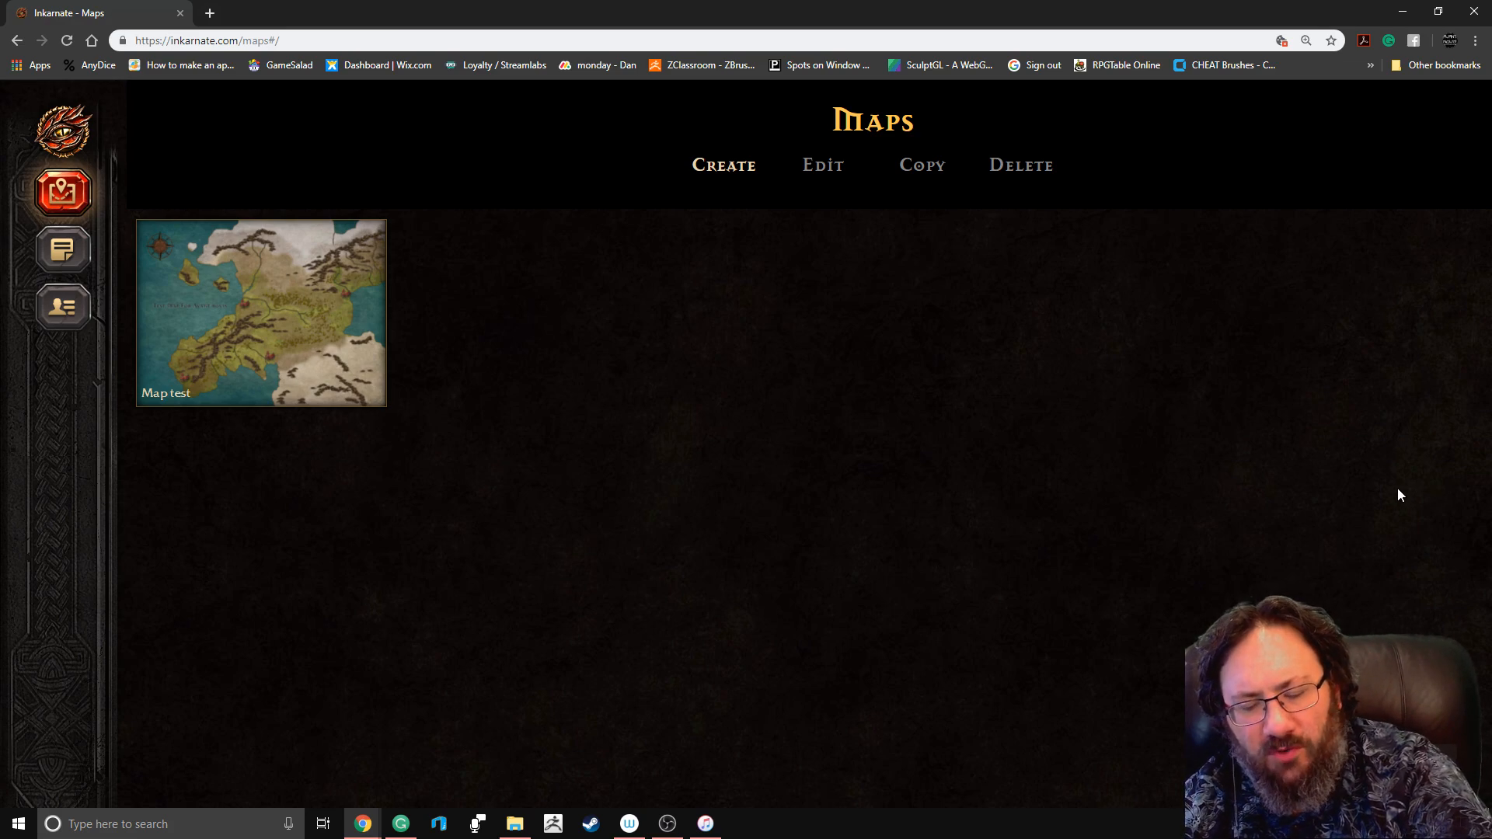
Show the maps page in full screen and create a new Pro (HD/2x) map.
key("F11")
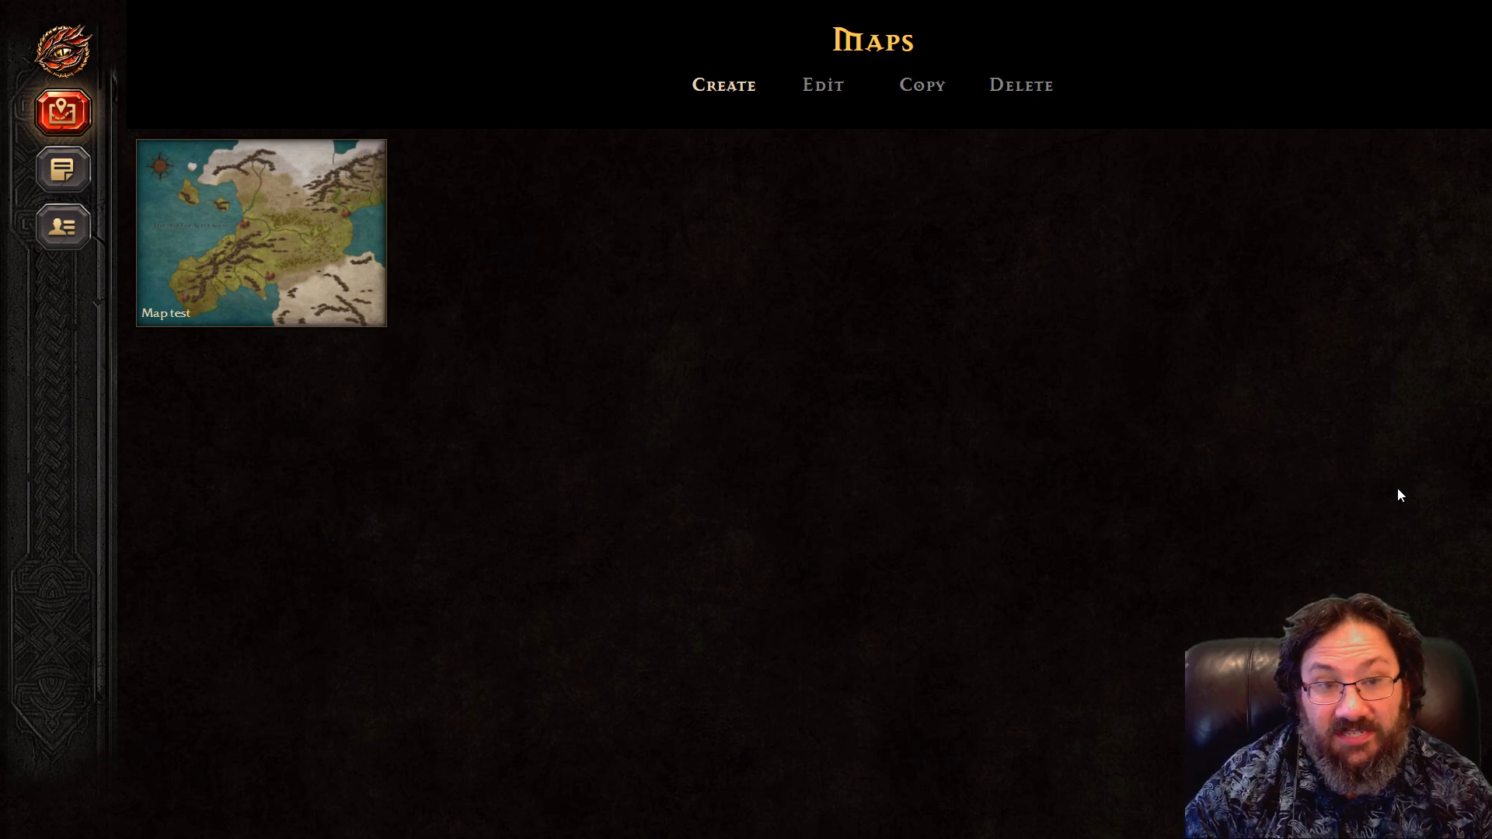
left_click(69, 123)
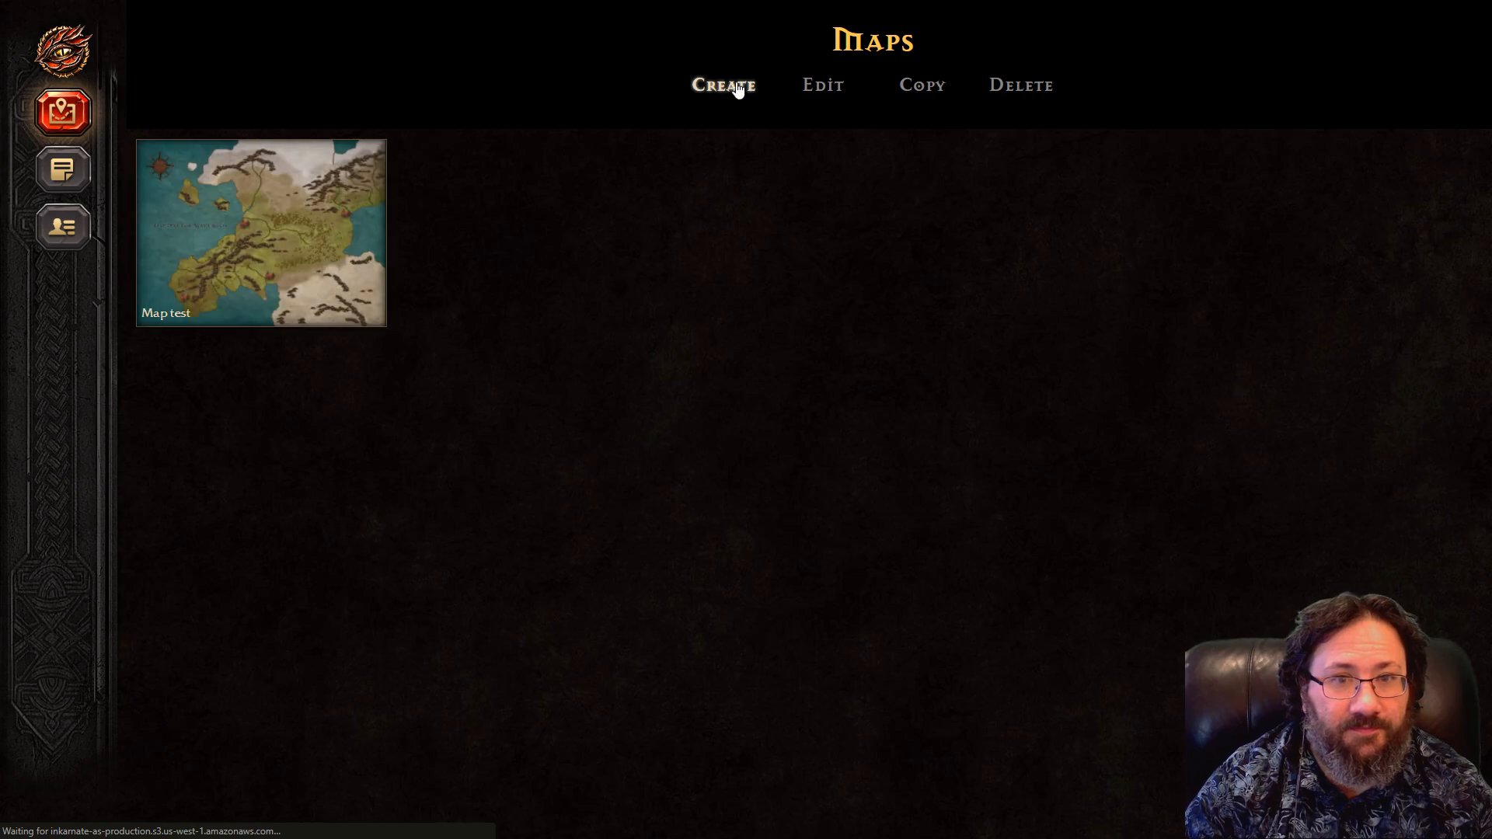
left_click(723, 85)
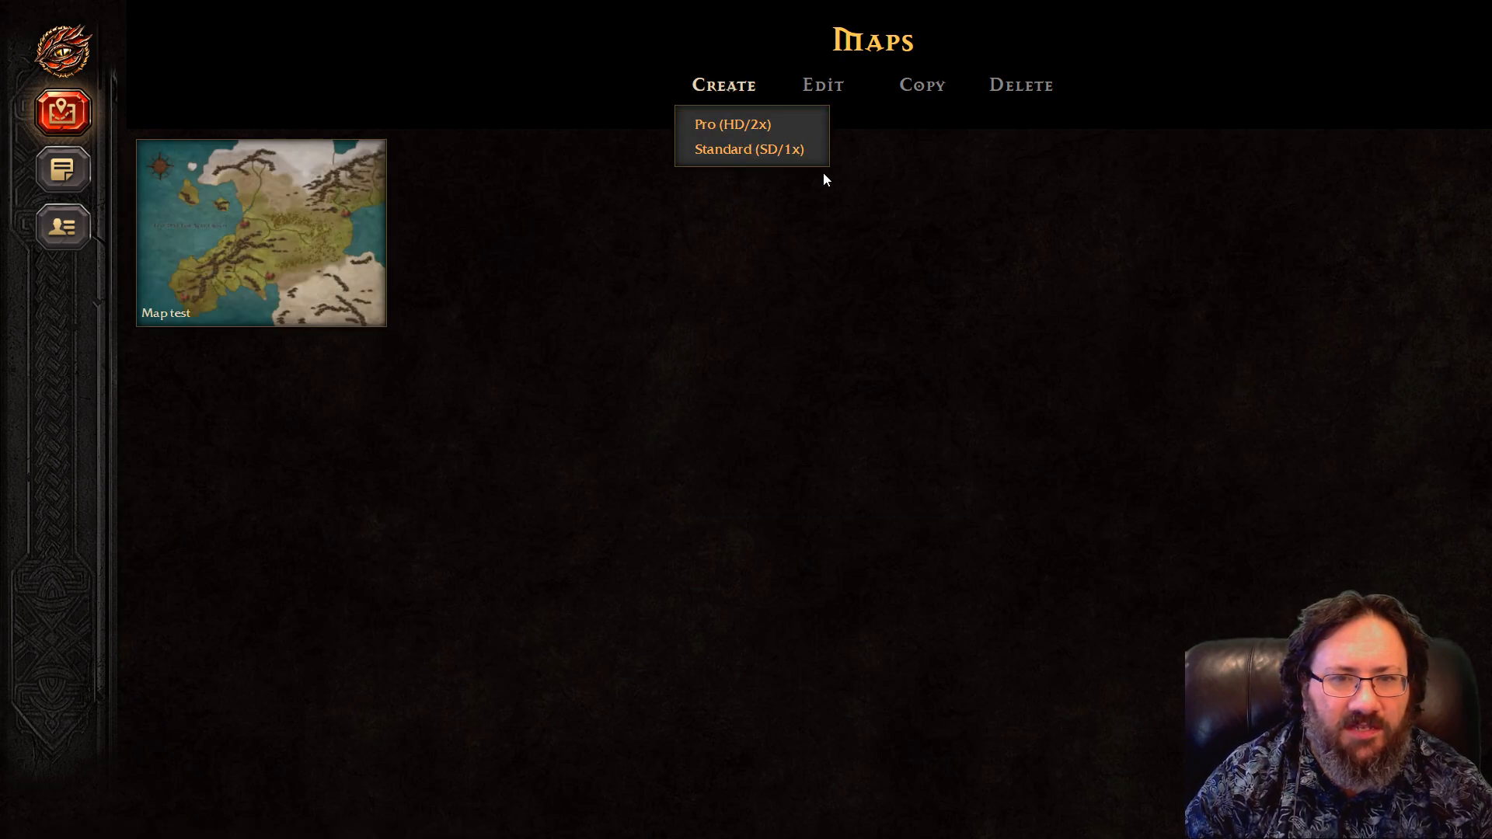
left_click(782, 131)
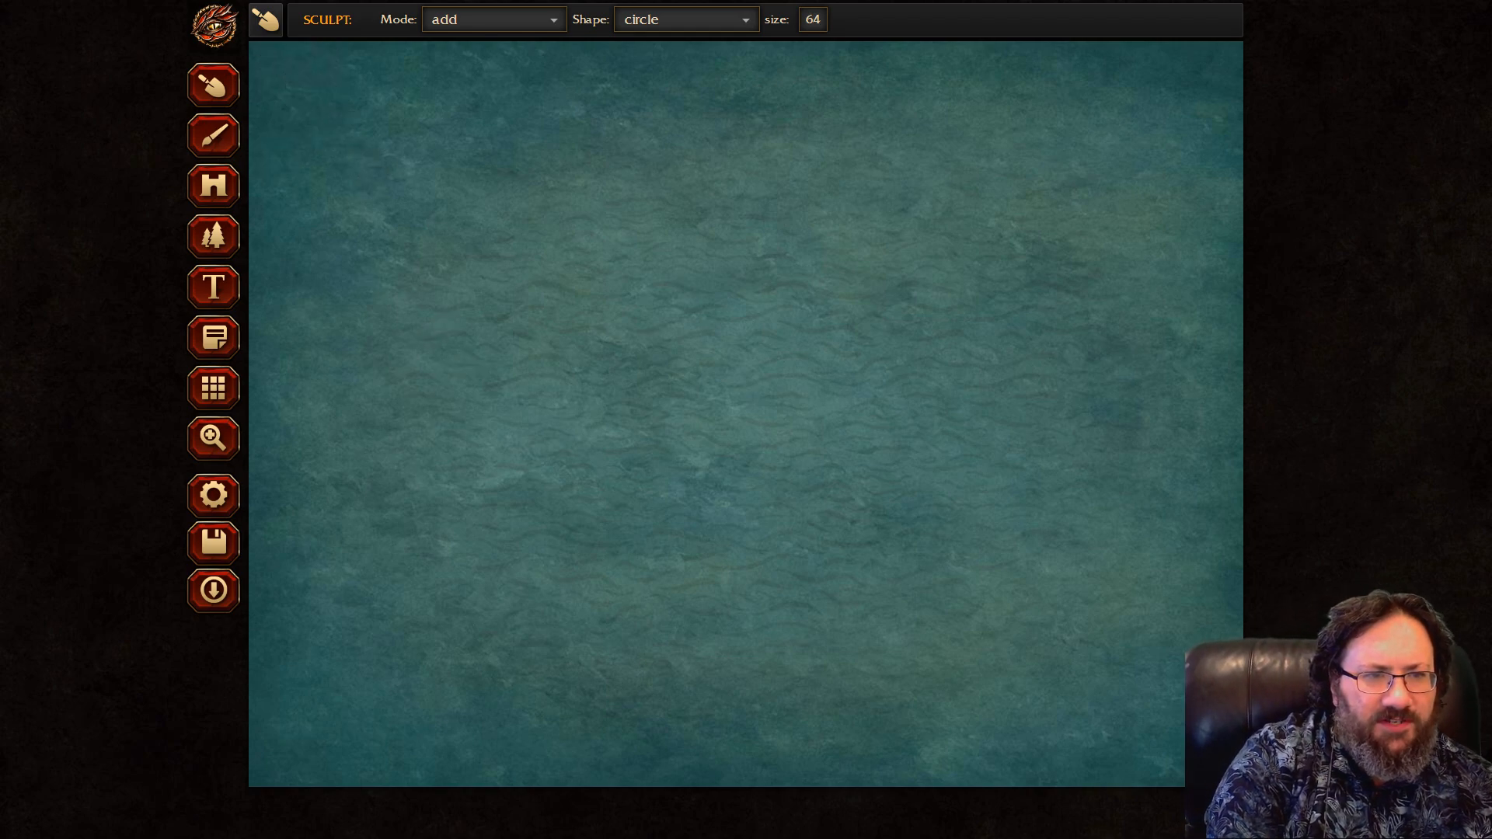
Sculpt a trial strip of land diagonally across the ocean with the size 64 circle, and remove it in subtract mode.
left_click_drag(691, 278, 420, 513)
left_click(493, 19)
left_click(466, 73)
mouse_move(716, 249)
left_mouse_down()
mouse_move(652, 357)
mouse_move(628, 345)
mouse_move(528, 415)
mouse_move(484, 393)
mouse_move(399, 481)
mouse_move(337, 496)
left_mouse_up()
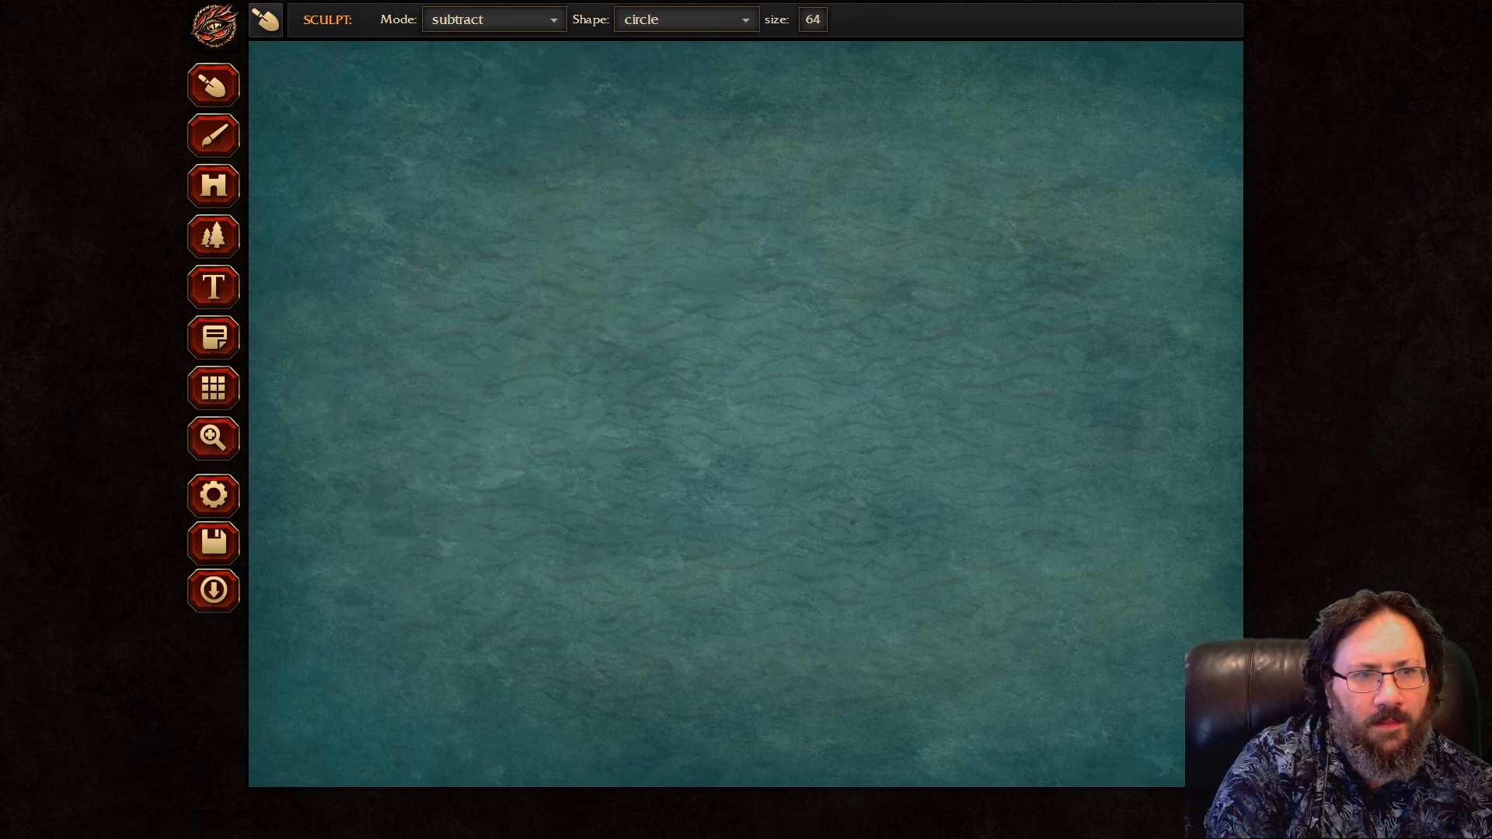
Paint a zigzag stroke on the bg layer with the Land-06 brush texture in the ocean's upper right area.
left_click(214, 136)
left_click(579, 19)
left_click(544, 76)
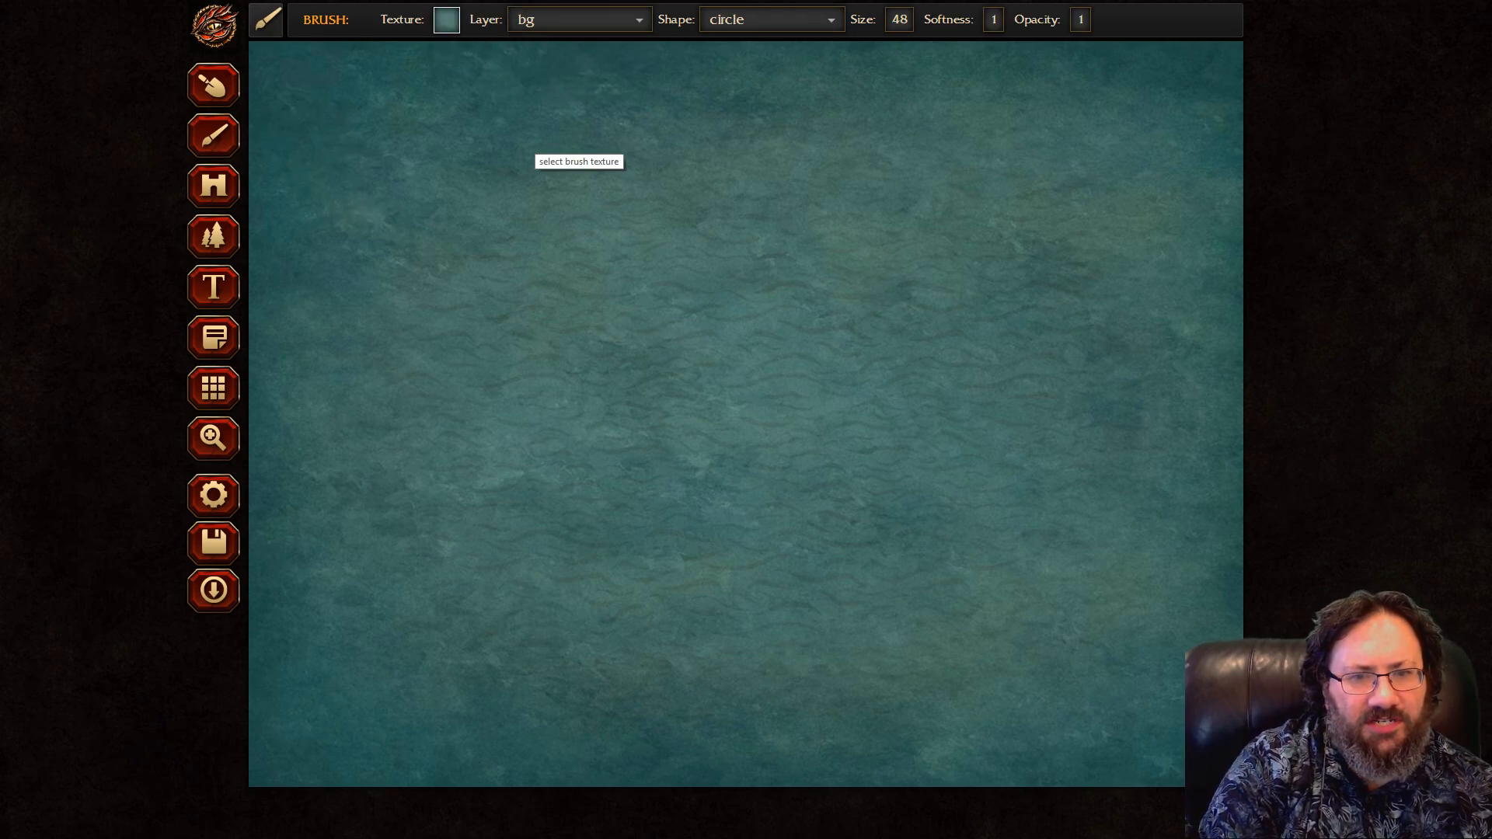
left_click(447, 19)
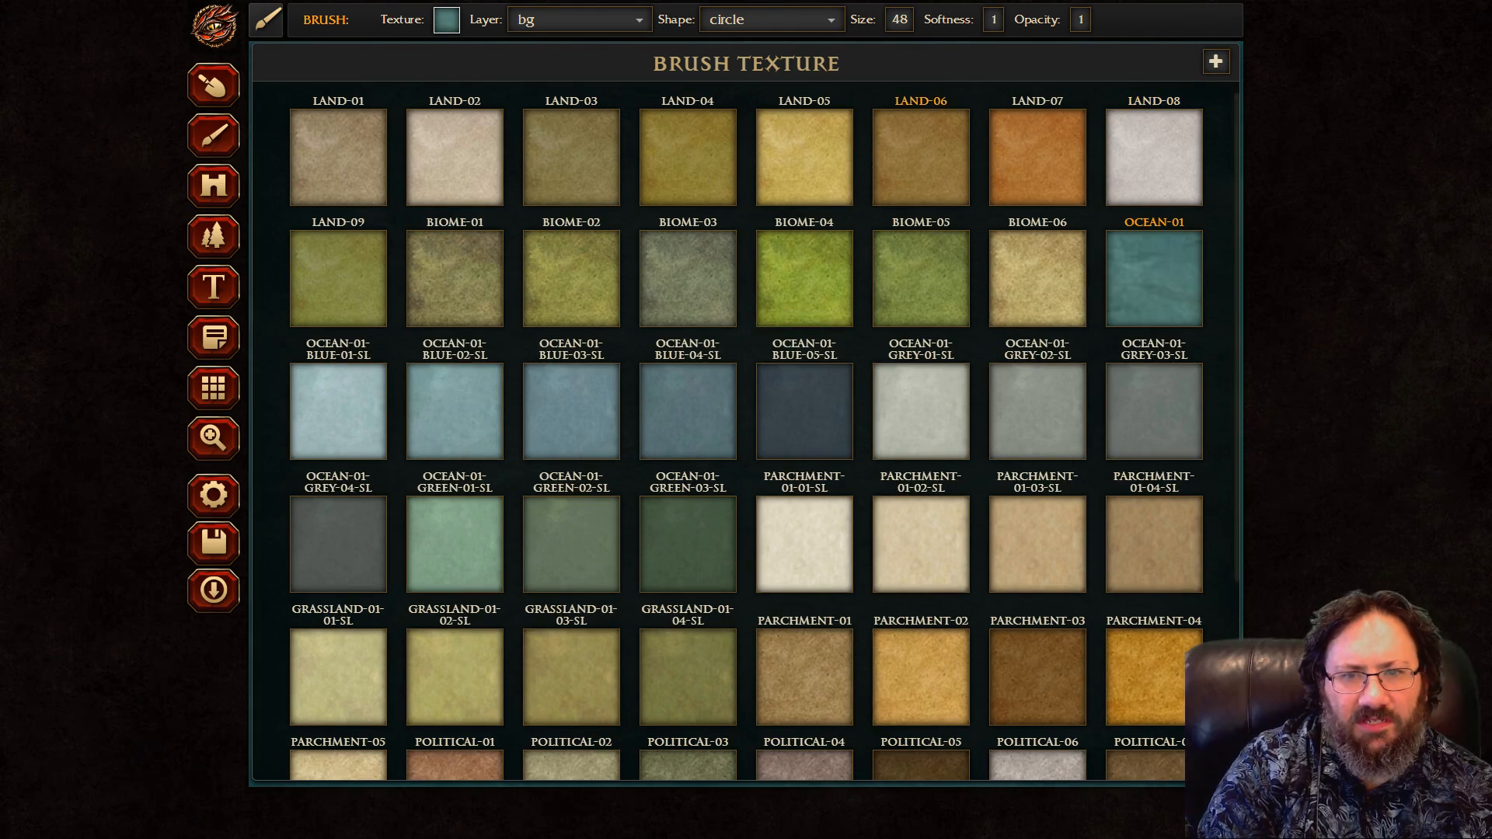
left_click(952, 190)
mouse_move(855, 209)
left_mouse_down()
mouse_move(865, 283)
mouse_move(973, 394)
left_mouse_up()
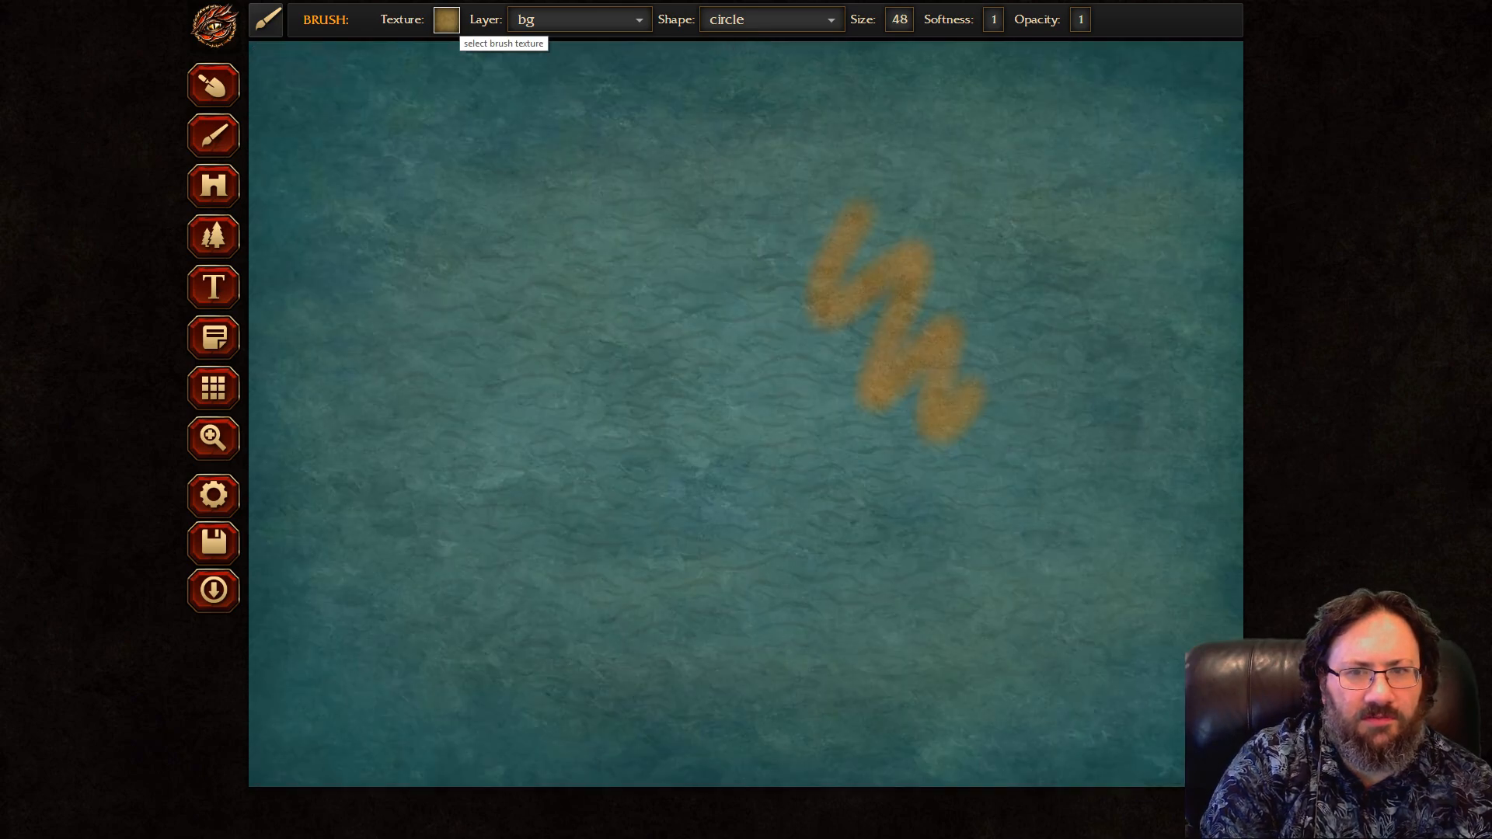
Paint over the brown zigzag stroke with the Ocean-01 brush texture.
left_click(446, 20)
left_click(1152, 268)
mouse_move(934, 263)
left_mouse_down()
mouse_move(905, 276)
mouse_move(914, 418)
mouse_move(944, 477)
mouse_move(966, 373)
mouse_move(937, 315)
mouse_move(885, 288)
mouse_move(797, 293)
mouse_move(835, 306)
mouse_move(816, 322)
mouse_move(912, 280)
left_mouse_up()
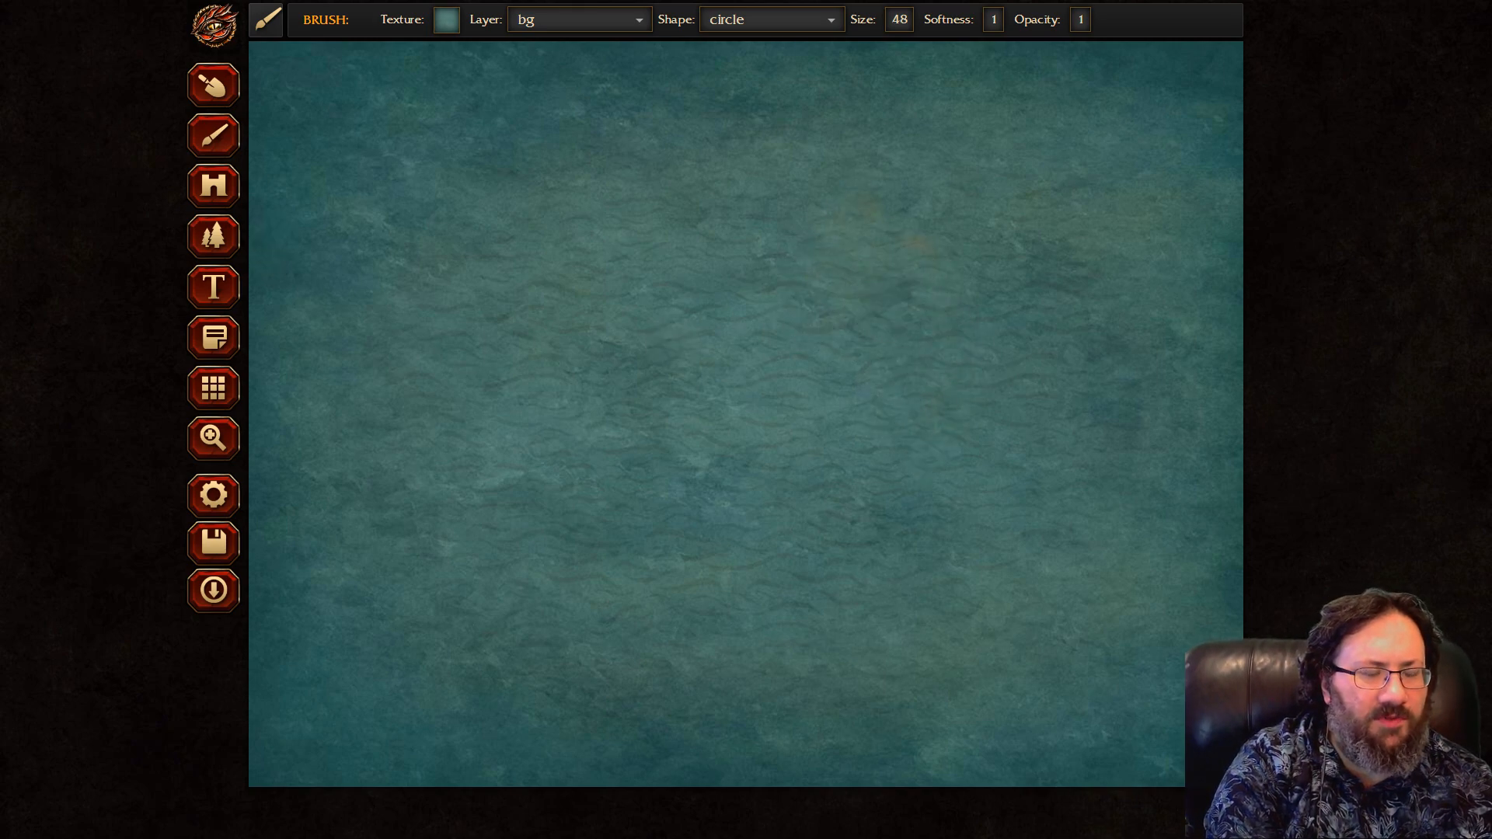
Preview the mountain pattern stamp over the ocean at 100% scale without placing it.
left_click(214, 235)
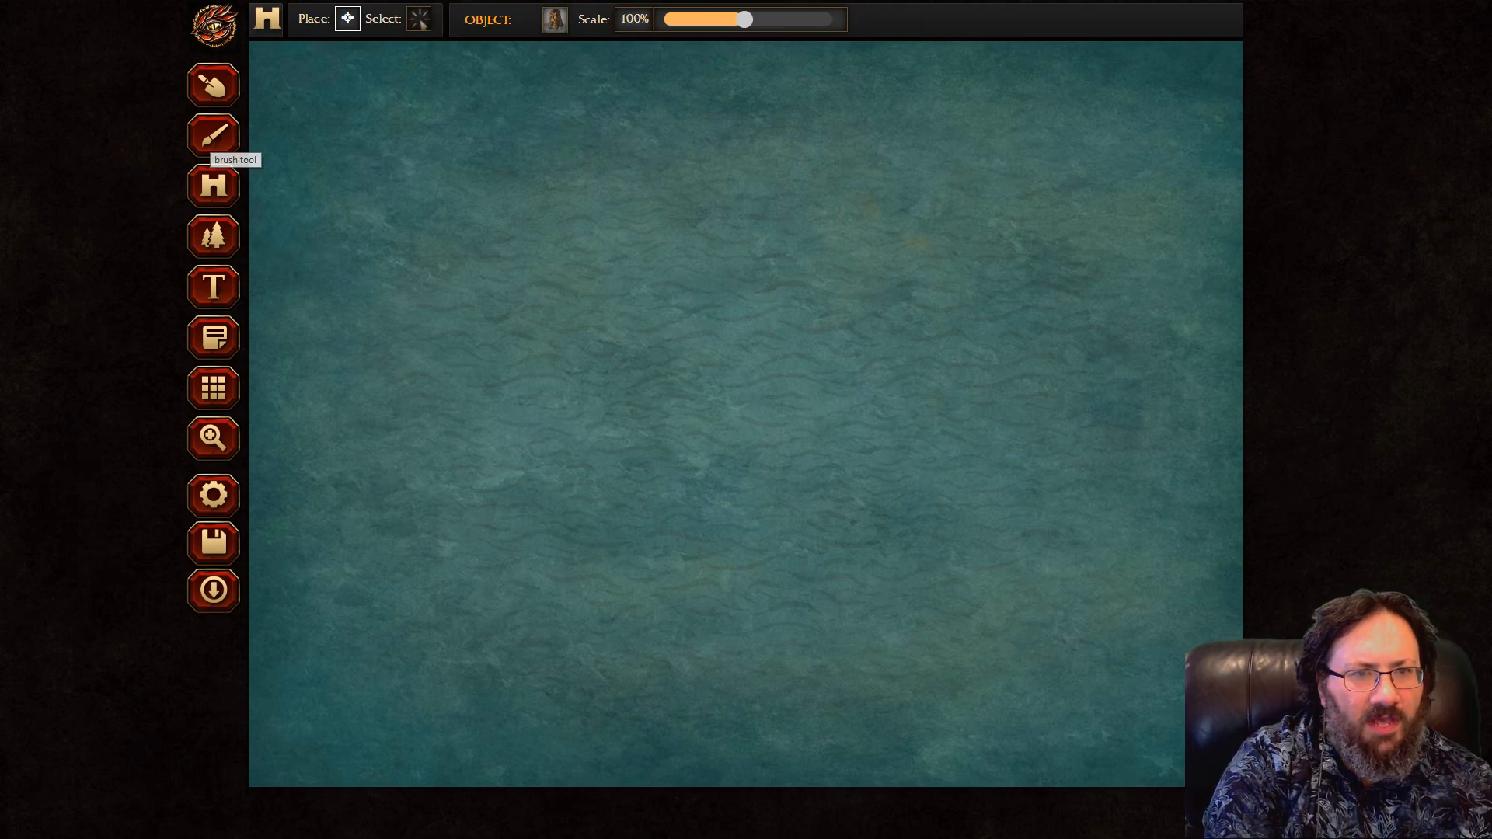
left_click(214, 136)
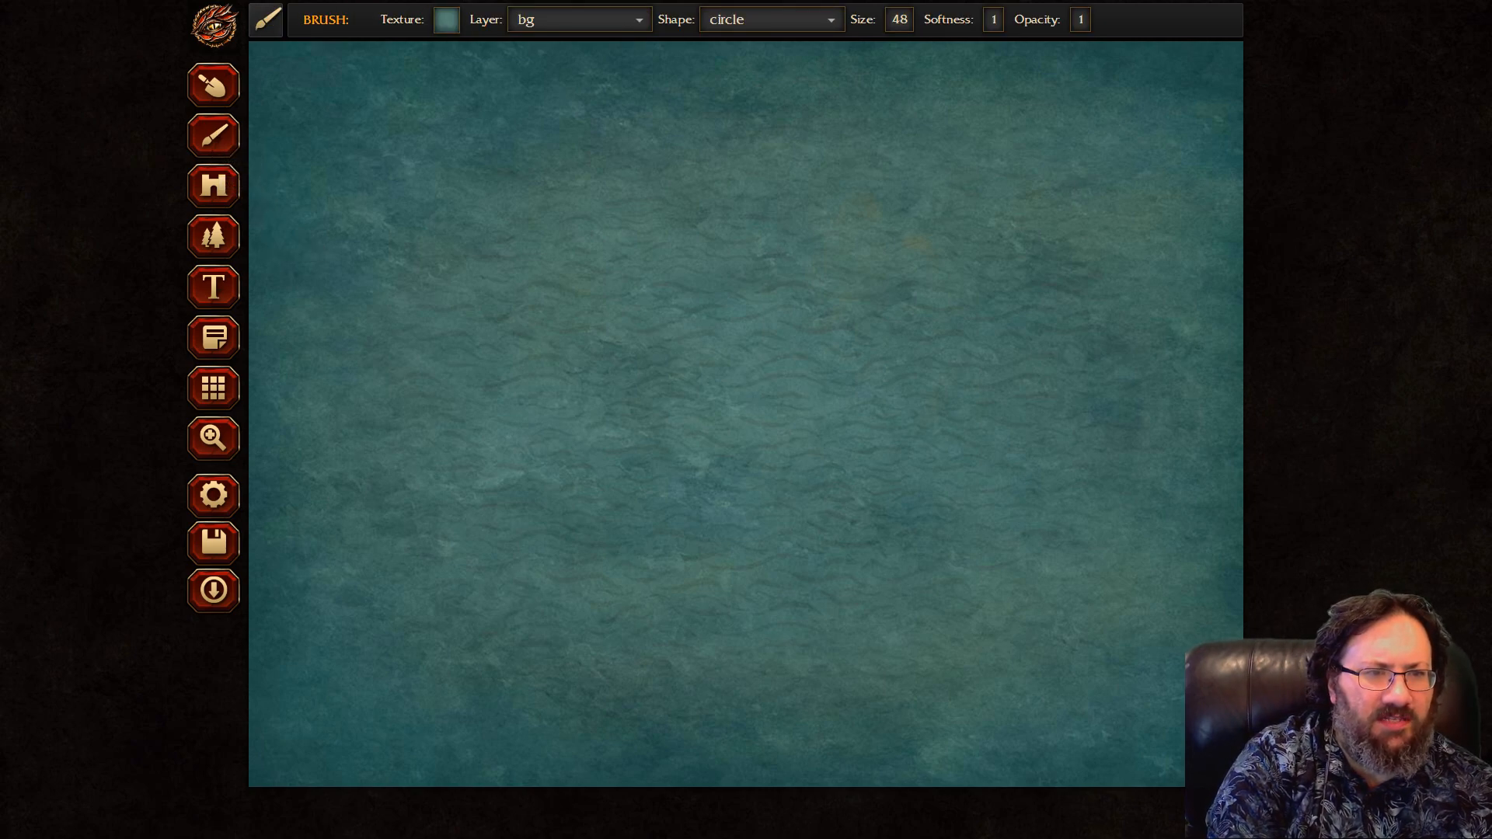
left_click(214, 237)
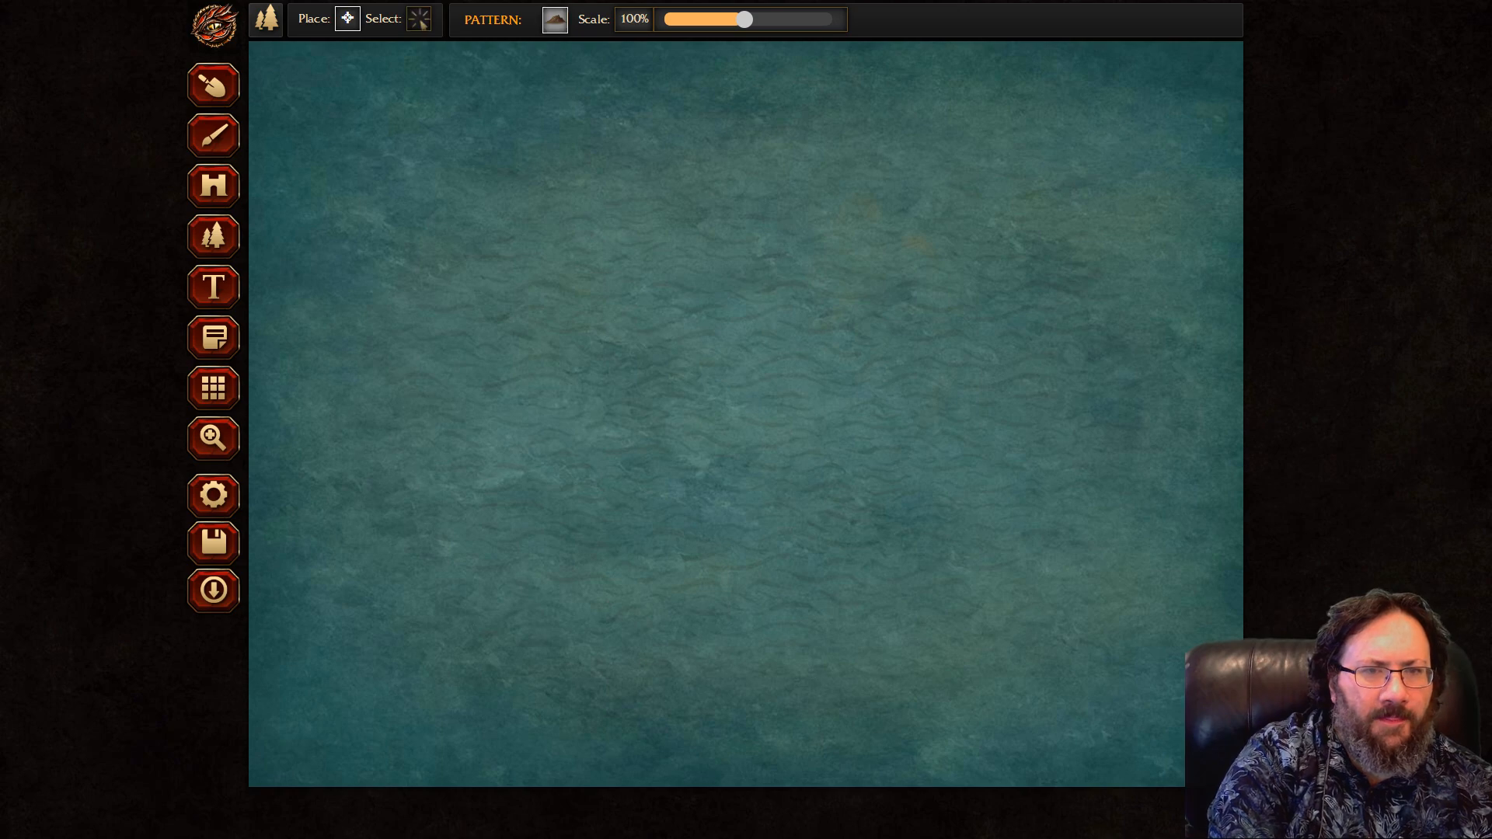
left_click(554, 20)
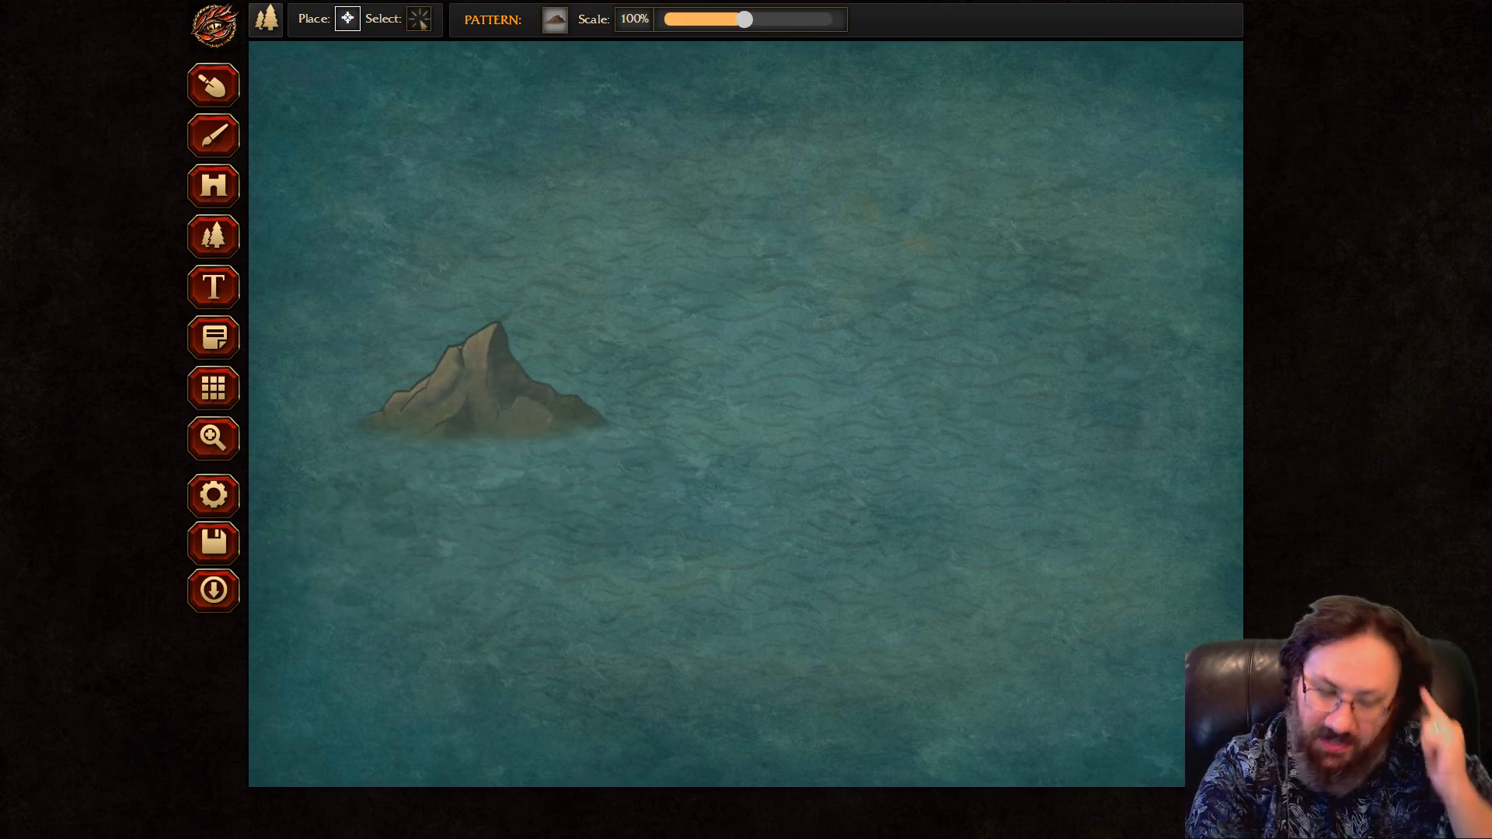
scroll(489, 450, "down", 1)
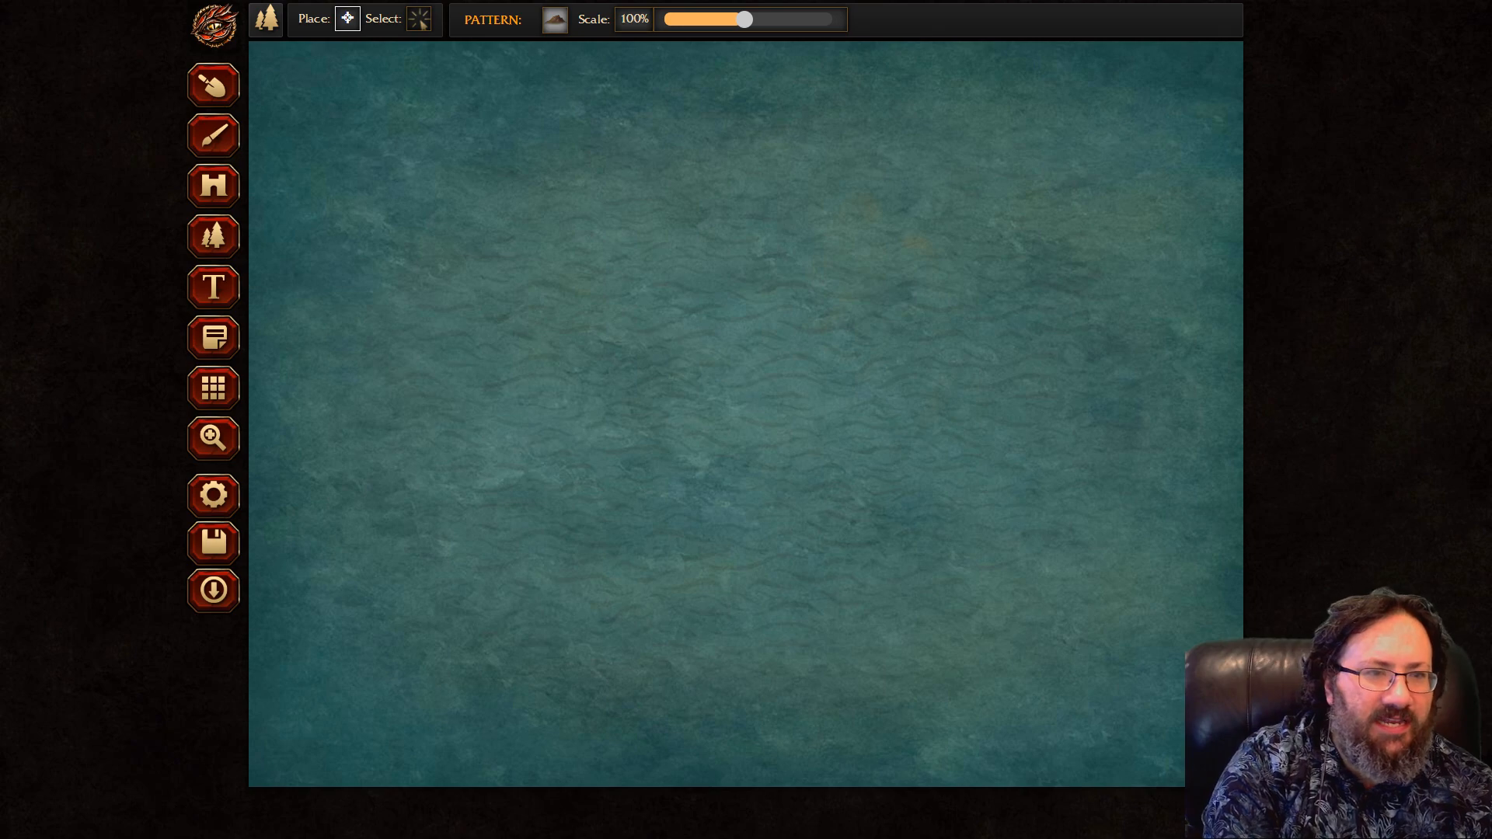
Browse the catalogue of placeable map objects, including its buildings, bridges, ships, walls and towers.
left_click(214, 287)
left_click(213, 193)
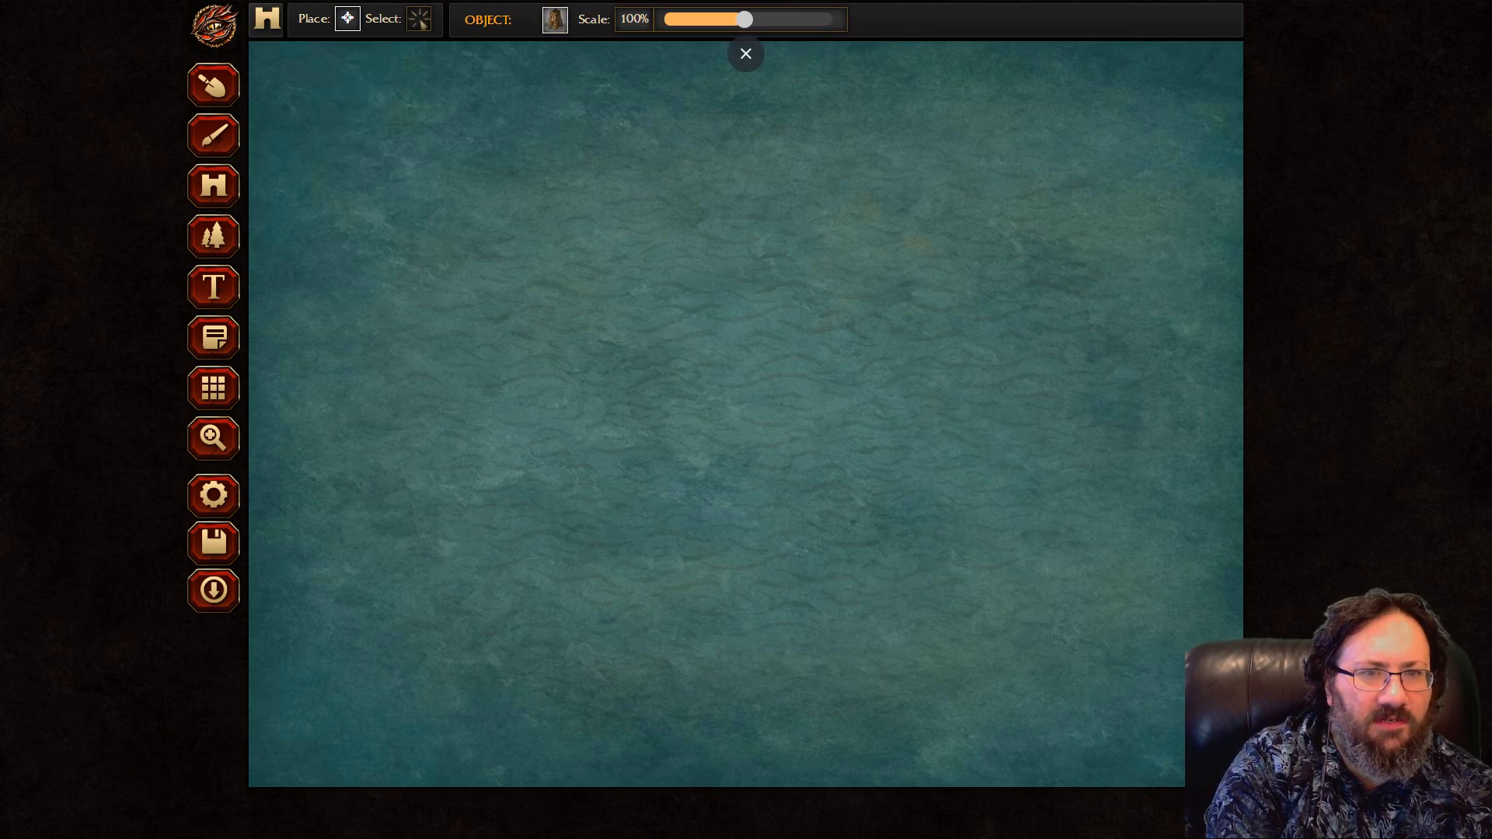
left_click(745, 54)
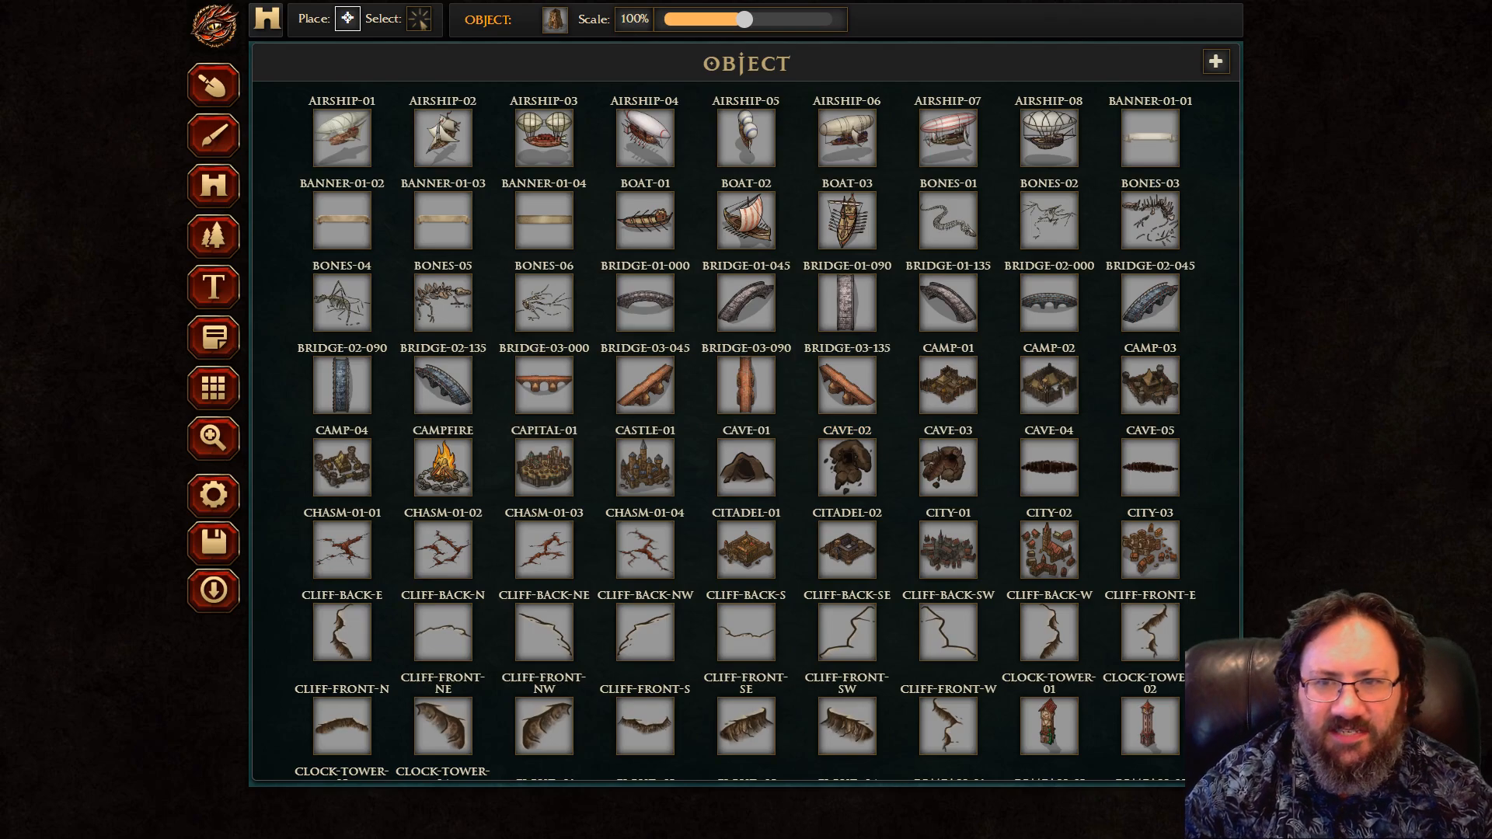
scroll(932, 497, "down", 4)
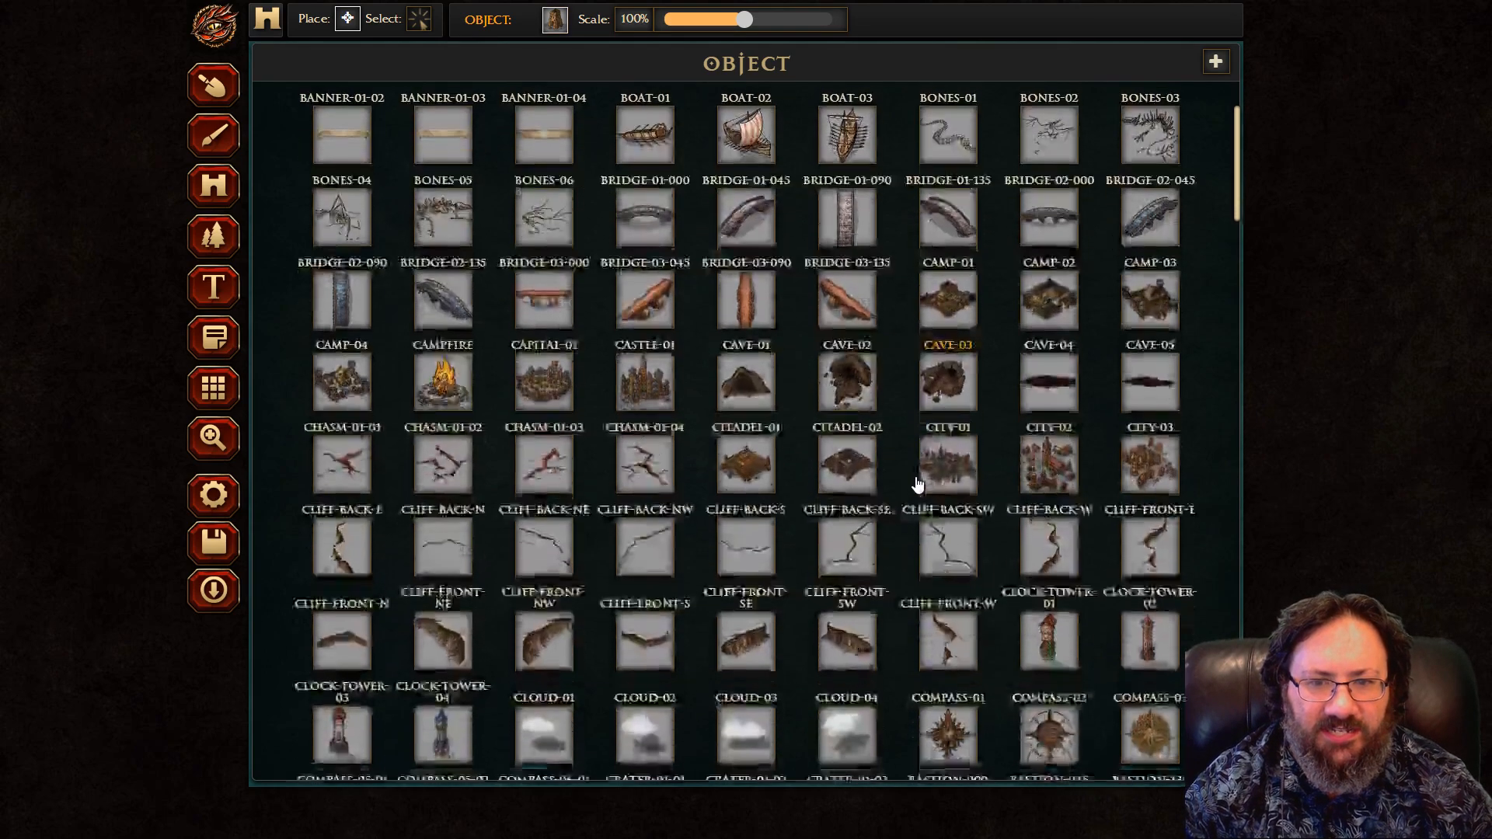
scroll(983, 505, "down", 7)
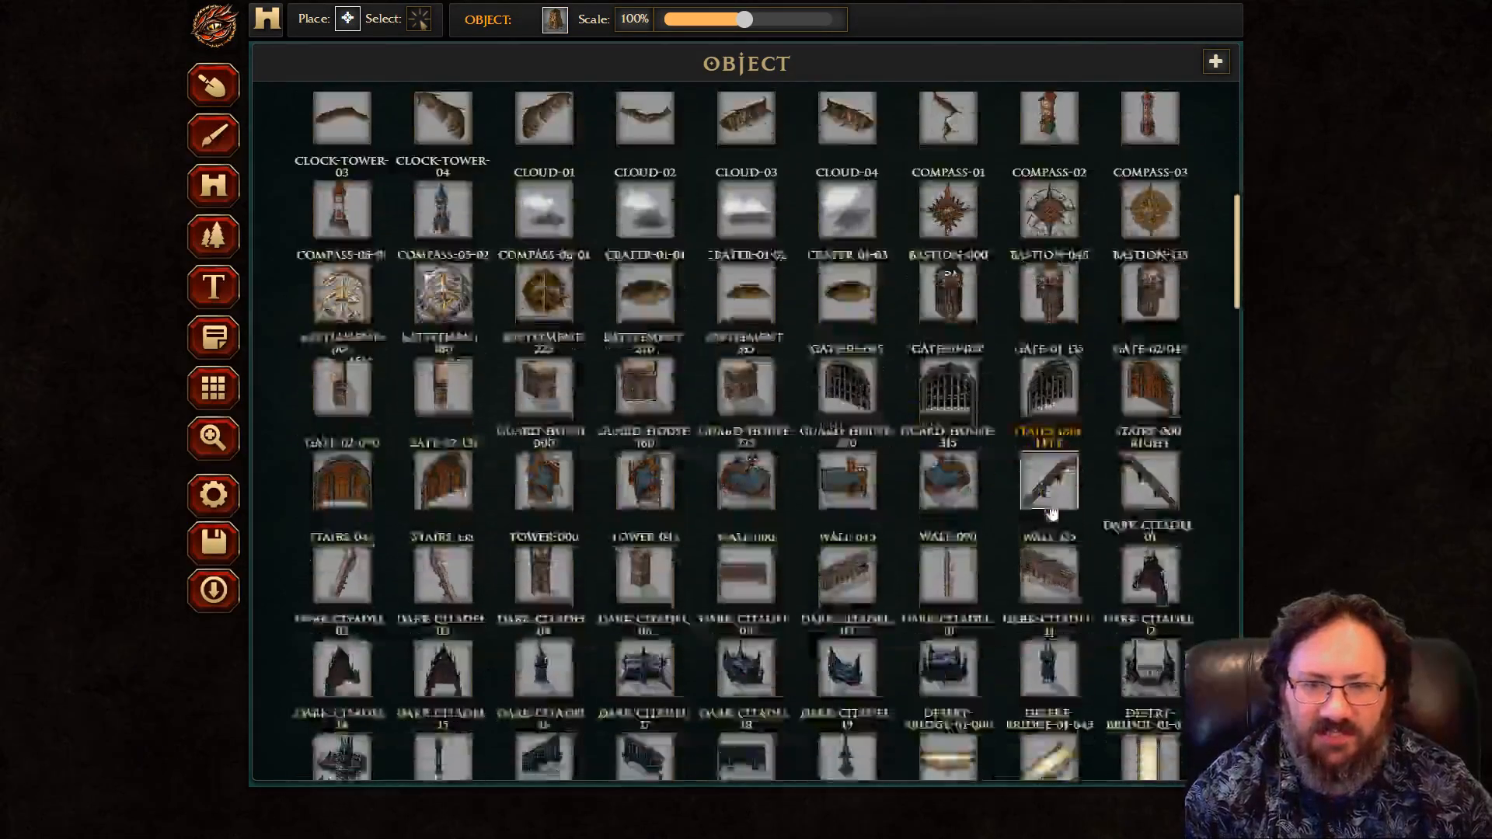
scroll(1090, 497, "down", 5)
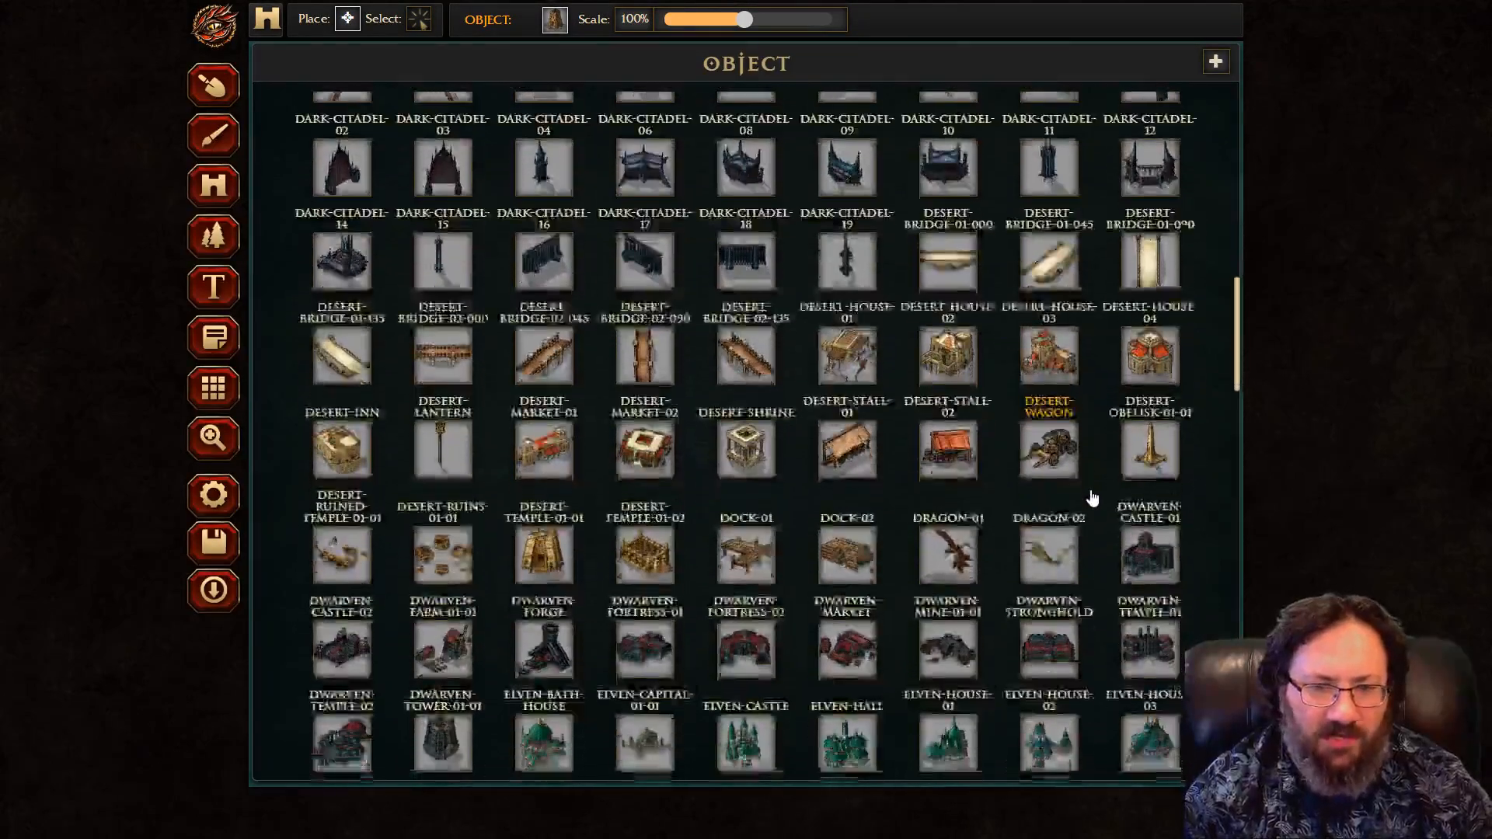
scroll(1097, 486, "down", 5)
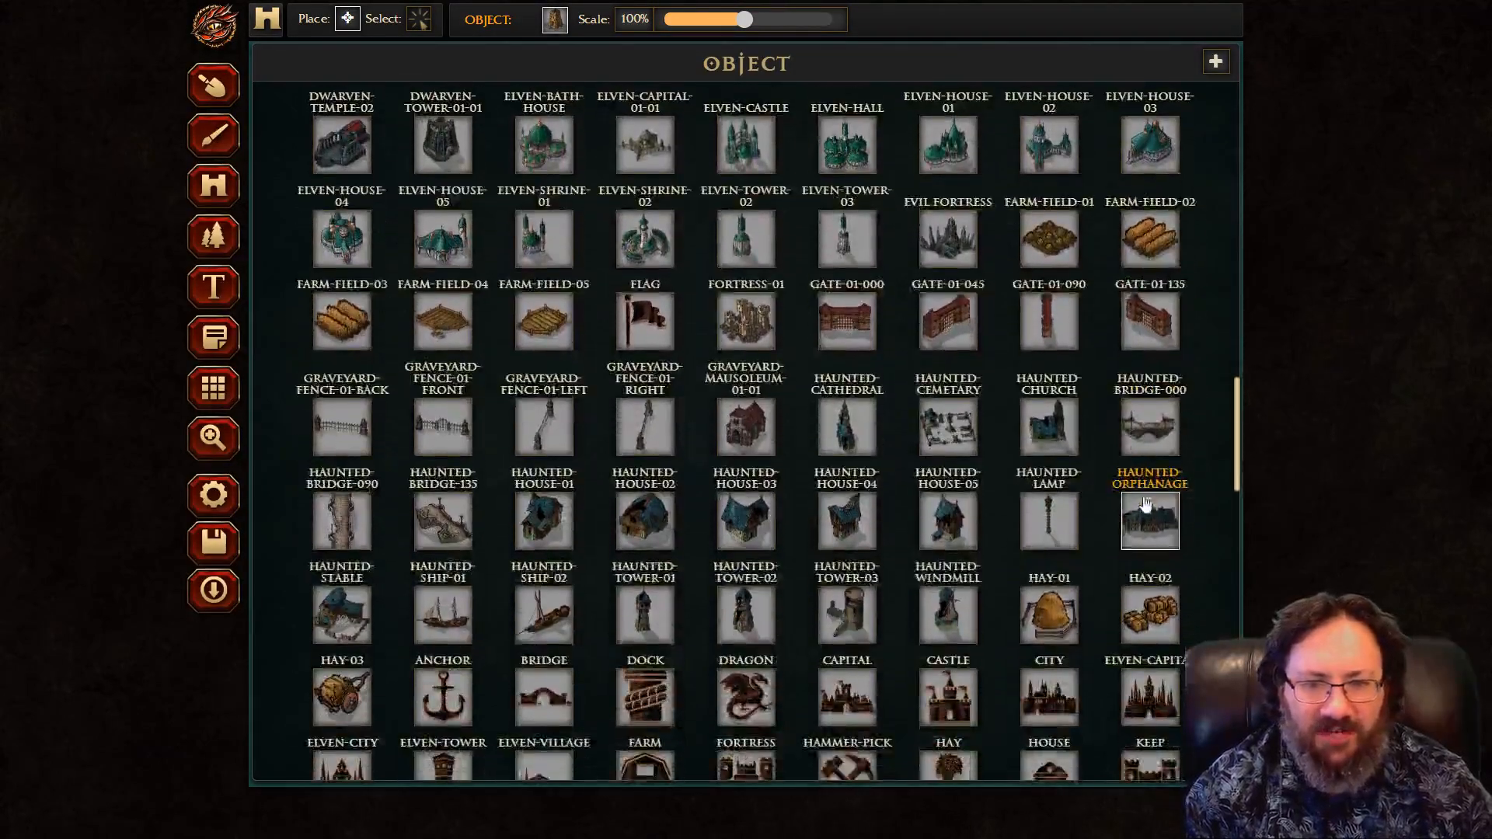
scroll(1026, 379, "up", 2)
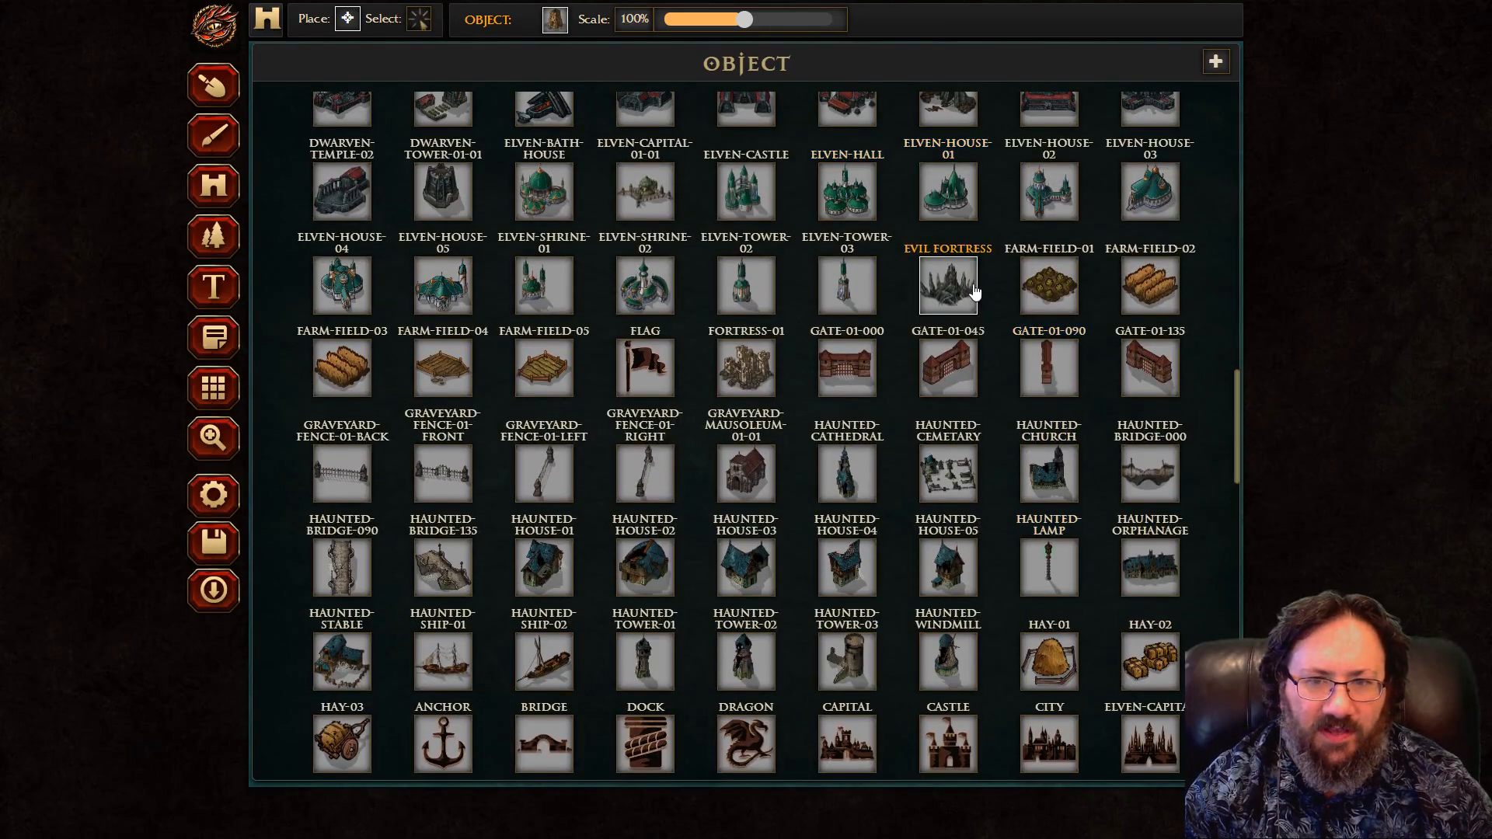
scroll(1080, 326, "down", 7)
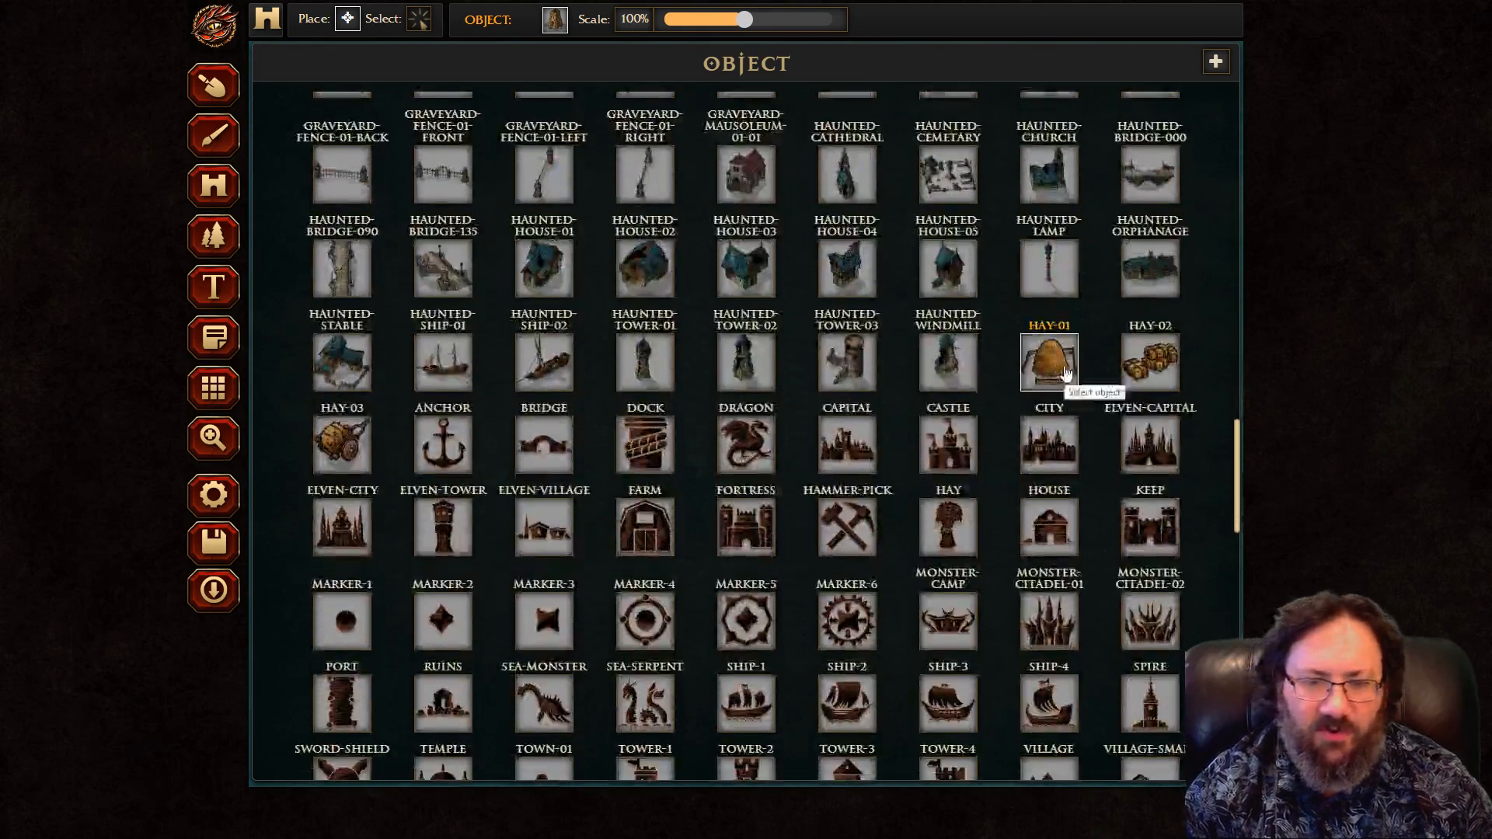
scroll(1102, 450, "down", 10)
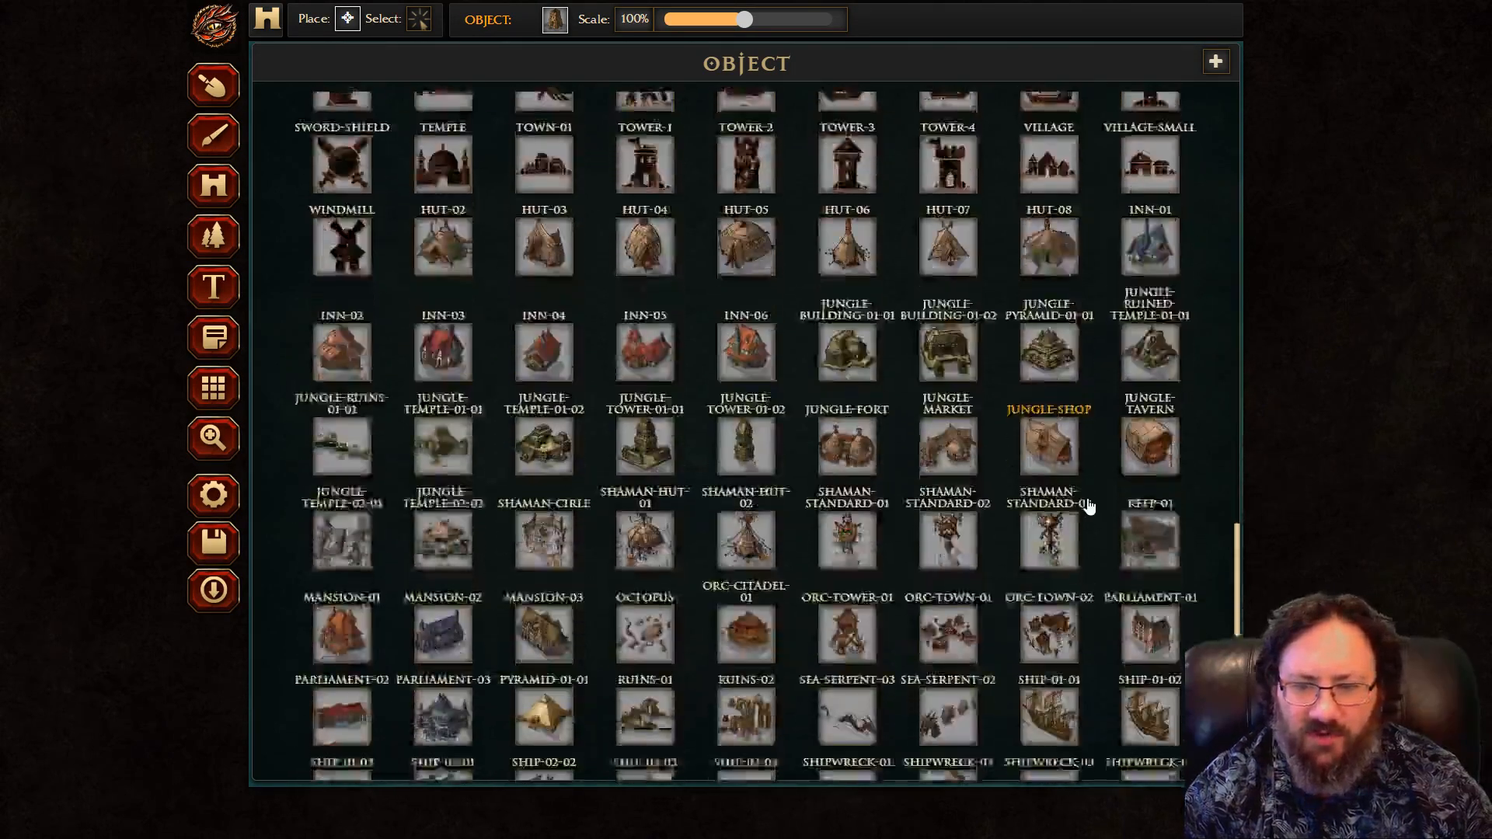
scroll(1100, 509, "down", 5)
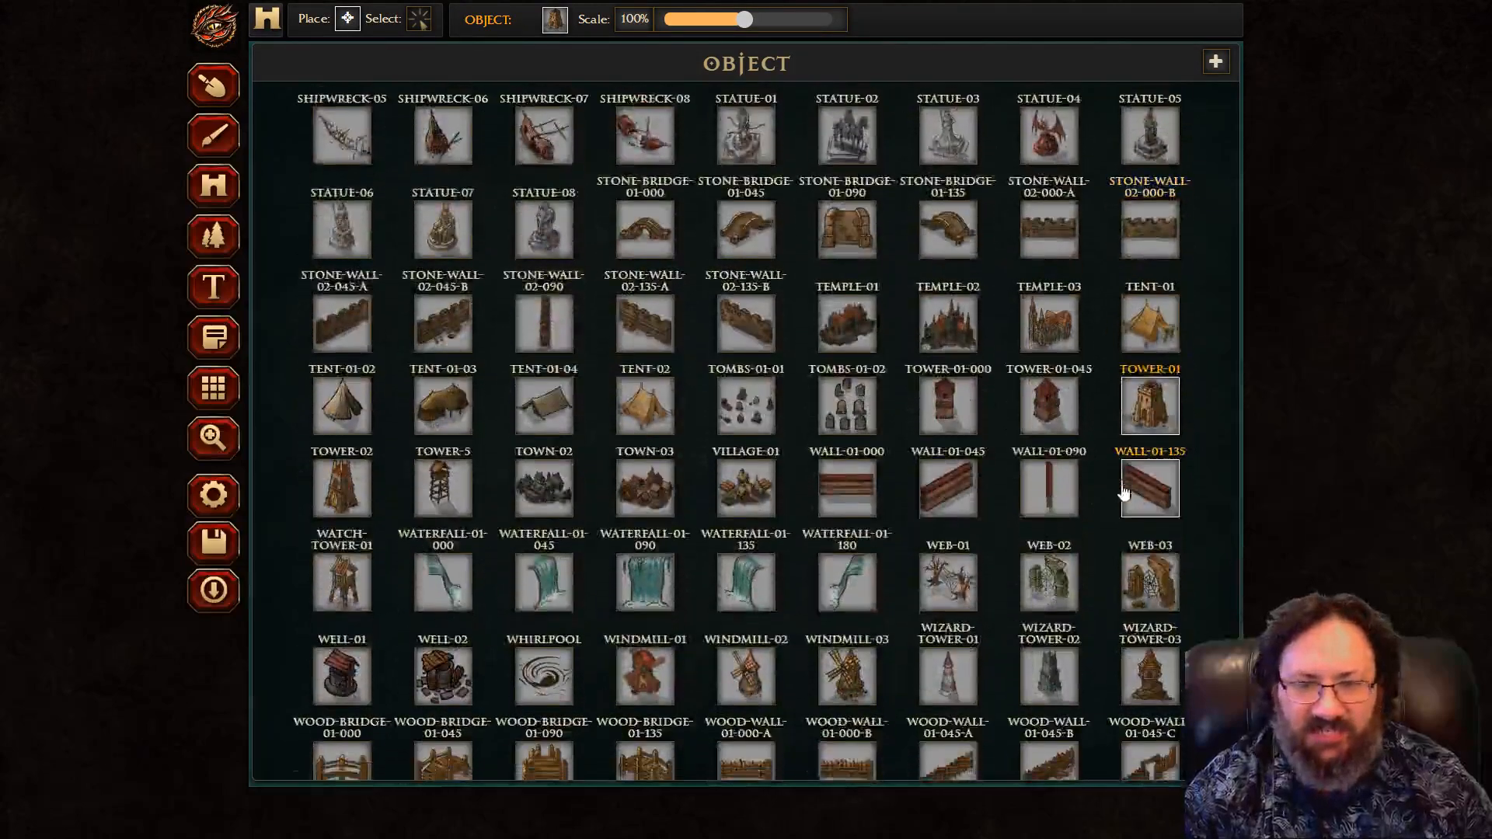
scroll(1088, 467, "up", 3)
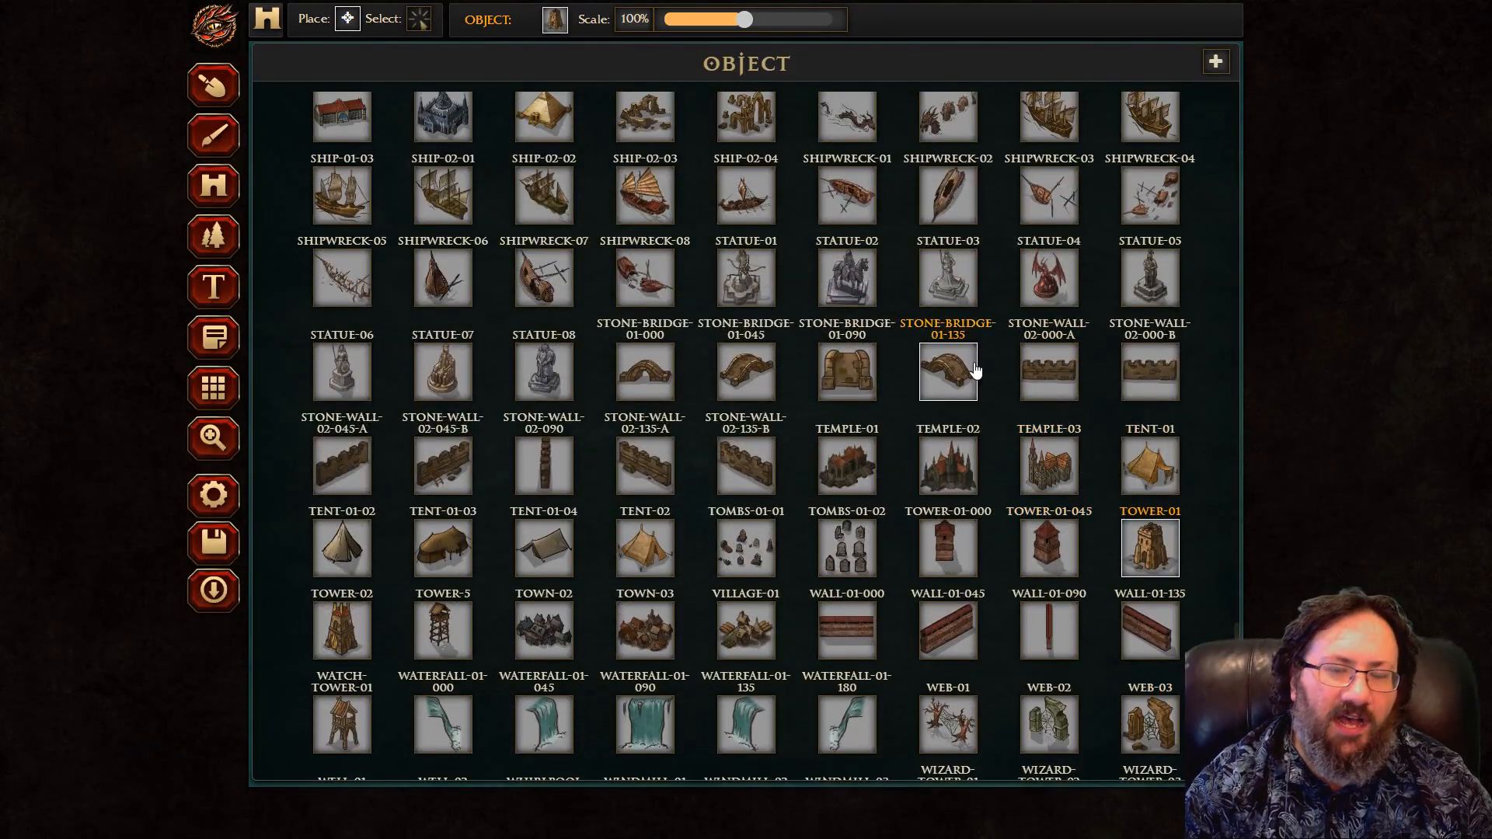
scroll(964, 366, "up", 7)
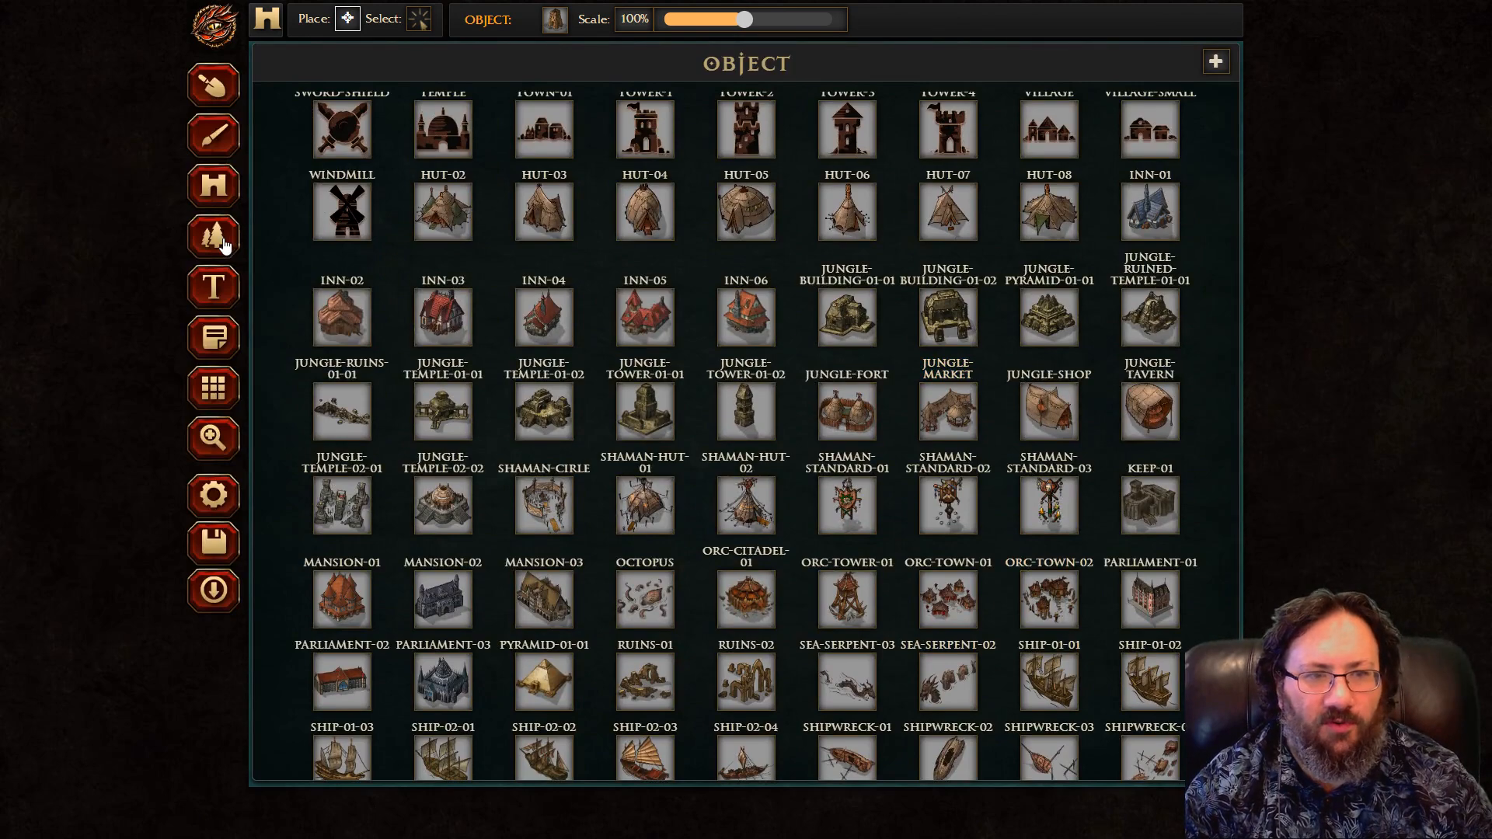
Switch the brush's target layer to fg and back to bg.
left_click(225, 246)
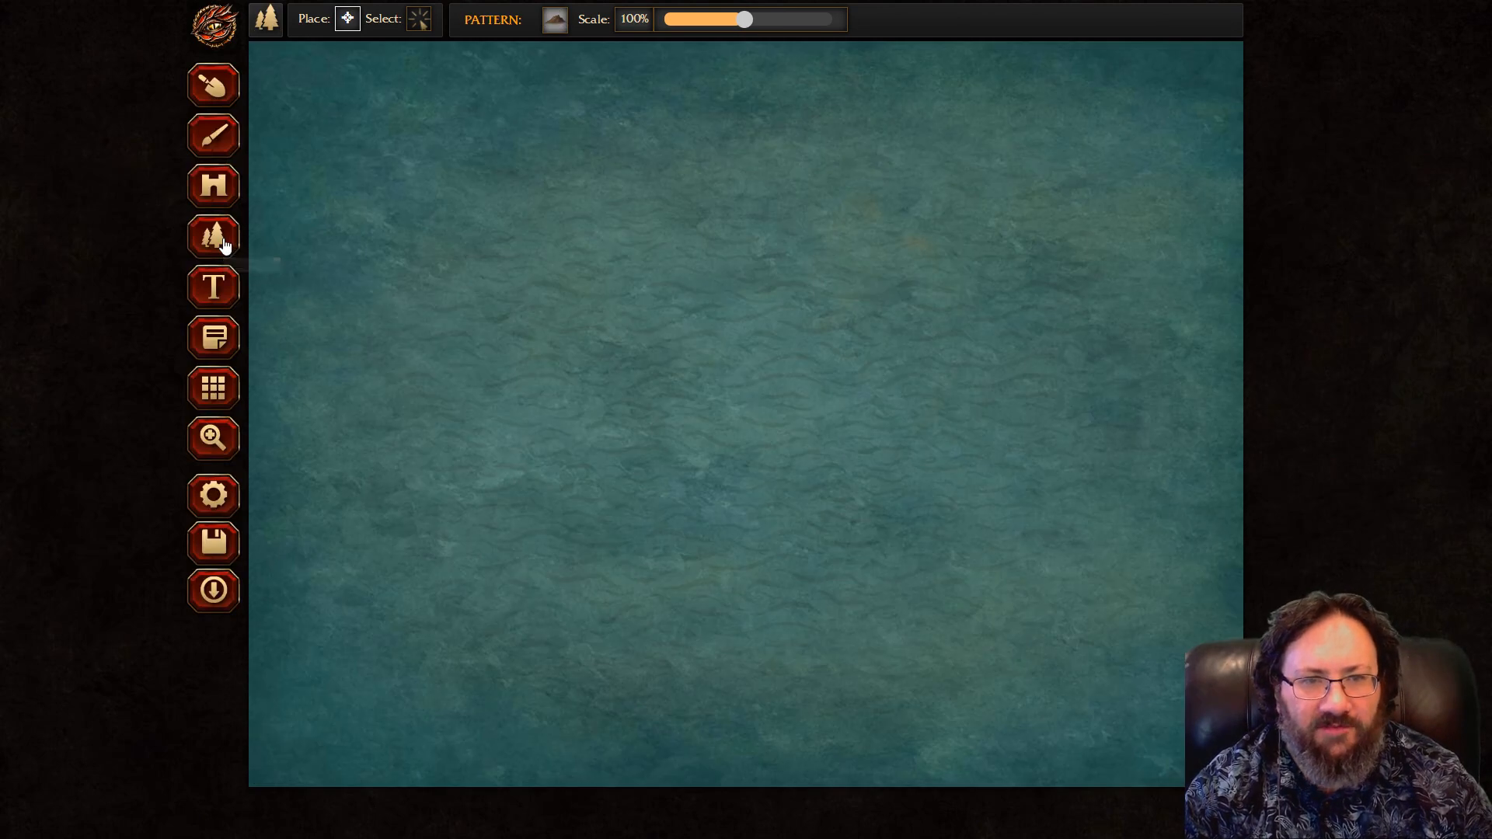
left_click(211, 138)
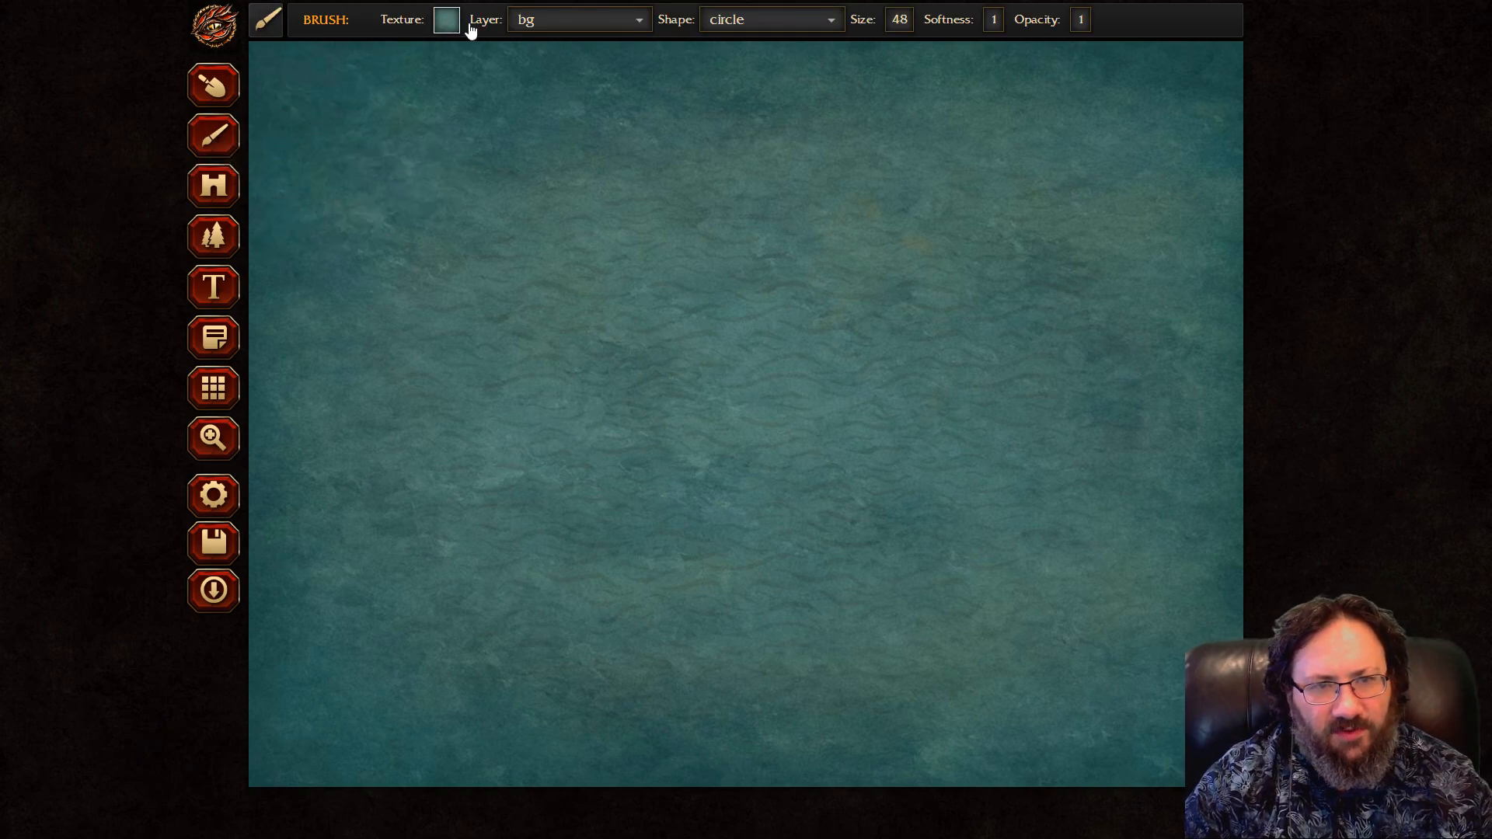
left_click(522, 22)
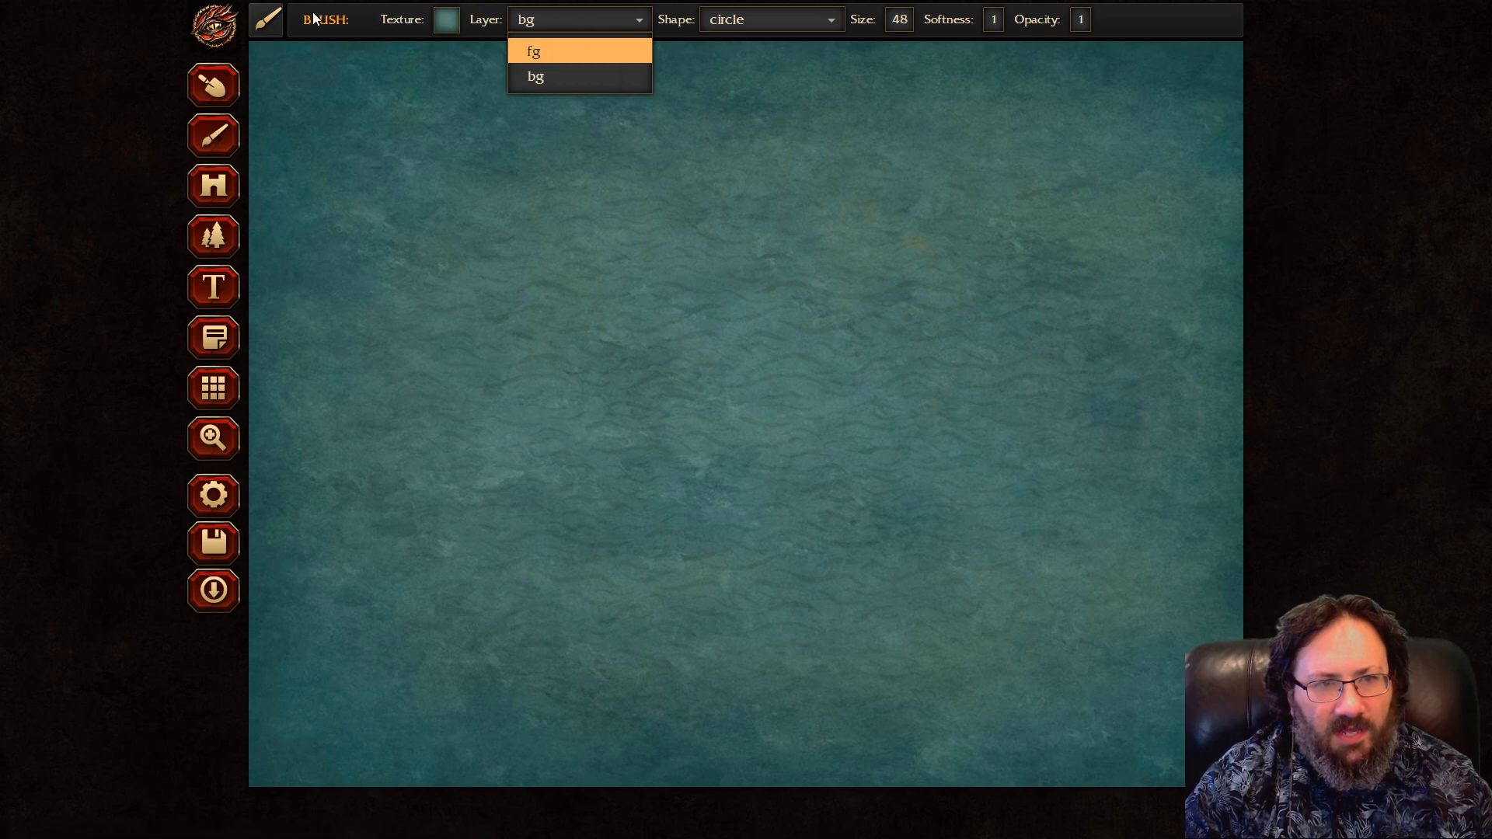
left_click(148, 36)
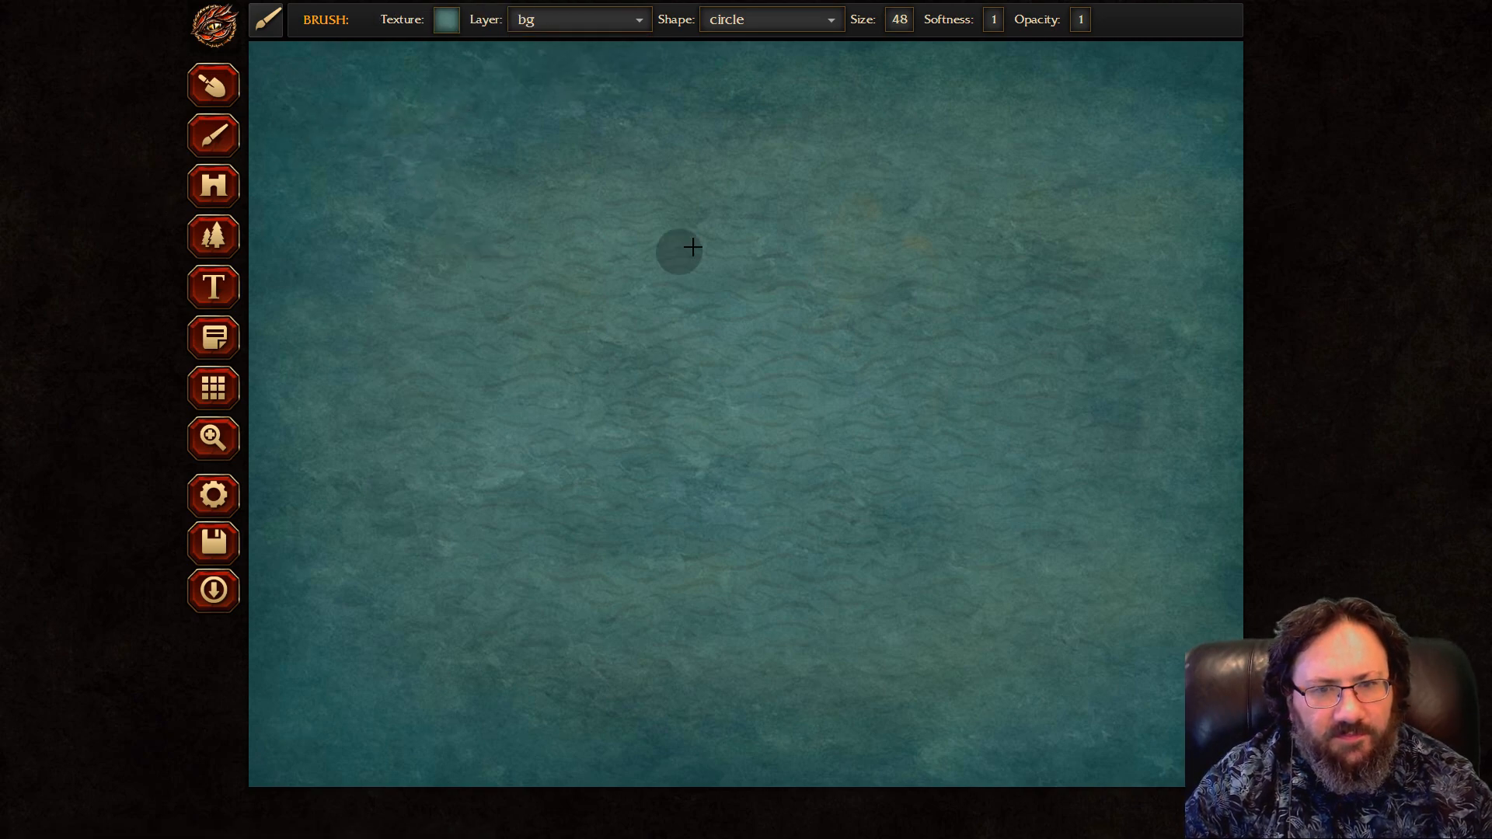
left_click(606, 24)
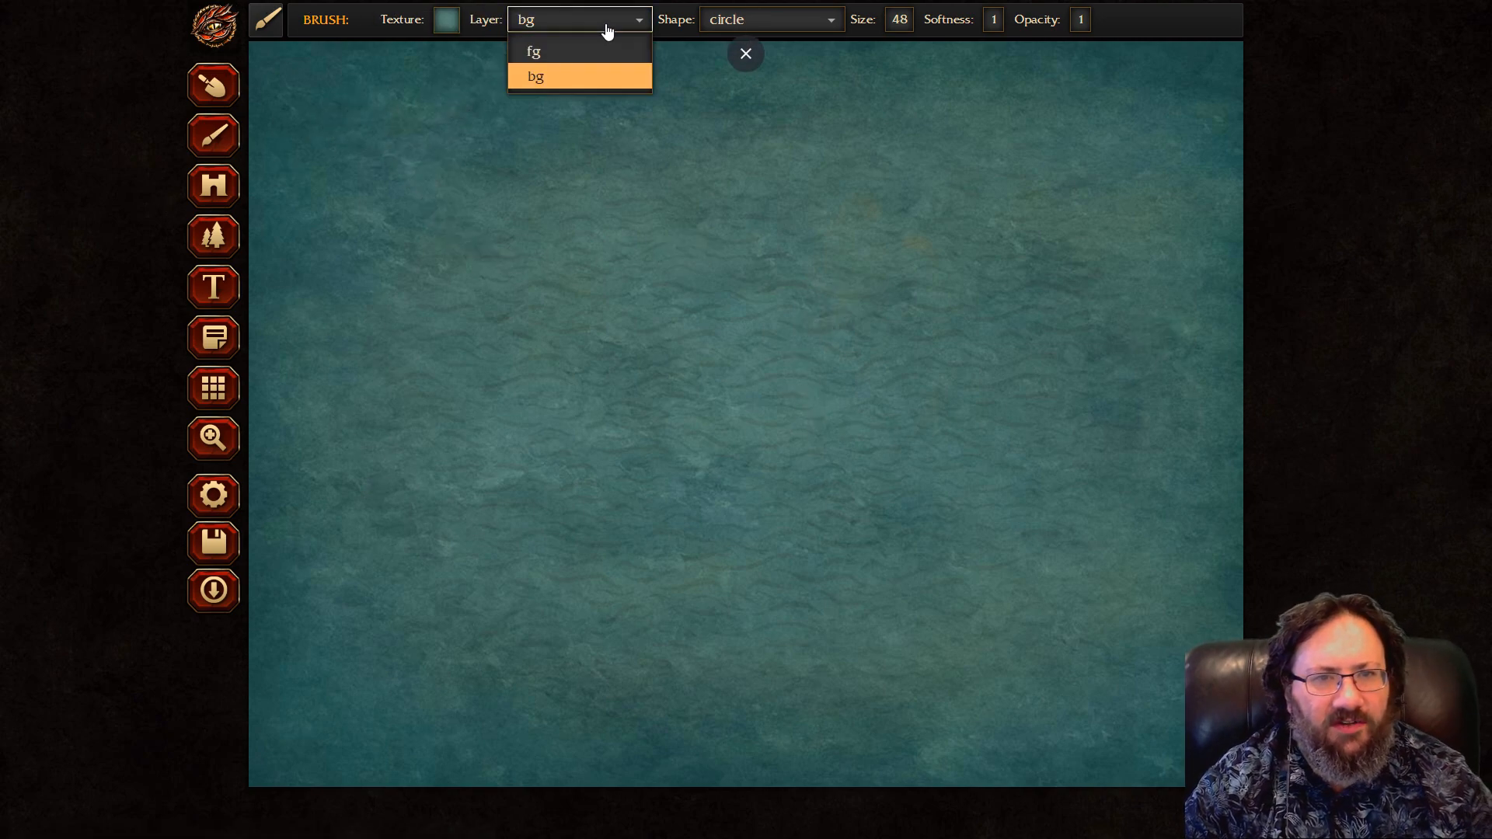
left_click(596, 55)
left_click(575, 26)
left_click(576, 77)
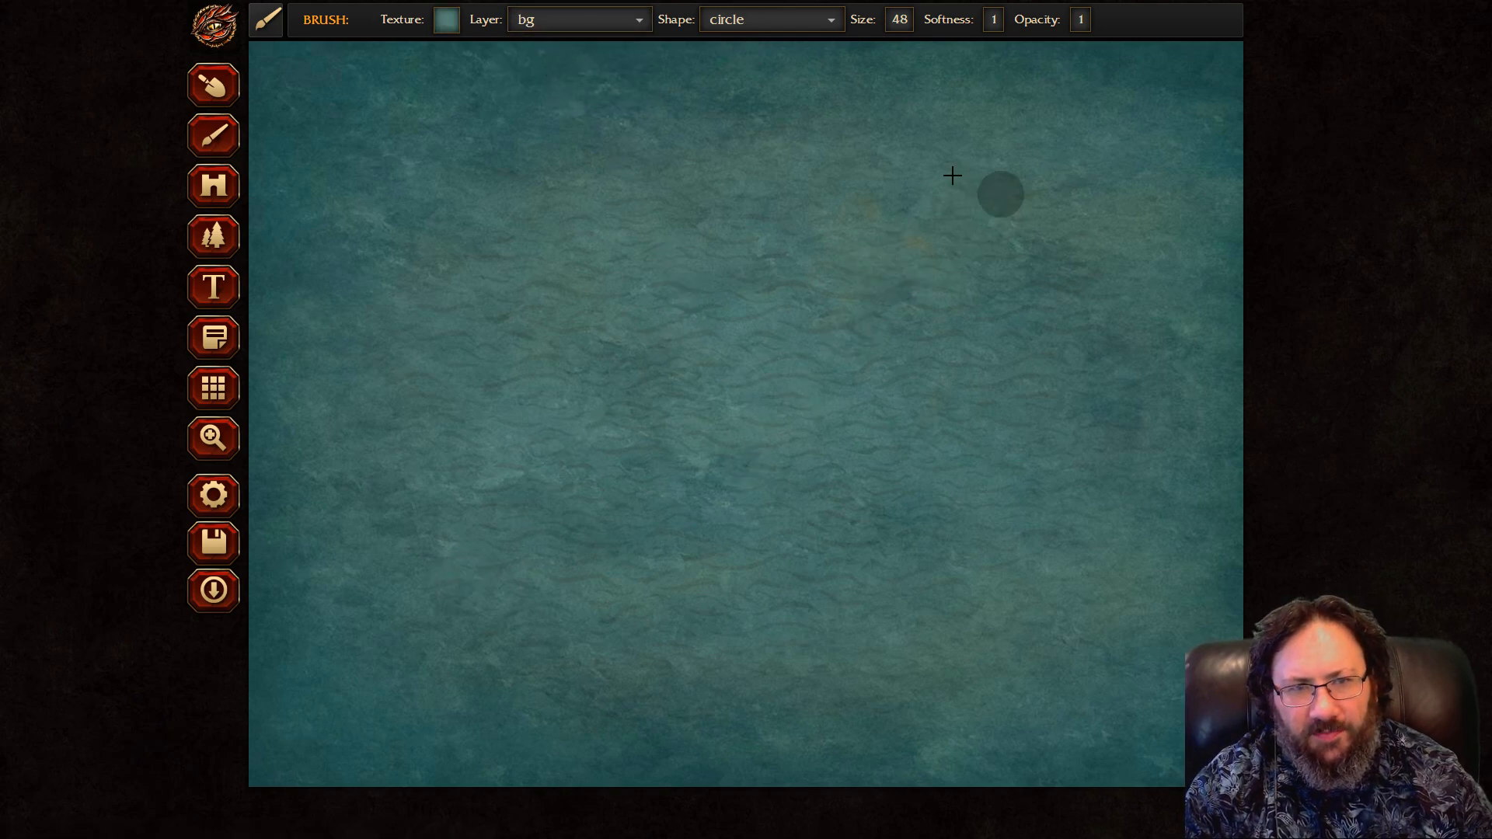
Set the Sculpt tool's mode to add.
left_click(223, 83)
left_click(484, 17)
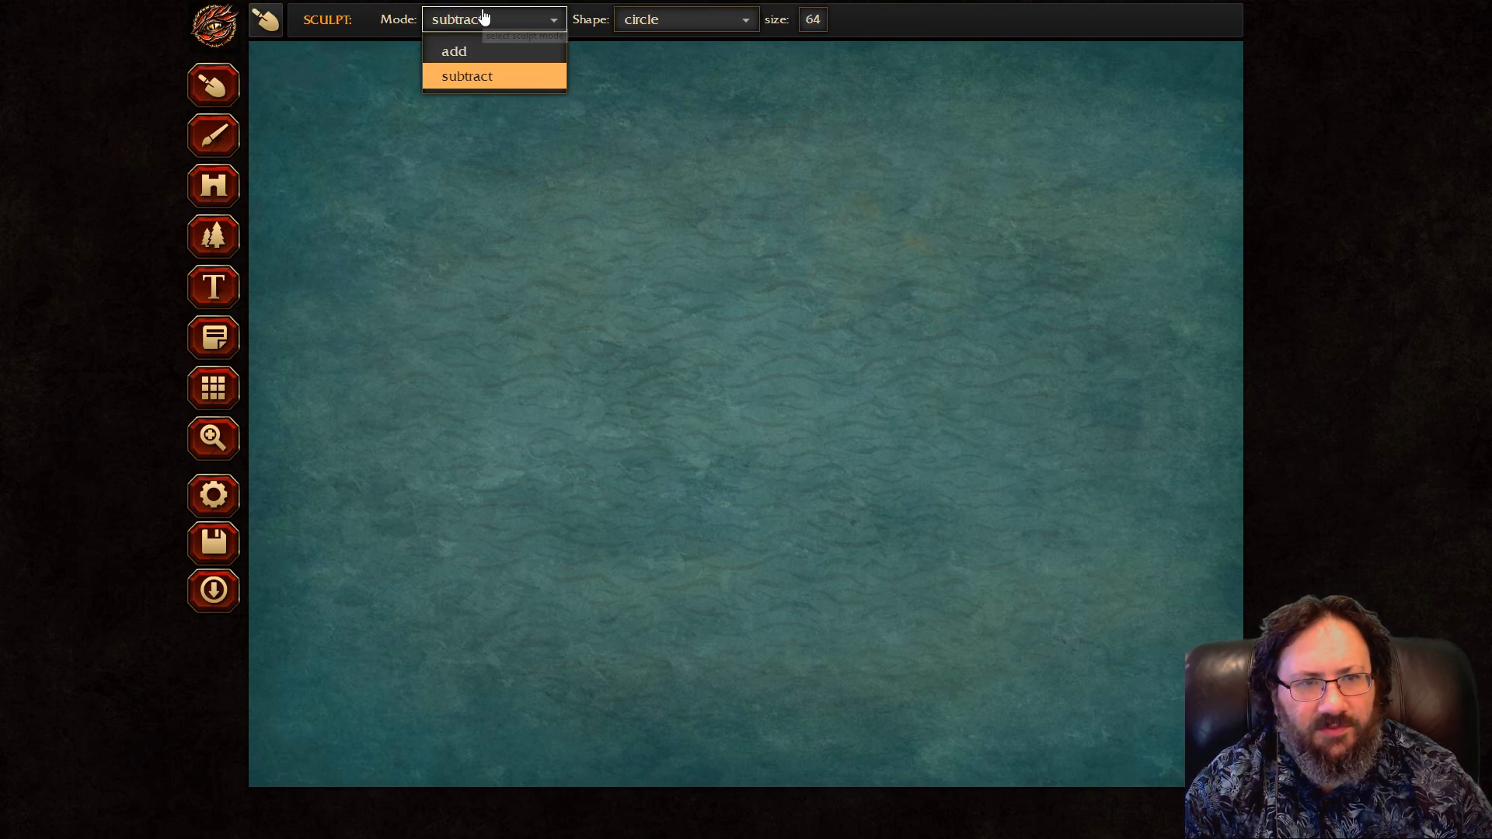
left_click(477, 14)
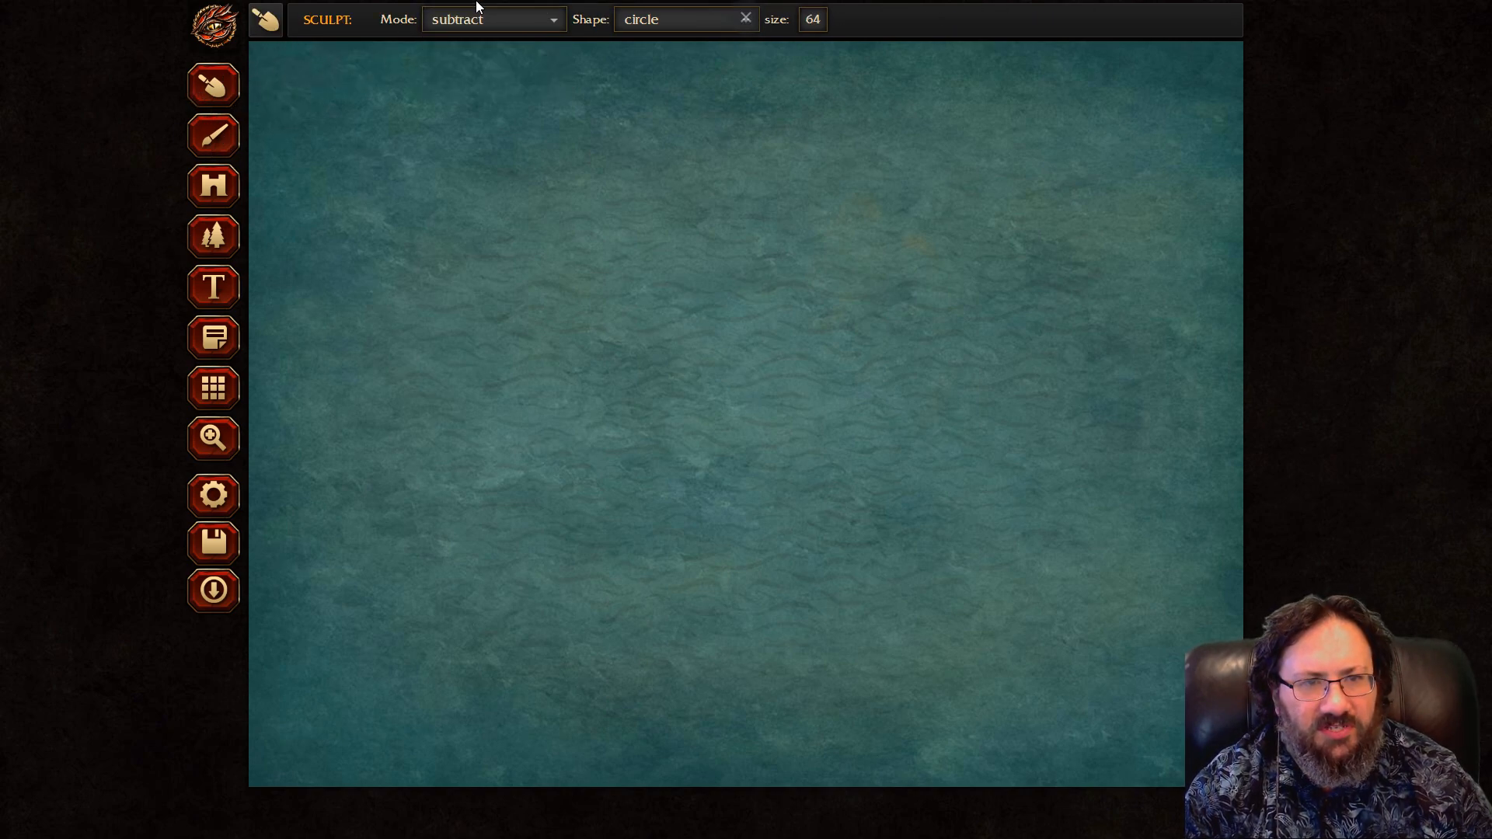
left_click(477, 21)
left_click(484, 53)
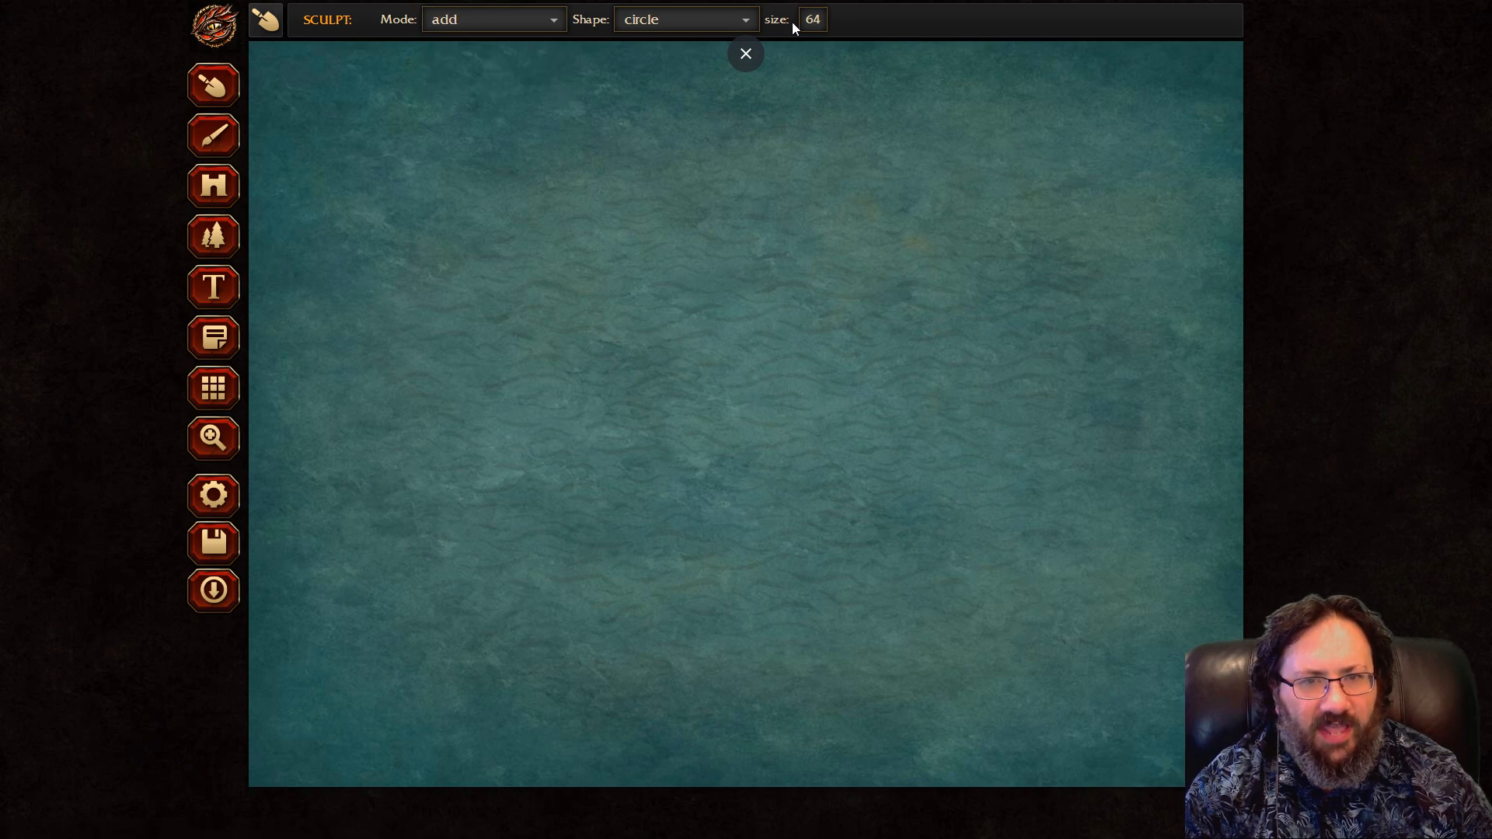
Try a sculpt brush size of 36 and check the available brush shapes.
left_click(815, 25)
left_click_drag(811, 48, 786, 48)
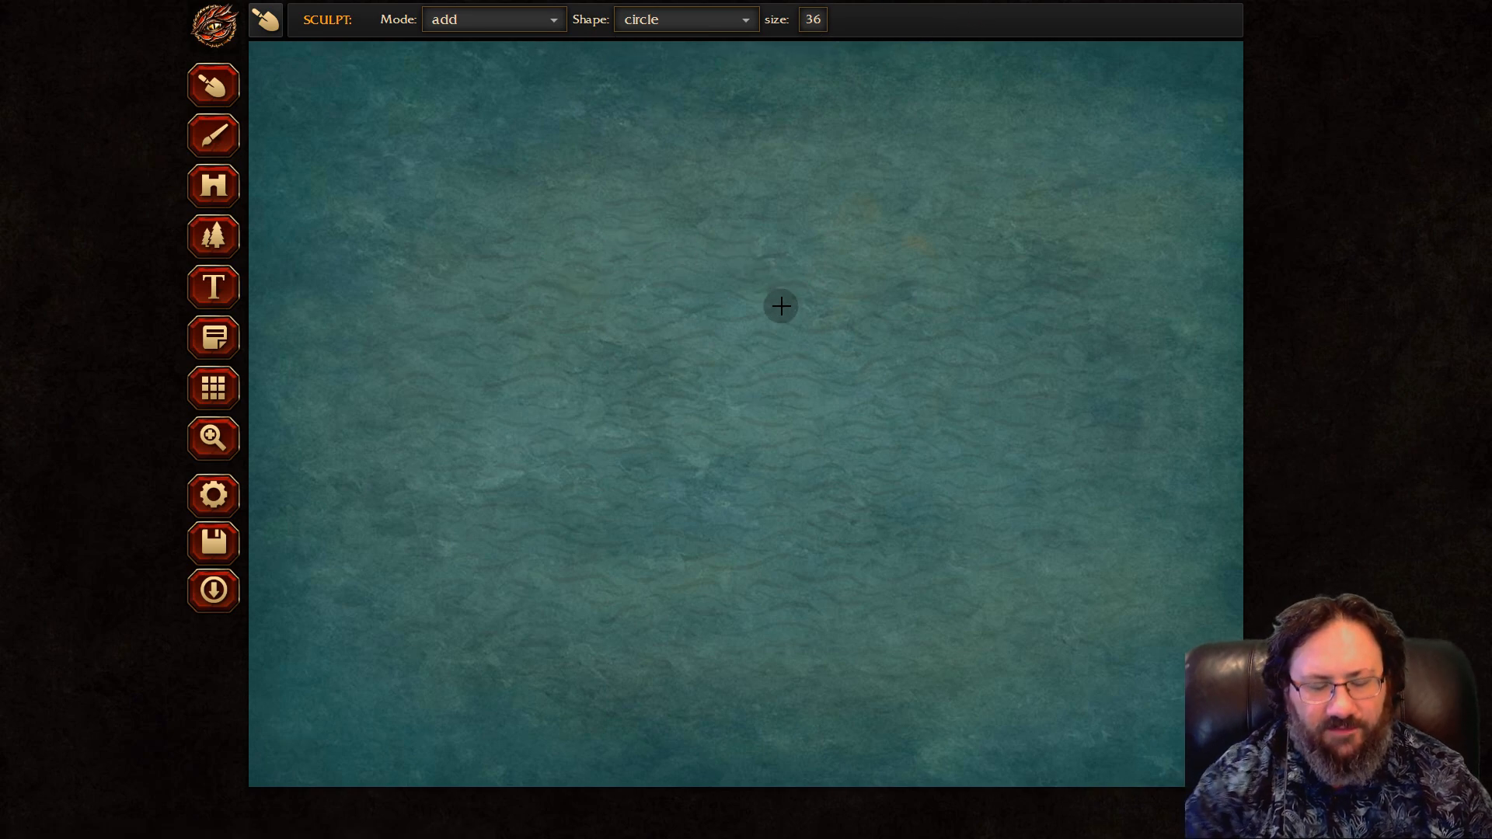
left_click(684, 20)
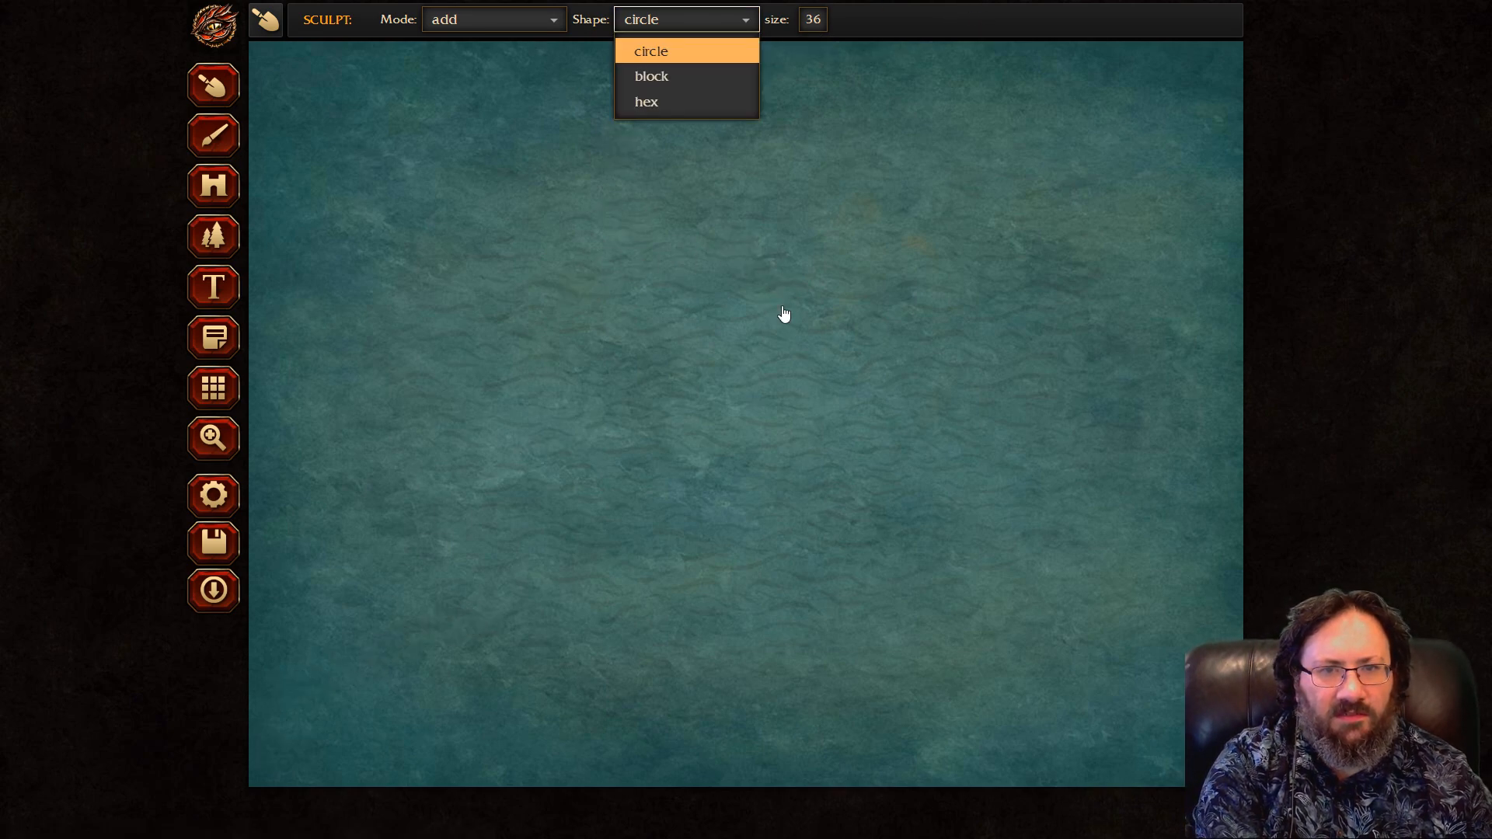
left_click(784, 314)
Sculpt a large mainland across the map's west and an elongated island to its east with a circular brush of size 71.
left_click(813, 19)
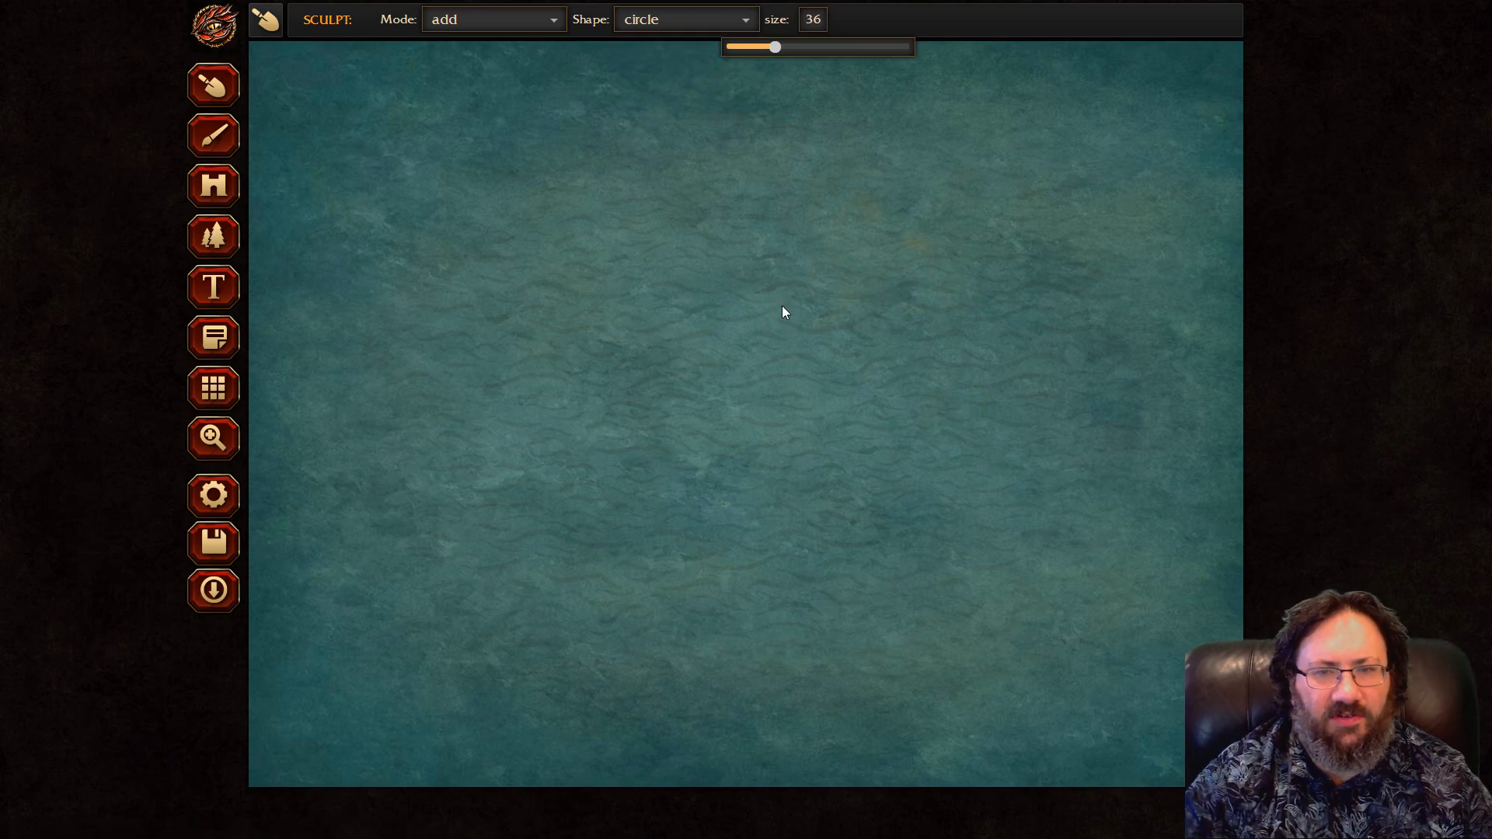
left_click_drag(775, 47, 826, 48)
mouse_move(696, 342)
left_mouse_down()
mouse_move(666, 426)
mouse_move(710, 240)
mouse_move(420, 276)
mouse_move(332, 33)
mouse_move(432, 47)
left_mouse_up()
mouse_move(826, 76)
left_mouse_down()
mouse_move(610, 432)
mouse_move(690, 465)
mouse_move(664, 567)
mouse_move(711, 679)
mouse_move(738, 662)
mouse_move(581, 546)
mouse_move(332, 555)
mouse_move(261, 416)
mouse_move(391, 261)
mouse_move(430, 180)
mouse_move(465, 312)
mouse_move(378, 442)
mouse_move(381, 467)
mouse_move(593, 388)
mouse_move(659, 402)
mouse_move(723, 202)
mouse_move(917, 124)
mouse_move(777, 79)
mouse_move(624, 200)
mouse_move(476, 365)
mouse_move(637, 267)
mouse_move(501, 228)
mouse_move(441, 233)
mouse_move(358, 193)
mouse_move(341, 108)
mouse_move(399, 181)
mouse_move(577, 233)
mouse_move(658, 397)
mouse_move(681, 516)
mouse_move(727, 590)
mouse_move(806, 677)
mouse_move(885, 705)
mouse_move(816, 710)
mouse_move(745, 631)
mouse_move(699, 516)
mouse_move(772, 351)
left_mouse_up()
mouse_move(1009, 323)
left_mouse_down()
mouse_move(1065, 240)
mouse_move(1042, 162)
mouse_move(966, 313)
mouse_move(1036, 427)
mouse_move(1087, 334)
mouse_move(1061, 238)
left_mouse_up()
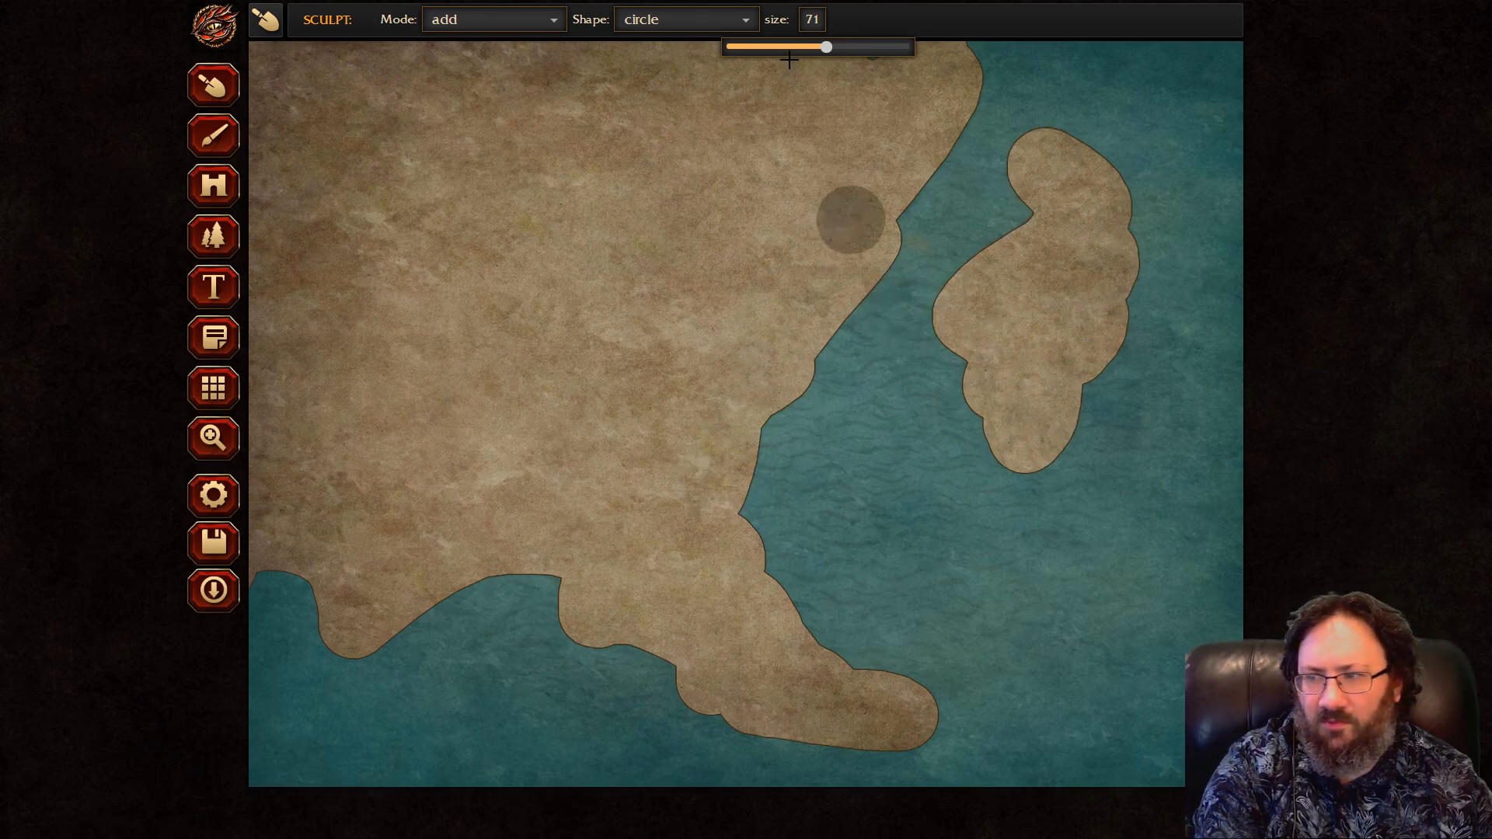
Set sculpting to subtract with brush size 34 and trim the coastlines of the mainland and the eastern island.
left_click(494, 19)
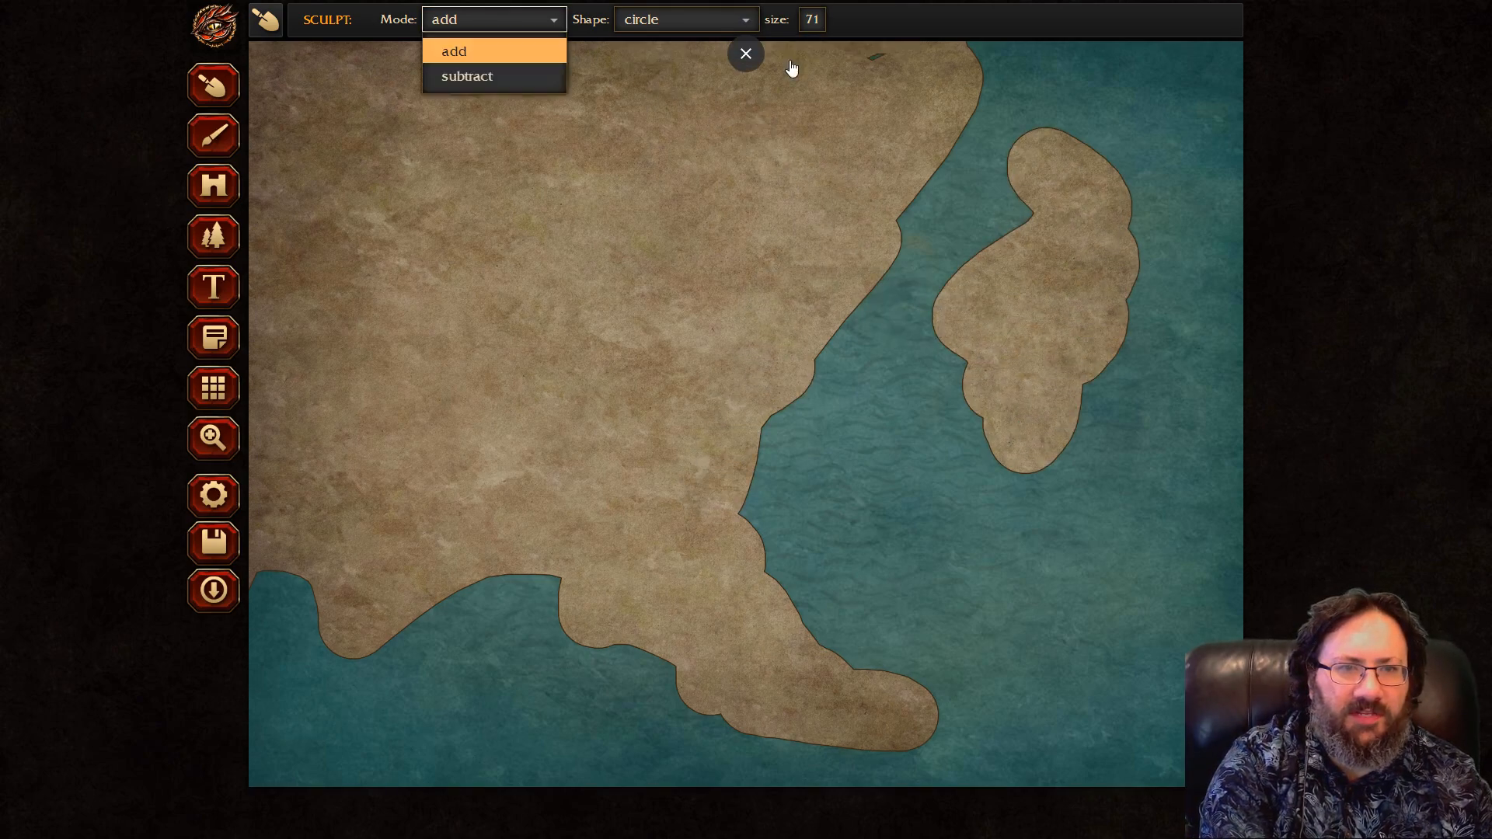
left_click(513, 76)
left_click(812, 20)
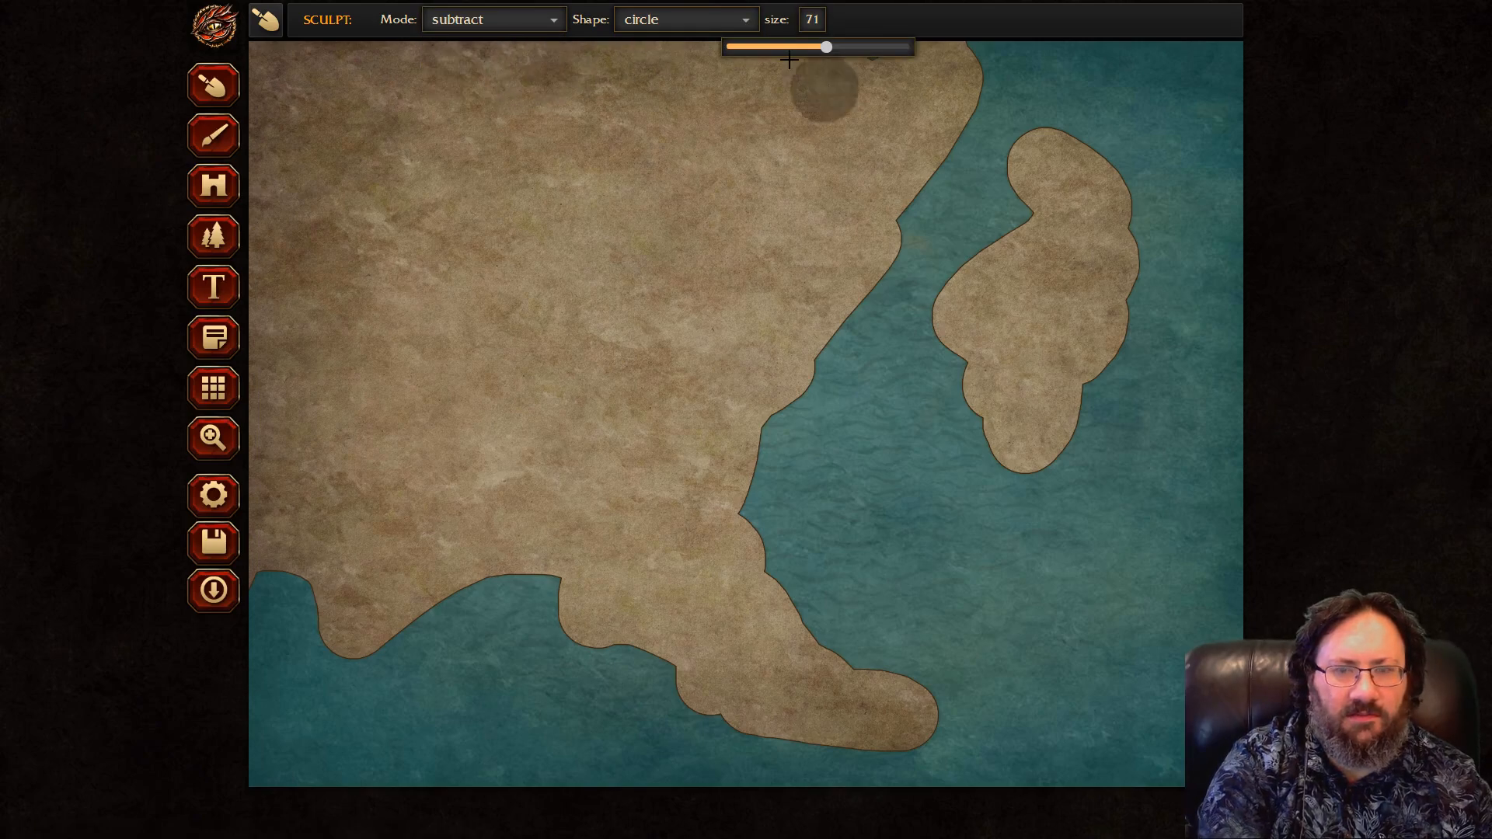
left_click_drag(827, 50, 791, 52)
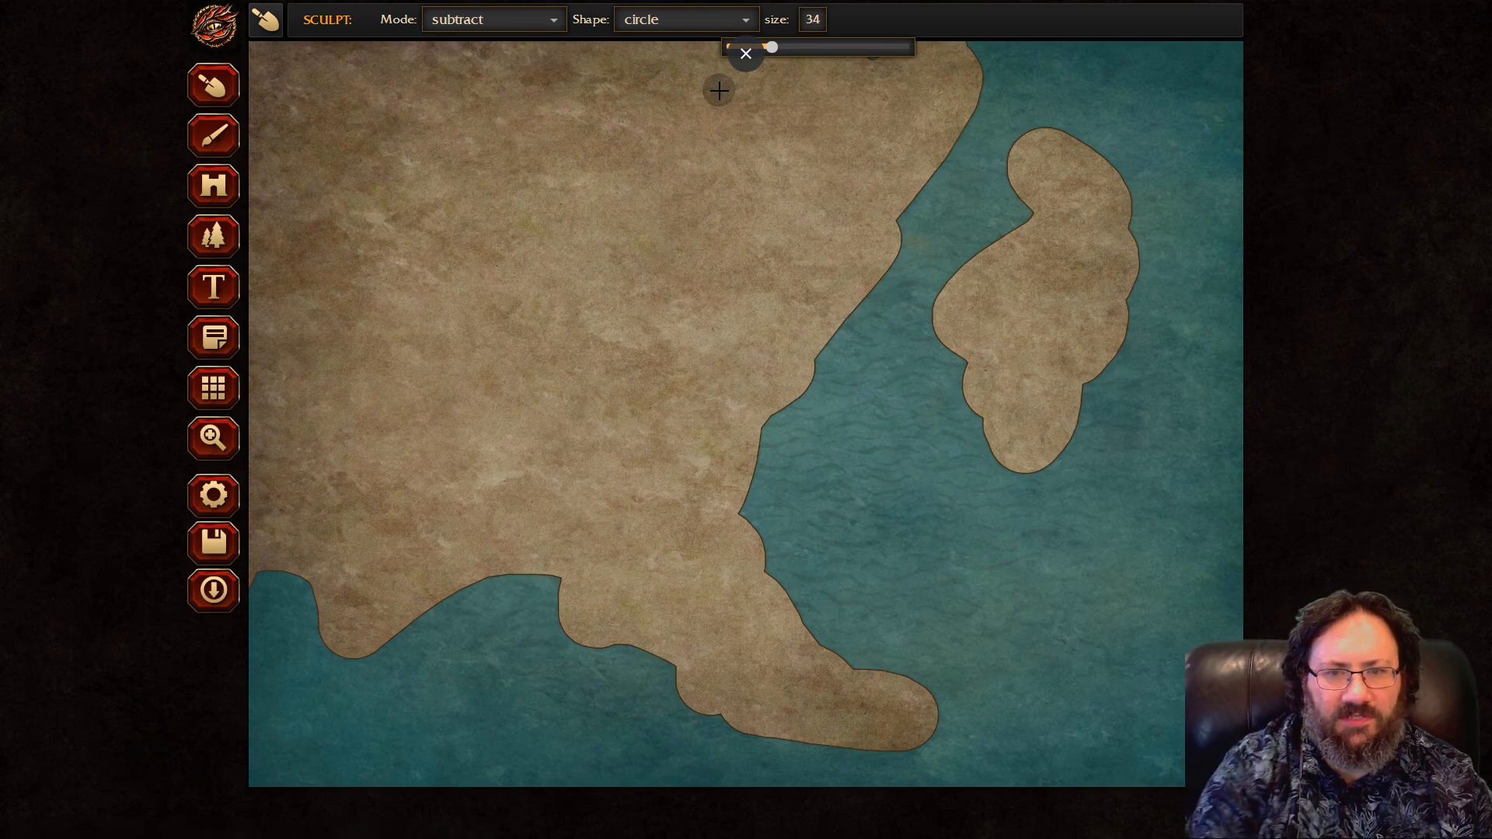
mouse_move(870, 311)
left_mouse_down()
mouse_move(770, 436)
mouse_move(749, 501)
mouse_move(781, 540)
mouse_move(781, 598)
mouse_move(930, 689)
mouse_move(952, 729)
mouse_move(915, 764)
mouse_move(741, 731)
mouse_move(532, 634)
mouse_move(555, 573)
mouse_move(456, 603)
mouse_move(341, 671)
mouse_move(305, 602)
mouse_move(279, 590)
mouse_move(251, 606)
left_mouse_up()
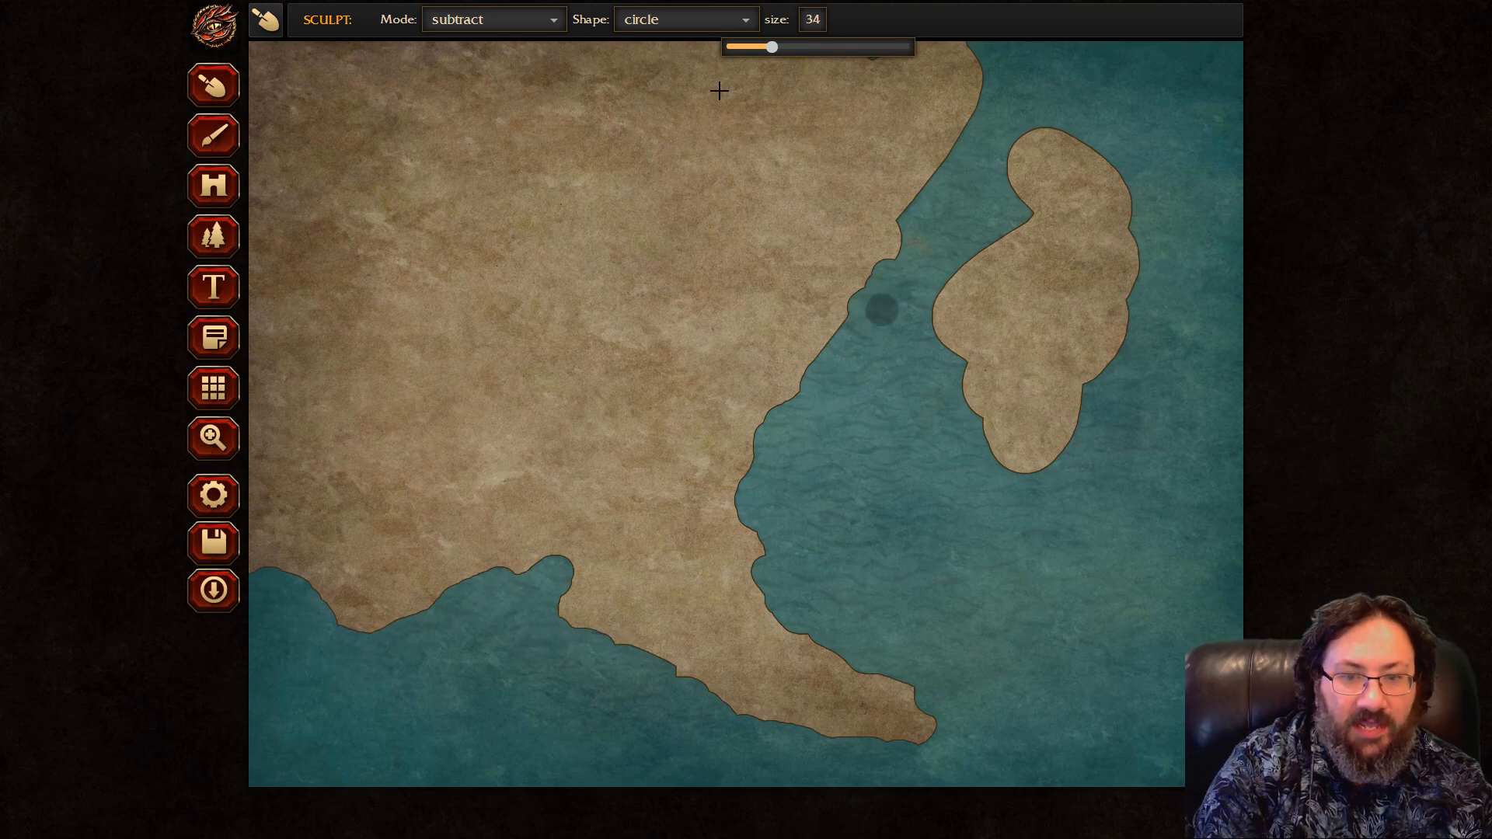
mouse_move(977, 248)
left_mouse_down()
mouse_move(929, 314)
mouse_move(960, 410)
mouse_move(1026, 491)
mouse_move(1117, 343)
mouse_move(1142, 256)
mouse_move(1114, 155)
mouse_move(1056, 123)
left_mouse_up()
mouse_move(998, 201)
left_mouse_down()
mouse_move(933, 195)
mouse_move(914, 209)
mouse_move(982, 108)
mouse_move(969, 44)
left_mouse_up()
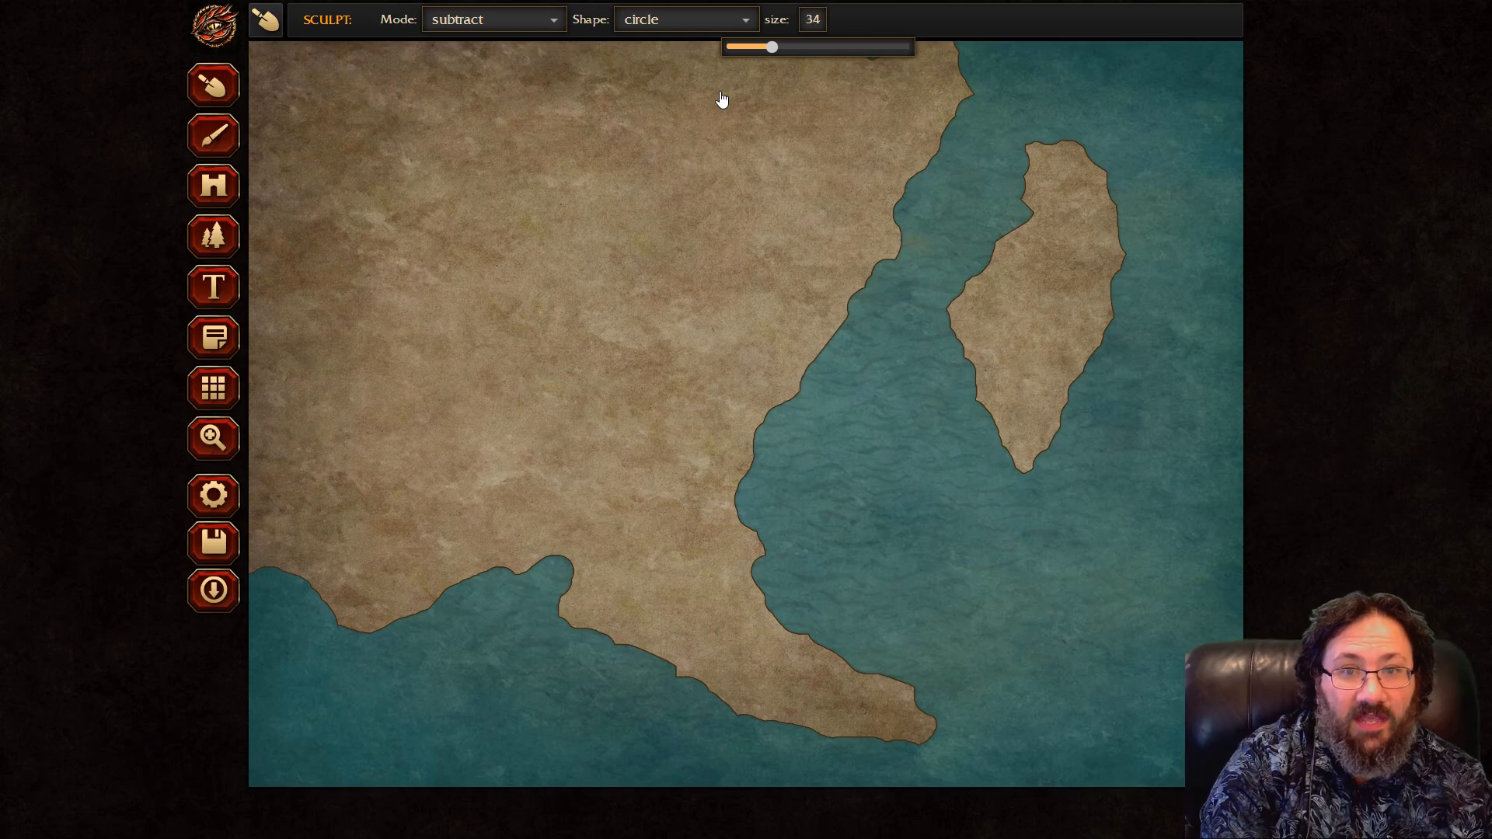
Reduce the sculpt size to 21 and carve small notches into the island's west coast and the mainland's east and south coasts.
left_click_drag(788, 48, 730, 51)
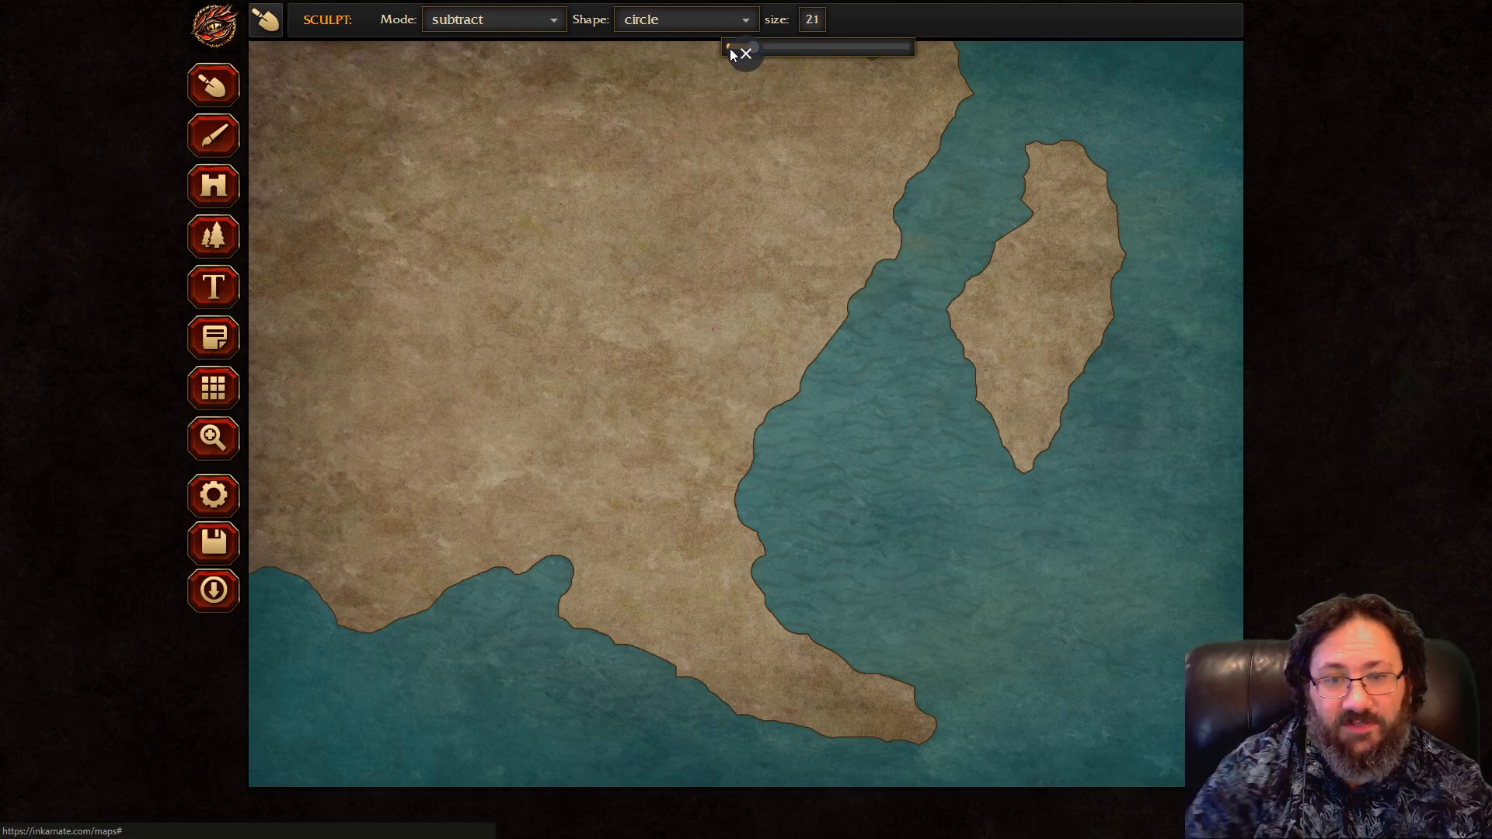
mouse_move(958, 299)
left_mouse_down()
mouse_move(993, 276)
mouse_move(1027, 212)
left_mouse_up()
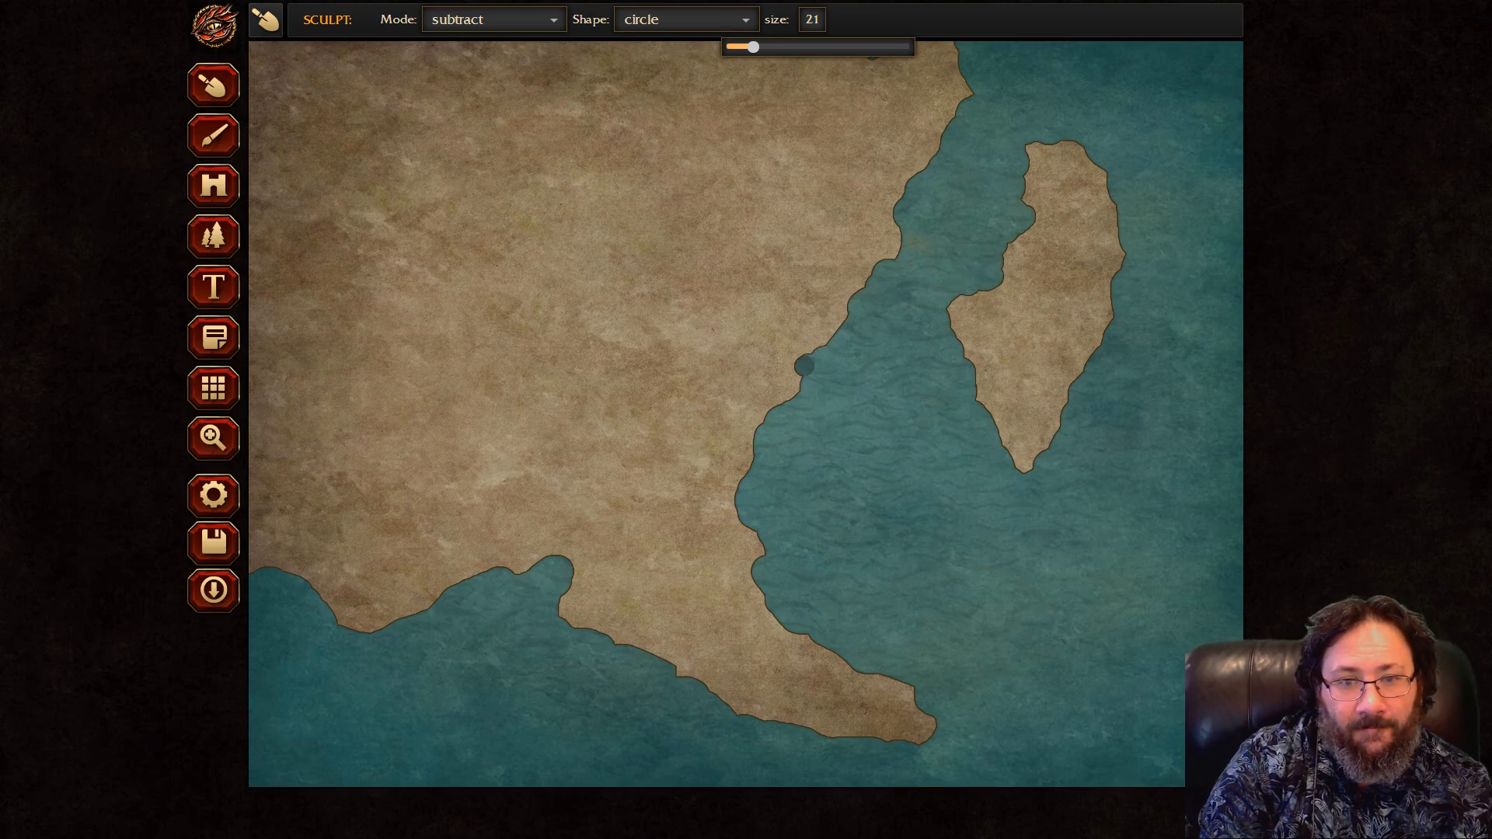
left_click_drag(804, 366, 740, 497)
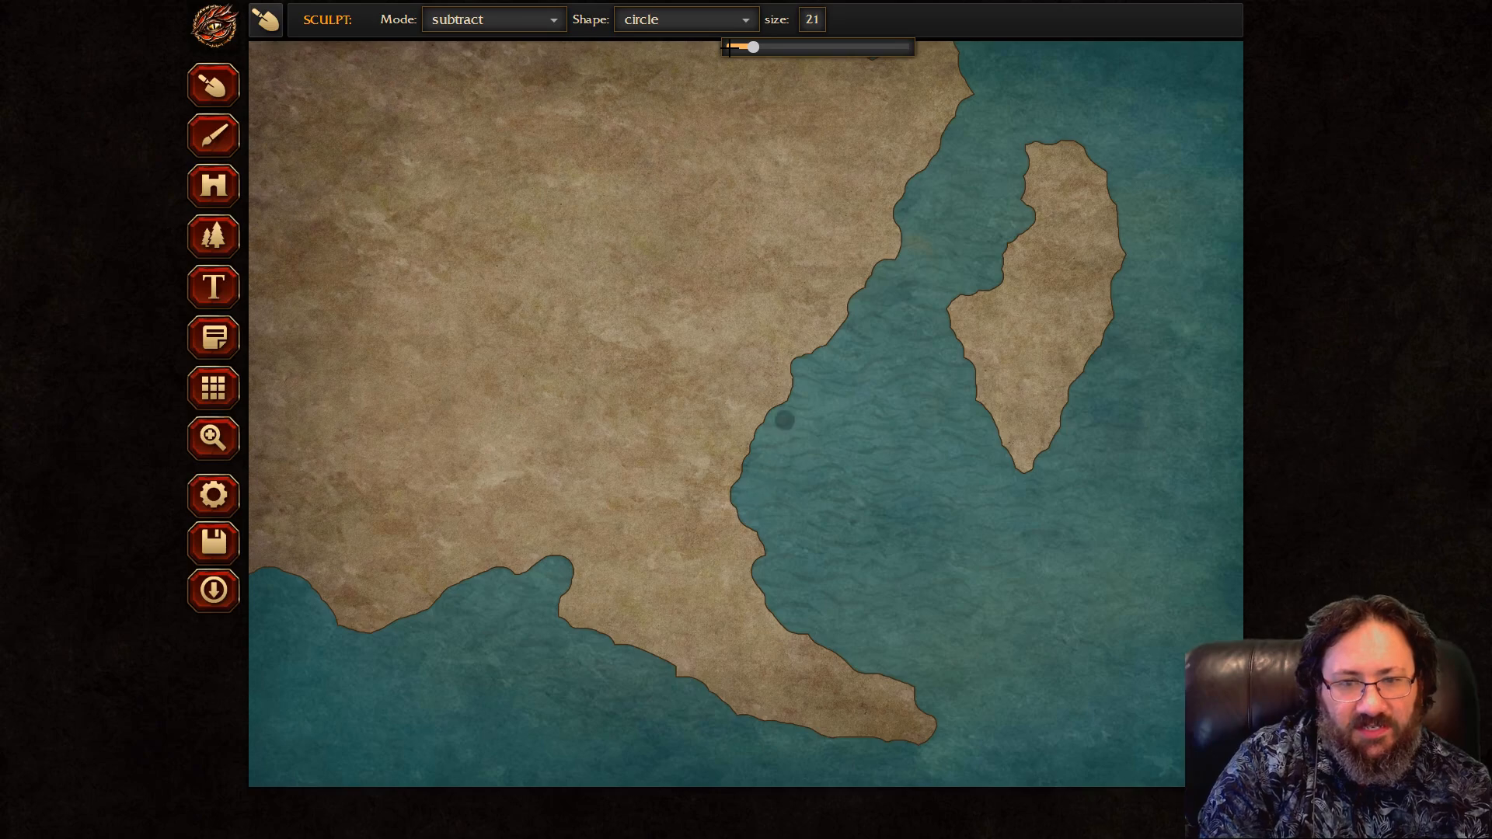
left_click_drag(785, 613, 821, 651)
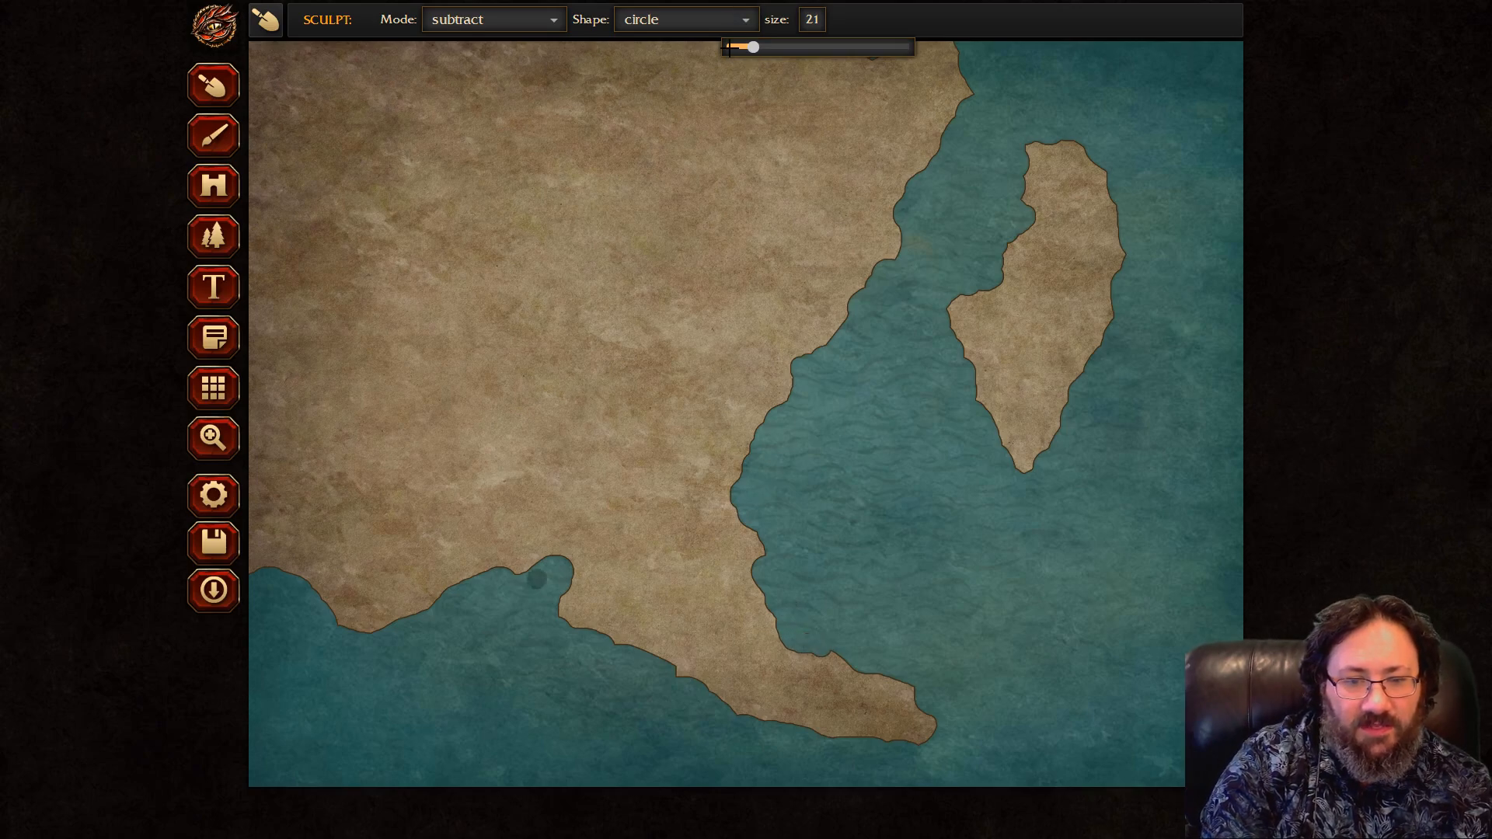
mouse_move(504, 581)
left_mouse_down()
mouse_move(547, 582)
mouse_move(582, 626)
left_mouse_up()
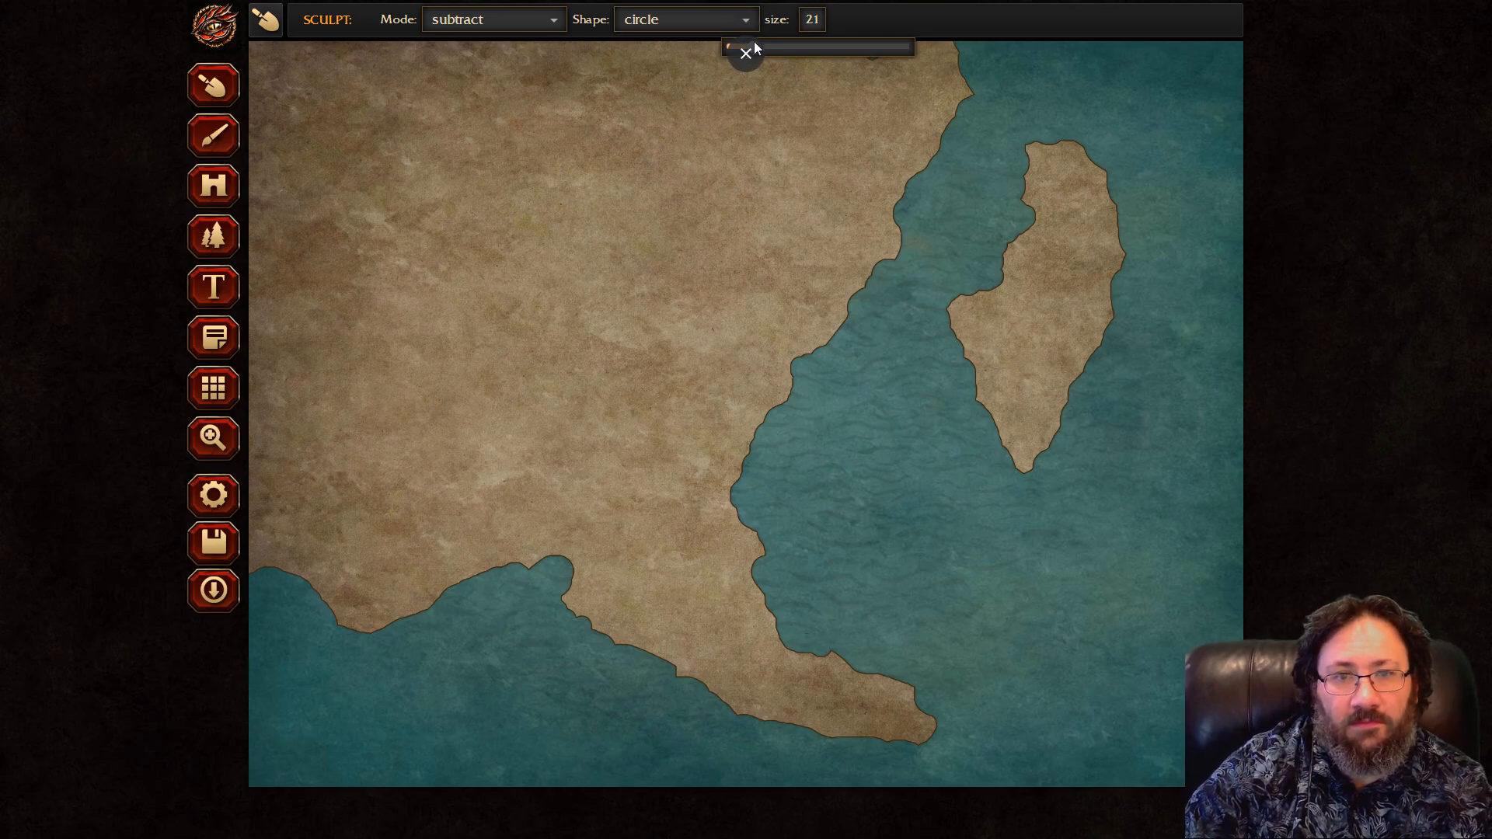
Set the sculpt size to 12, roughen the mainland's coasts in detail, and cut small islets off the eastern island's edges.
left_click(812, 19)
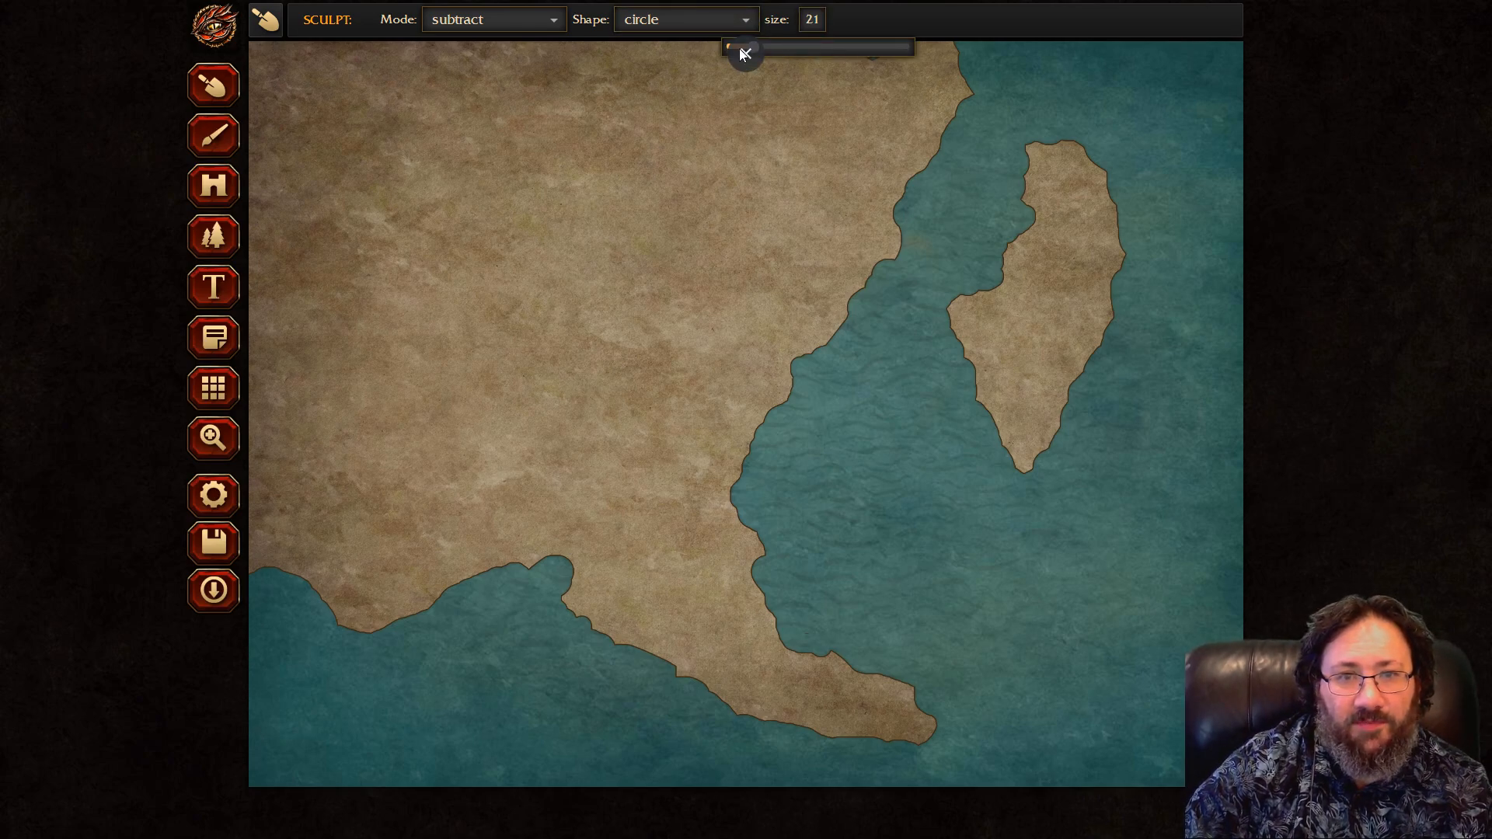
mouse_move(780, 37)
left_click_drag(752, 47, 739, 47)
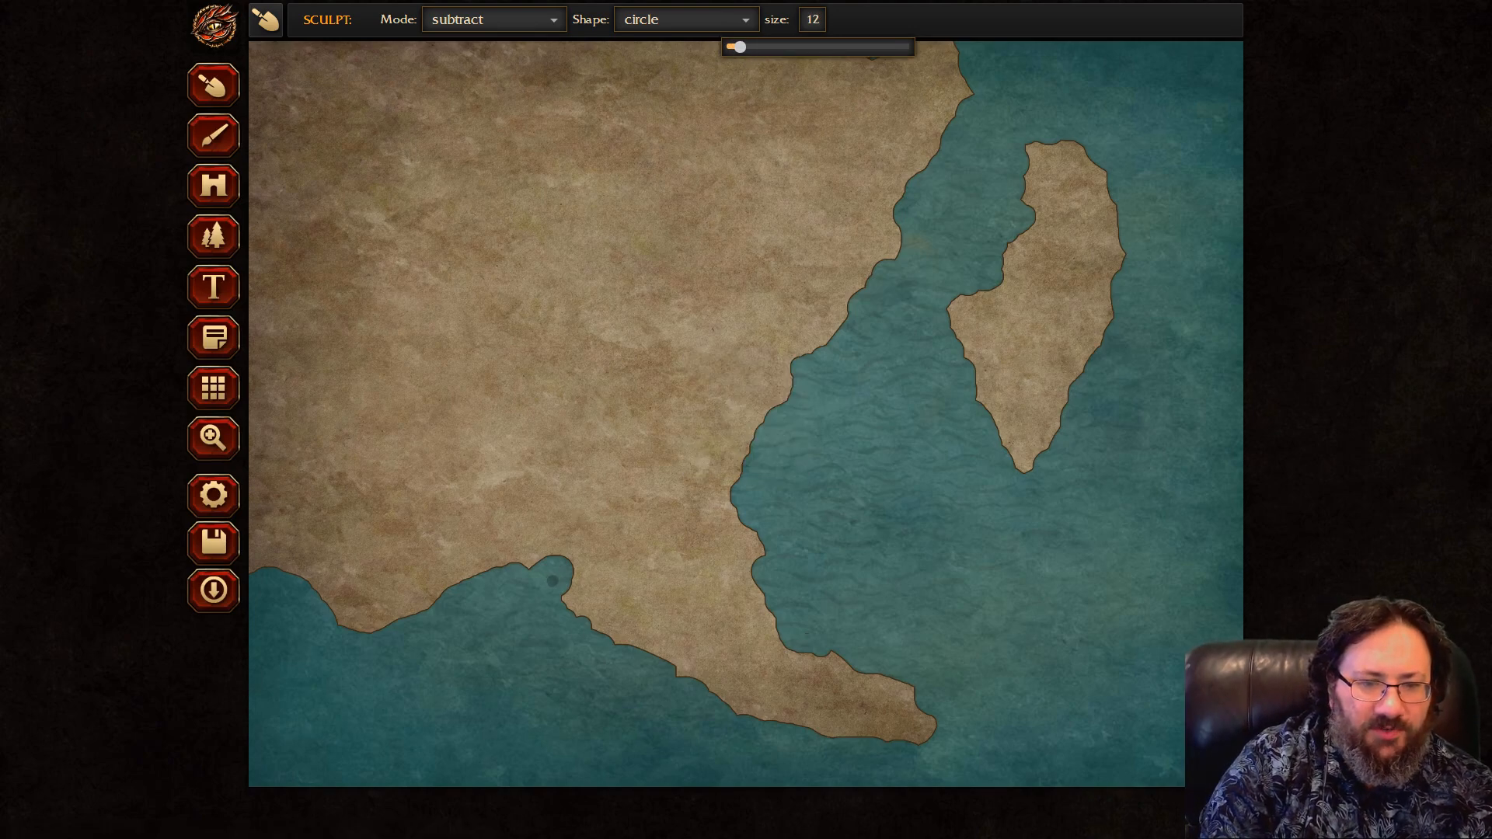
mouse_move(553, 581)
left_mouse_down()
mouse_move(573, 557)
mouse_move(561, 598)
mouse_move(598, 633)
mouse_move(649, 645)
mouse_move(758, 721)
left_mouse_up()
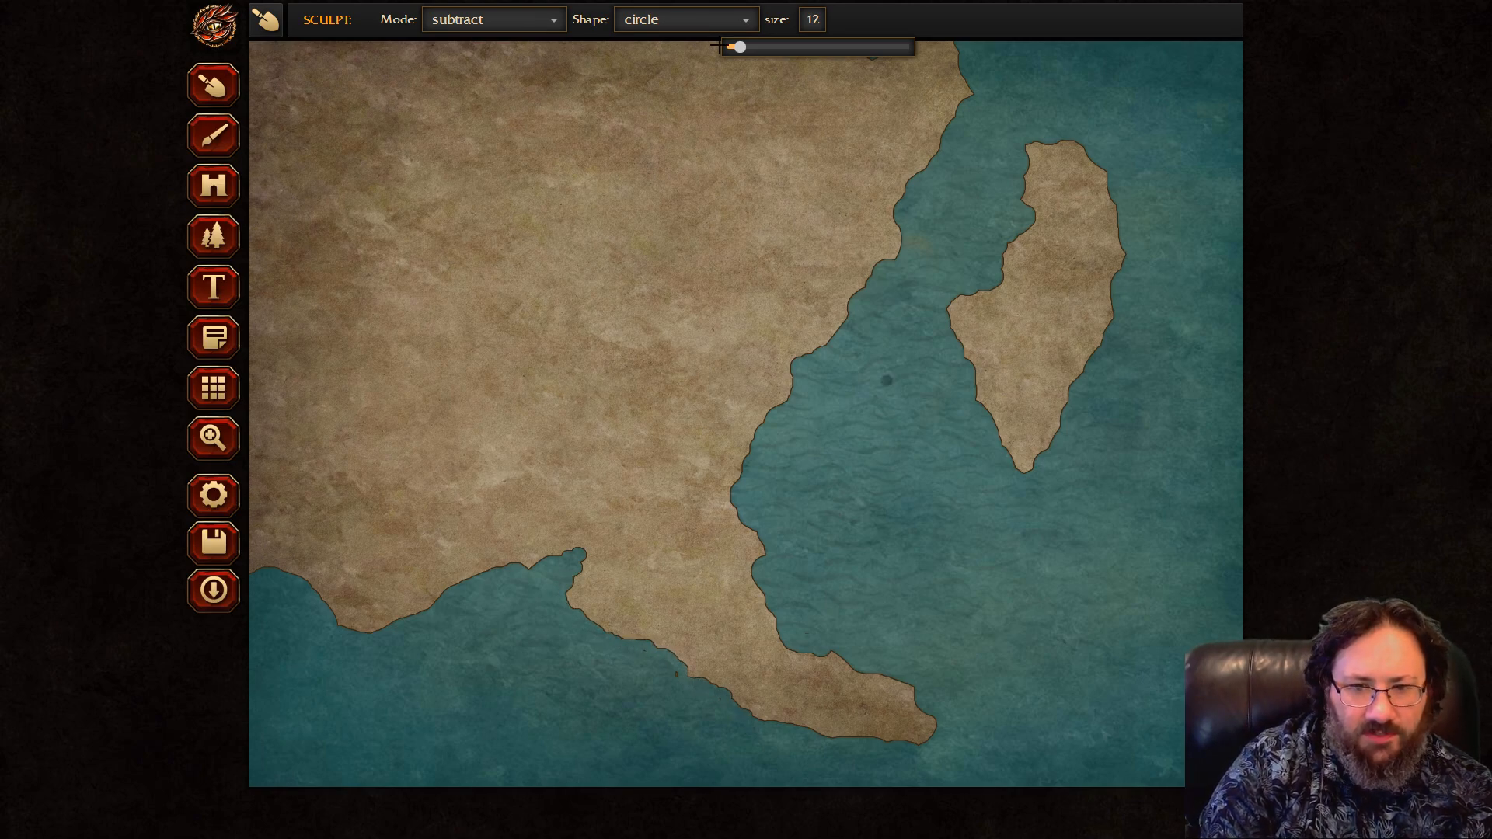
mouse_move(968, 378)
left_mouse_down()
mouse_move(1011, 425)
mouse_move(1026, 478)
left_mouse_up()
mouse_move(964, 352)
left_mouse_down()
mouse_move(974, 293)
mouse_move(1009, 274)
mouse_move(1015, 249)
mouse_move(1014, 287)
mouse_move(1036, 268)
mouse_move(1021, 206)
mouse_move(1038, 152)
mouse_move(1073, 145)
mouse_move(1113, 203)
mouse_move(1090, 255)
left_mouse_up()
left_click_drag(926, 171, 894, 222)
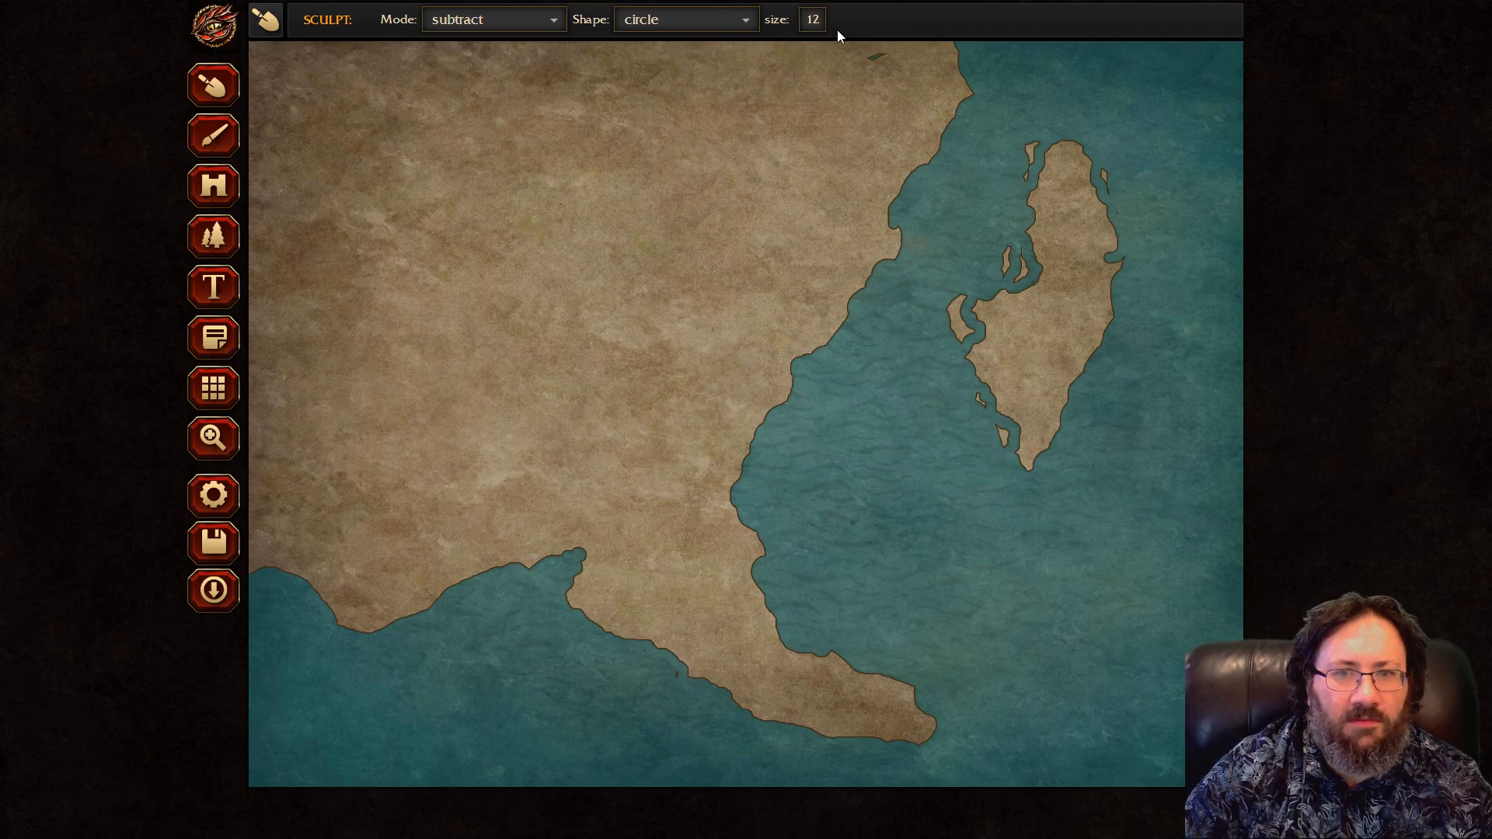
Set the sculpt size to 3 and carve thin branching rivers across the mainland and short ones into the island.
left_click(812, 21)
left_click_drag(737, 50, 727, 48)
left_click_drag(851, 322, 750, 266)
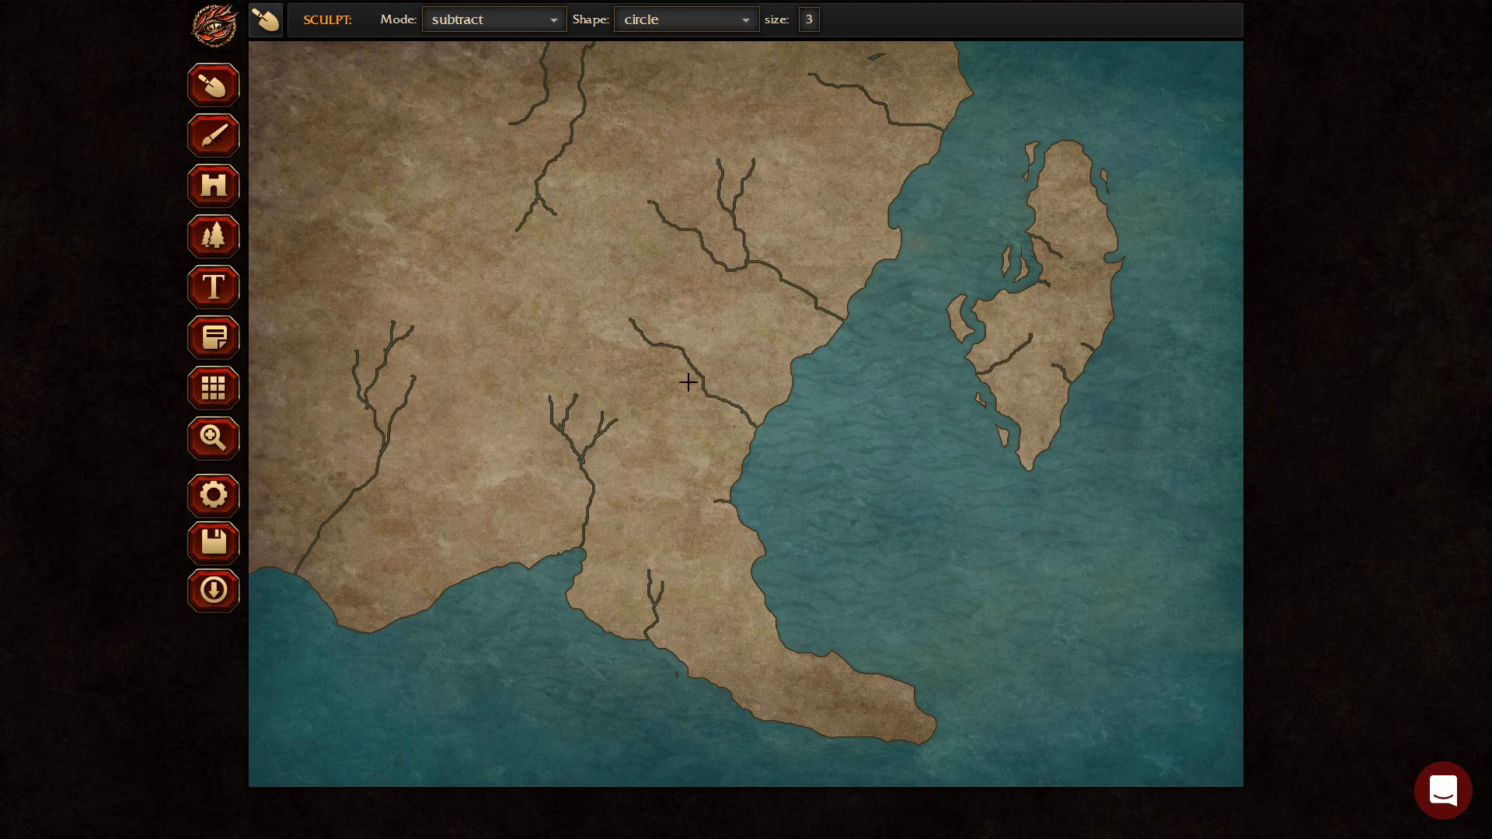
Switch to the Brush tool and target the fg layer, keeping the circle shape and softness 1.
left_click(213, 138)
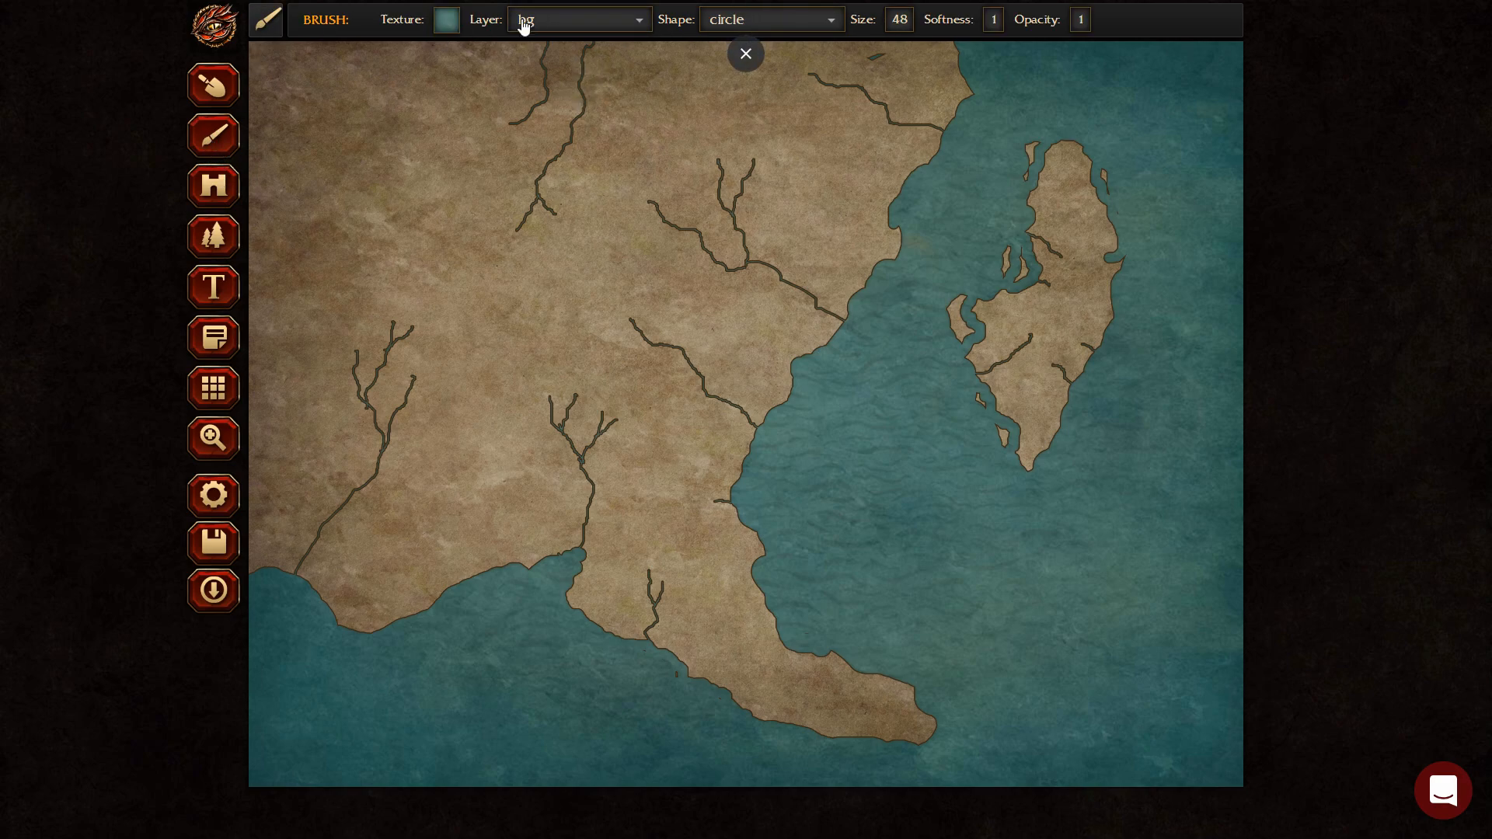
left_click(588, 20)
left_click(559, 51)
left_click(993, 19)
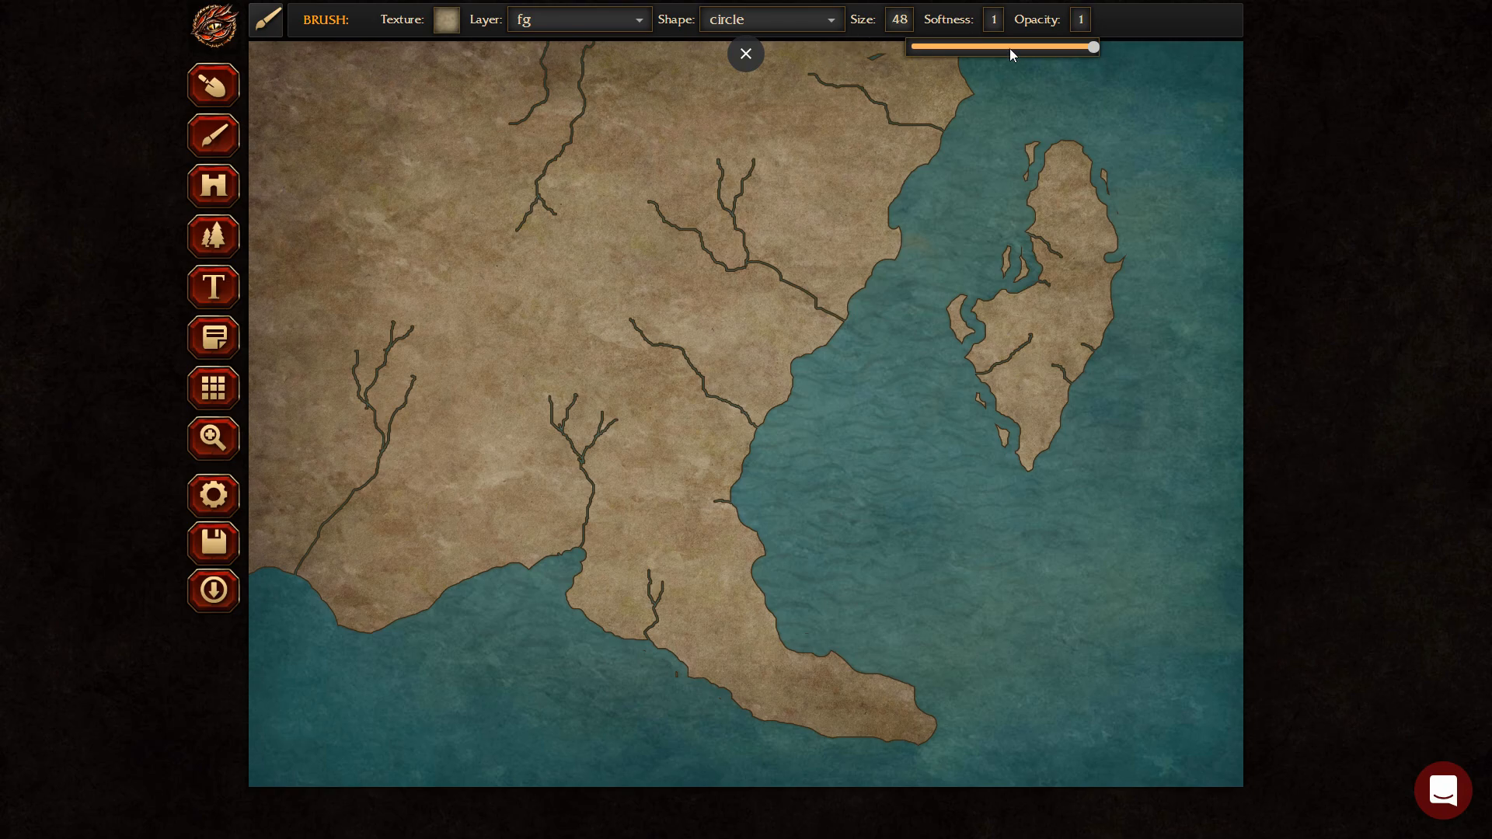
mouse_move(1089, 50)
left_mouse_down()
mouse_move(897, 37)
mouse_move(1125, 25)
left_mouse_up()
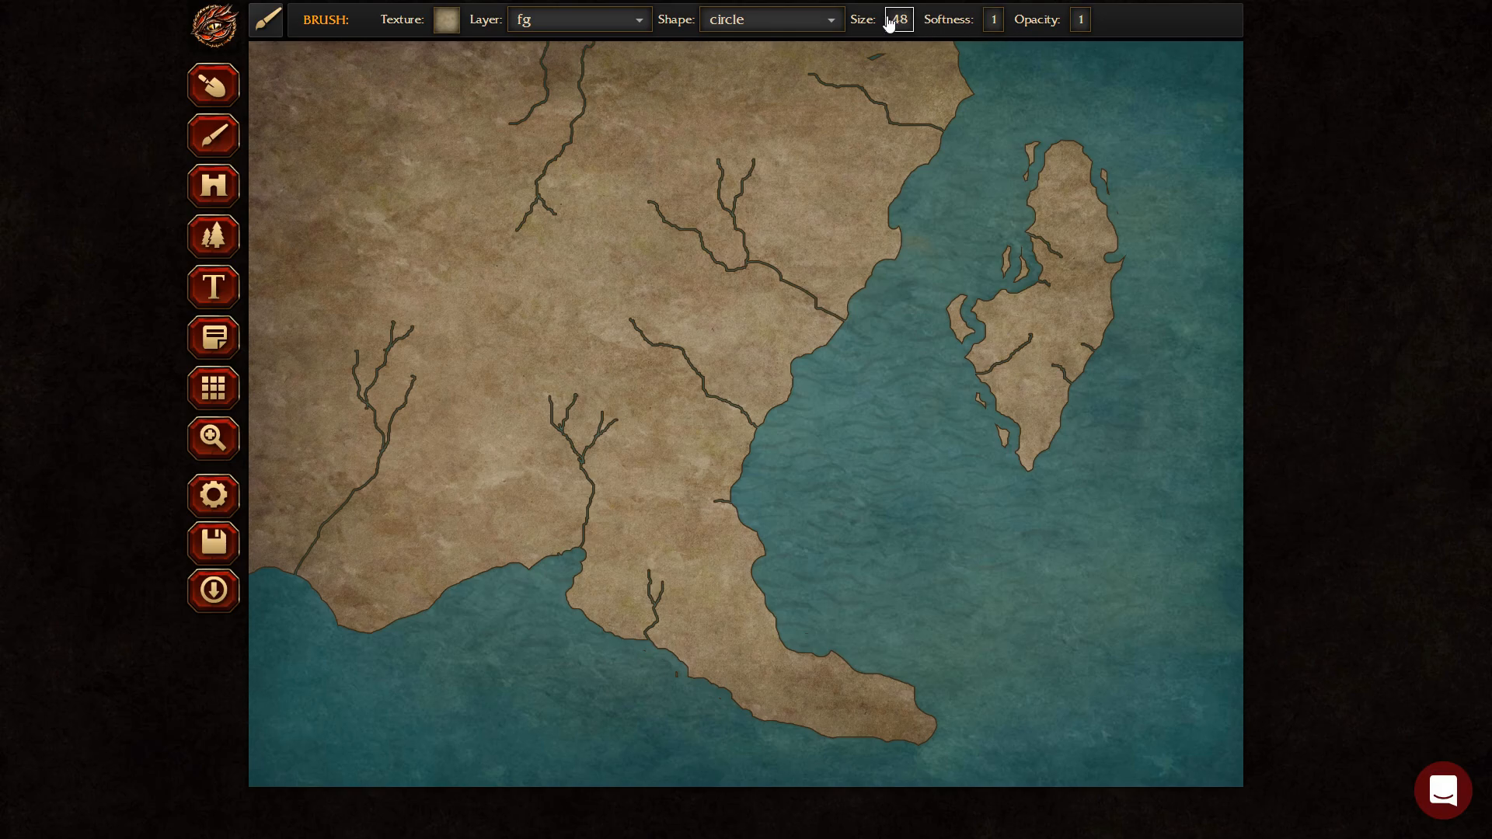
left_click(810, 17)
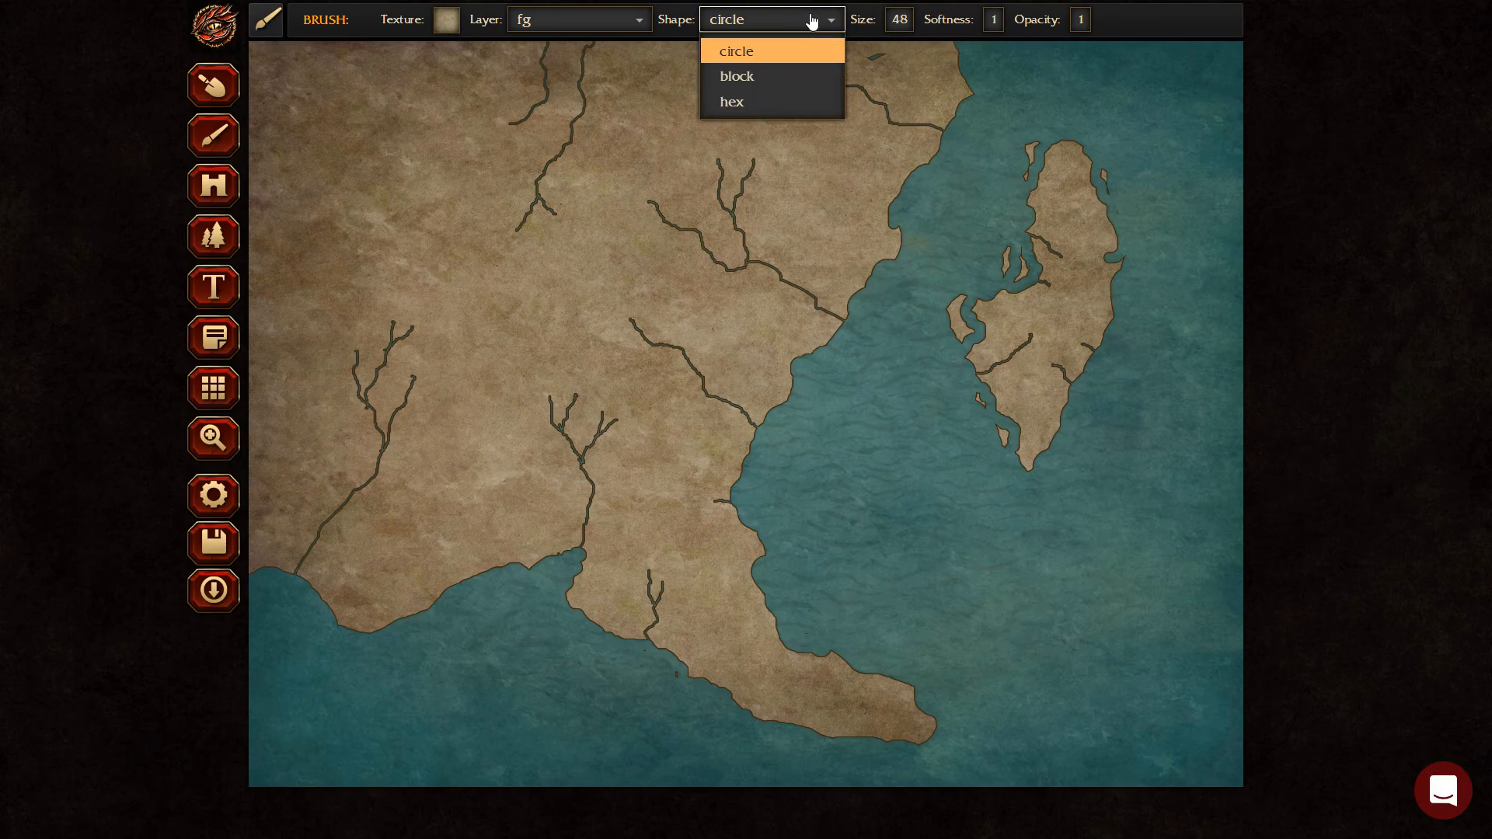
left_click(1103, 5)
Paint the LAND-06 texture at 0.51 opacity over the island and most of the mainland, leaving its central area lighter.
left_click(445, 21)
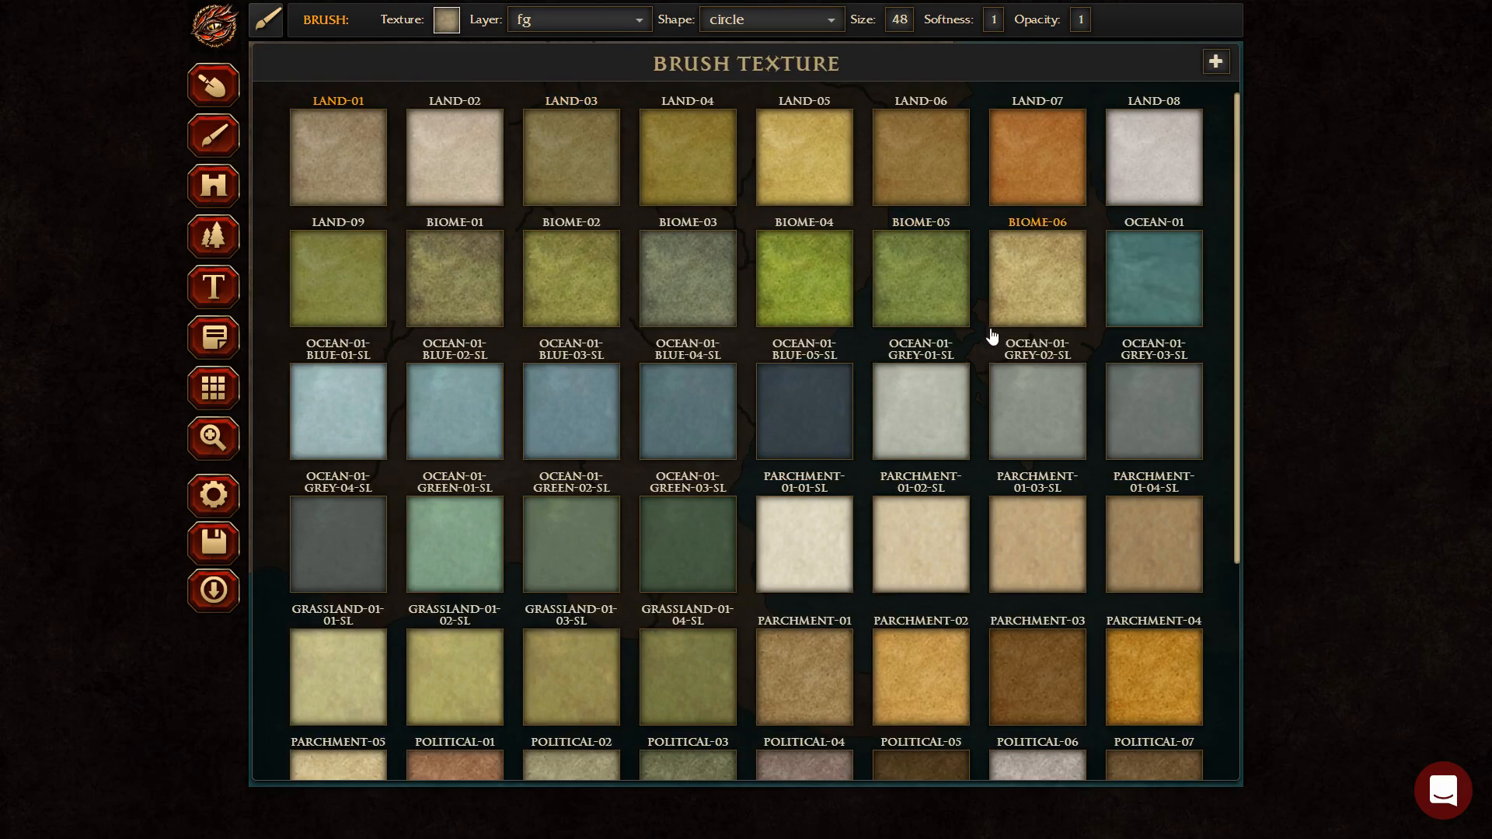
scroll(1103, 311, "down", 2)
scroll(1103, 319, "down", 2)
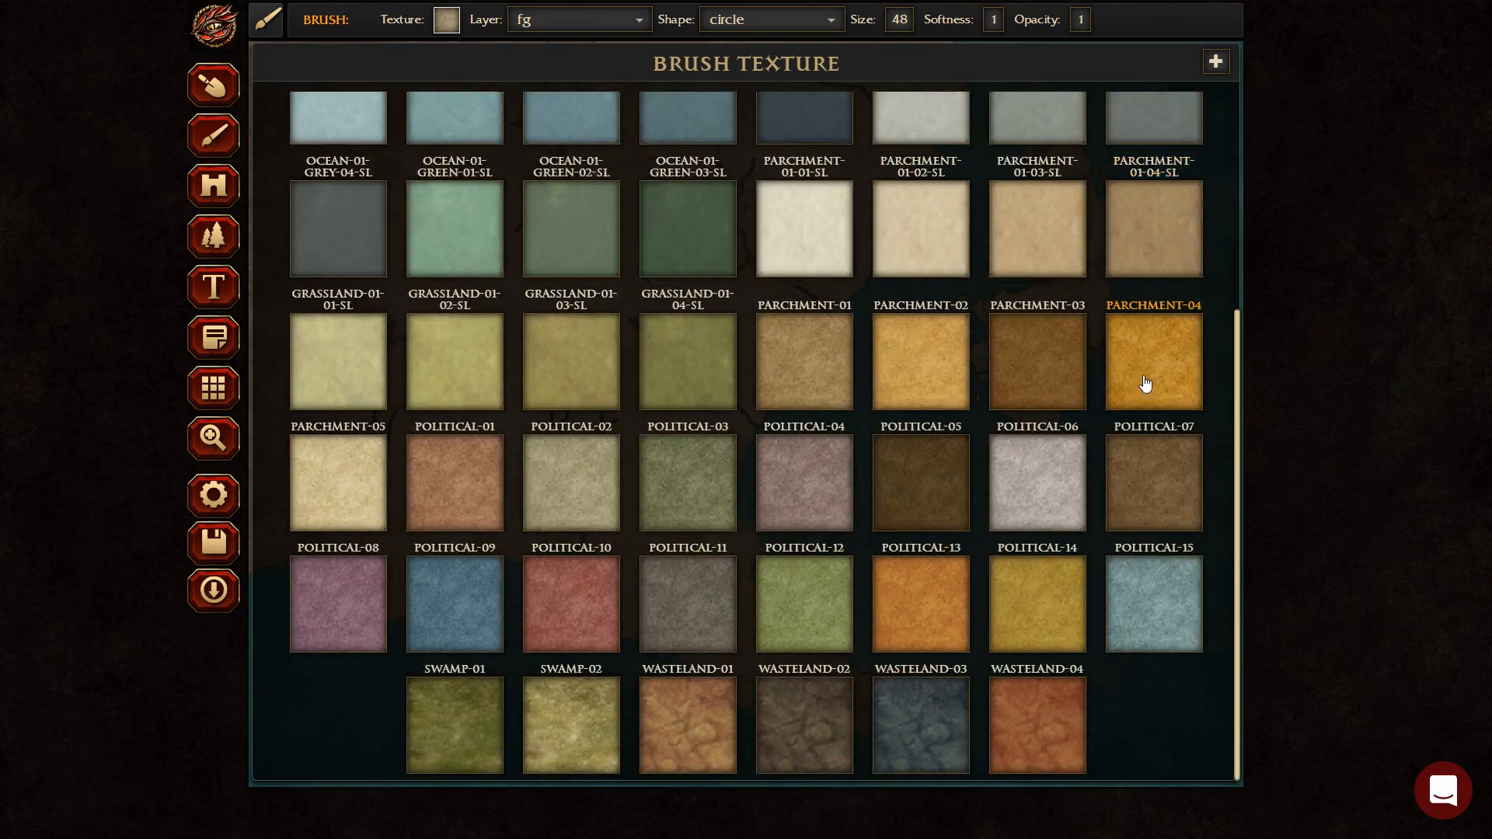
scroll(1042, 616, "up", 5)
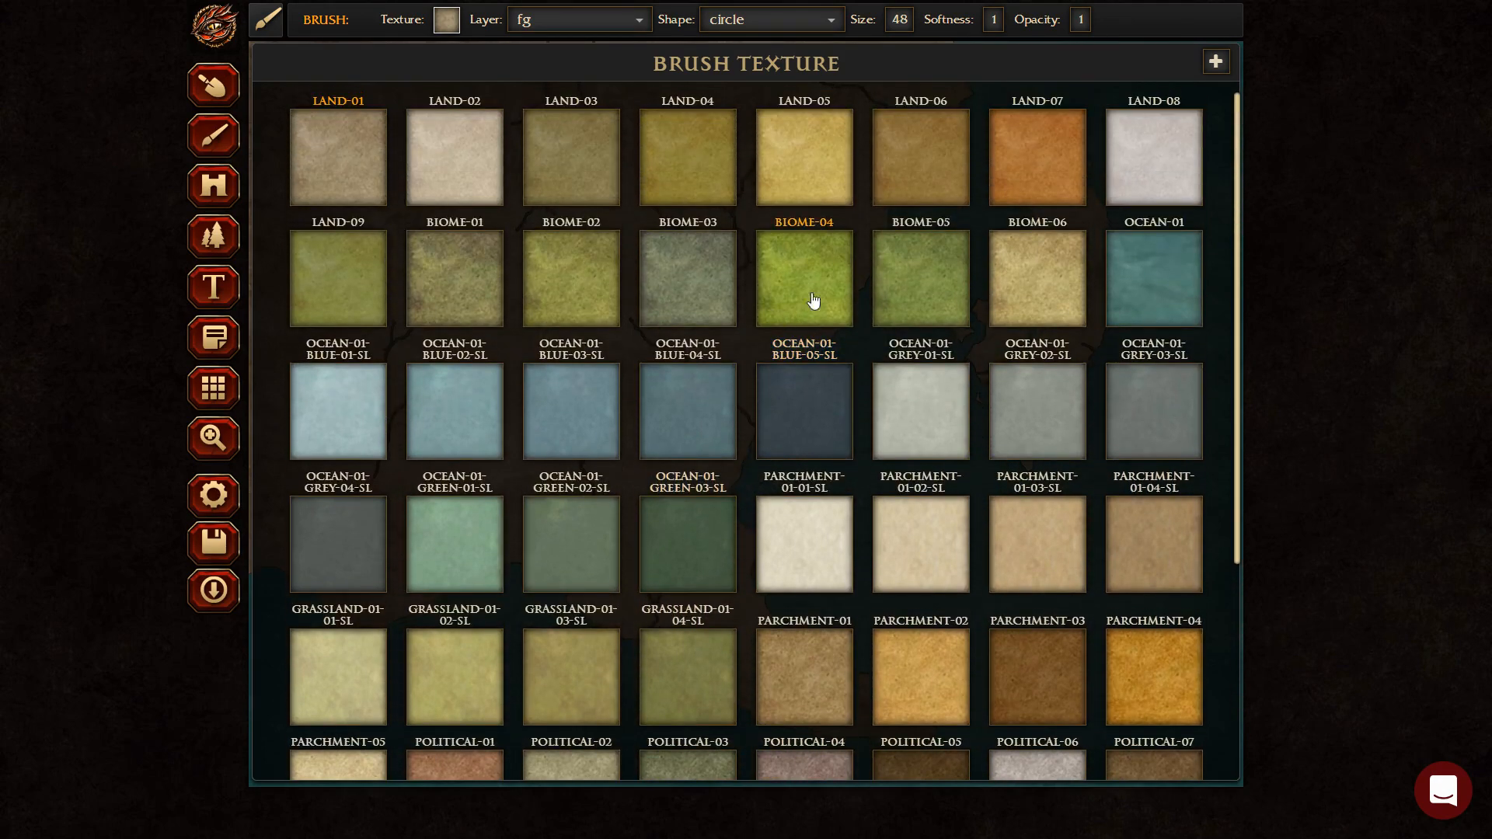
left_click(896, 161)
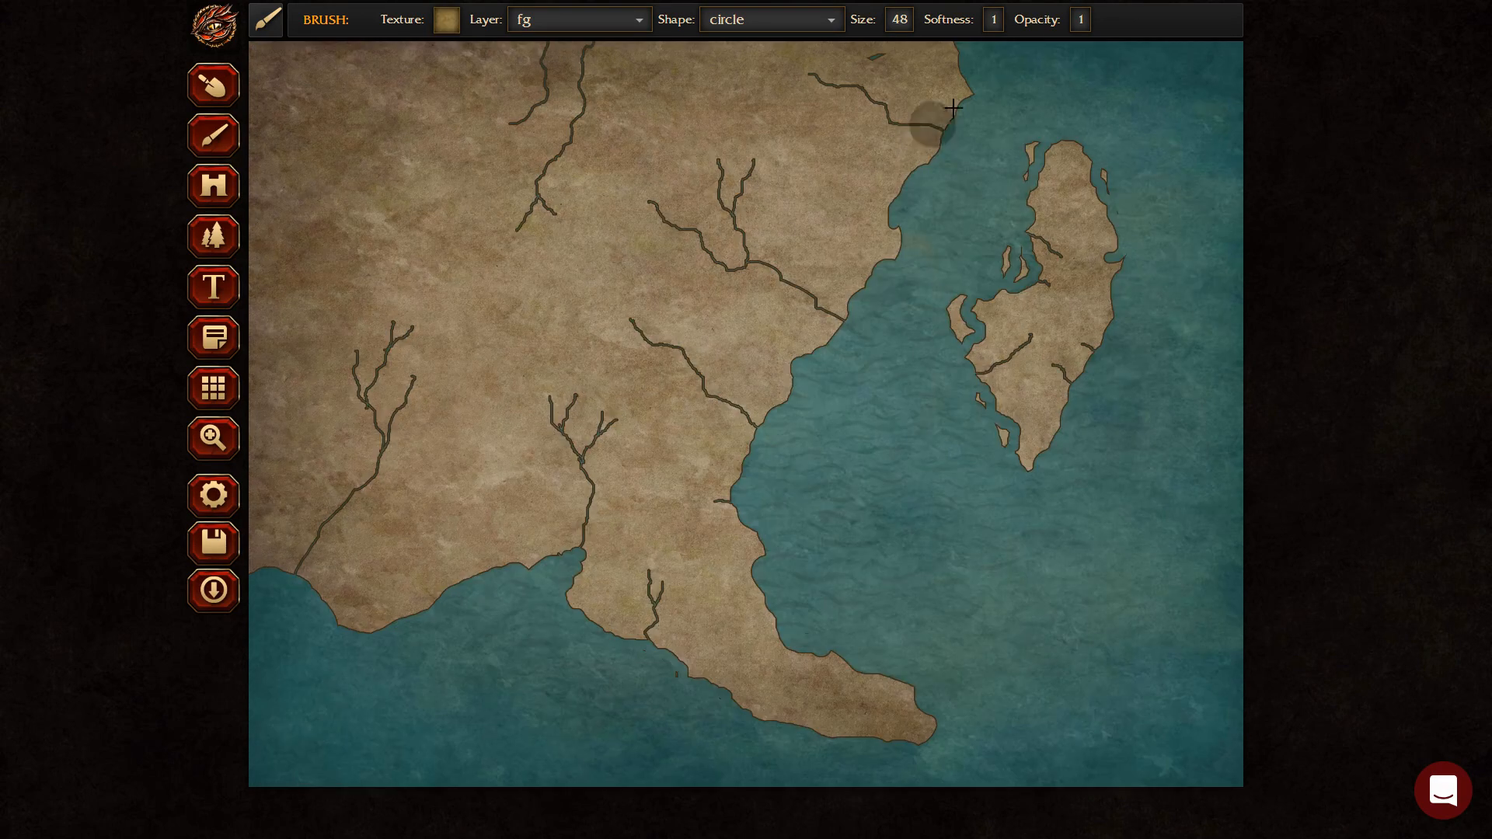
left_click(1080, 21)
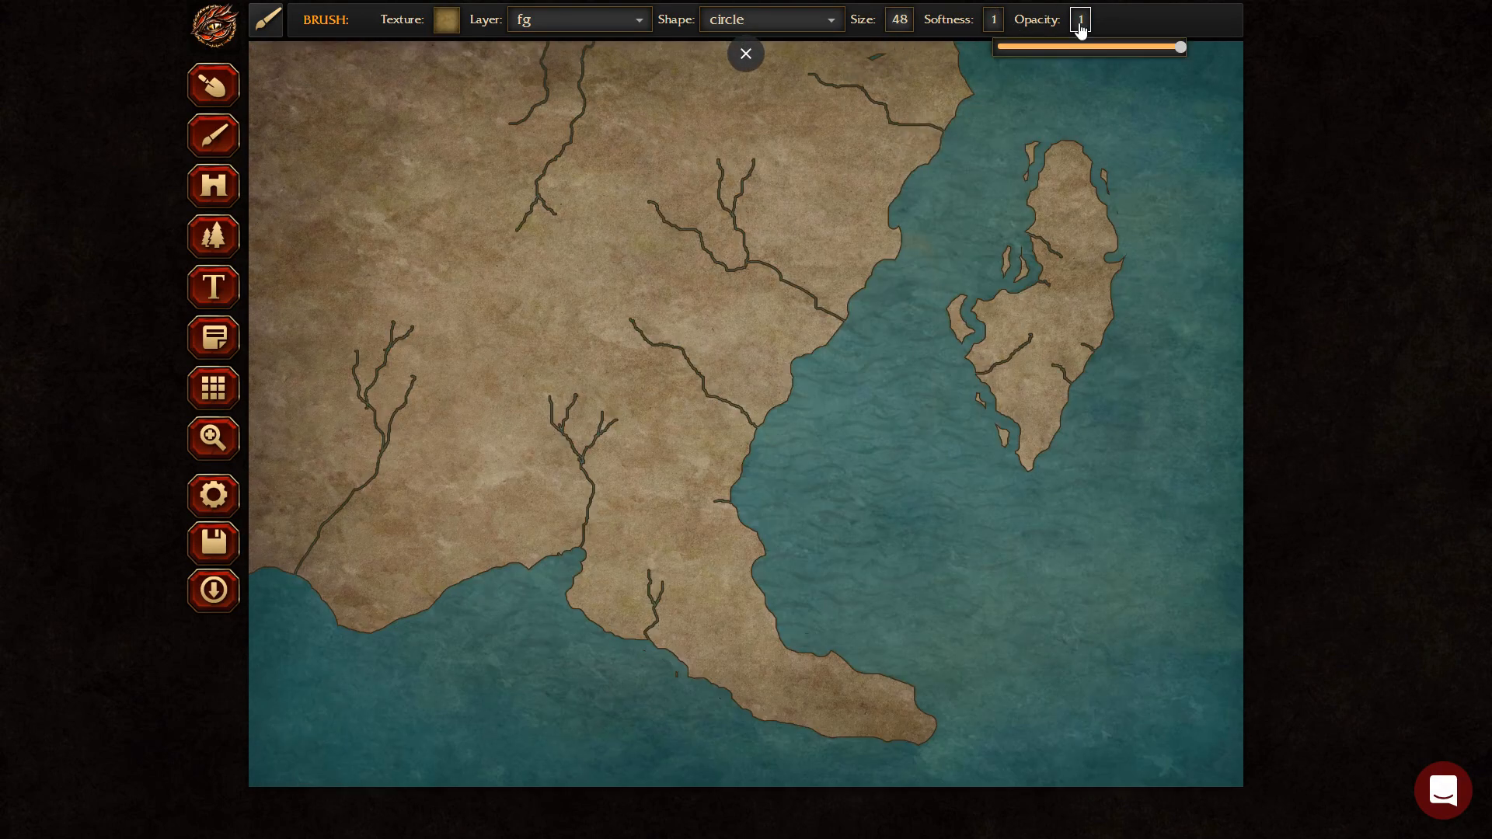
left_click_drag(1172, 49, 1071, 54)
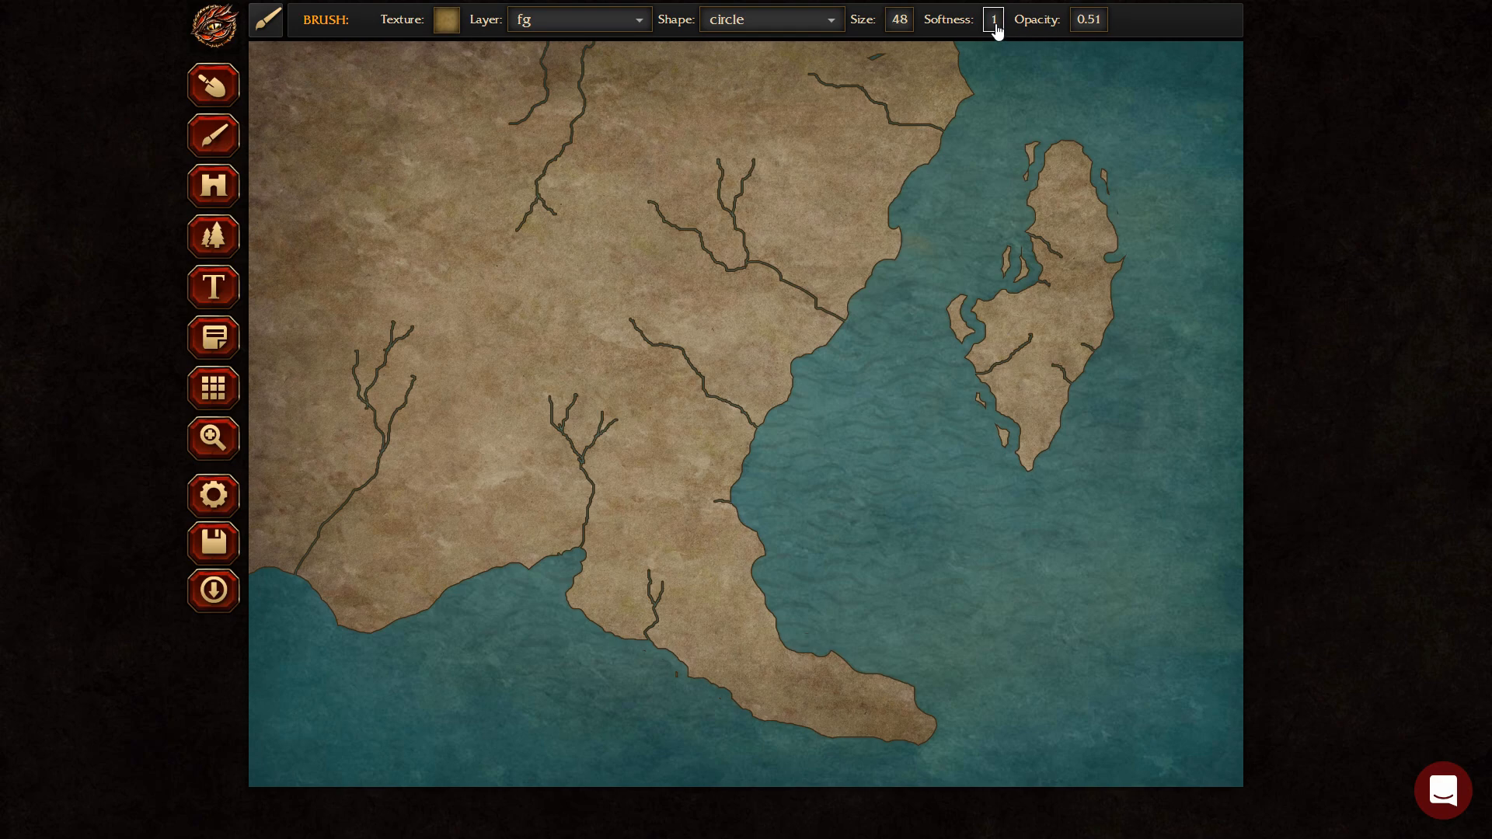
mouse_move(364, 590)
left_mouse_down()
mouse_move(448, 563)
mouse_move(447, 543)
mouse_move(477, 553)
mouse_move(608, 532)
mouse_move(635, 496)
mouse_move(633, 578)
mouse_move(713, 624)
mouse_move(762, 686)
mouse_move(850, 739)
mouse_move(935, 747)
mouse_move(791, 703)
mouse_move(742, 626)
mouse_move(752, 465)
mouse_move(834, 321)
mouse_move(882, 171)
mouse_move(938, 101)
mouse_move(843, 270)
mouse_move(795, 247)
mouse_move(780, 278)
mouse_move(648, 186)
mouse_move(694, 209)
mouse_move(797, 326)
mouse_move(656, 310)
mouse_move(628, 323)
mouse_move(710, 409)
mouse_move(705, 501)
mouse_move(631, 583)
mouse_move(557, 446)
mouse_move(527, 542)
mouse_move(268, 547)
mouse_move(345, 558)
mouse_move(474, 505)
left_mouse_up()
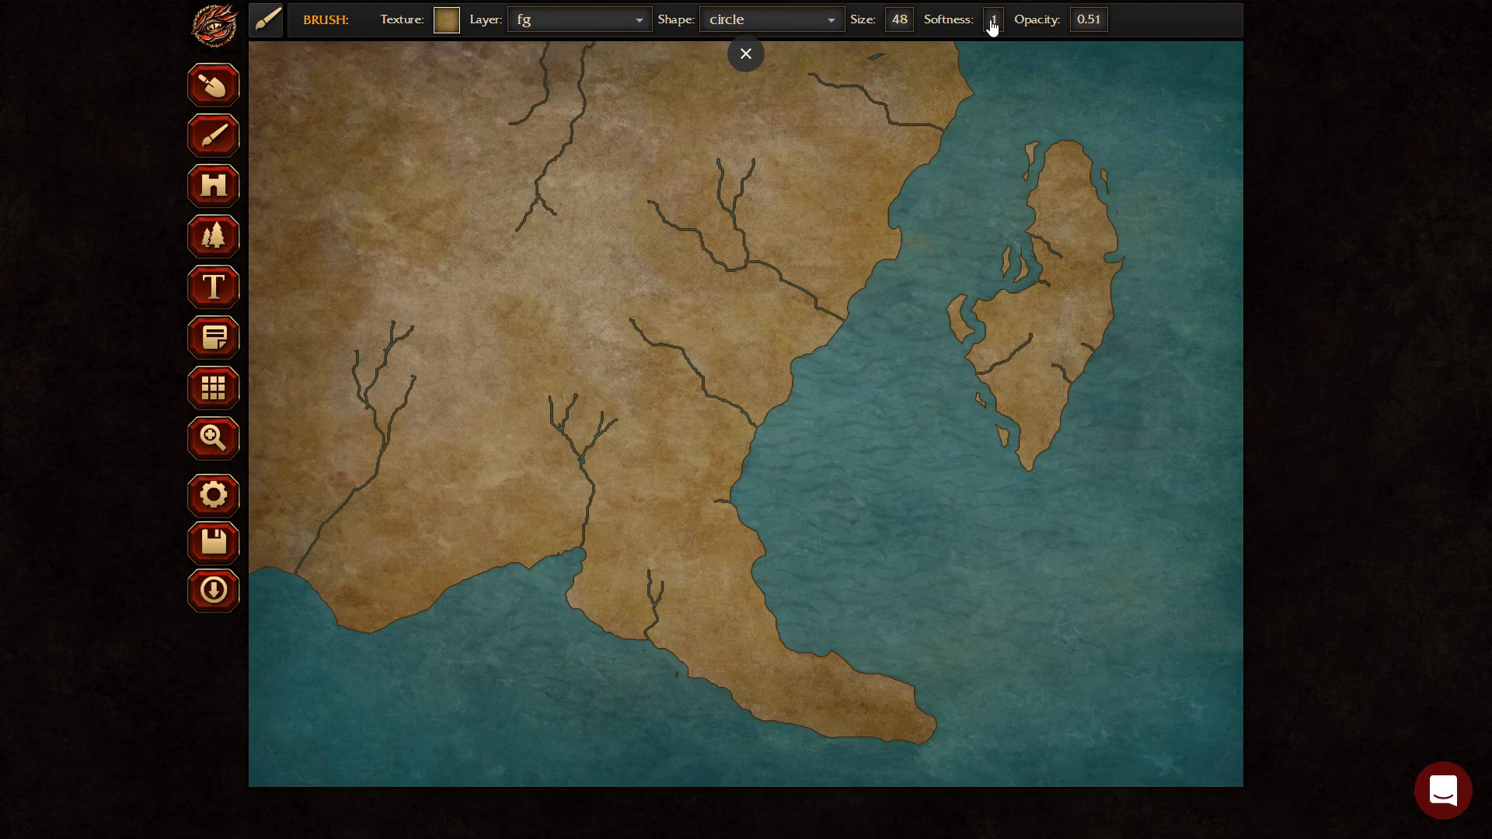
Paint the LAND-09 green texture along the mainland's coasts and rivers and over the eastern island.
left_click(446, 19)
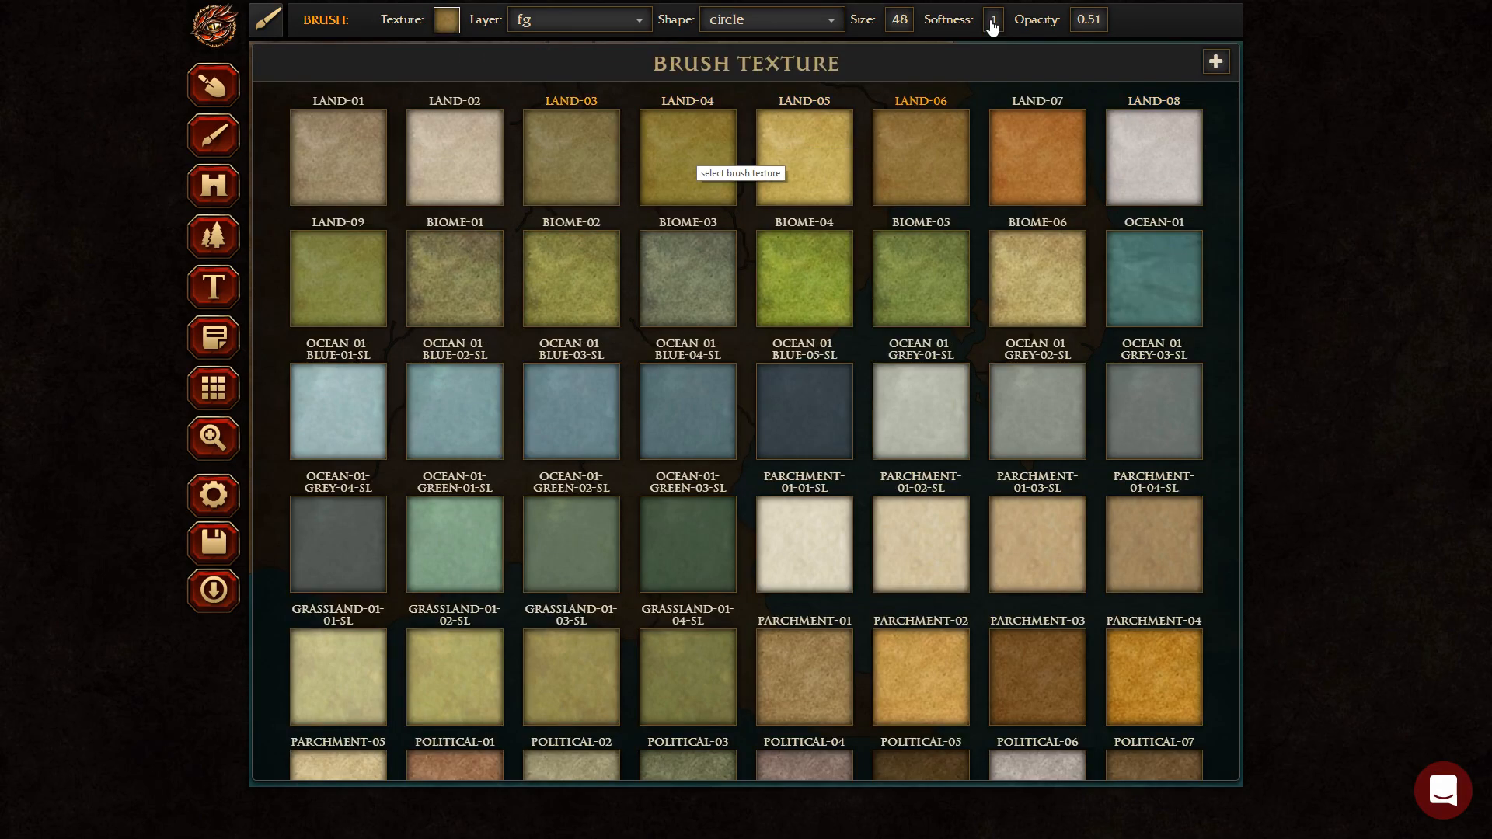
left_click(324, 299)
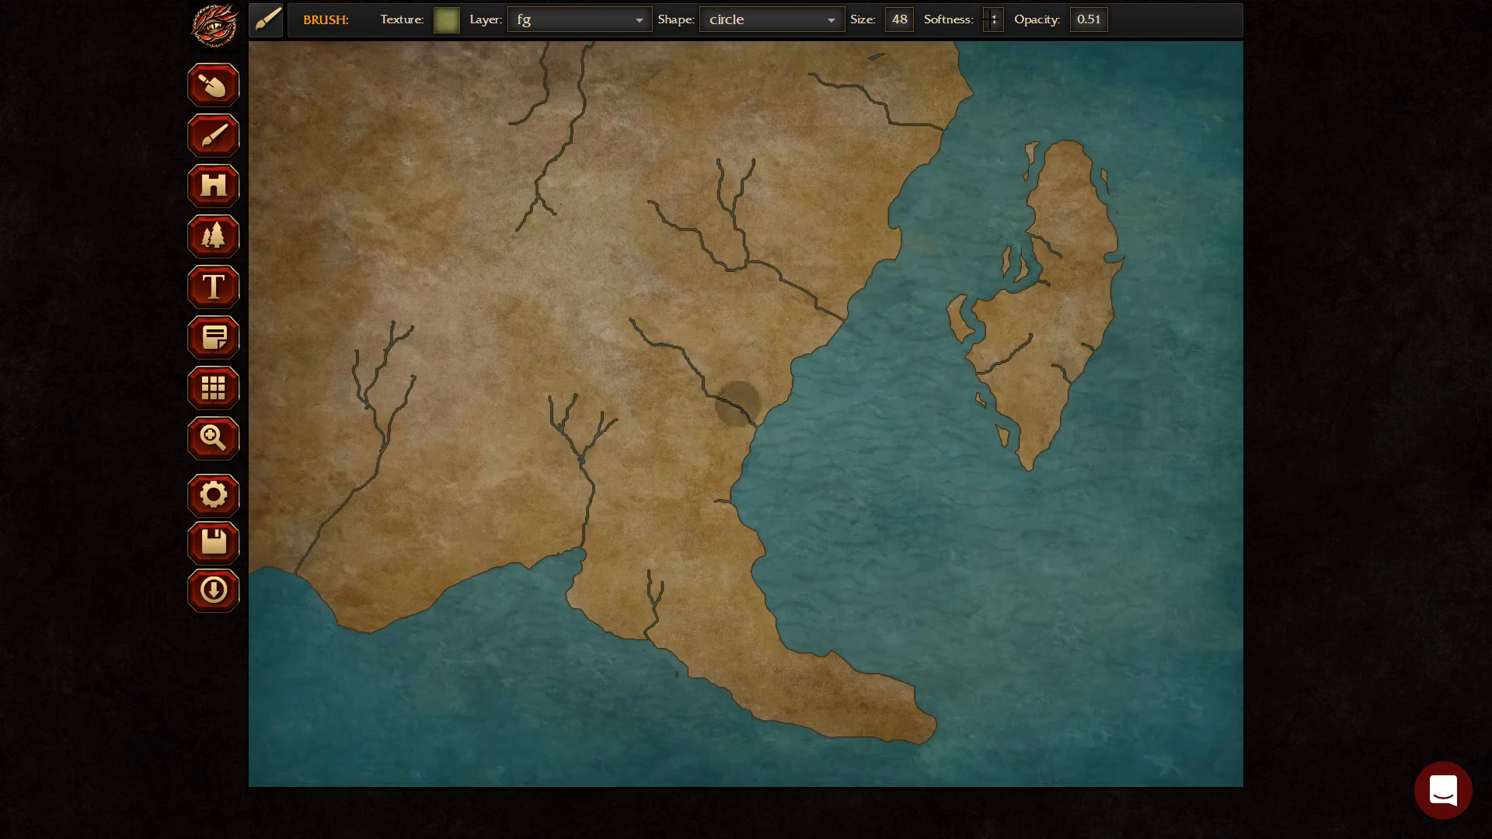
mouse_move(696, 454)
left_mouse_down()
mouse_move(687, 485)
mouse_move(753, 526)
mouse_move(767, 635)
mouse_move(928, 739)
left_mouse_up()
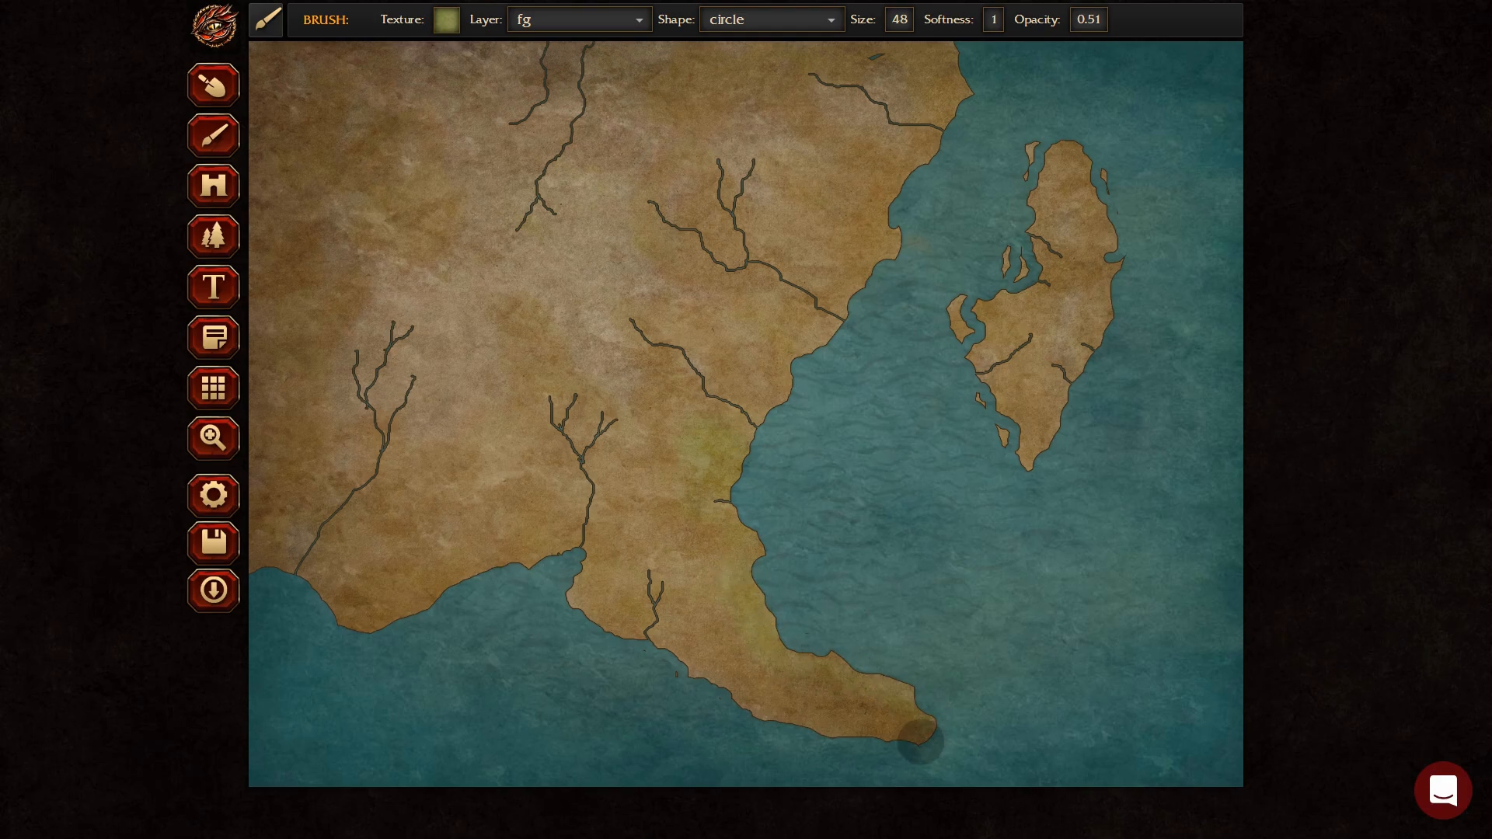
mouse_move(588, 528)
left_mouse_down()
mouse_move(605, 434)
mouse_move(587, 466)
mouse_move(538, 411)
mouse_move(548, 346)
mouse_move(574, 428)
mouse_move(548, 553)
mouse_move(424, 589)
mouse_move(349, 640)
mouse_move(298, 565)
mouse_move(361, 536)
mouse_move(399, 474)
mouse_move(405, 416)
mouse_move(379, 362)
mouse_move(392, 345)
mouse_move(392, 422)
mouse_move(364, 443)
left_mouse_up()
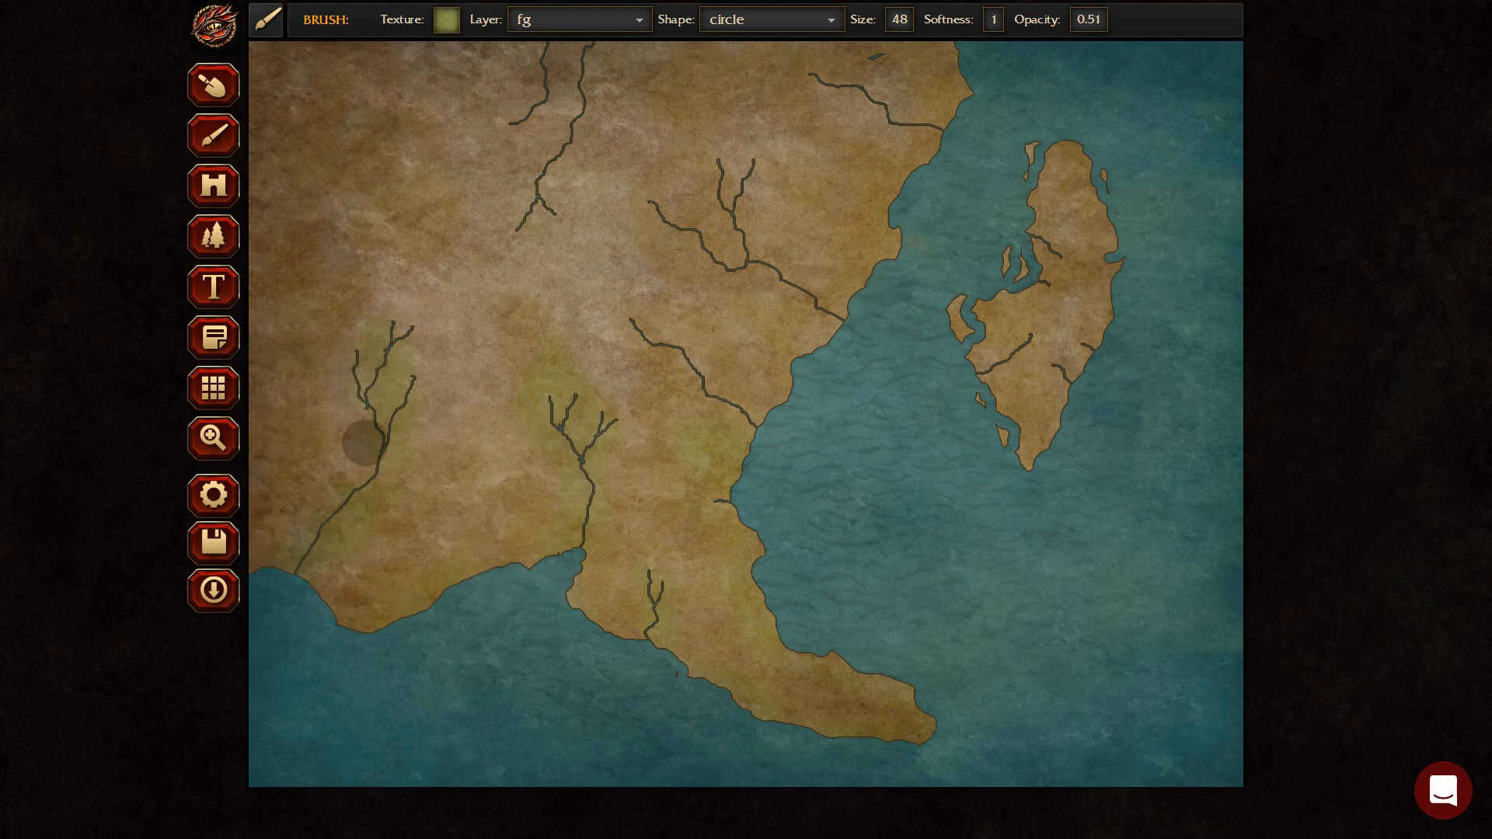
mouse_move(537, 163)
left_mouse_down()
mouse_move(573, 100)
mouse_move(568, 62)
mouse_move(498, 140)
mouse_move(548, 51)
left_mouse_up()
mouse_move(725, 167)
left_mouse_down()
mouse_move(738, 218)
mouse_move(666, 217)
mouse_move(760, 280)
mouse_move(790, 409)
mouse_move(657, 337)
left_mouse_up()
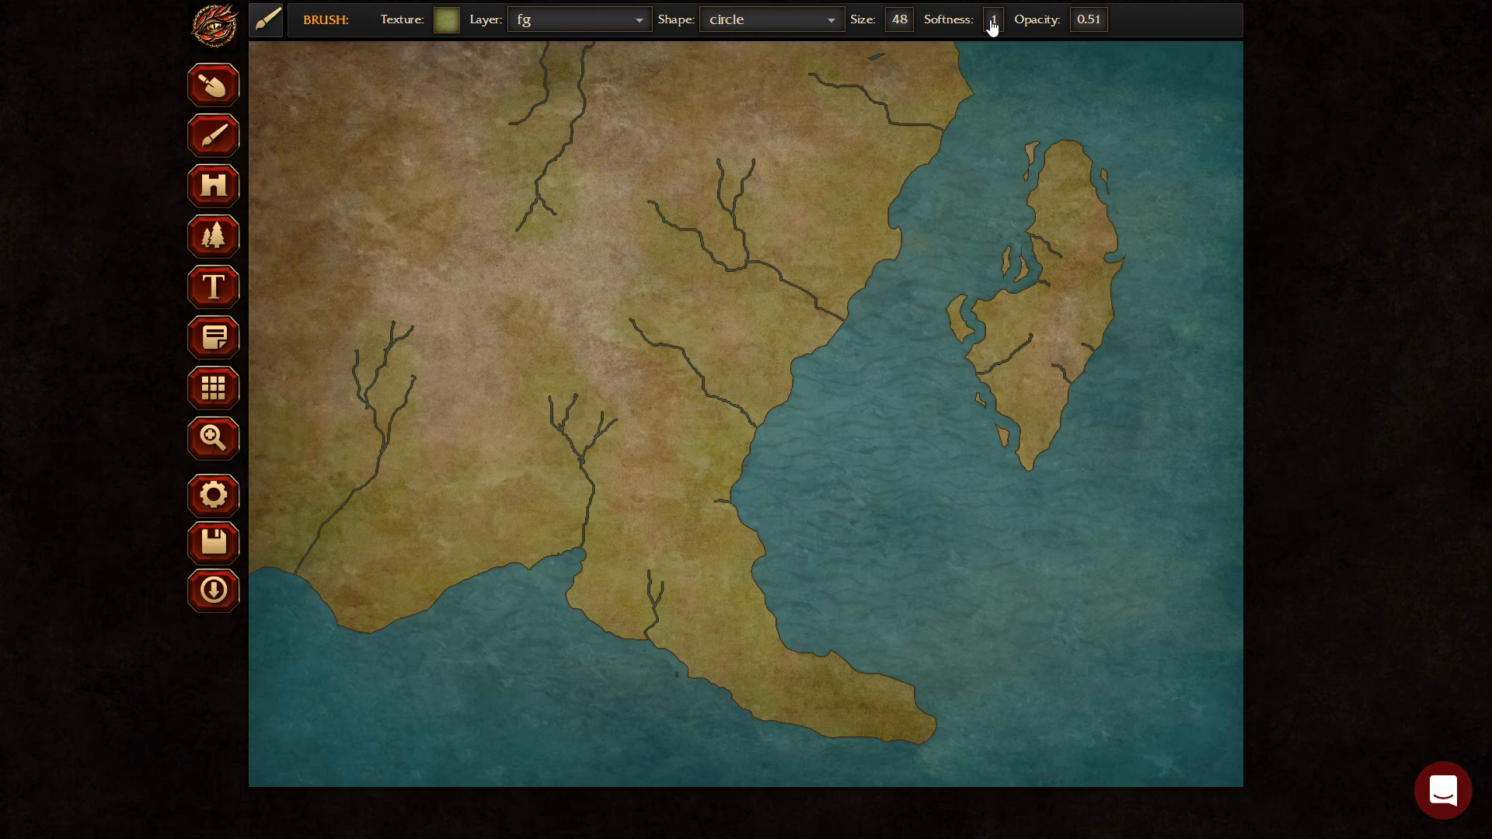
Place a single Mountains (small) pattern object at 100% scale in the mainland's northwest.
left_click(214, 236)
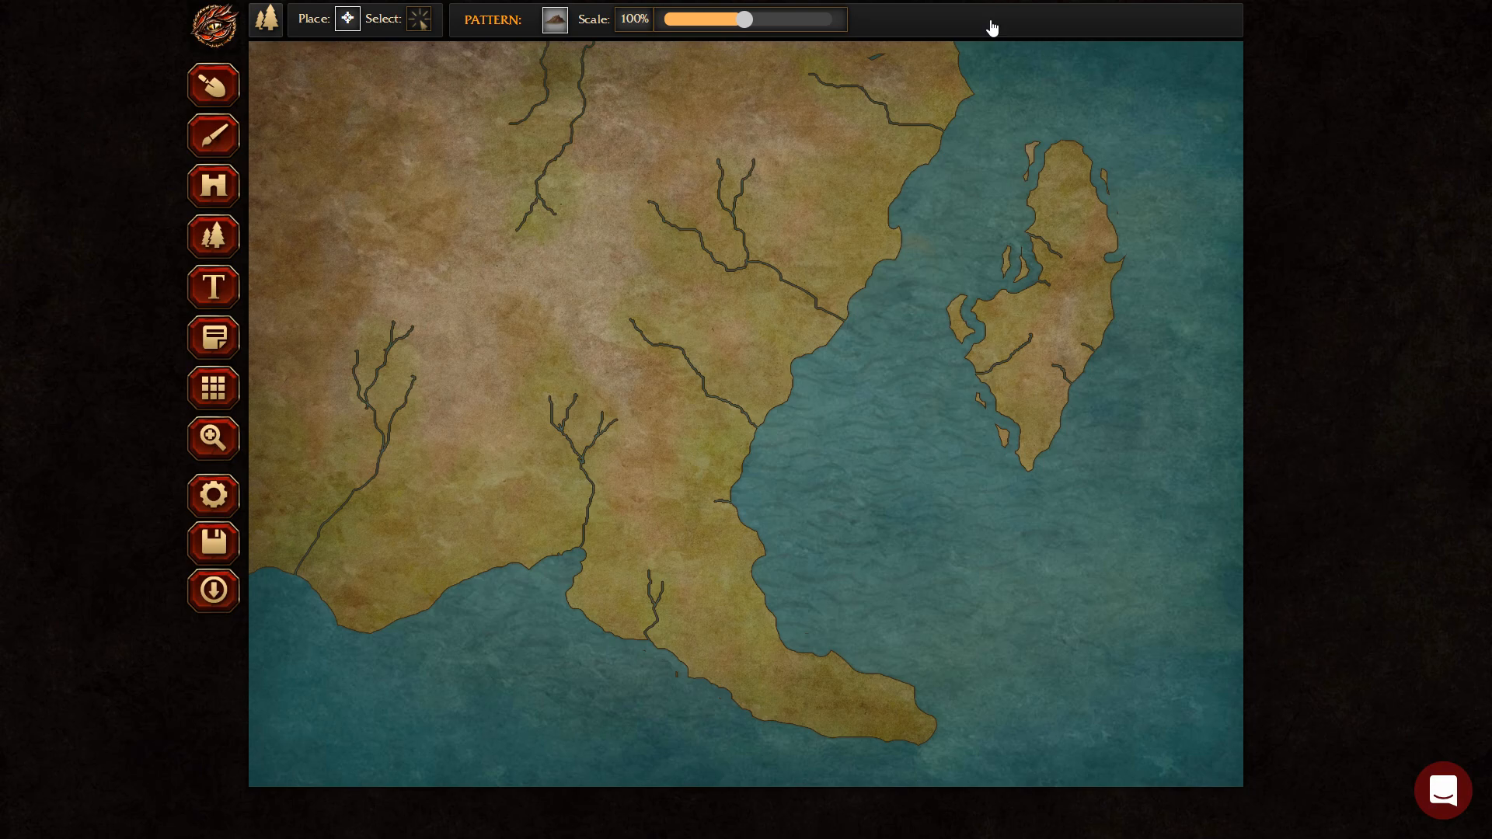
left_click(554, 19)
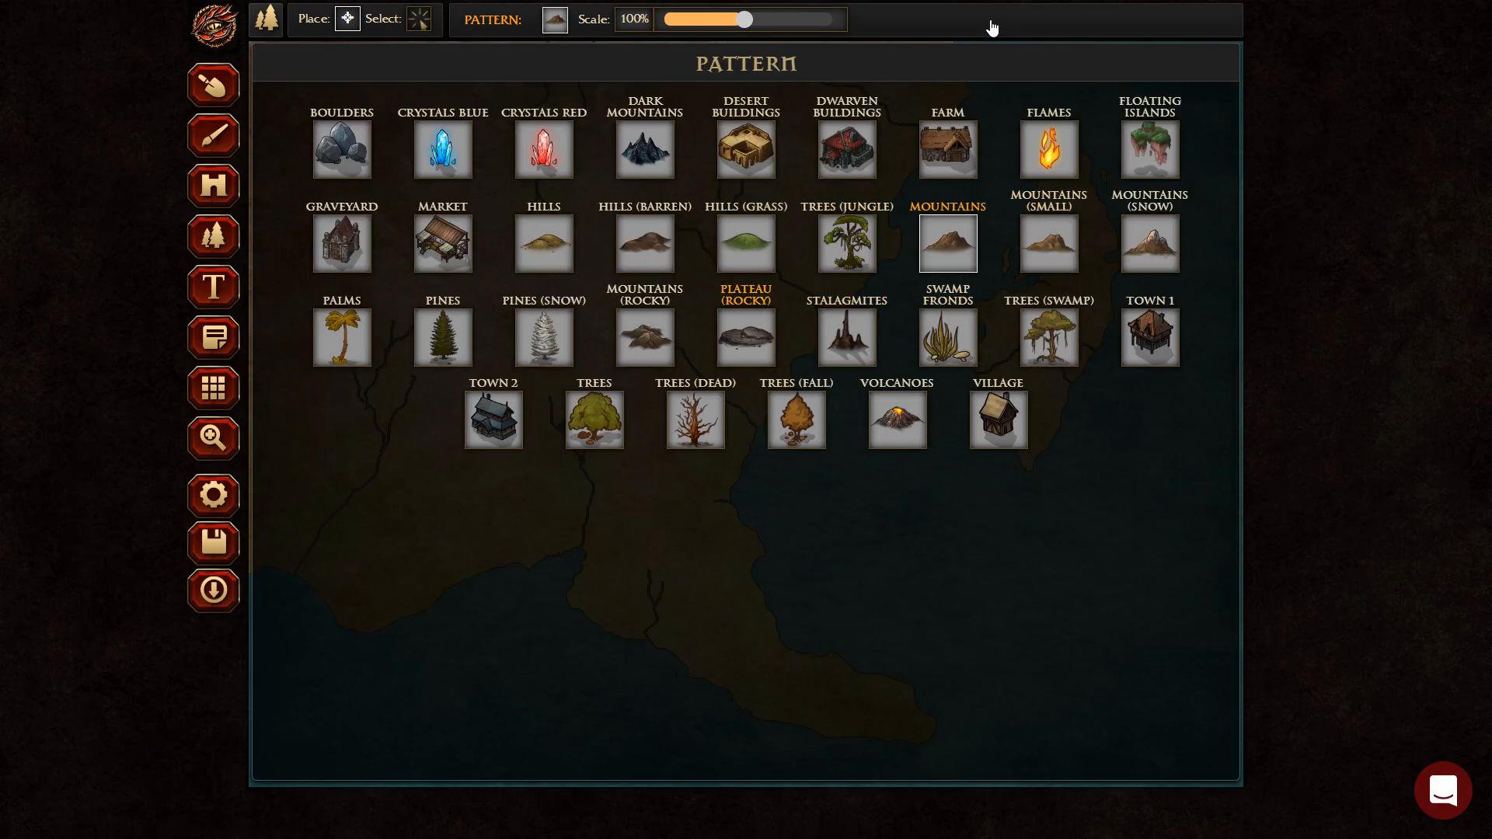
left_click(1051, 247)
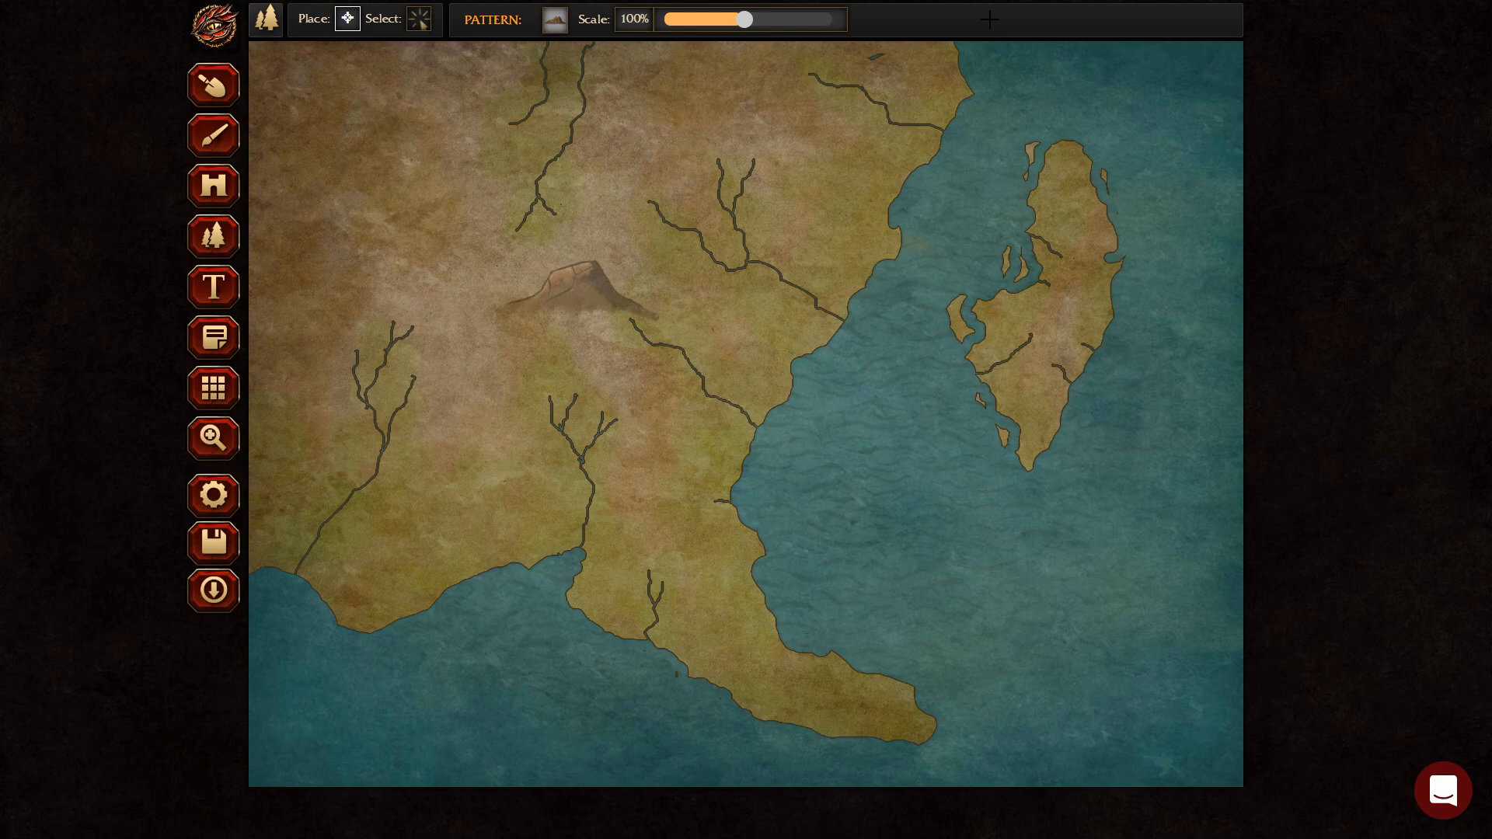
left_click(377, 166)
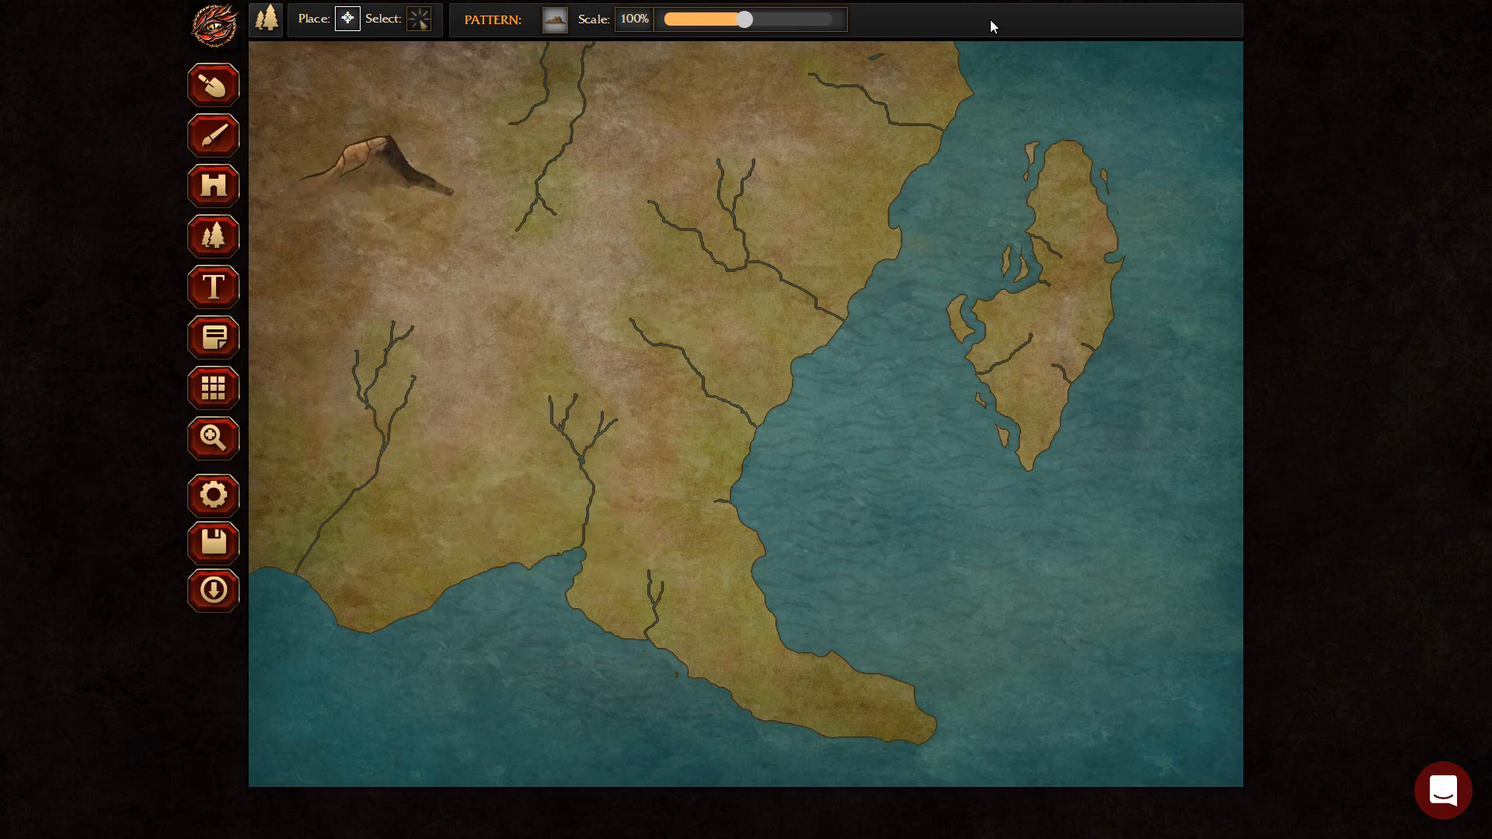
Paint the LAND-06 texture at 0.92 opacity over the mainland's interior, leaving the areas around the rivers lighter and greener.
key("b")
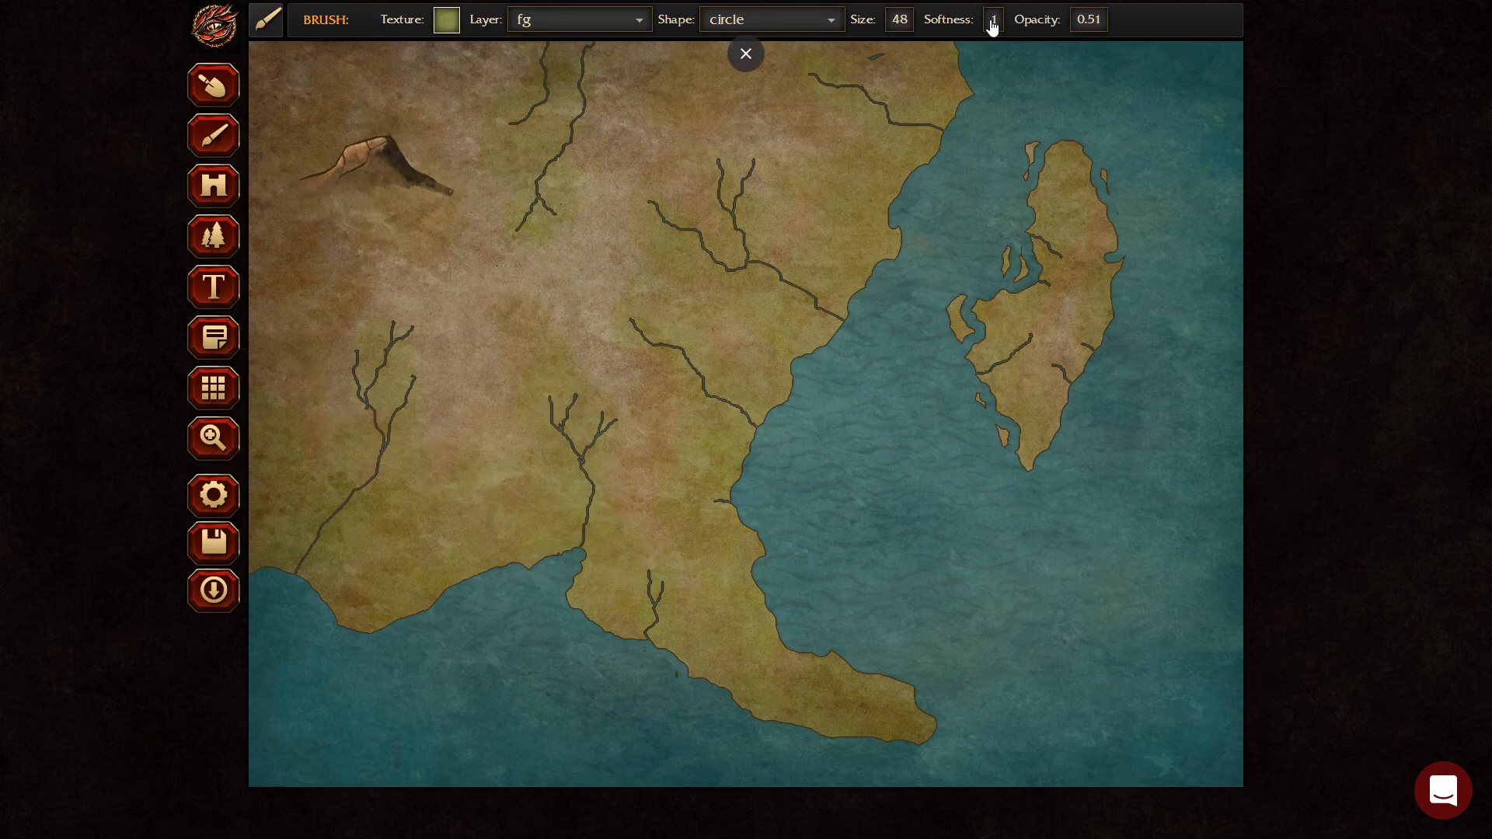
key("c")
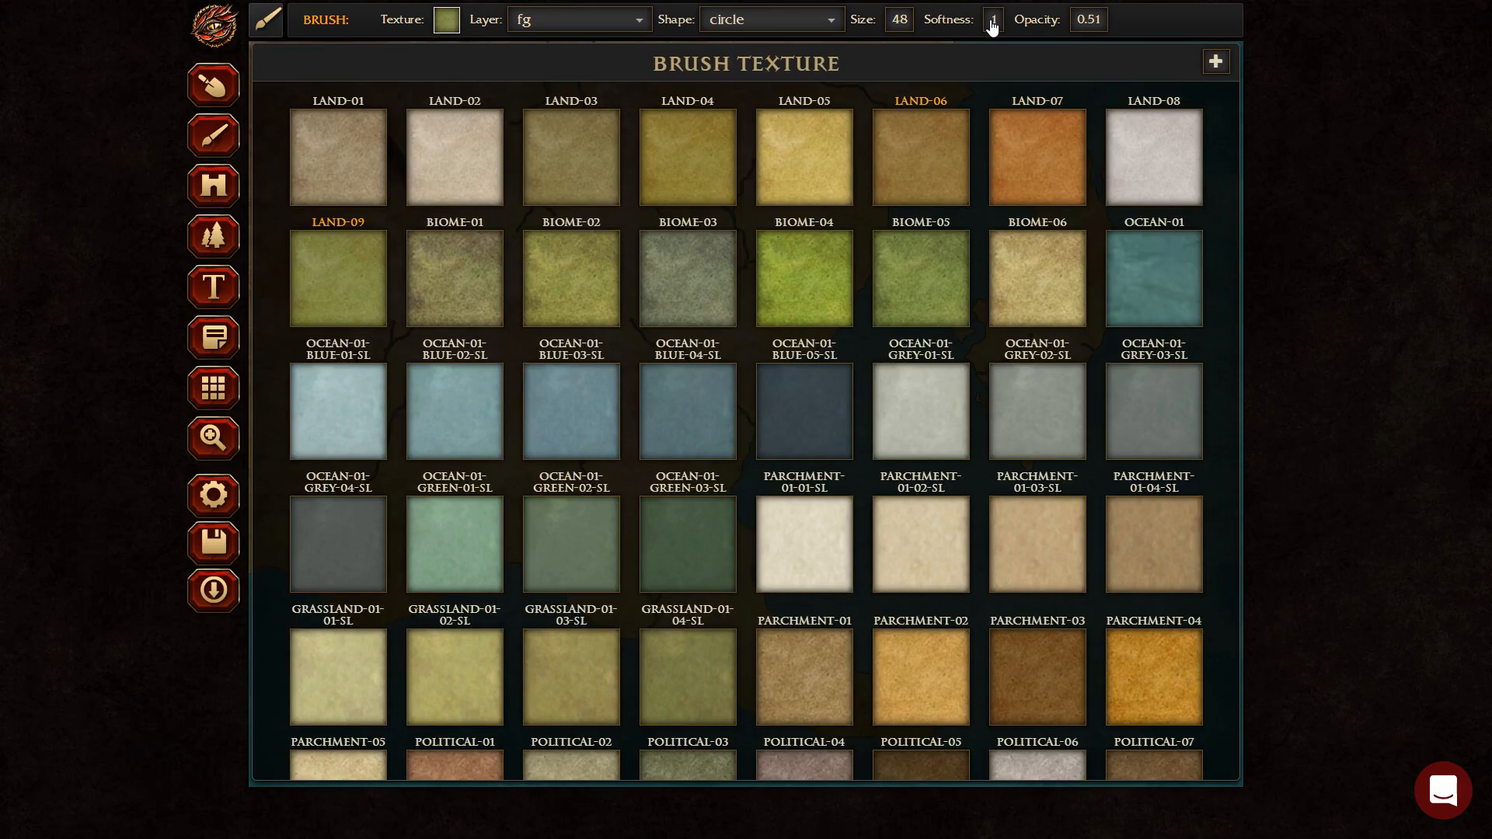
left_click(921, 167)
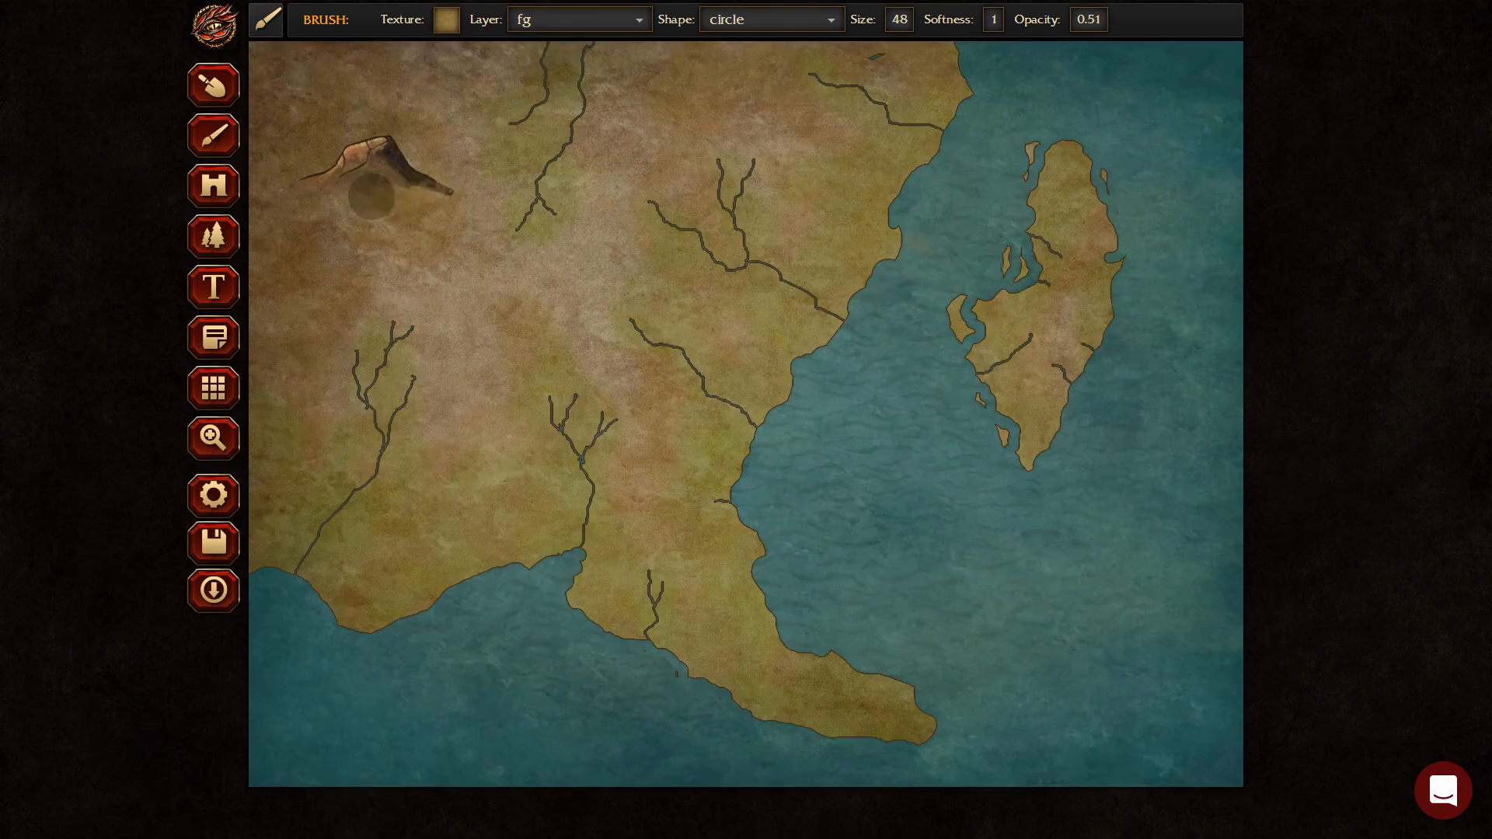
left_click(993, 26)
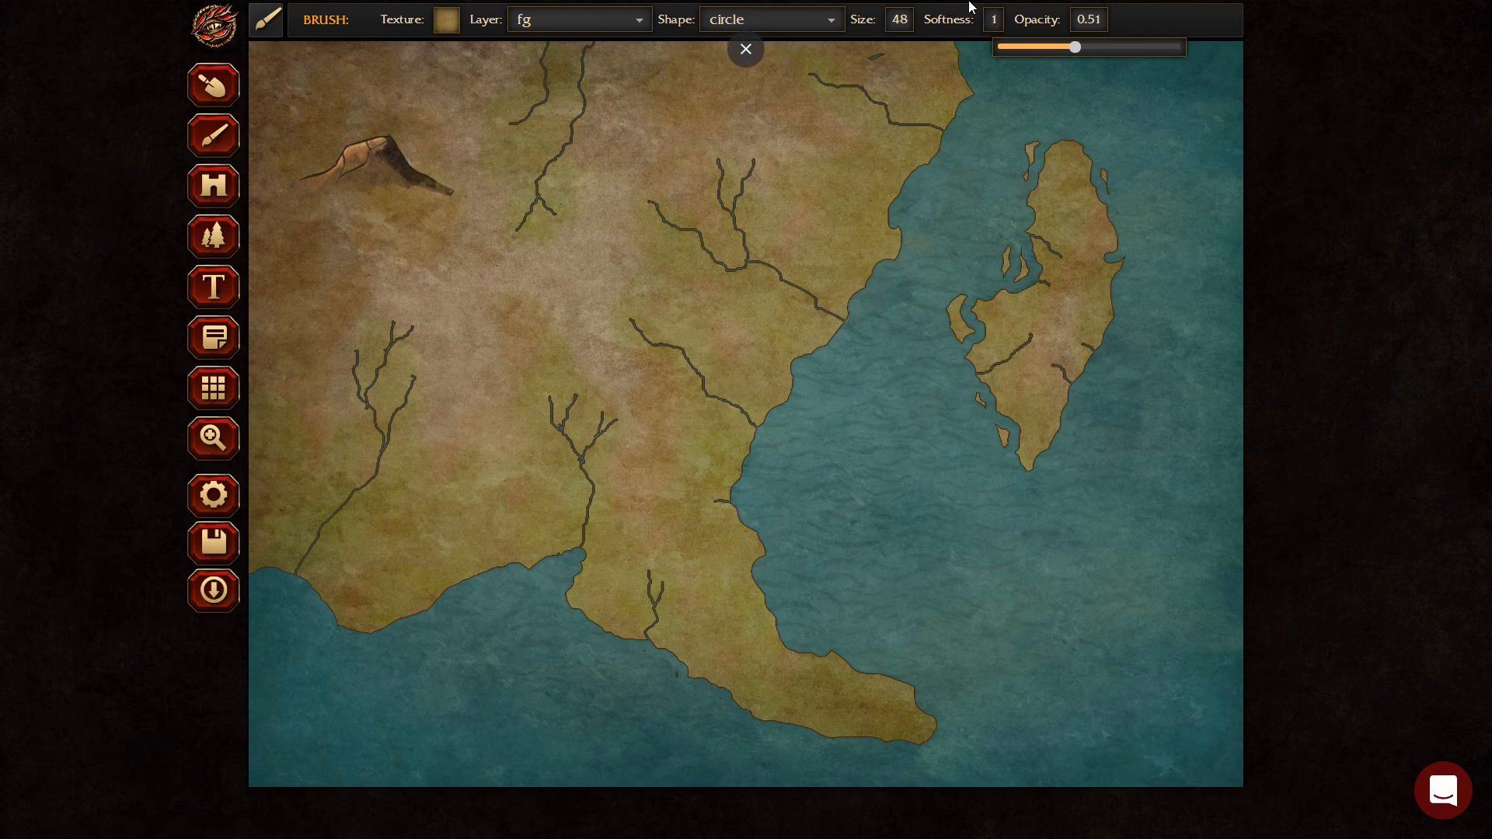
left_click_drag(1074, 46, 1163, 47)
right_click(1163, 48)
key("Escape")
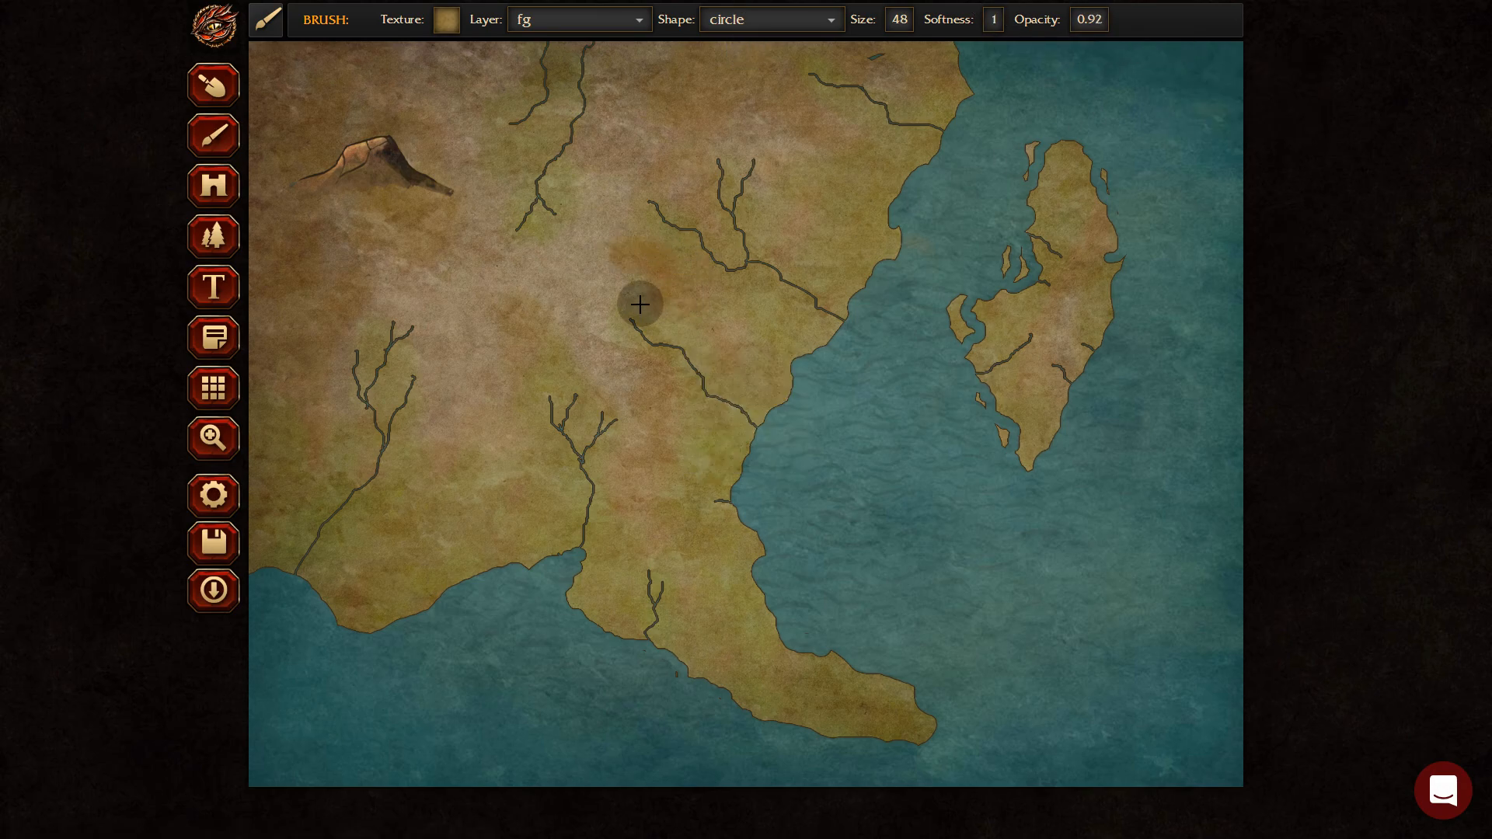
mouse_move(420, 509)
left_mouse_down()
mouse_move(471, 467)
mouse_move(465, 296)
mouse_move(410, 266)
mouse_move(324, 284)
mouse_move(380, 281)
mouse_move(466, 318)
mouse_move(481, 359)
mouse_move(557, 282)
mouse_move(702, 66)
mouse_move(784, 89)
mouse_move(825, 136)
mouse_move(668, 62)
mouse_move(821, 59)
left_mouse_up()
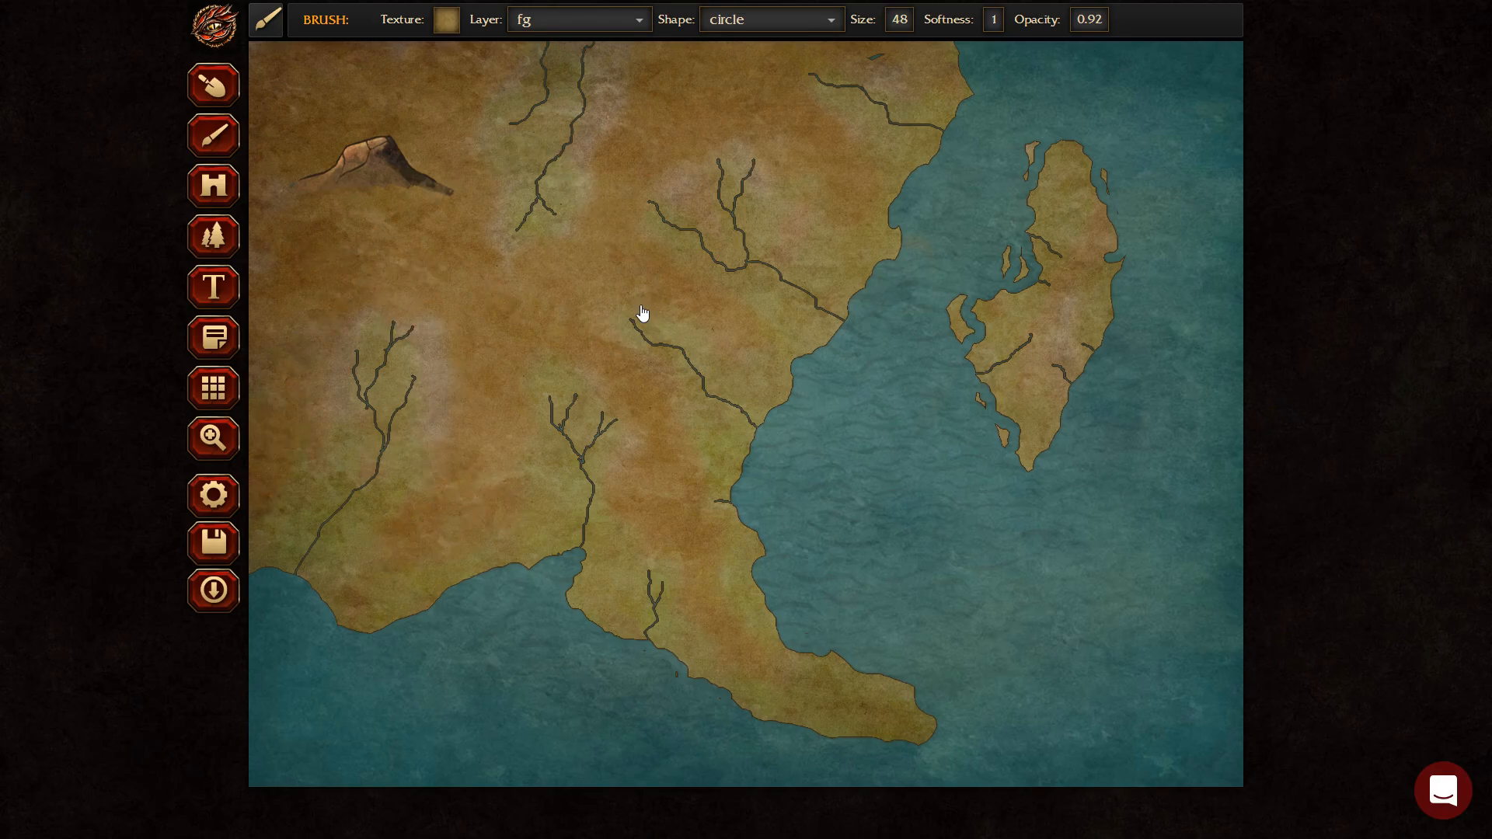
Select the mountain in the mainland's northwest and delete it.
key("p")
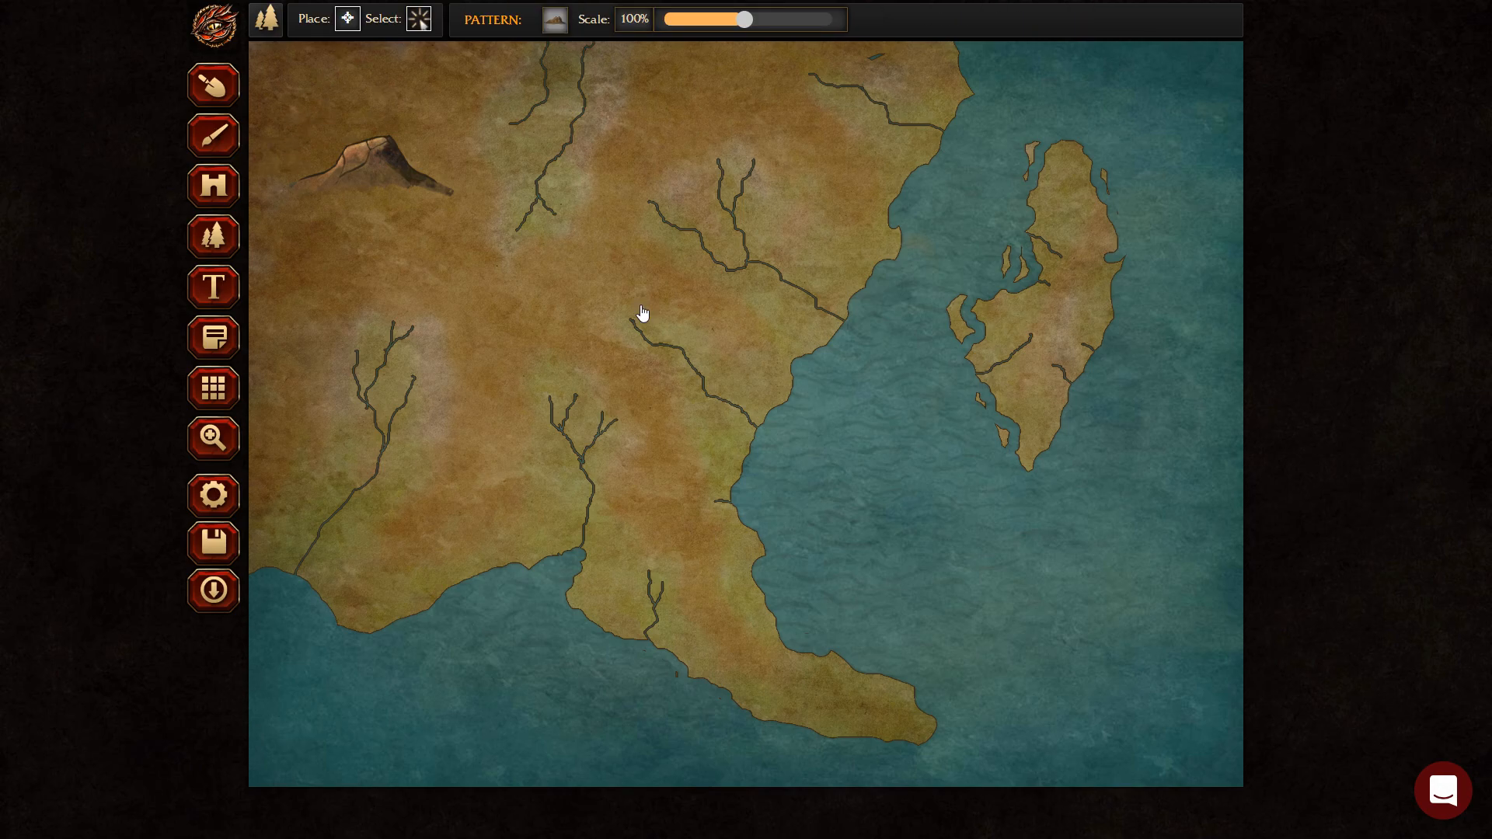
key("ctrl+a")
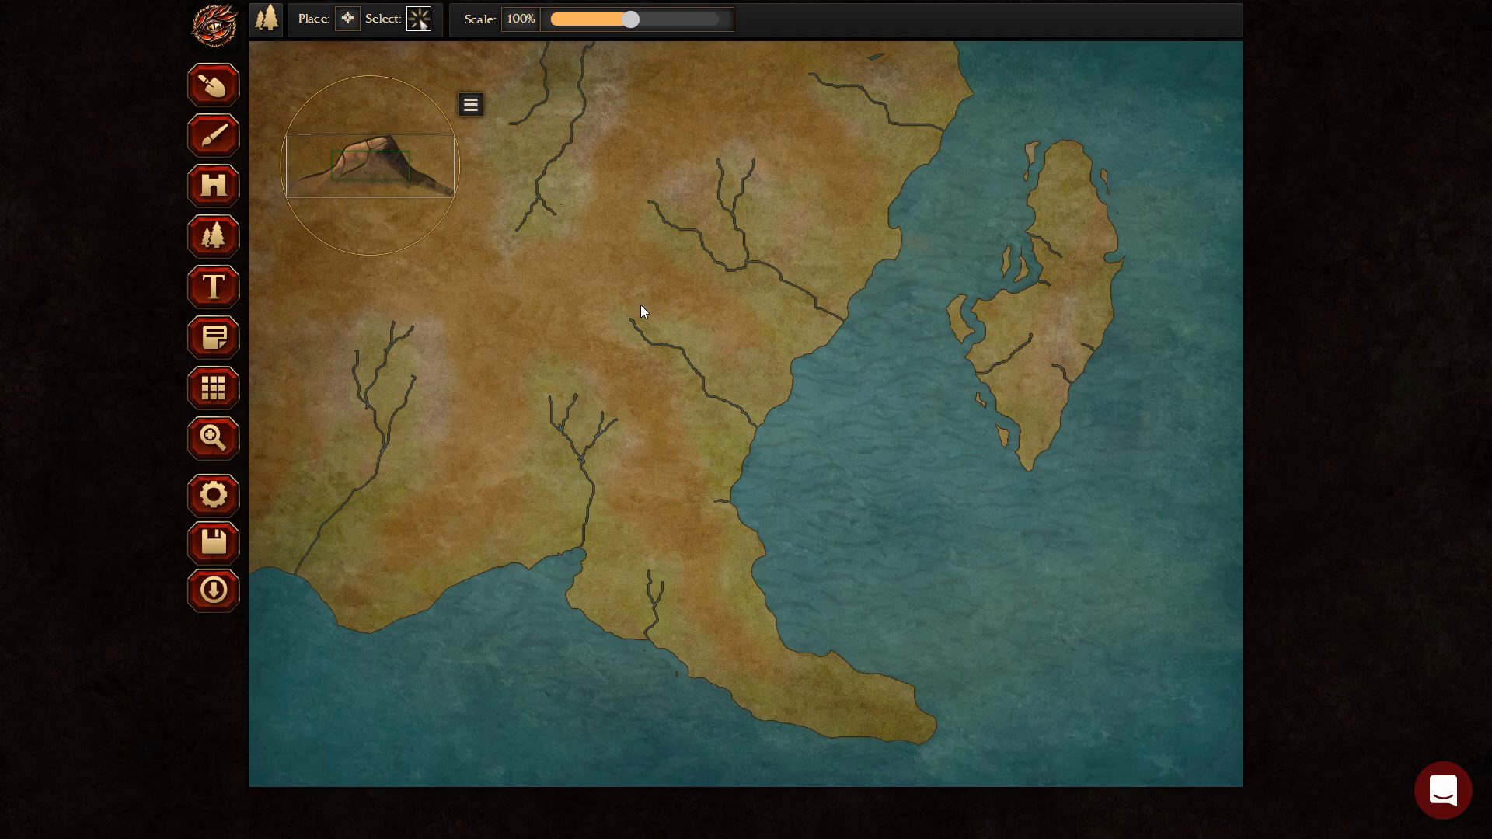
left_click(641, 305)
left_click(371, 165)
left_click(471, 105)
left_click(500, 190)
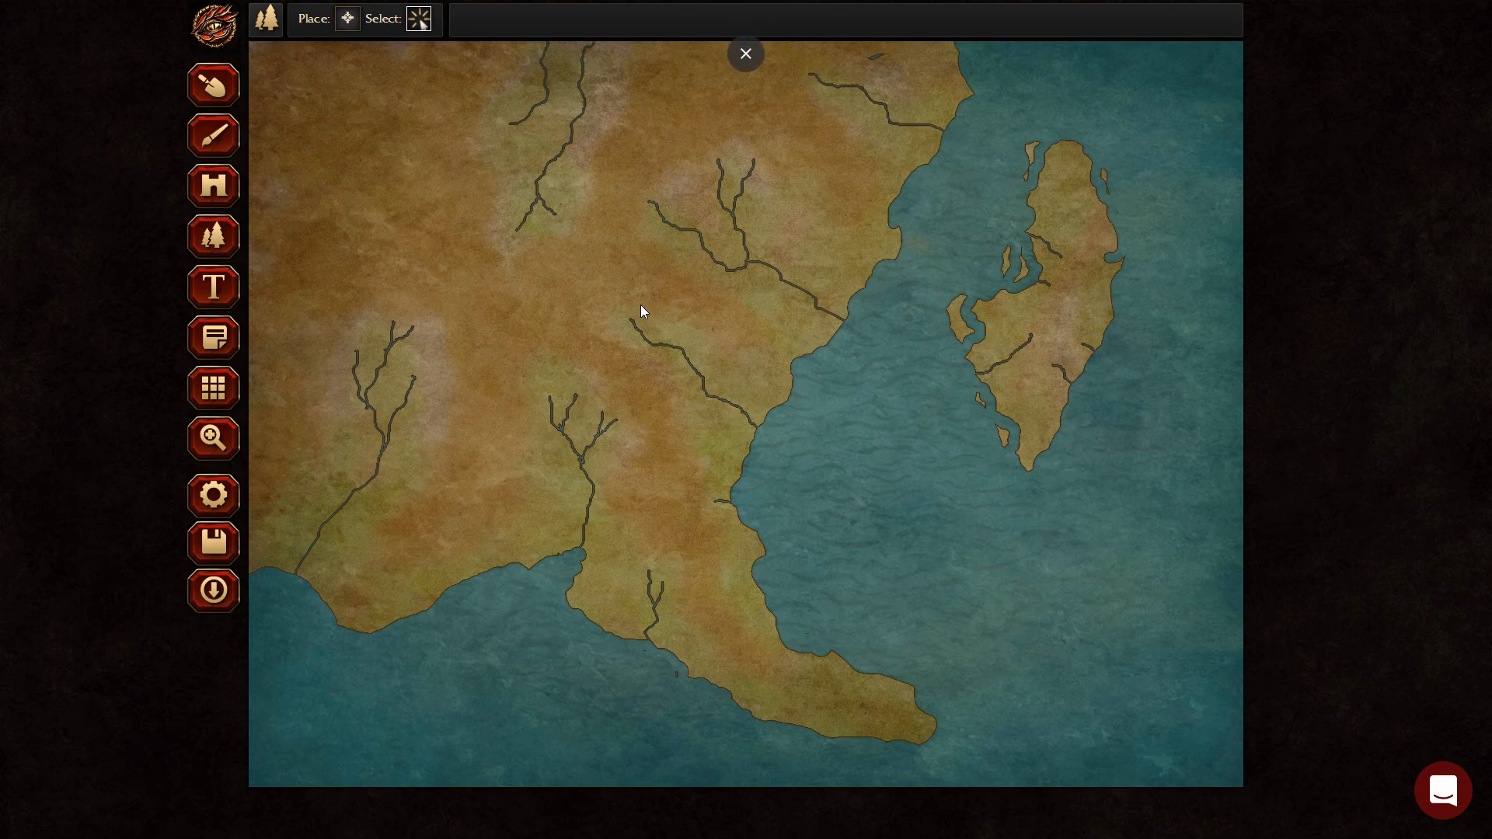
Switch to pattern placing and preview the different Floating Islands variants over the central mainland.
left_click(347, 18)
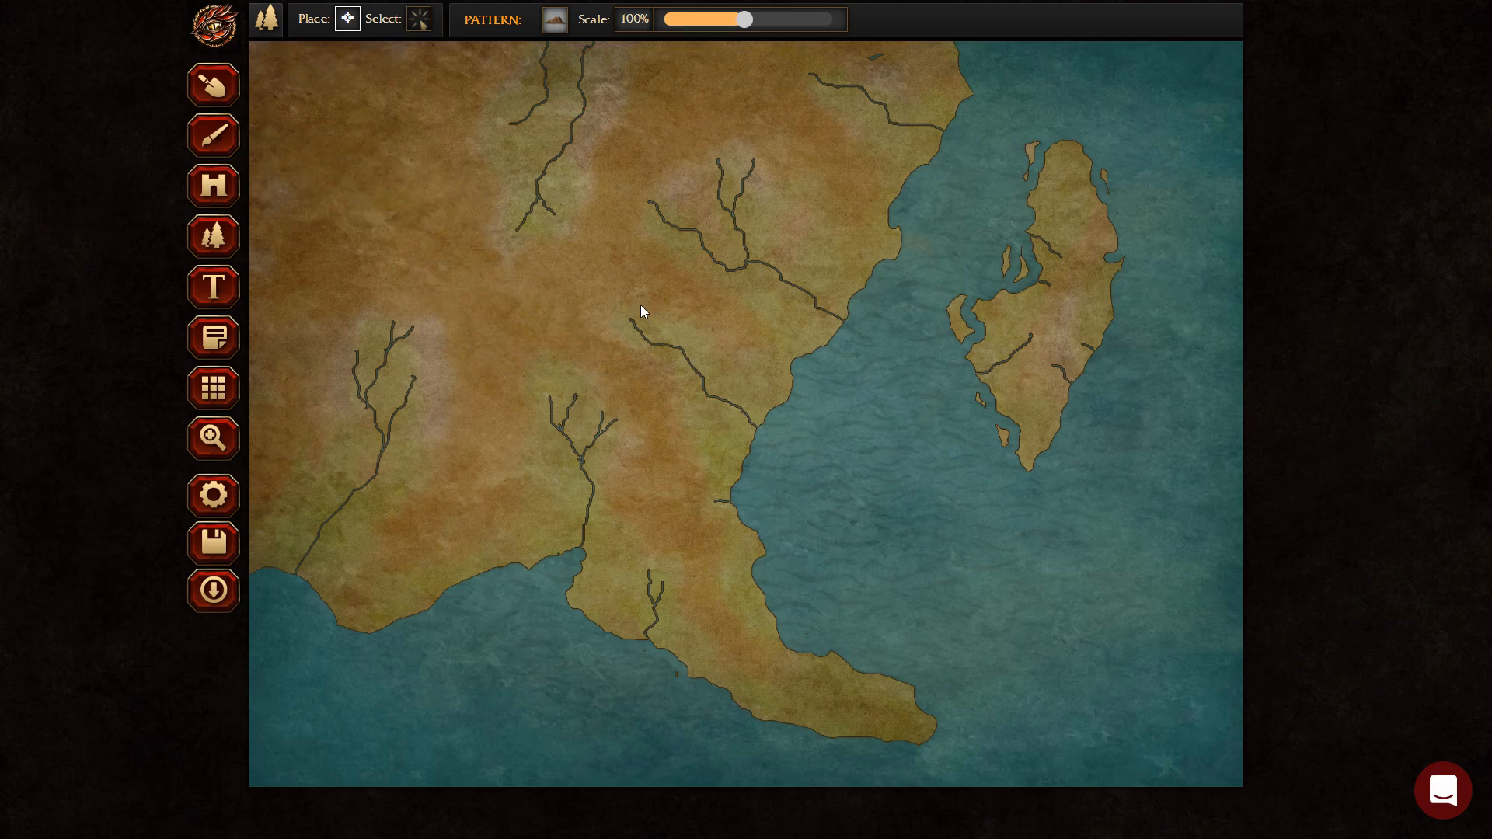
left_click(555, 21)
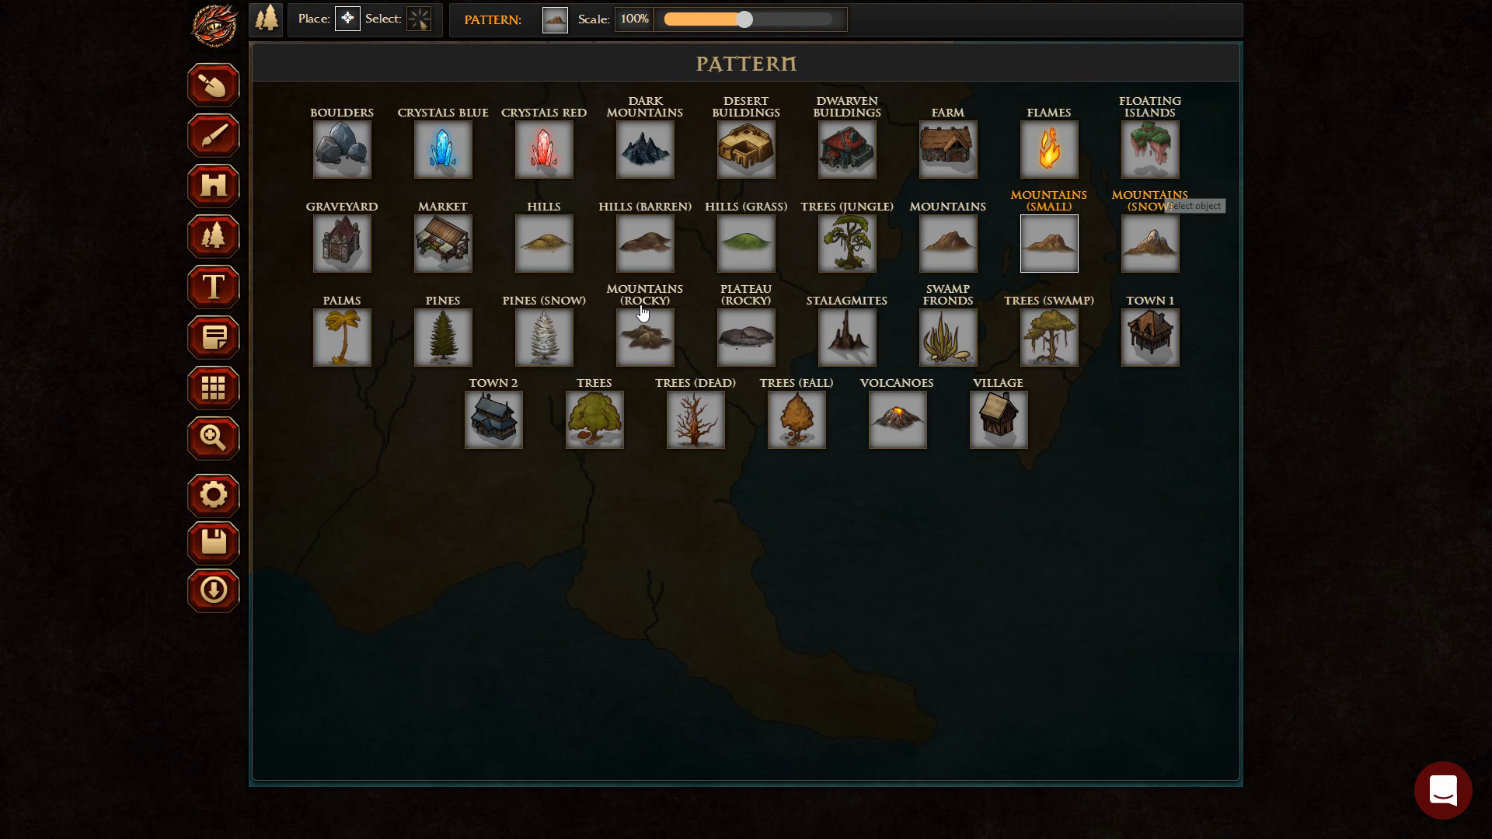
left_click(1150, 152)
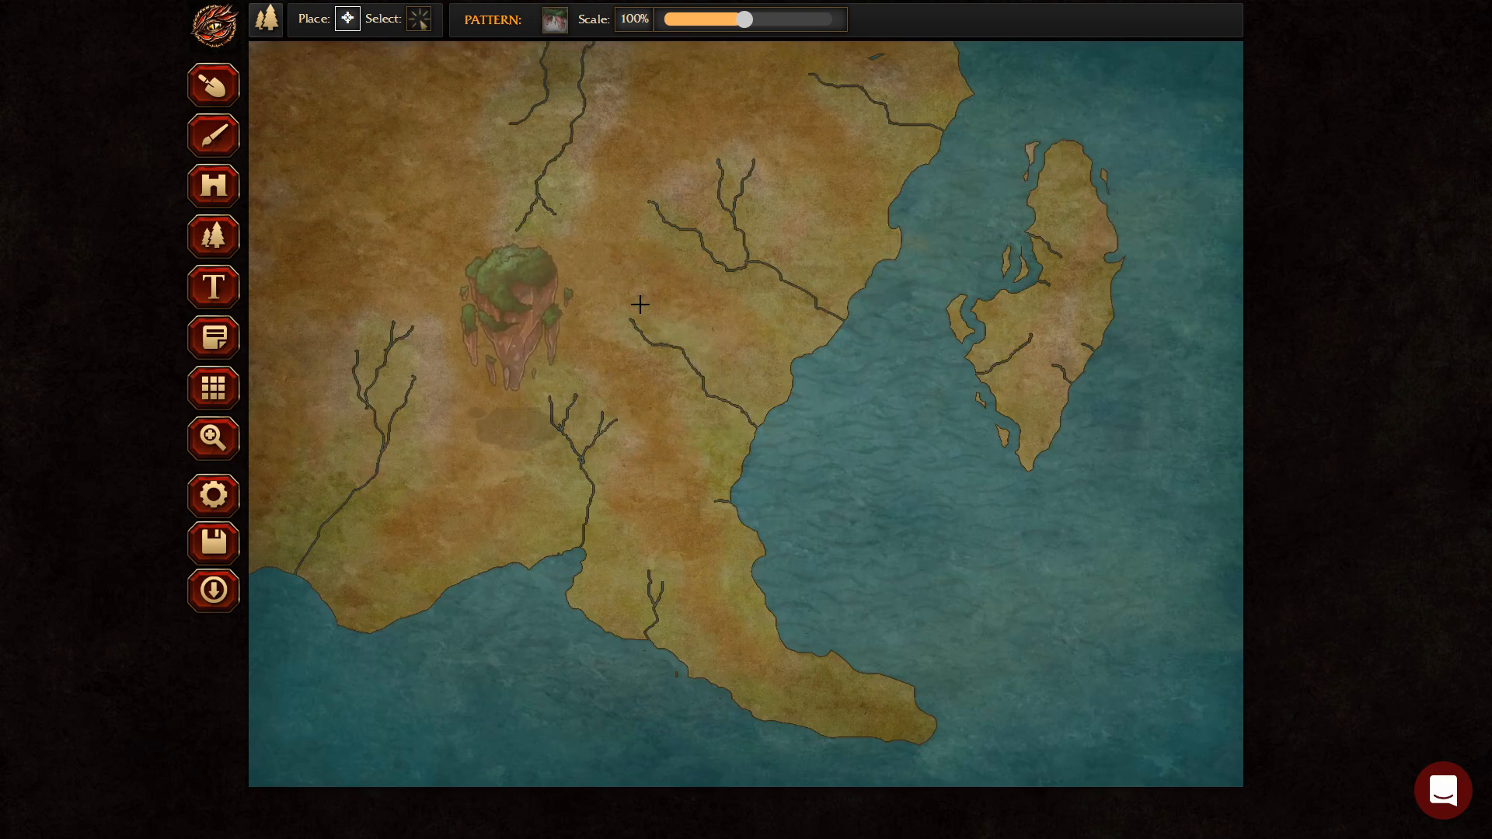
scroll(519, 347, "down", 4)
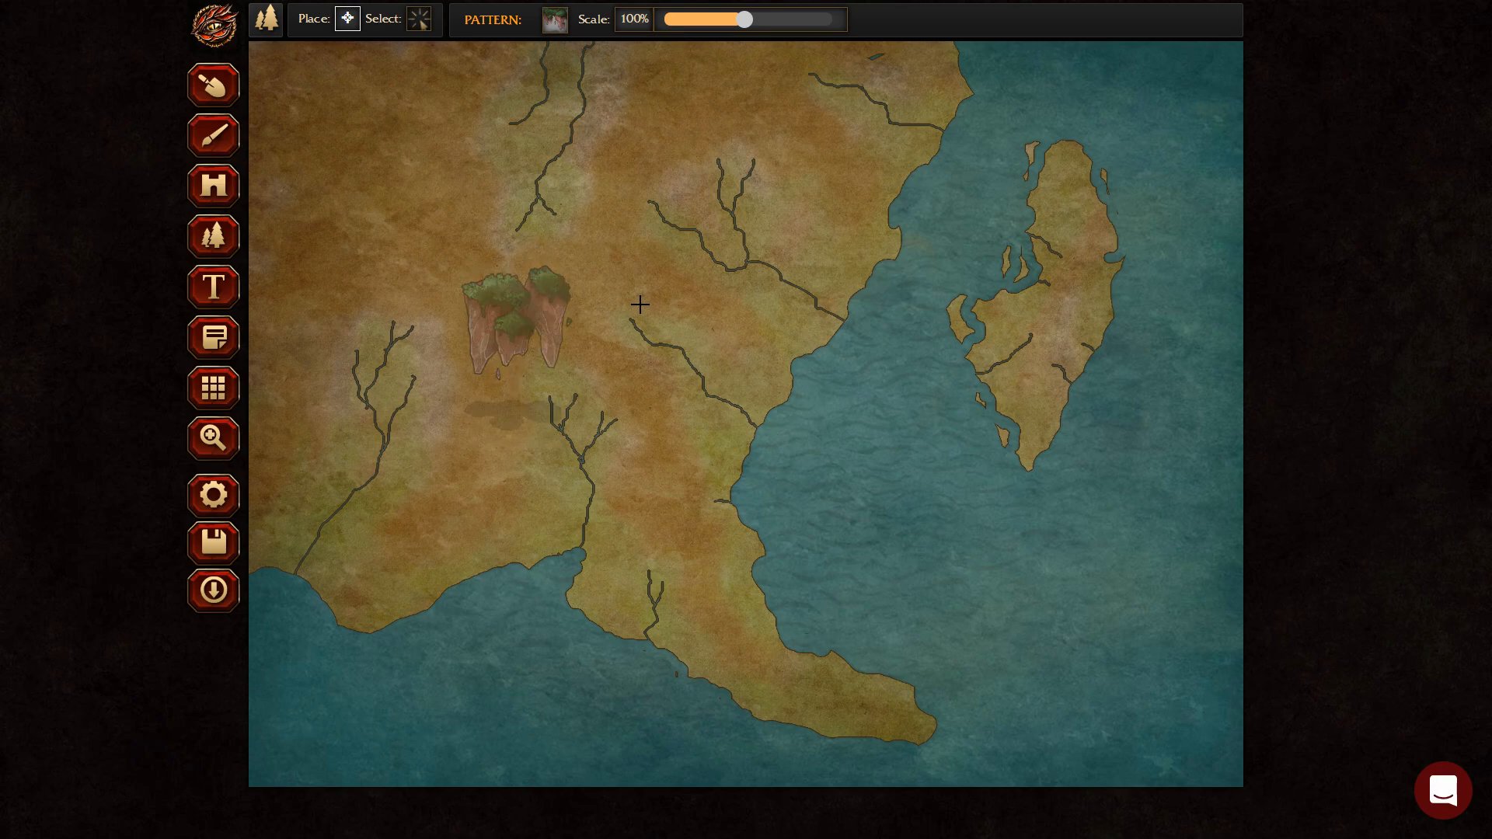
scroll(519, 346, "down", 4)
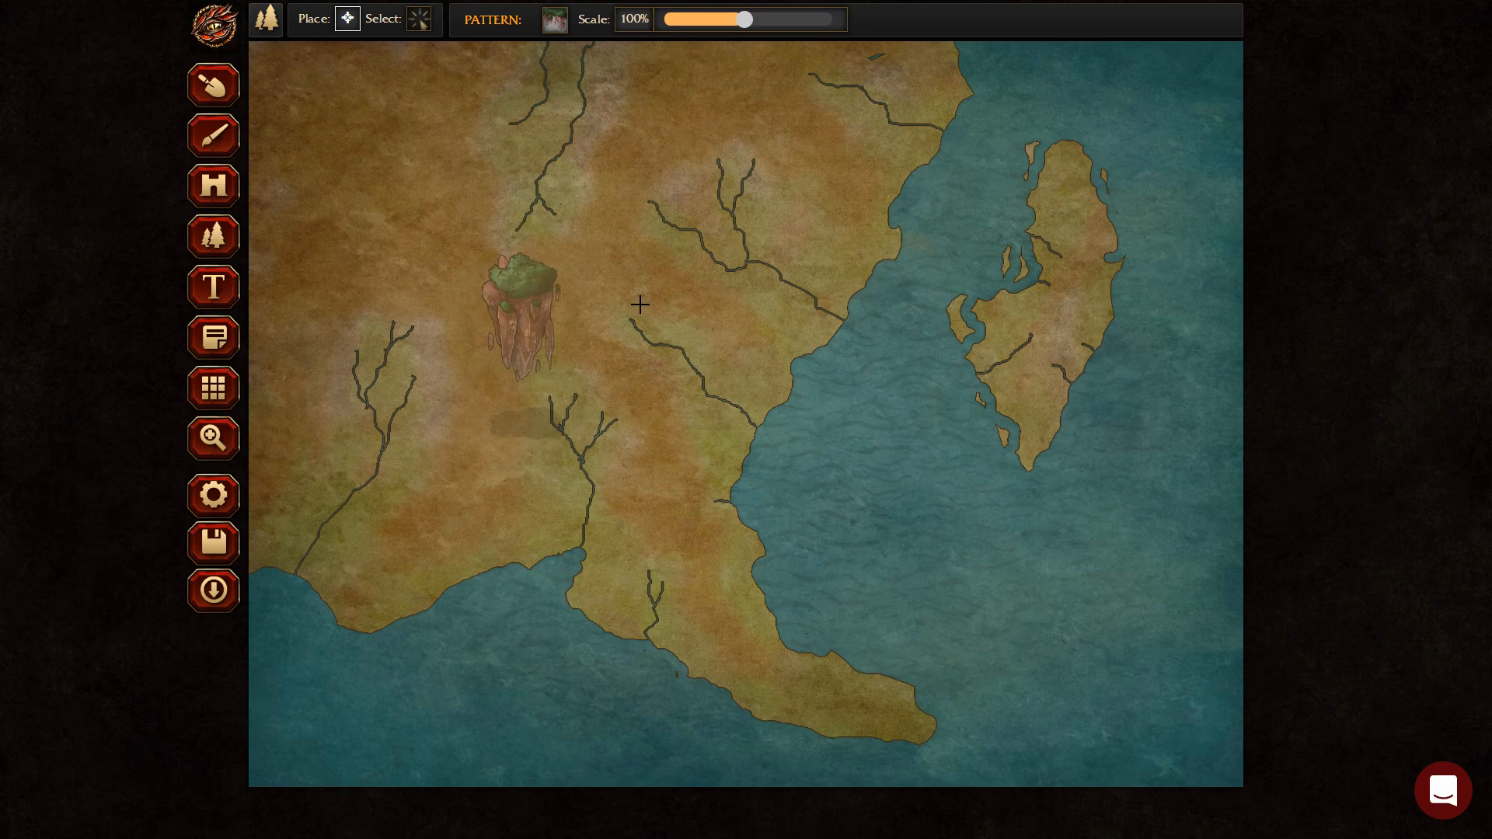
scroll(640, 304, "down", 4)
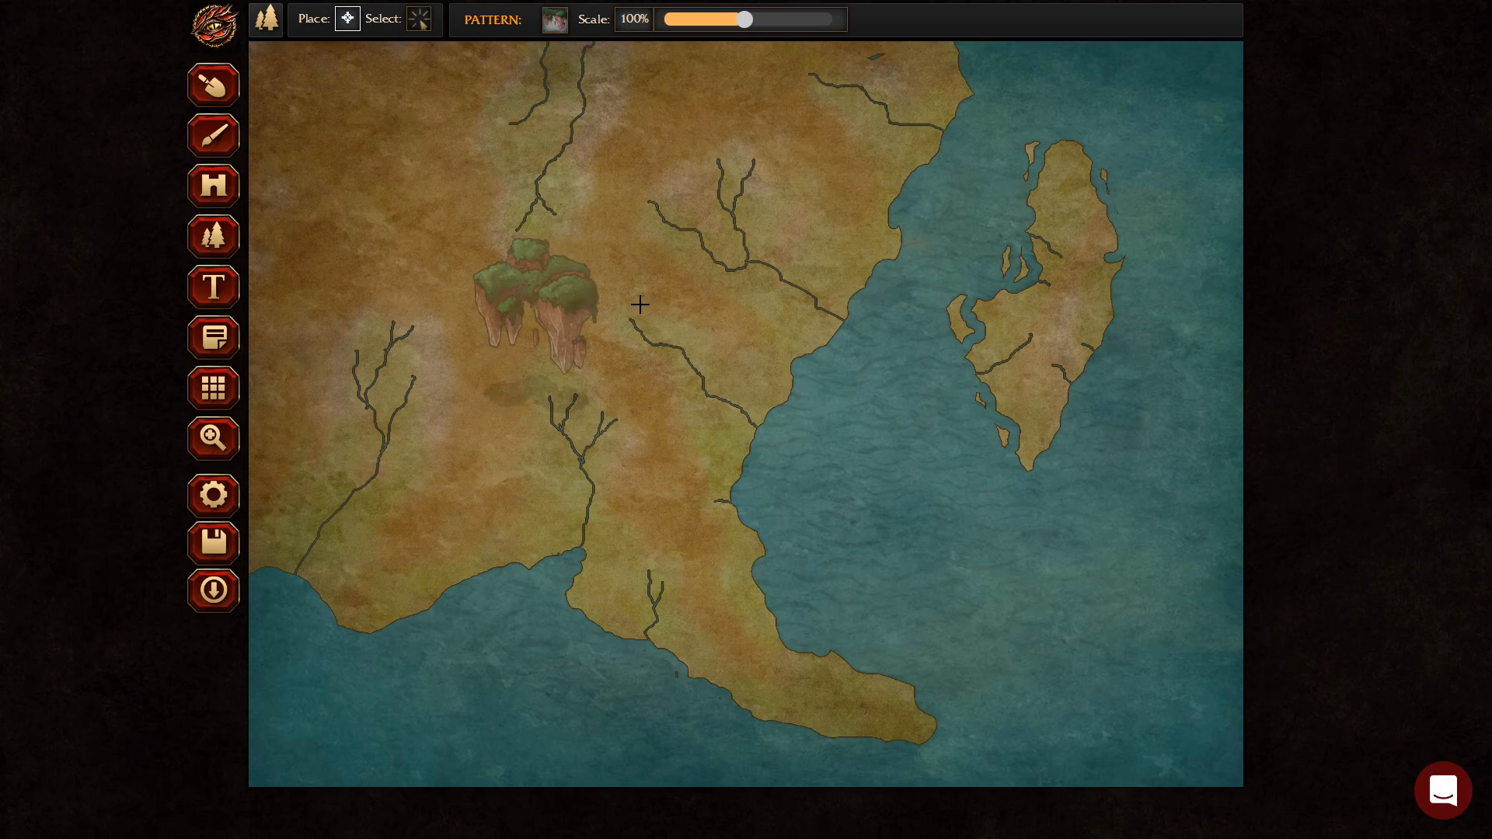
scroll(639, 304, "down", 6)
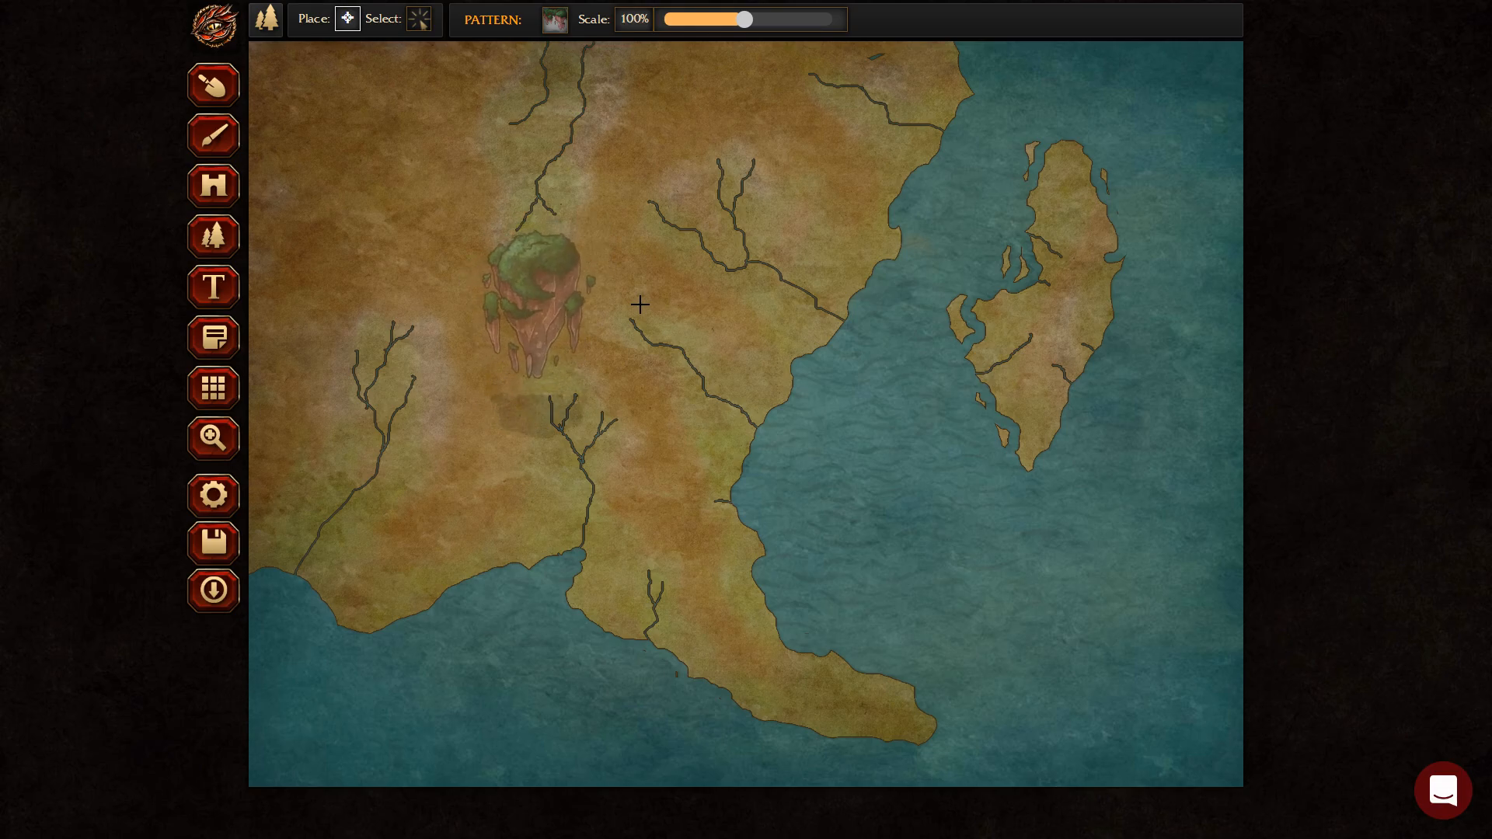
scroll(639, 304, "down", 5)
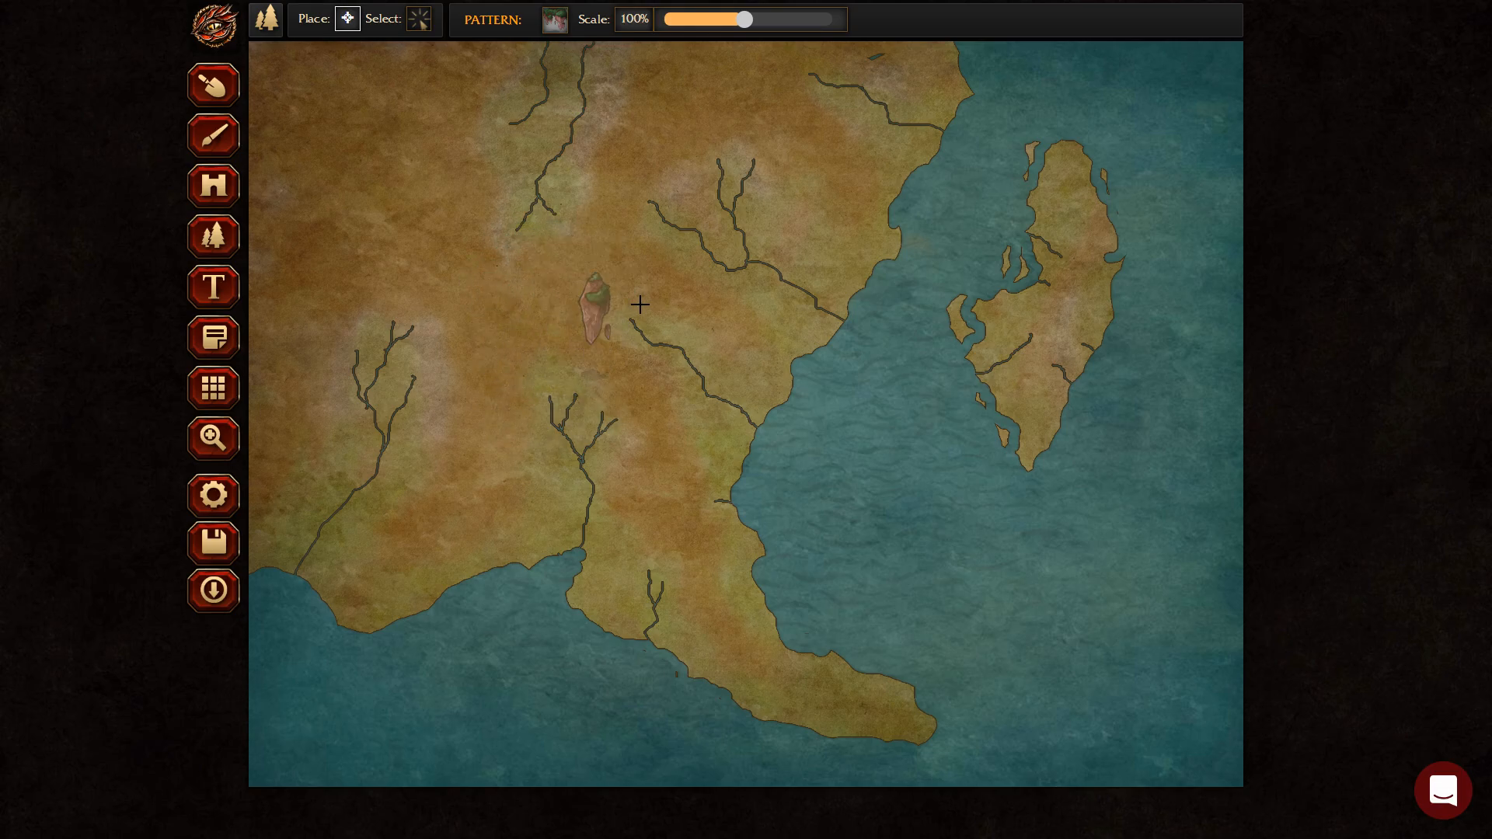
scroll(640, 303, "down", 6)
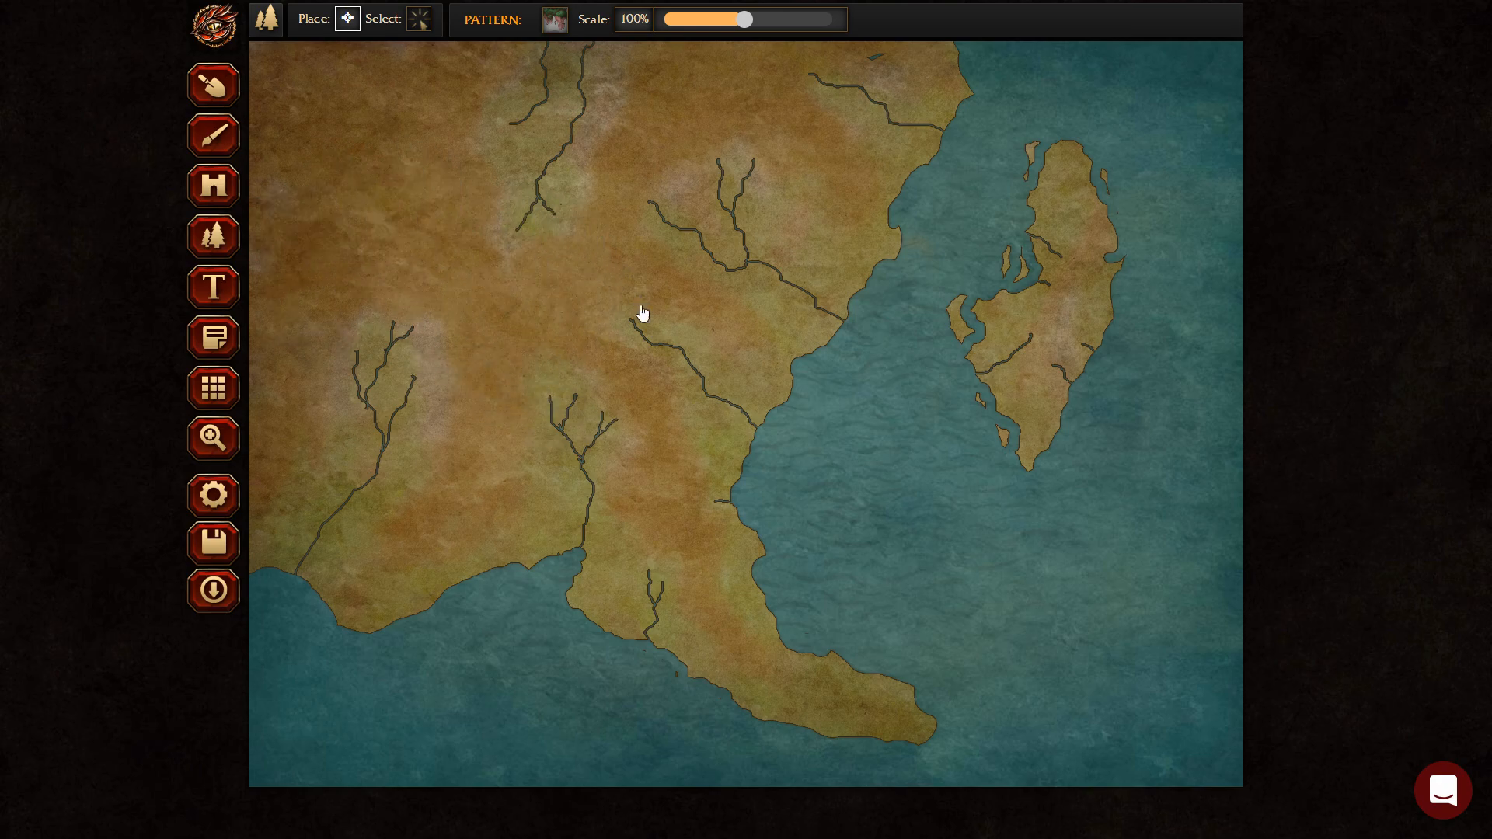
Choose the Mountains pattern for placing and set its scale to 32%.
left_click(555, 20)
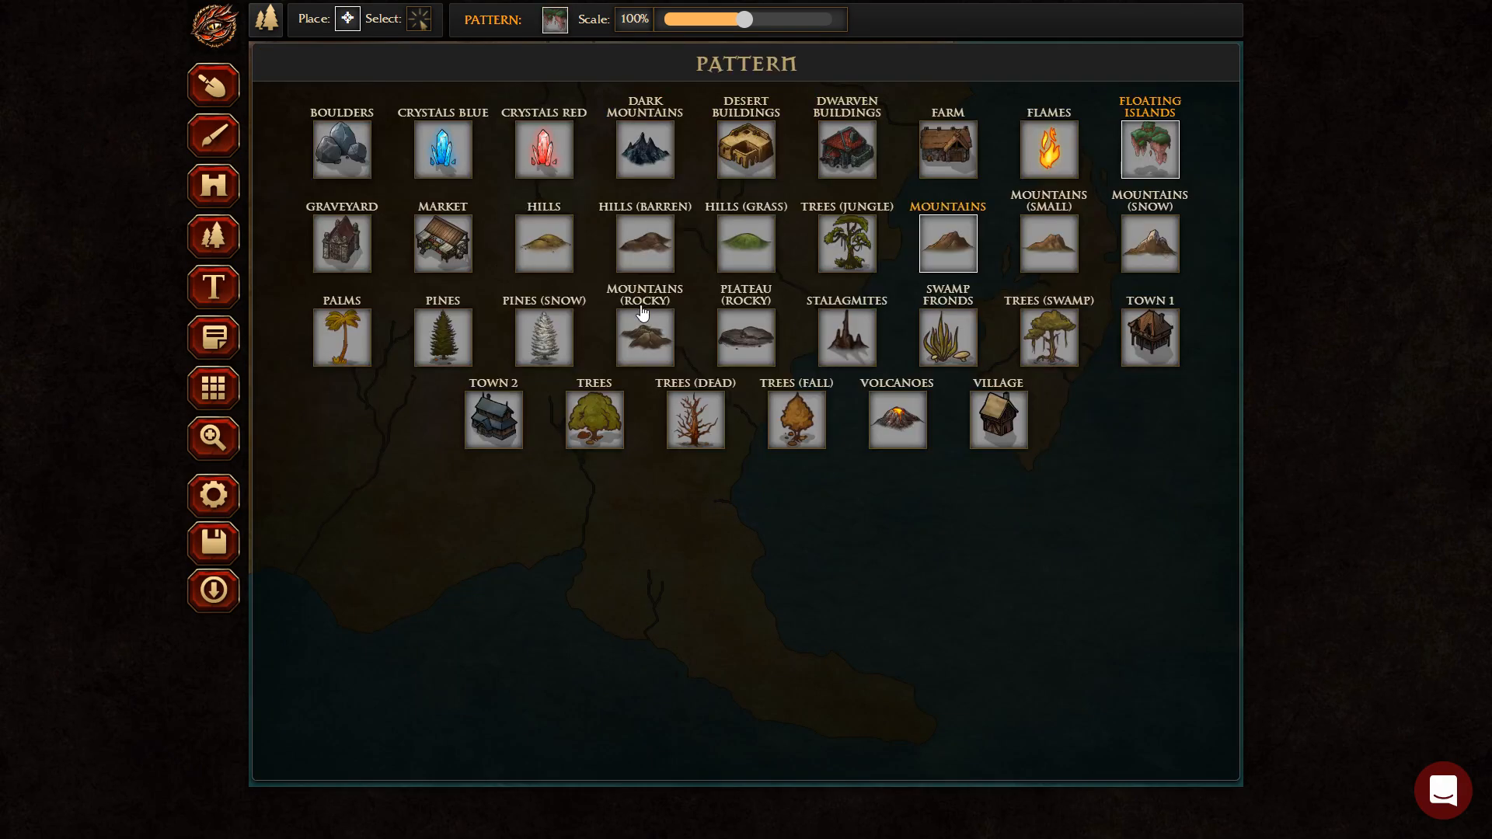
left_click(641, 311)
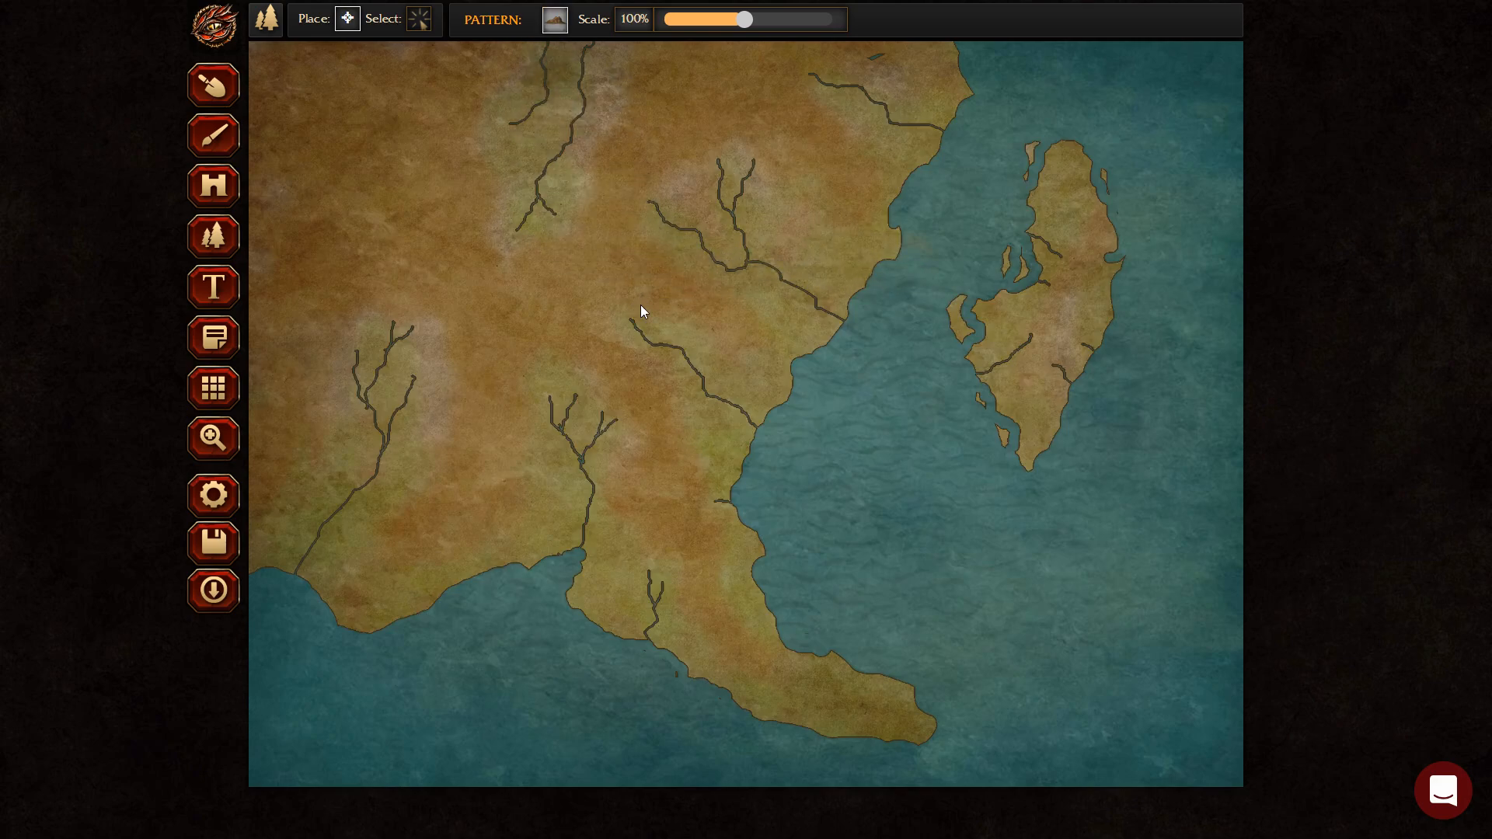
left_click_drag(744, 18, 675, 35)
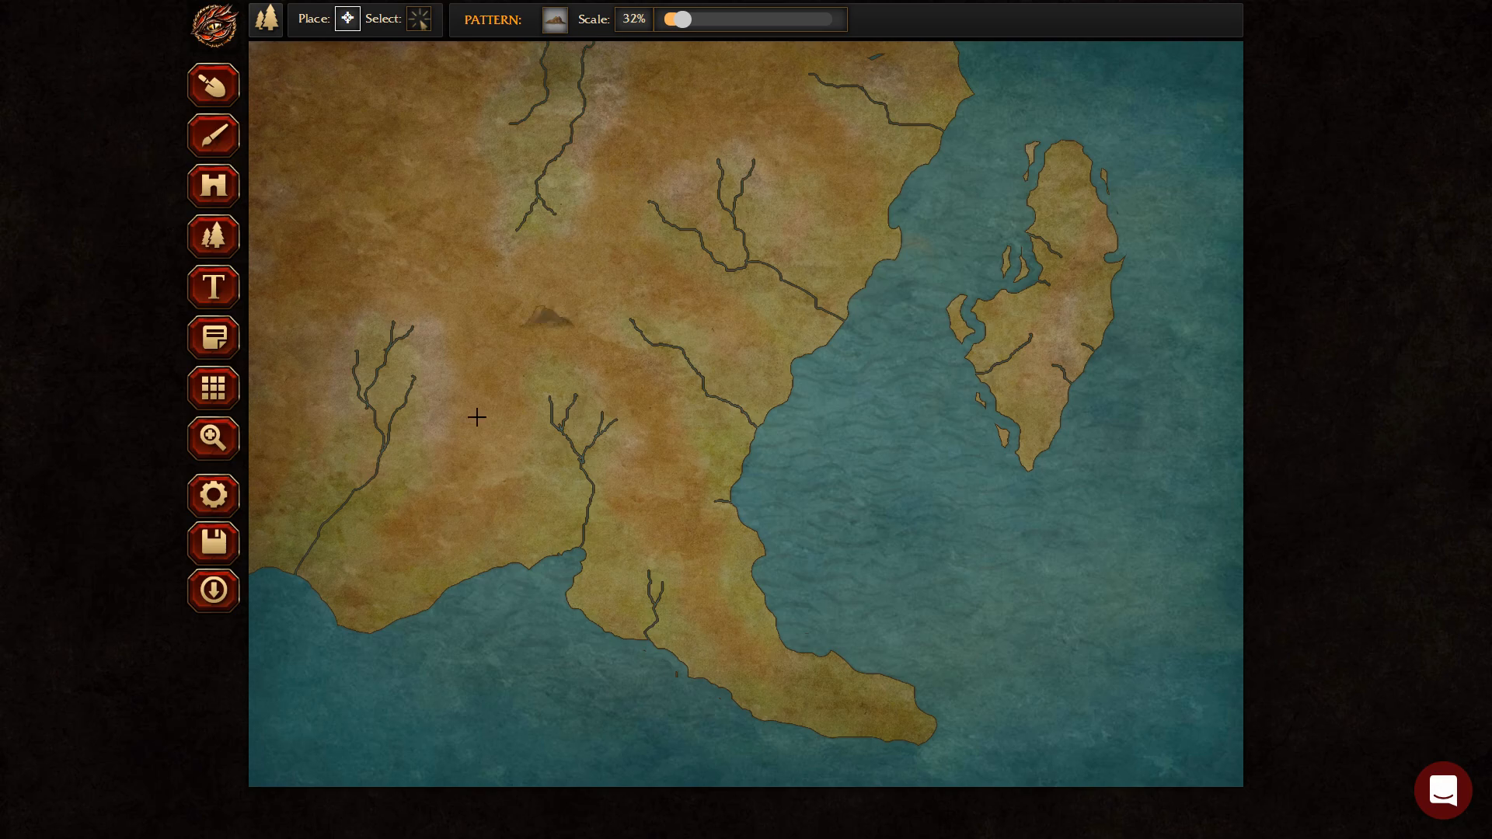
Place a diagonal chain of small mountains along the southern peninsula, running southeast from its short river.
key("ctrl+plus")
key("ctrl+plus")
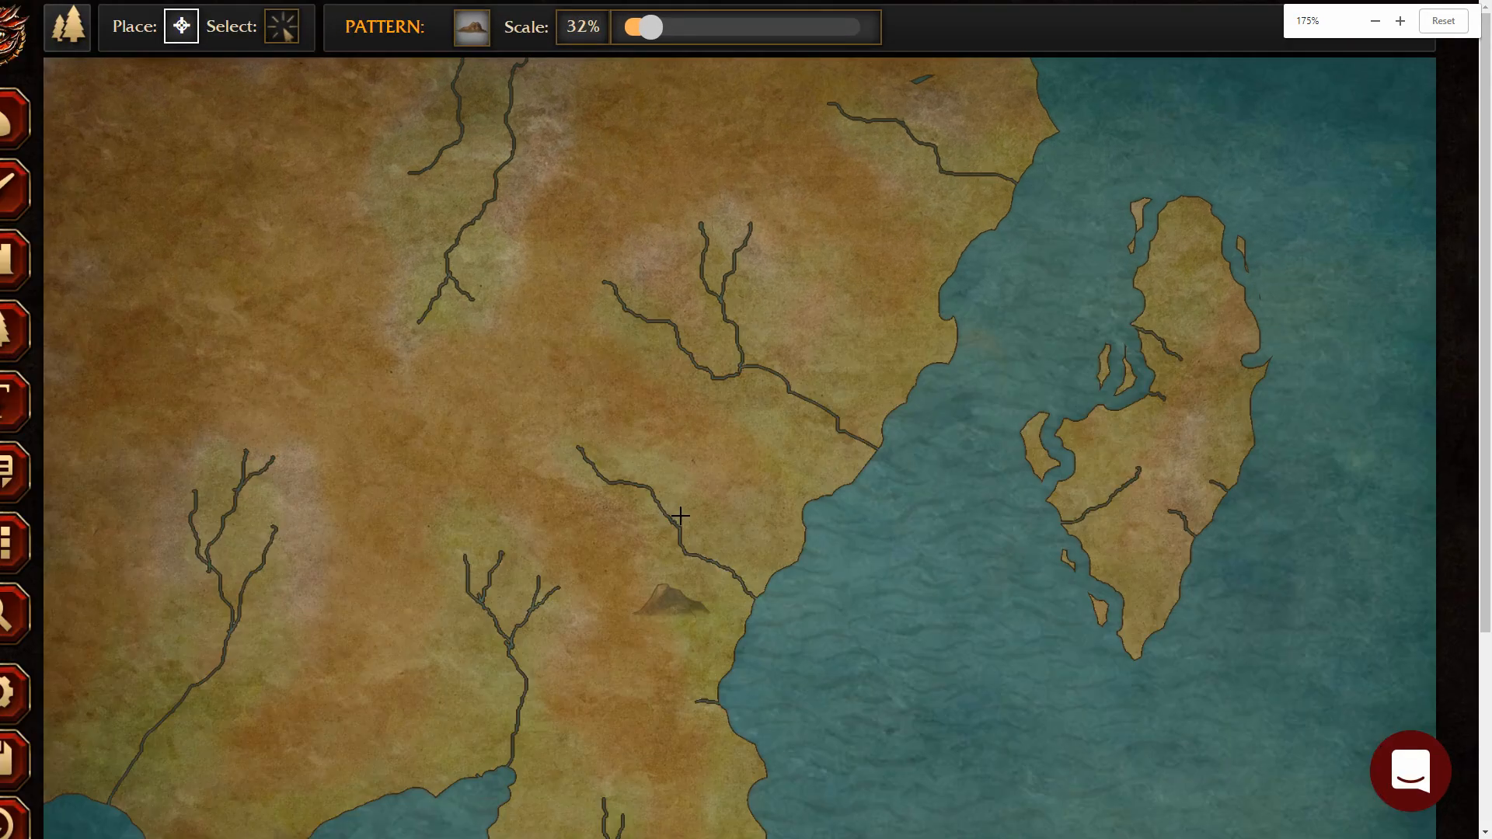
scroll(657, 481, "down", 2)
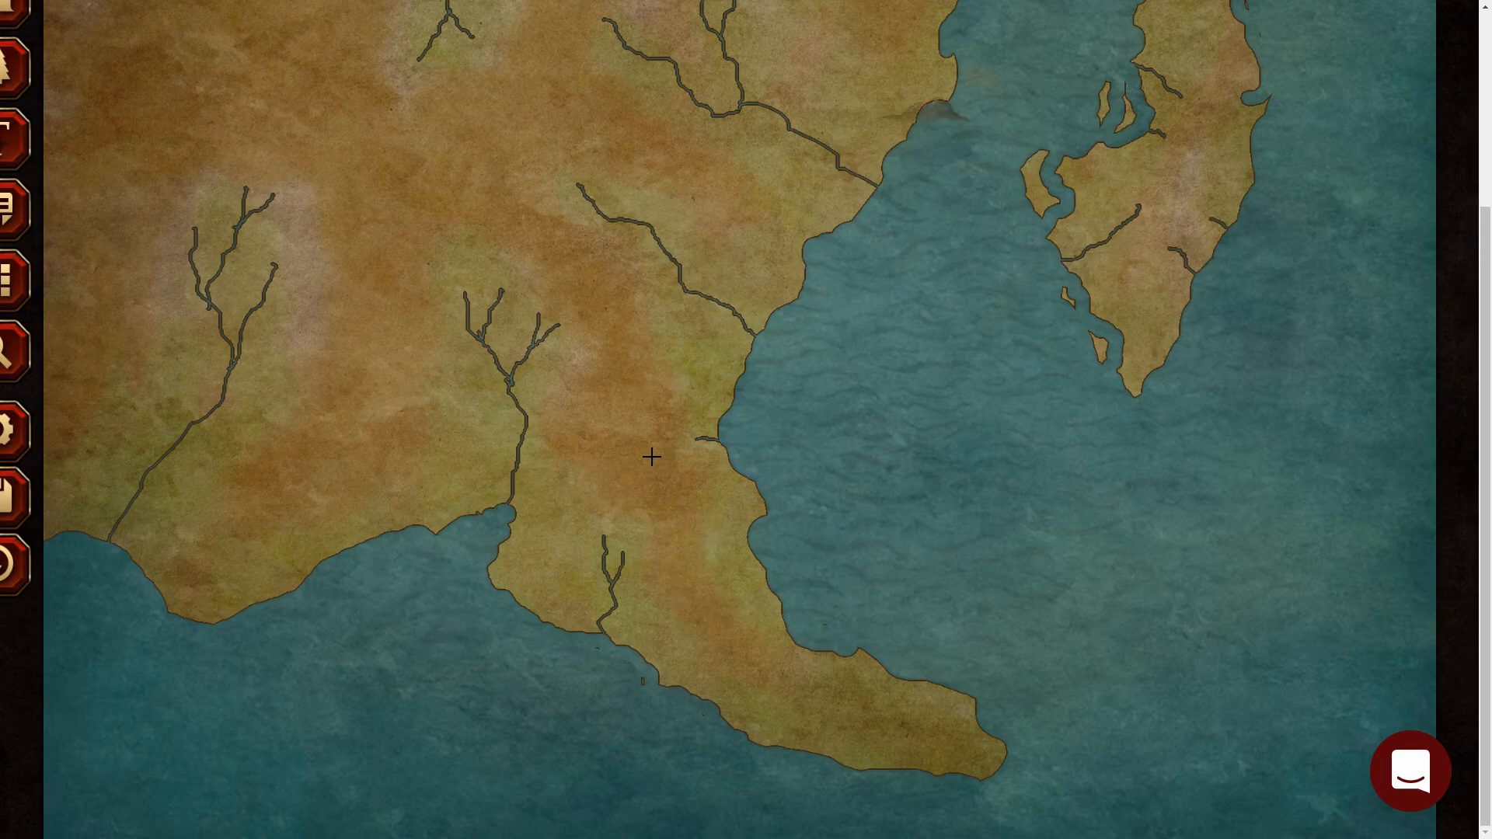
left_click(715, 624)
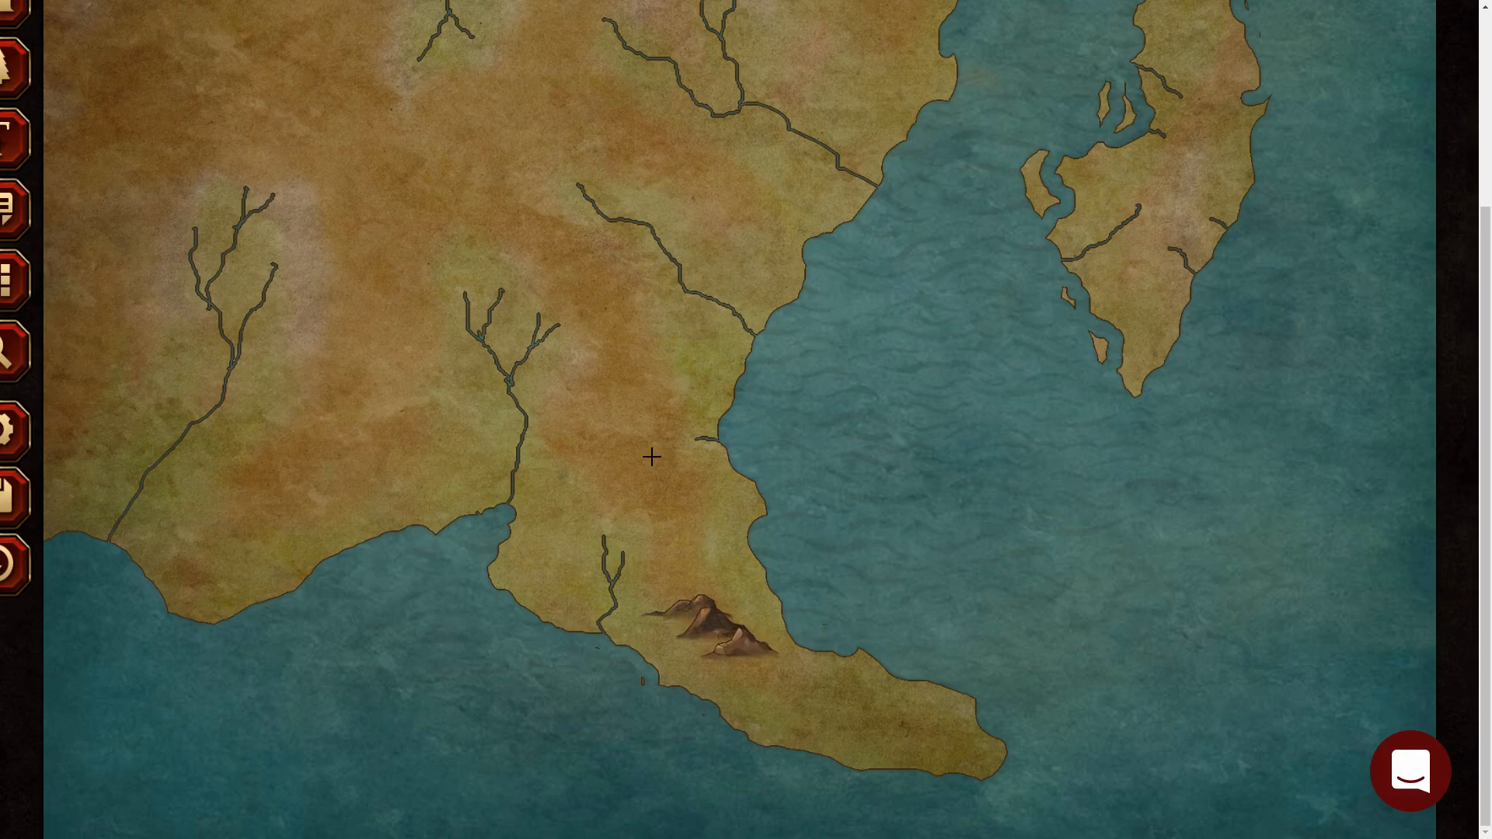
left_click(741, 647)
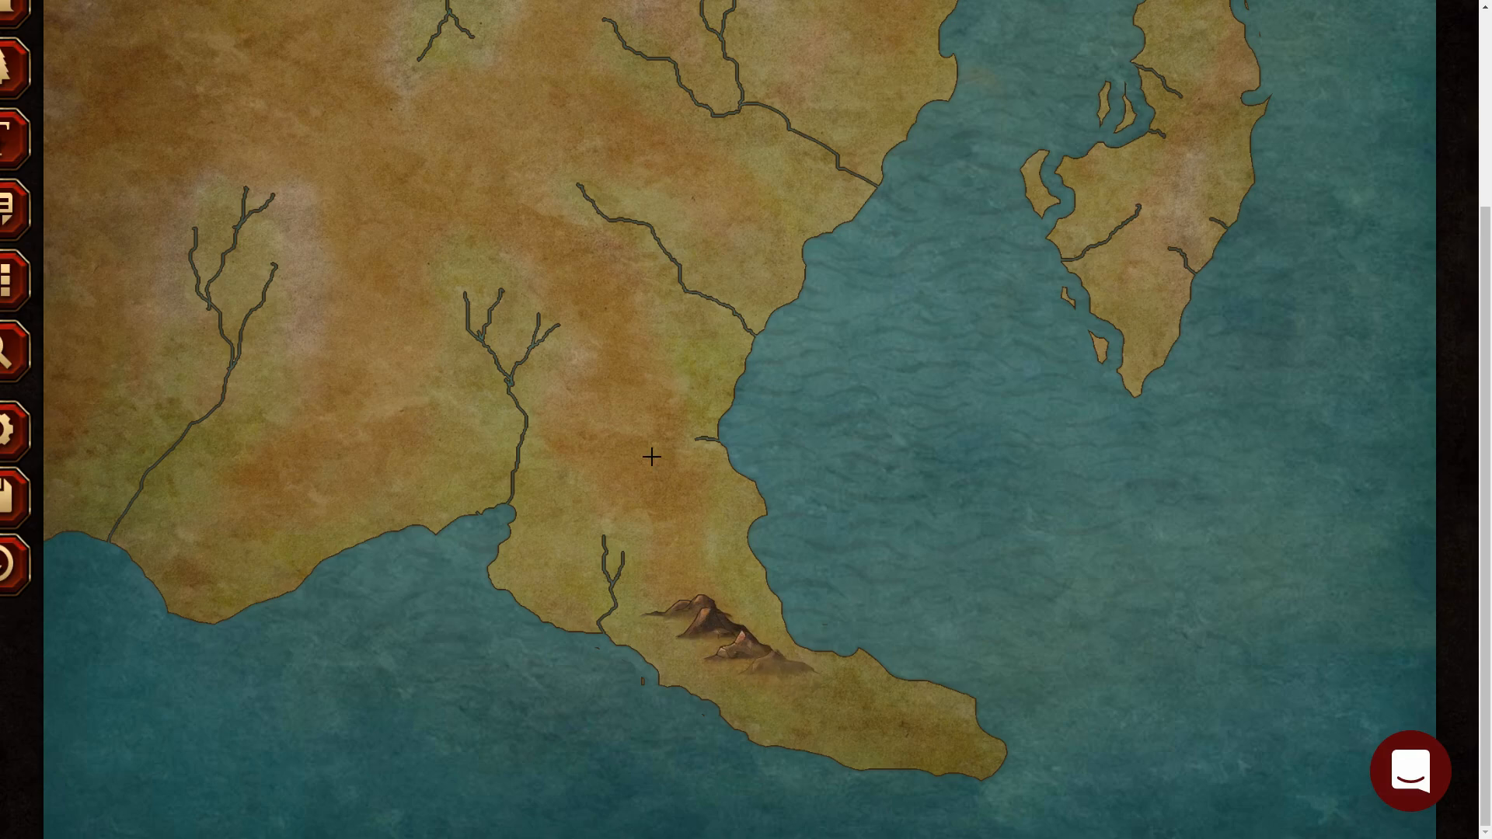
left_click(780, 666)
left_click(808, 685)
left_click(847, 700)
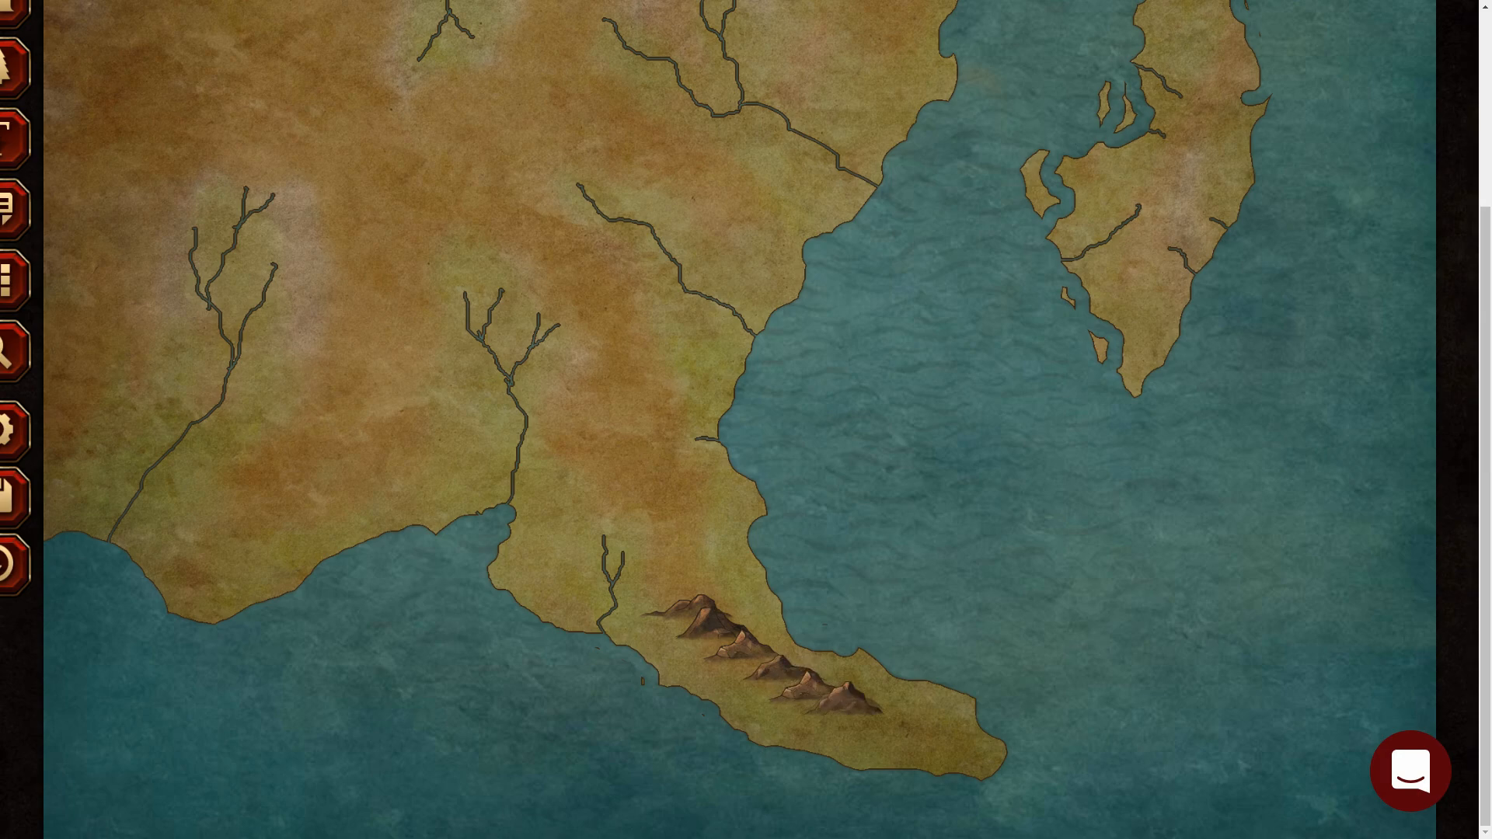
Extend the mountain range north from the peninsula chain to the gap between the central and eastern rivers.
left_click(651, 457)
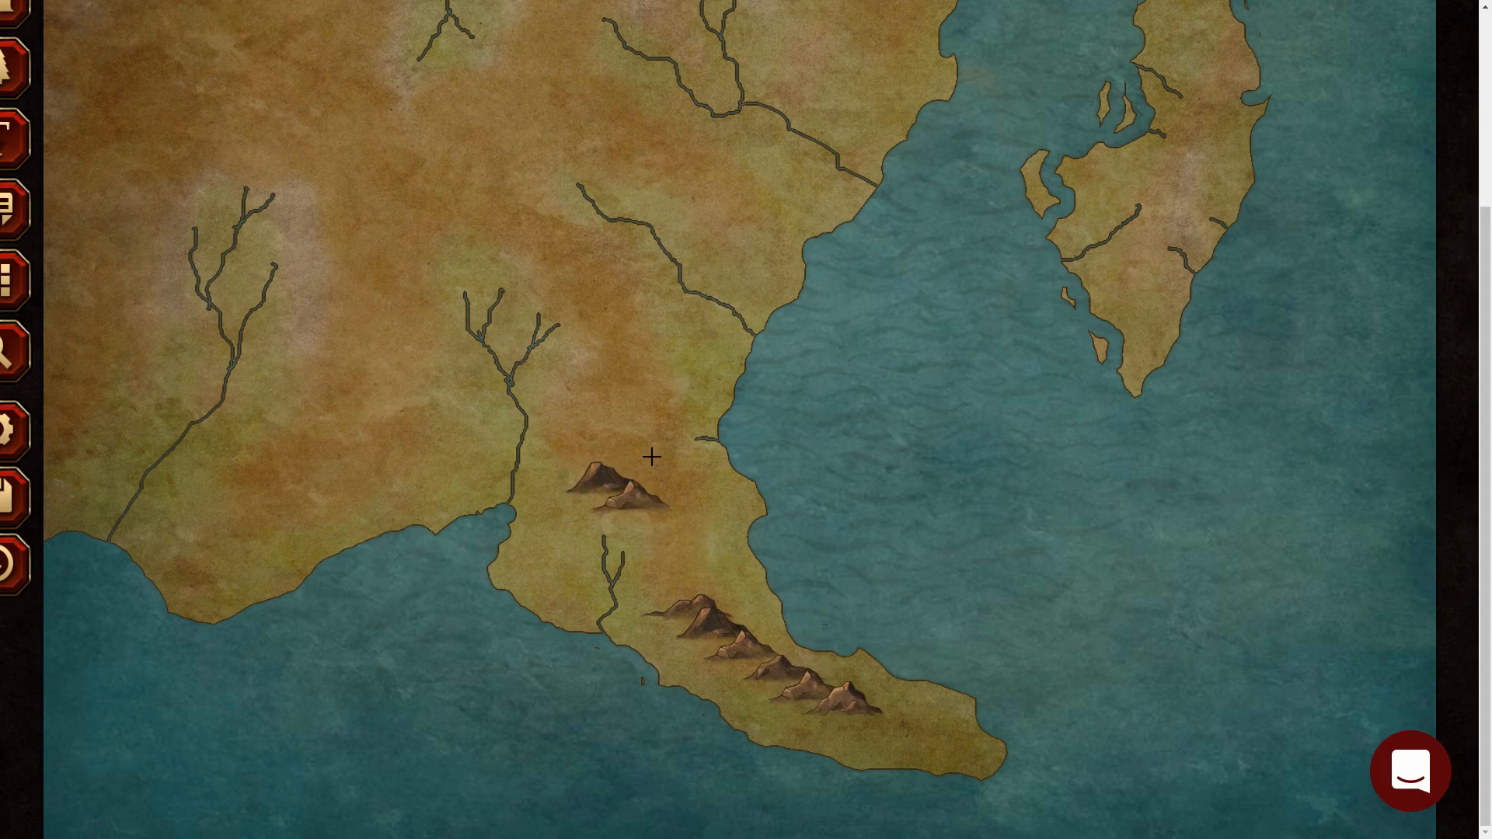
left_click(638, 495)
left_click(651, 513)
left_click(654, 524)
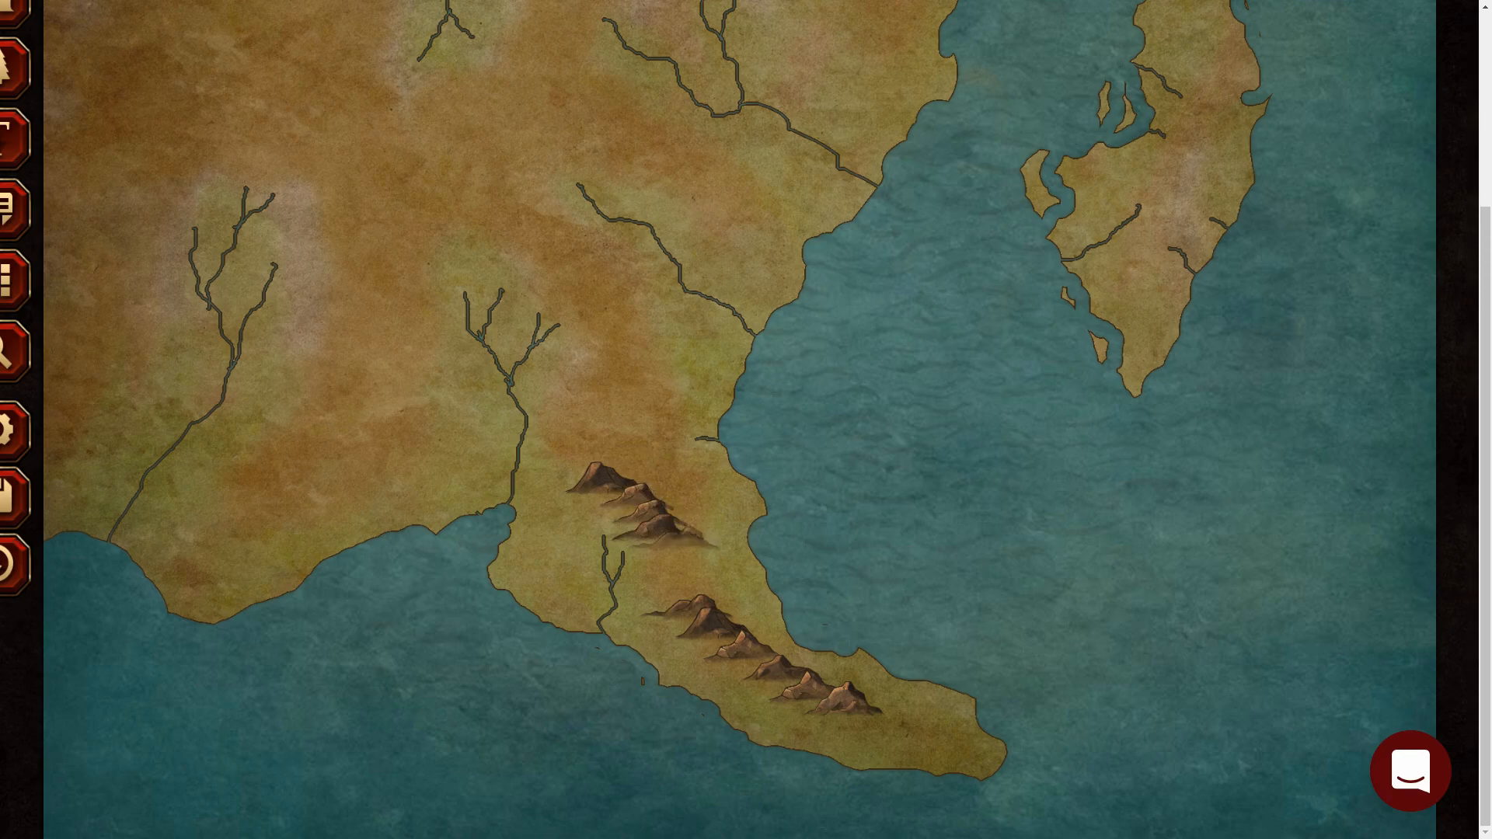
left_click(676, 539)
left_click(686, 554)
left_click(690, 566)
left_click(696, 580)
left_click_drag(619, 325, 610, 475)
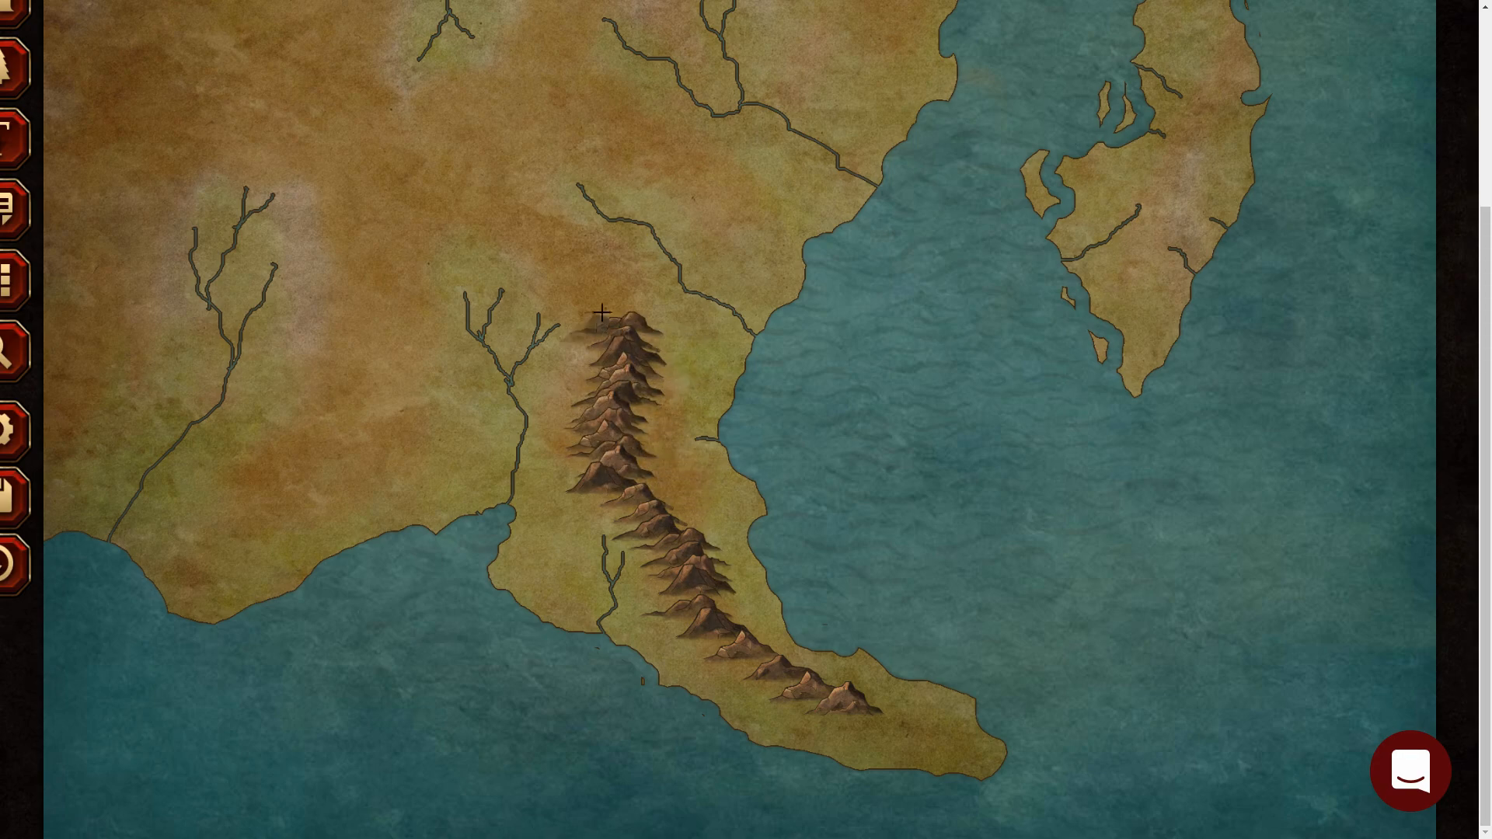
Extend the peninsula mountain range northwest, above the three-branched southern river, toward the mainland's interior.
scroll(630, 345, "down", 4)
scroll(777, 288, "up", 2)
scroll(780, 281, "up", 2)
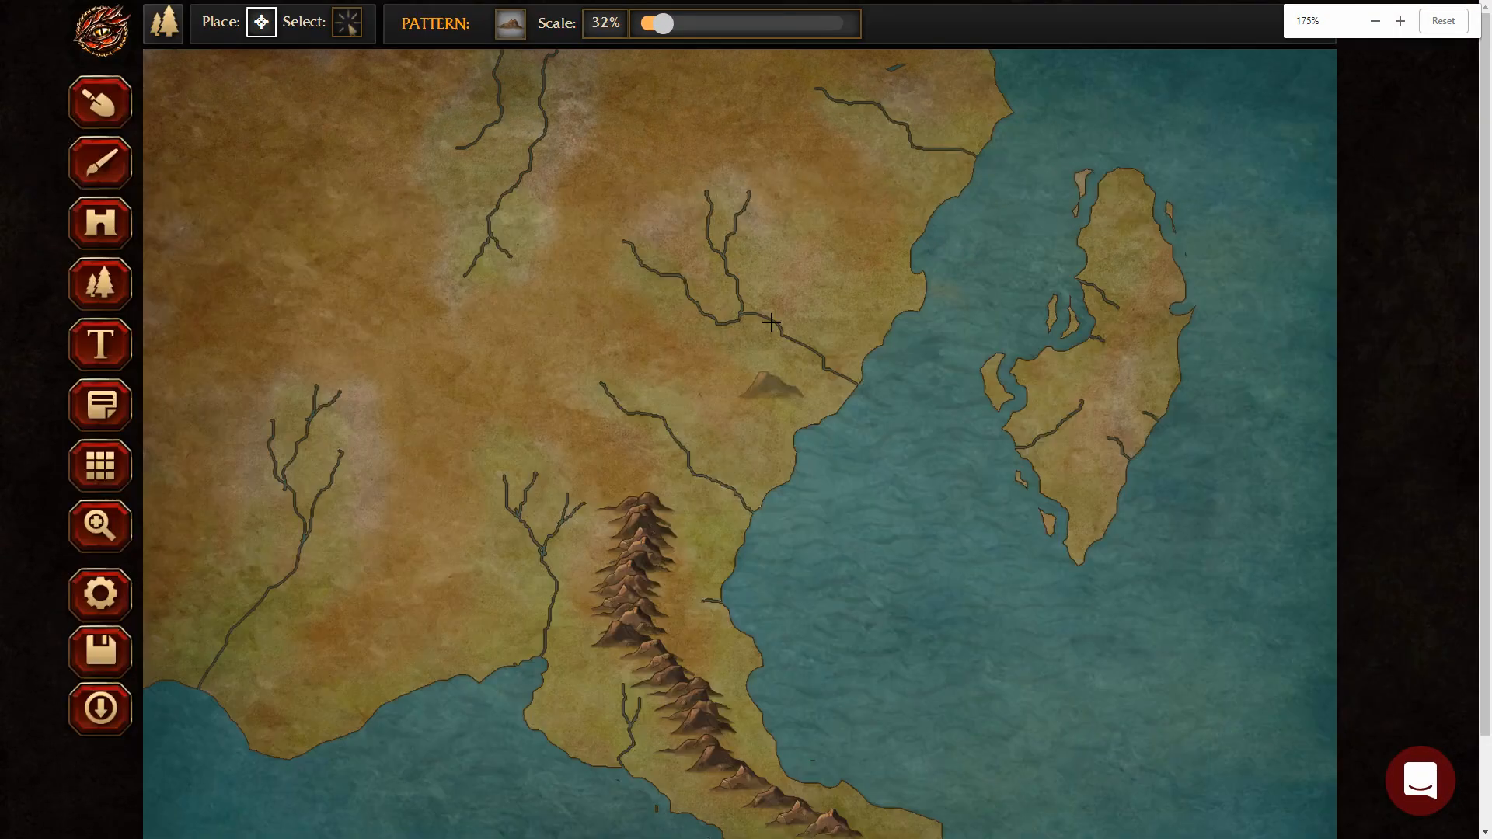
scroll(753, 315, "down", 1)
mouse_move(504, 400)
left_mouse_down()
mouse_move(621, 445)
mouse_move(637, 502)
left_mouse_up()
Build connected mountain ranges west and north through the central mainland, with spurs running south and southeast between the rivers.
left_click_drag(593, 312, 611, 323)
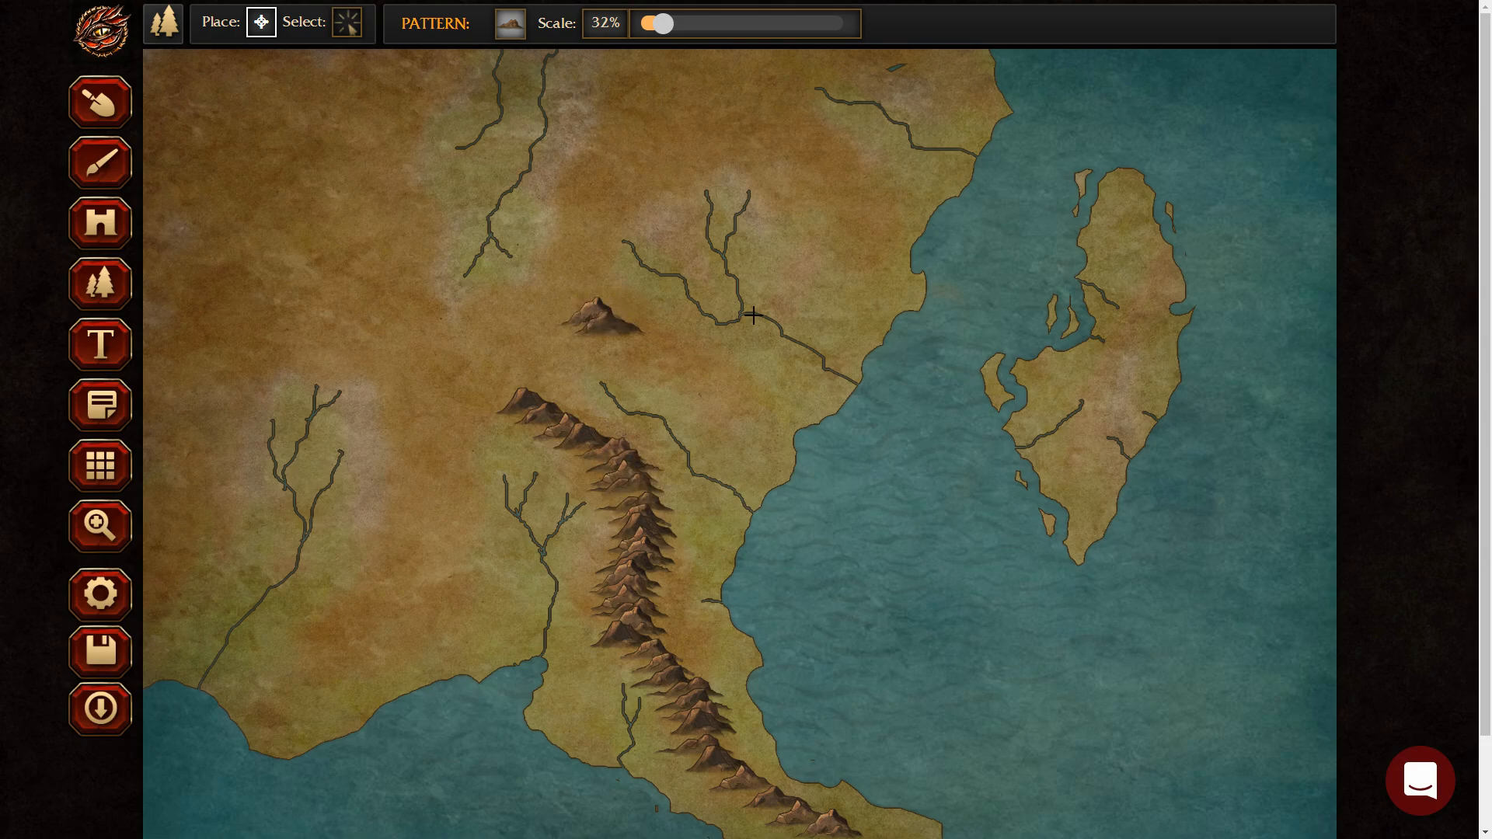
mouse_move(235, 301)
left_mouse_down()
mouse_move(344, 304)
mouse_move(349, 338)
mouse_move(435, 397)
mouse_move(429, 497)
left_mouse_up()
mouse_move(435, 388)
left_mouse_down()
mouse_move(496, 398)
mouse_move(575, 319)
mouse_move(625, 332)
mouse_move(649, 320)
mouse_move(704, 362)
left_mouse_up()
mouse_move(568, 297)
left_mouse_down()
mouse_move(579, 211)
mouse_move(649, 164)
mouse_move(501, 341)
mouse_move(674, 141)
mouse_move(678, 103)
mouse_move(785, 138)
mouse_move(858, 200)
left_mouse_up()
mouse_move(716, 111)
left_mouse_down()
mouse_move(658, 74)
mouse_move(695, 56)
left_mouse_up()
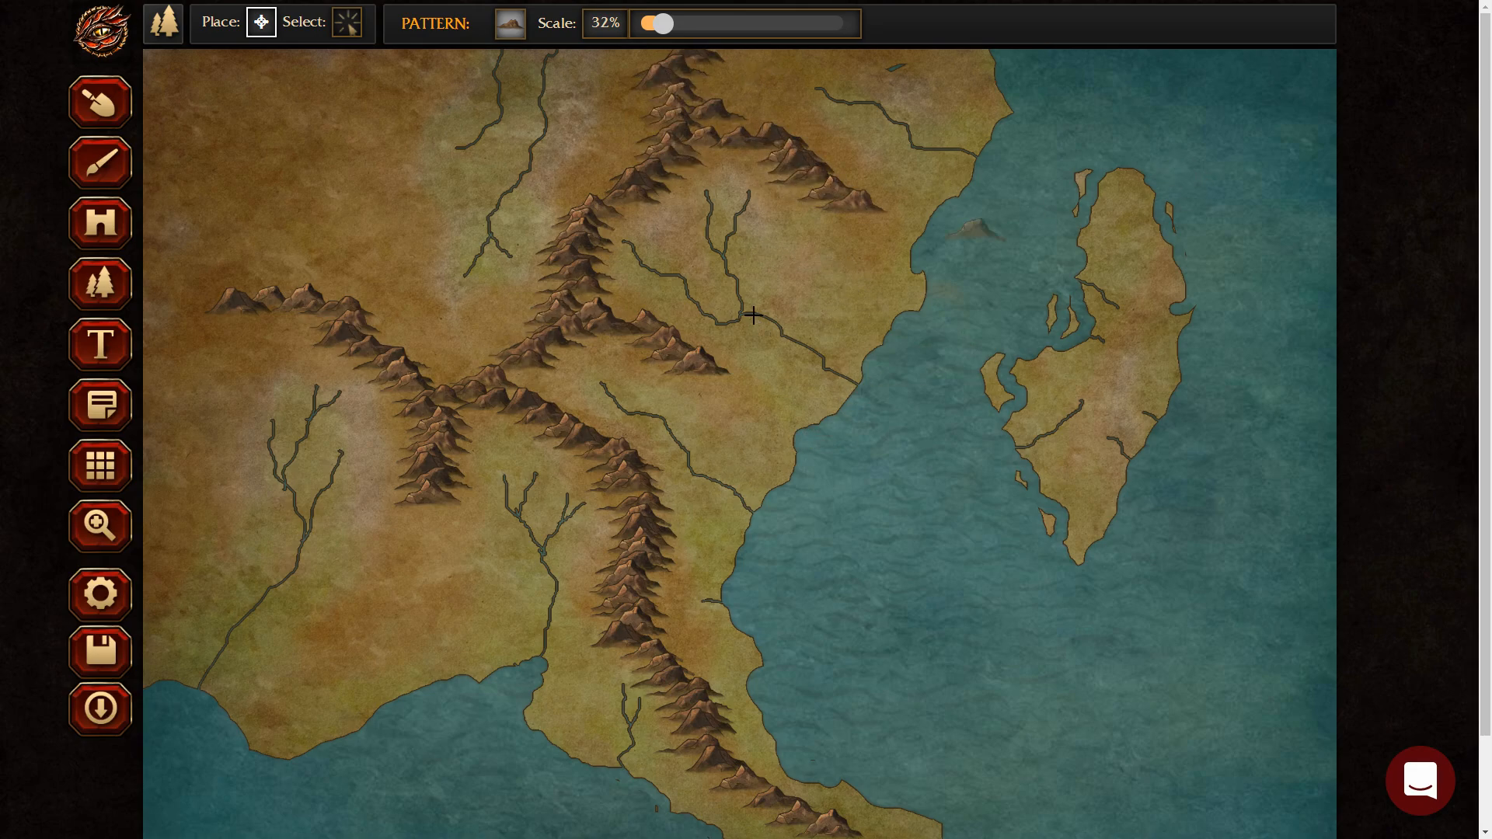
Place a diagonal mountain range across the northwestern mainland, with a short northeastern branch and an extension at its southeastern end.
left_click_drag(225, 152, 152, 81)
mouse_move(204, 142)
left_mouse_down()
mouse_move(322, 197)
mouse_move(282, 119)
mouse_move(317, 110)
left_mouse_up()
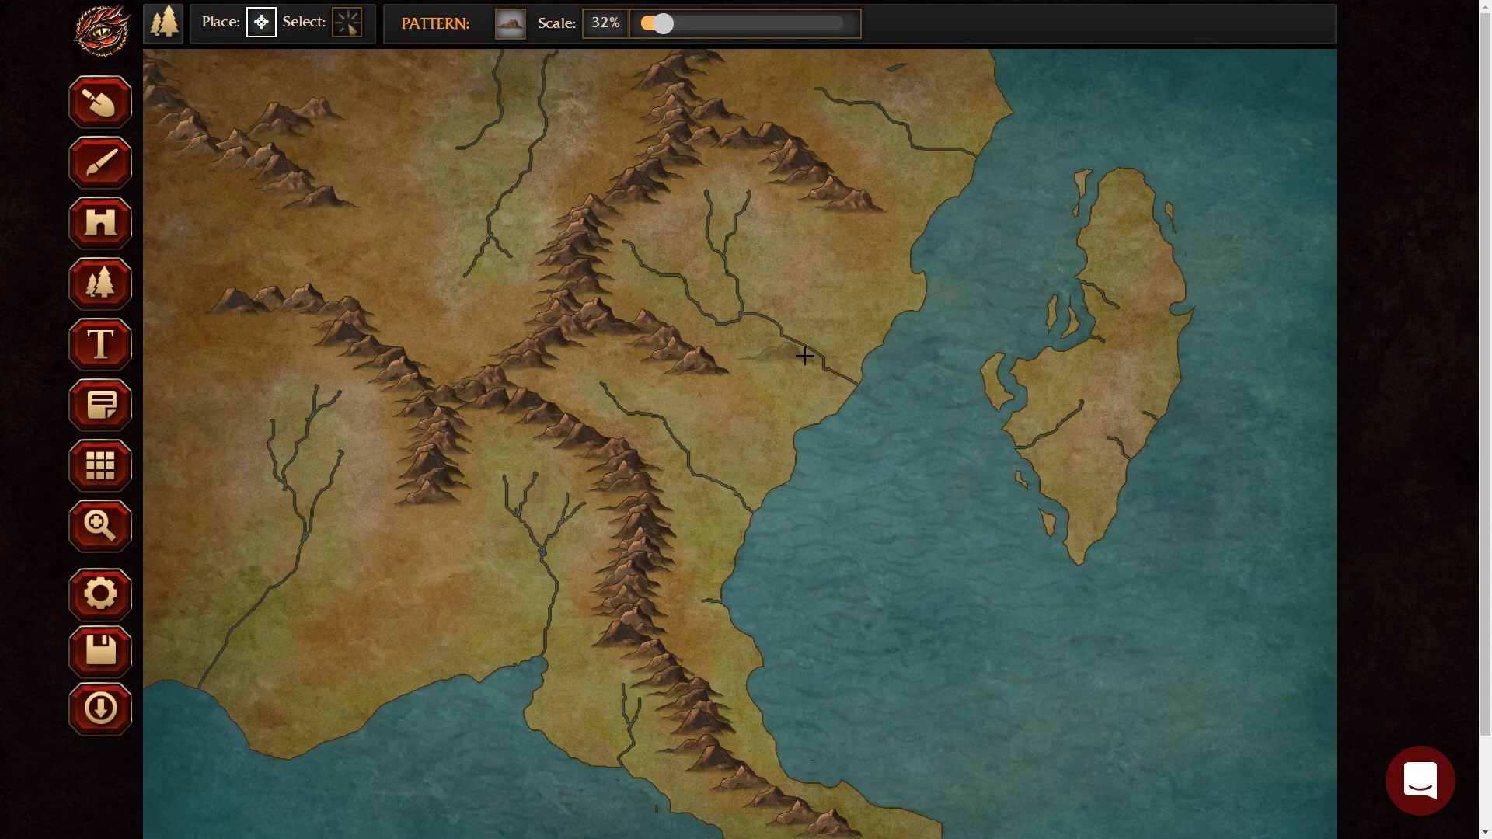
scroll(1296, 179, "down", 2)
scroll(1298, 217, "up", 2)
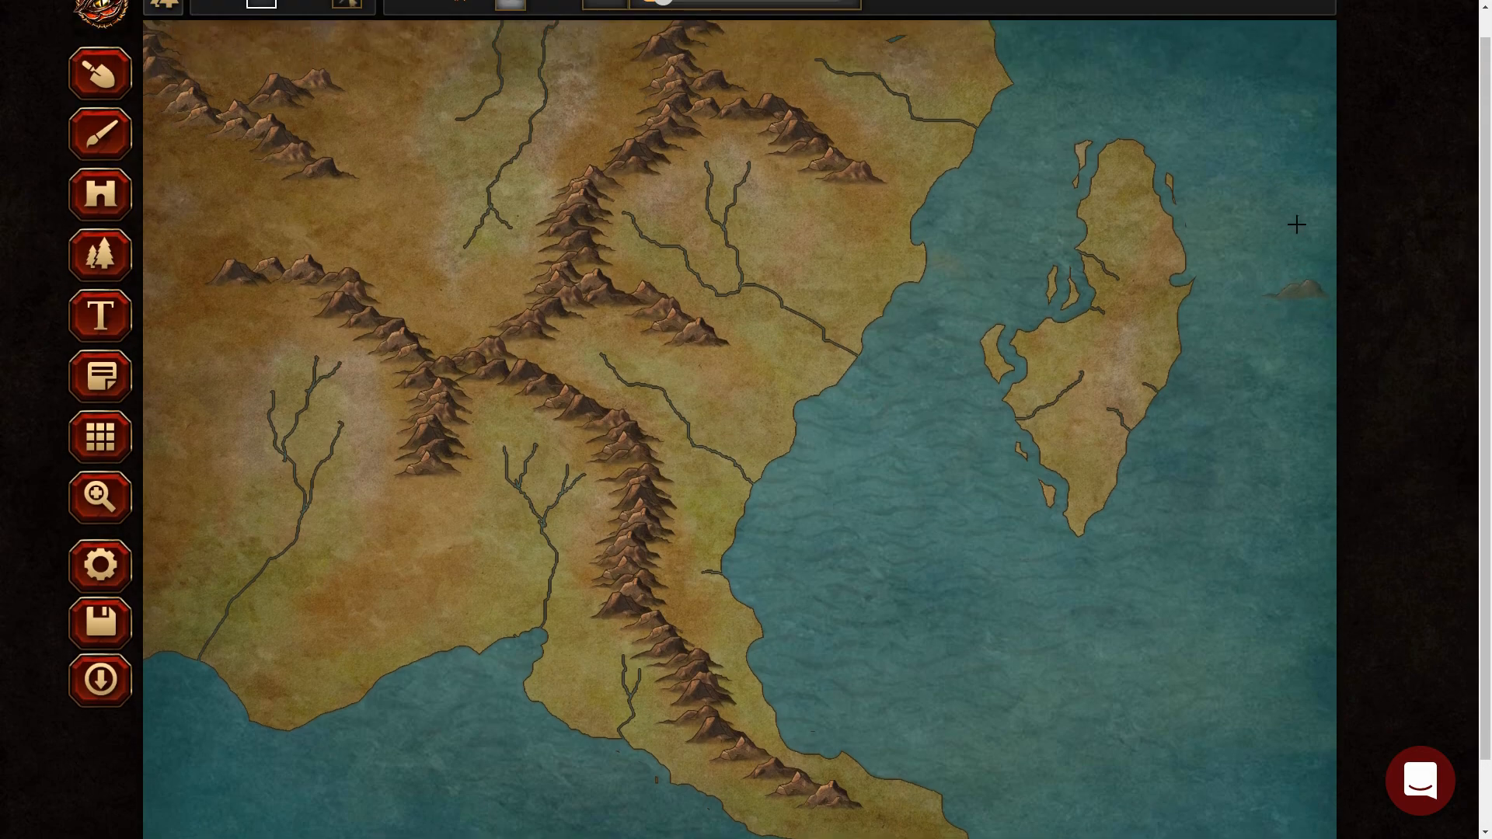
mouse_move(346, 208)
left_mouse_down()
mouse_move(393, 248)
mouse_move(403, 200)
left_mouse_up()
Add mountains on the southwestern cape, the western edge and the northeastern coast, and lengthen the south-running central spur.
left_click_drag(233, 747, 314, 667)
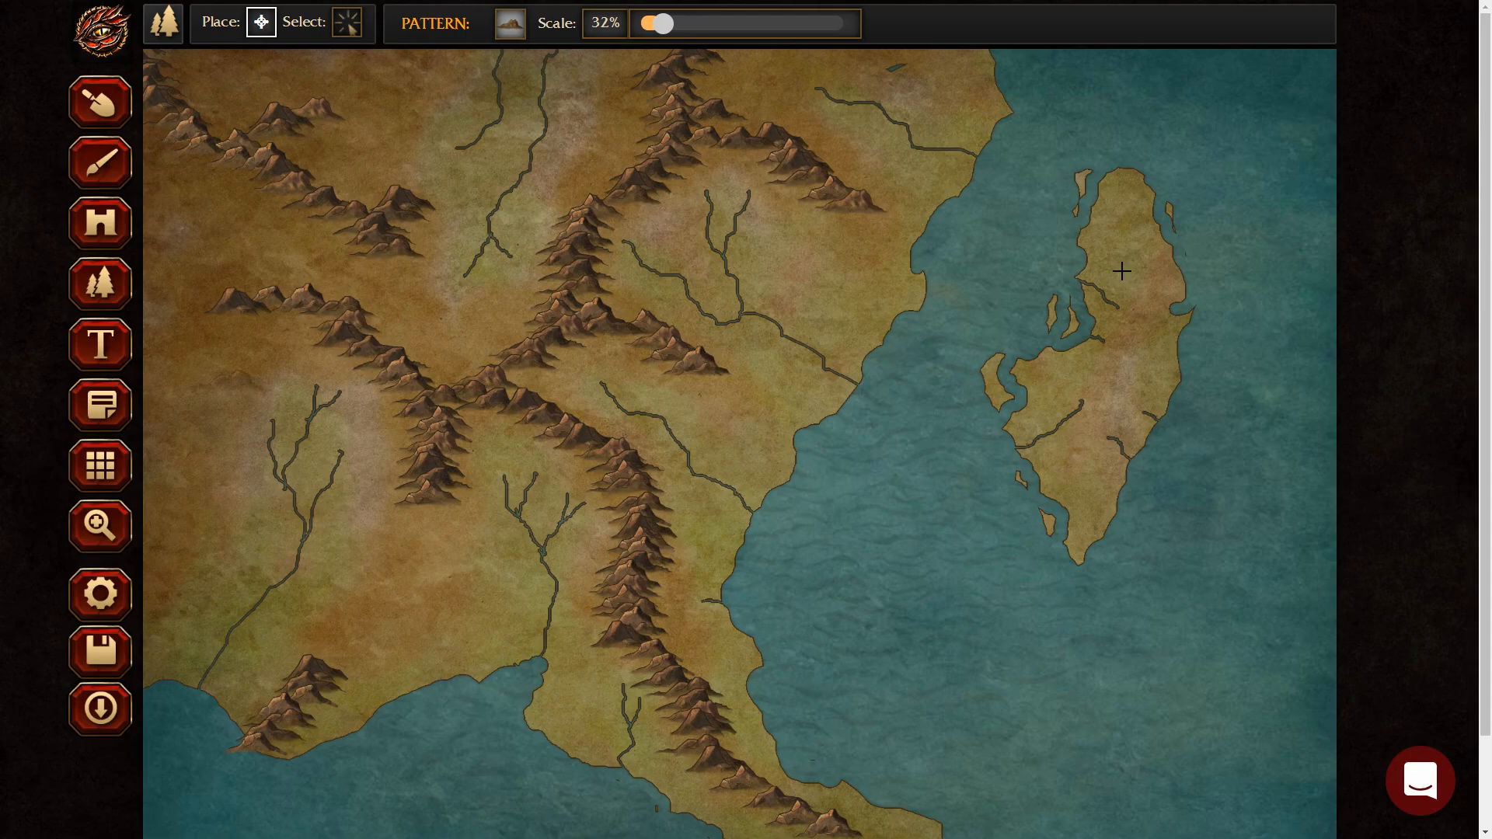
left_click_drag(425, 513, 402, 577)
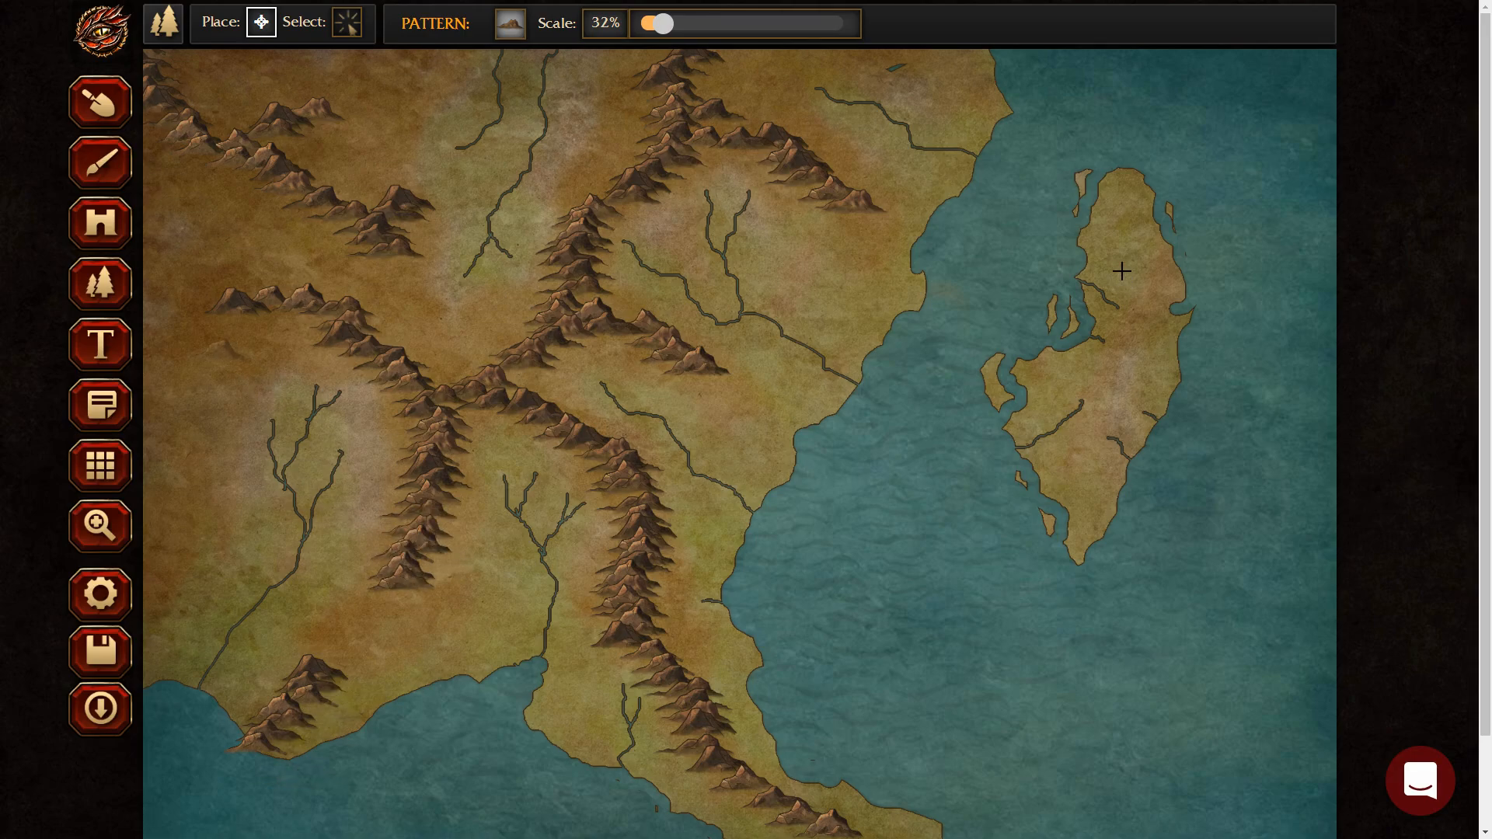
mouse_move(193, 340)
left_mouse_down()
mouse_move(163, 358)
mouse_move(237, 348)
mouse_move(171, 400)
left_mouse_up()
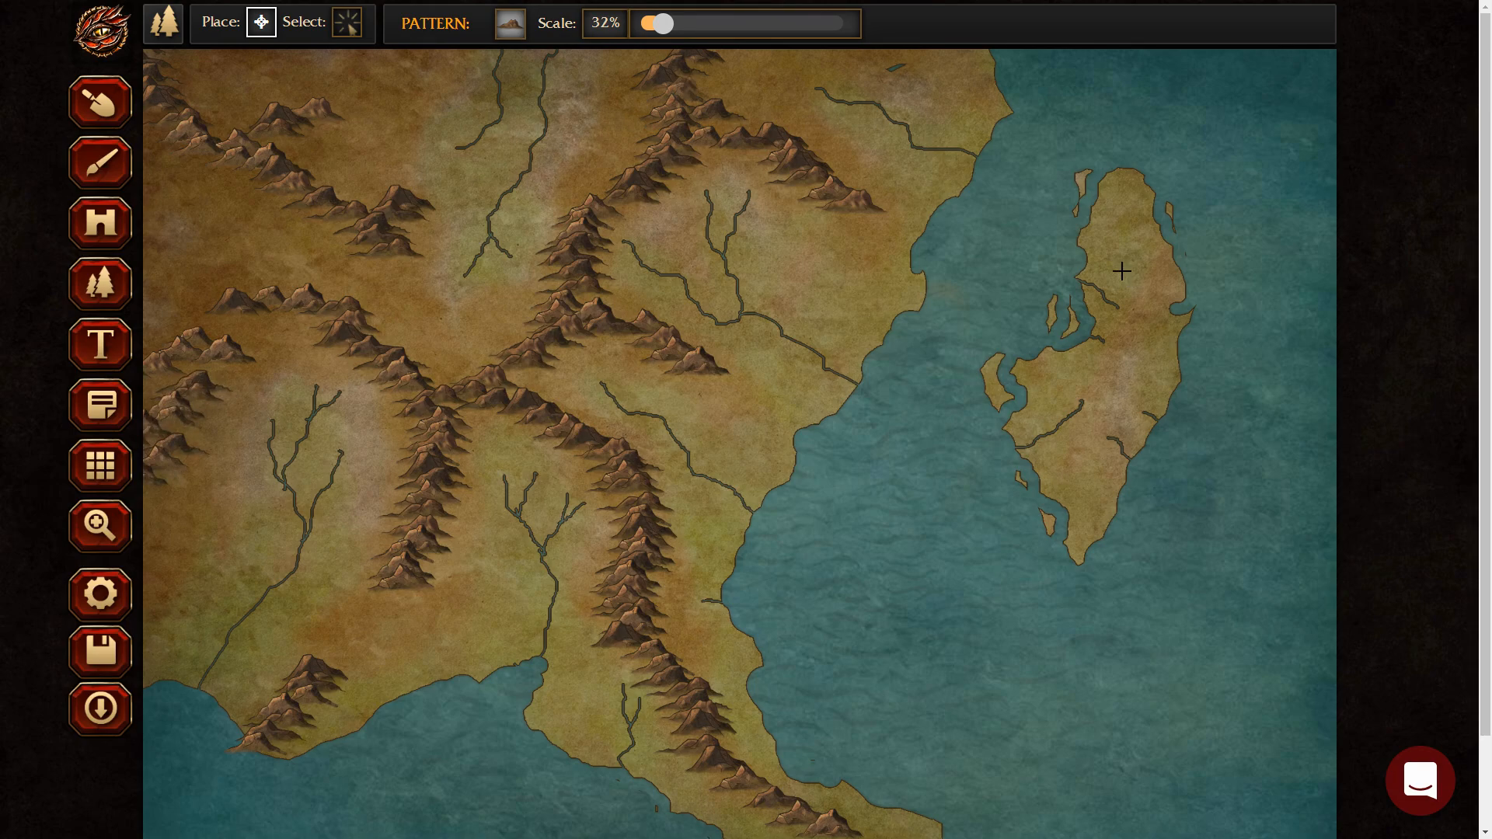
left_click_drag(918, 76, 840, 63)
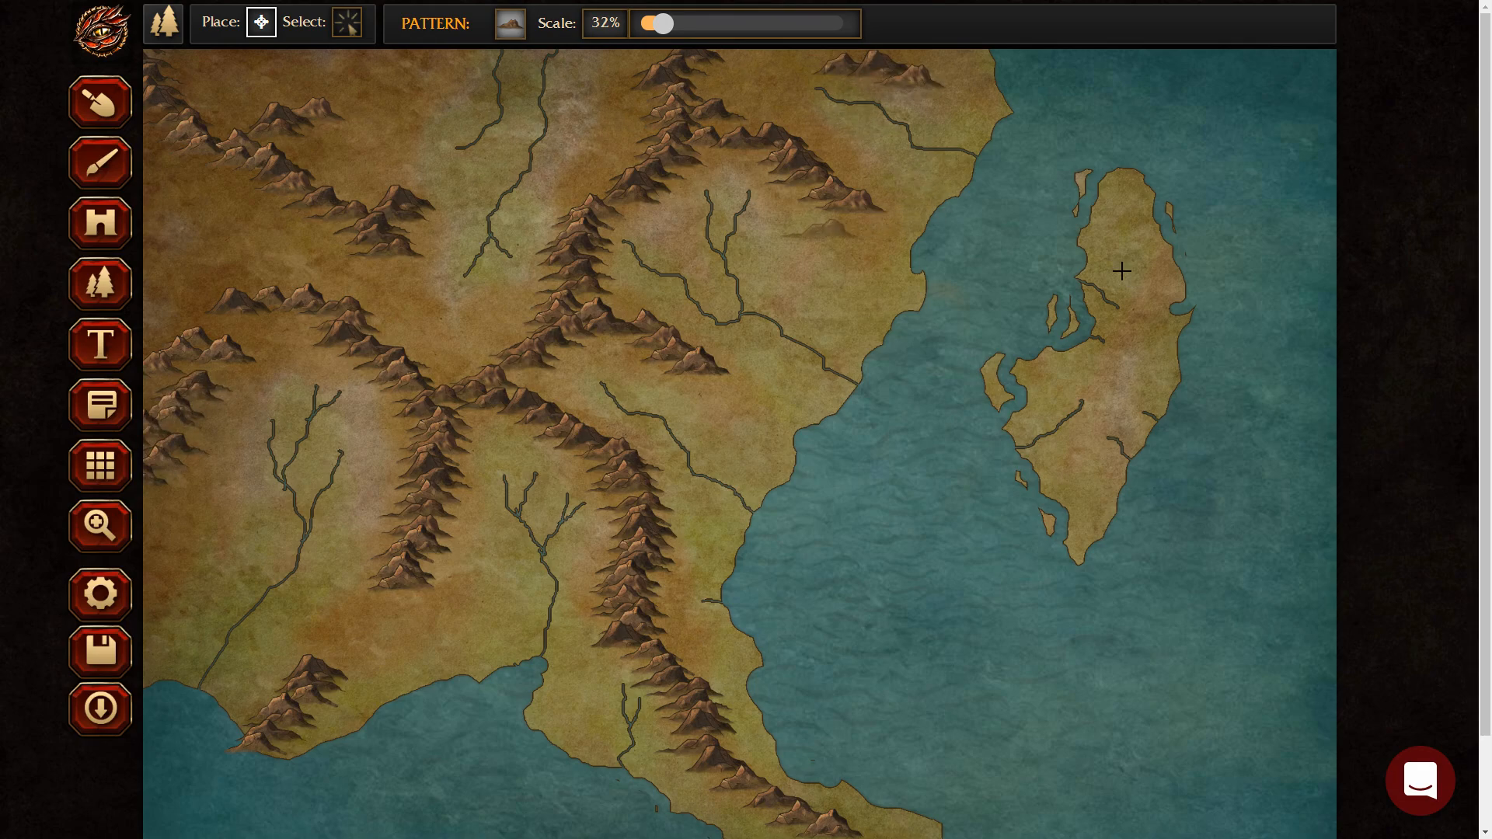
Scatter small mountains across the eastern island and place two near the mainland's eastern coast.
left_click(1116, 370)
left_click(1129, 349)
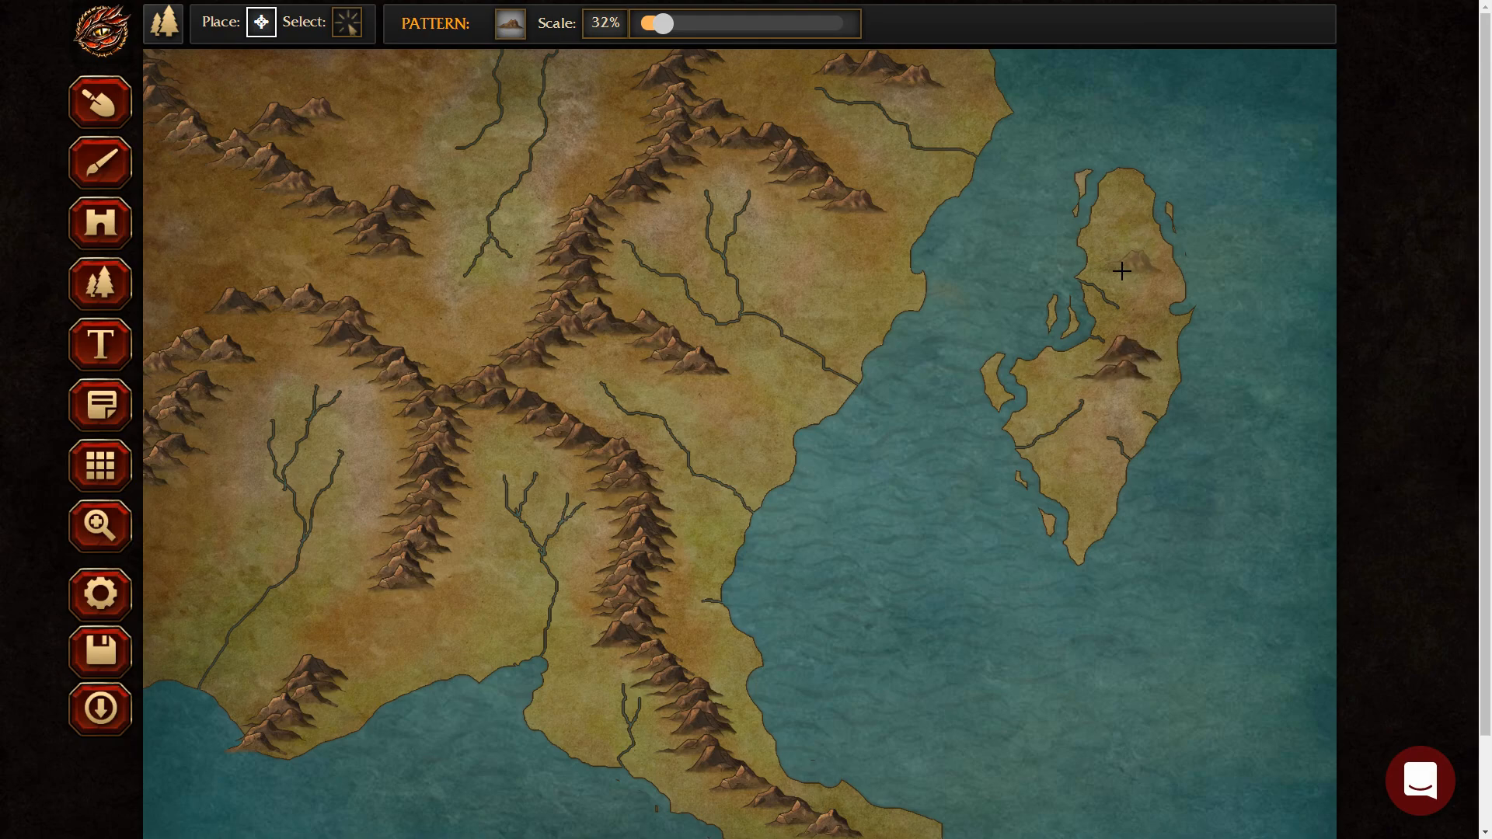
left_click(1138, 259)
left_click(1136, 285)
left_click(1082, 464)
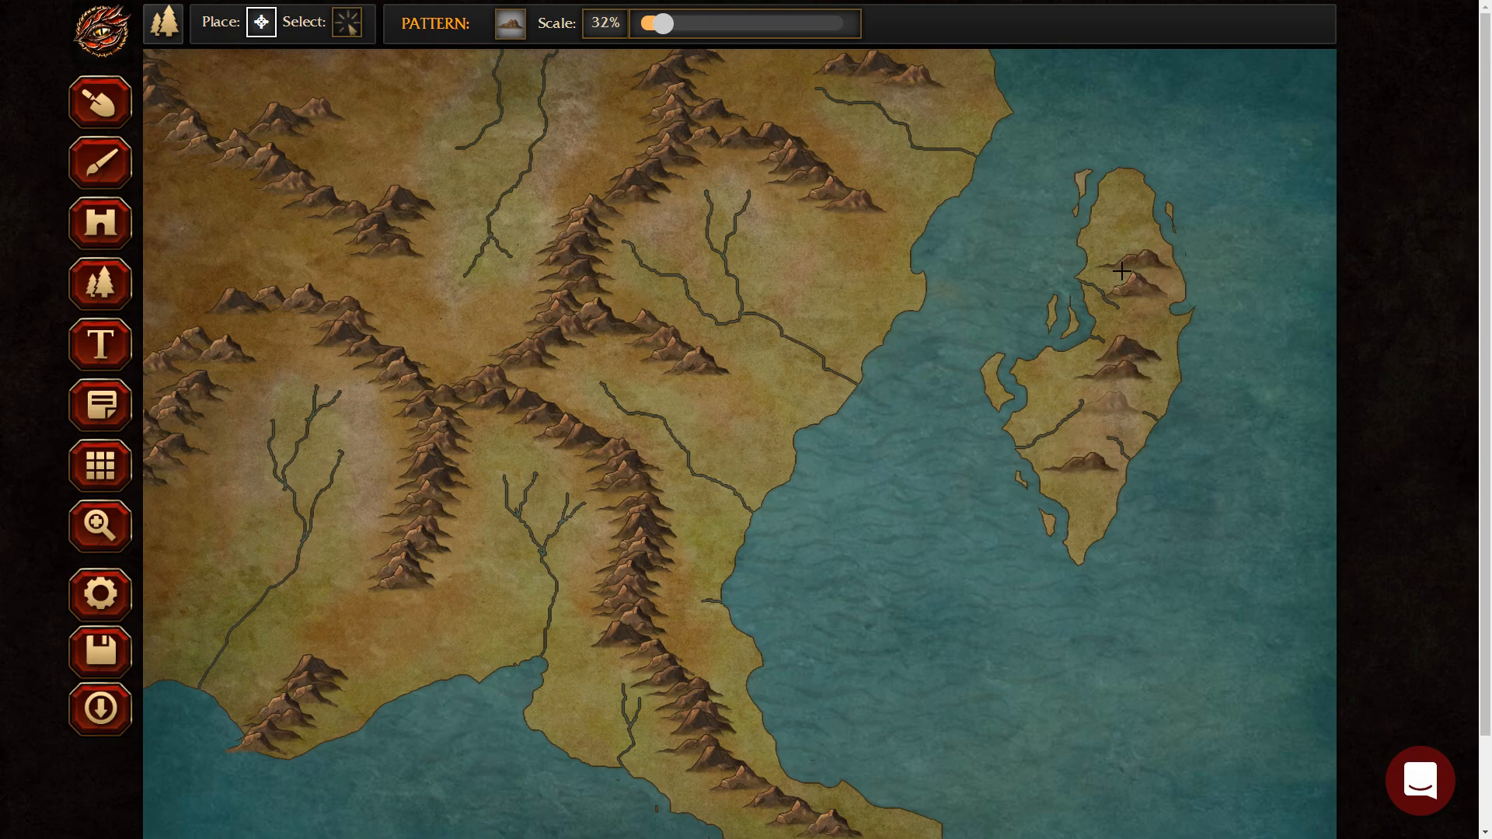
left_click(1126, 386)
left_click(1063, 373)
left_click(1111, 410)
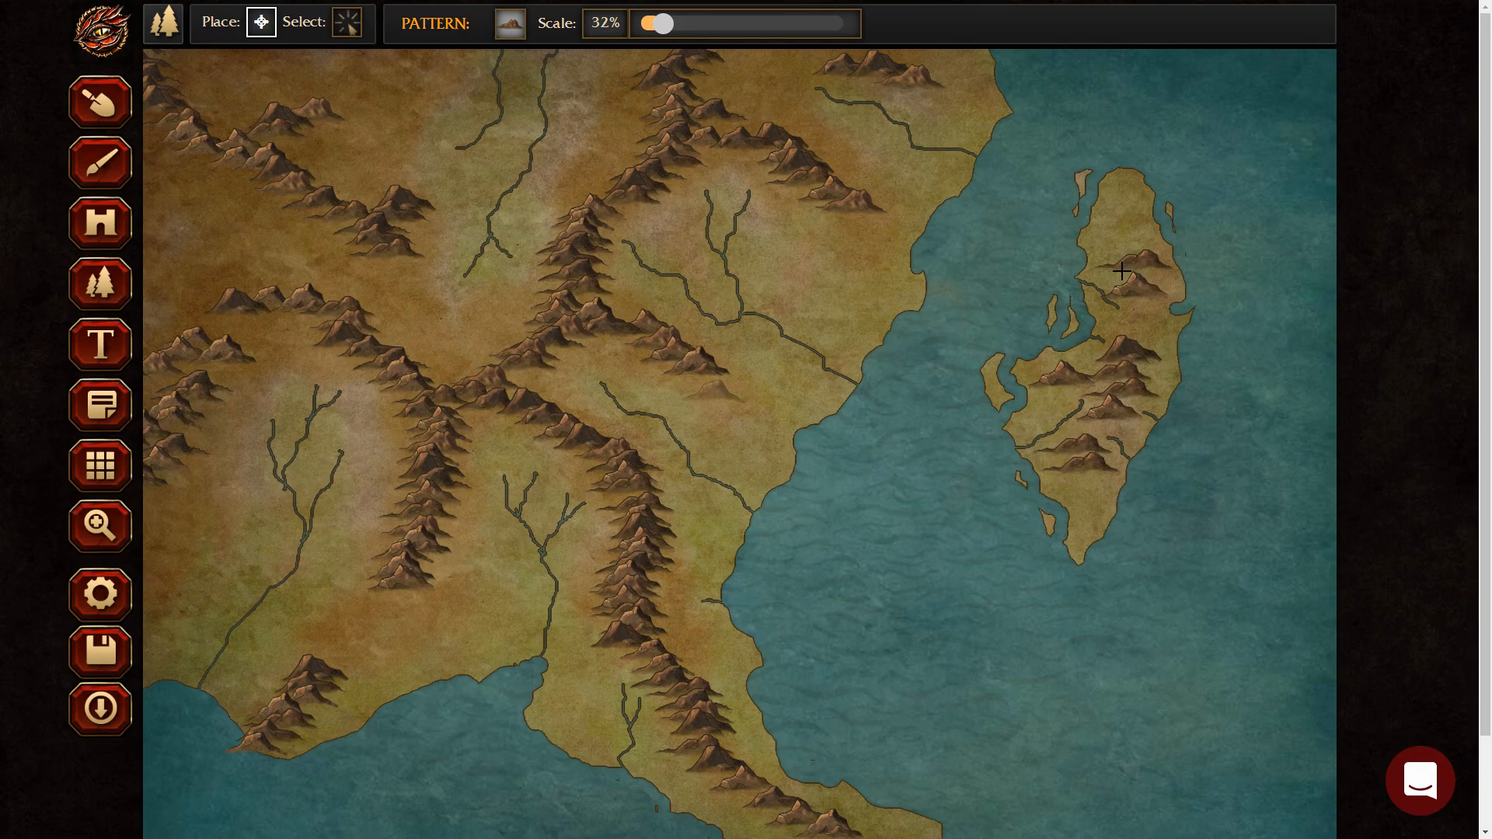
left_click(831, 293)
left_click(857, 270)
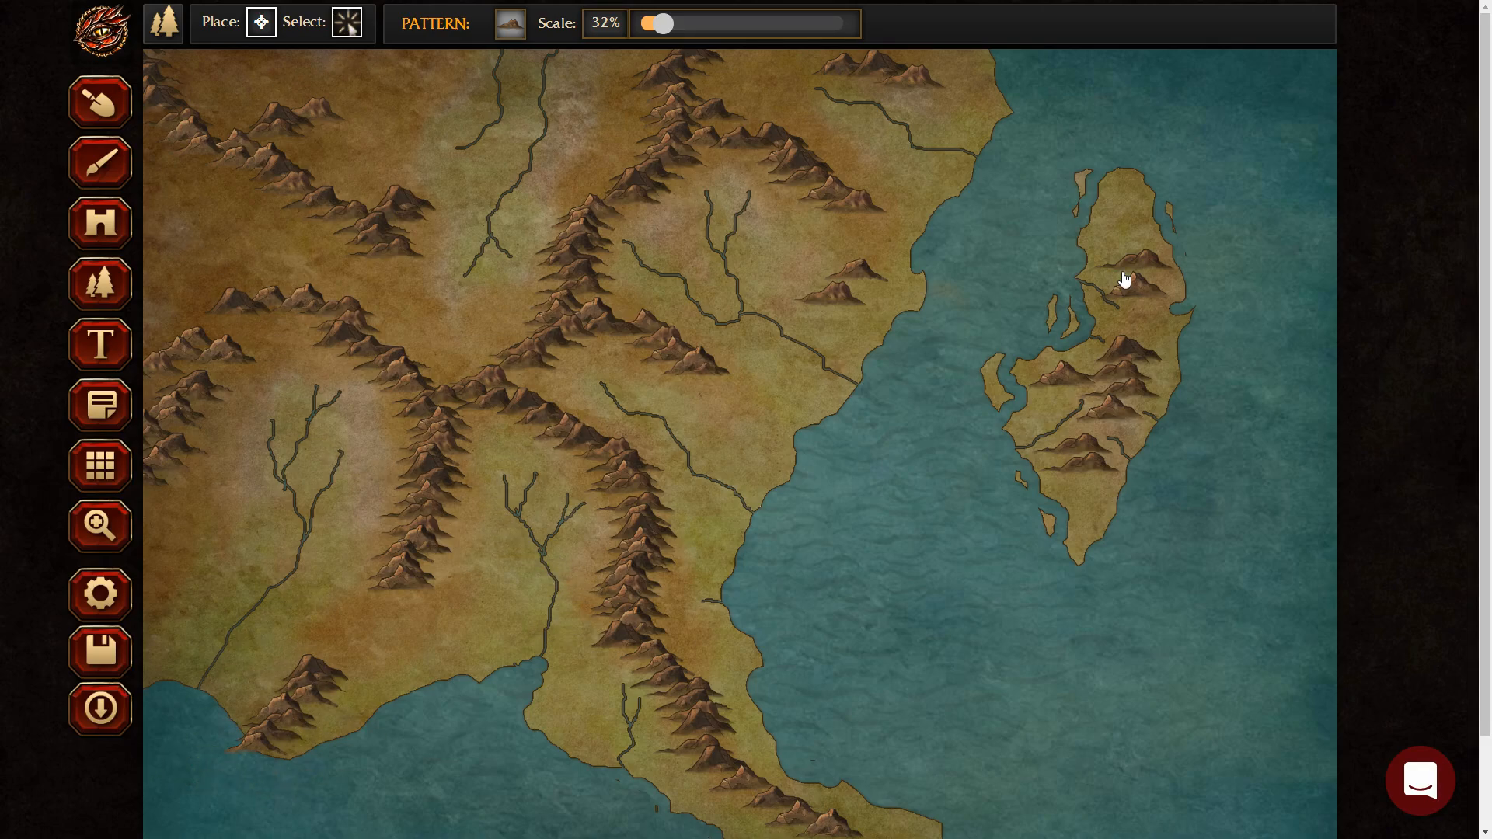
Select the whole mountain cluster on the southwestern cape and move it northeast to the end of the southern spur.
left_click(347, 24)
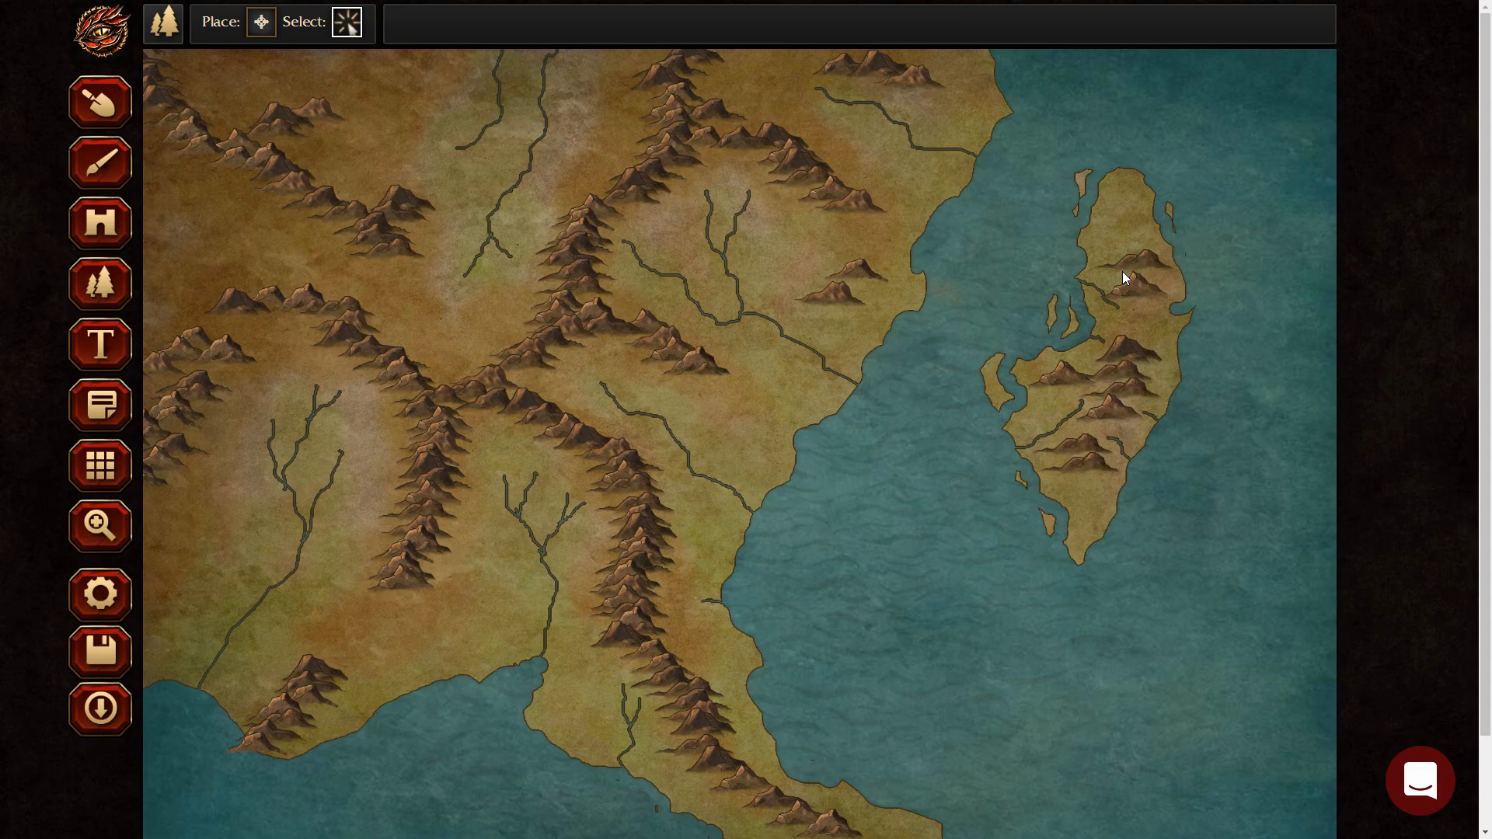
left_click_drag(207, 613, 485, 784)
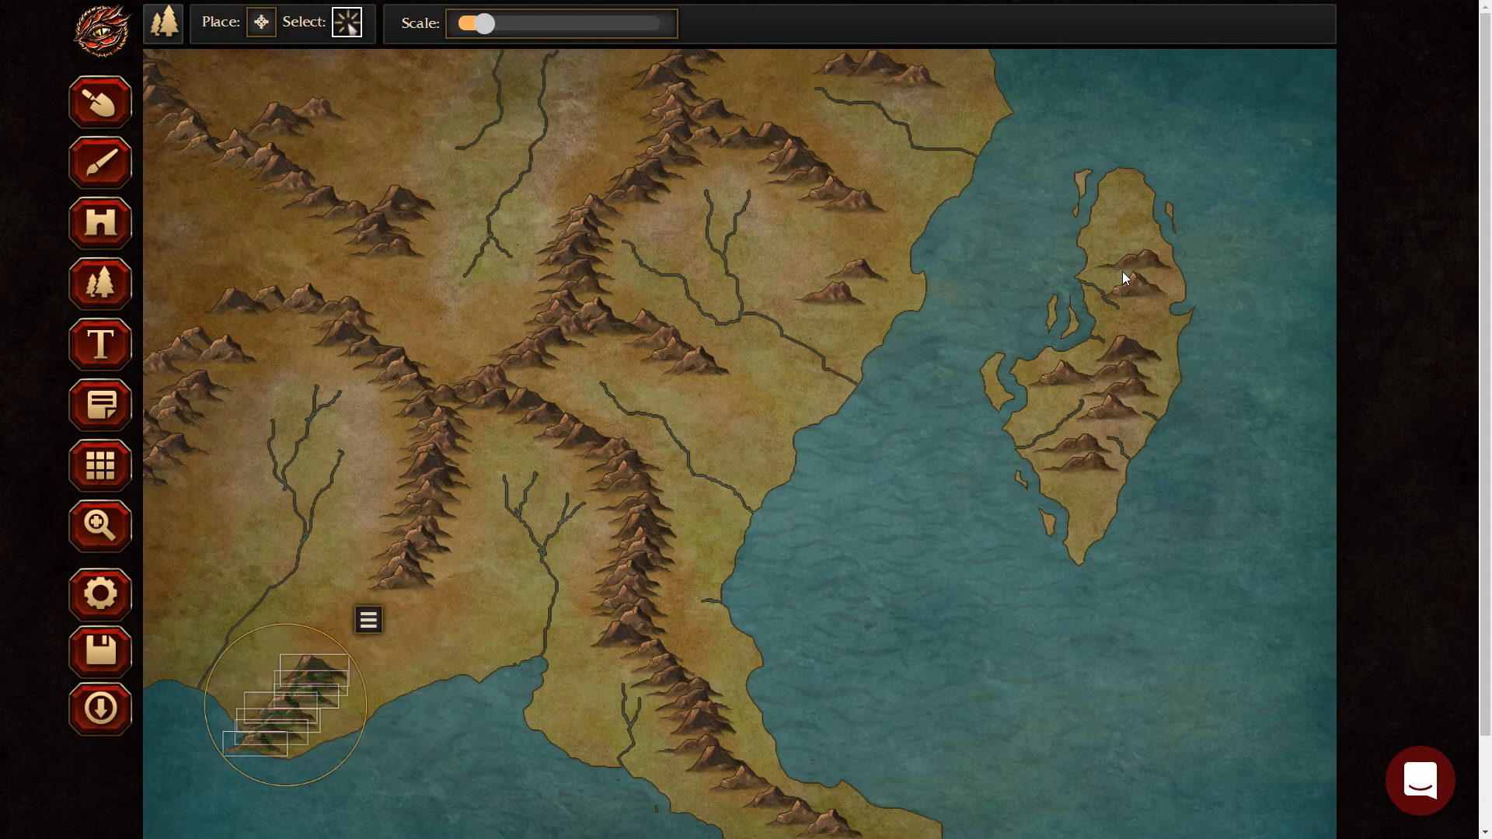
left_click(368, 619)
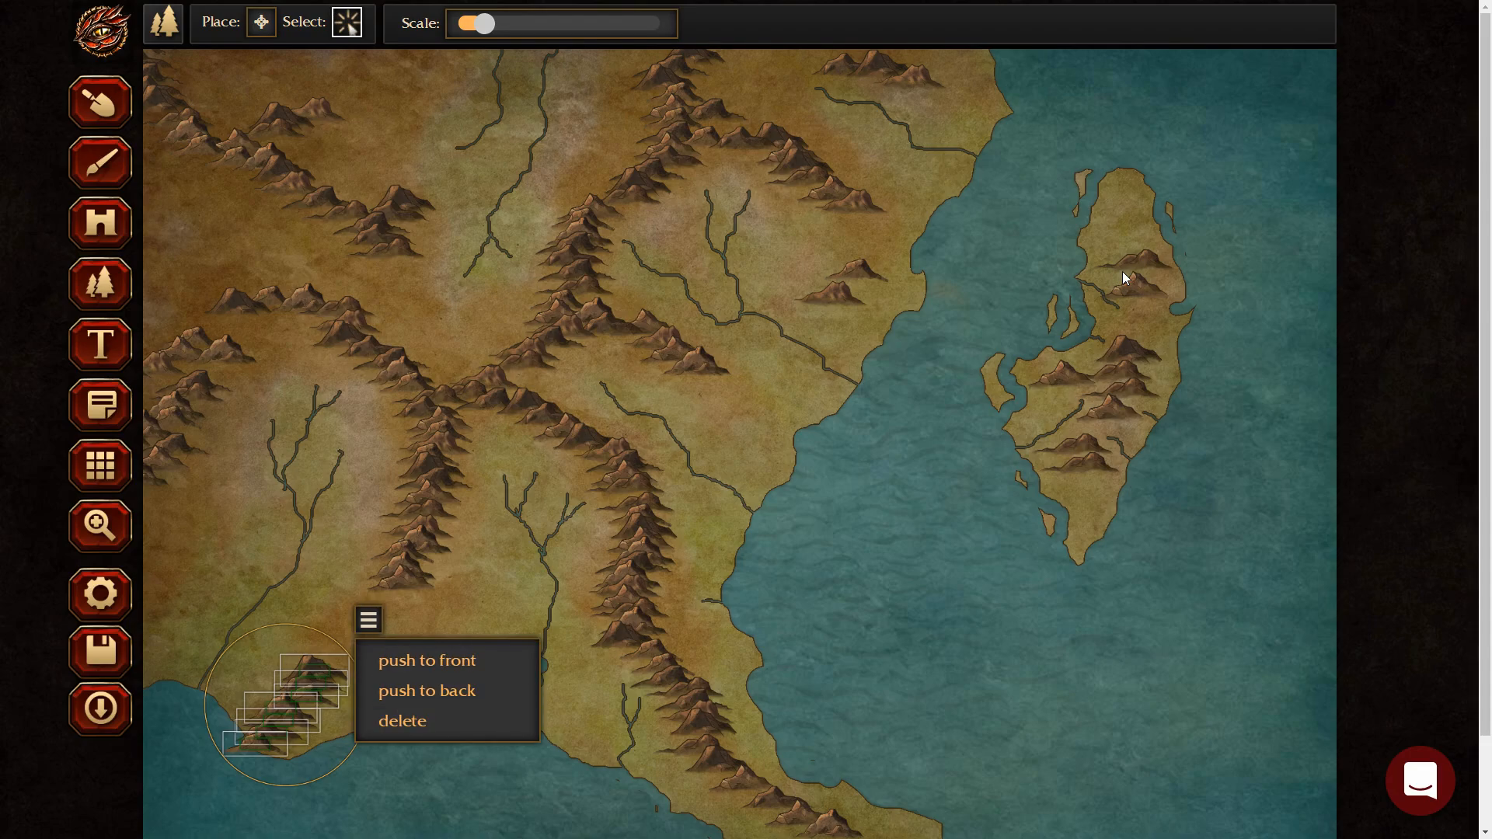
left_click(602, 691)
left_click_drag(203, 651, 409, 757)
left_click(369, 620)
left_click_drag(286, 703, 381, 638)
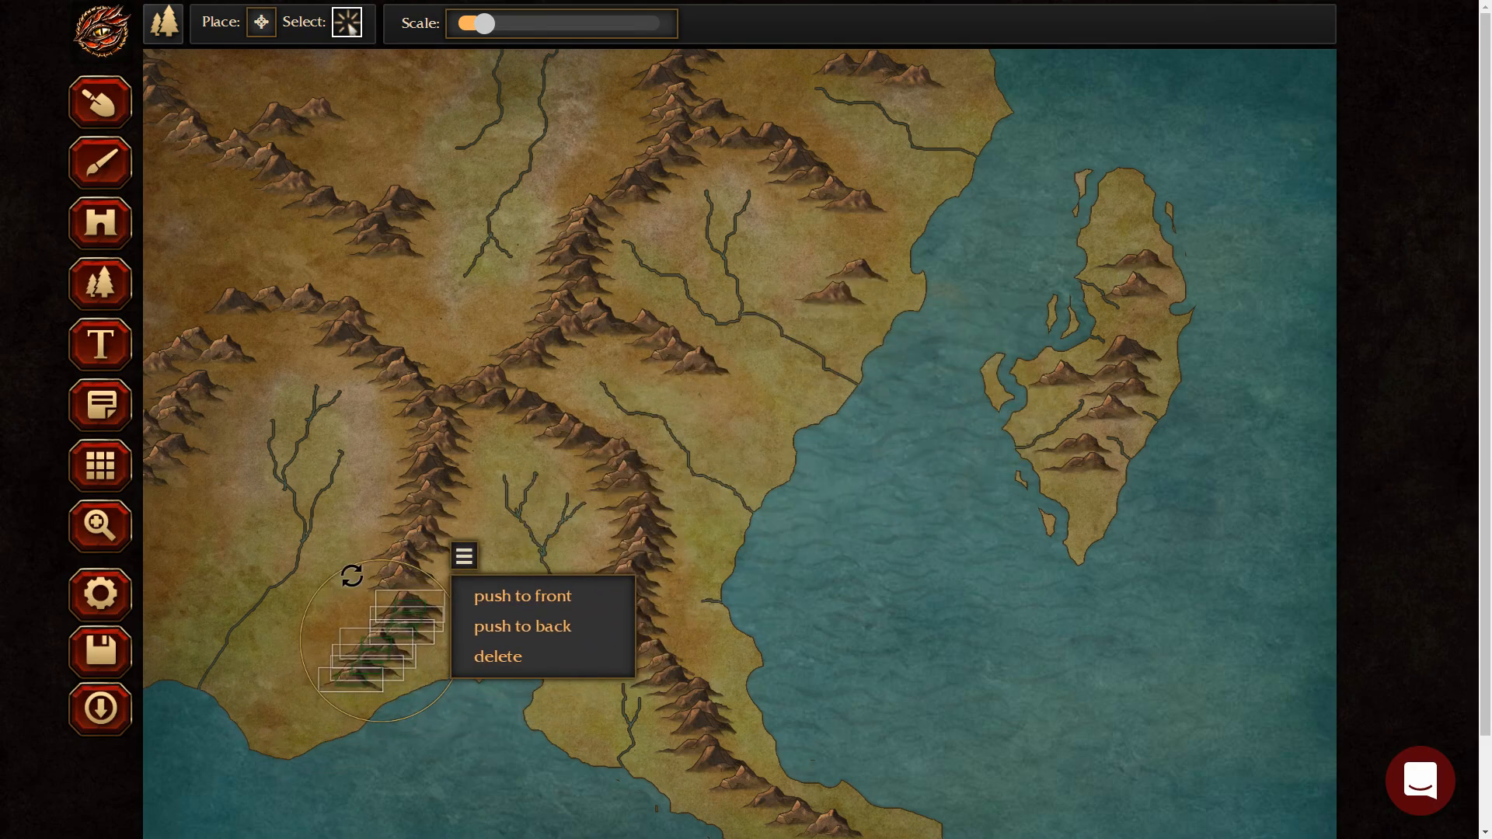
Select several mountains of the relocated cluster, move them west away from the spur and delete them.
scroll(738, 419, "down", 1)
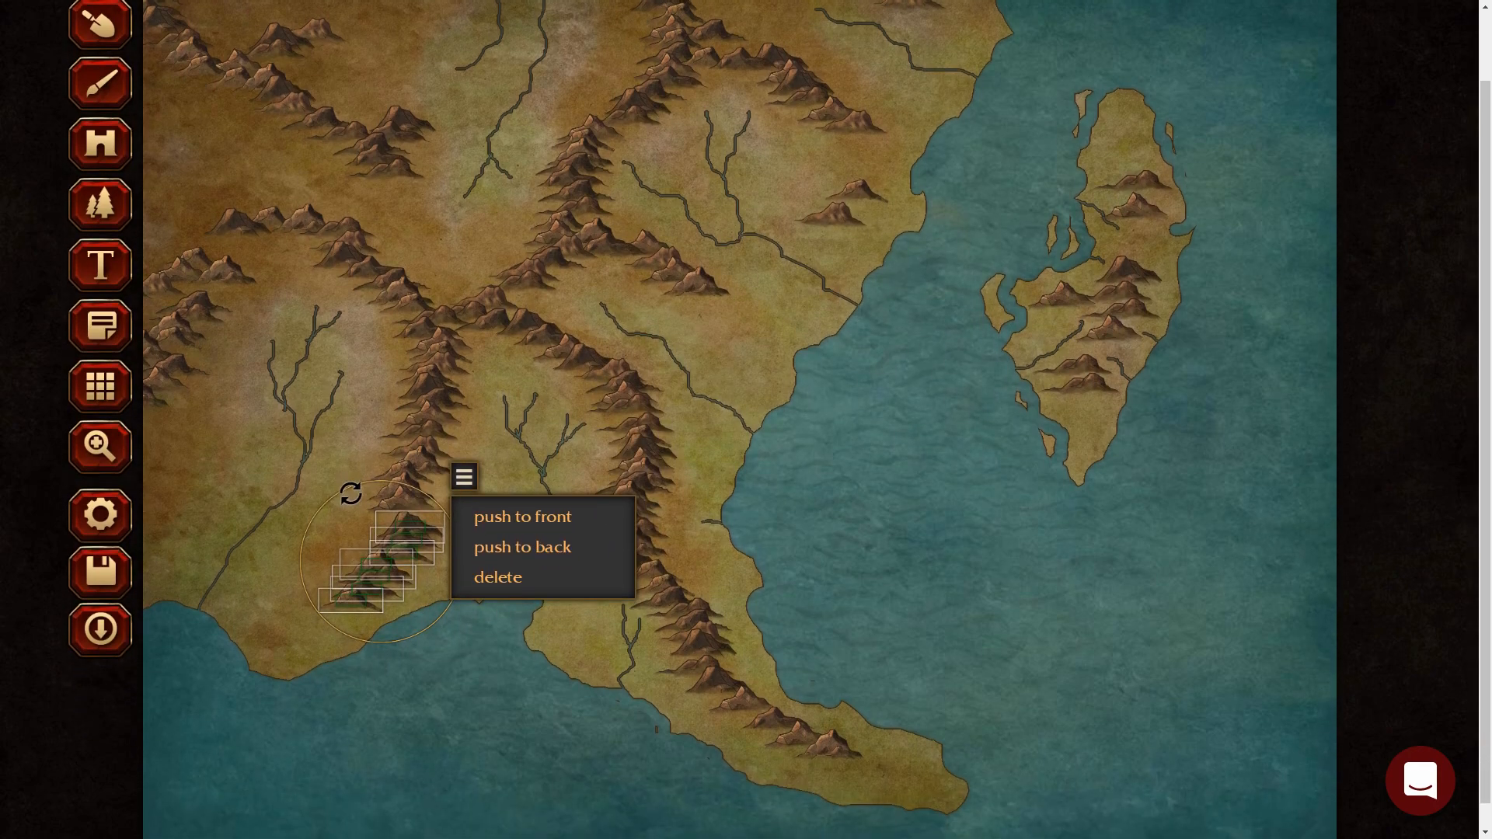
scroll(338, 506, "down", 1)
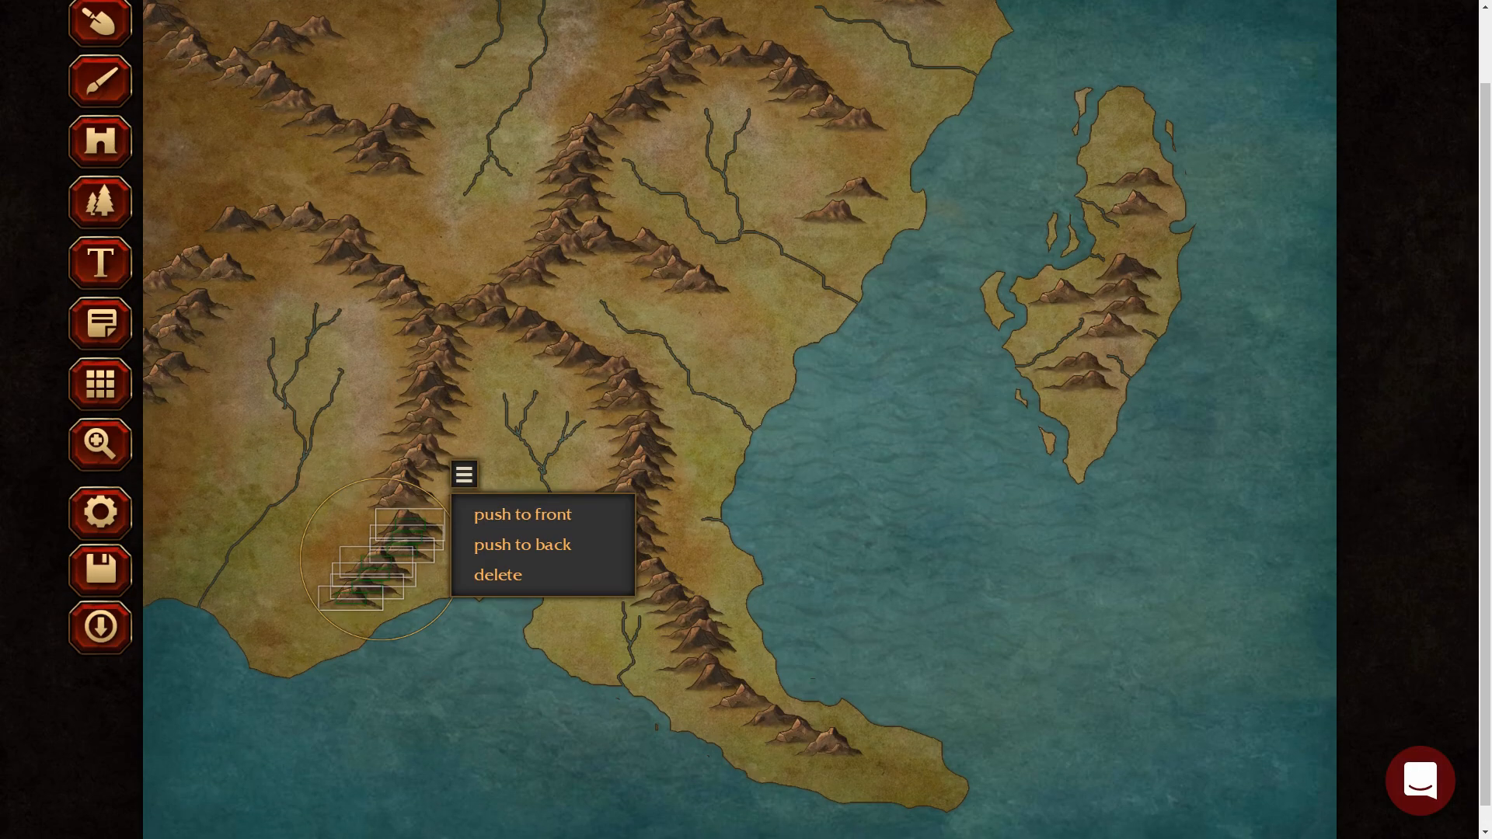
left_click(464, 474)
left_click(401, 482)
left_click_drag(404, 467, 312, 528)
left_click(375, 505)
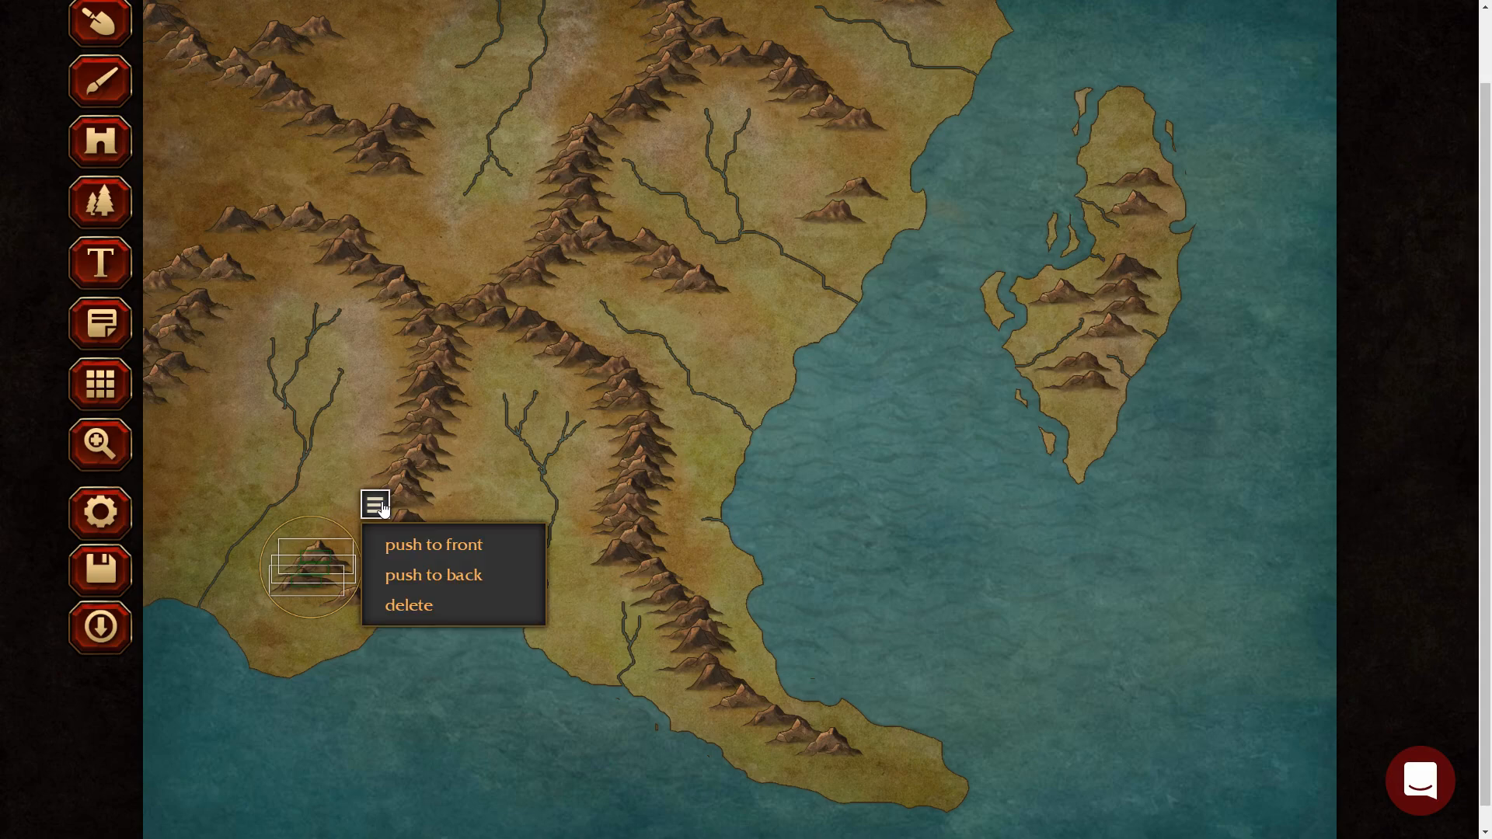
left_click(436, 605)
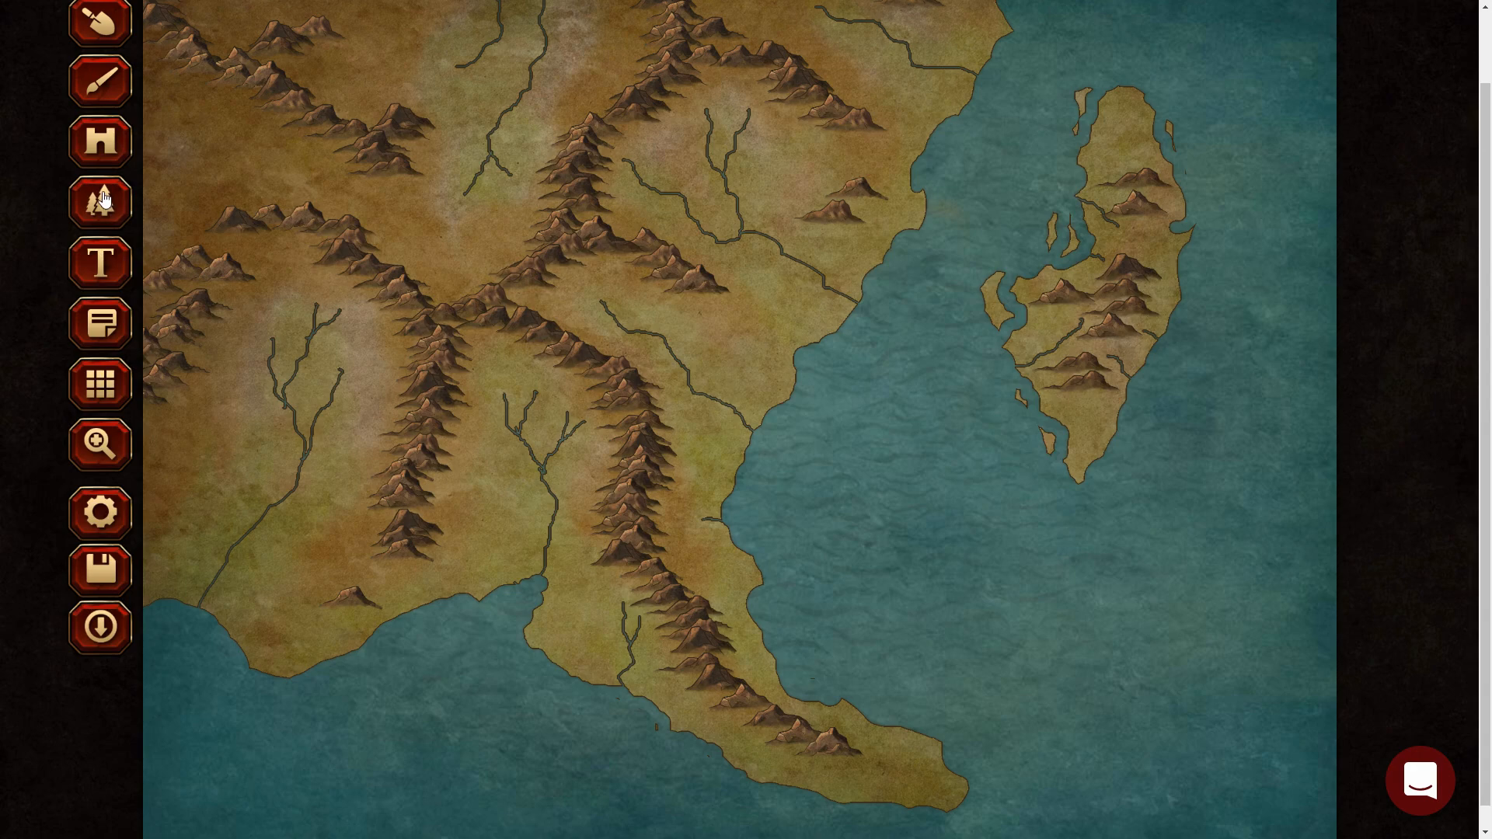
Choose the Crystals Red pattern and place several crystals along the eastern side of the central mountain range.
scroll(622, 231, "up", 2)
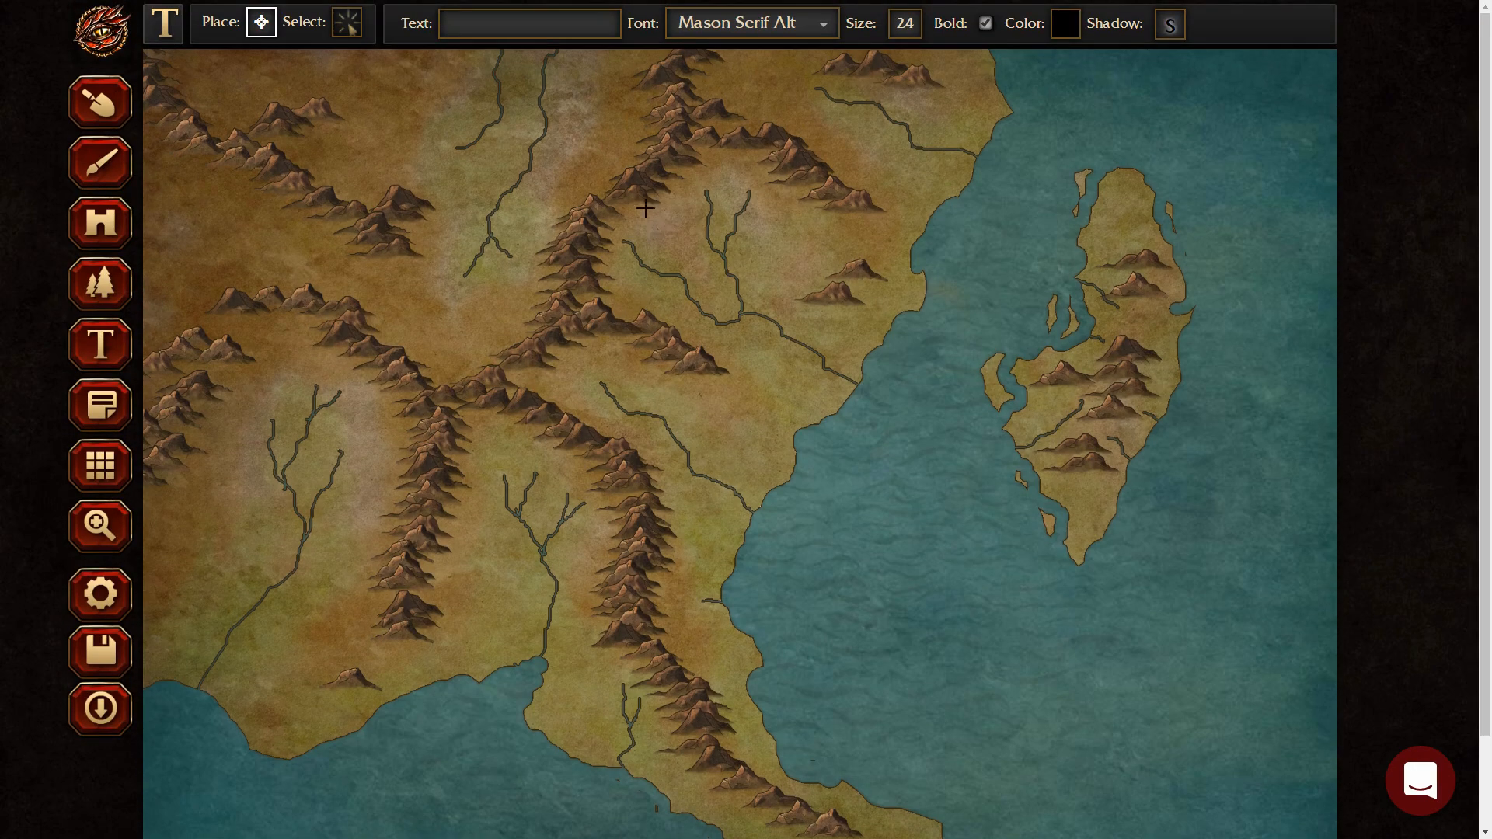
left_click(347, 23)
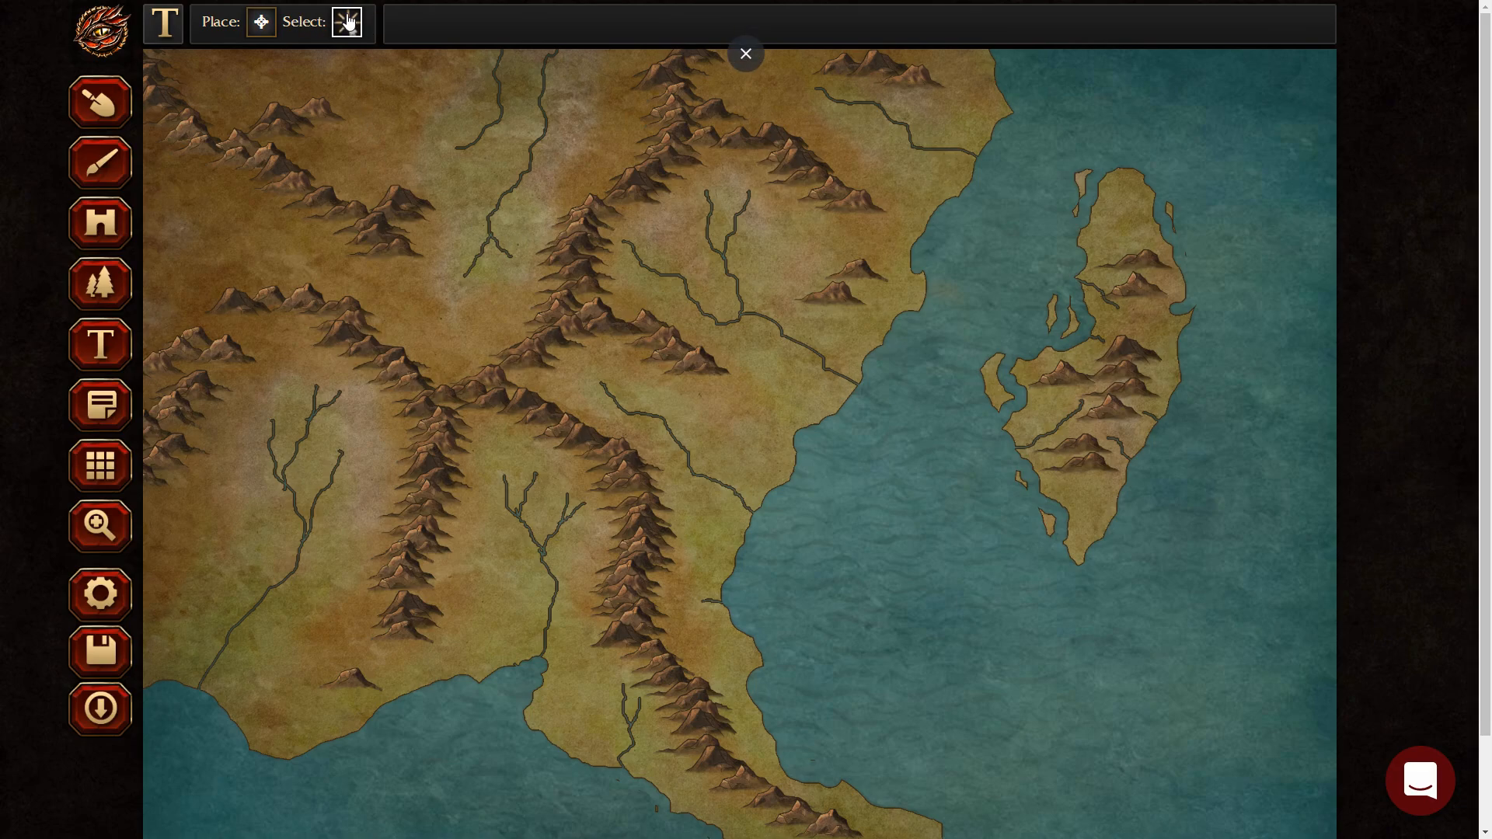
left_click(94, 289)
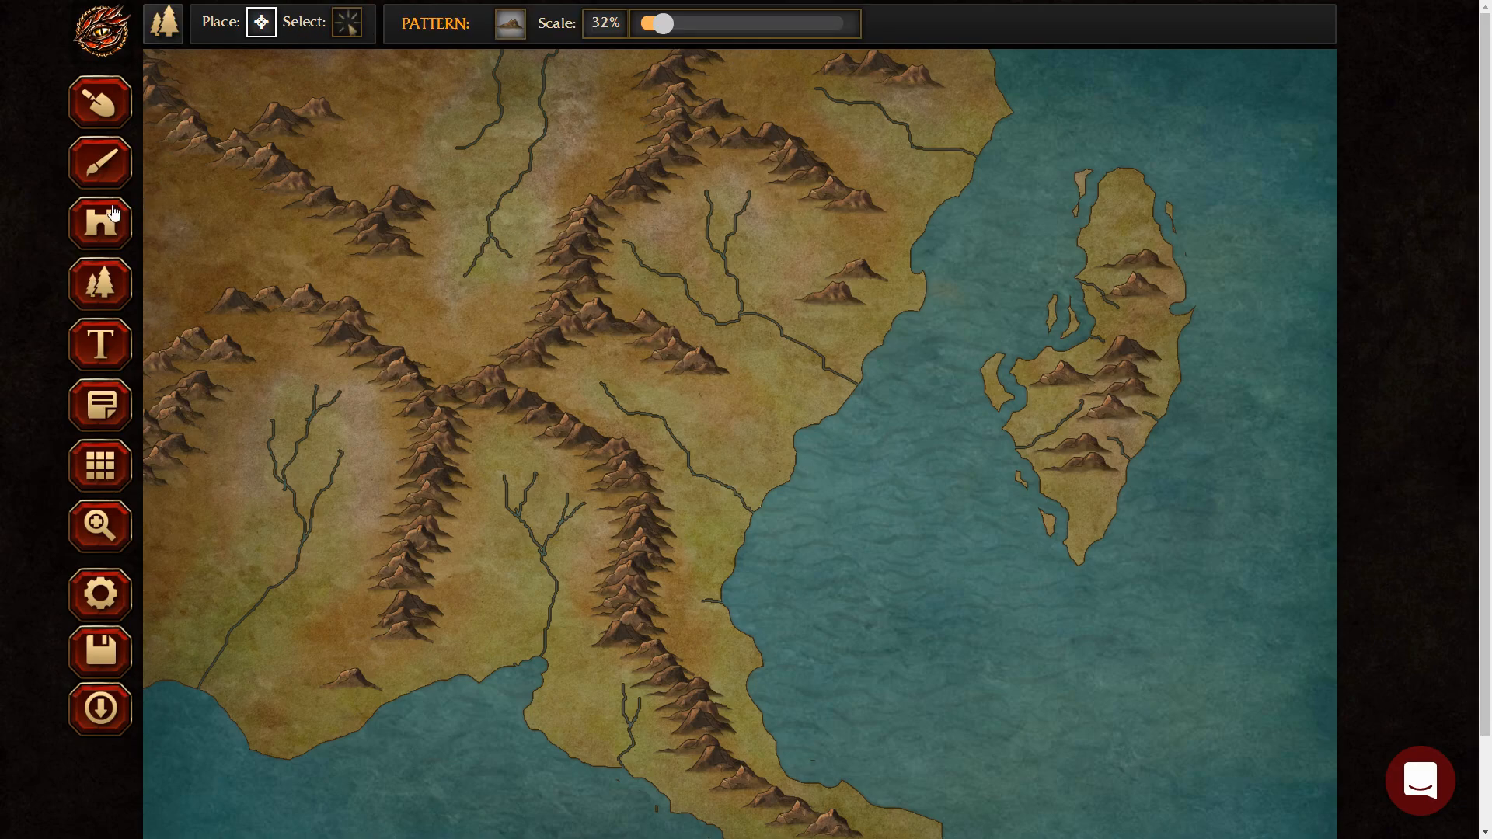
left_click(515, 27)
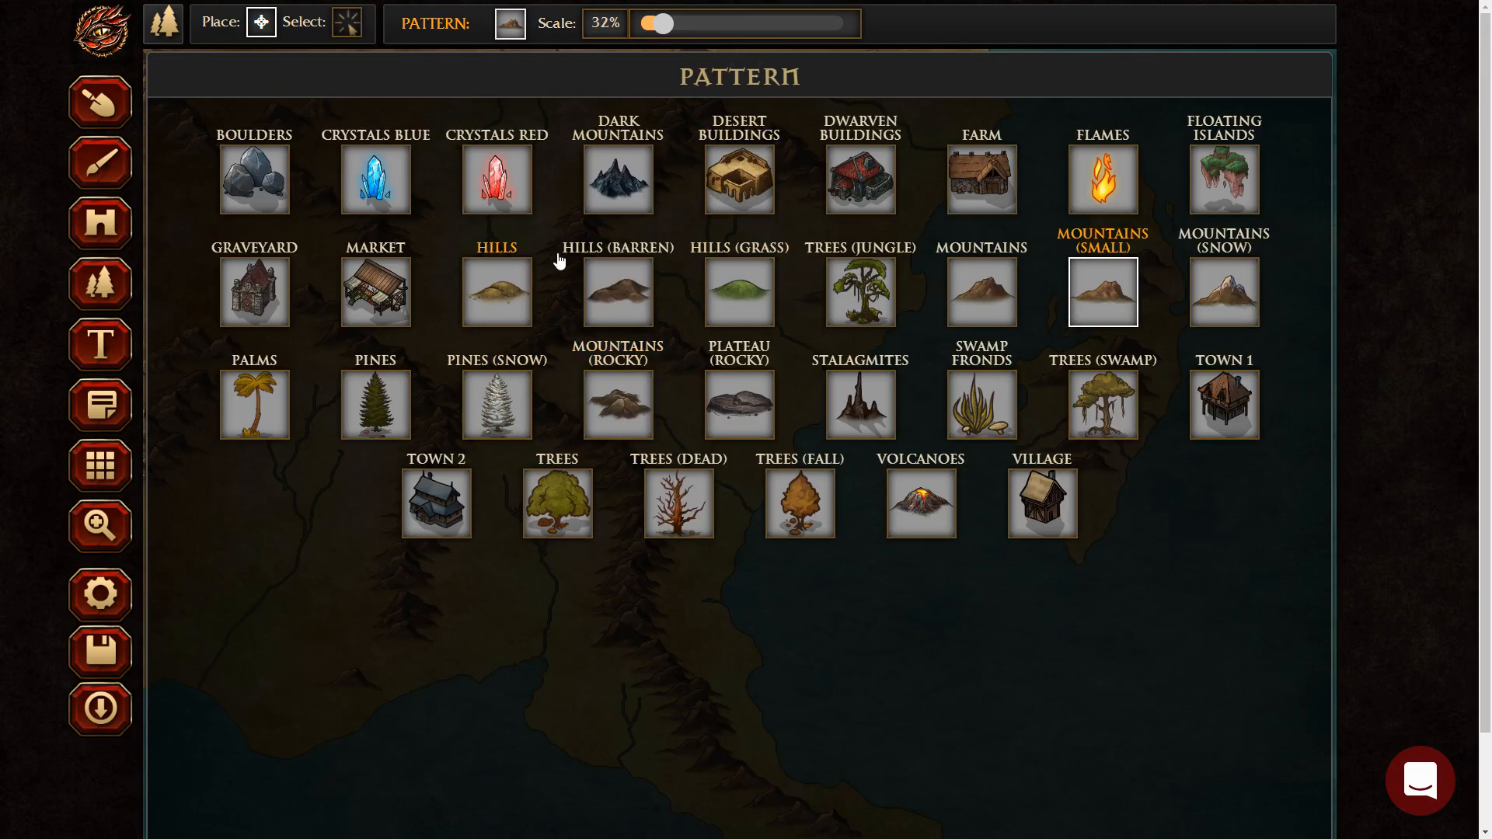
left_click(498, 180)
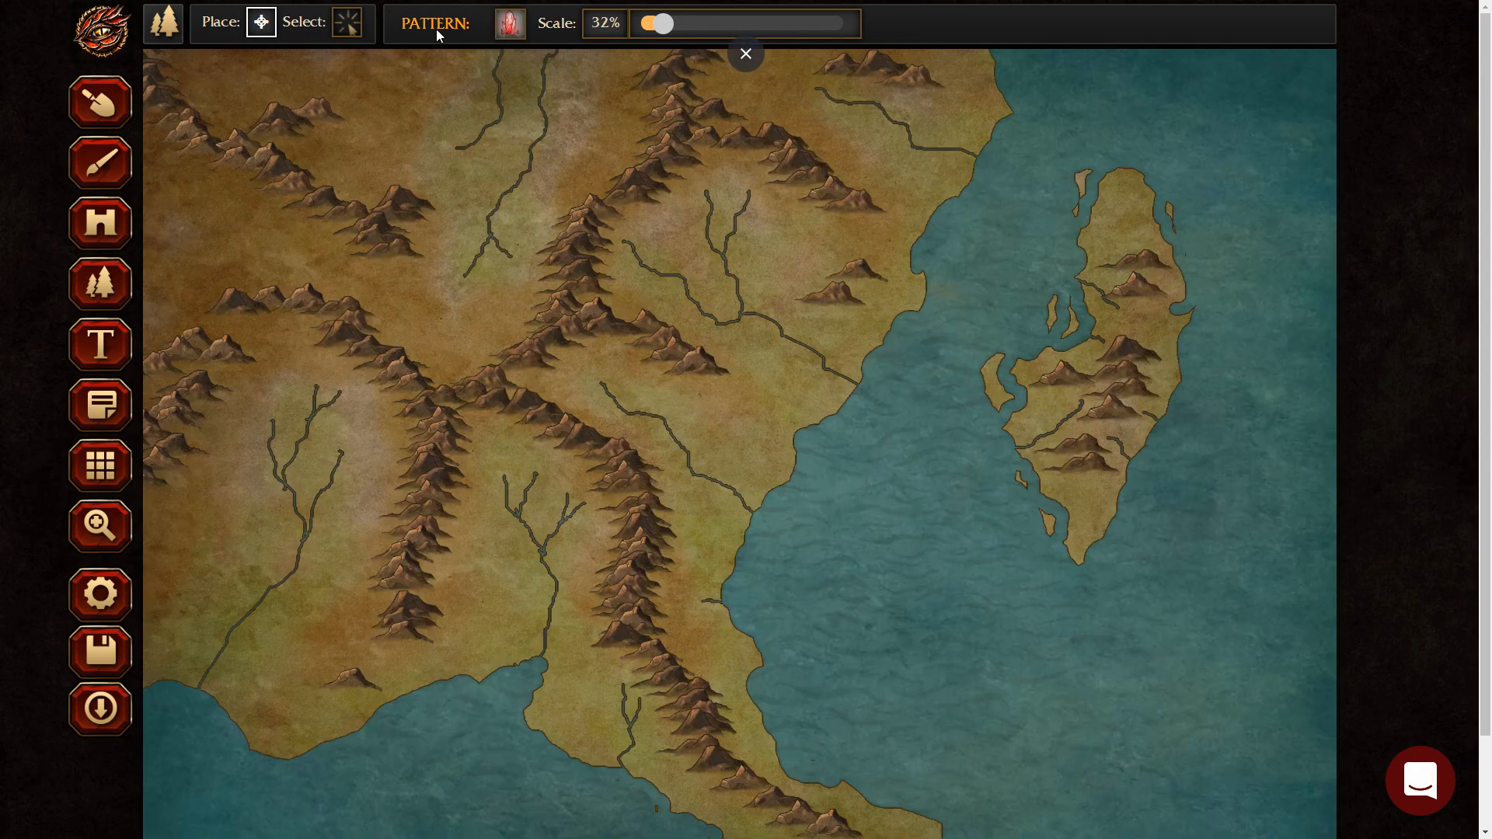
left_click(583, 340)
left_click(630, 342)
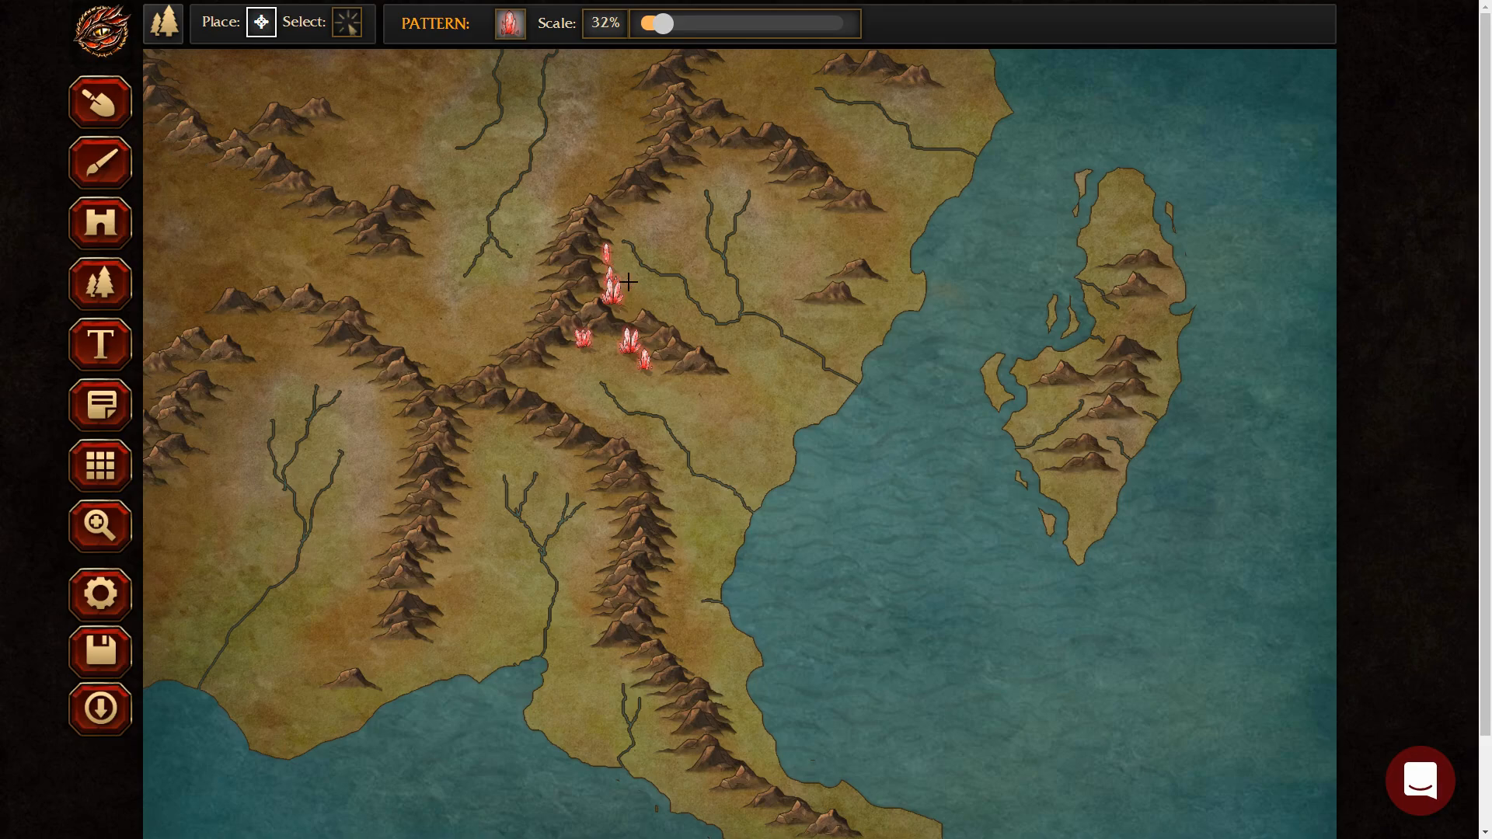
Select the largest red crystal cluster below the two small crystals and move it slightly south onto the mountains.
key("ctrl+plus")
key("ctrl+plus")
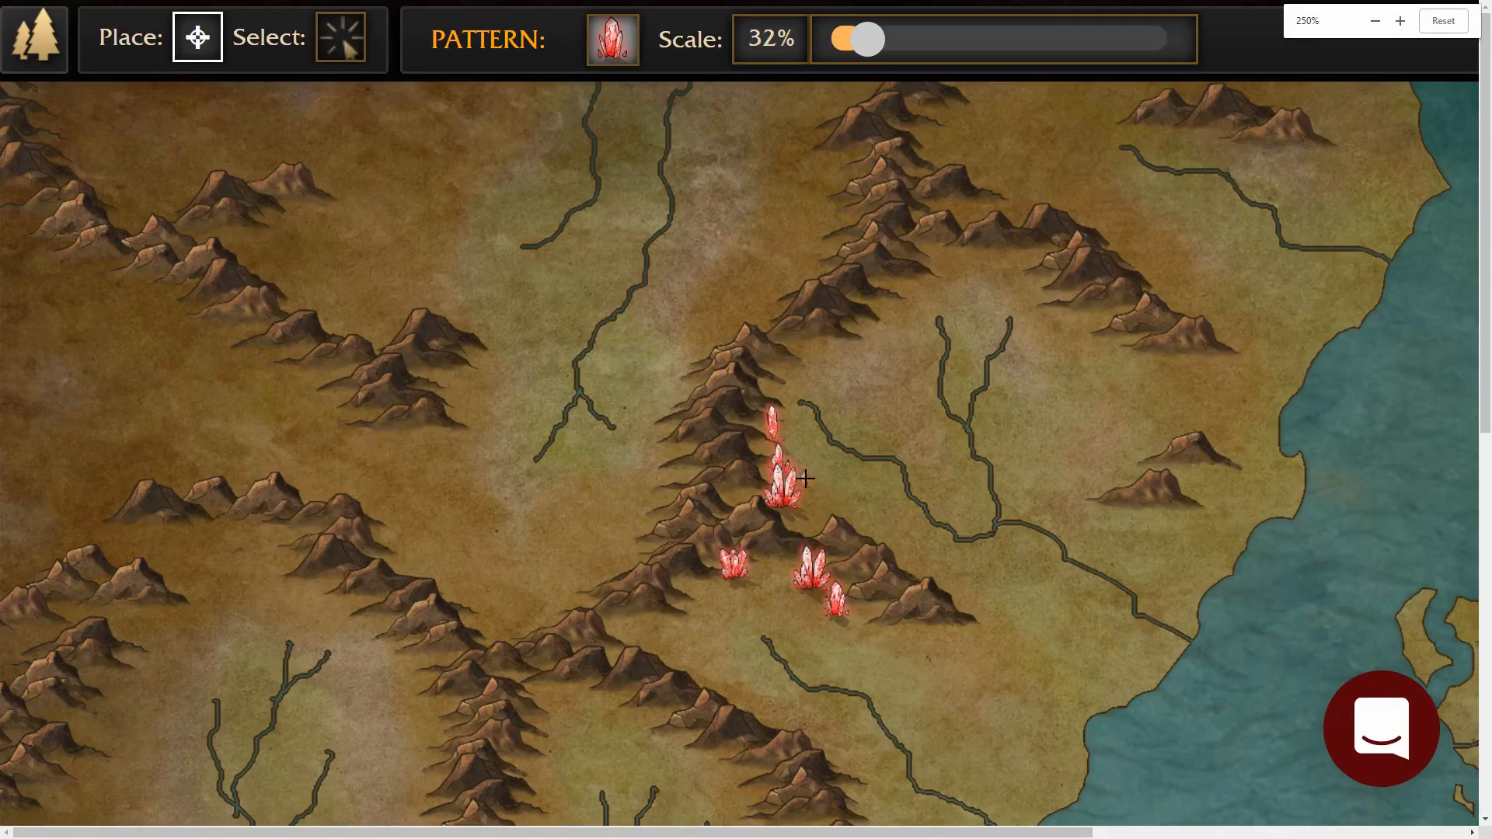
left_click(348, 52)
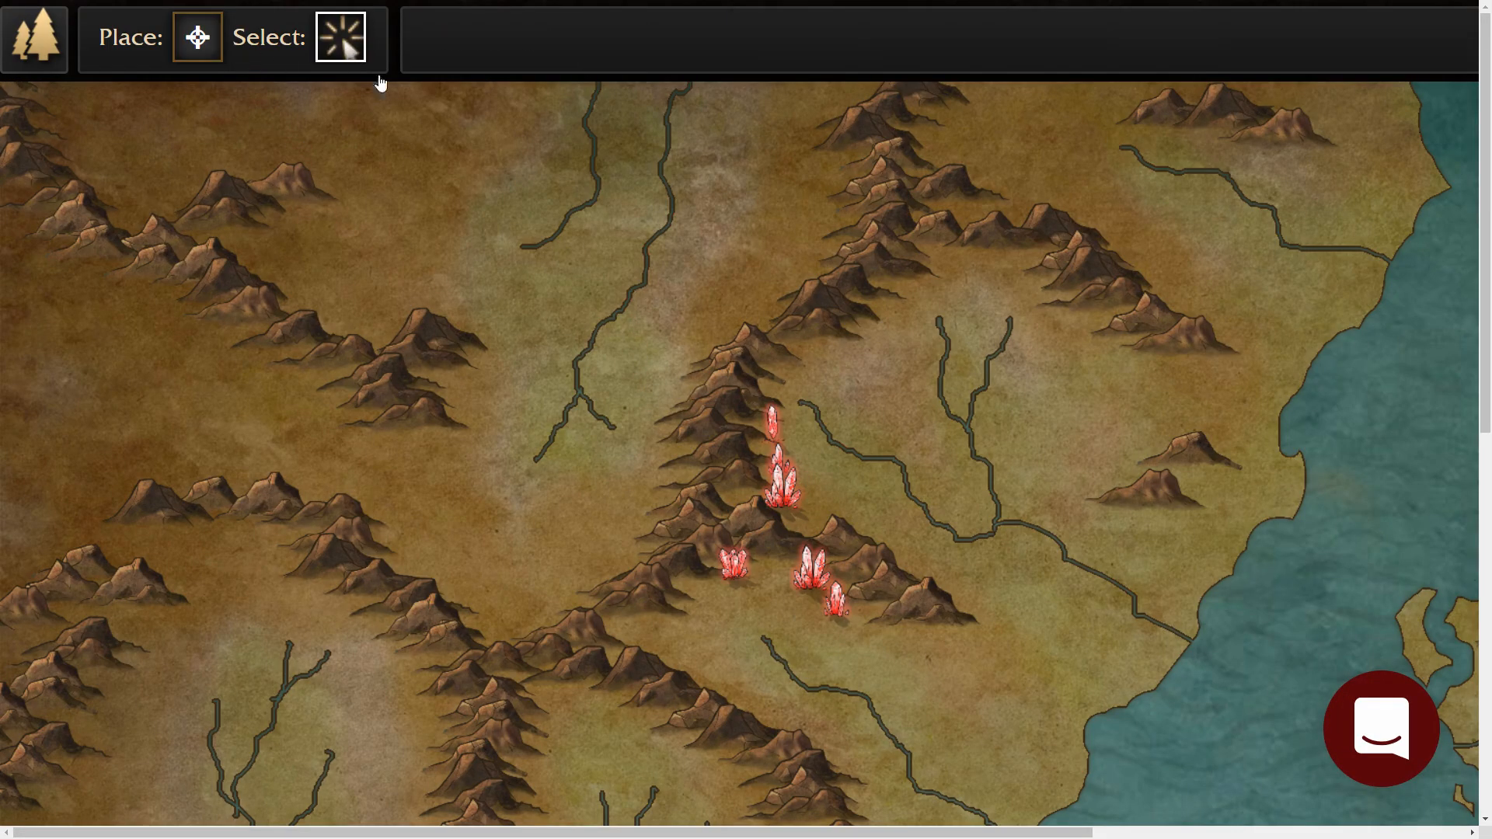
left_click(767, 499)
left_click(830, 490)
left_click(794, 495)
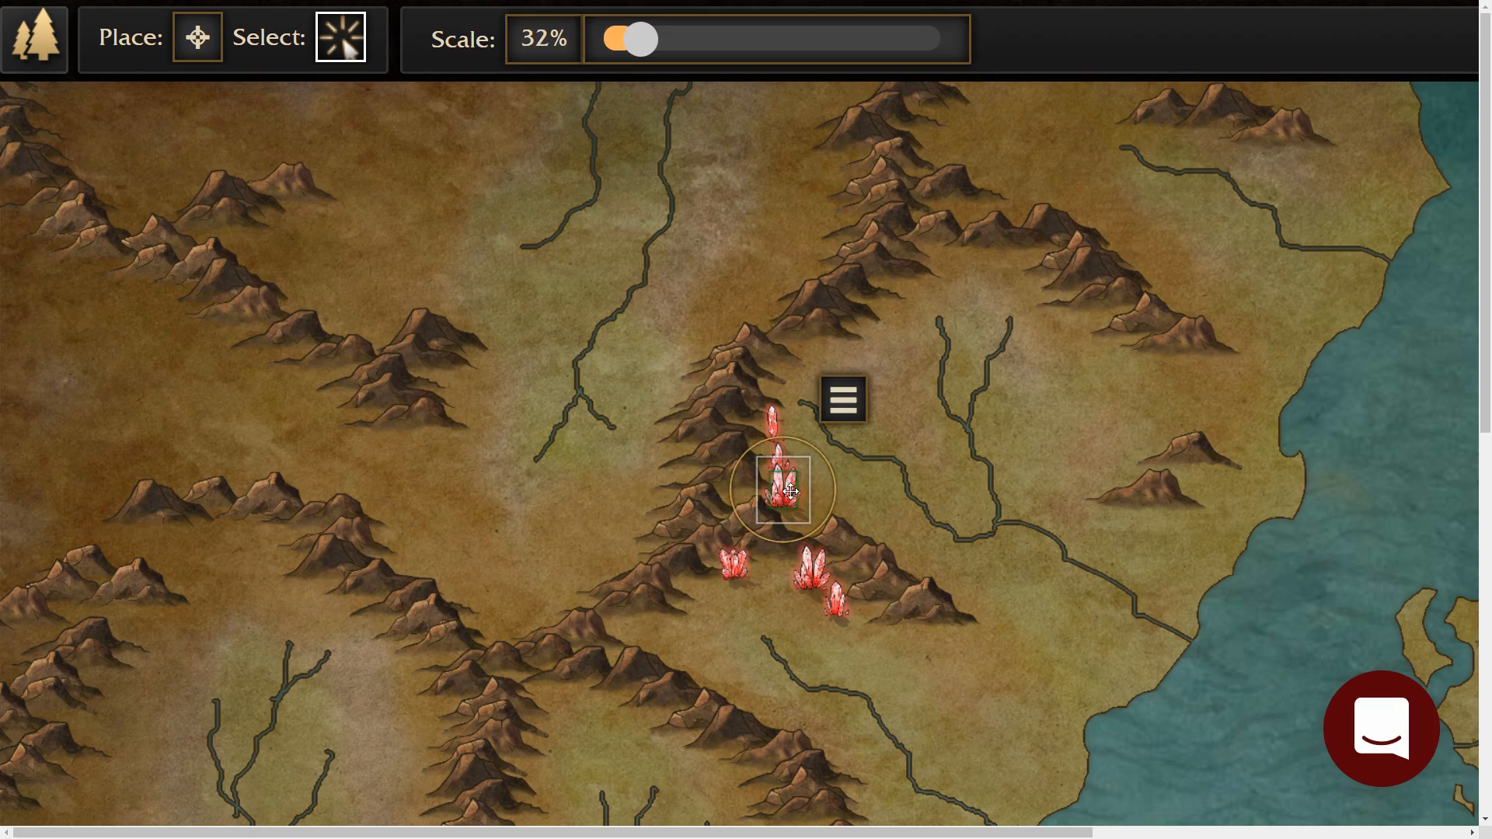
mouse_move(791, 491)
left_mouse_down()
mouse_move(787, 505)
mouse_move(811, 486)
mouse_move(783, 513)
left_mouse_up()
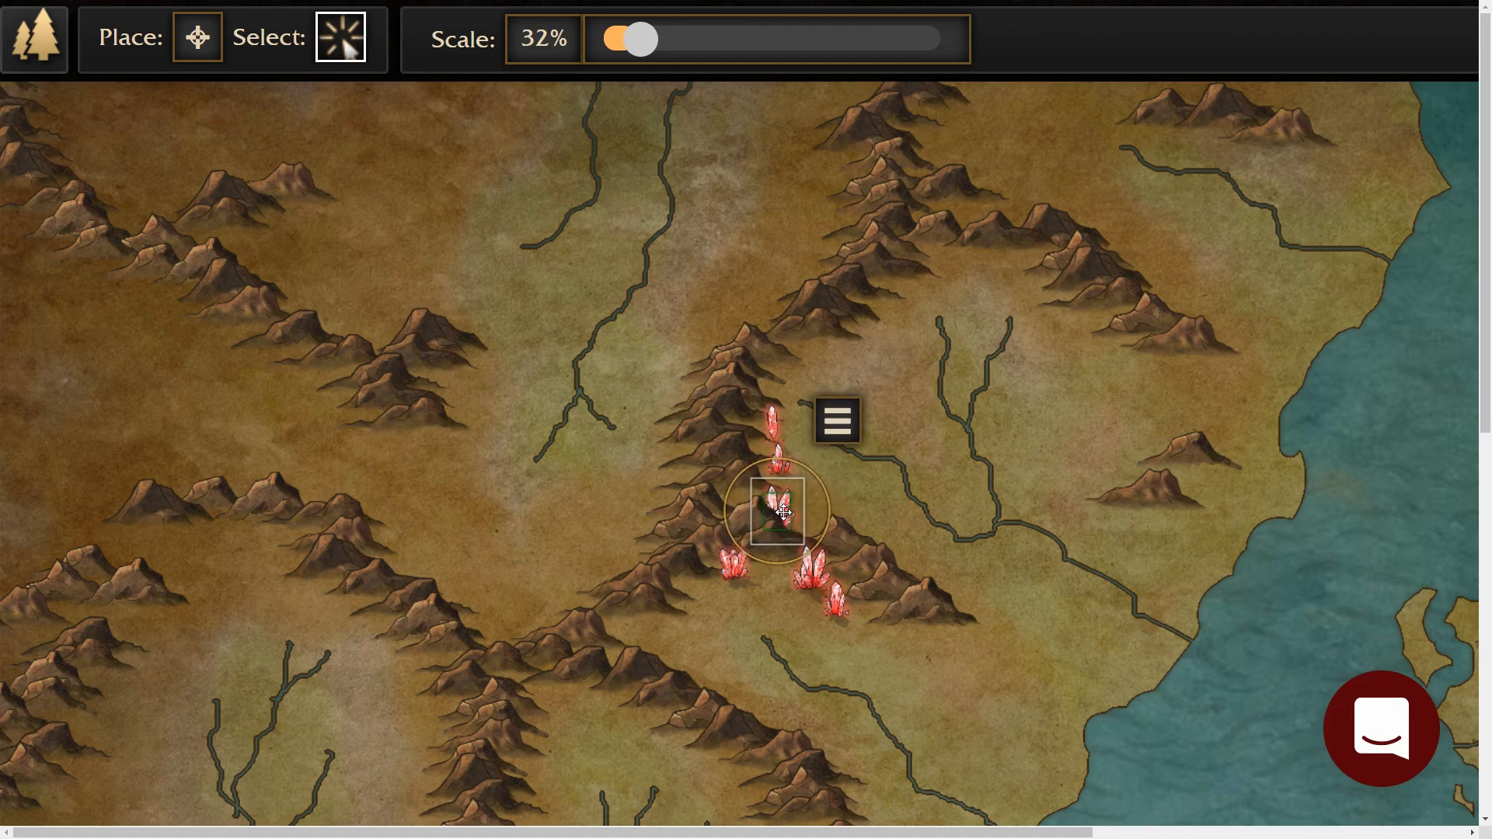
Push the selected red crystal cluster to the front and nudge it into place on the mountain slope.
left_click(837, 420)
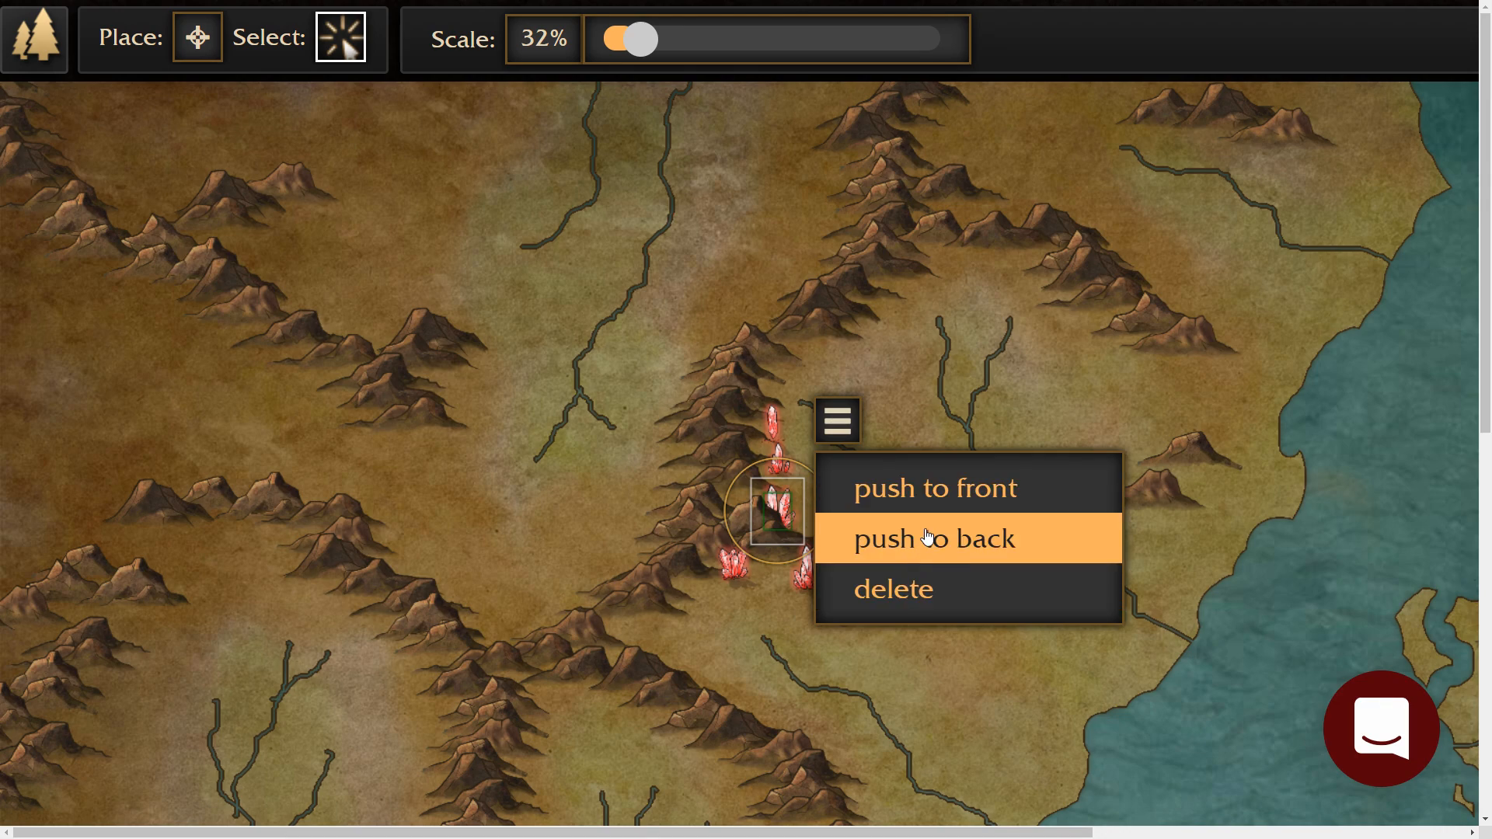
left_click(954, 489)
mouse_move(777, 513)
left_mouse_down()
mouse_move(752, 524)
mouse_move(849, 516)
mouse_move(699, 533)
mouse_move(810, 503)
mouse_move(723, 548)
mouse_move(789, 575)
mouse_move(892, 560)
mouse_move(825, 327)
mouse_move(781, 358)
mouse_move(709, 477)
mouse_move(779, 534)
left_mouse_up()
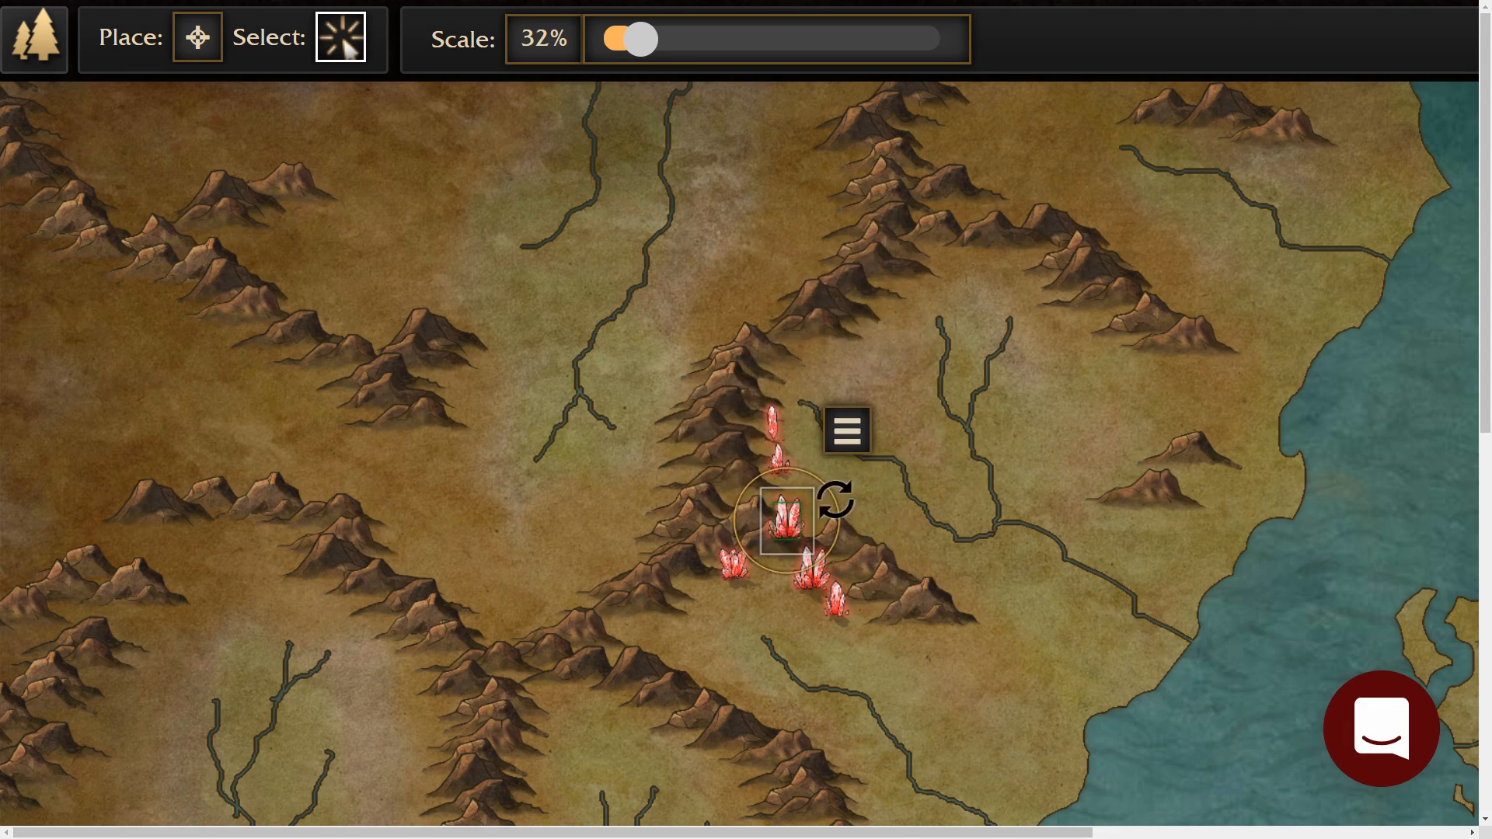
left_click(987, 407)
key("ctrl+minus")
key("ctrl+minus")
key("ctrl+minus")
key("ctrl+minus")
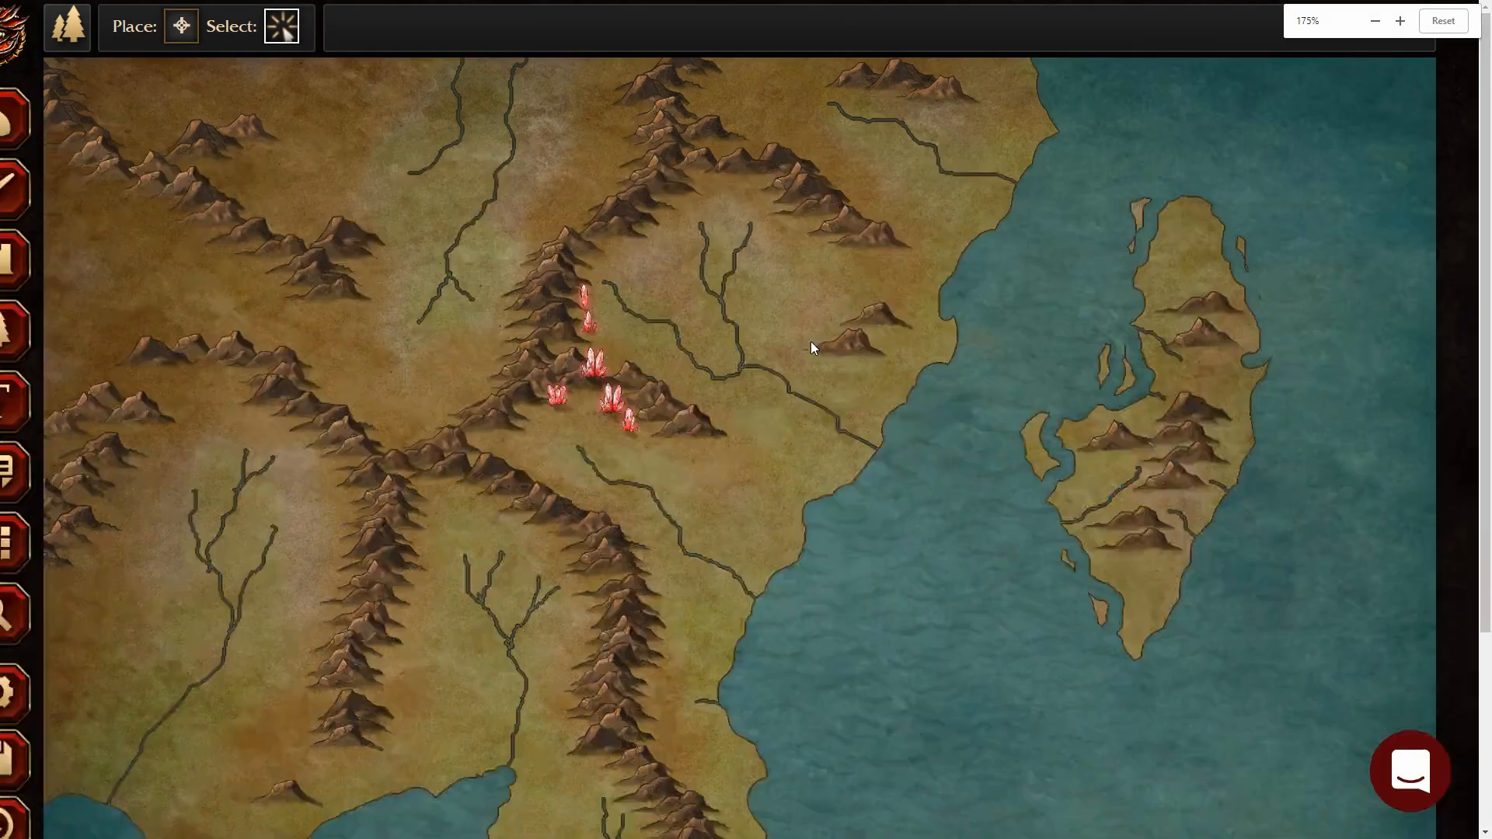
key("ctrl+plus")
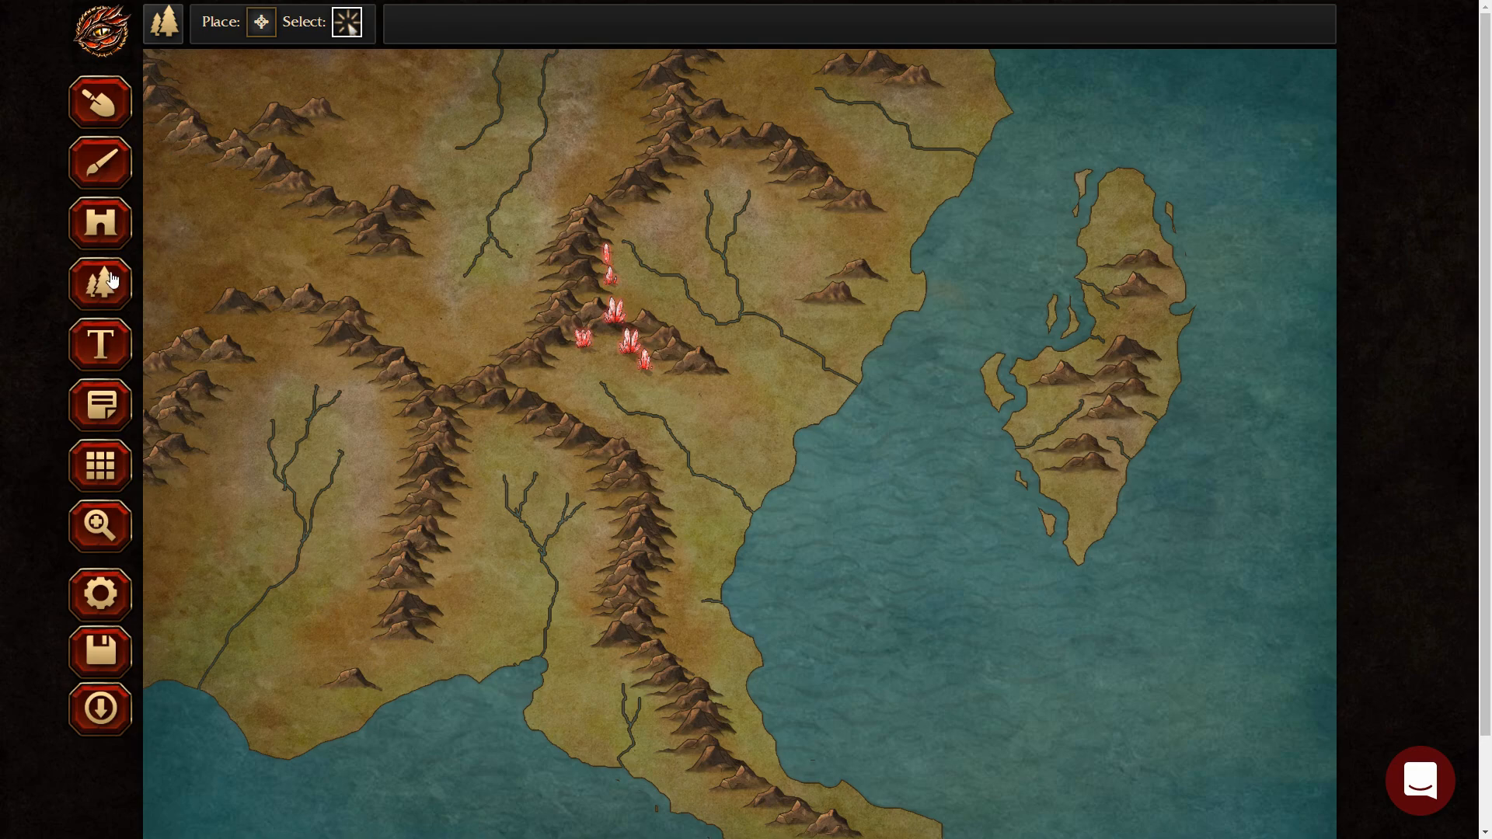
Choose the Trees pattern at 53% scale and fill a dense forest between the two eastern rivers, southeast of the red crystals.
left_click(99, 161)
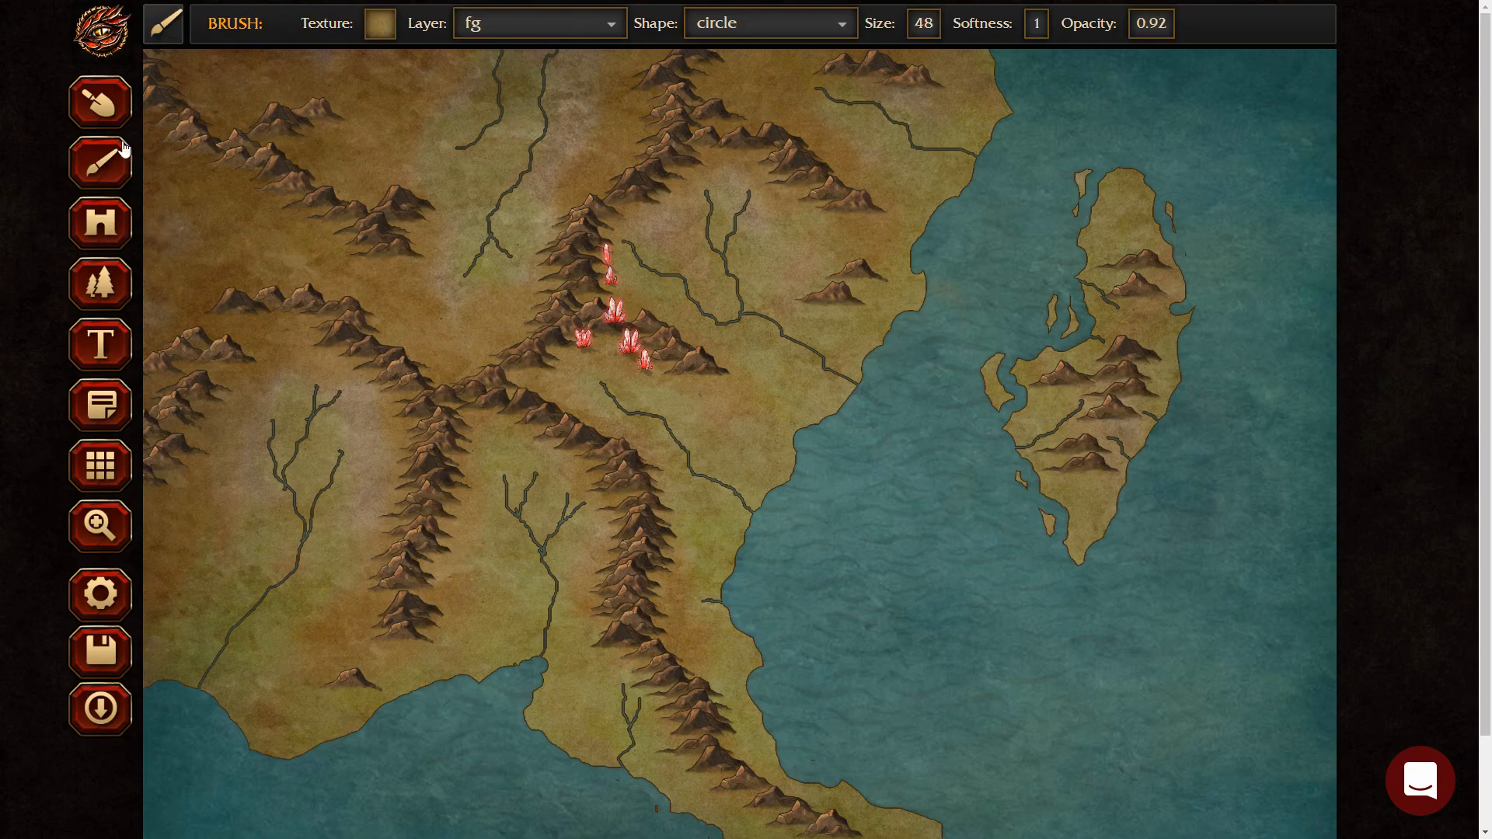
left_click(111, 211)
left_click(103, 282)
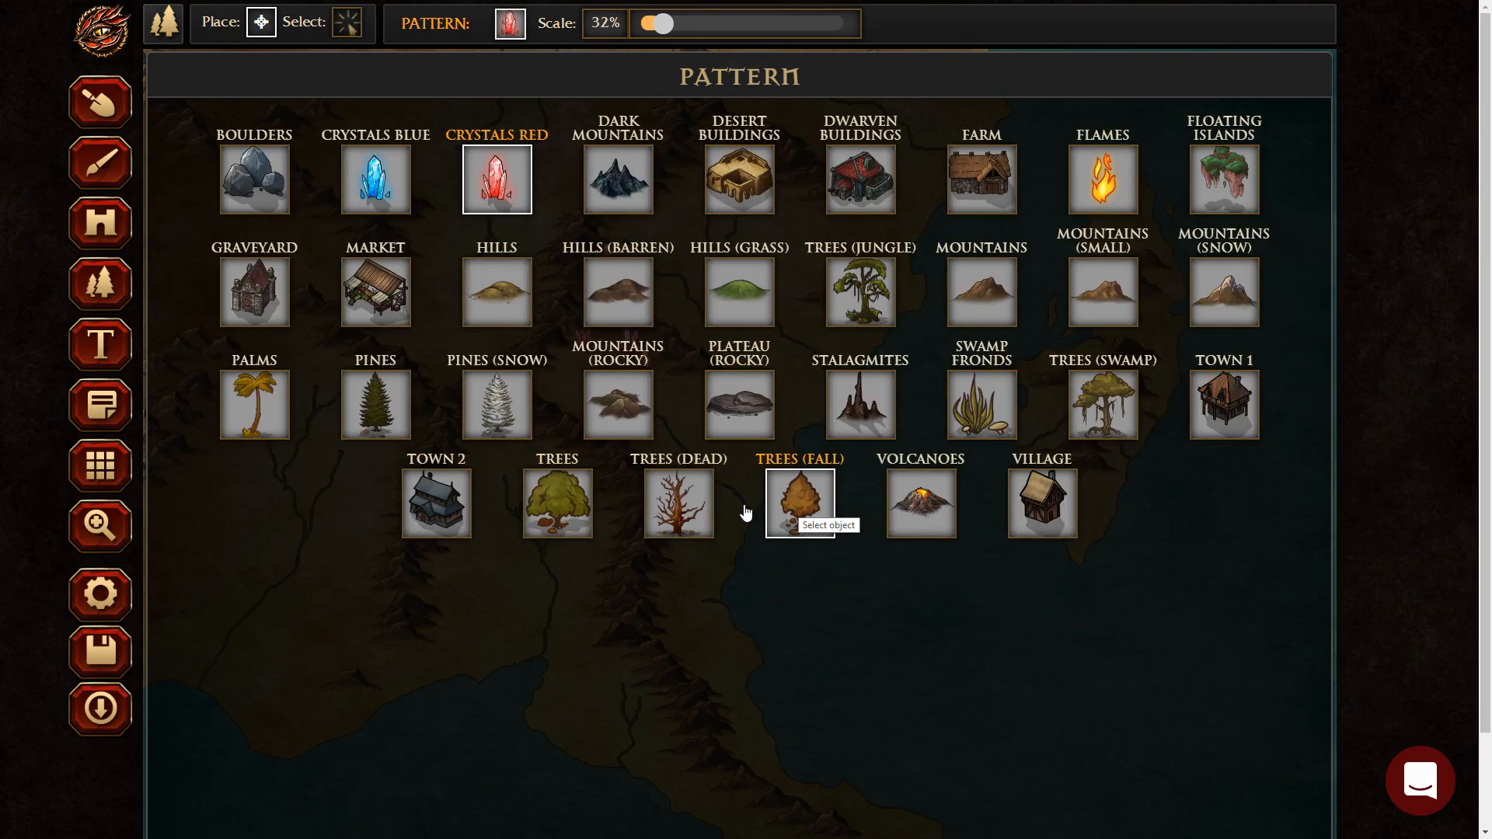
left_click(557, 504)
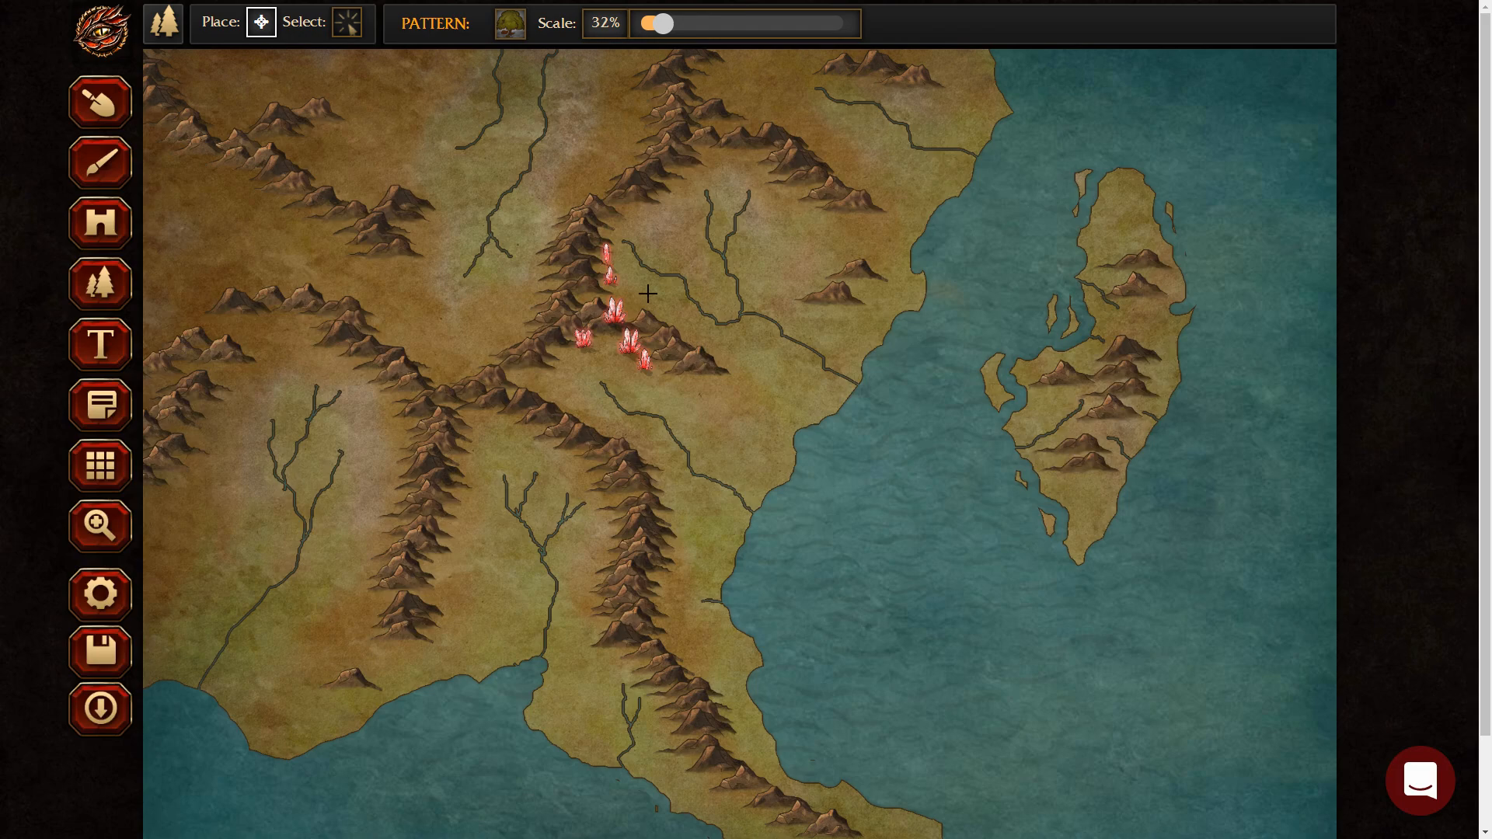
left_click_drag(663, 23, 686, 23)
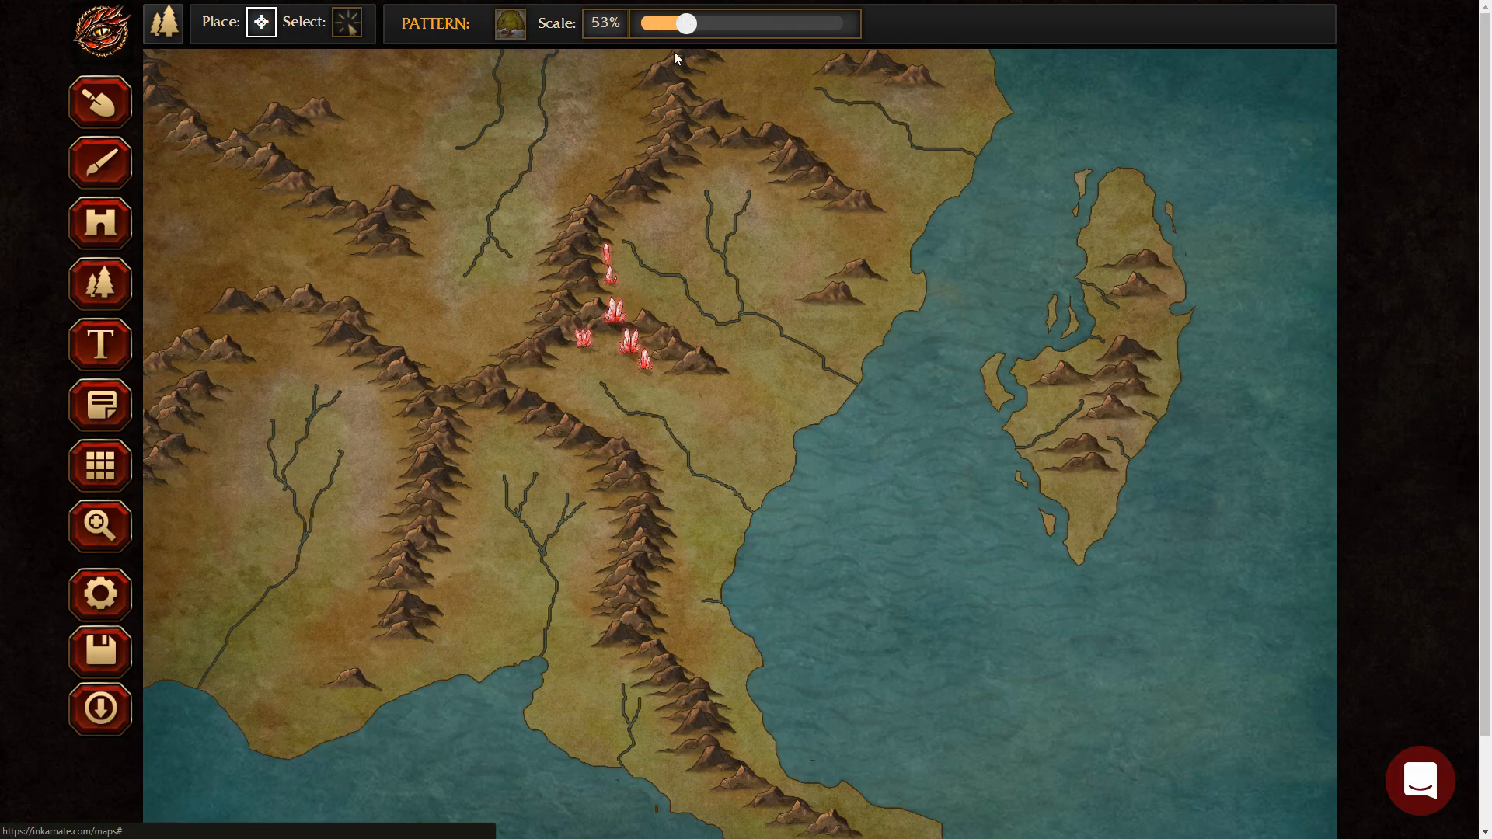
mouse_move(708, 441)
left_mouse_down()
mouse_move(744, 441)
mouse_move(775, 412)
left_mouse_up()
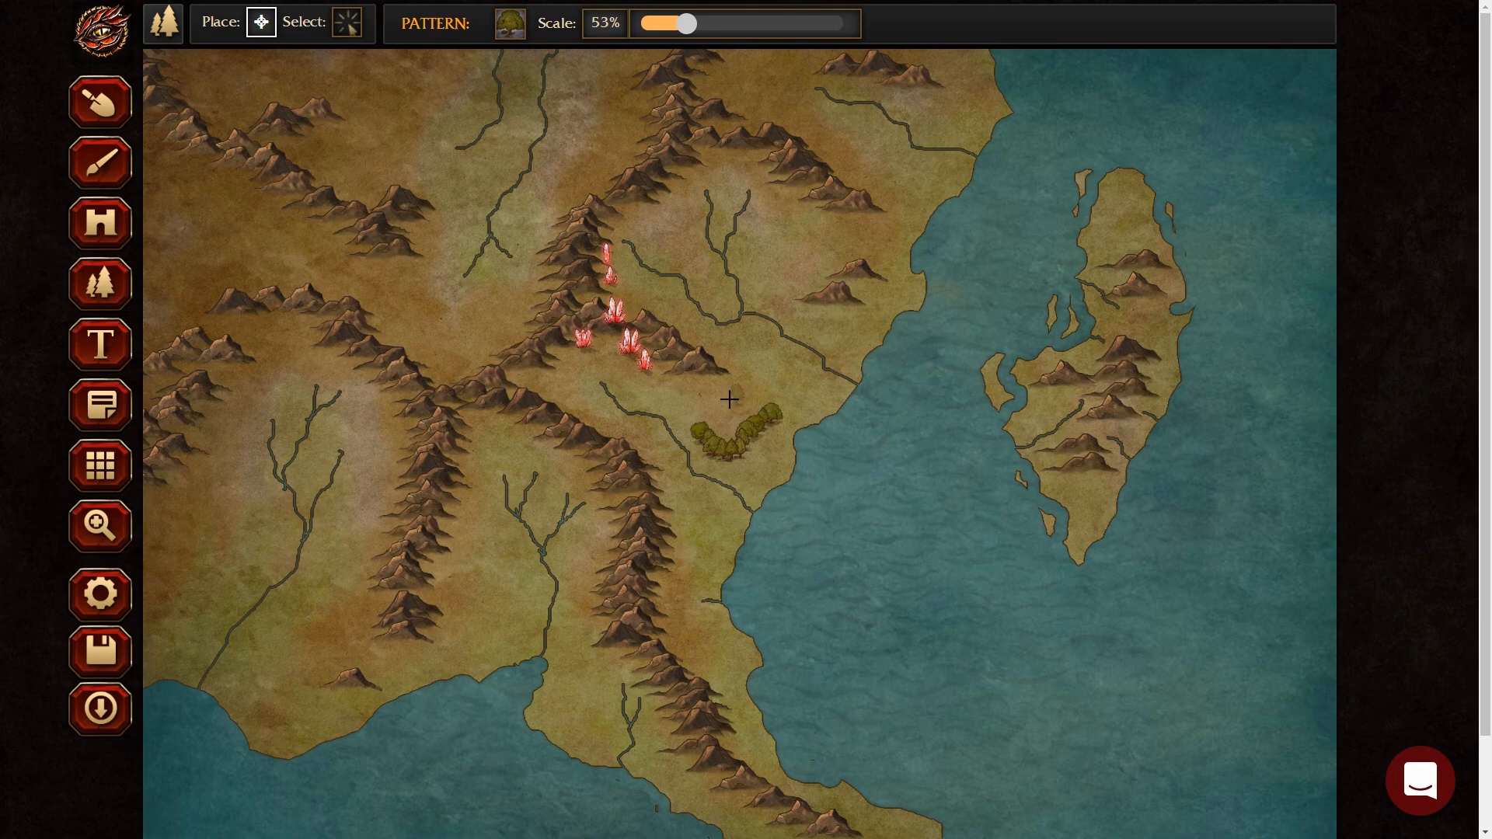
left_click(742, 394)
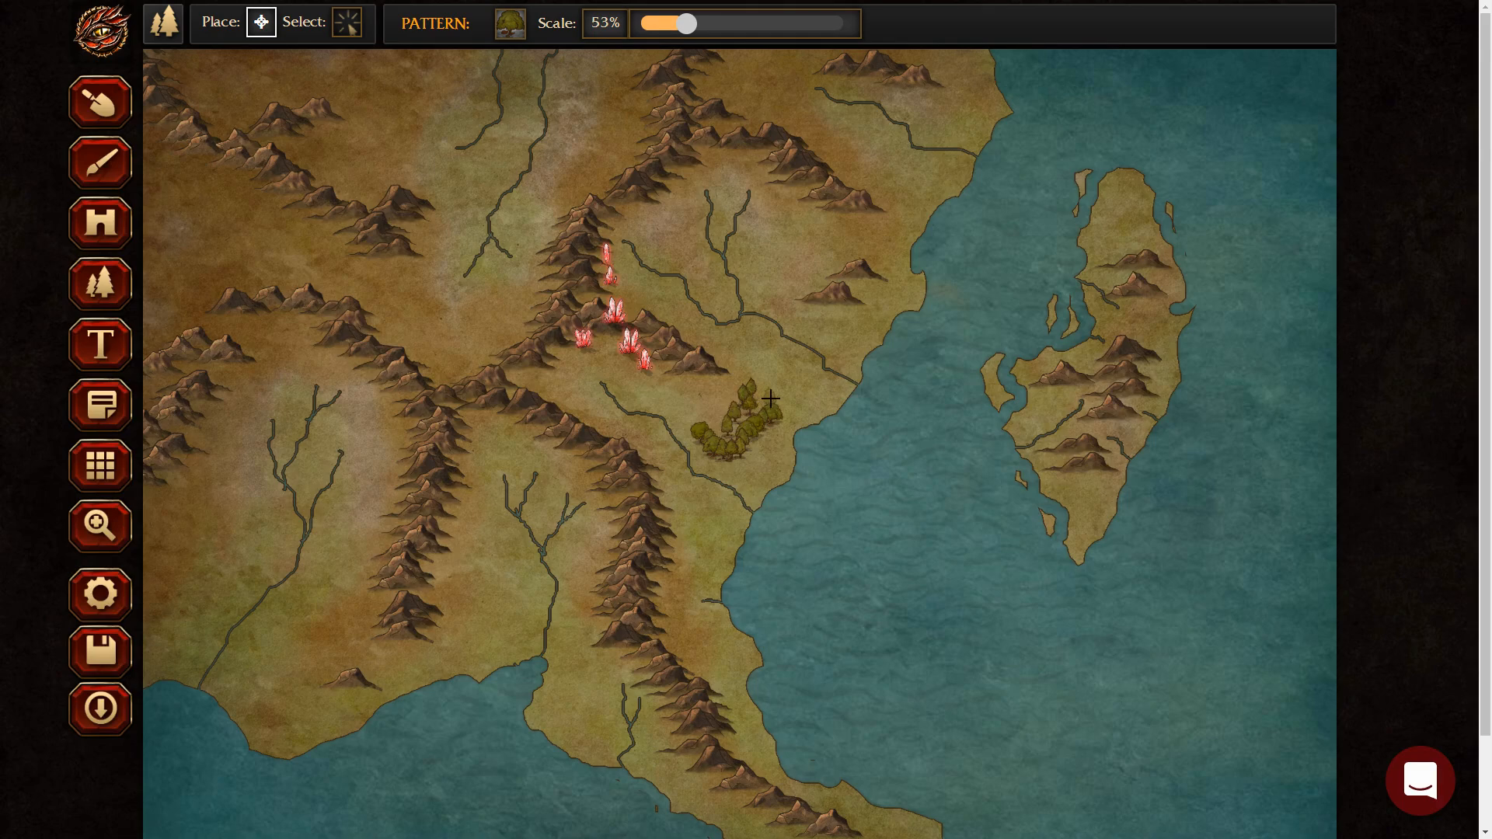
mouse_move(743, 398)
left_mouse_down()
mouse_move(724, 365)
mouse_move(729, 405)
mouse_move(731, 390)
mouse_move(713, 415)
mouse_move(630, 393)
mouse_move(701, 386)
mouse_move(693, 423)
mouse_move(730, 433)
mouse_move(747, 472)
mouse_move(815, 396)
mouse_move(748, 408)
mouse_move(760, 345)
mouse_move(771, 394)
left_mouse_up()
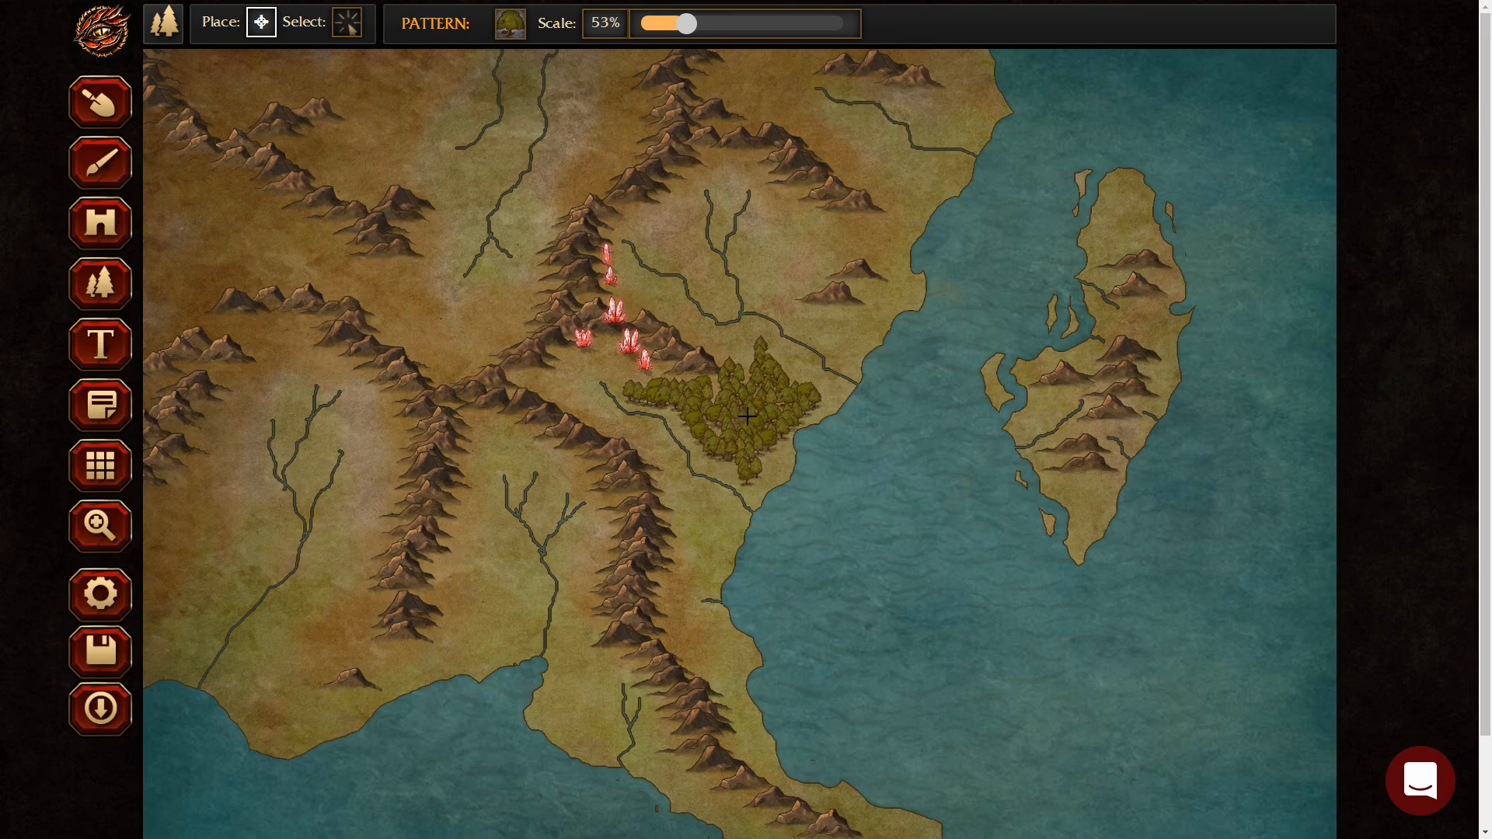
Place two single trees north of the forest, one at 77% scale by the river and one at 146% west of the central mountains.
left_click(813, 326)
left_click(858, 227)
left_click_drag(687, 24, 712, 24)
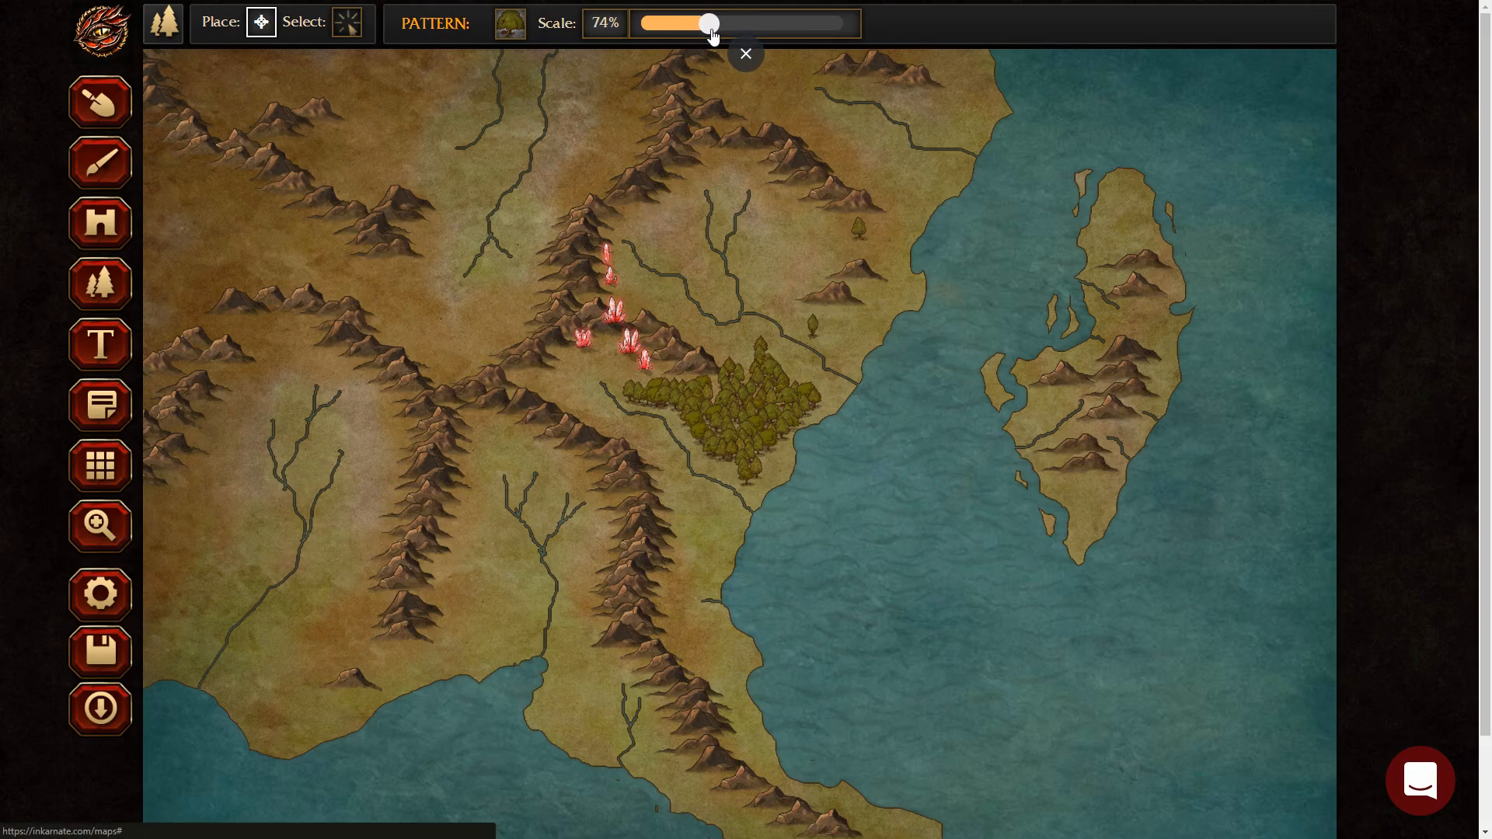
left_click(712, 281)
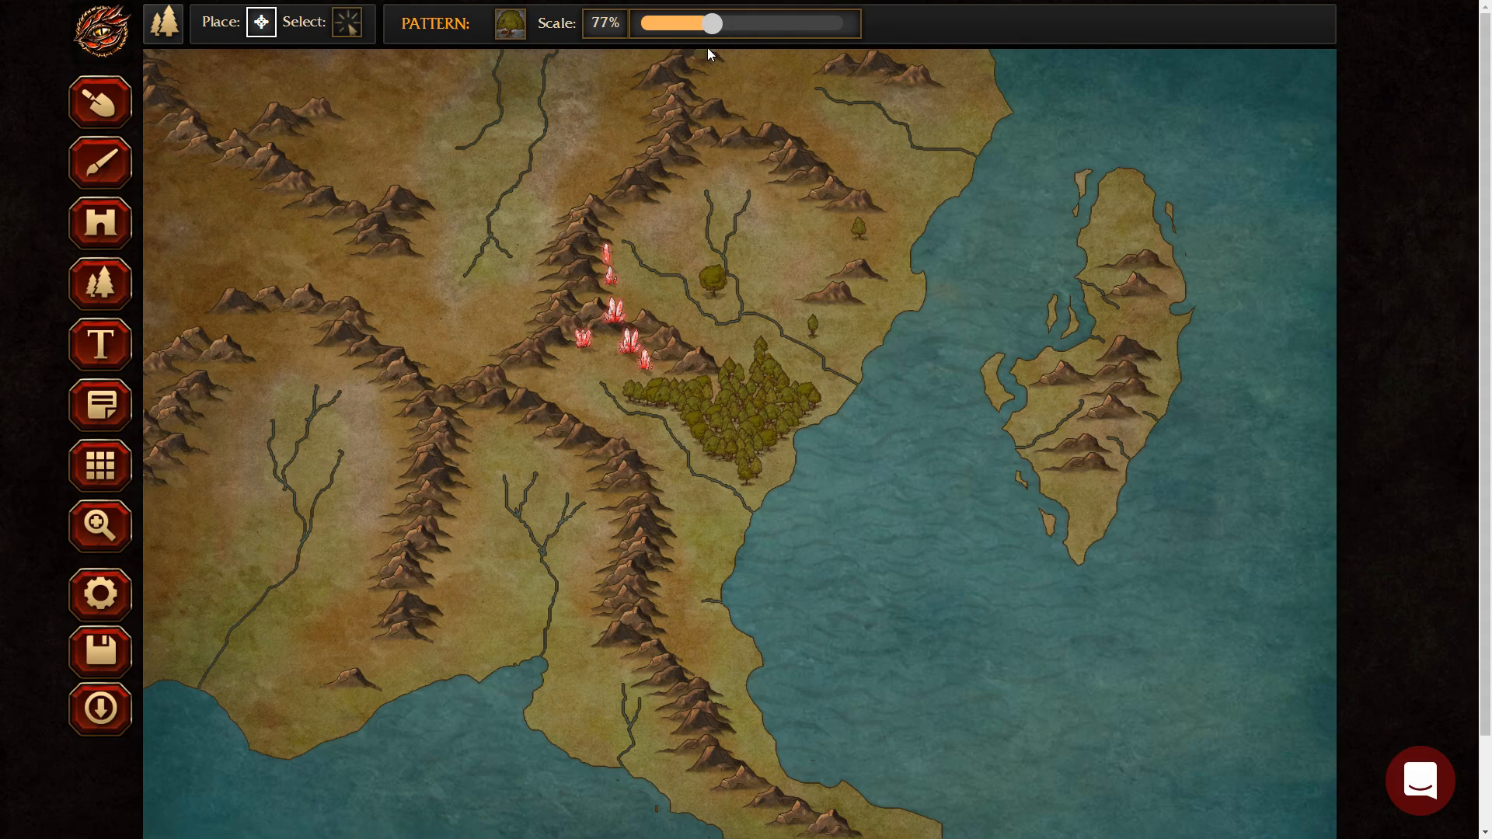
left_click_drag(712, 24, 787, 24)
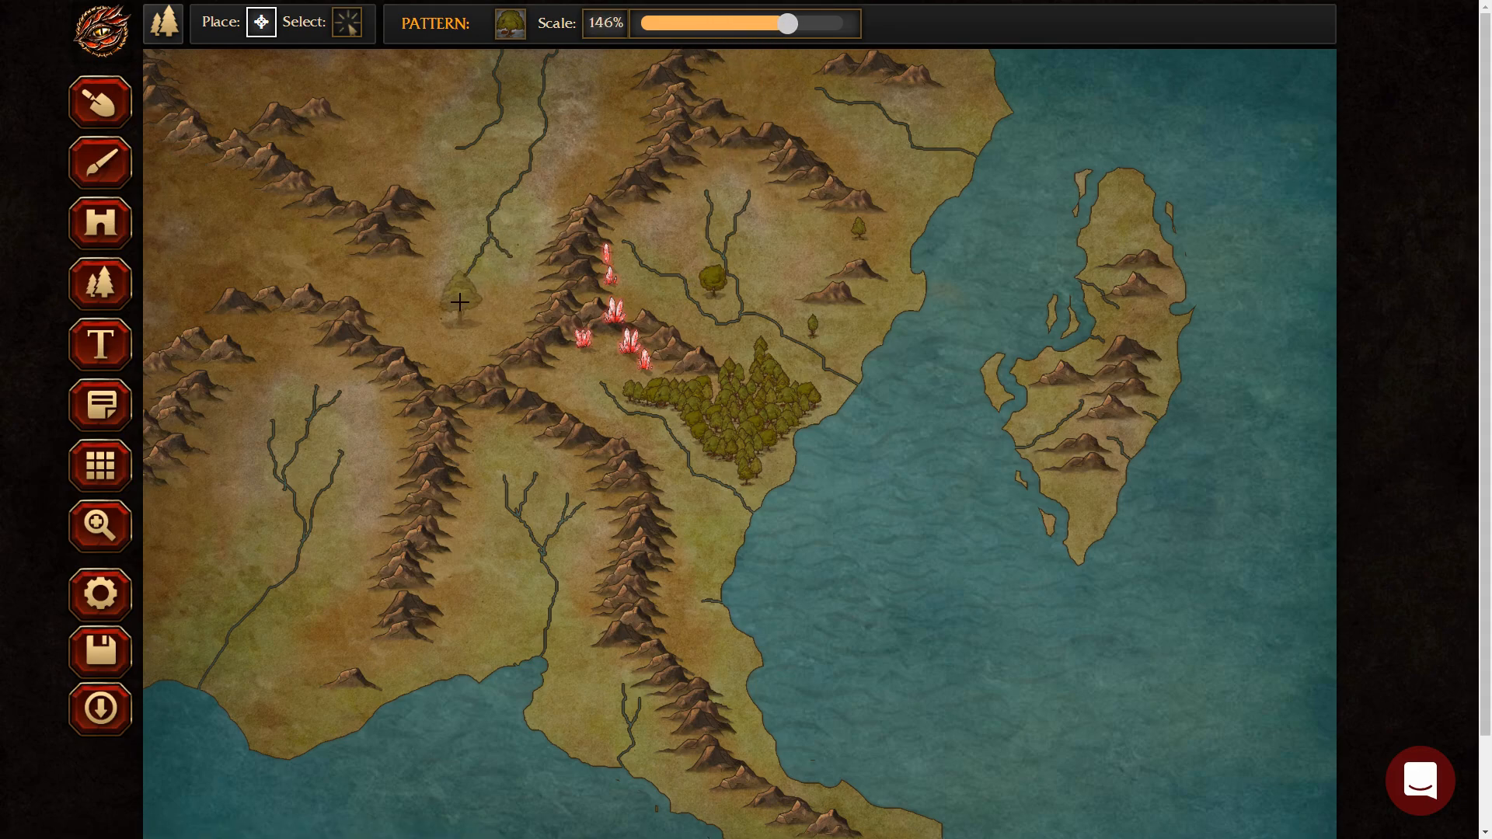
left_click(464, 327)
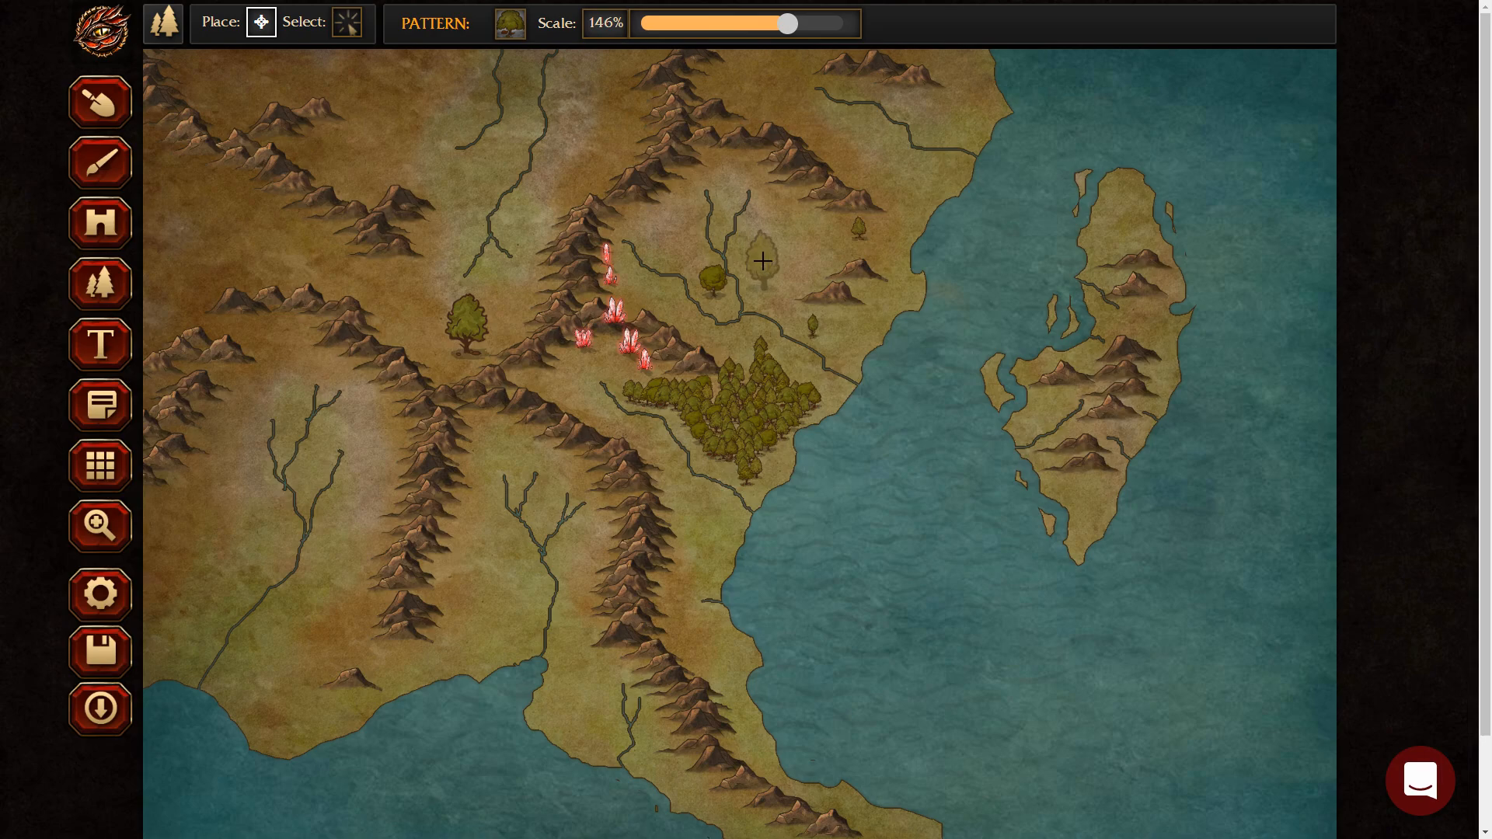
Choose the Town 2 pattern, undo a trial building at 146% scale, and place one at 91% beside the northeastern river fork.
left_click(510, 23)
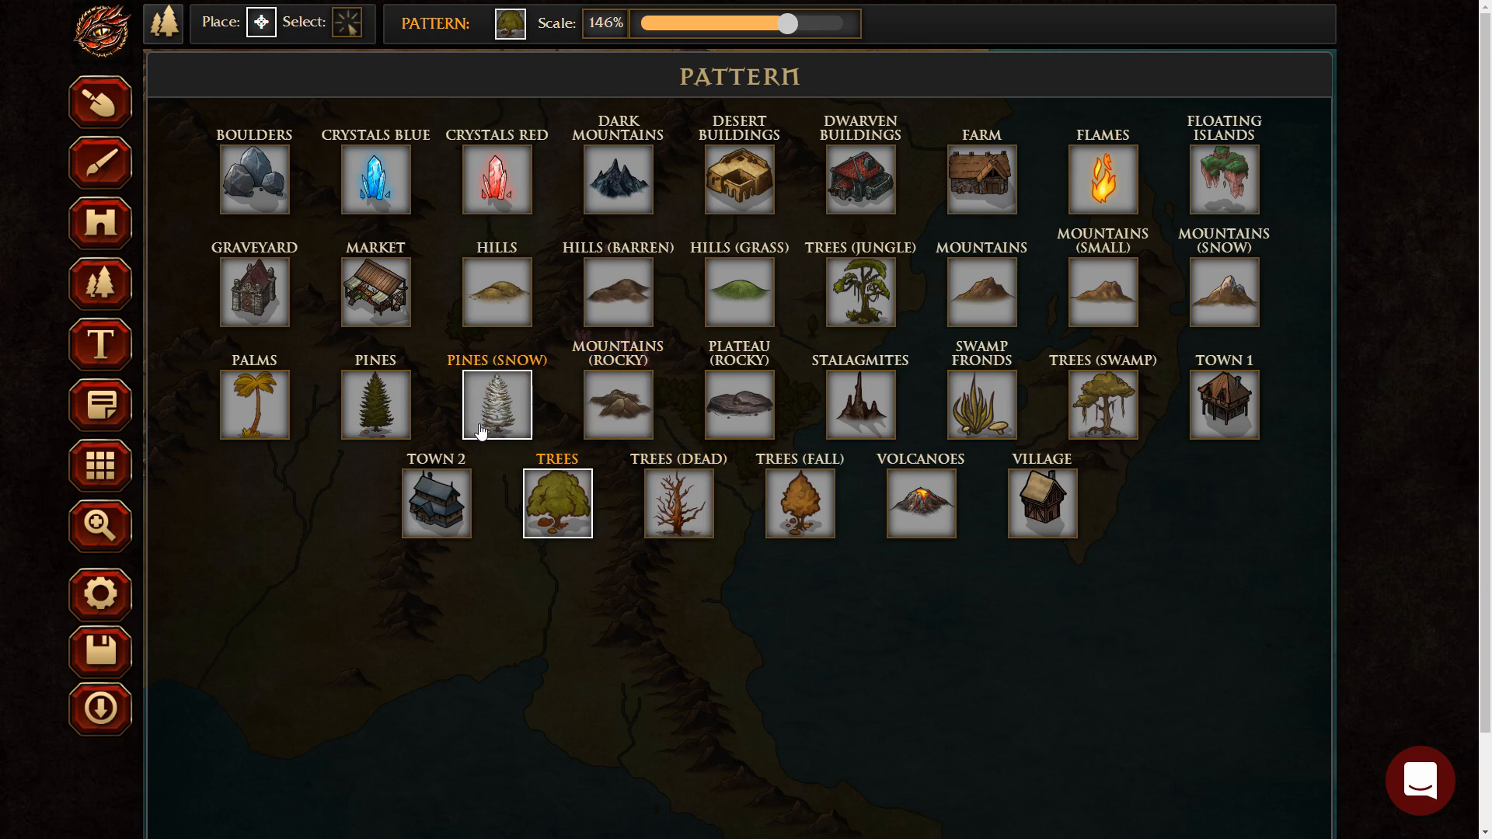
left_click(434, 503)
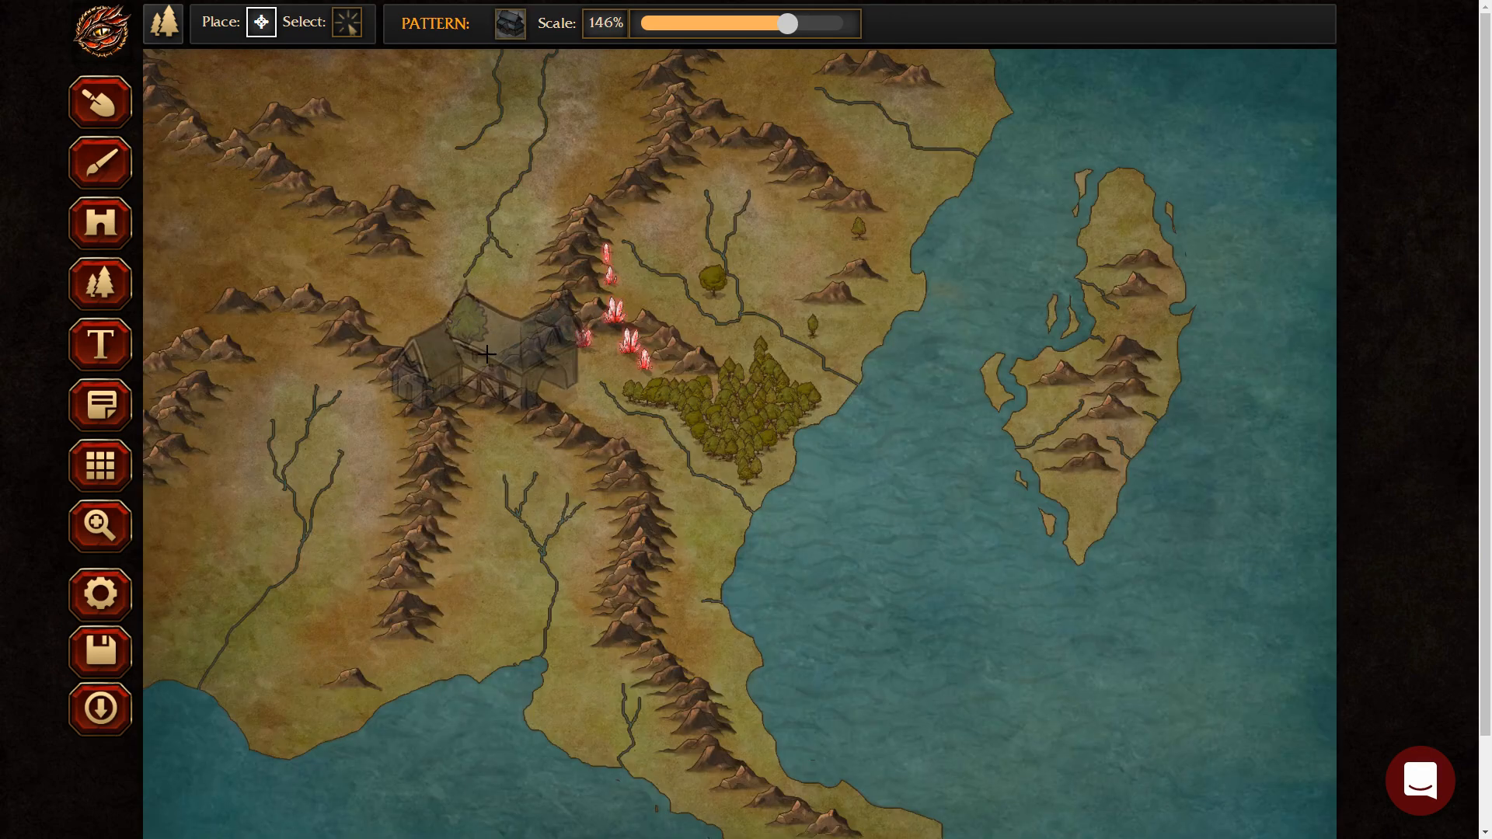
left_click(405, 222)
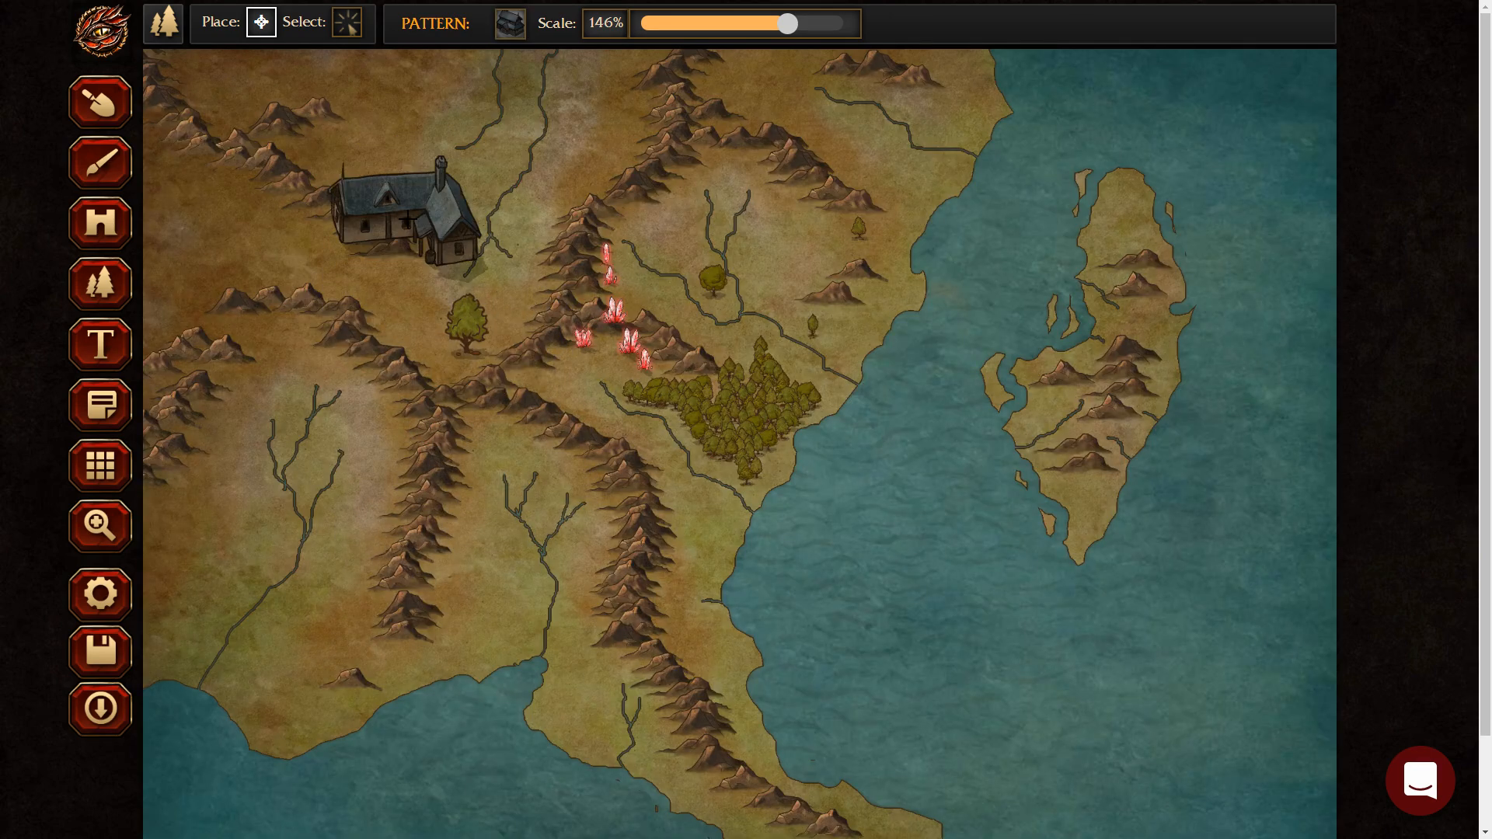
key("ctrl+z")
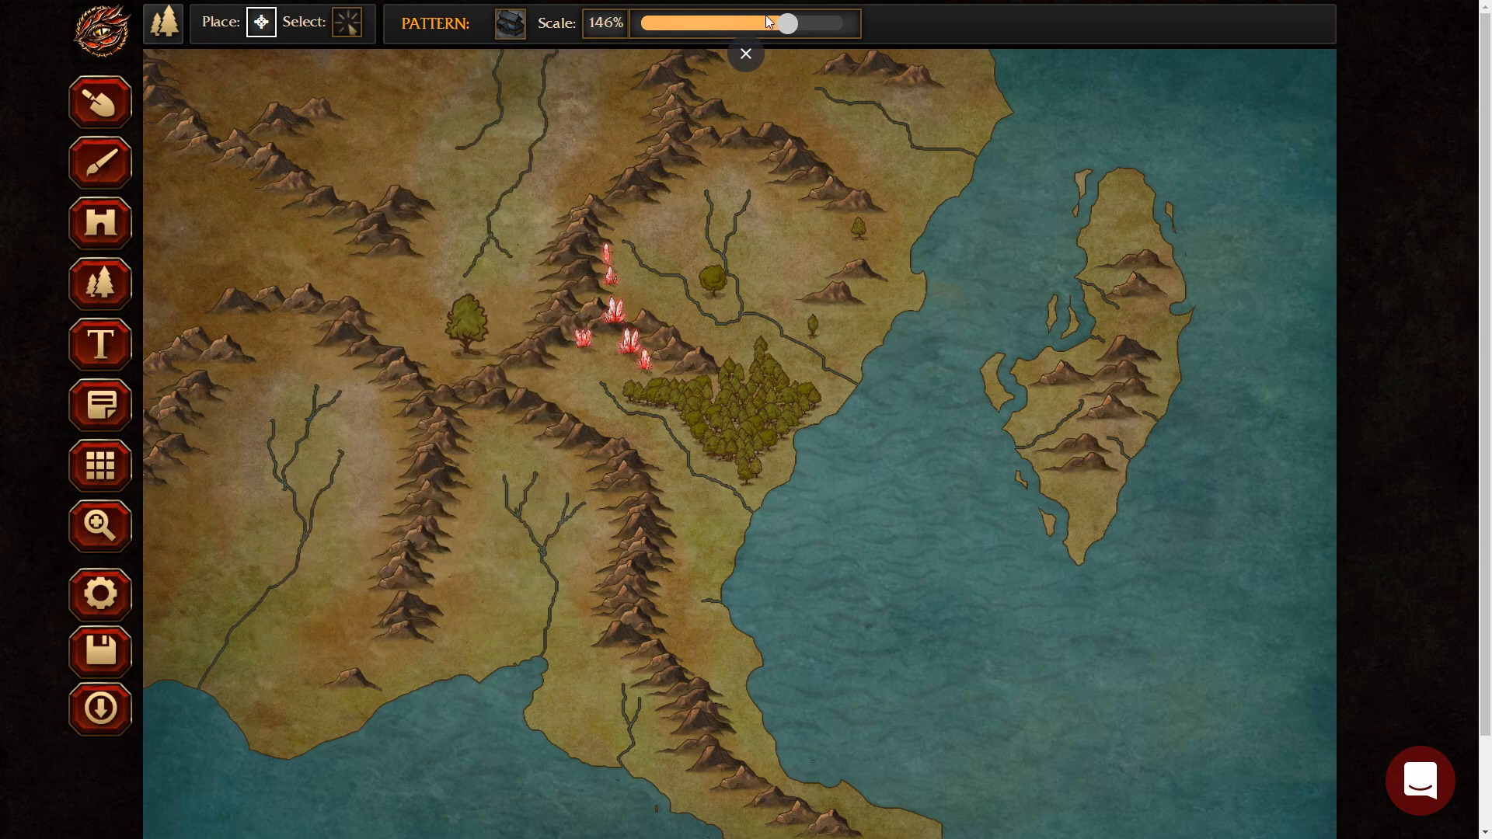
left_click_drag(768, 21, 728, 23)
left_click(774, 247)
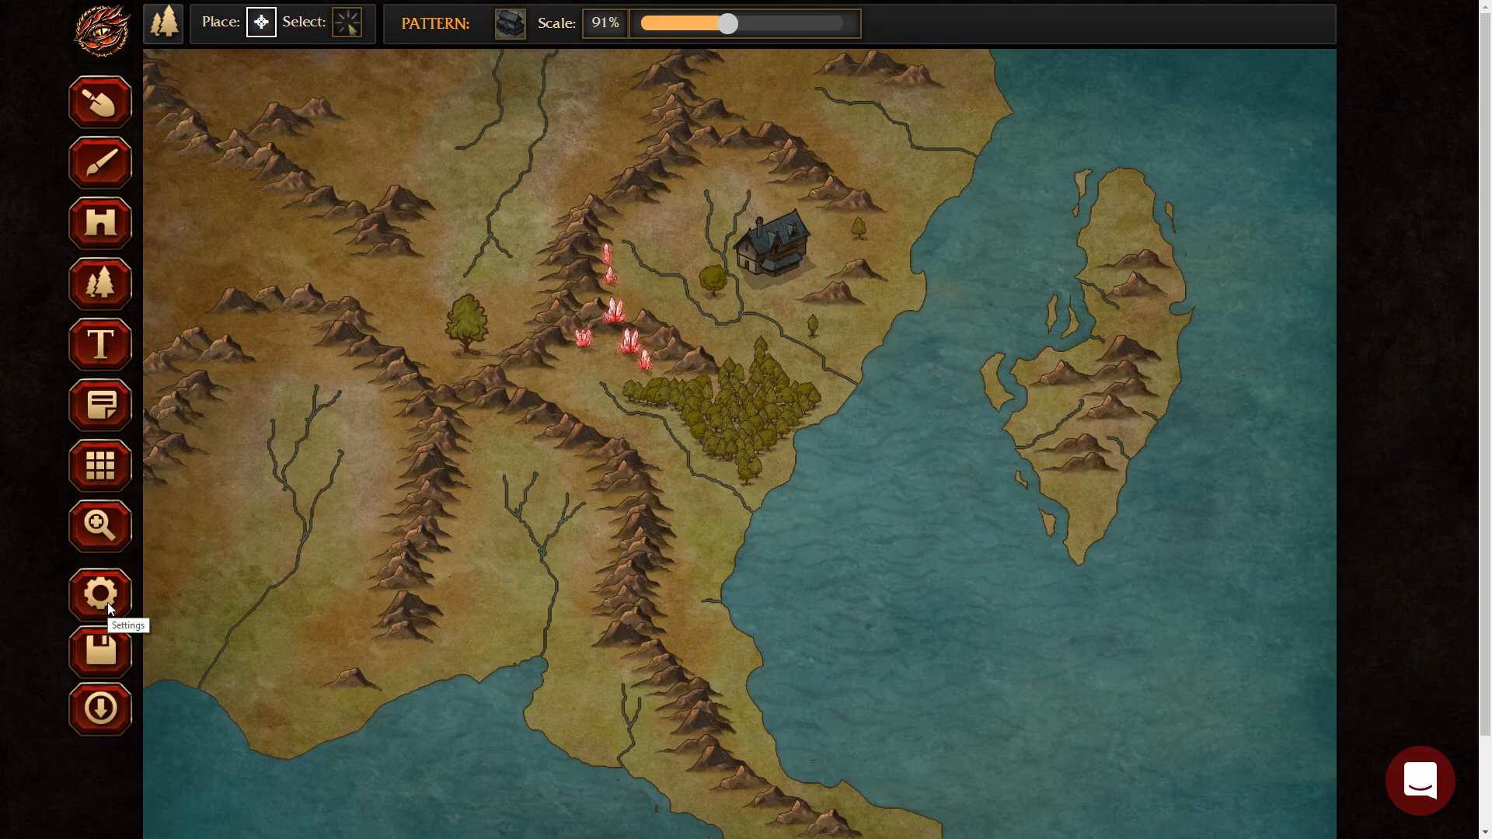
Leave the current map for the maps overview and create a new Pro (HD/2x) map.
left_click(87, 35)
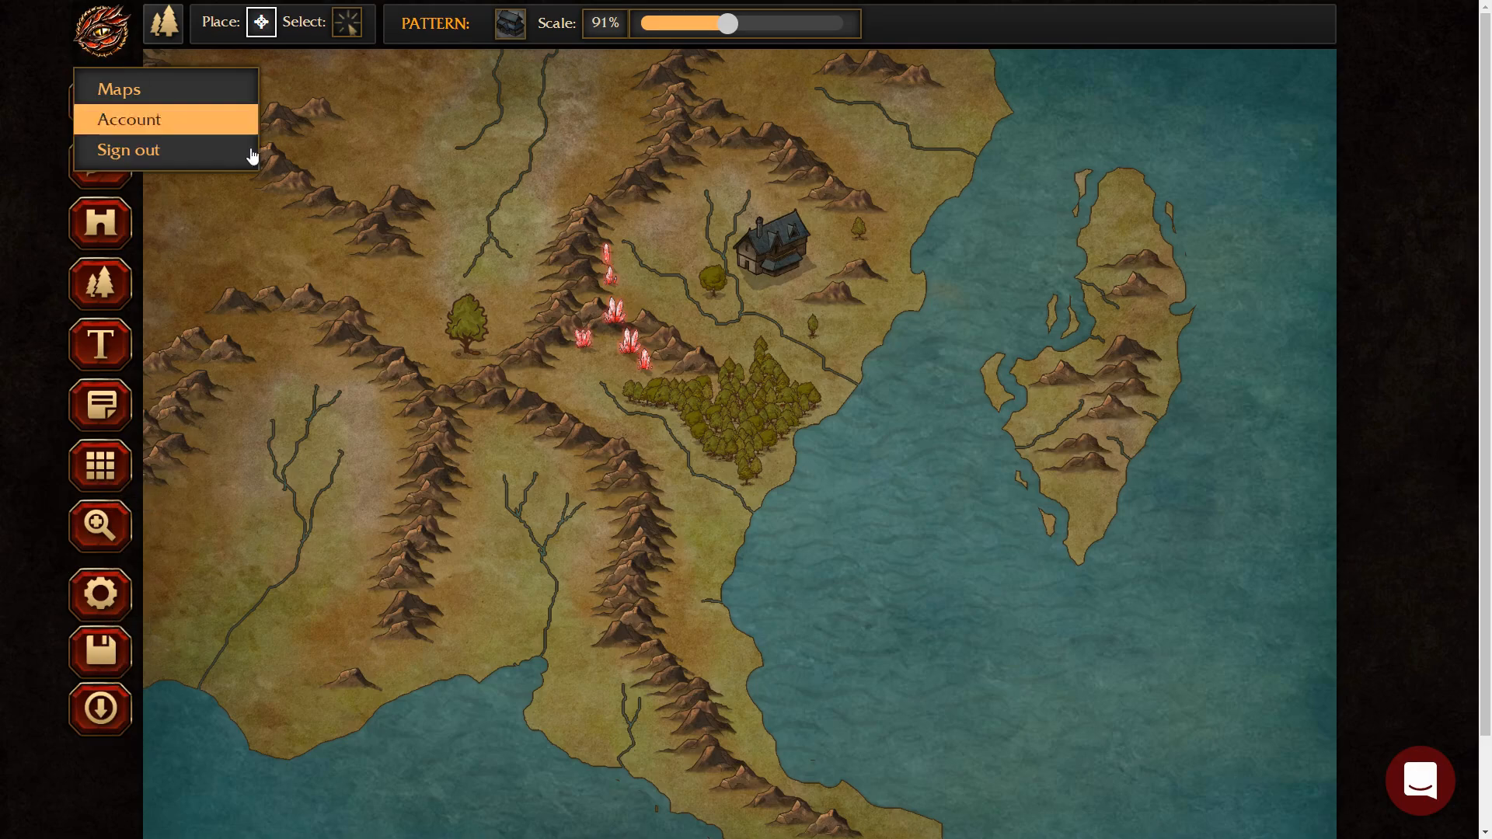
left_click(220, 95)
left_click(817, 93)
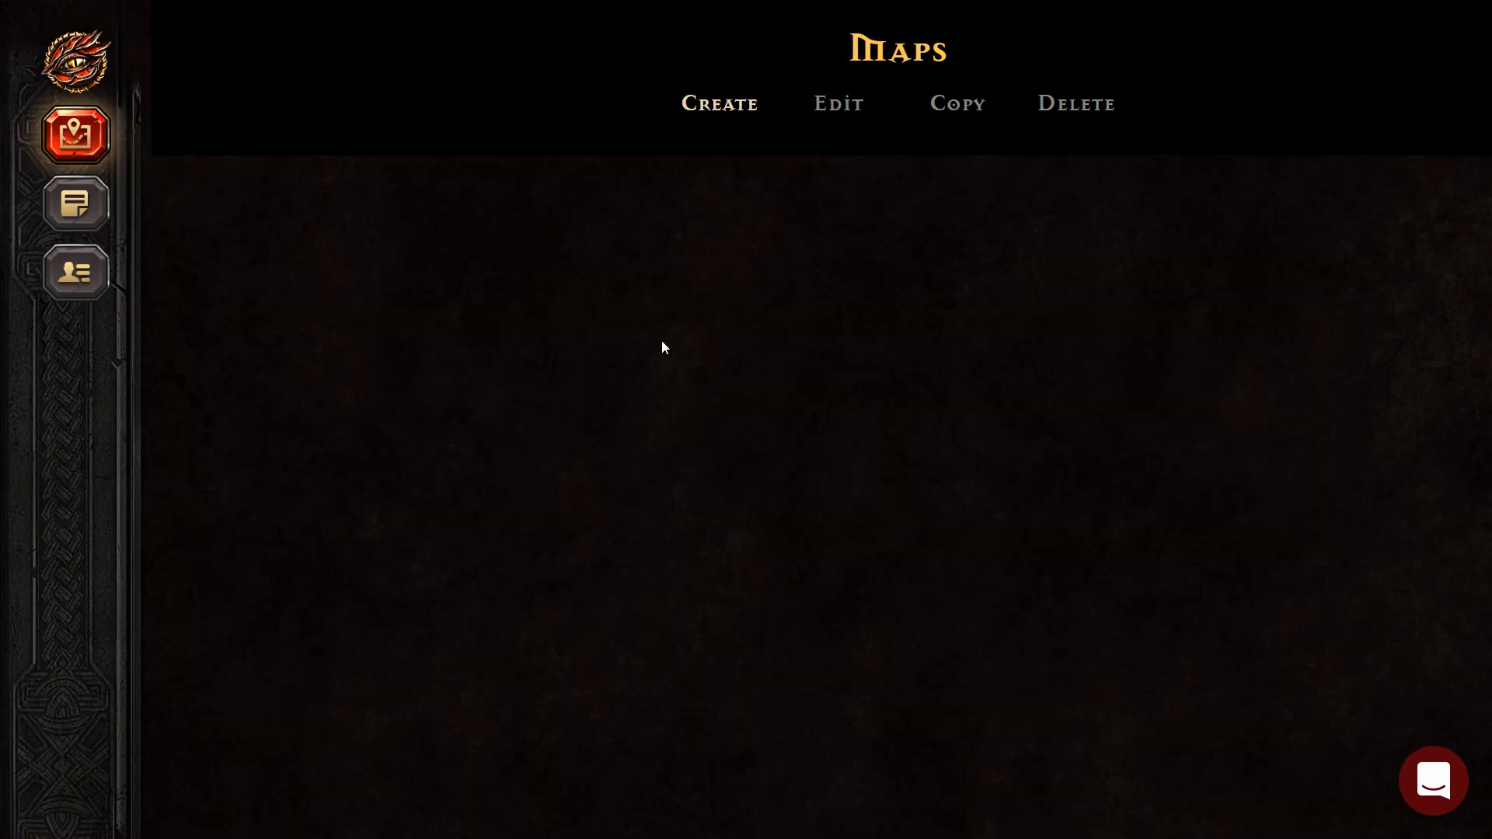
left_click(719, 107)
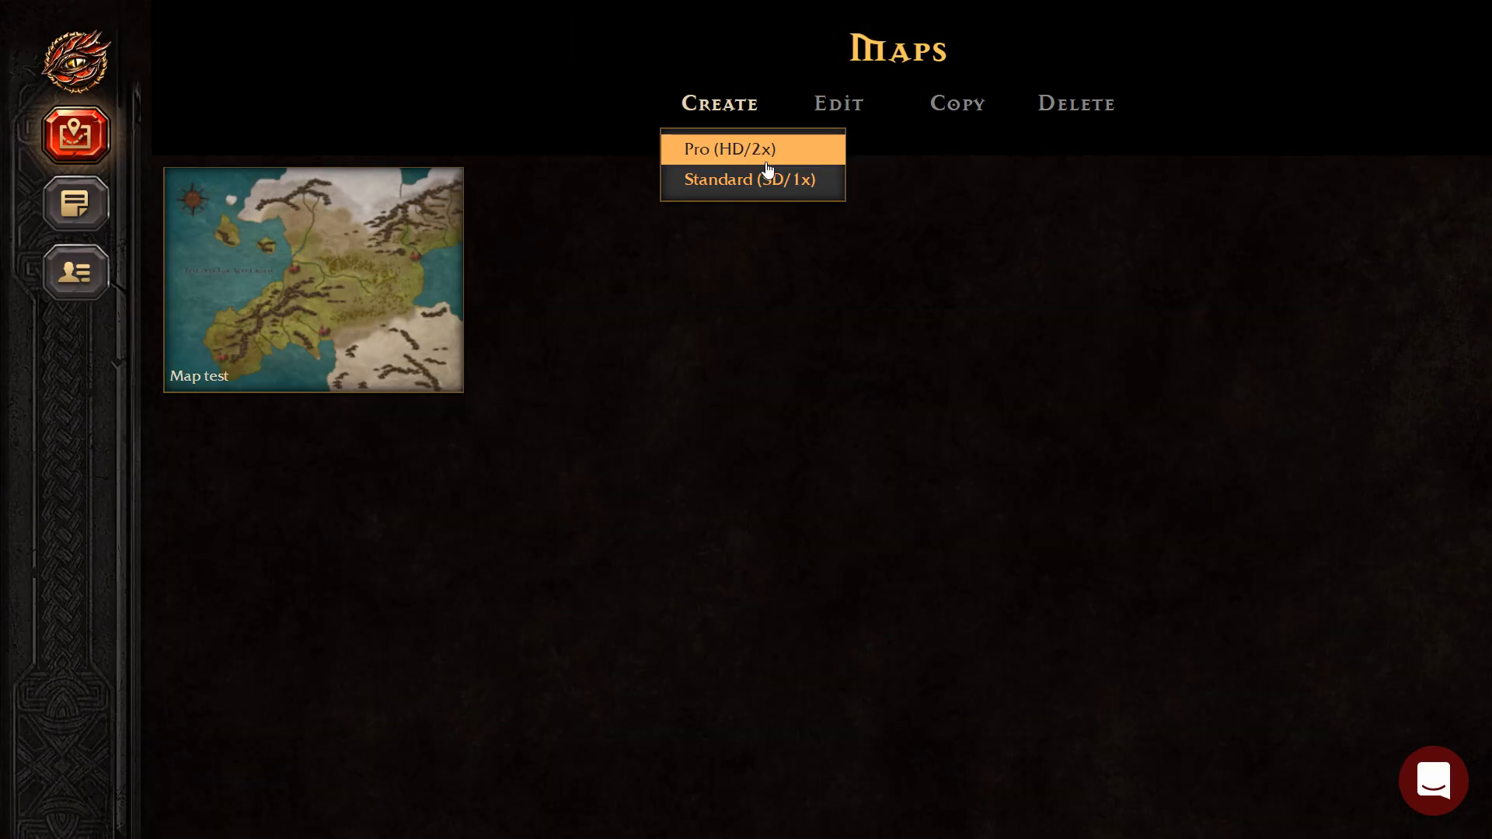
left_click(730, 148)
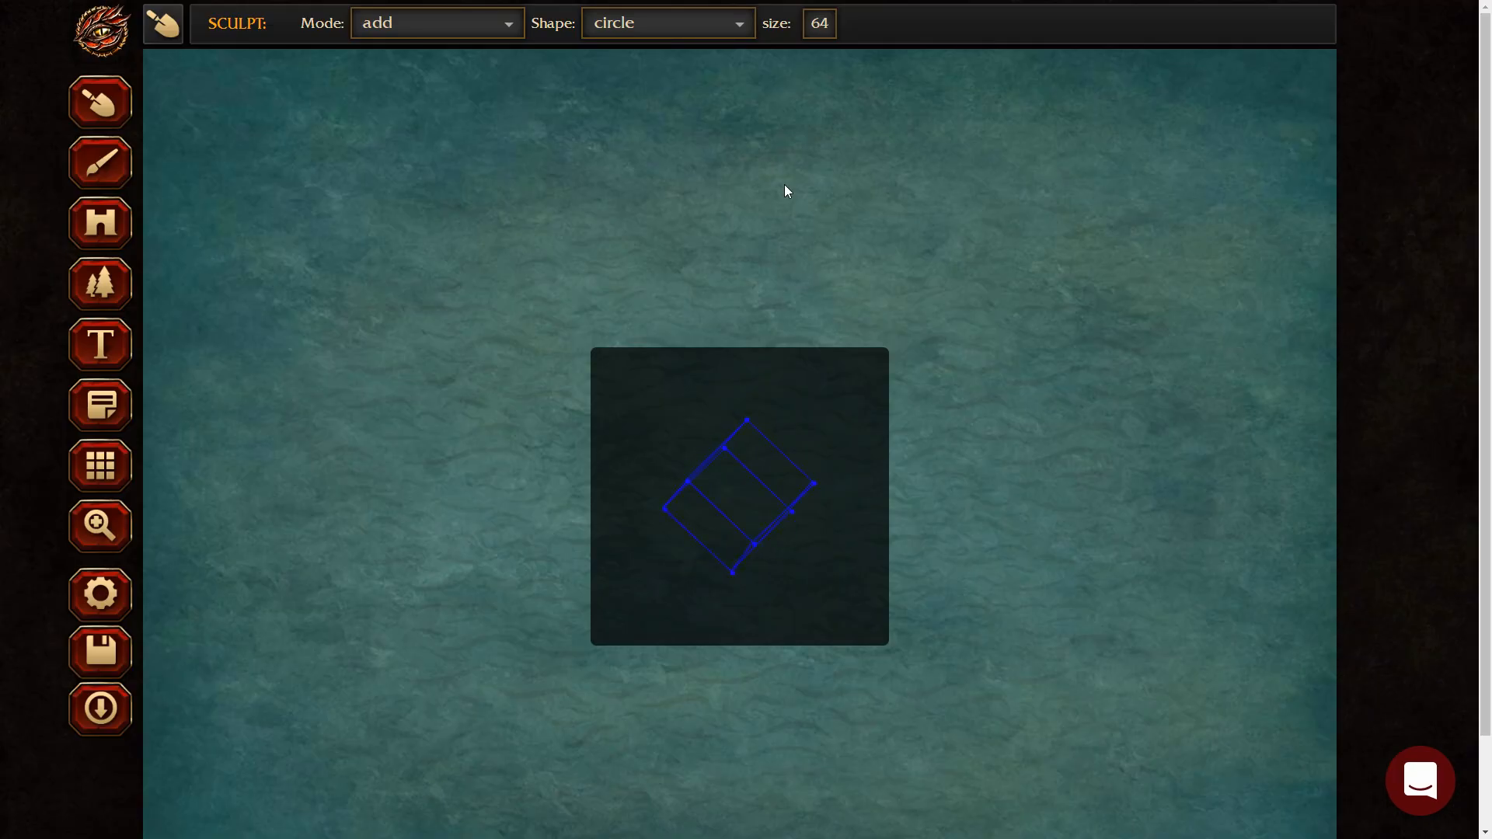
Sculpt land in add mode with a circle of size 106, covering most of the map and leaving sea and a narrow inlet in the southeast.
key("b")
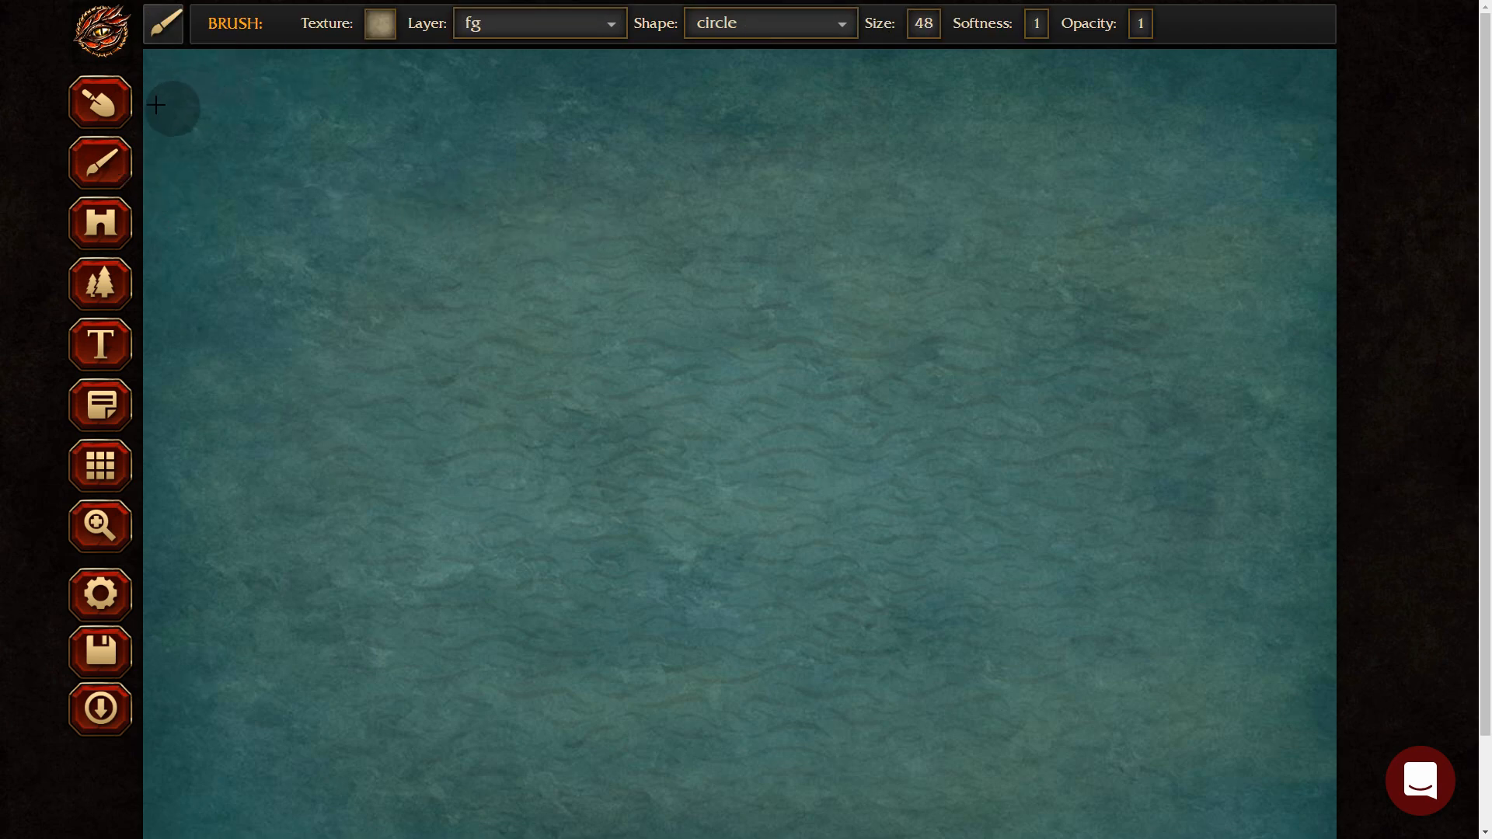
left_click(125, 113)
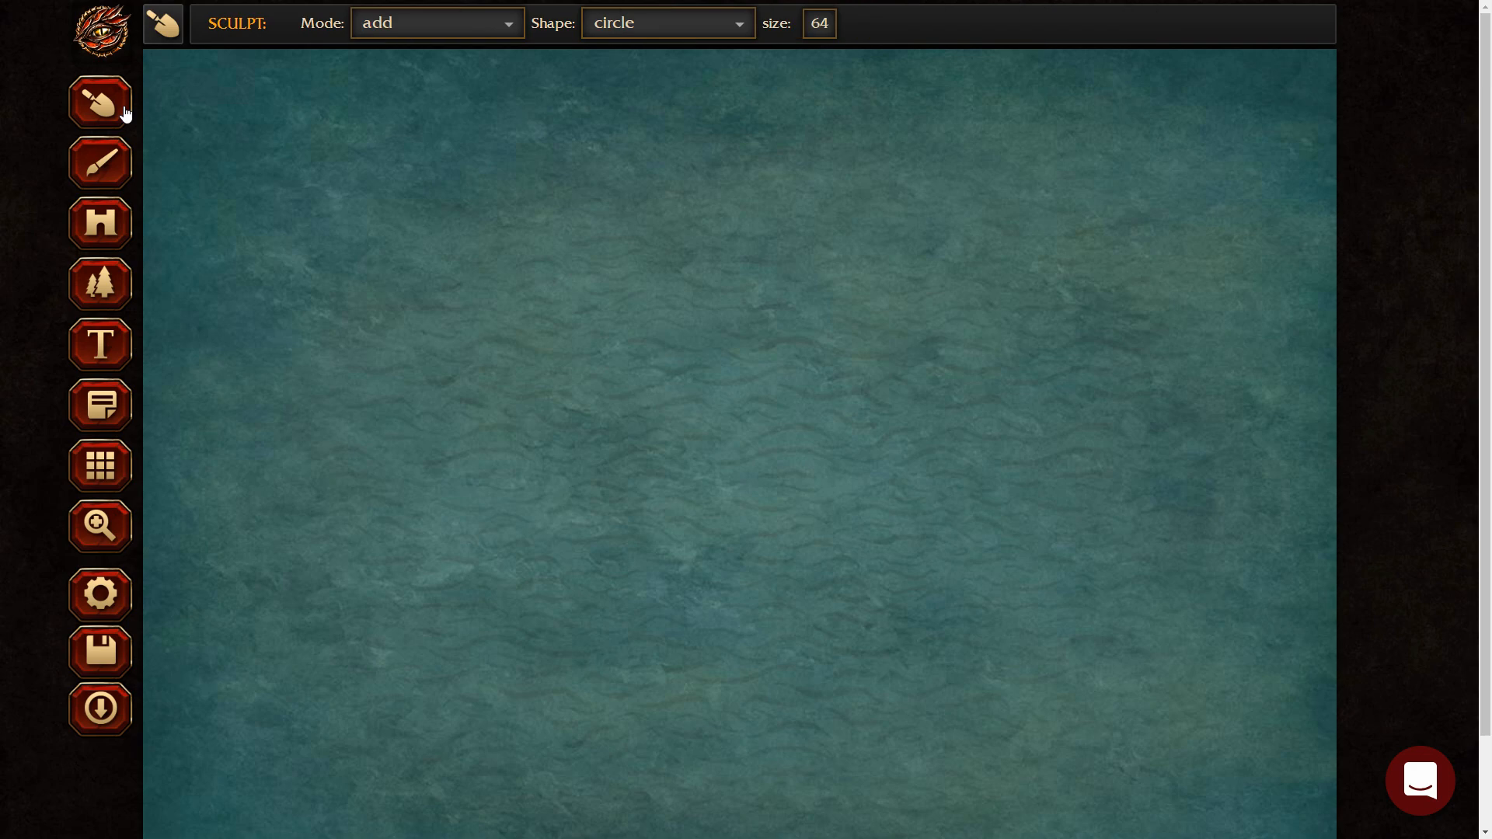
left_click(503, 22)
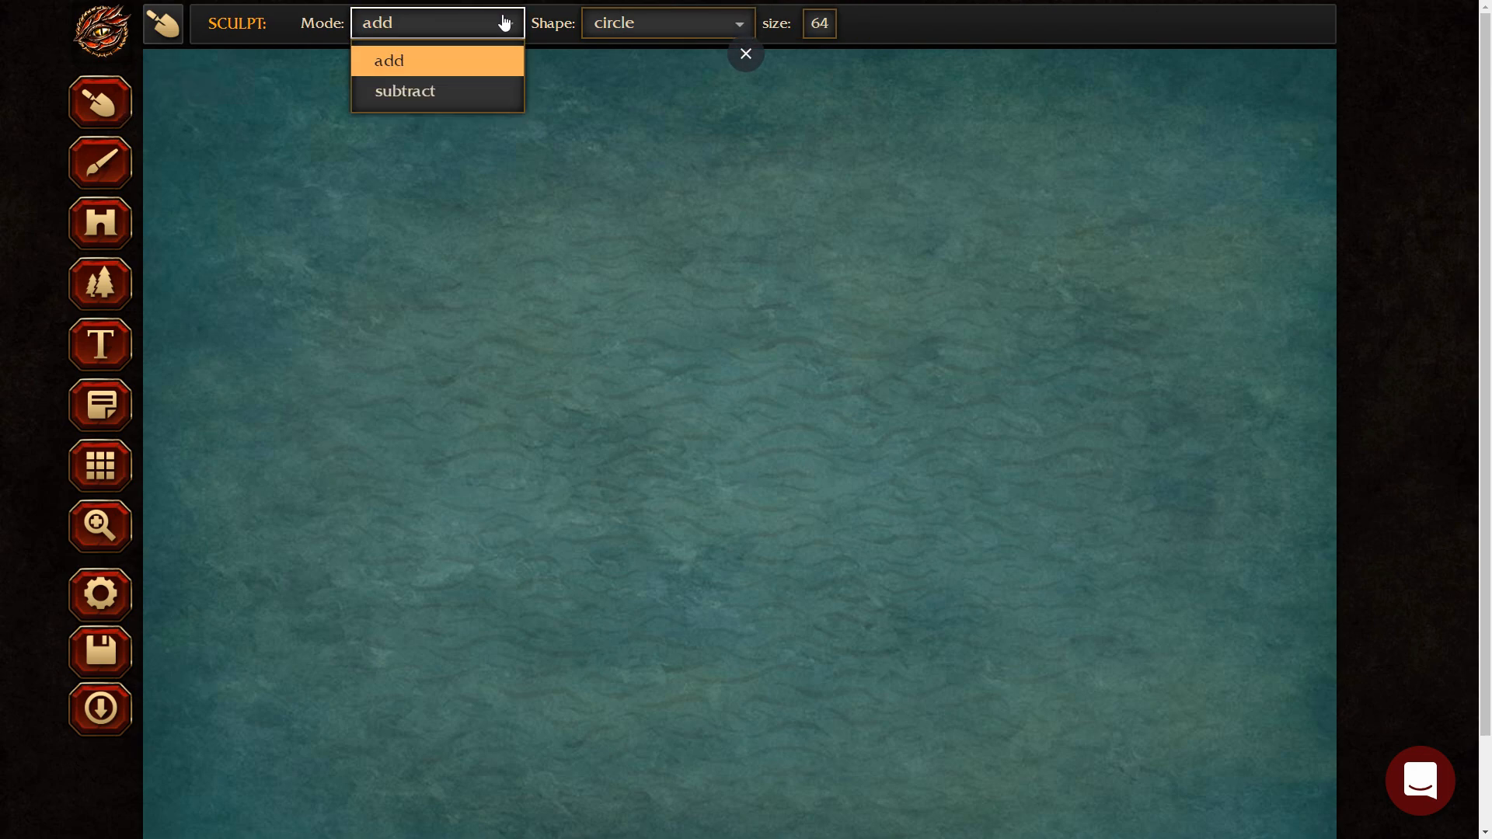
left_click(819, 24)
left_click_drag(825, 56, 899, 56)
right_click(899, 57)
key("Escape")
mouse_move(802, 163)
left_mouse_down()
mouse_move(457, 341)
mouse_move(642, 36)
mouse_move(282, 147)
mouse_move(276, 24)
mouse_move(185, 64)
mouse_move(354, 113)
mouse_move(417, 166)
left_mouse_up()
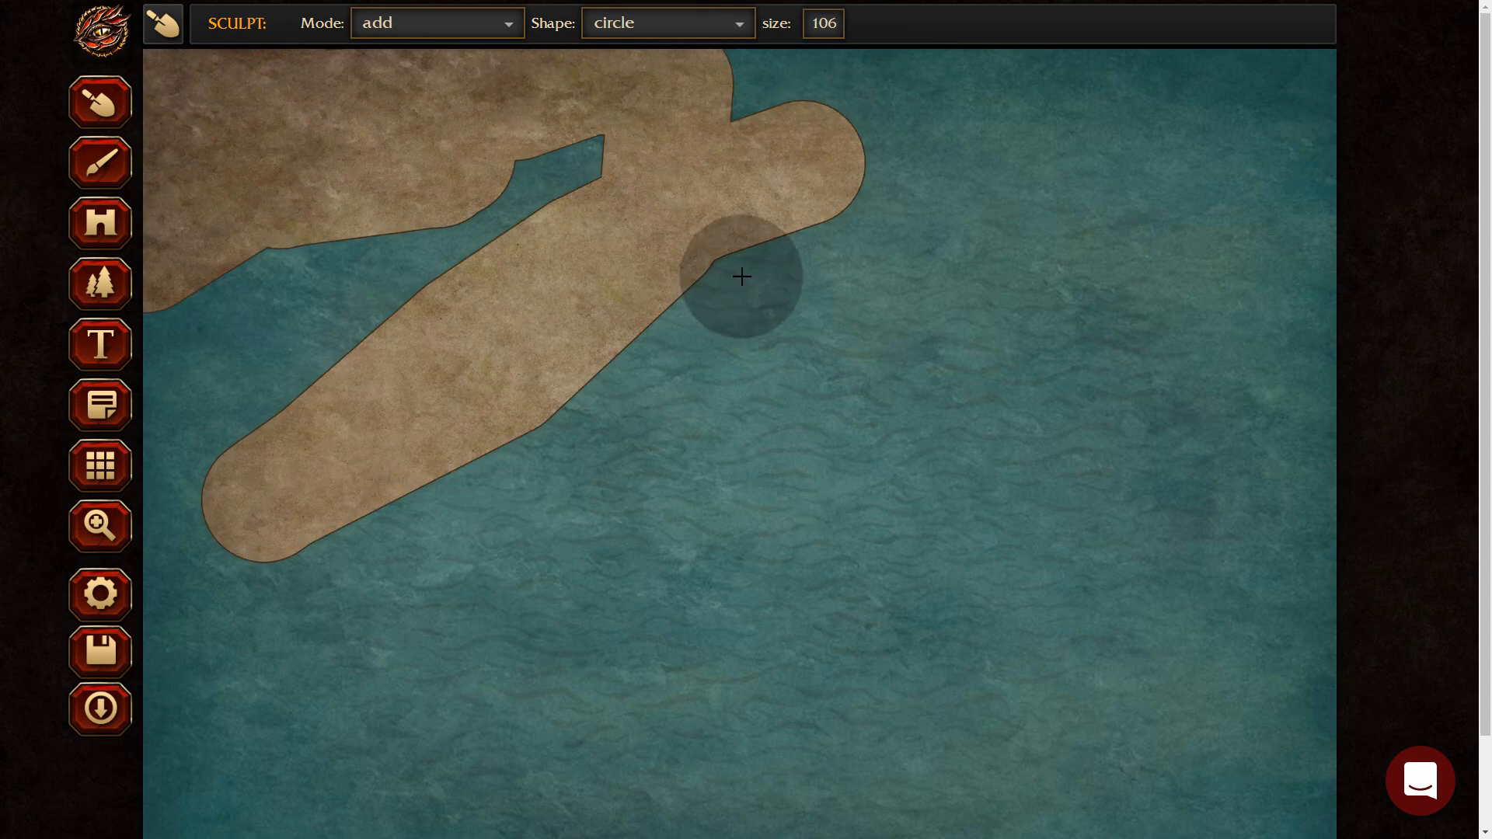
key("ctrl+minus")
mouse_move(754, 251)
left_mouse_down()
mouse_move(692, 190)
mouse_move(453, 290)
mouse_move(316, 249)
mouse_move(279, 535)
mouse_move(466, 758)
mouse_move(795, 630)
mouse_move(566, 354)
mouse_move(645, 290)
mouse_move(819, 376)
mouse_move(882, 443)
mouse_move(982, 459)
mouse_move(1205, 240)
mouse_move(1228, 101)
mouse_move(861, 62)
mouse_move(693, 210)
mouse_move(926, 389)
mouse_move(1092, 286)
mouse_move(1112, 177)
mouse_move(899, 109)
mouse_move(870, 200)
mouse_move(1024, 270)
mouse_move(935, 147)
mouse_move(469, 299)
mouse_move(344, 380)
mouse_move(373, 669)
mouse_move(278, 704)
mouse_move(427, 689)
mouse_move(485, 377)
mouse_move(540, 600)
mouse_move(733, 566)
mouse_move(665, 605)
mouse_move(637, 560)
left_mouse_up()
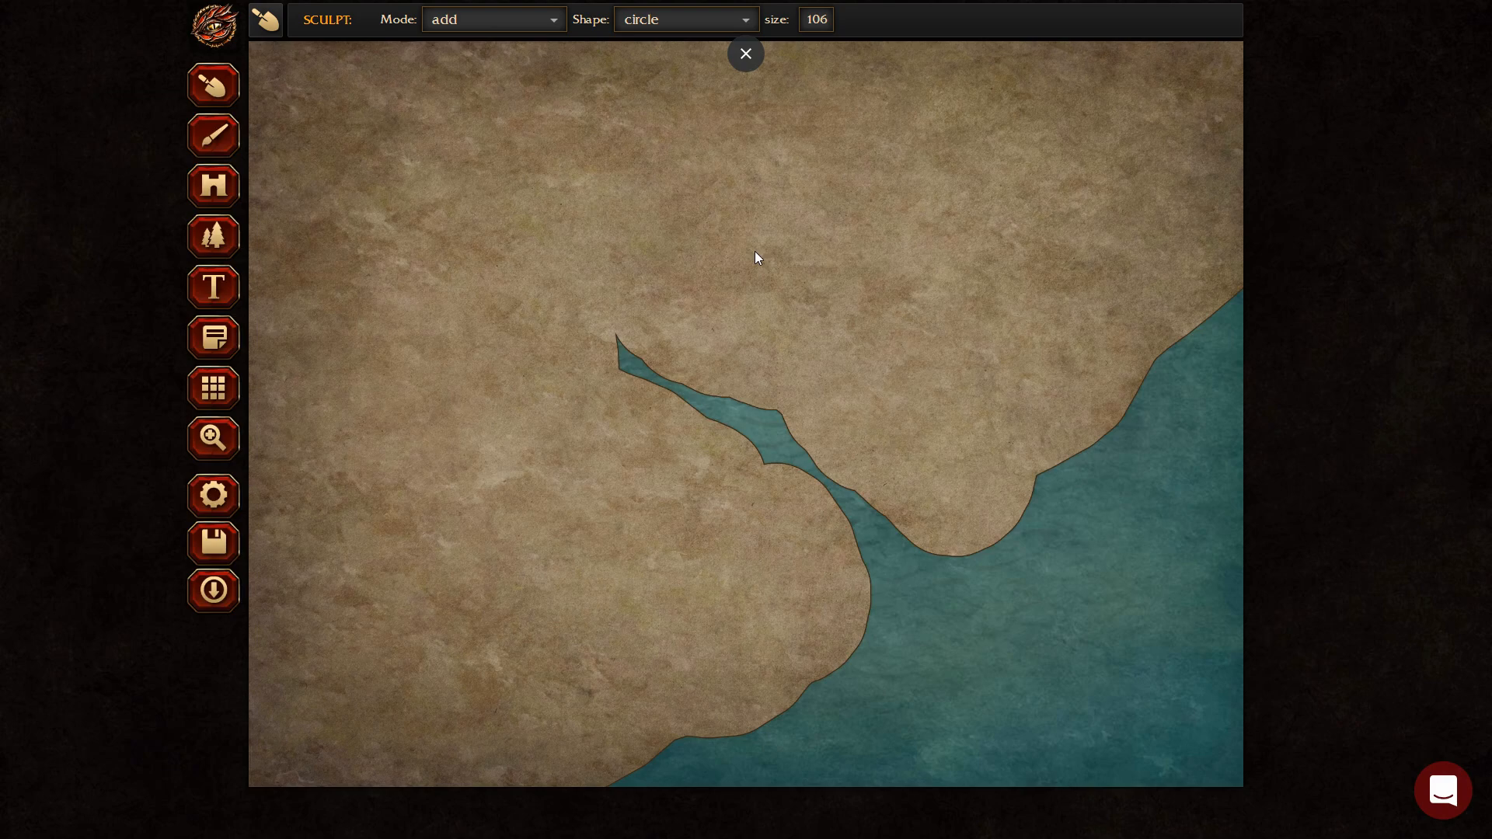
Reduce the sculpt size to 45 and fill in the inland tip of the inlet with land.
left_click(816, 20)
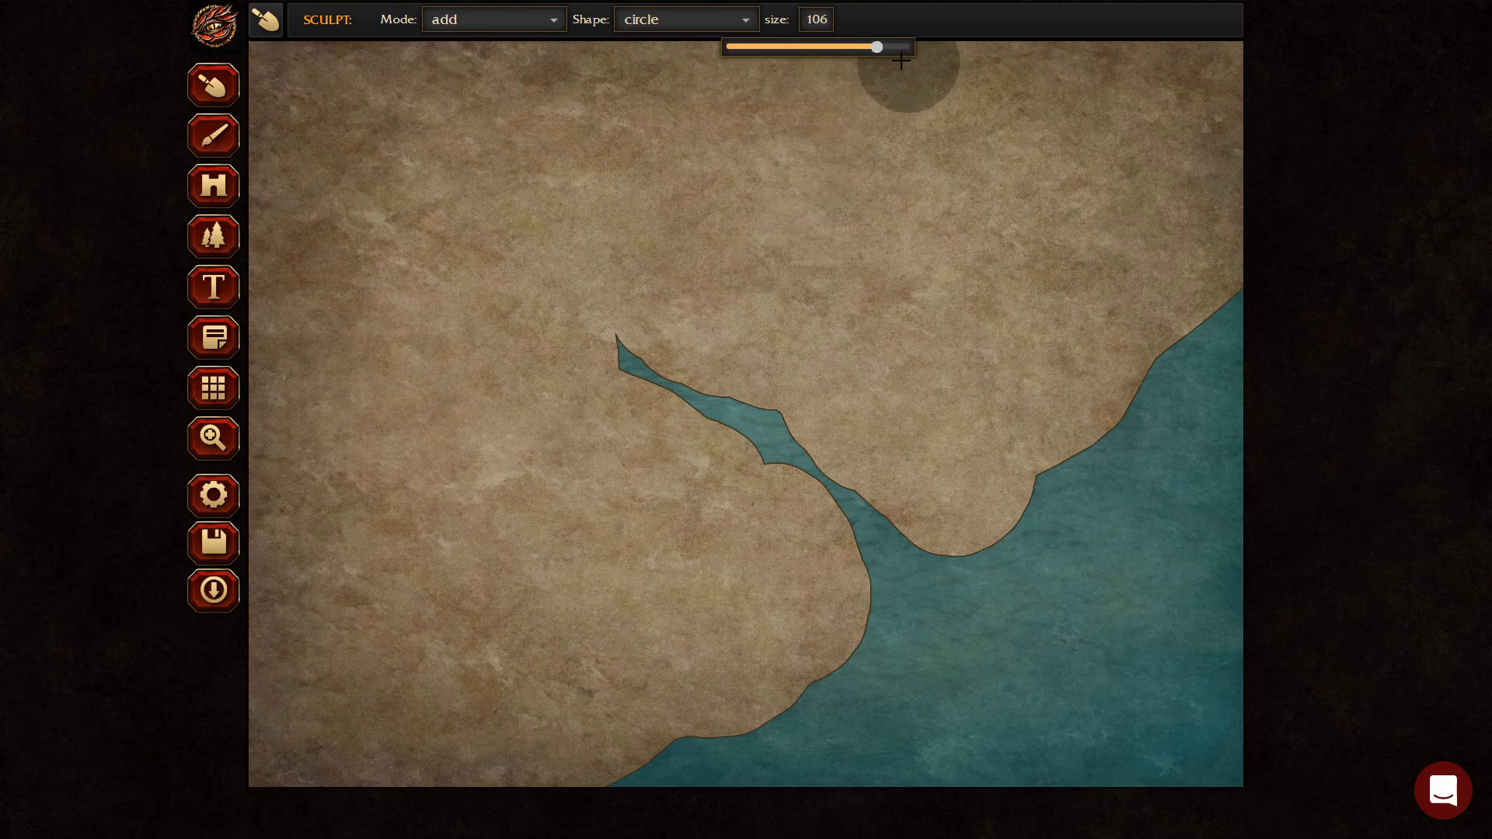
left_click_drag(877, 46, 787, 46)
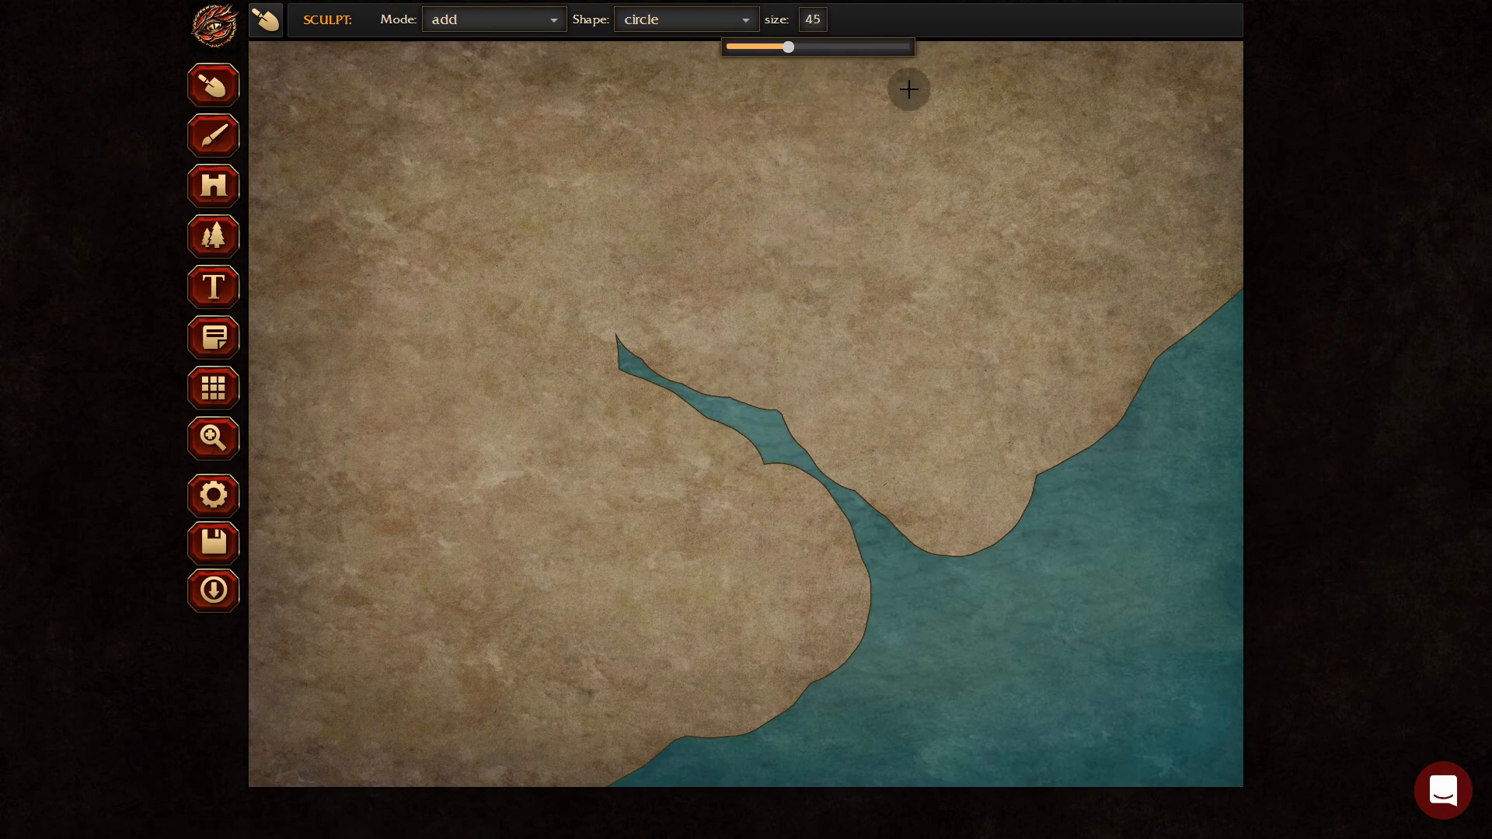
left_click(633, 350)
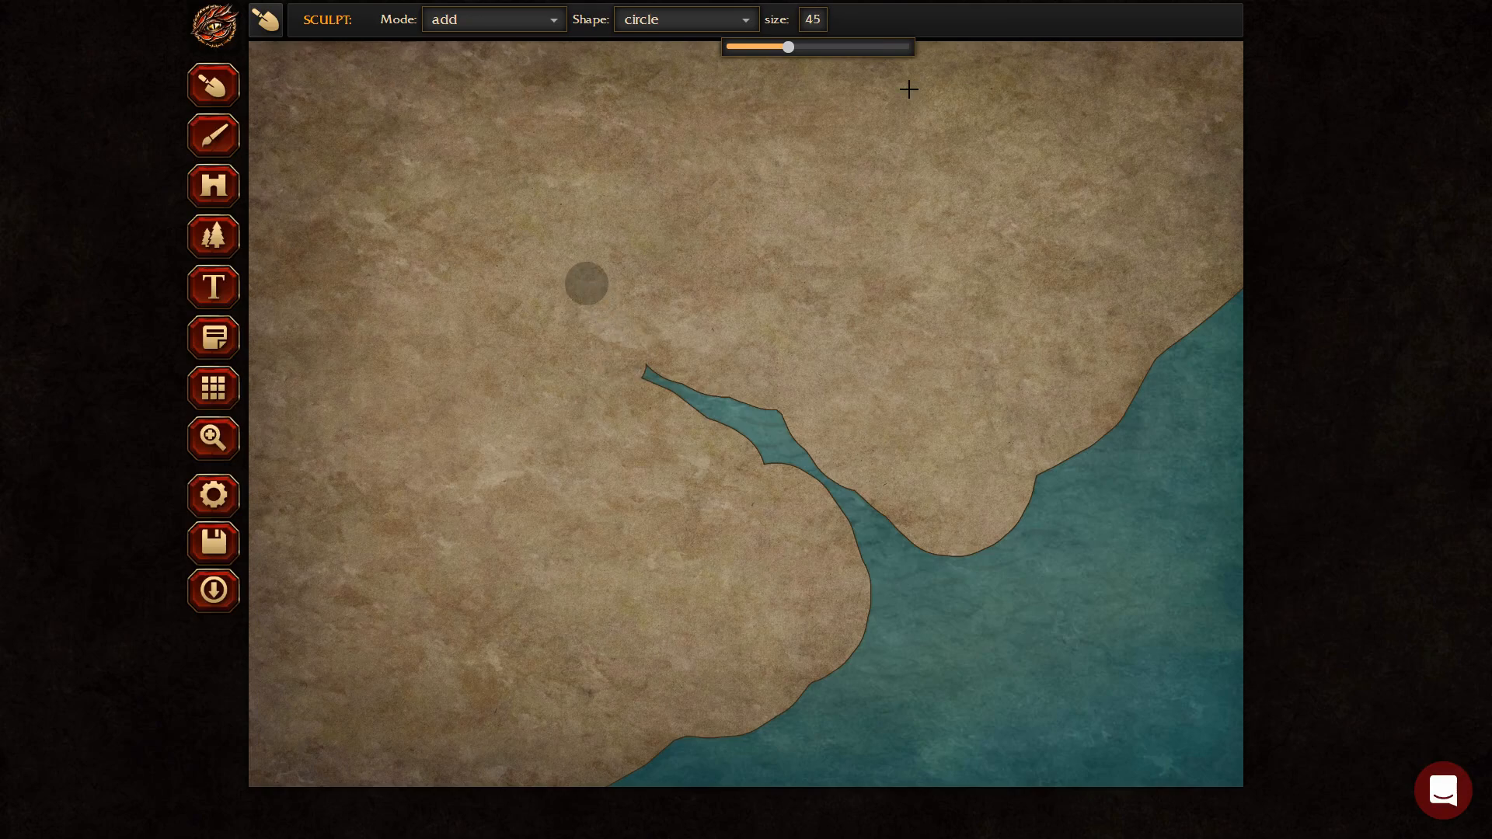
Switch sculpting to subtract at size 11 and carve thin rivers from the inlet's tip, its northern bank and the eastern coast.
left_click(493, 20)
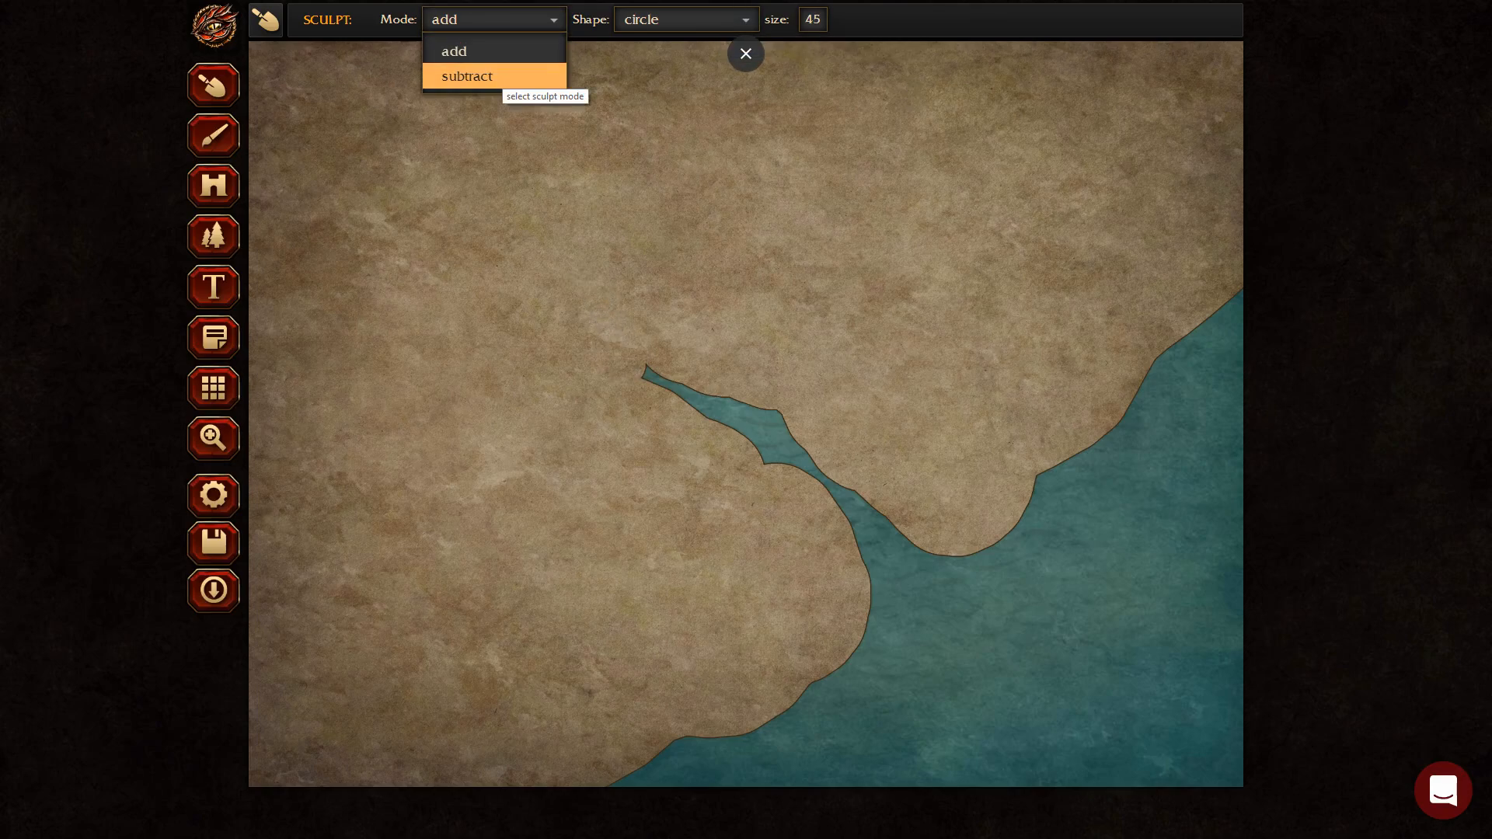
left_click(499, 76)
left_click(813, 19)
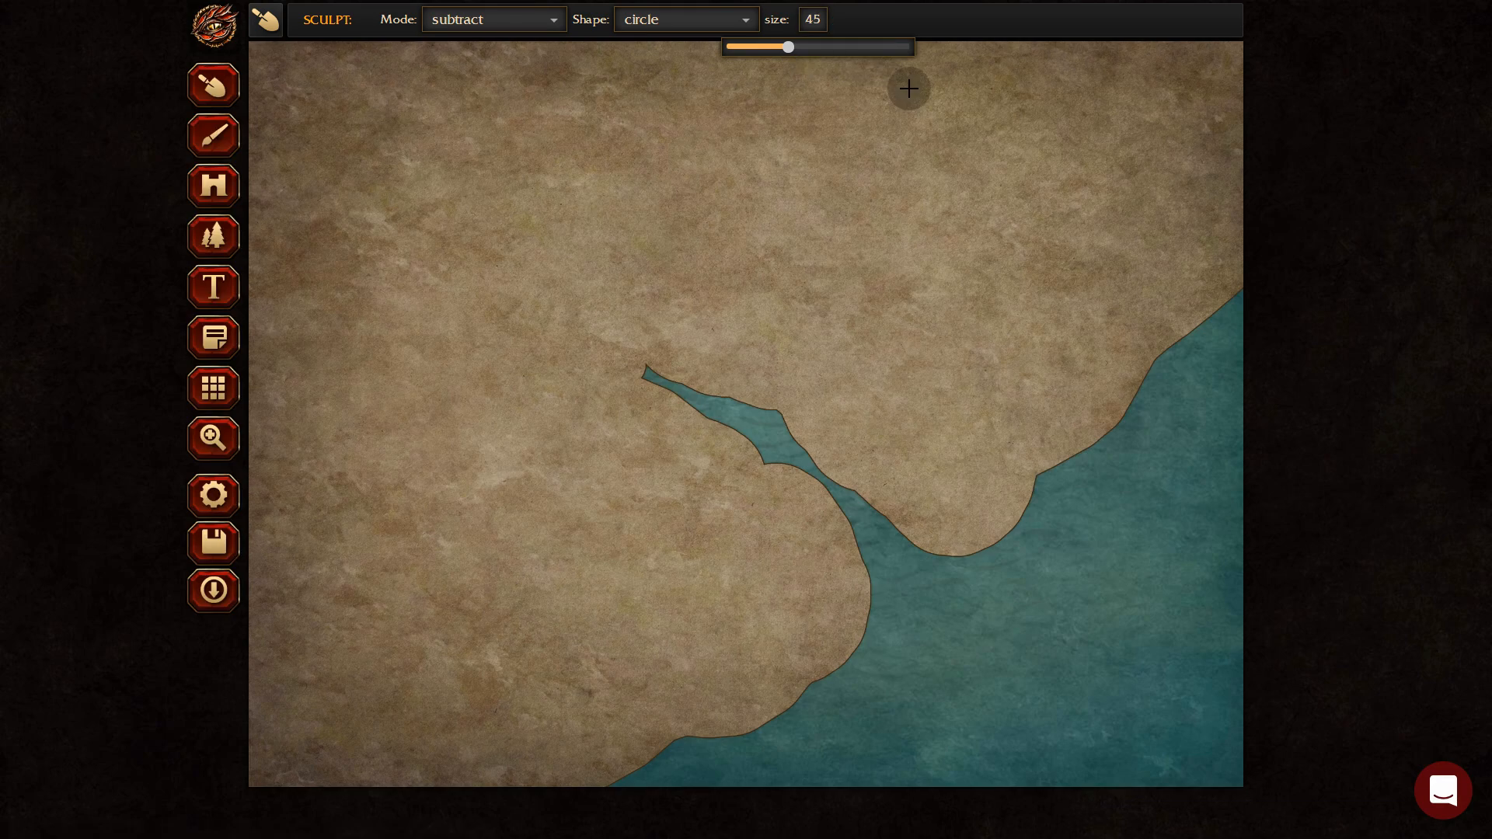
left_click_drag(789, 45, 748, 47)
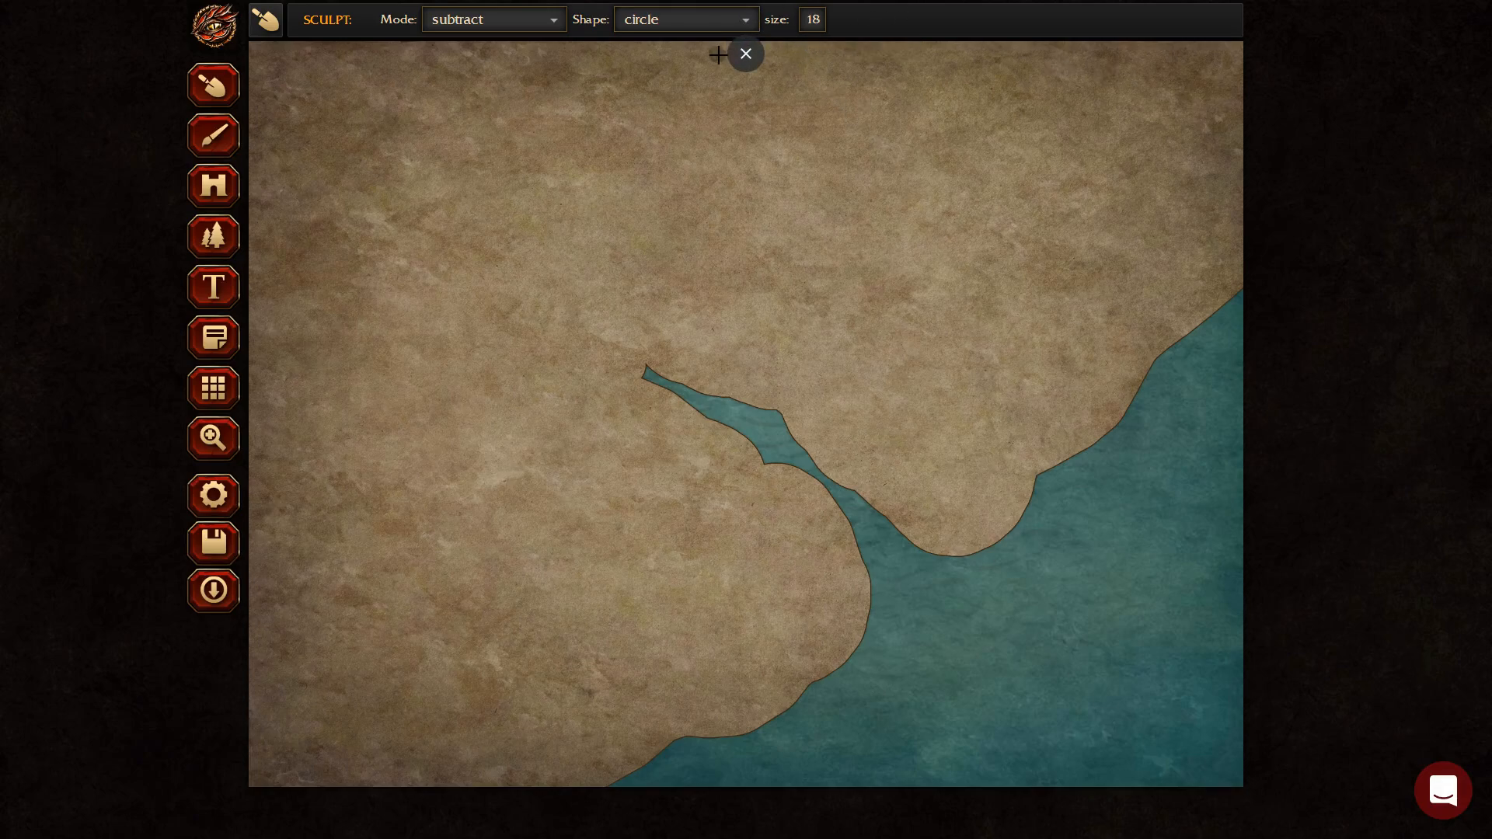
left_click(814, 21)
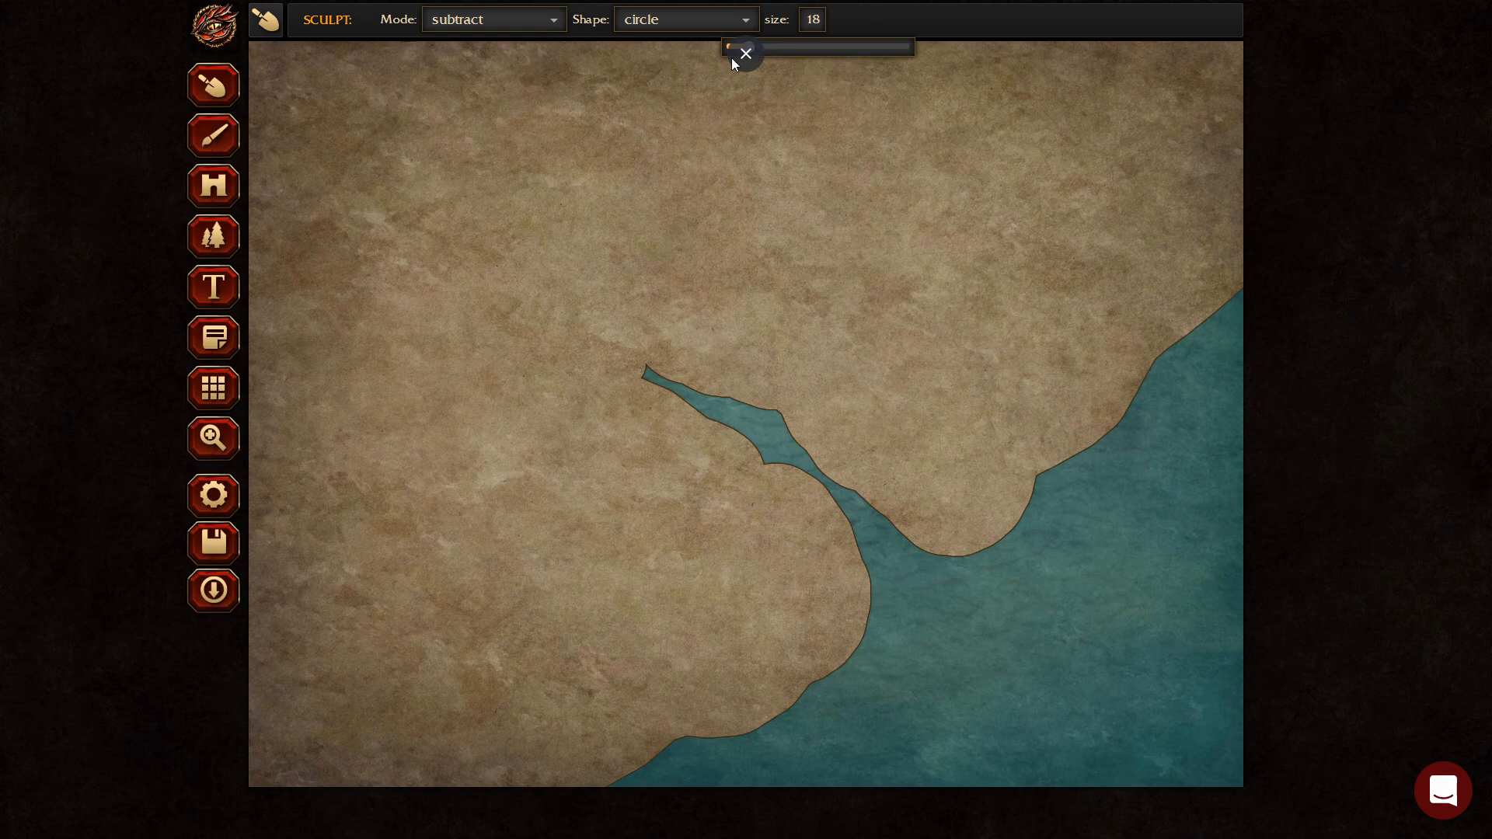
left_click_drag(744, 53, 733, 51)
mouse_move(648, 376)
left_mouse_down()
mouse_move(613, 298)
mouse_move(525, 250)
left_mouse_up()
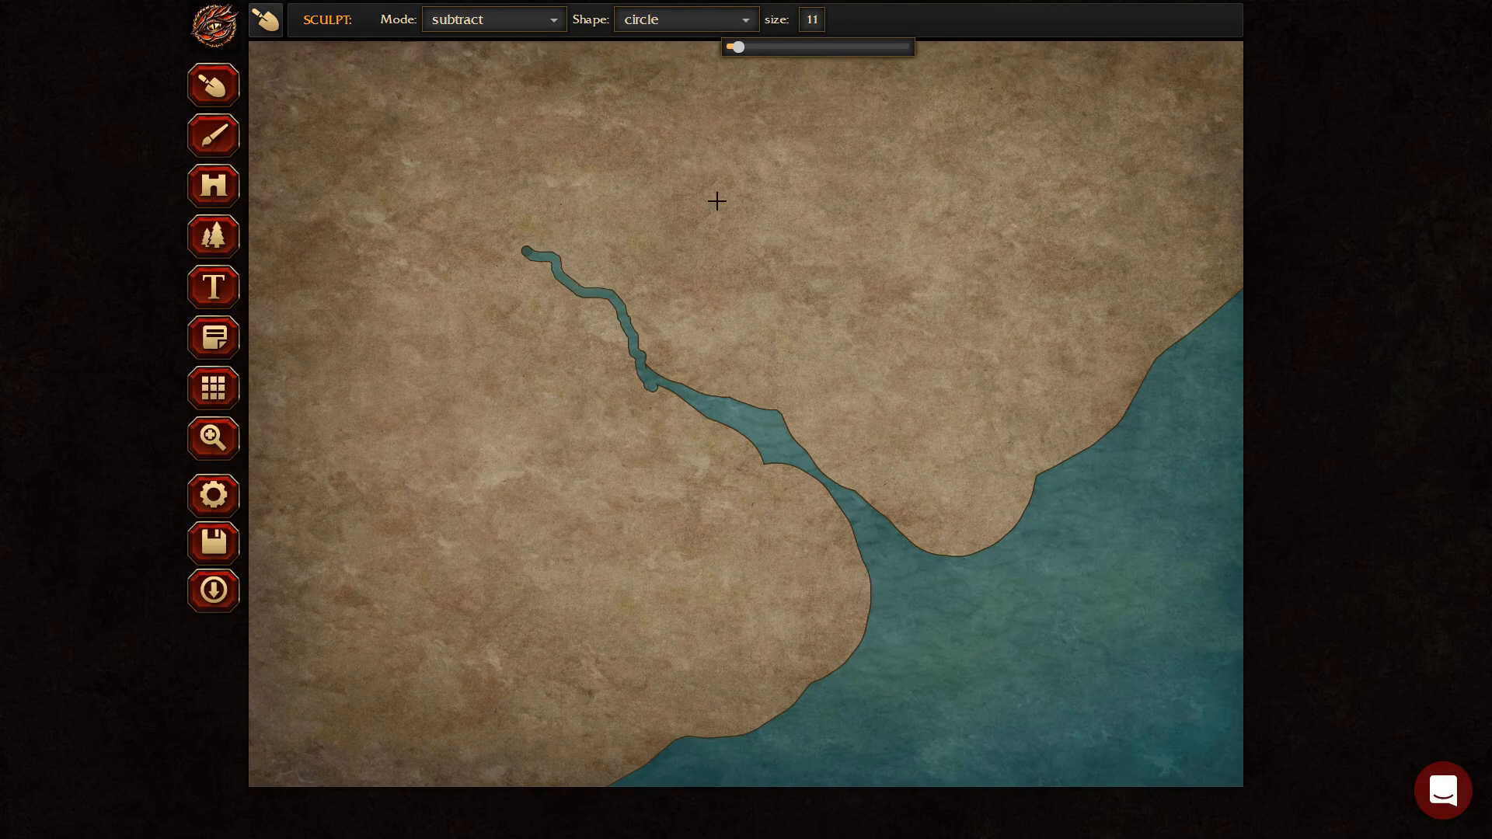
left_click_drag(773, 410, 867, 315)
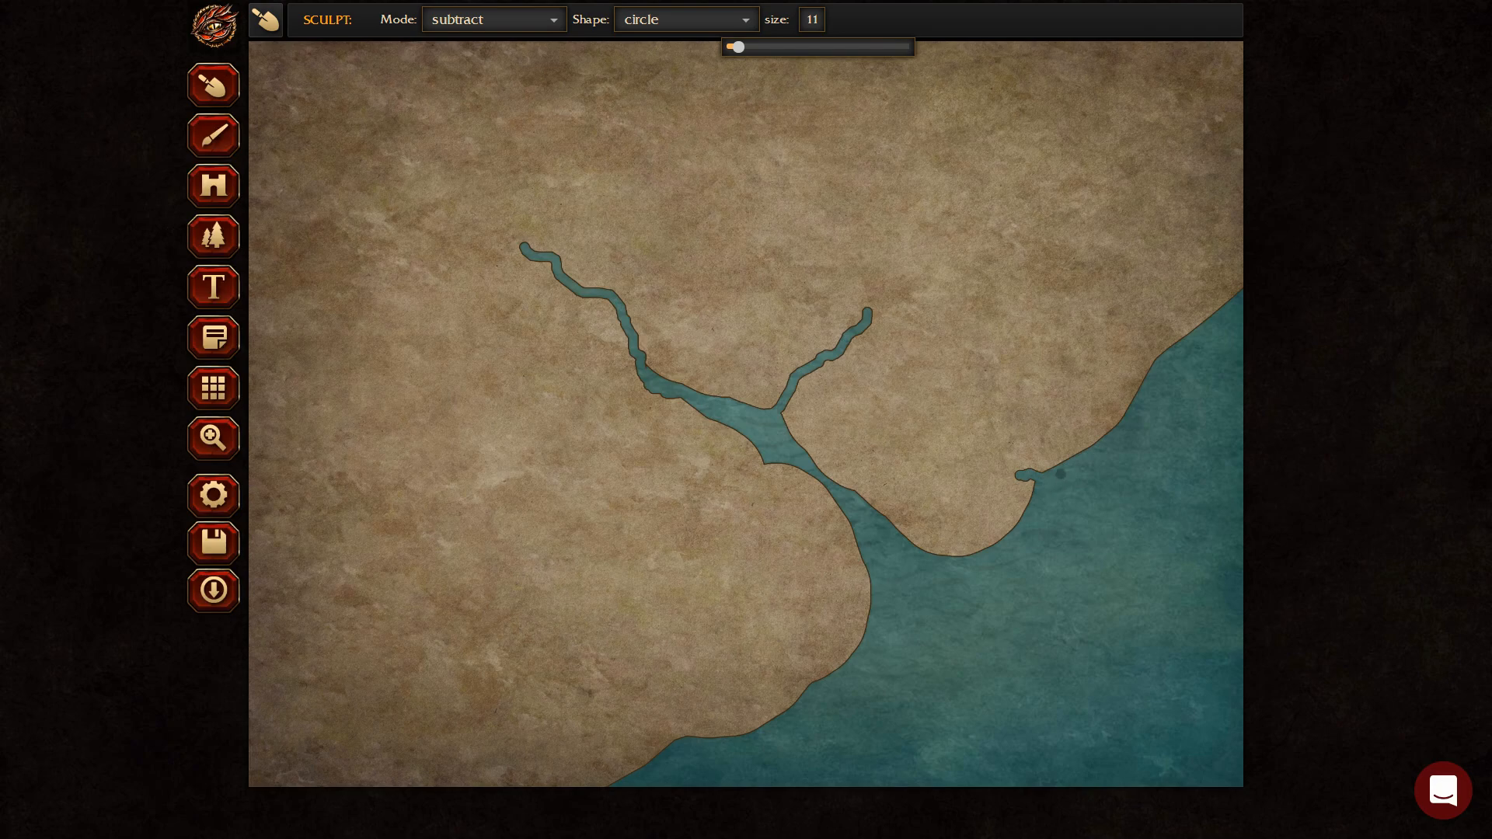
left_click_drag(1063, 432, 1026, 383)
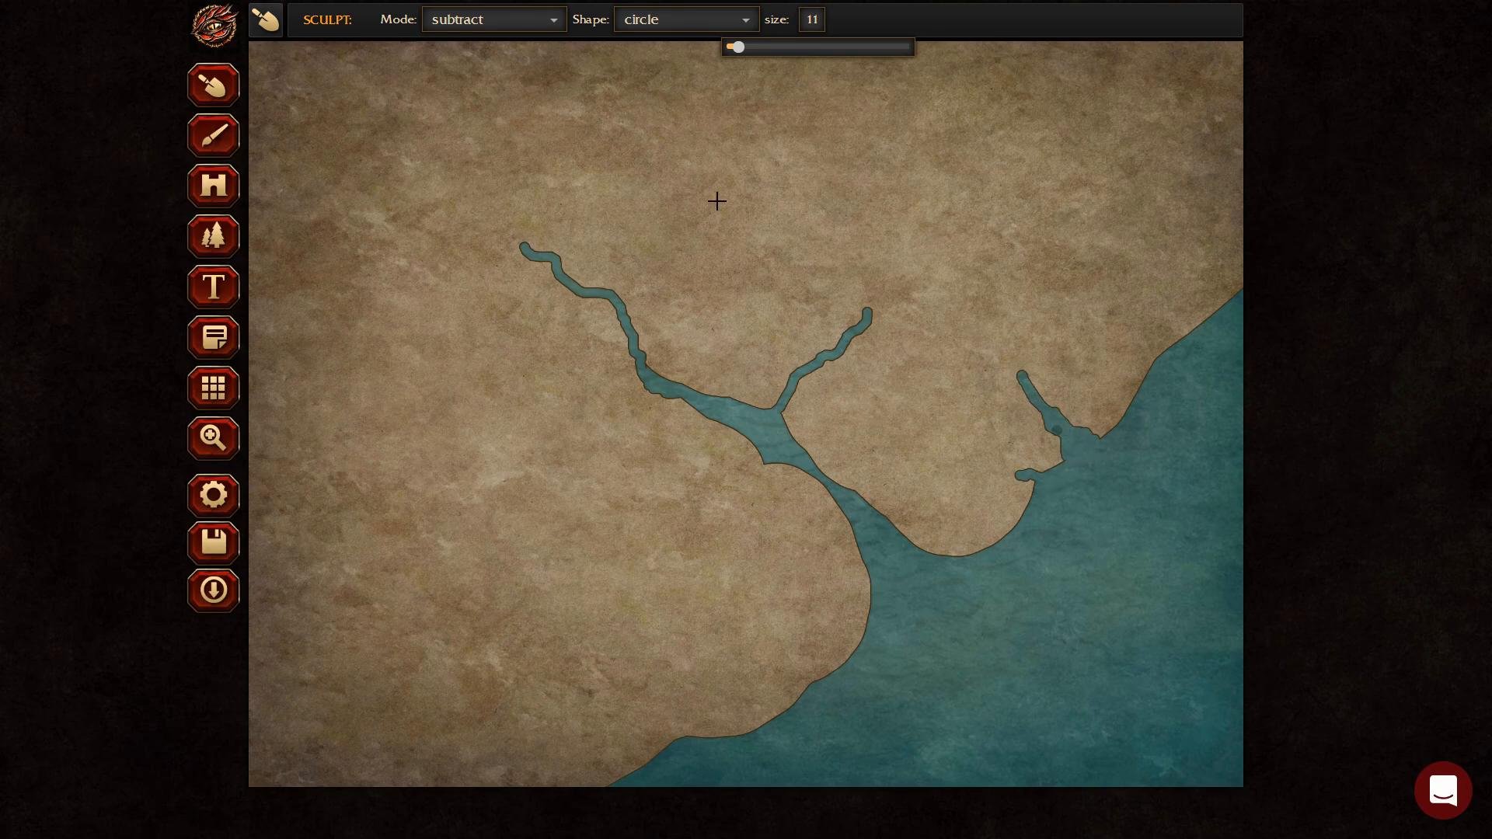
Carve short river mouths into the land along the southern coast and the western bank of the inlet.
left_click_drag(680, 740, 644, 666)
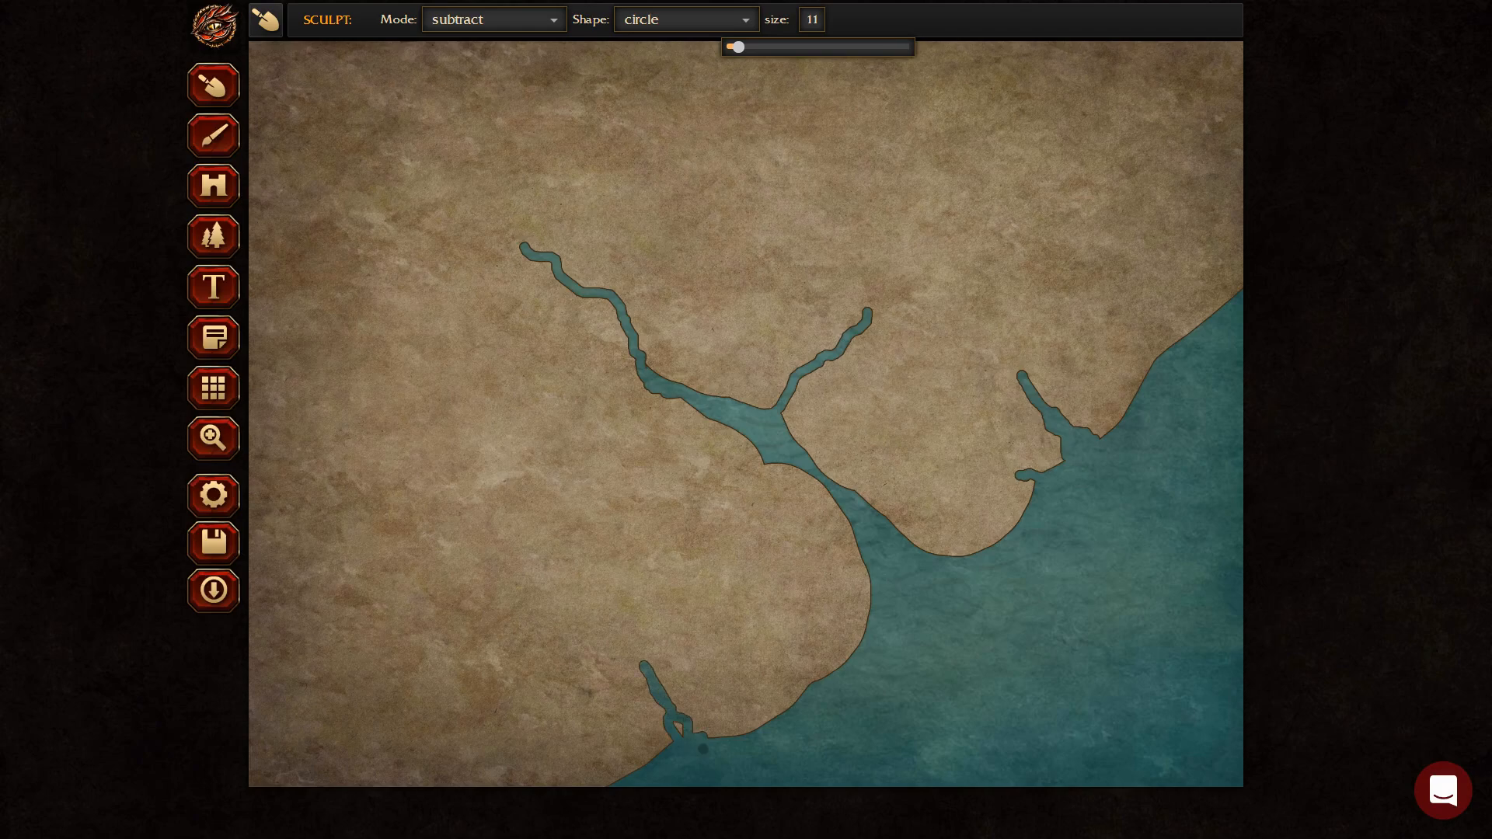
left_click_drag(794, 701, 764, 657)
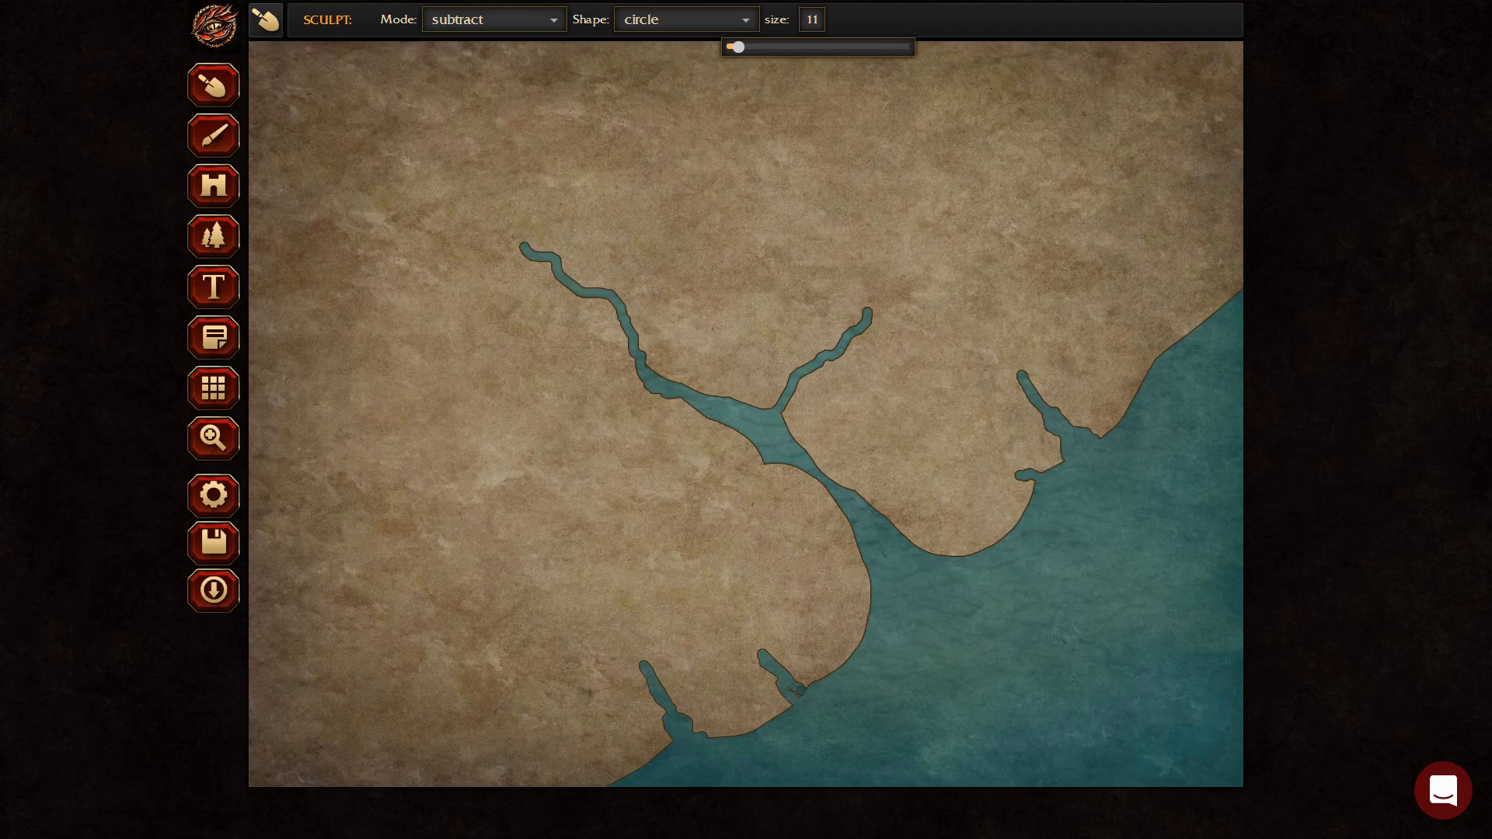
left_click_drag(869, 570, 819, 577)
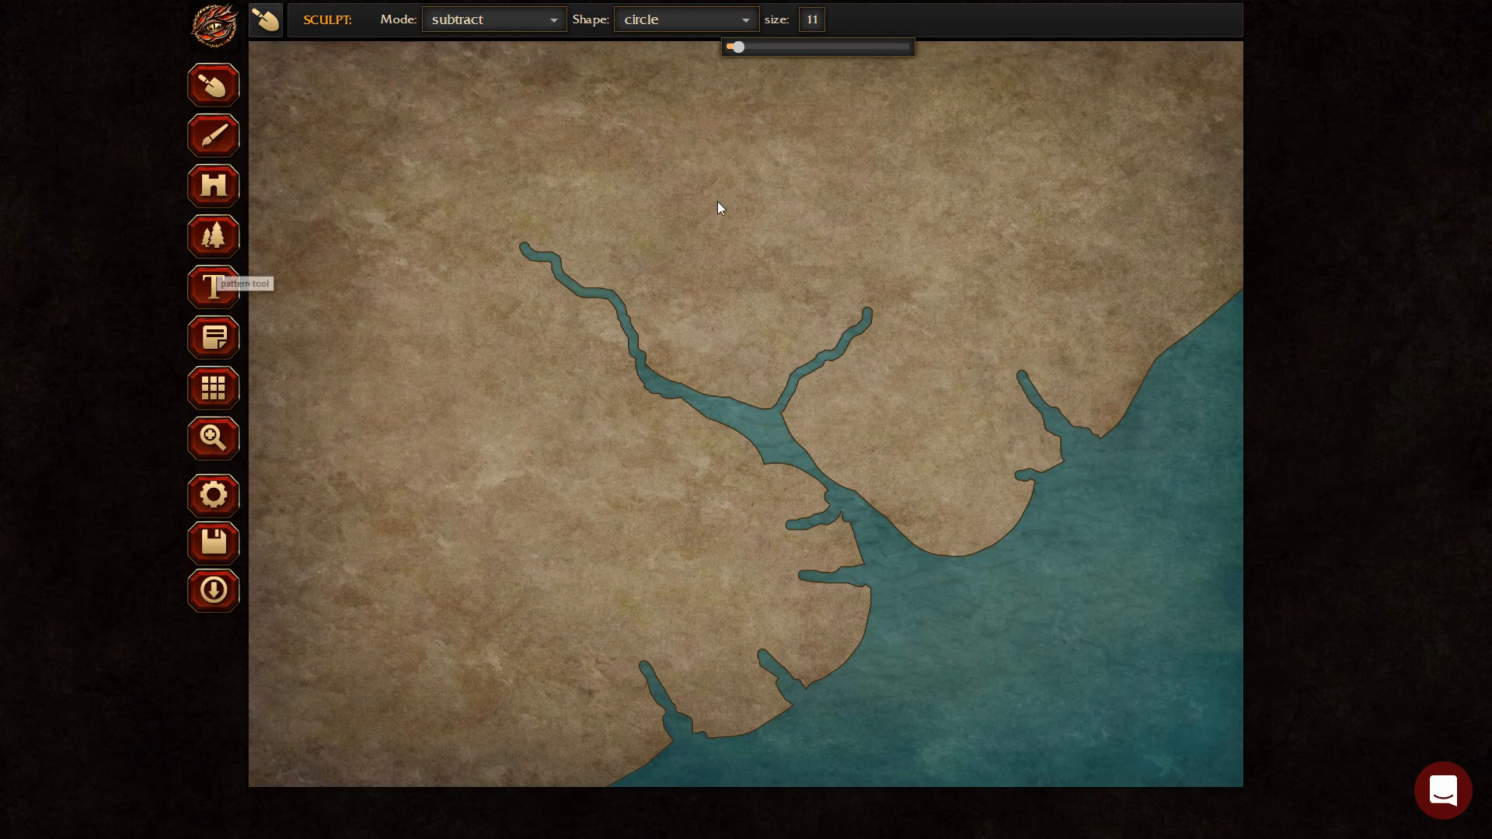
Place a City-03 object at 100% scale on the land just west of the main river.
left_click(213, 239)
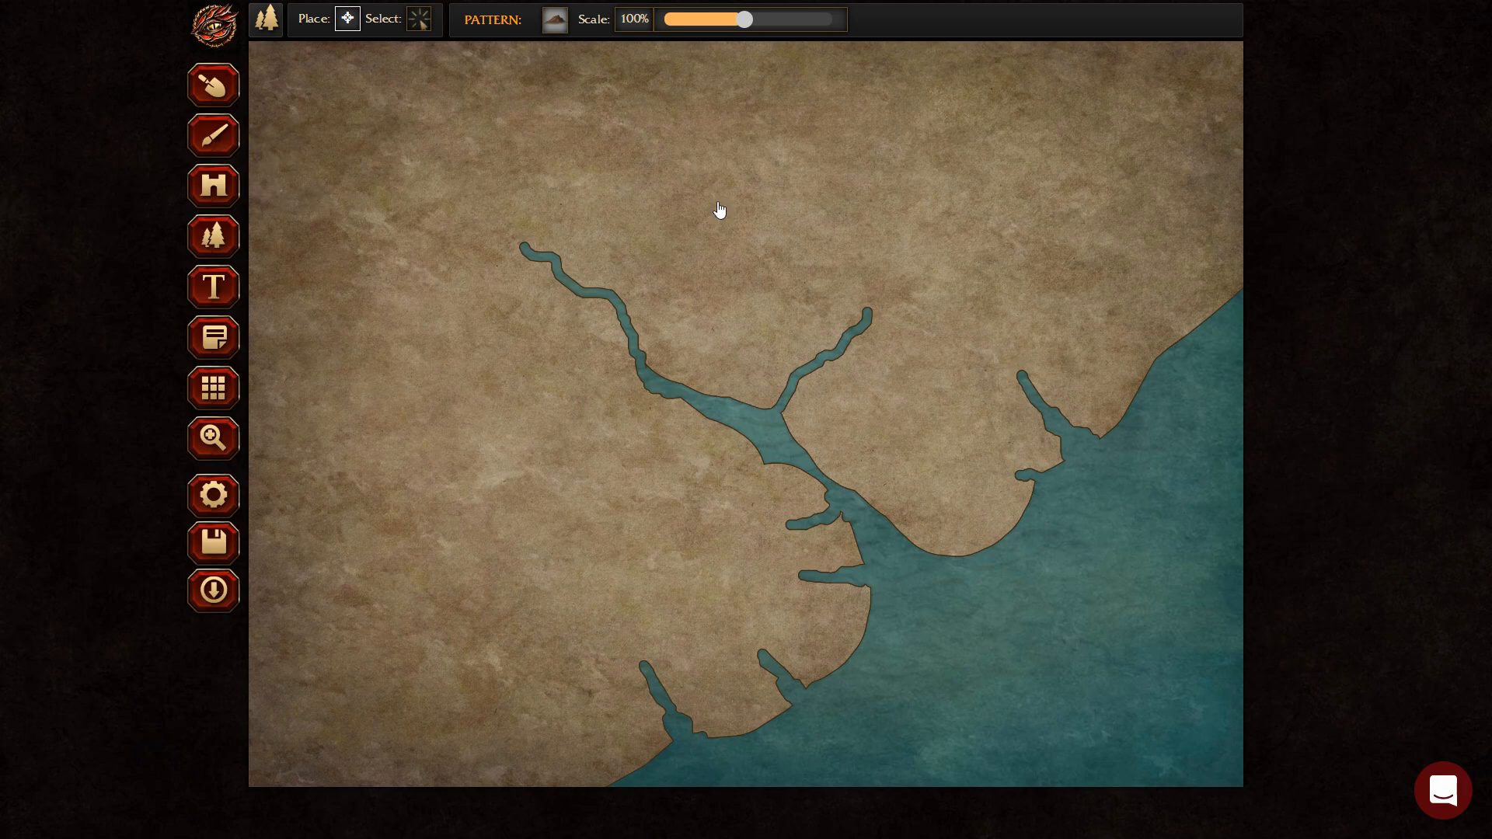
left_click(214, 188)
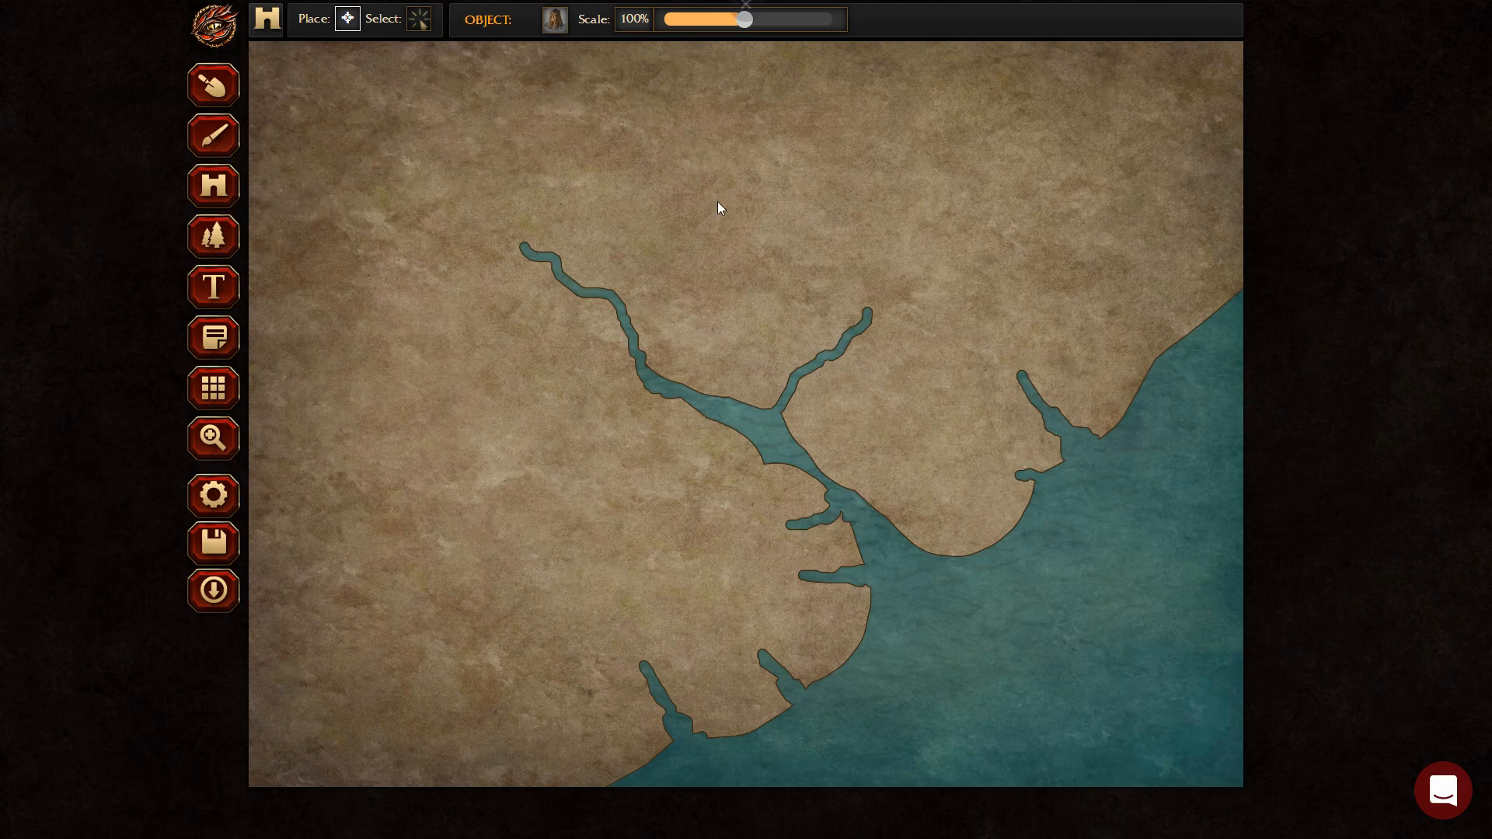
left_click(554, 20)
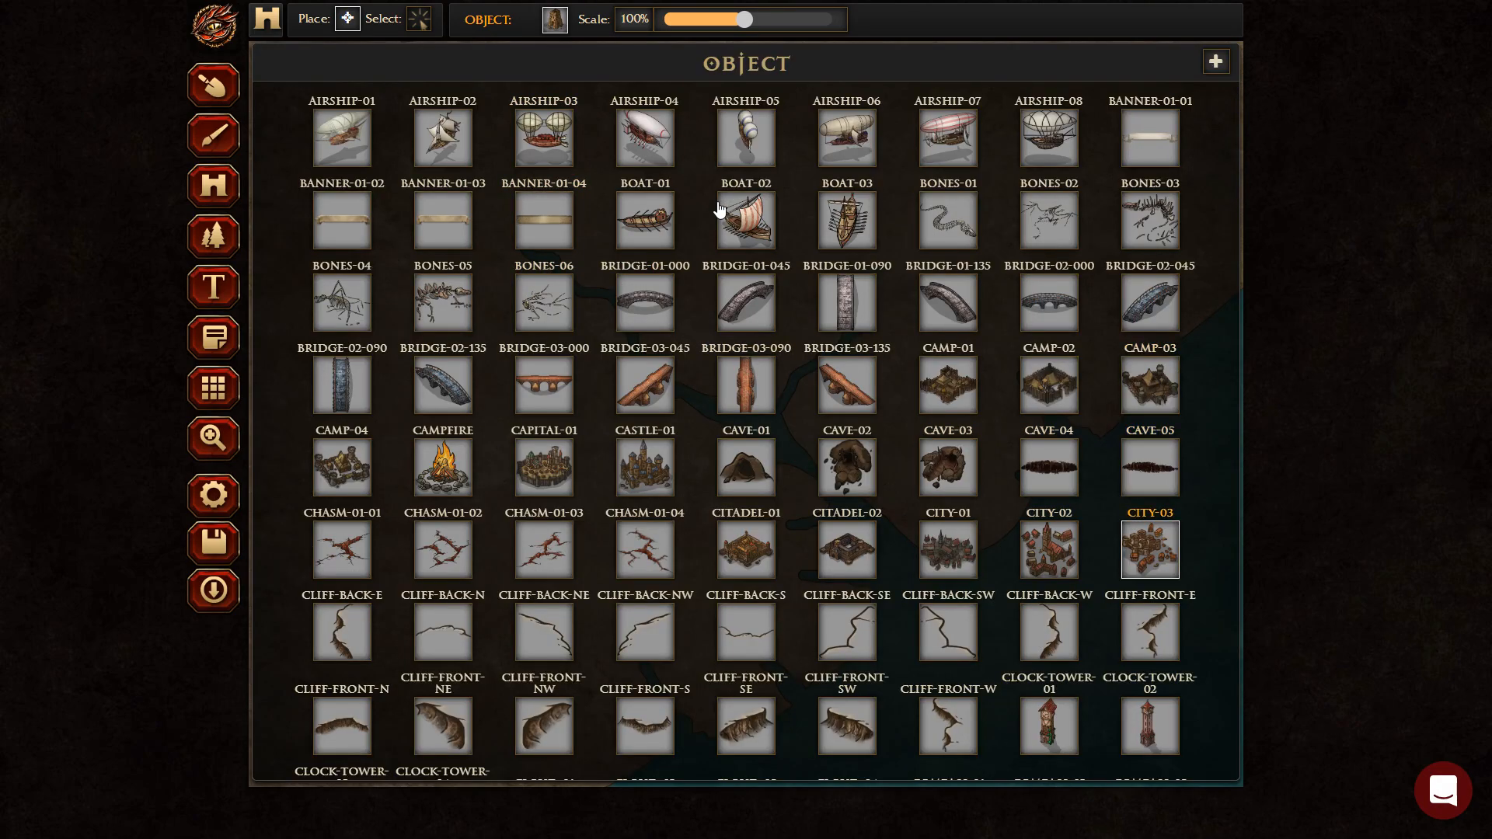
left_click(1150, 550)
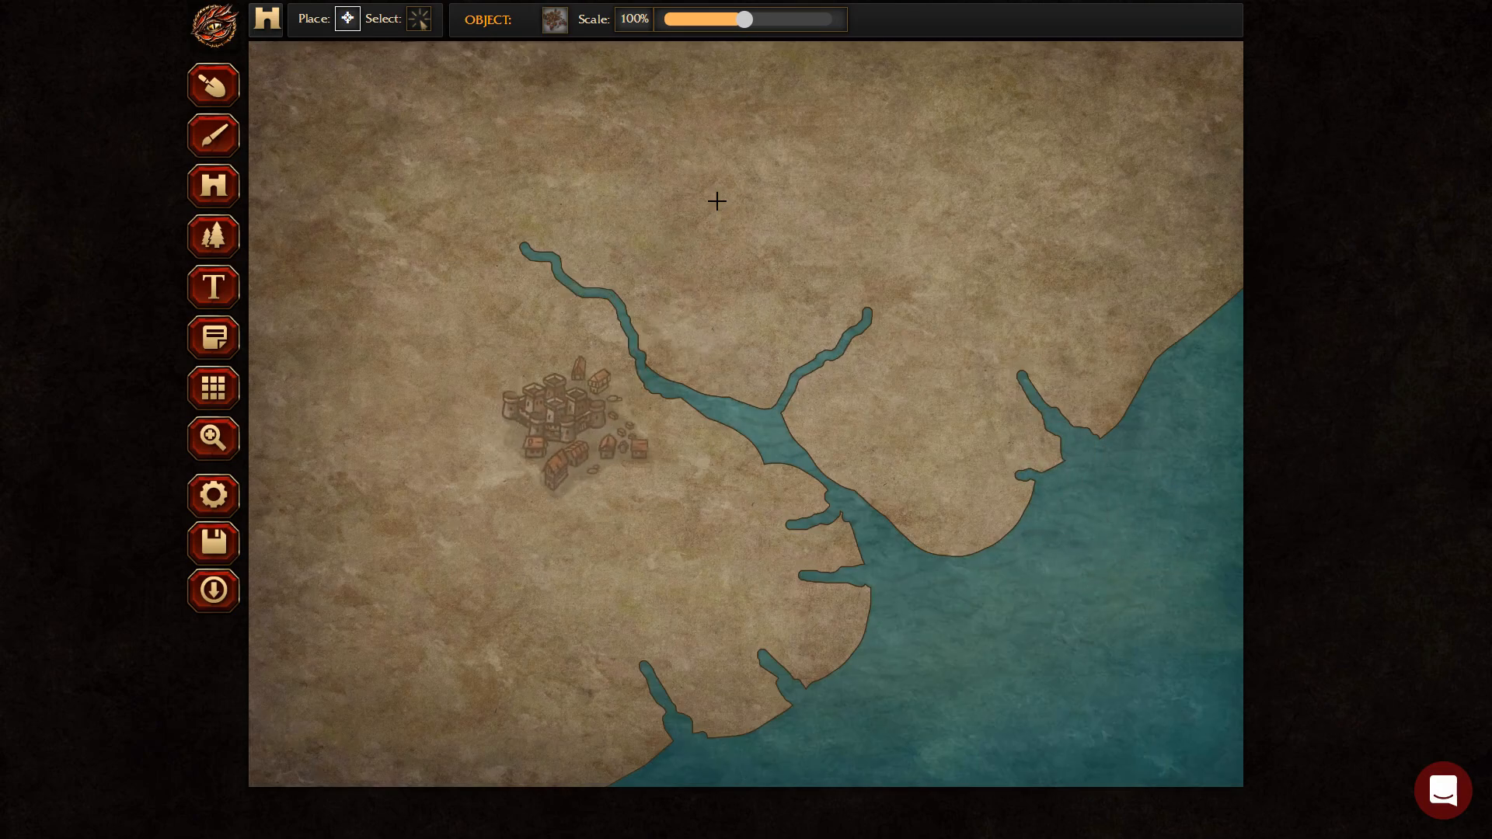
left_click(580, 427)
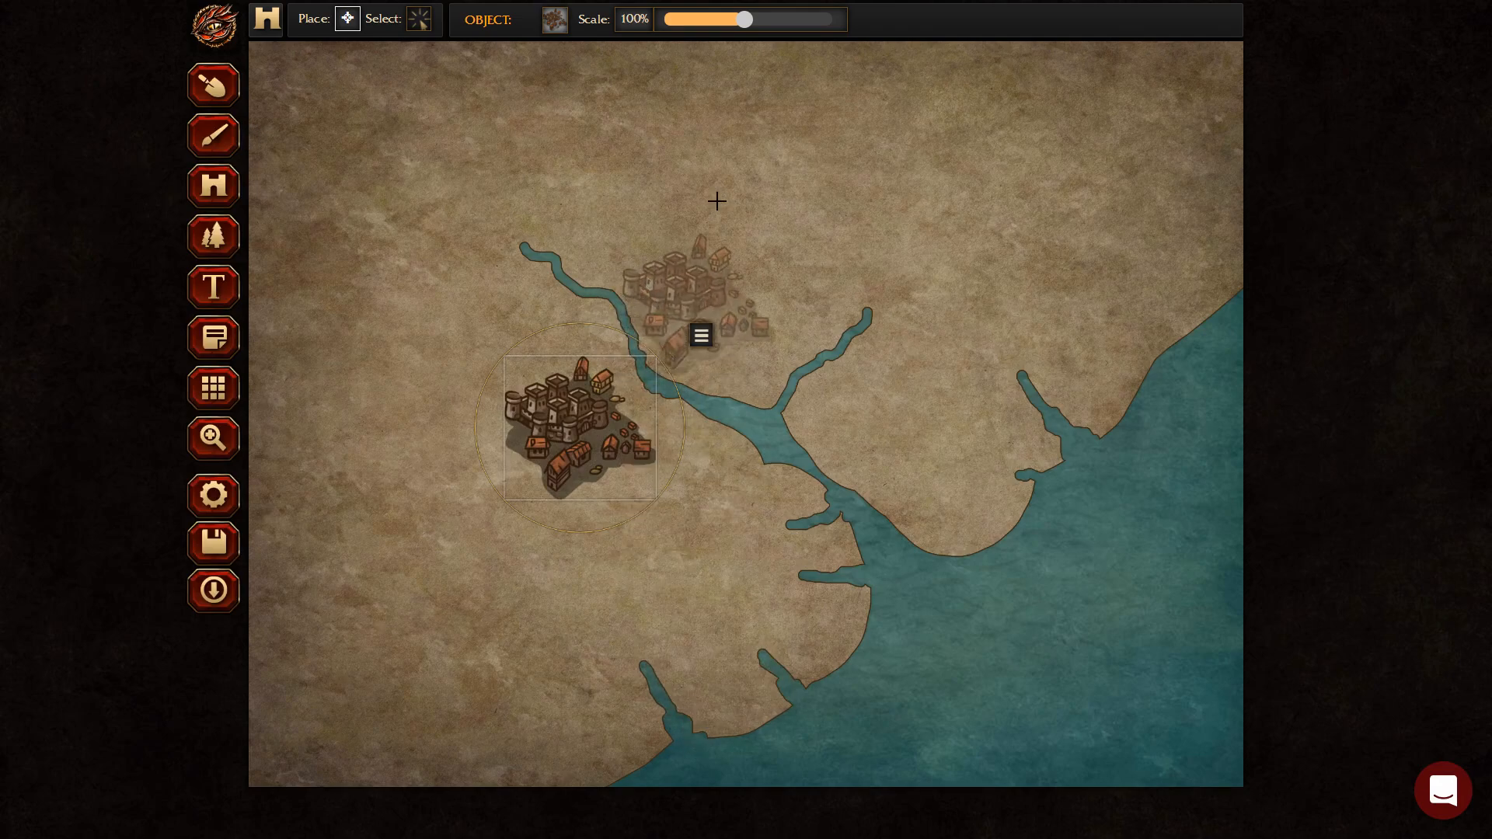
Select the city west of the river and delete it from the map.
left_click(701, 335)
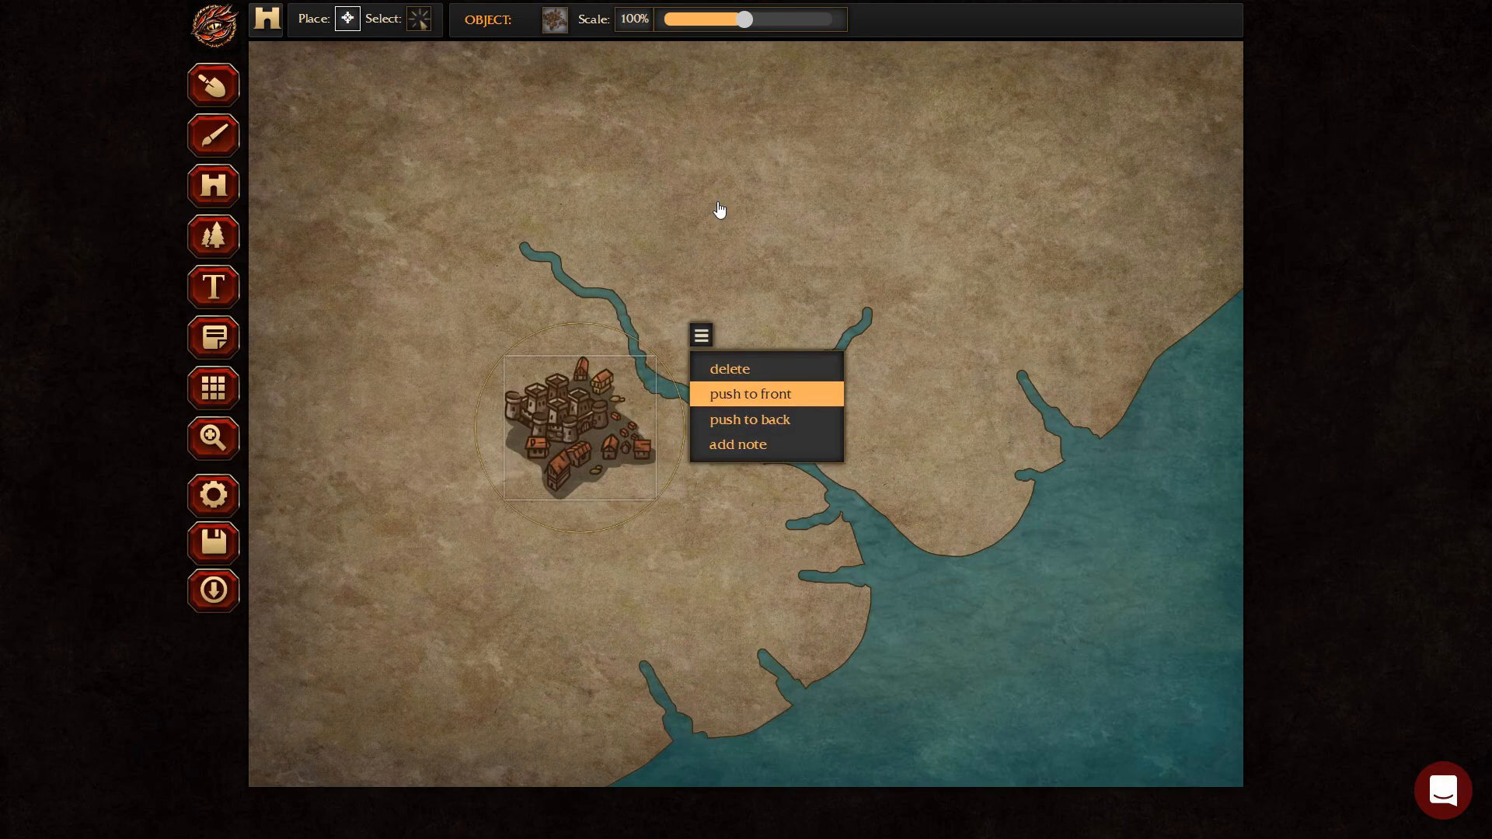
left_click(765, 373)
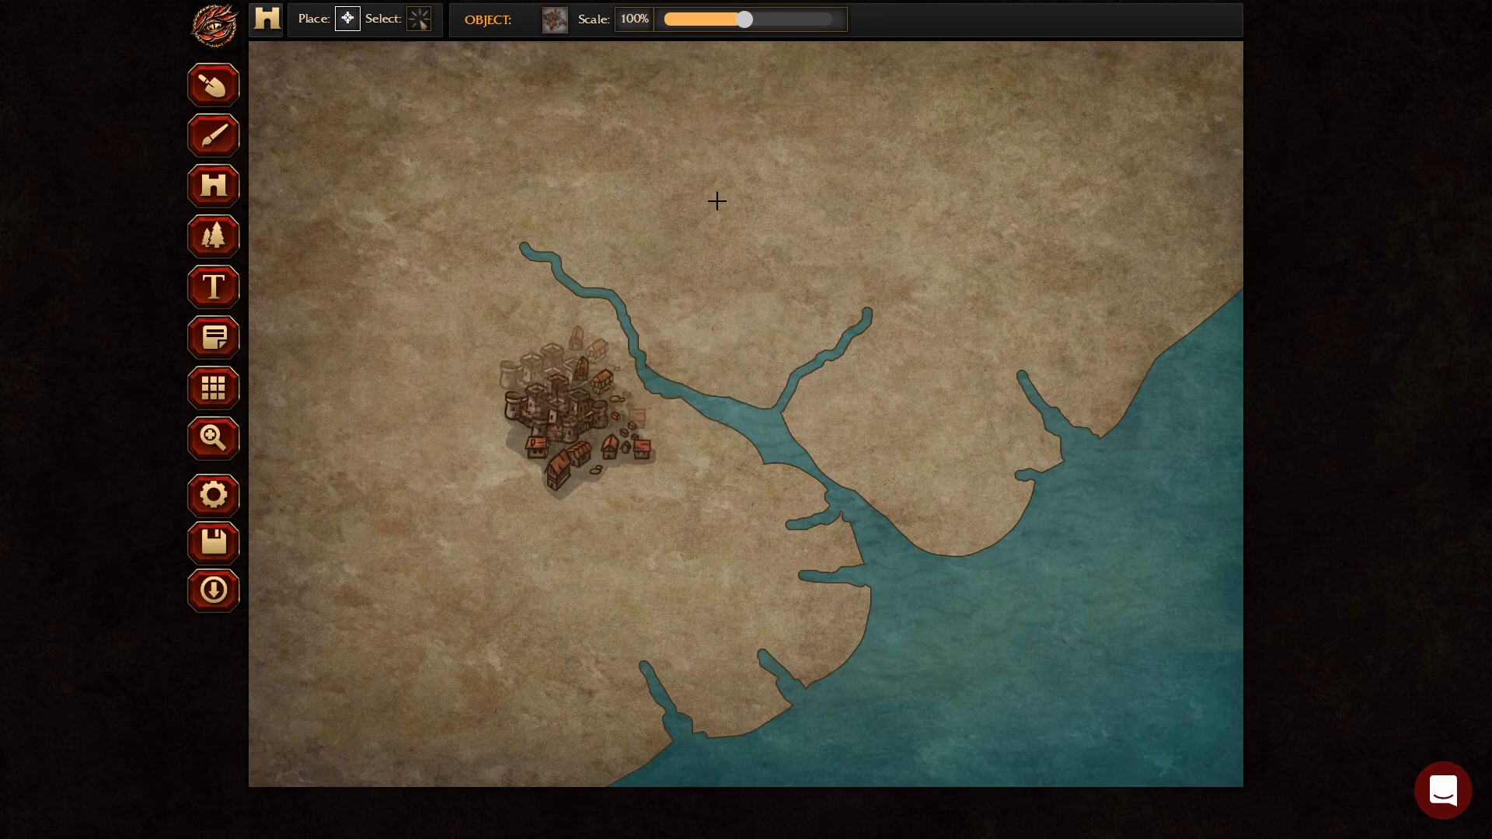
left_click(419, 18)
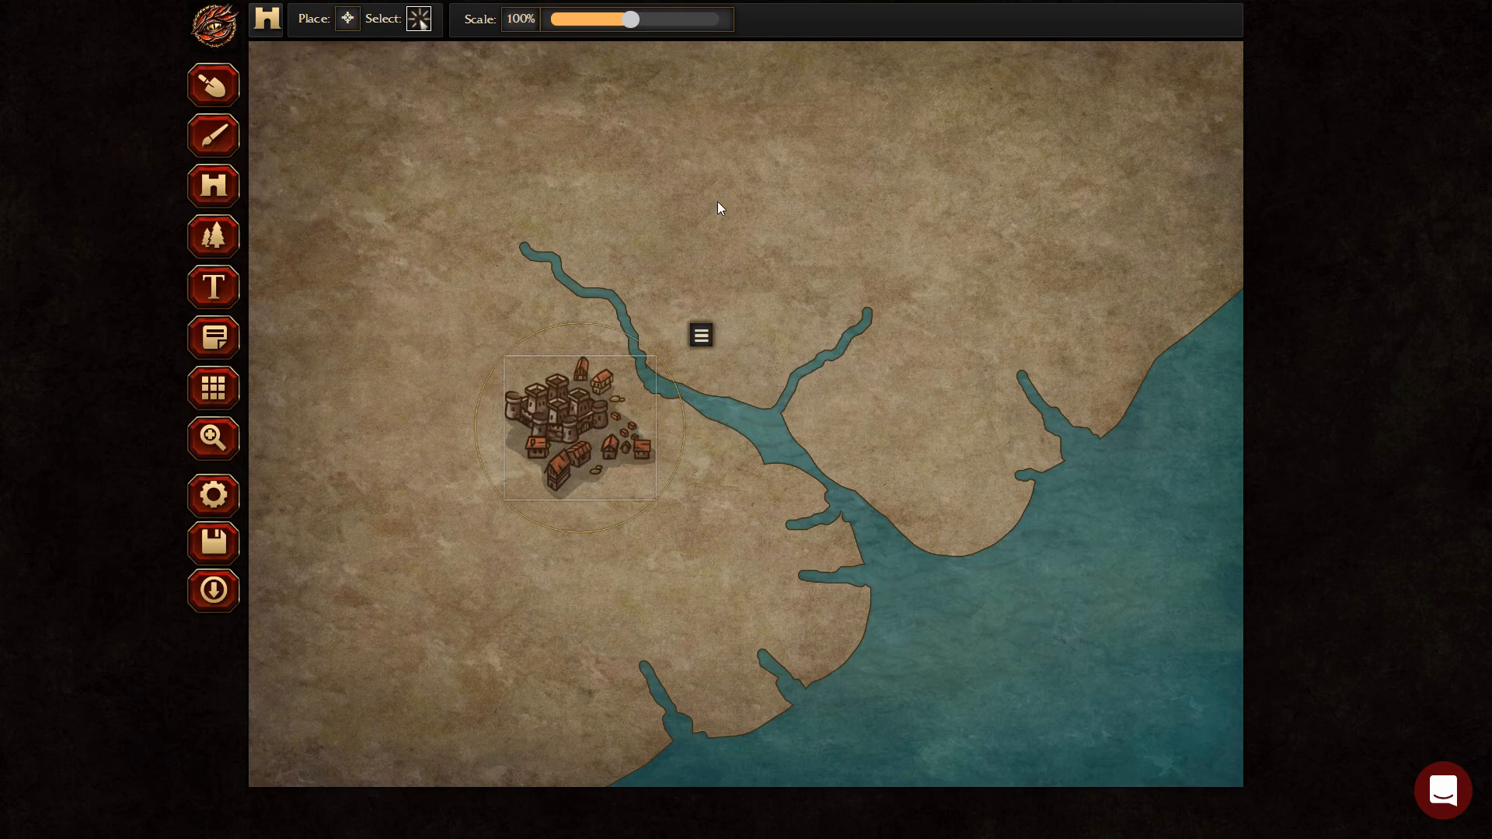
left_click(701, 334)
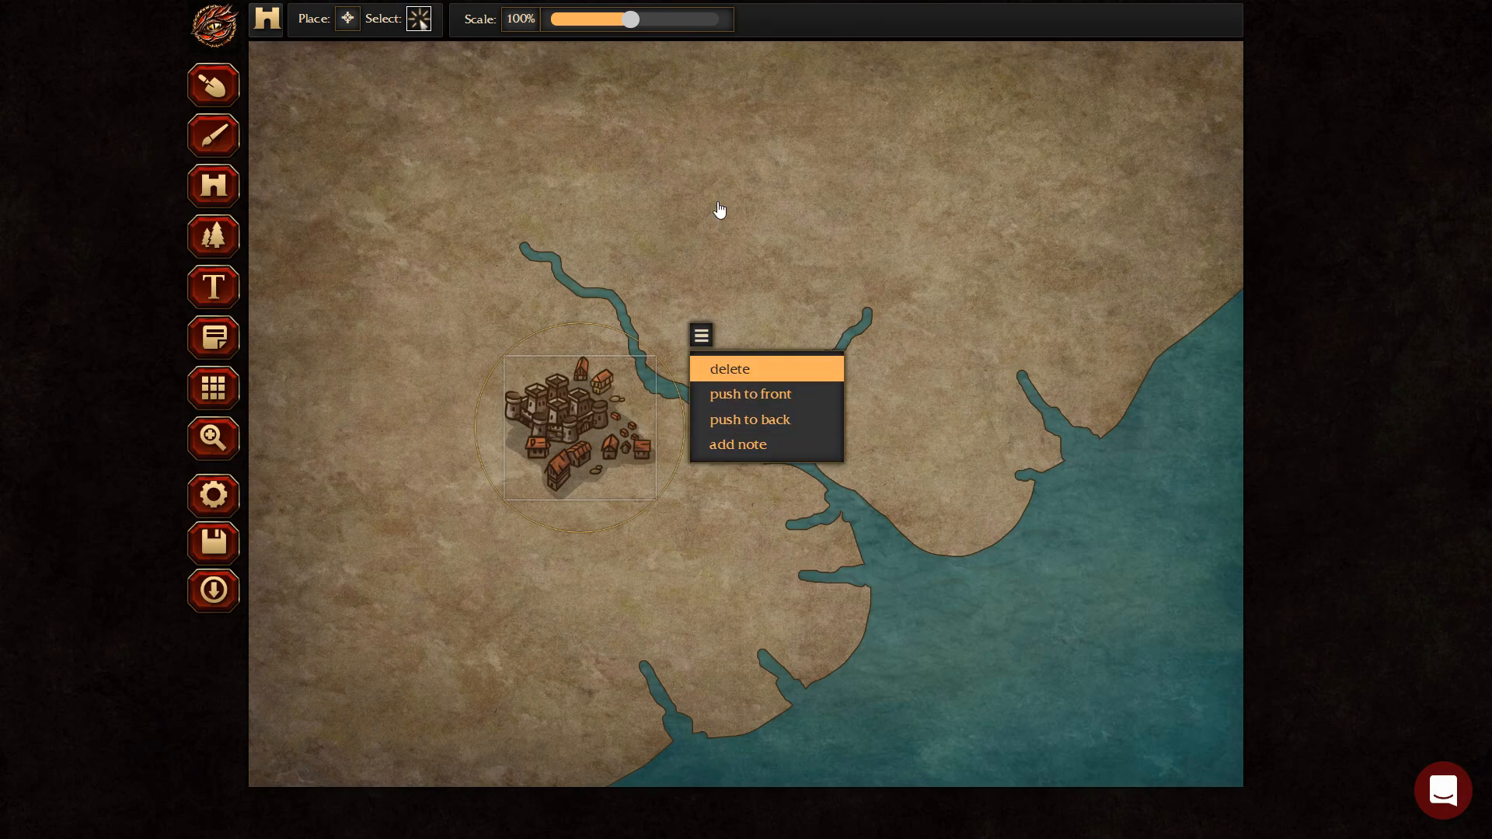
left_click(731, 366)
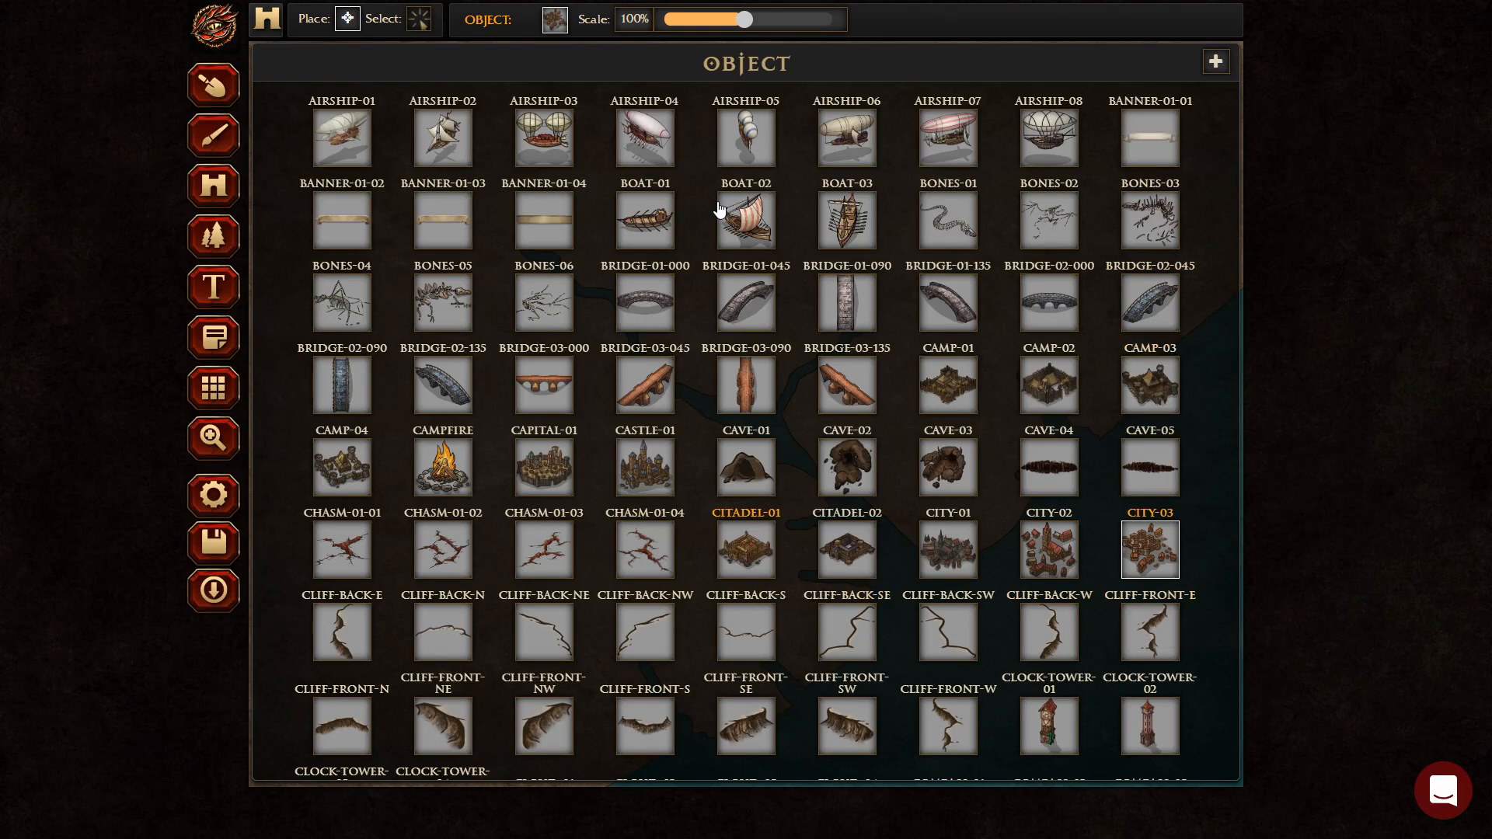
Place two Cliff-Front-SW pieces on the river's northern and eastern banks, and two Bridge-03-045 bridges across the main river.
left_click(719, 210)
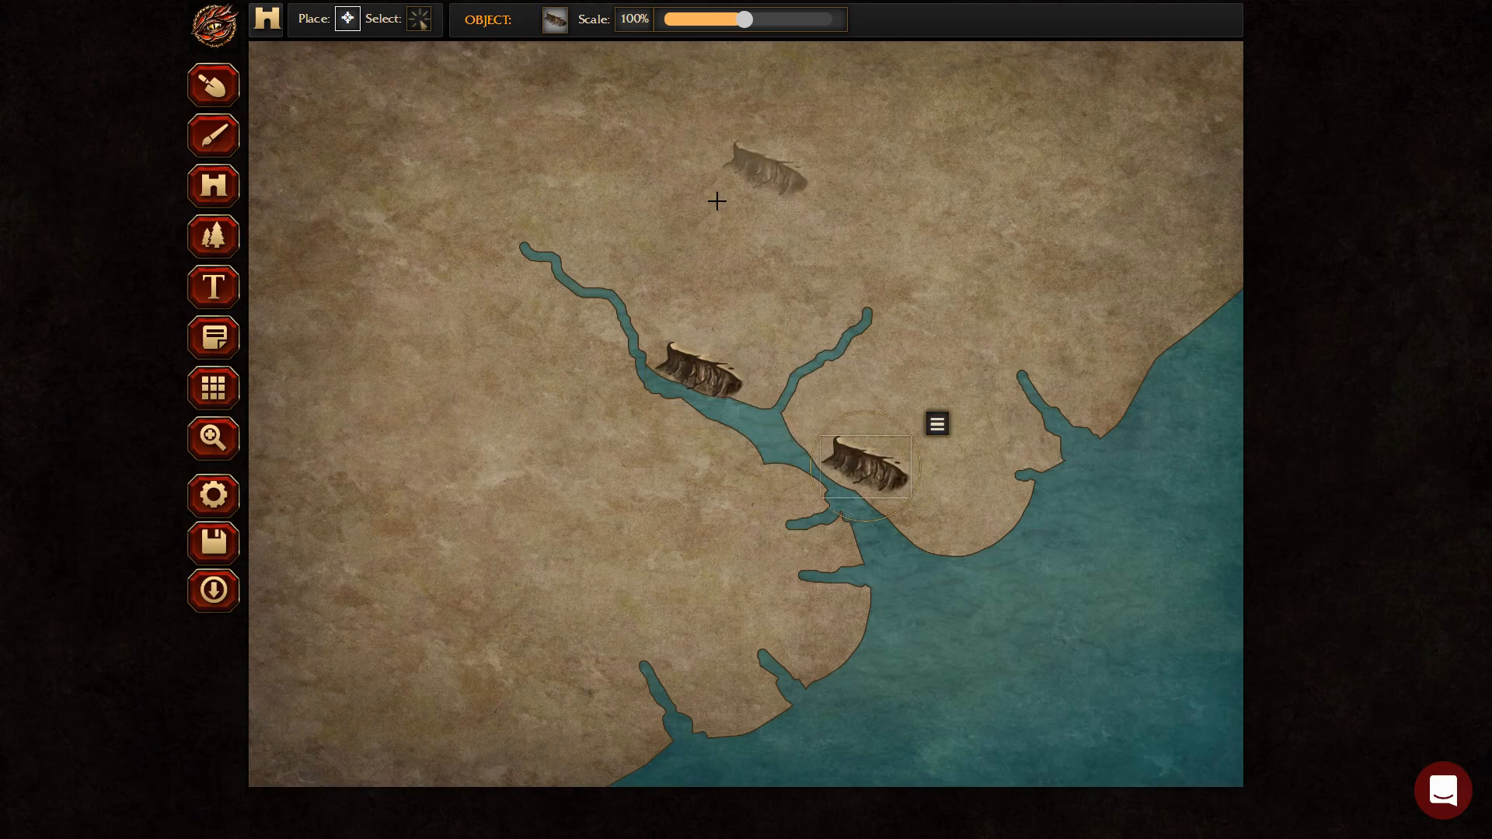
left_click(555, 20)
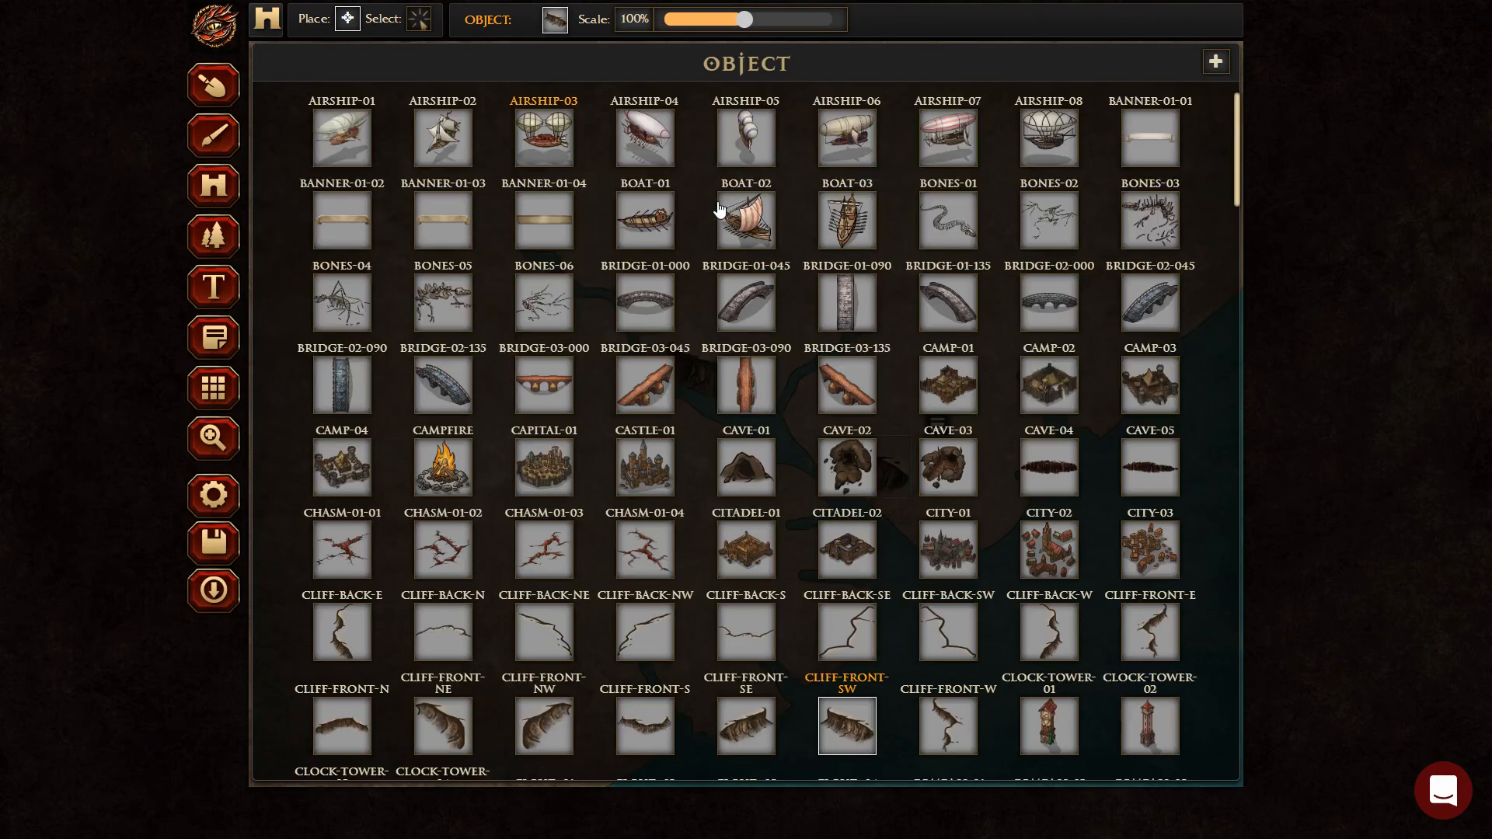
left_click(653, 383)
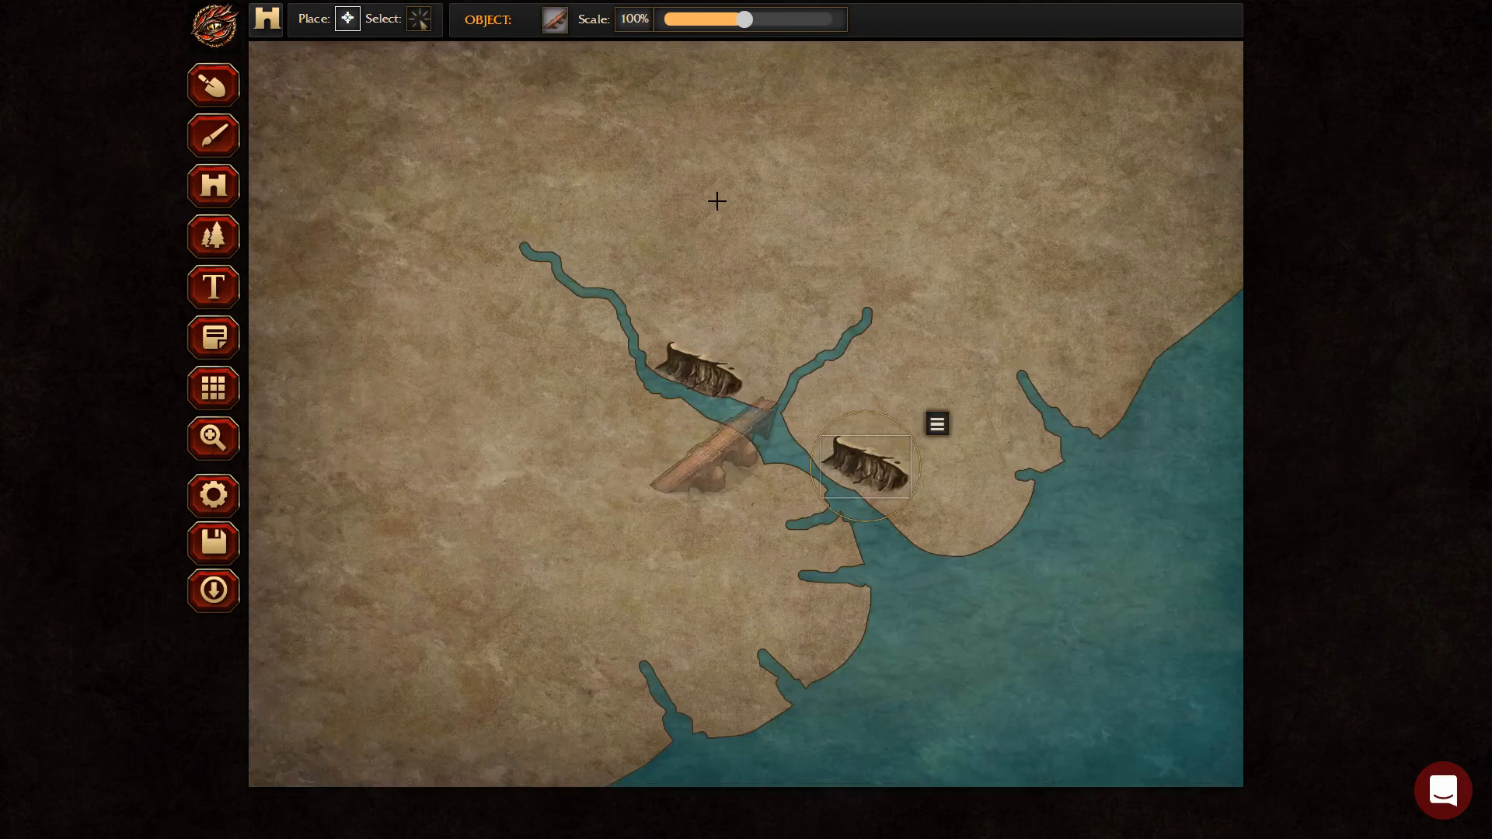
left_click(704, 423)
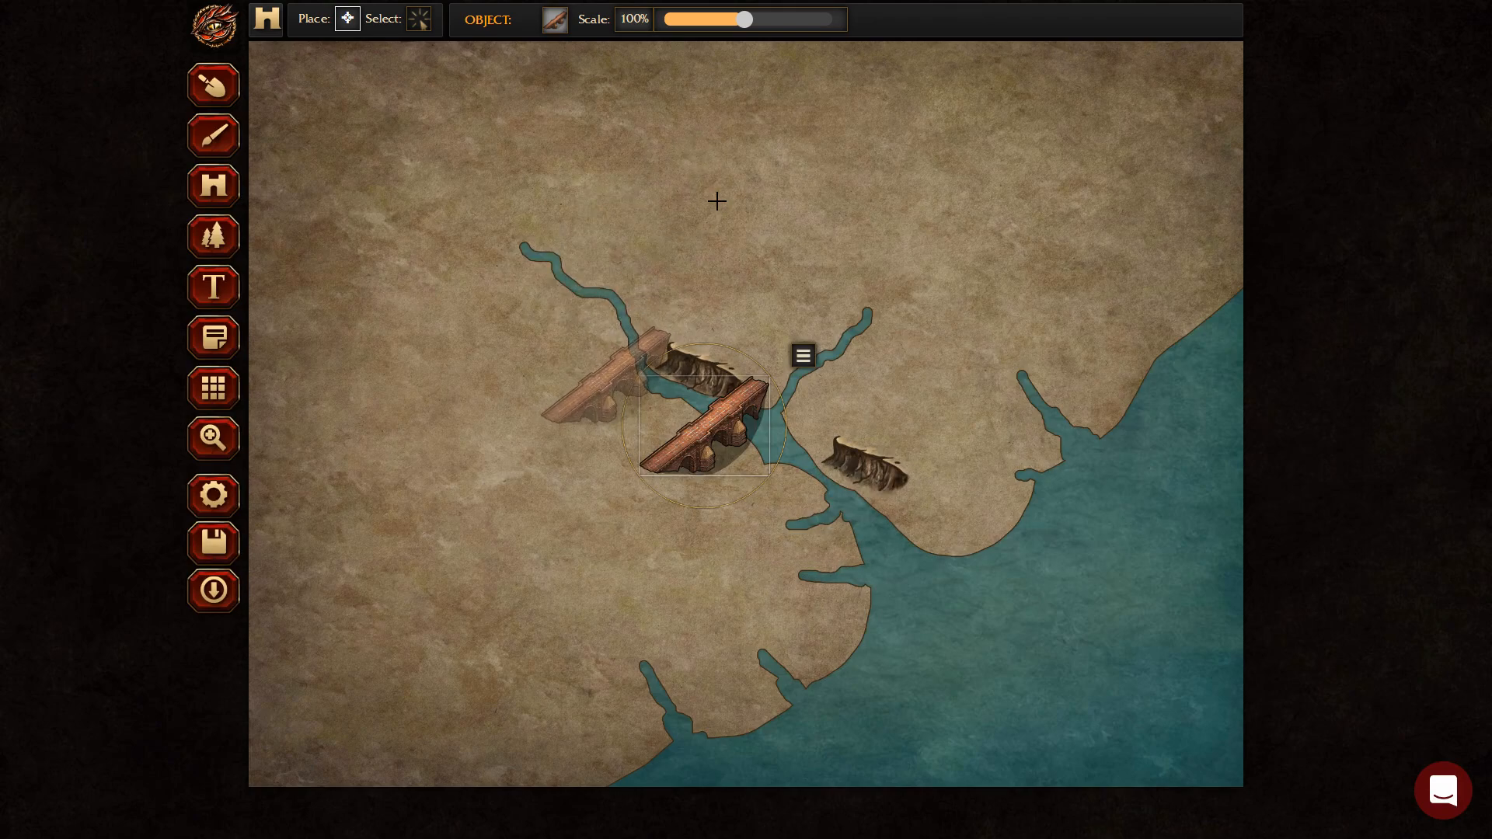
left_click(603, 373)
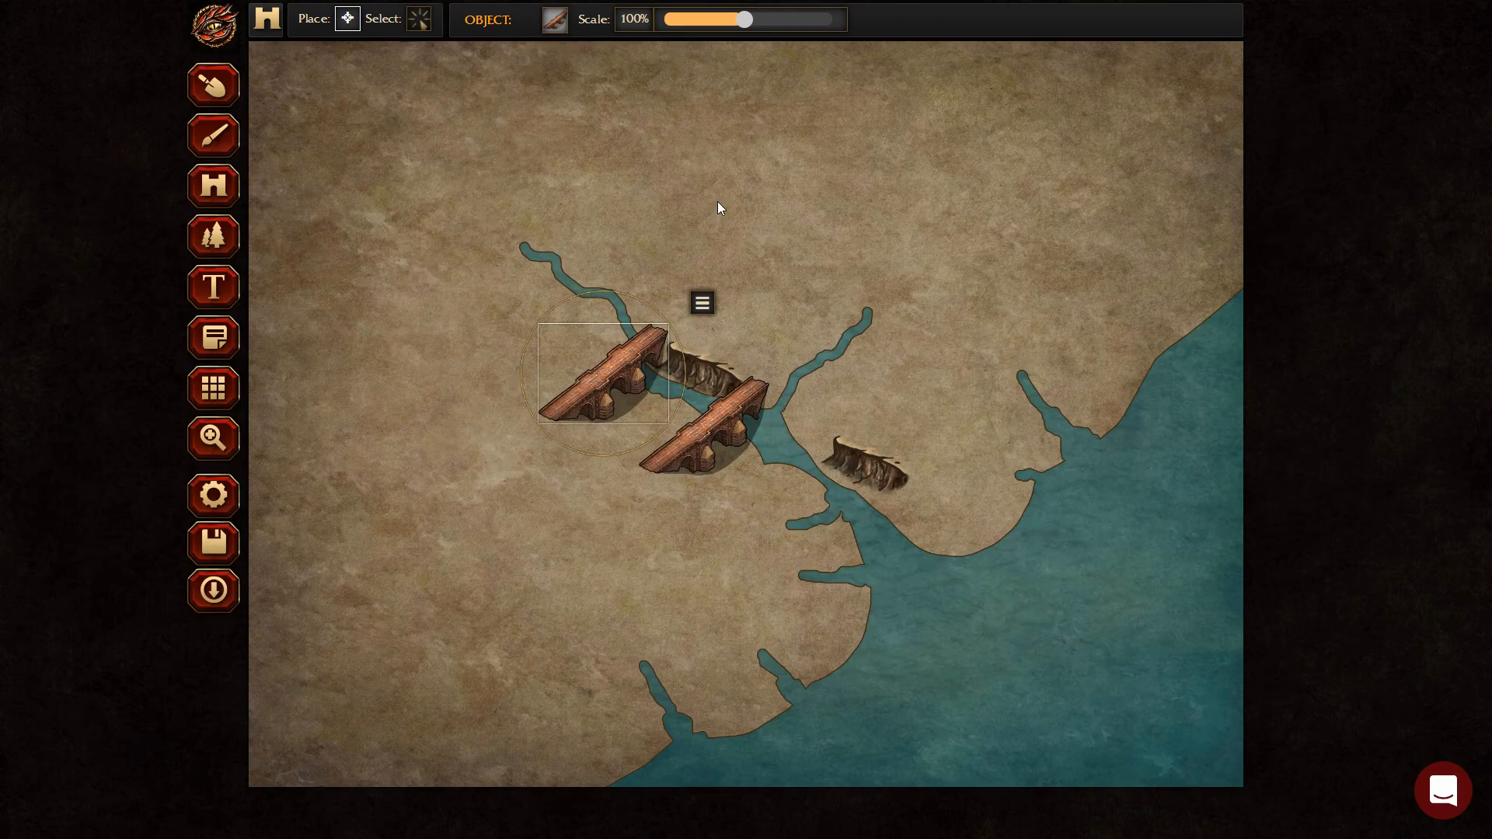
Place a Desert-Market-02 building at 47% scale on the land between the main river and its northern branch.
left_click(555, 20)
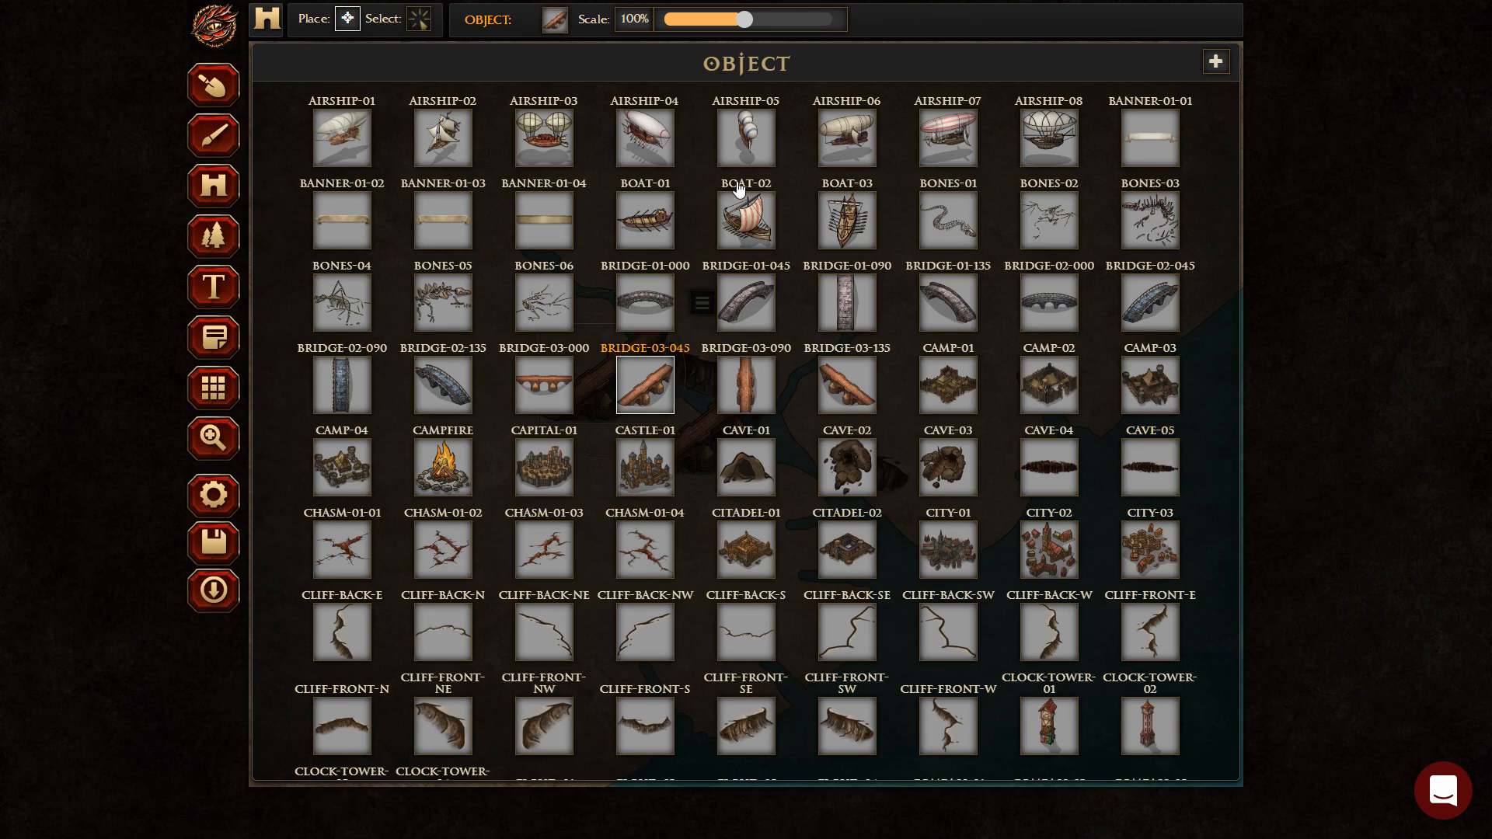
scroll(929, 373, "down", 5)
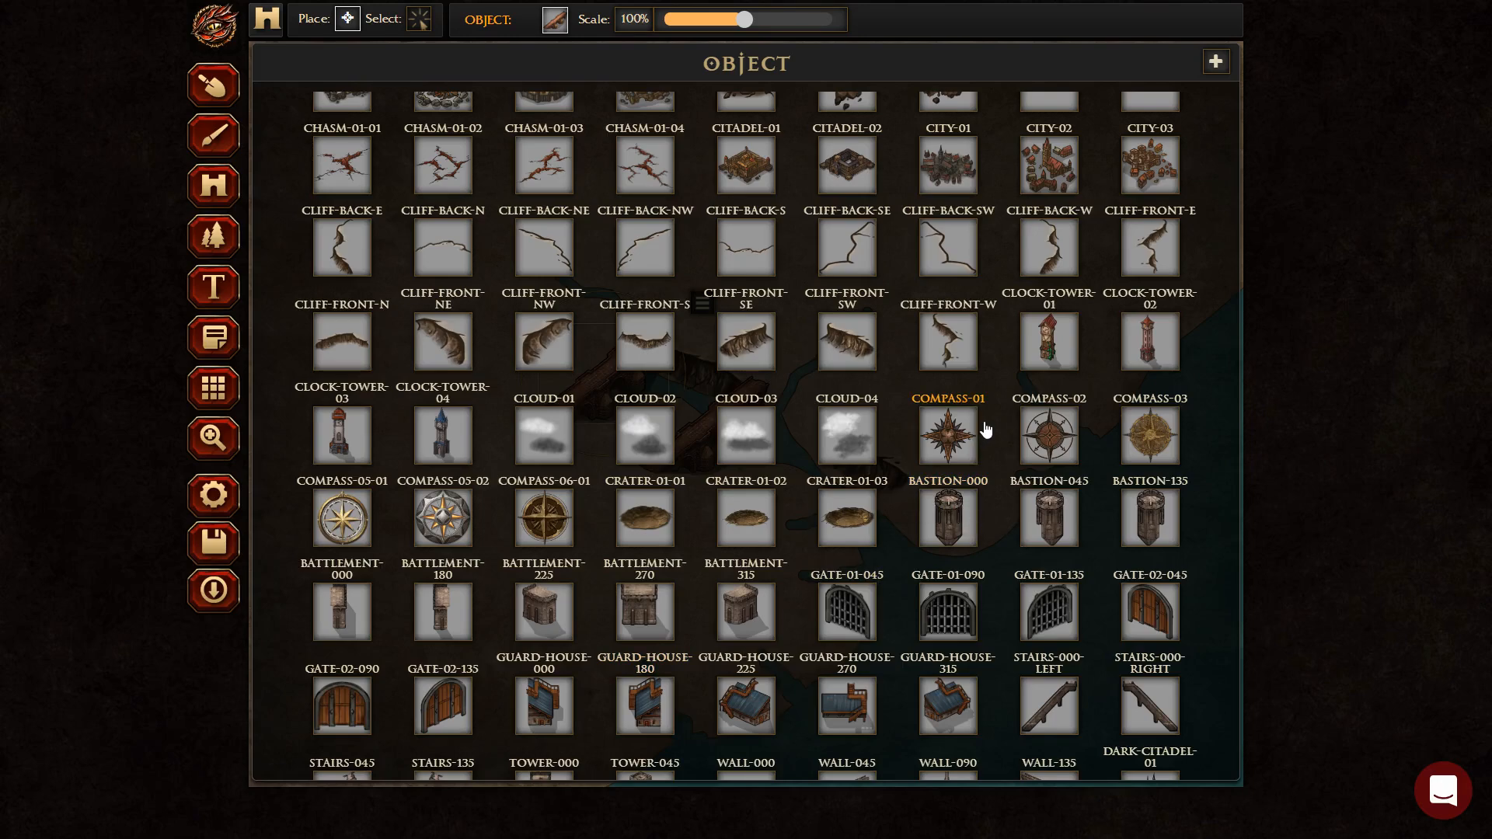
scroll(986, 427, "down", 3)
scroll(966, 592, "up", 5)
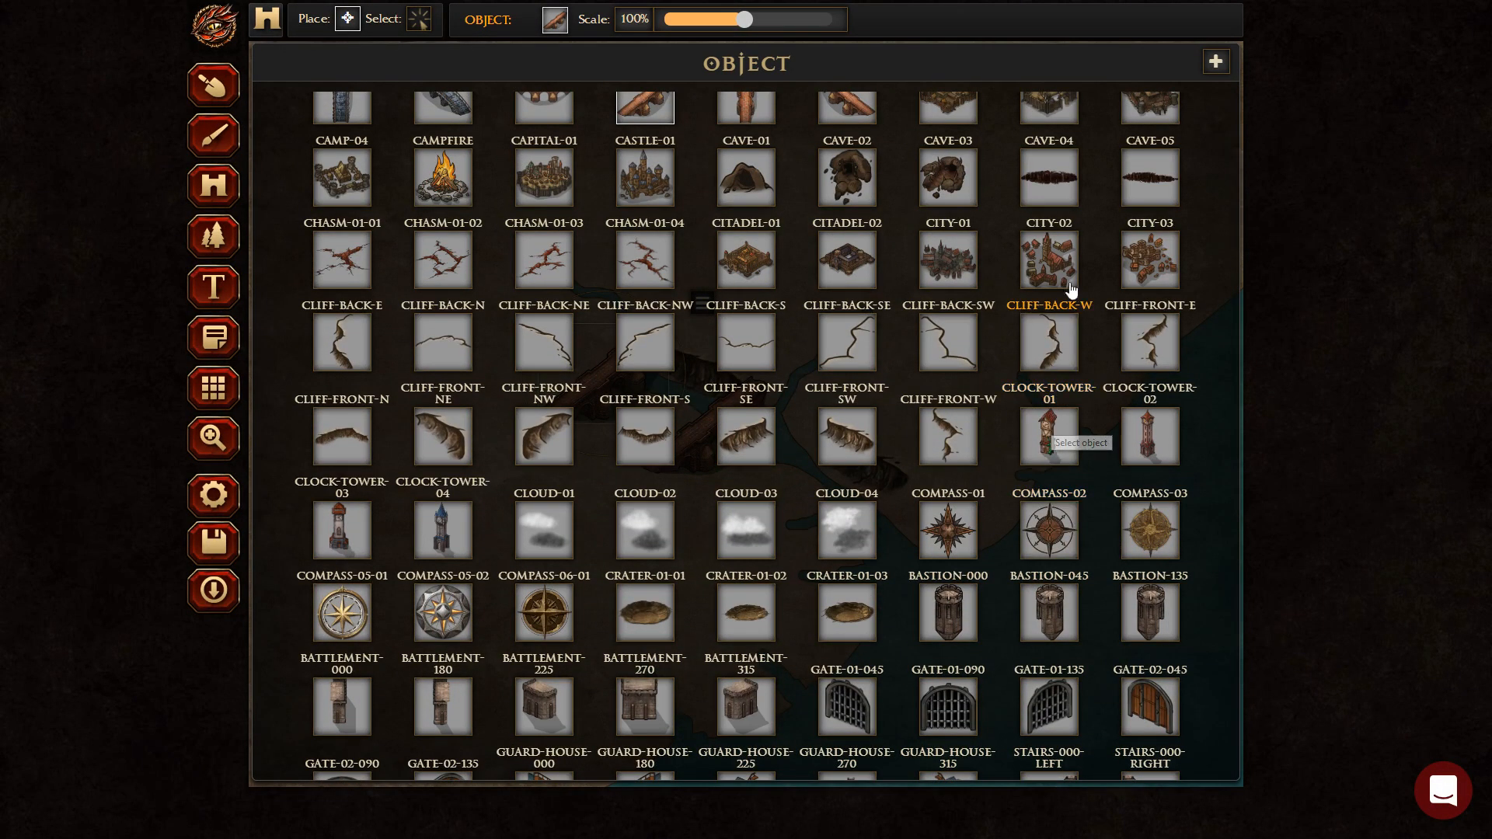
scroll(863, 303, "up", 3)
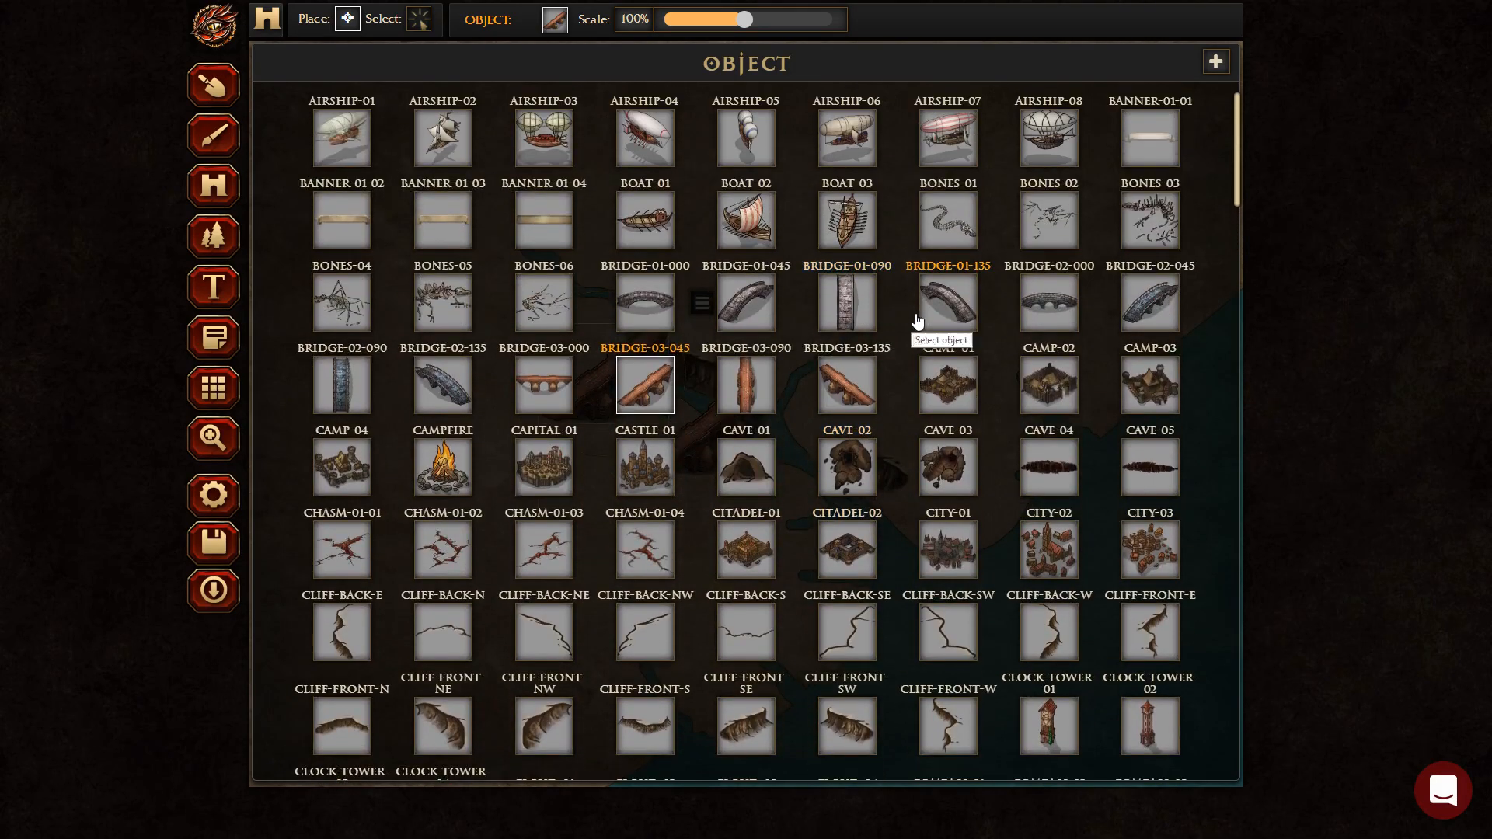
scroll(867, 307, "down", 3)
scroll(875, 313, "down", 11)
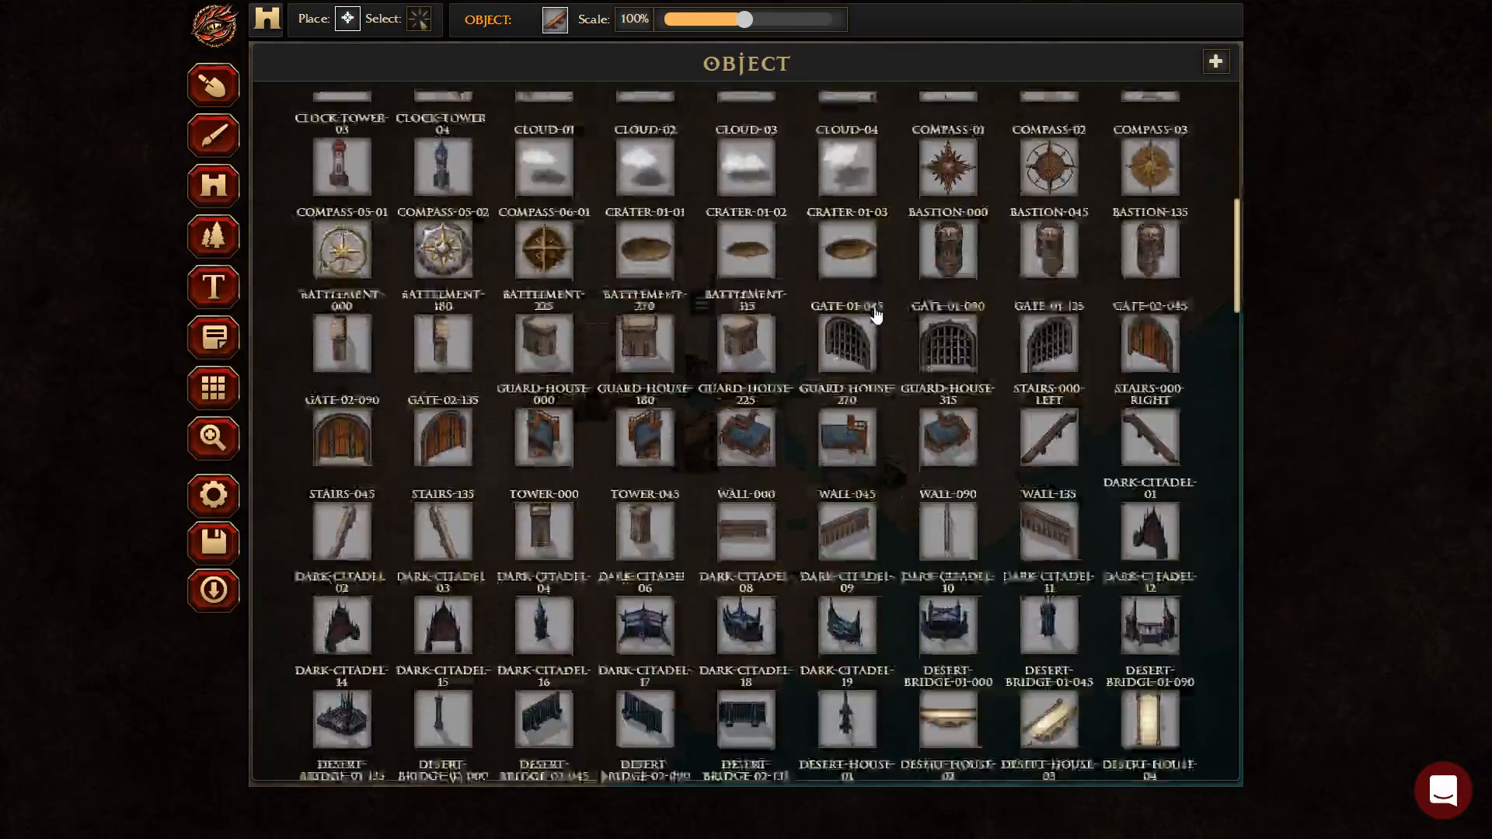
scroll(883, 315, "down", 1)
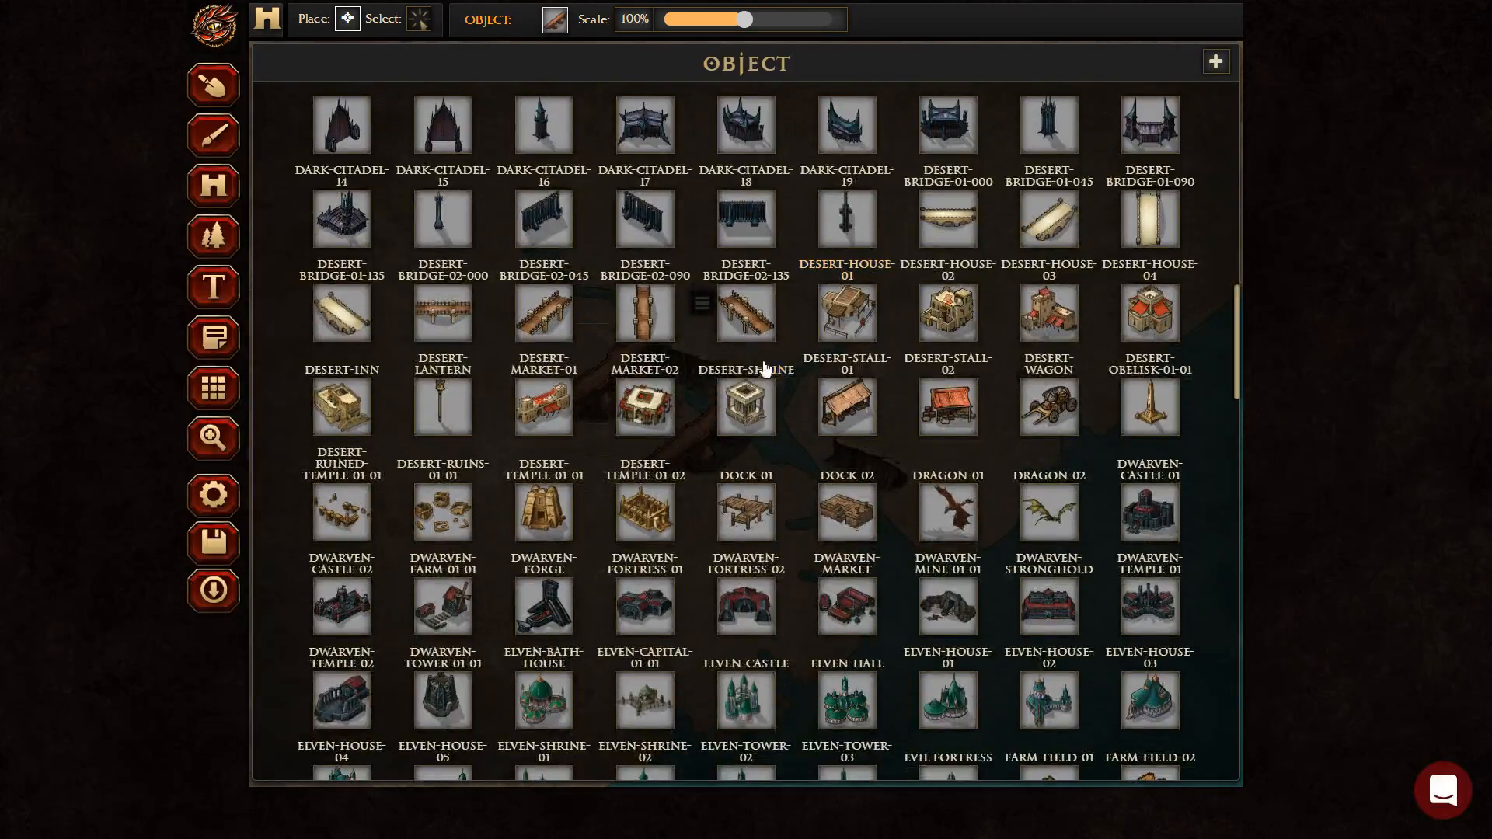
left_click(645, 381)
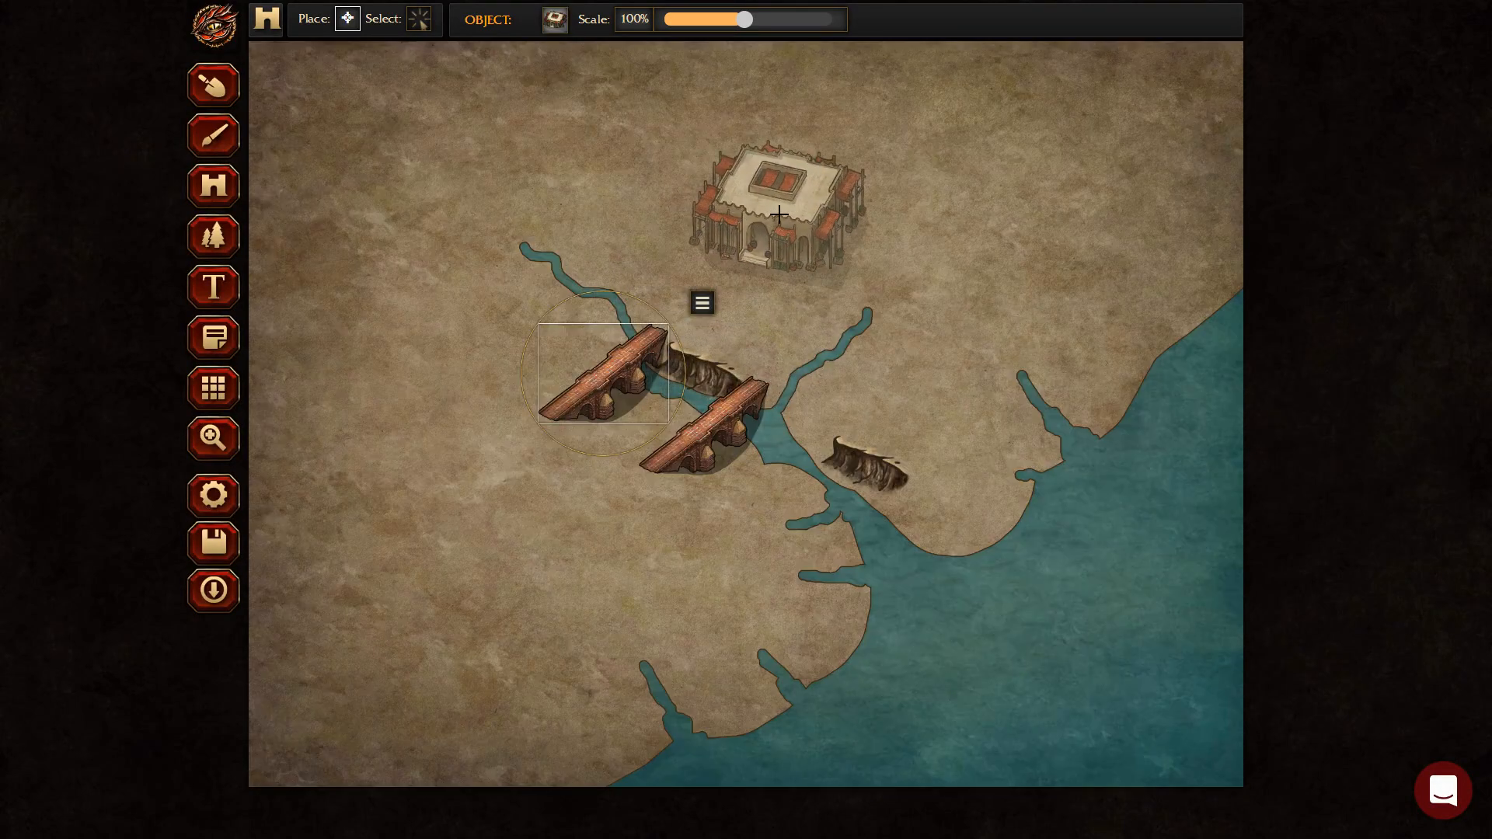
left_click_drag(745, 32, 697, 31)
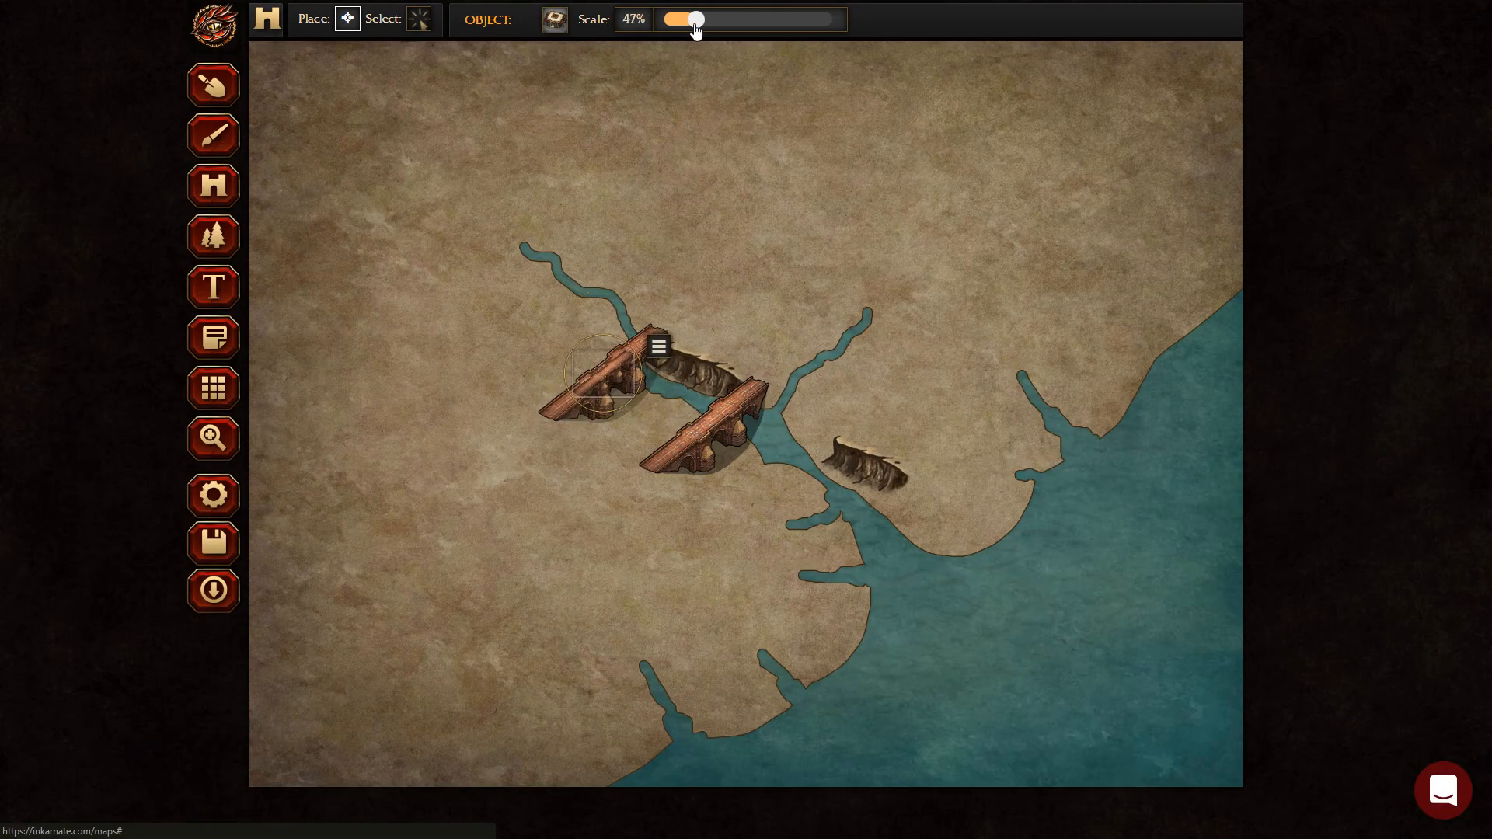
left_click(734, 327)
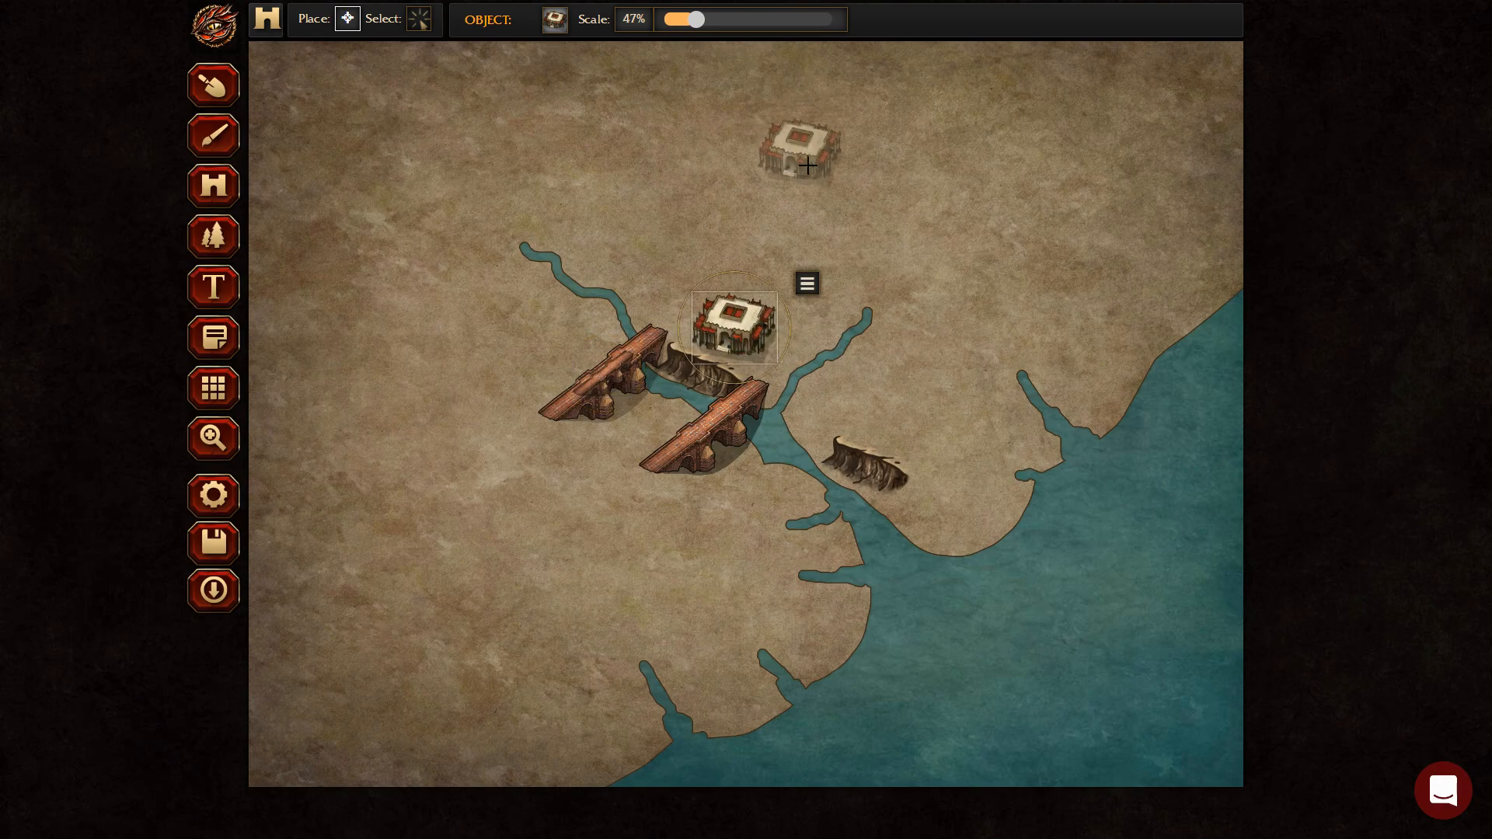
Place a Farm-Field-01 in the west, scale it to 149%, and add a second one at that scale in the north.
left_click(564, 28)
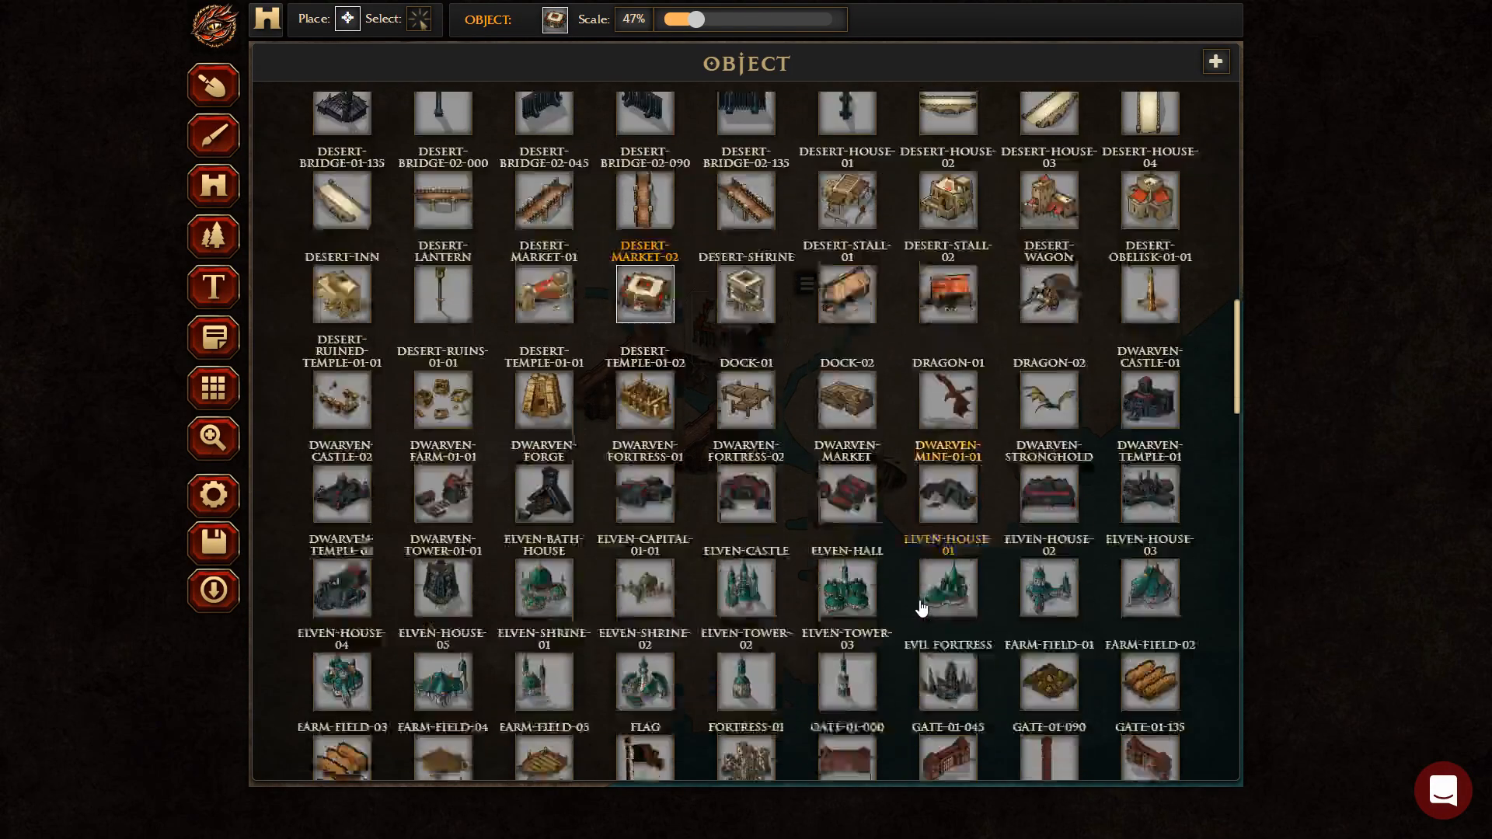
scroll(1060, 398, "down", 2)
left_click(1049, 629)
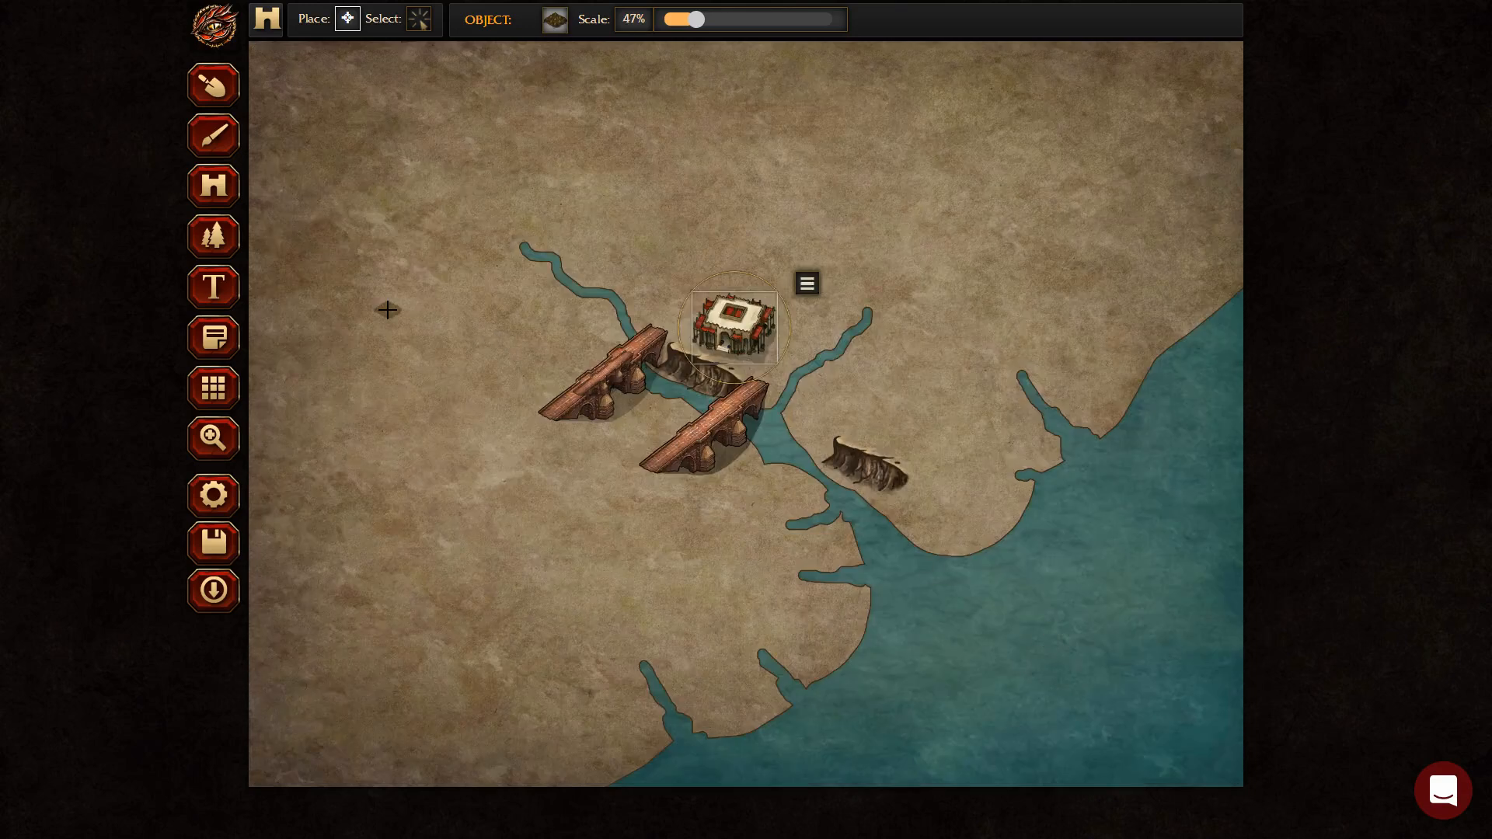
left_click(387, 421)
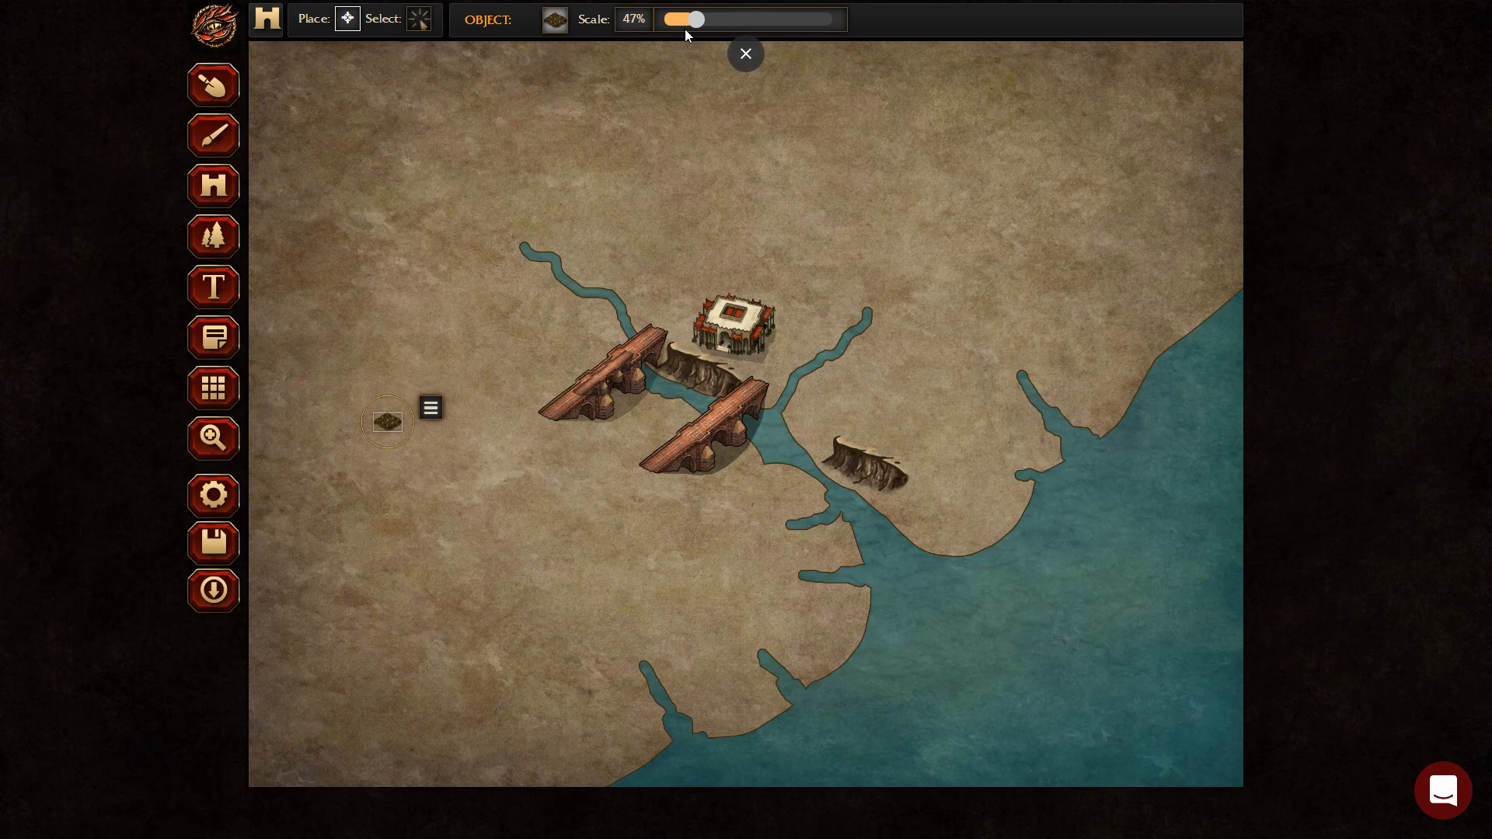
left_click_drag(696, 21, 788, 24)
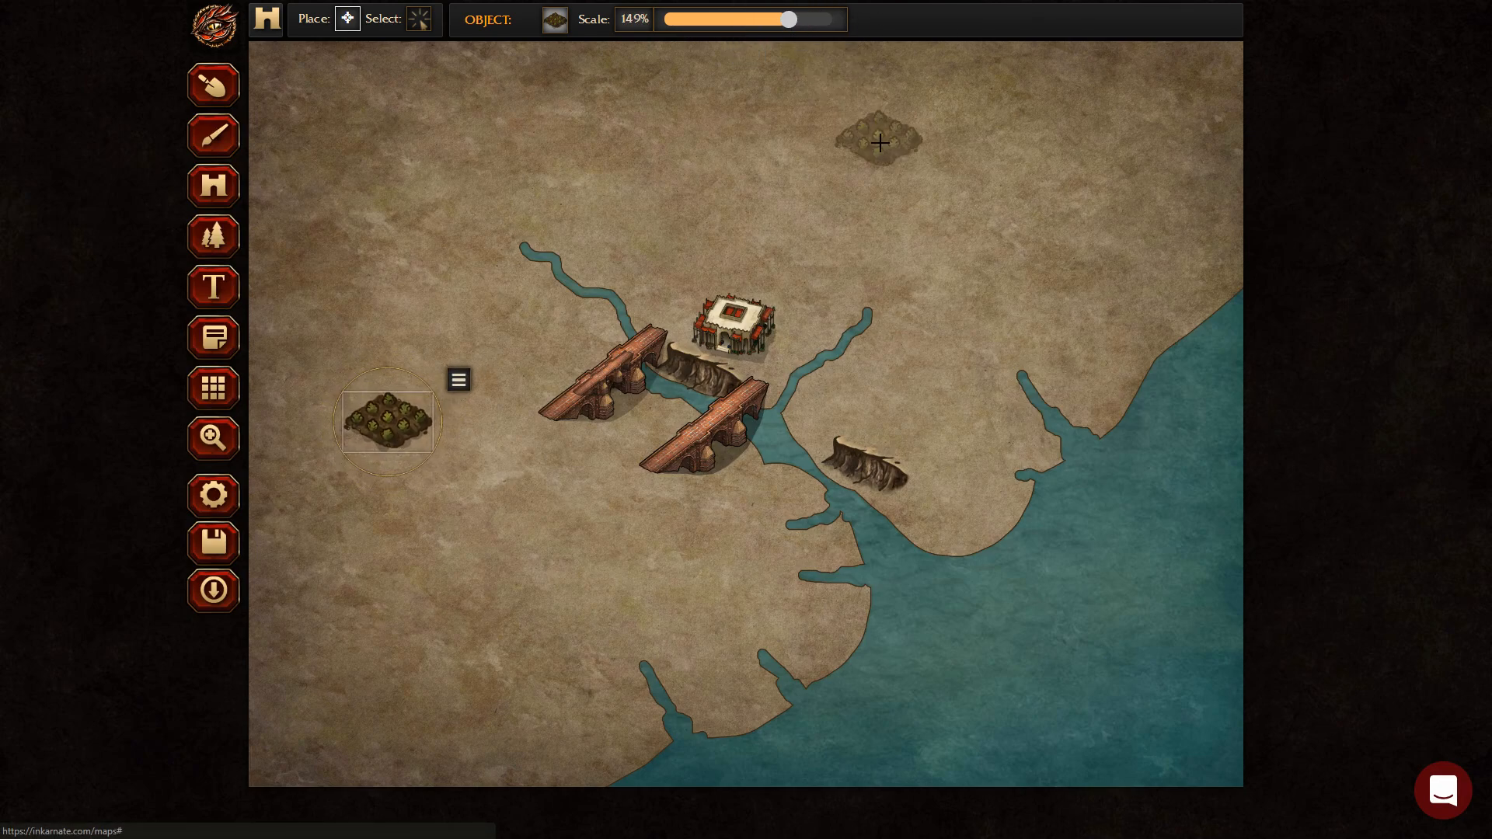
left_click(880, 143)
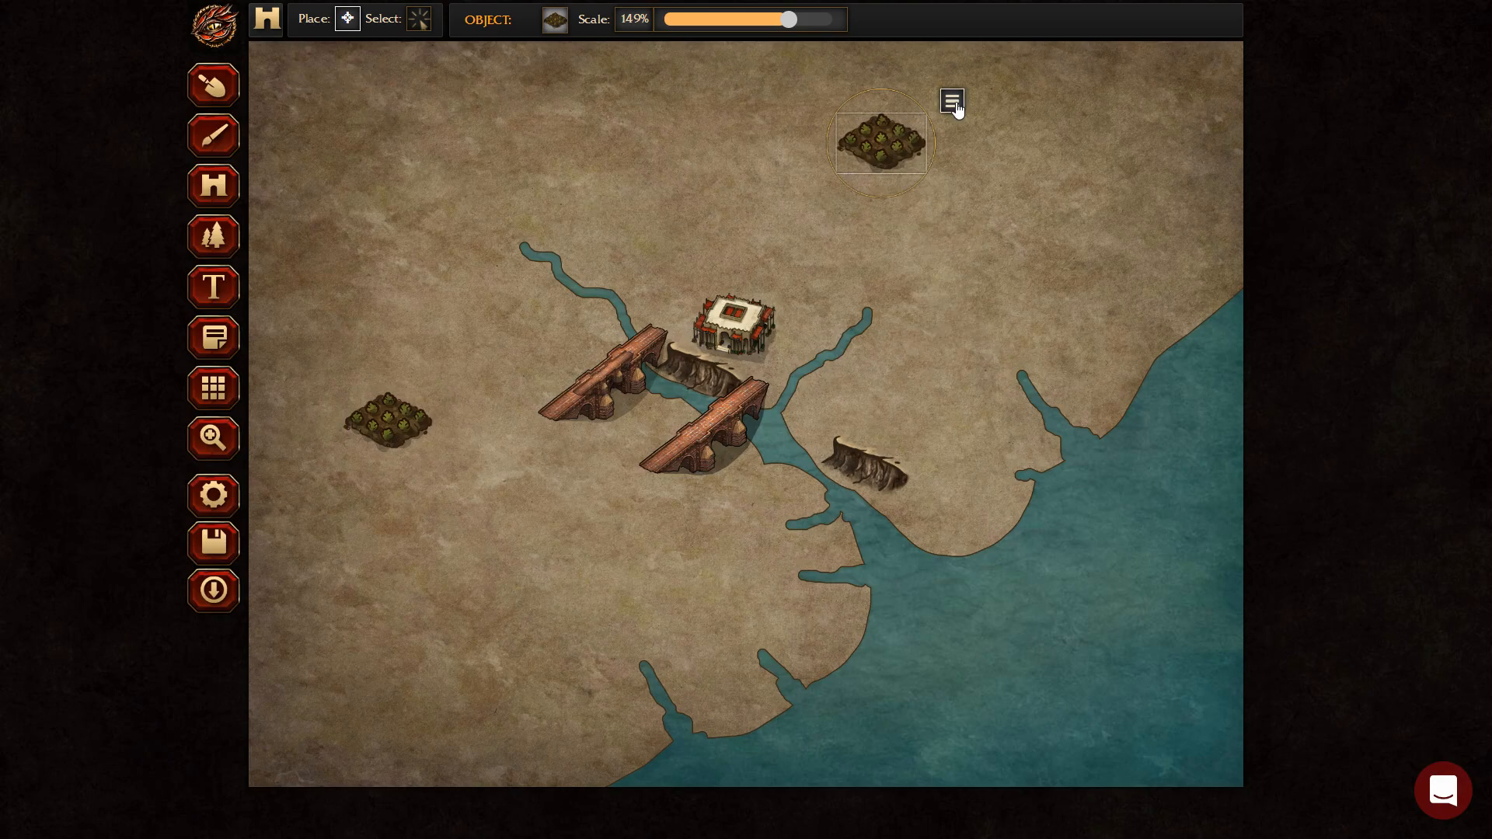
Select the western farm field and enlarge it to 200% scale.
left_click(222, 128)
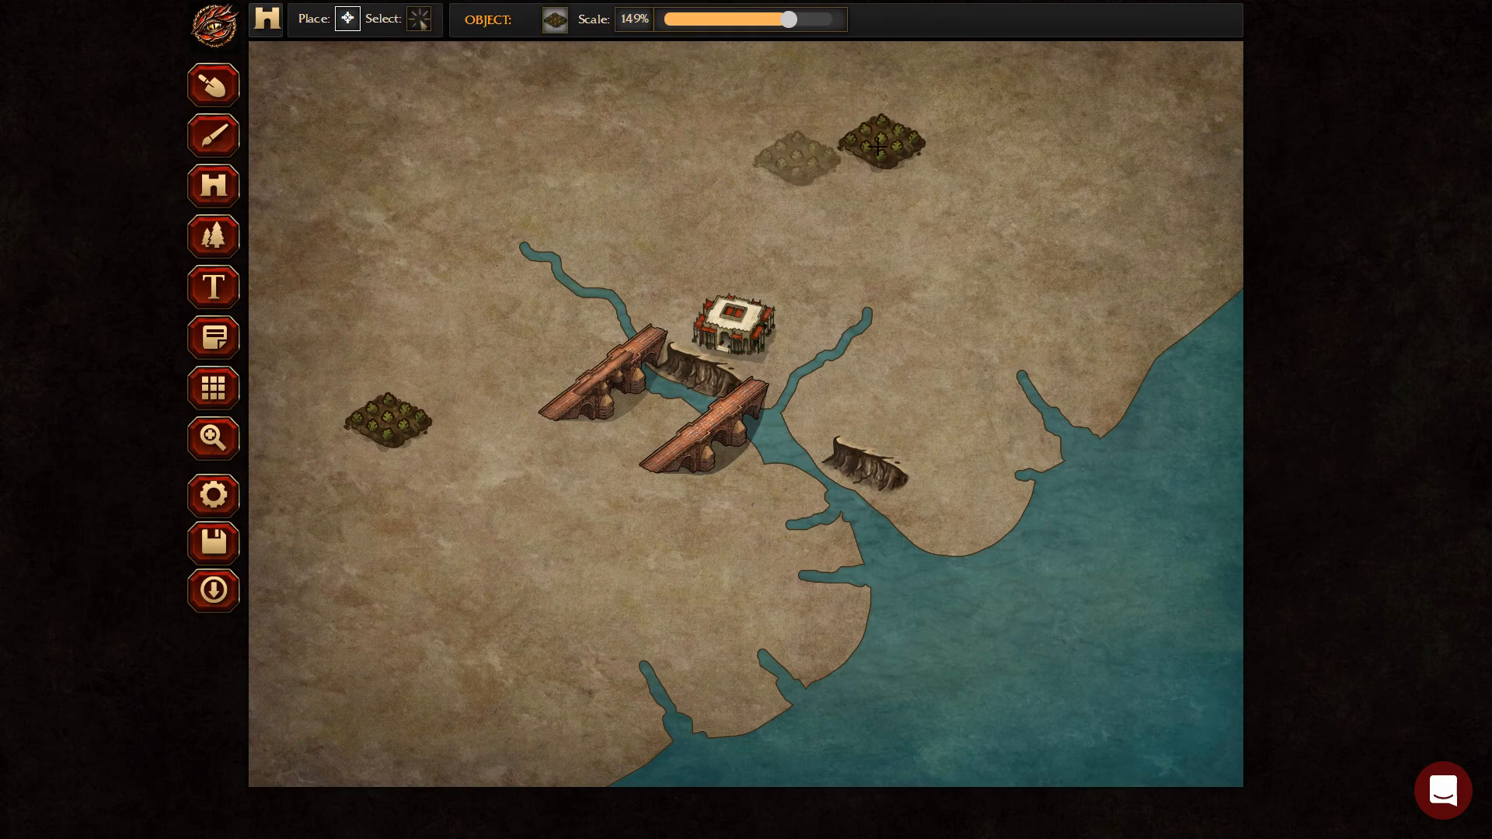
left_click(424, 20)
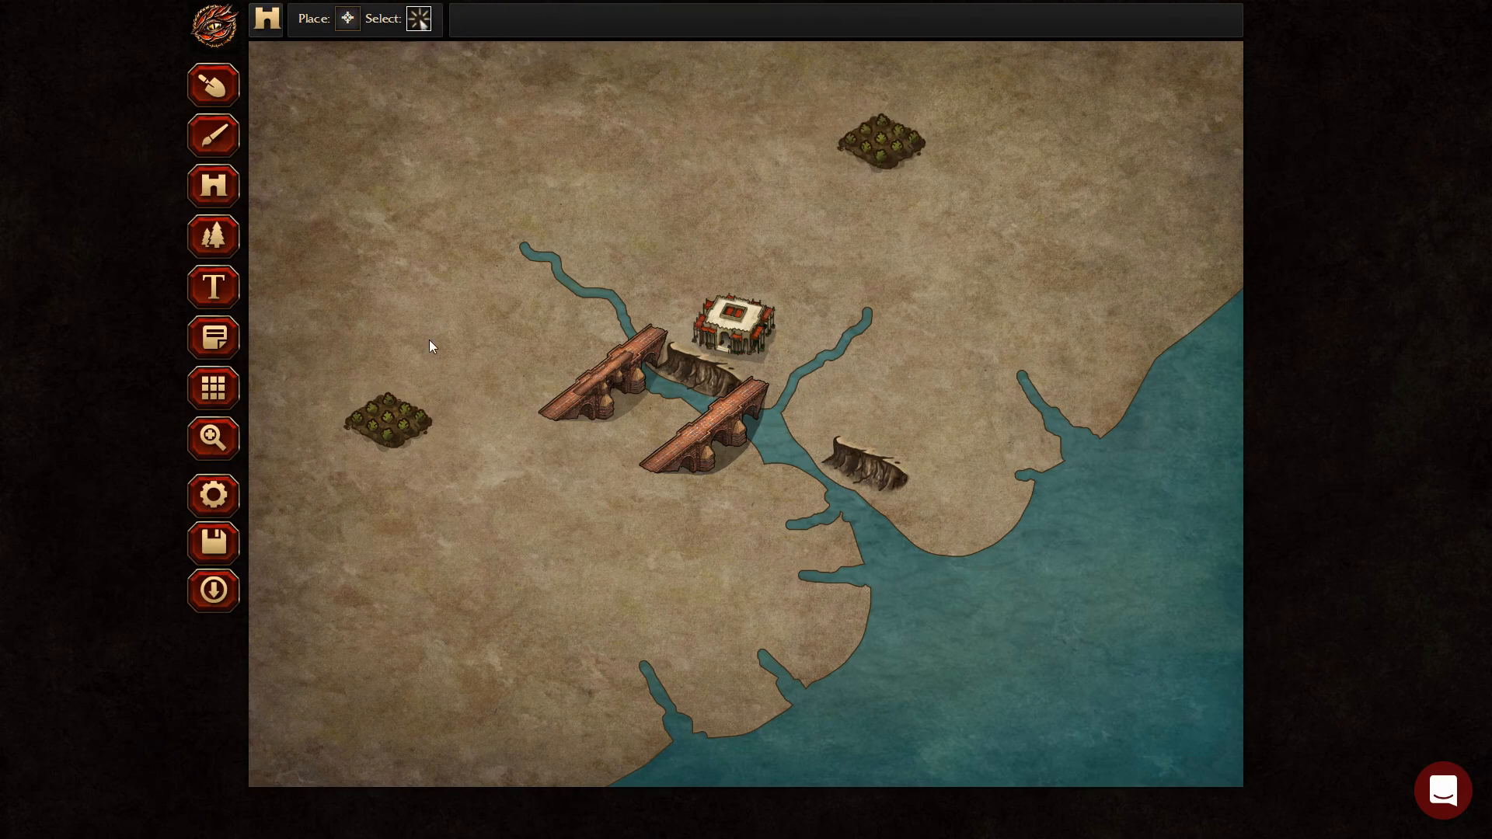
left_click(391, 410)
left_click_drag(666, 19, 751, 29)
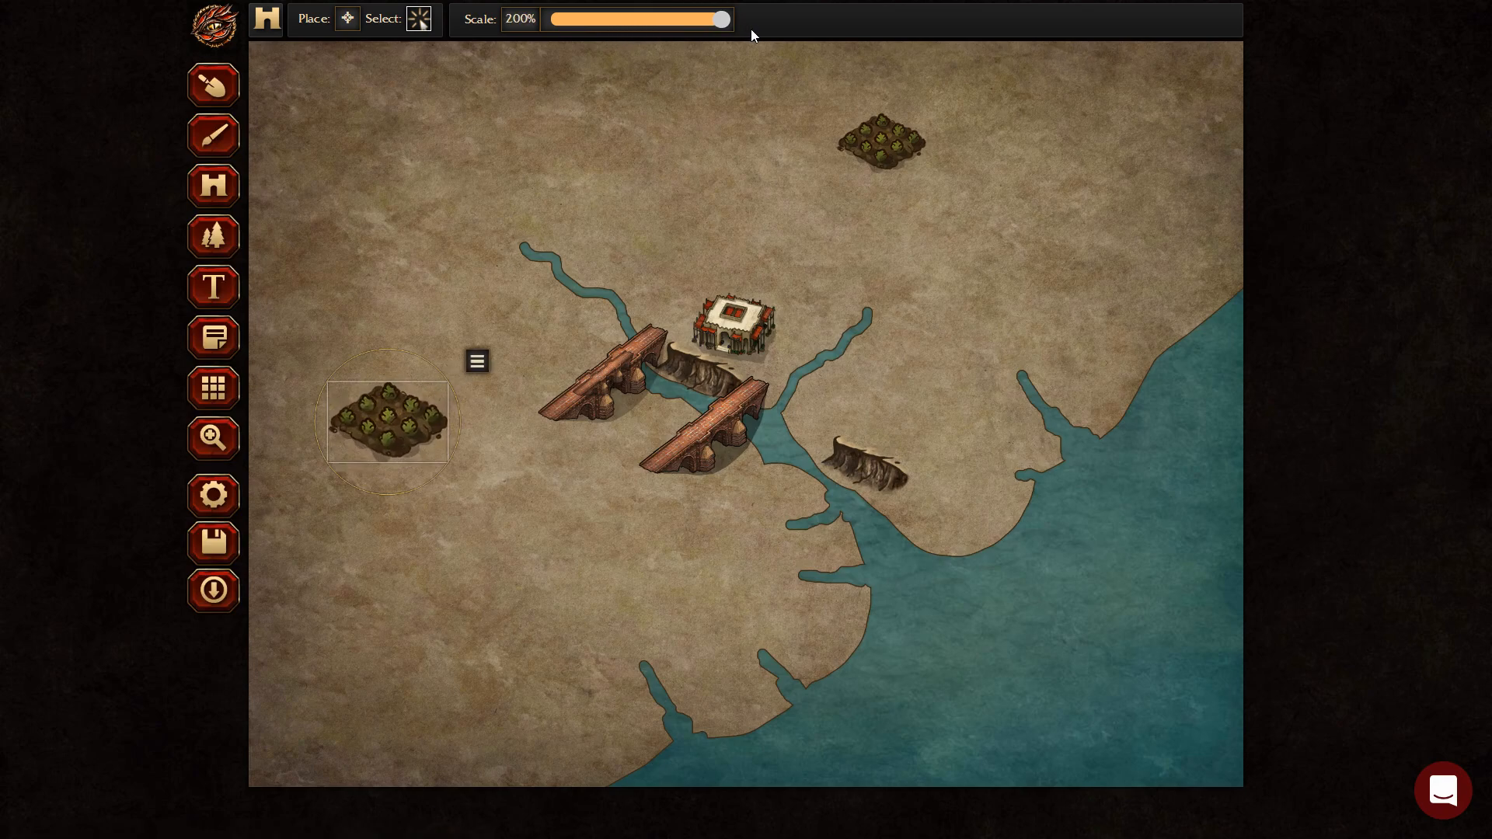
Move the 200% farm field from the west to the north so it overlaps the southeastern side of the other field.
mouse_move(456, 407)
left_mouse_down()
mouse_move(469, 417)
mouse_move(353, 469)
mouse_move(443, 336)
mouse_move(468, 390)
left_mouse_up()
left_click_drag(360, 433, 920, 188)
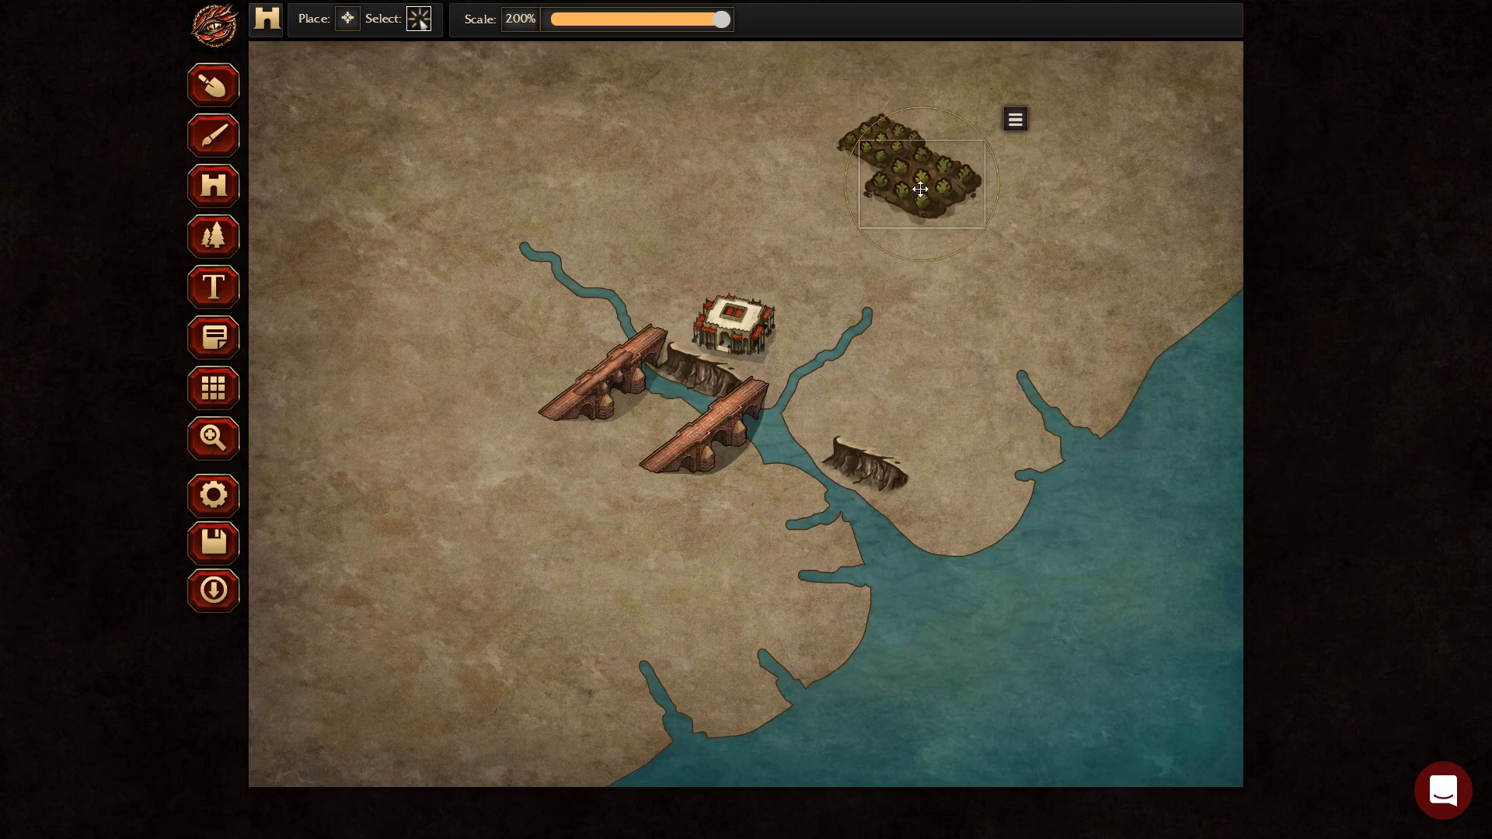
left_click(1092, 93)
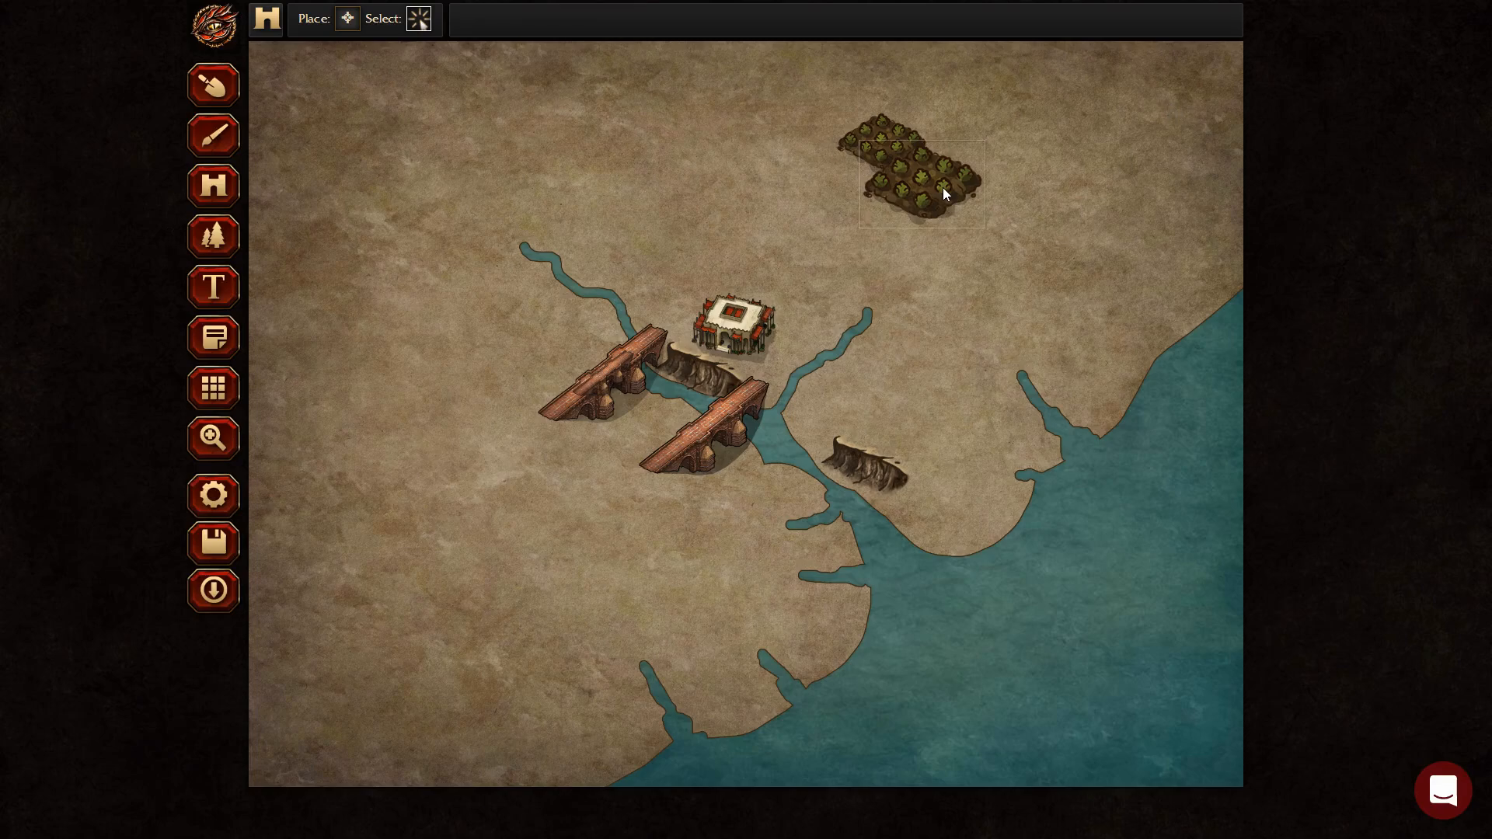
Enlarge the smaller northern farm field to 200% scale and move it over the southeastern side of the other field.
left_click(882, 161)
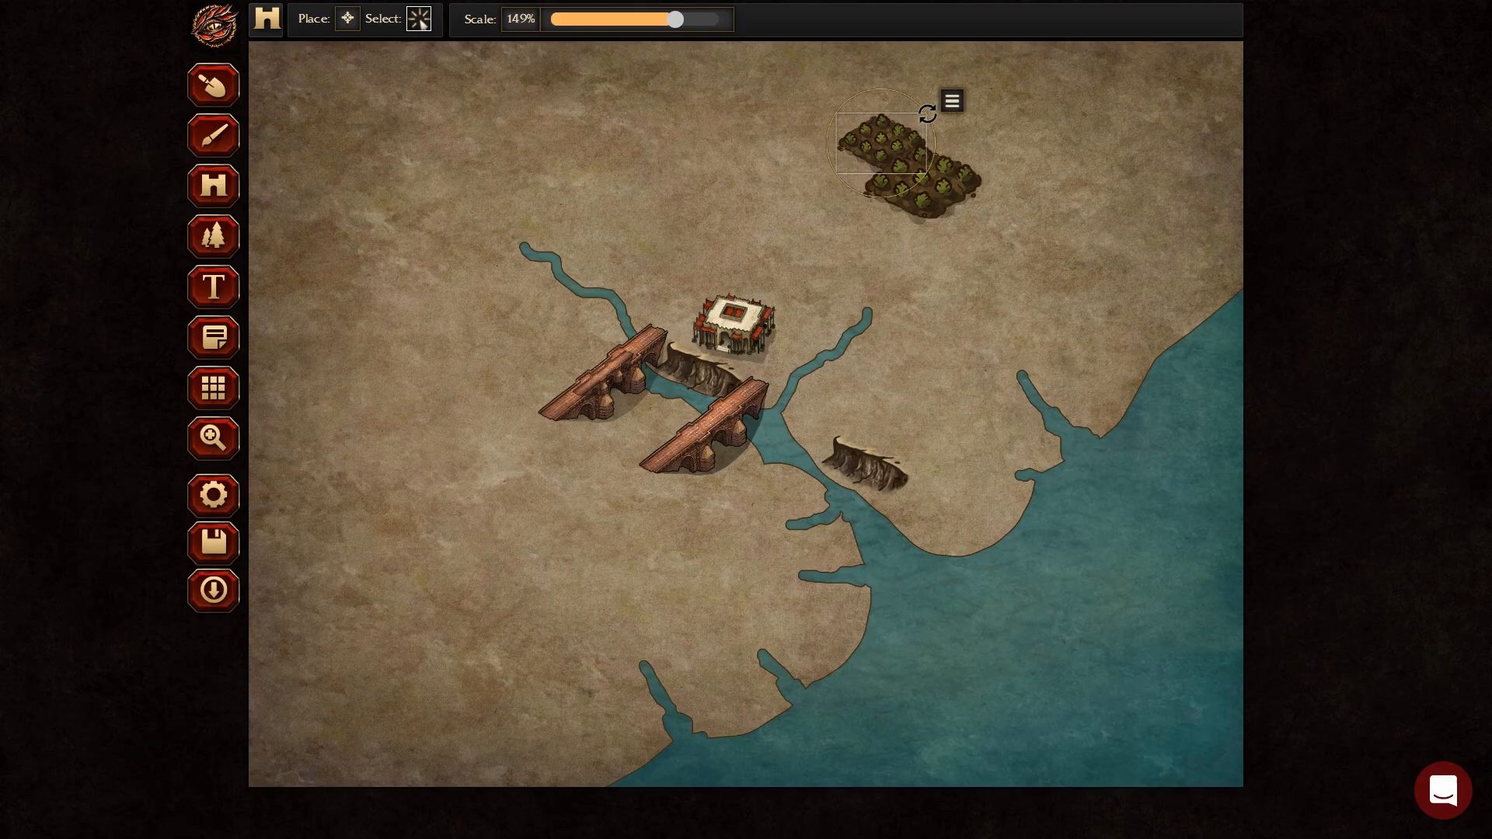
left_click_drag(676, 15, 746, 21)
left_click_drag(871, 122, 956, 183)
left_click(1036, 155)
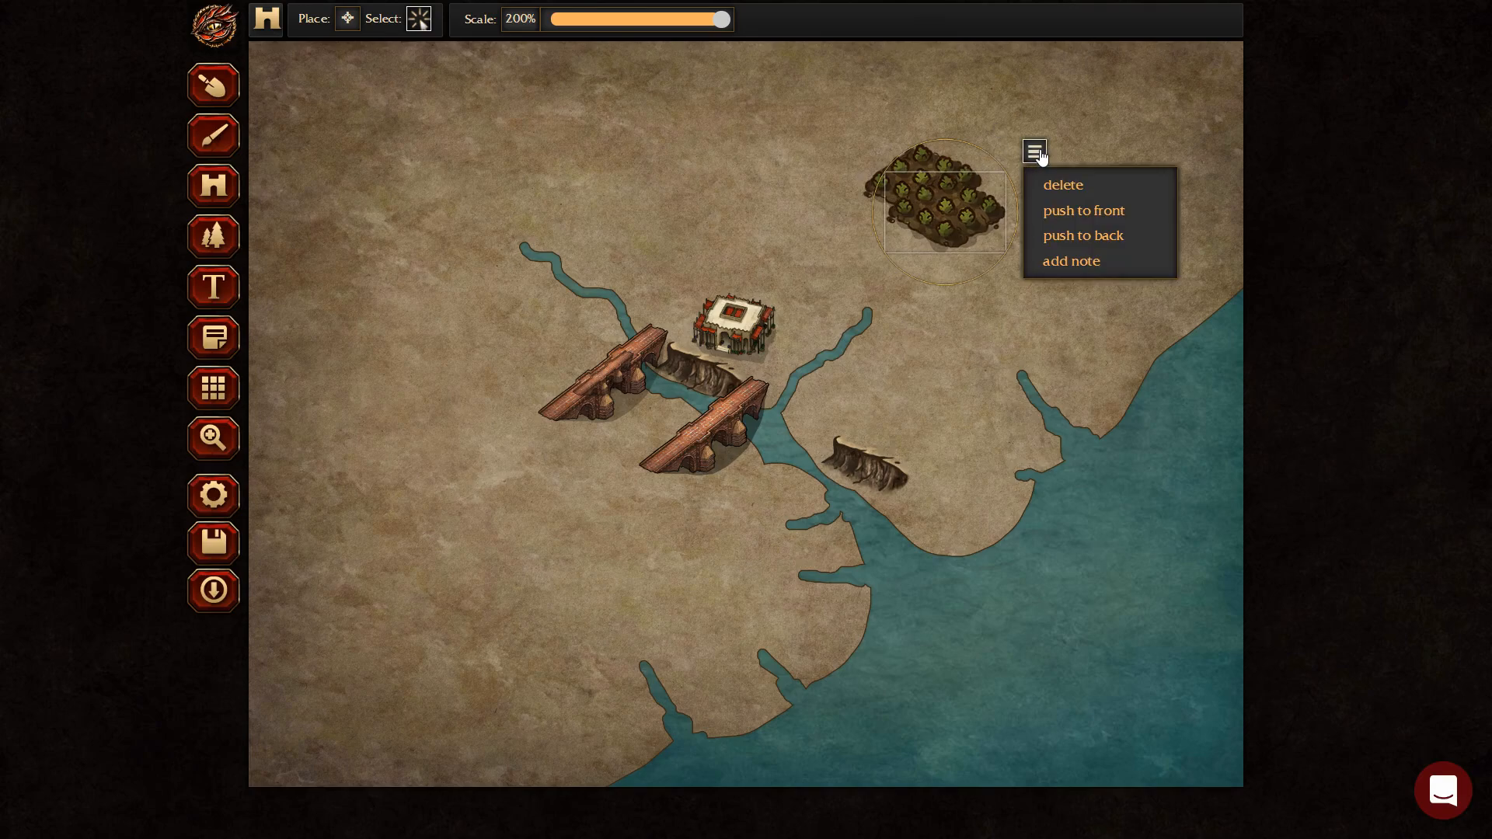
left_click(937, 186)
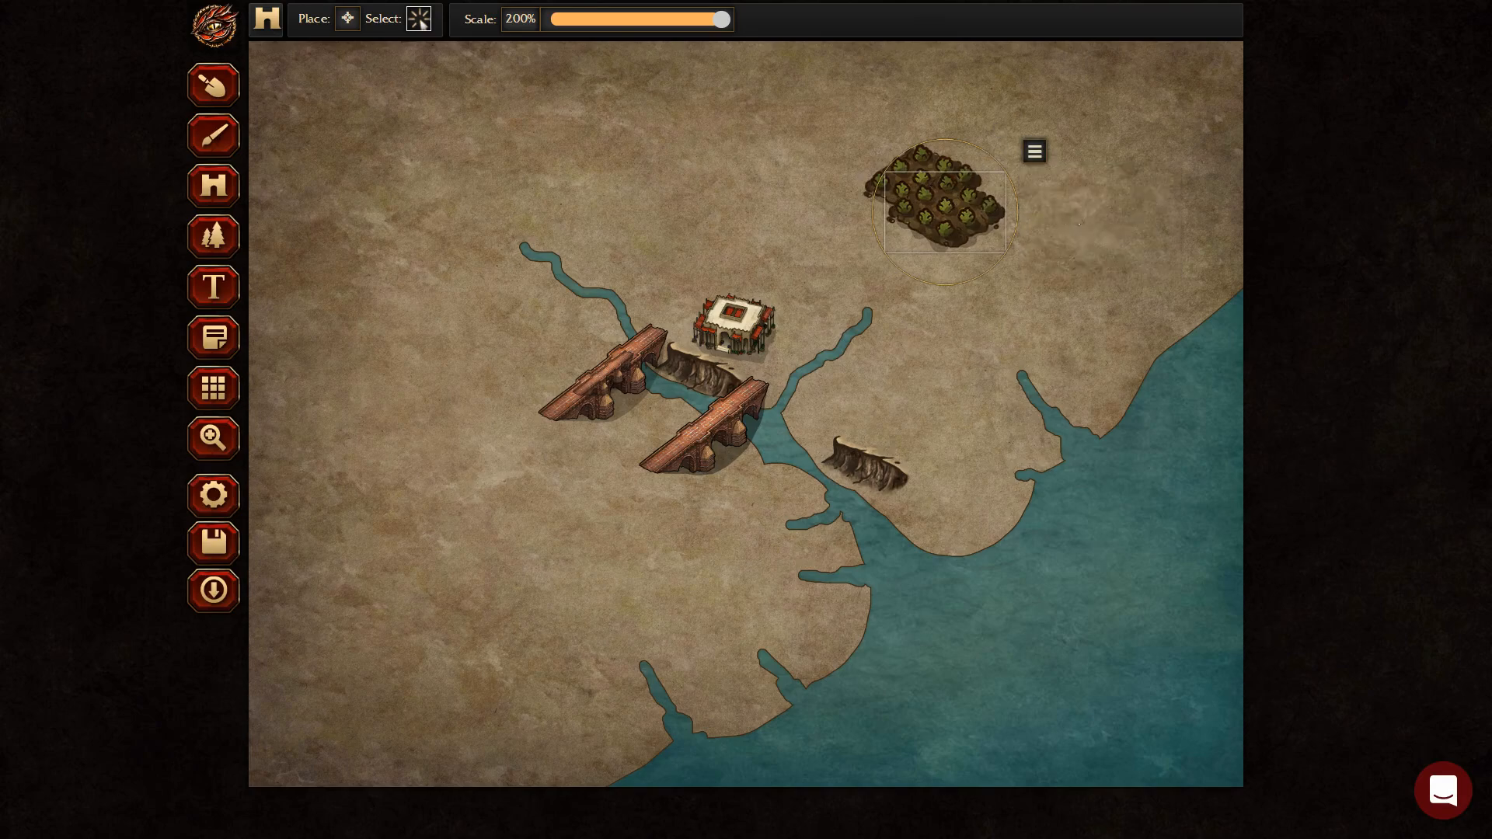
left_click(1030, 200)
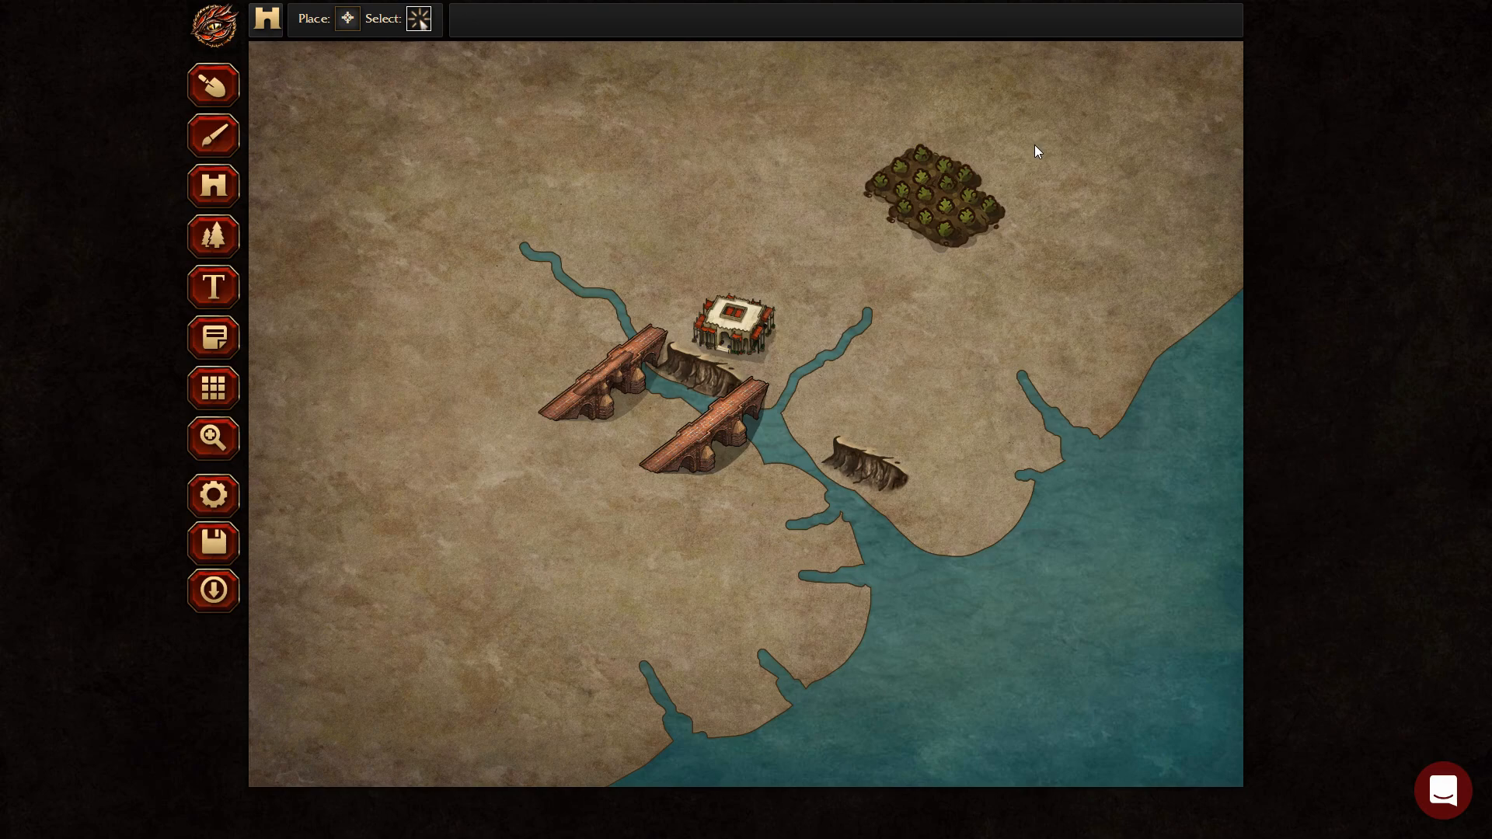
Push the southeastern farm field to the back and move it to the northwestern side of the other field.
left_click(976, 190)
left_click(991, 301)
left_click(983, 213)
left_click(1020, 208)
left_click(996, 213)
left_click(1033, 152)
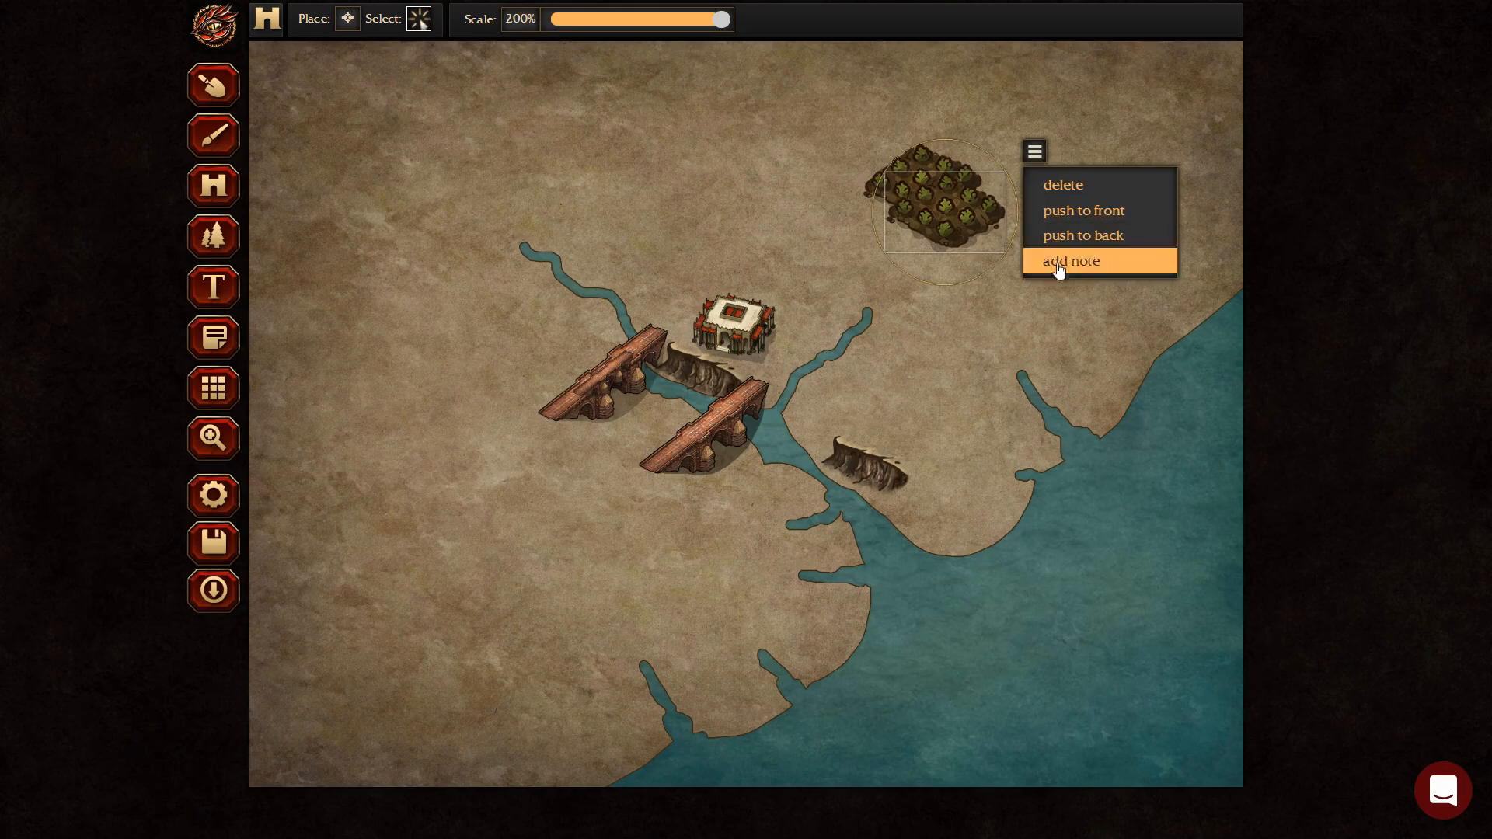
left_click(1077, 234)
left_click_drag(1016, 214, 954, 169)
right_click(1080, 200)
left_click(1040, 151)
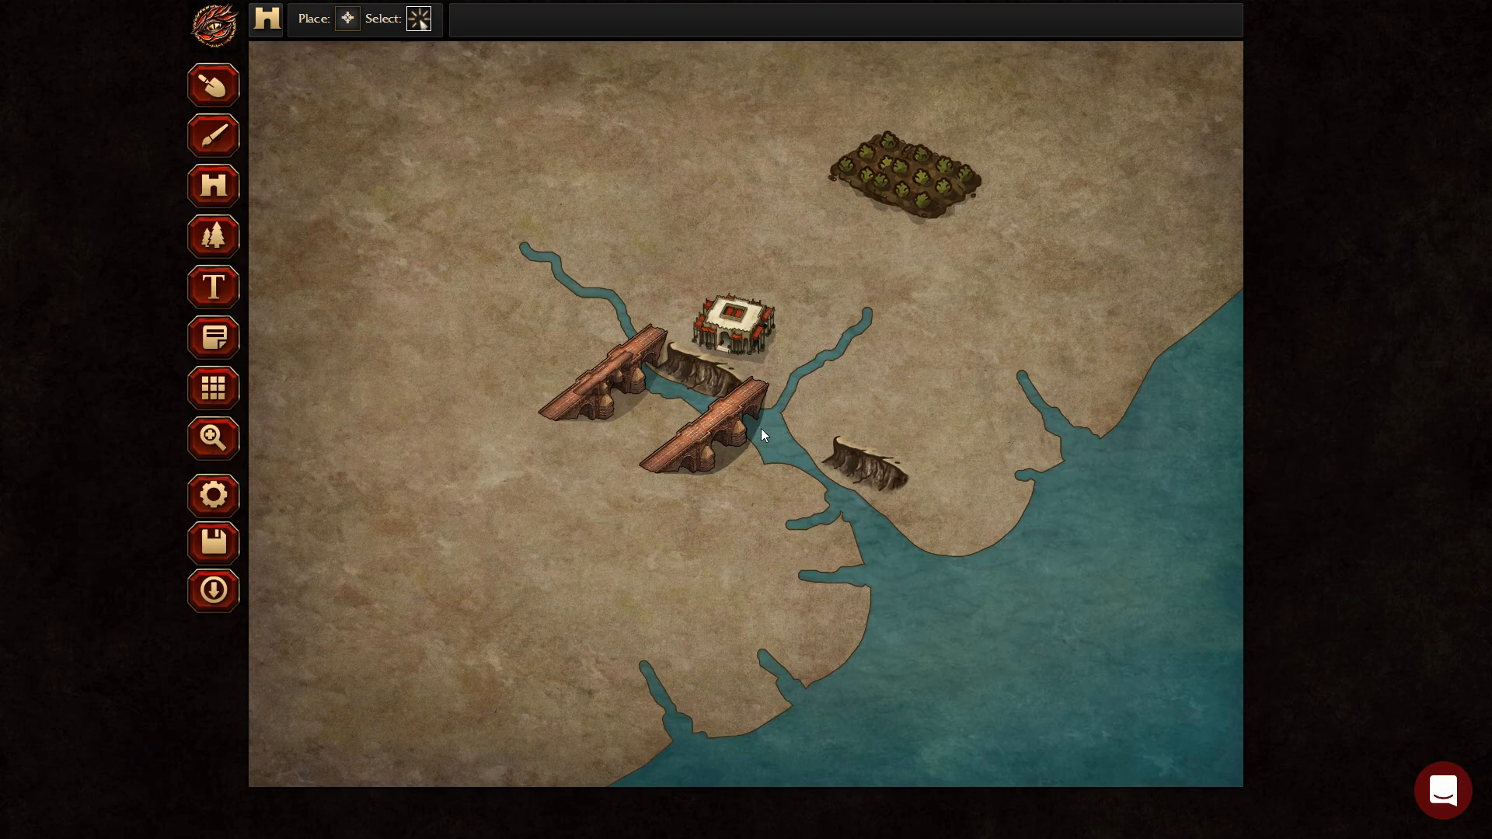
Move the desert market building northeast, to just southwest of the farm fields.
left_click(752, 321)
left_click_drag(763, 342, 820, 262)
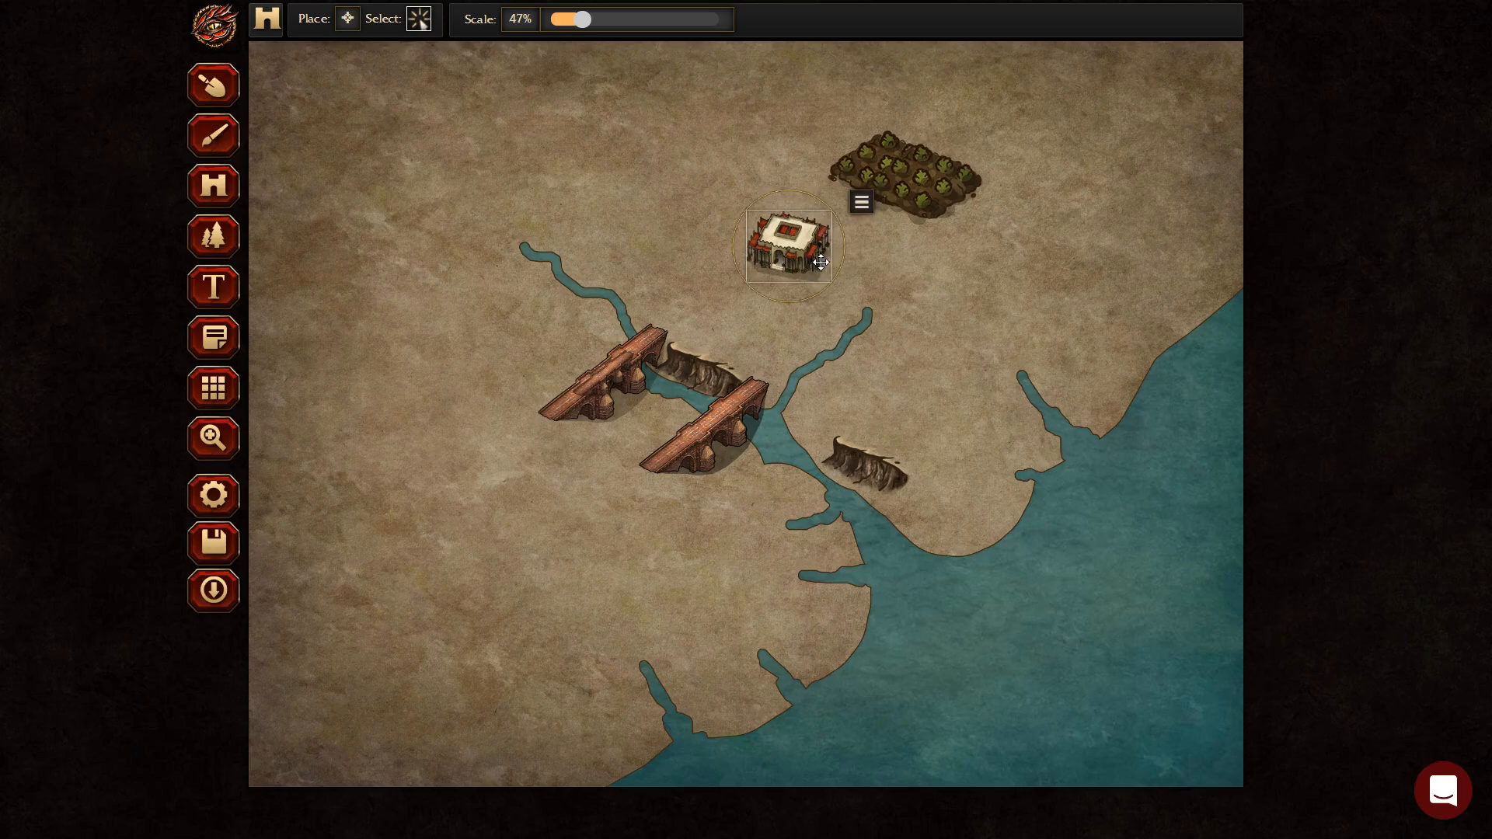
left_click(937, 284)
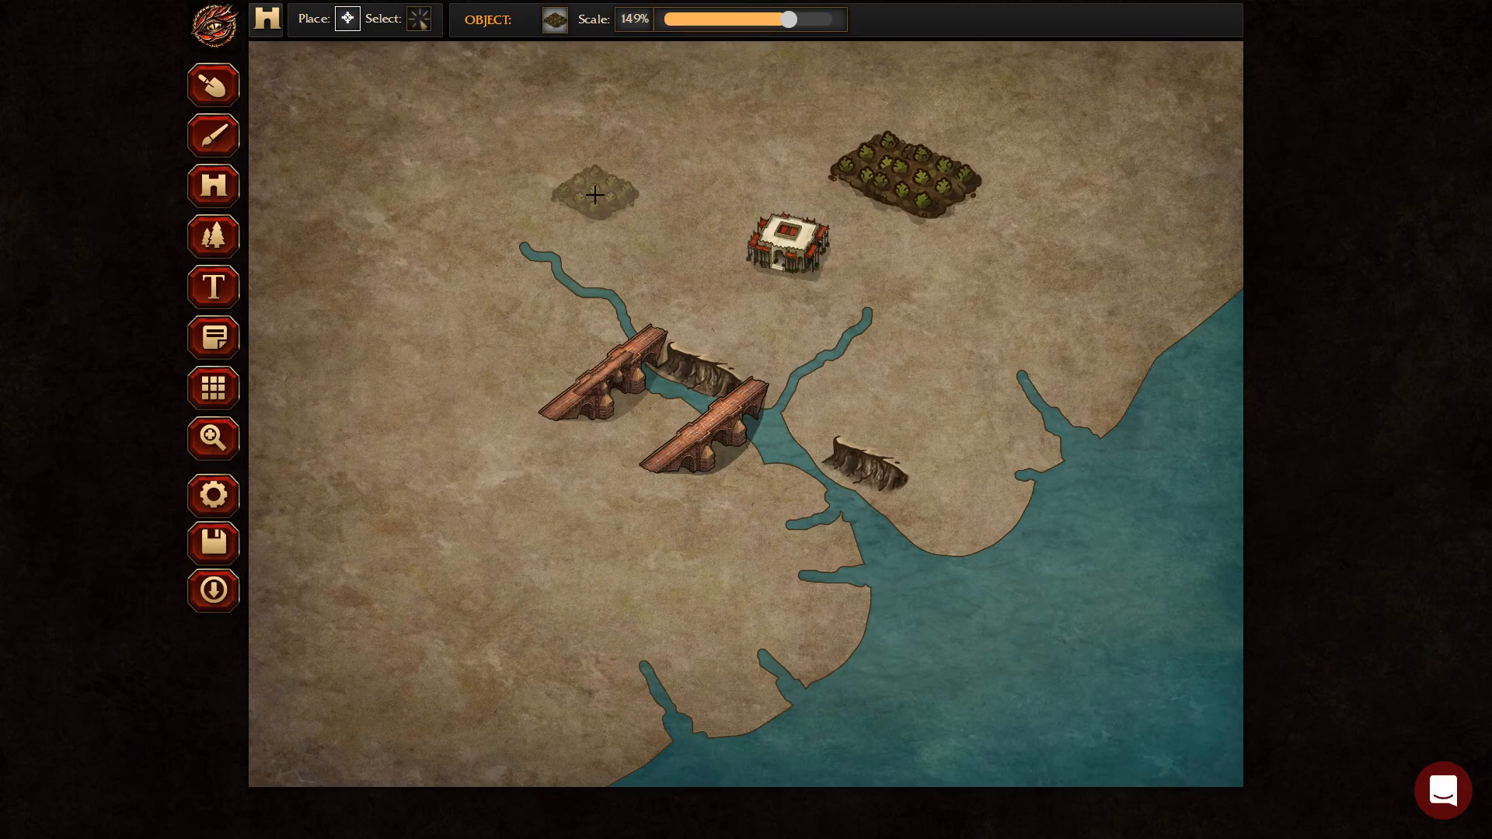
Place two Desert-House-02 buildings at 82% scale, one west of the market and one west of the western bridge.
left_click(554, 22)
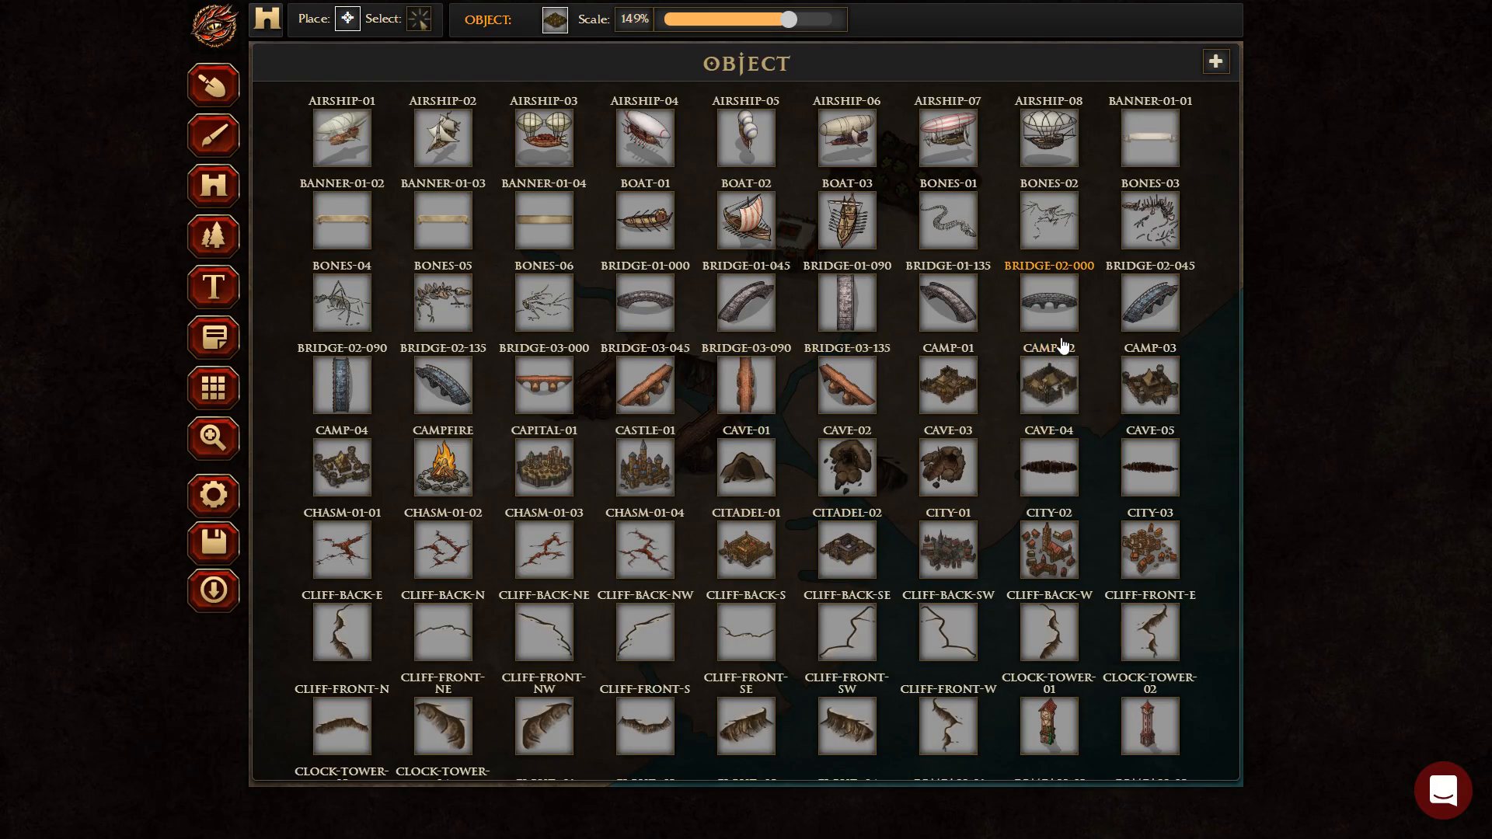
scroll(1058, 340, "down", 6)
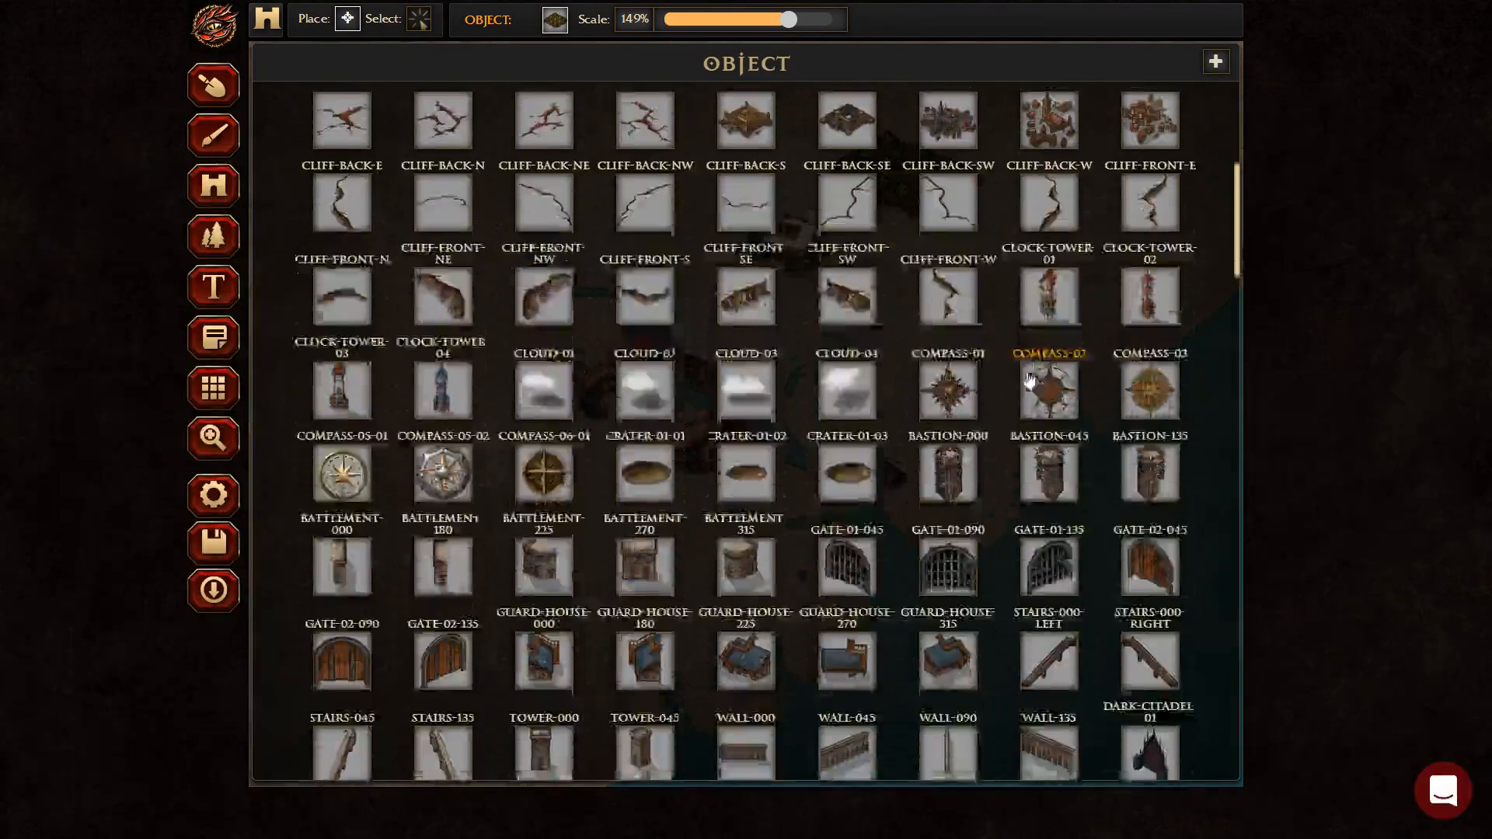
scroll(752, 370, "down", 7)
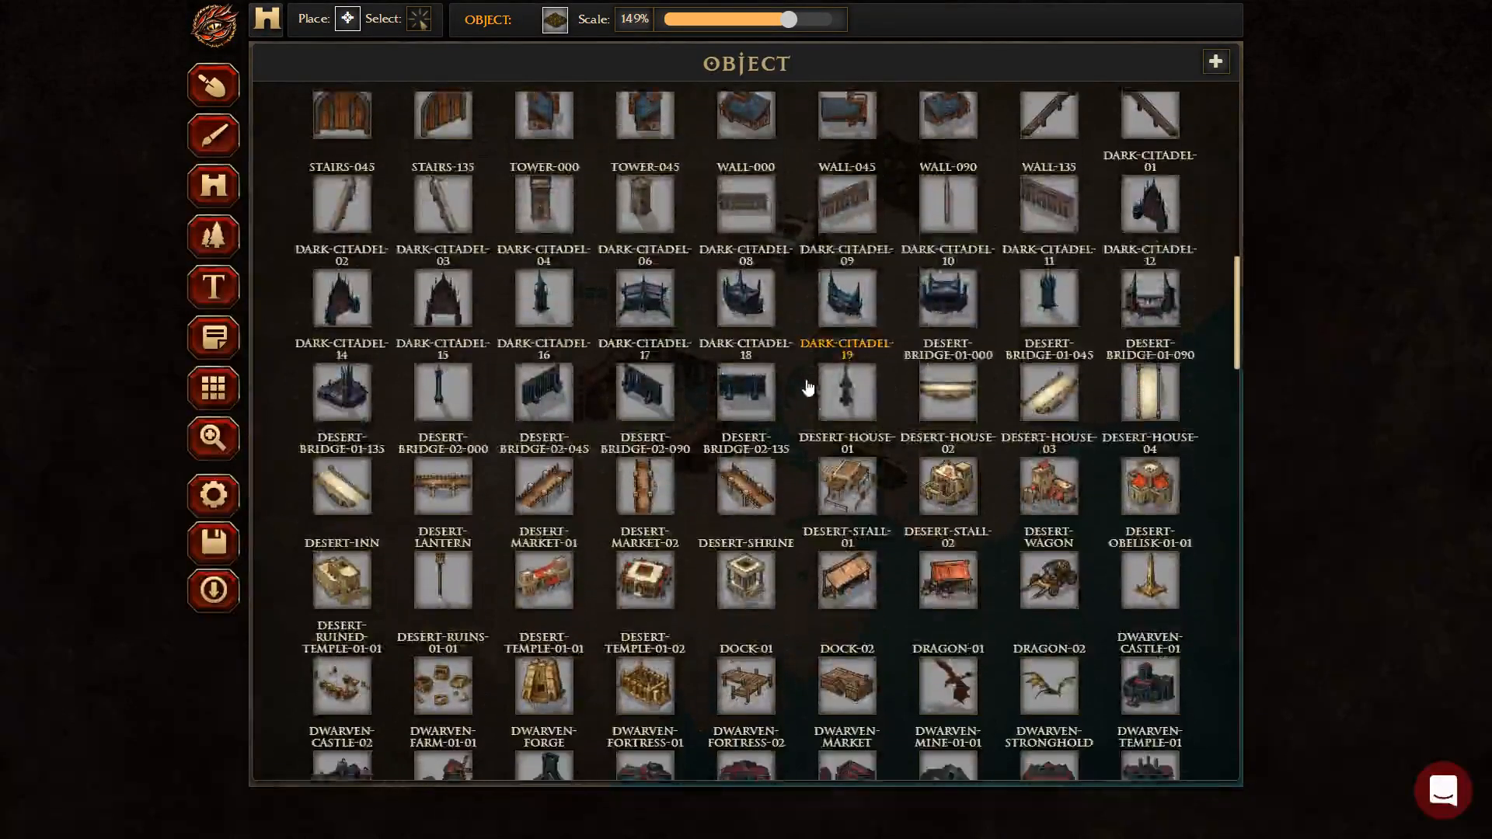
left_click(948, 320)
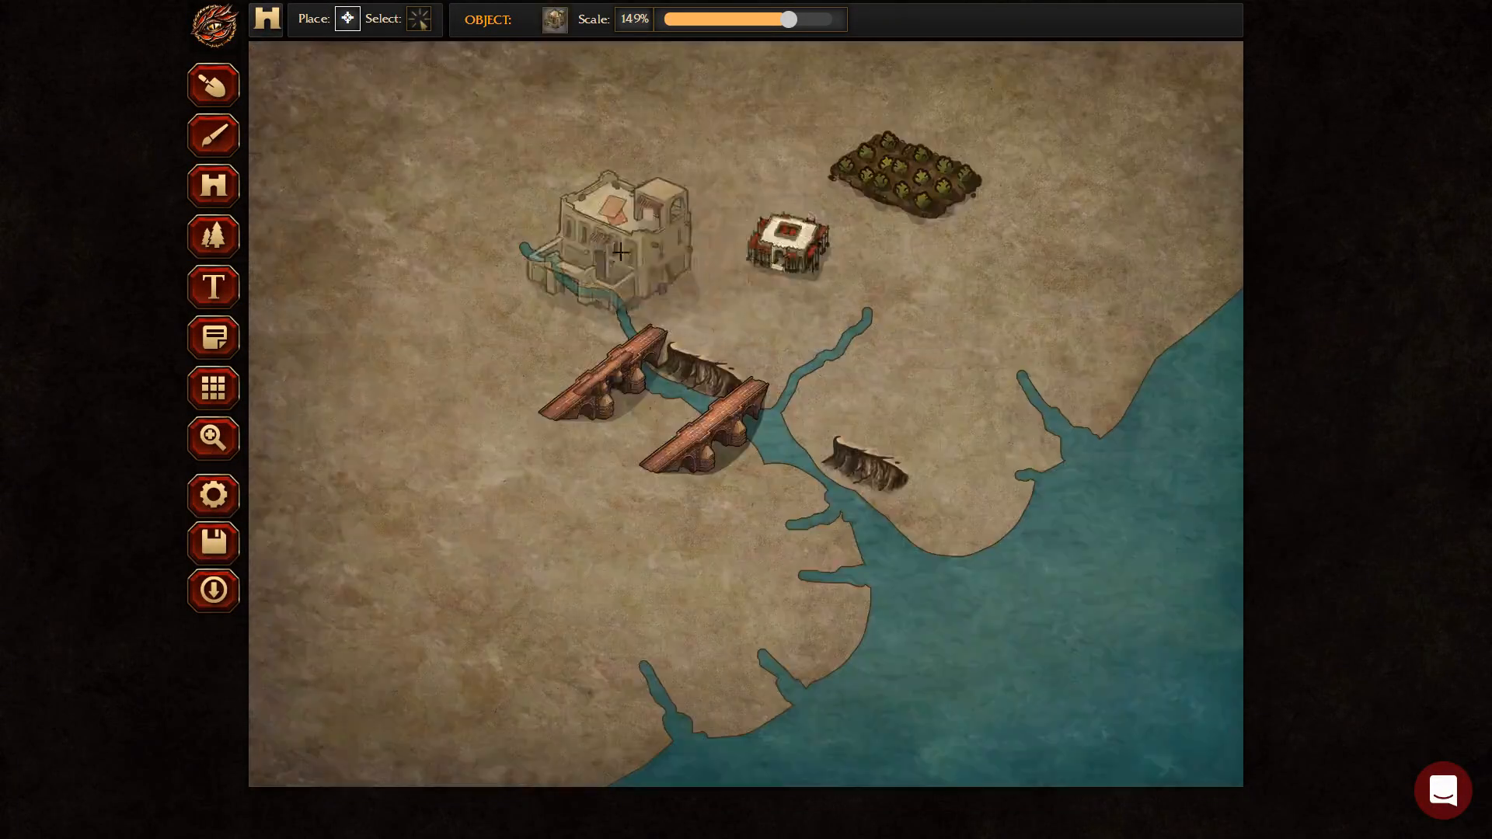
left_click_drag(788, 19, 774, 19)
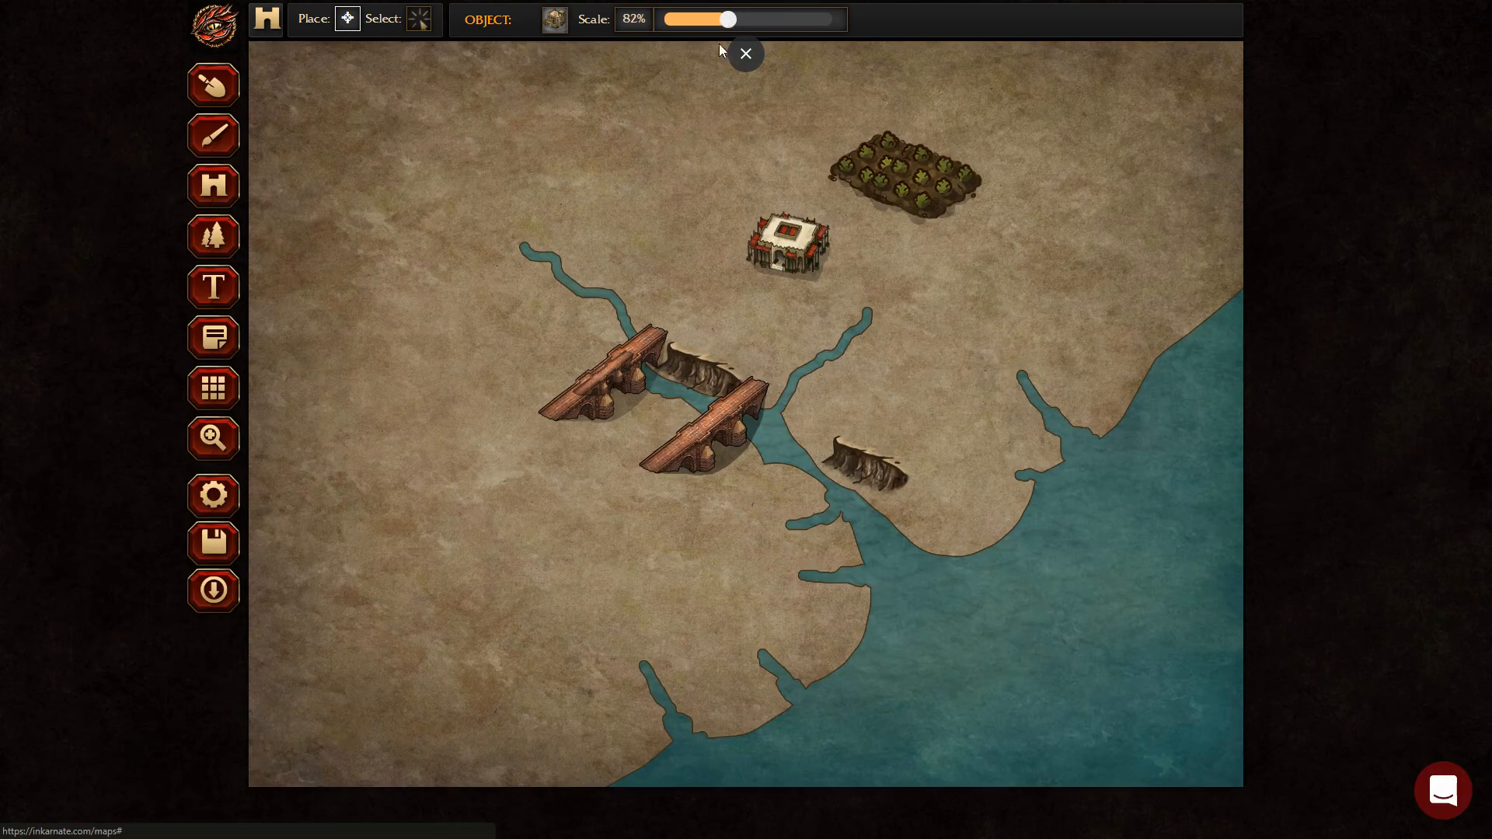
left_click(678, 241)
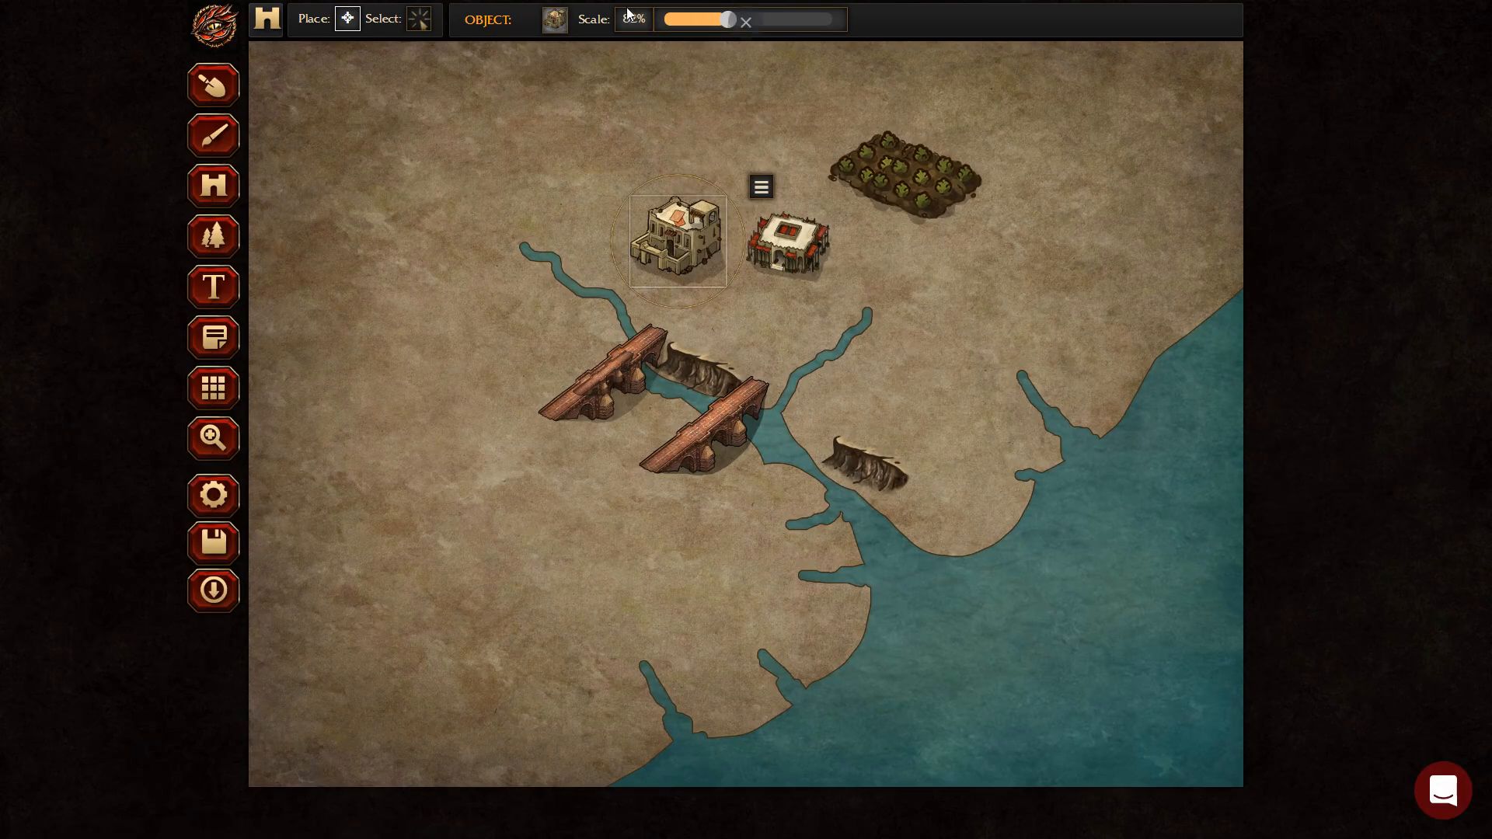
left_click(529, 354)
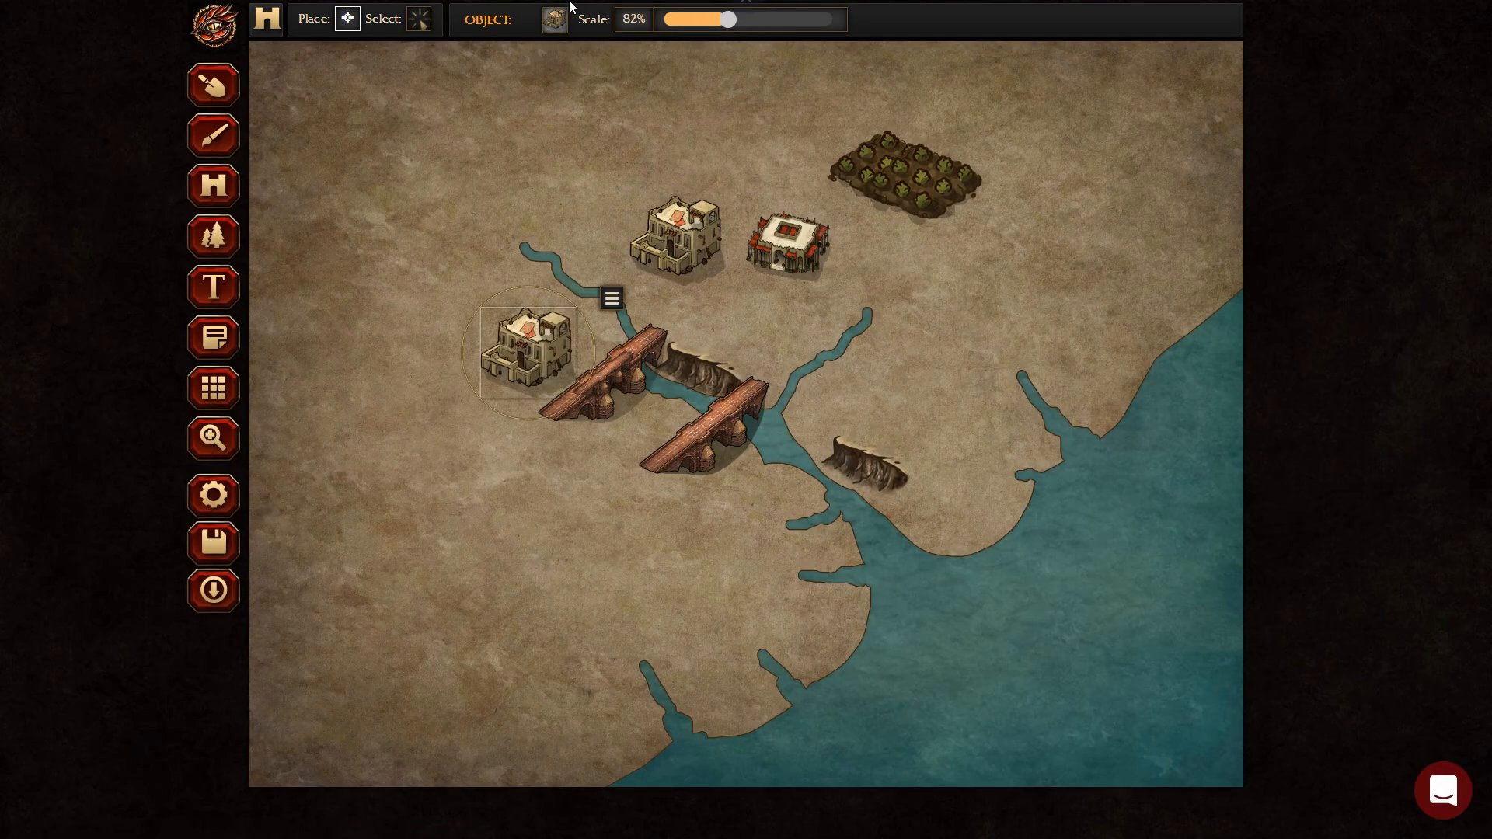
Place a Desert-House-03 at 82% scale just southwest of the house near the western bridge.
left_click(555, 20)
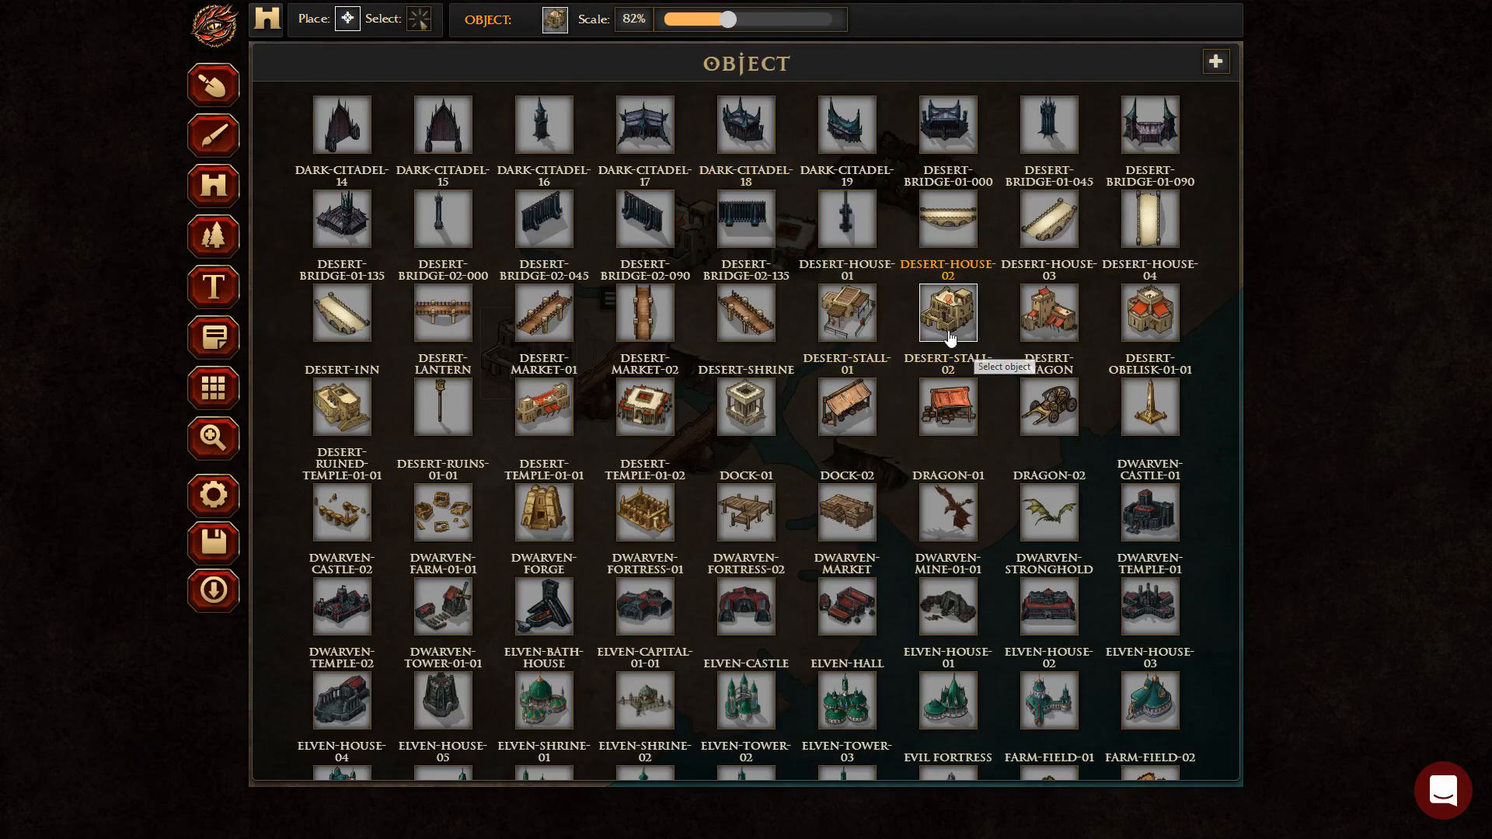
left_click(1043, 319)
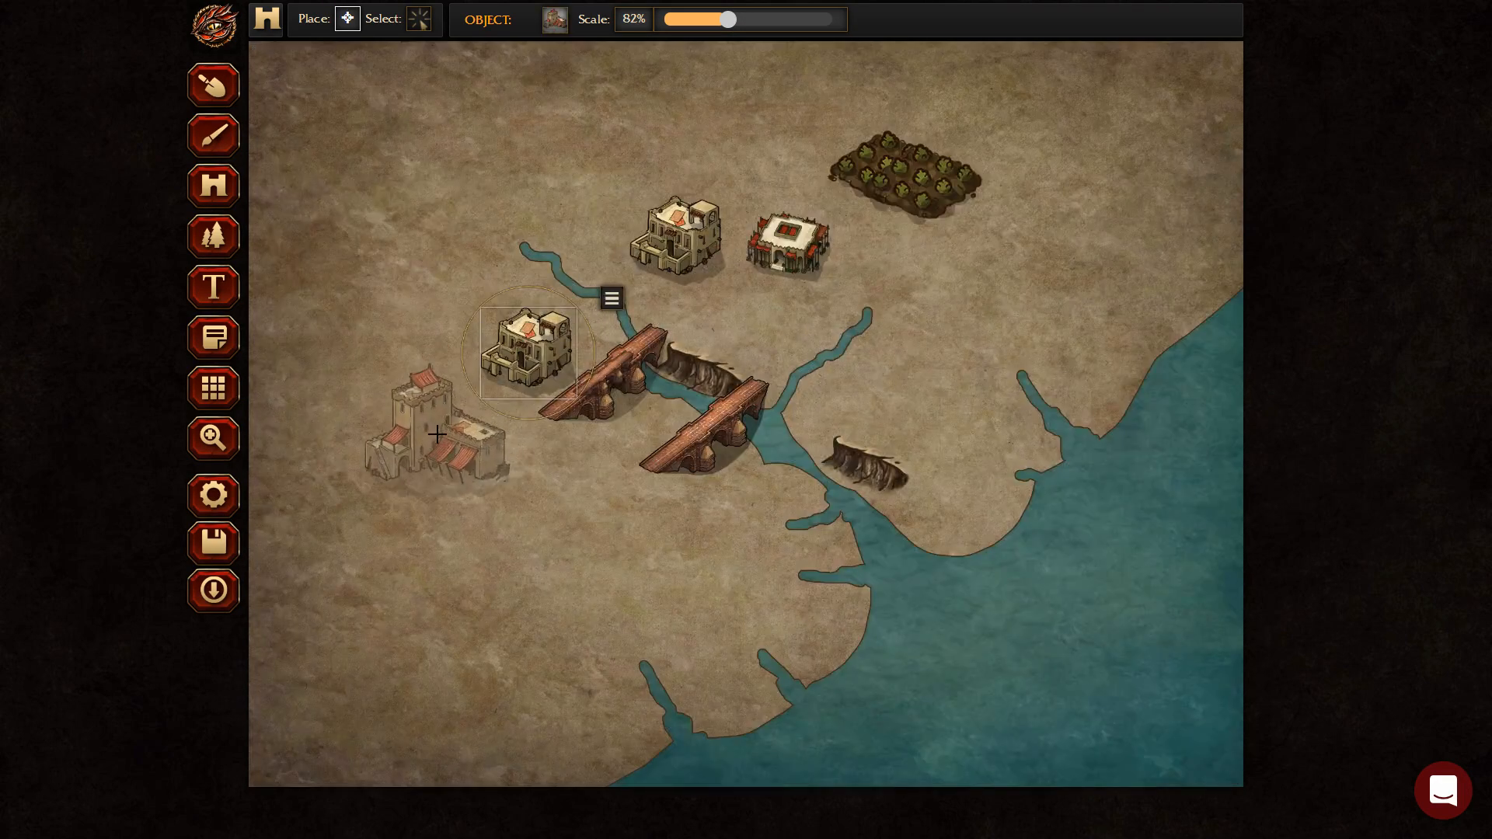
left_click(463, 403)
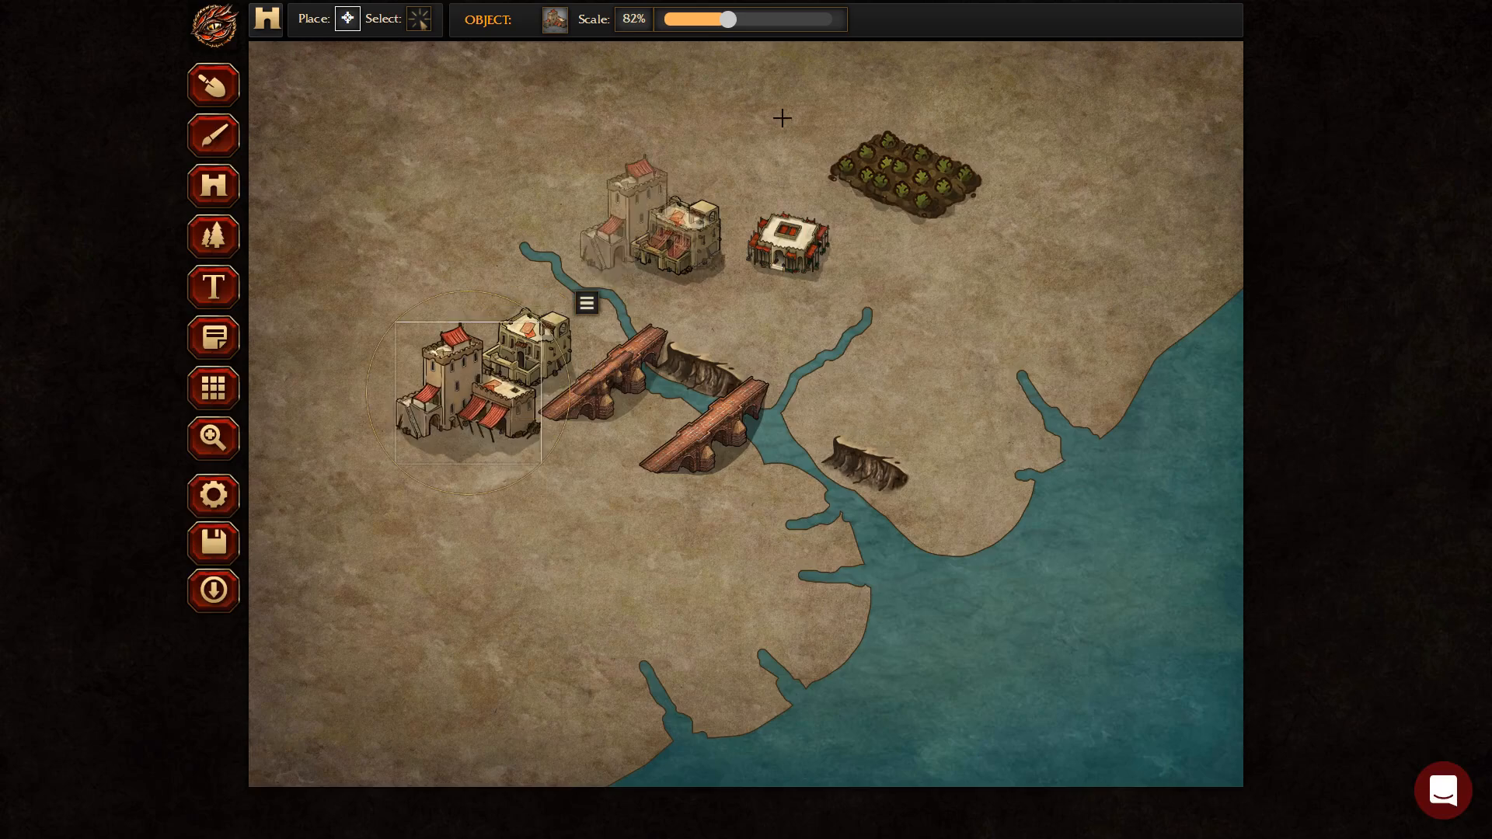
Place a Desert-House-04 at 82% scale immediately west of the northern desert house and nudge it slightly north.
left_click(554, 21)
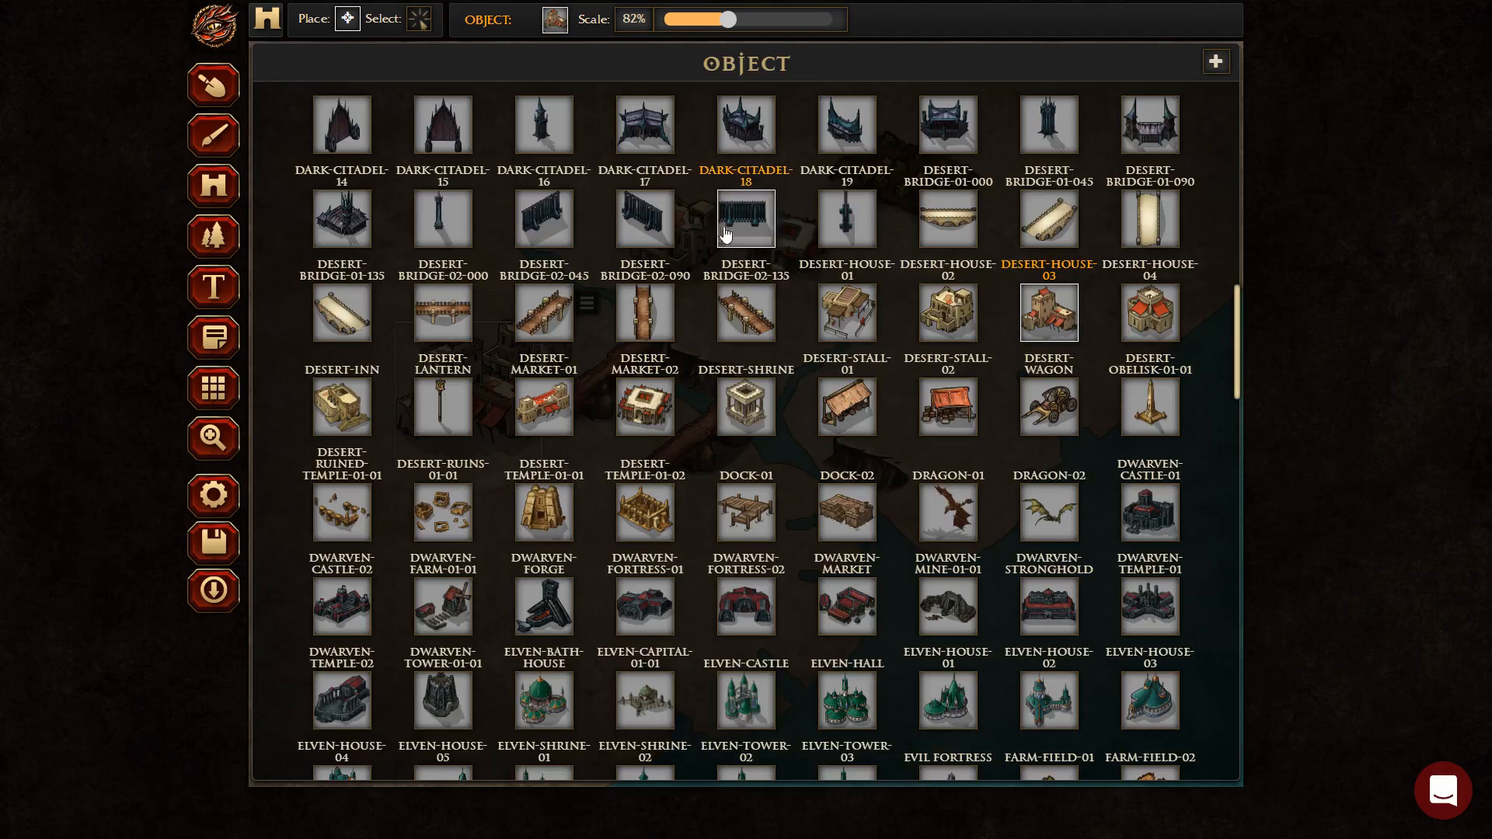
left_click(1152, 314)
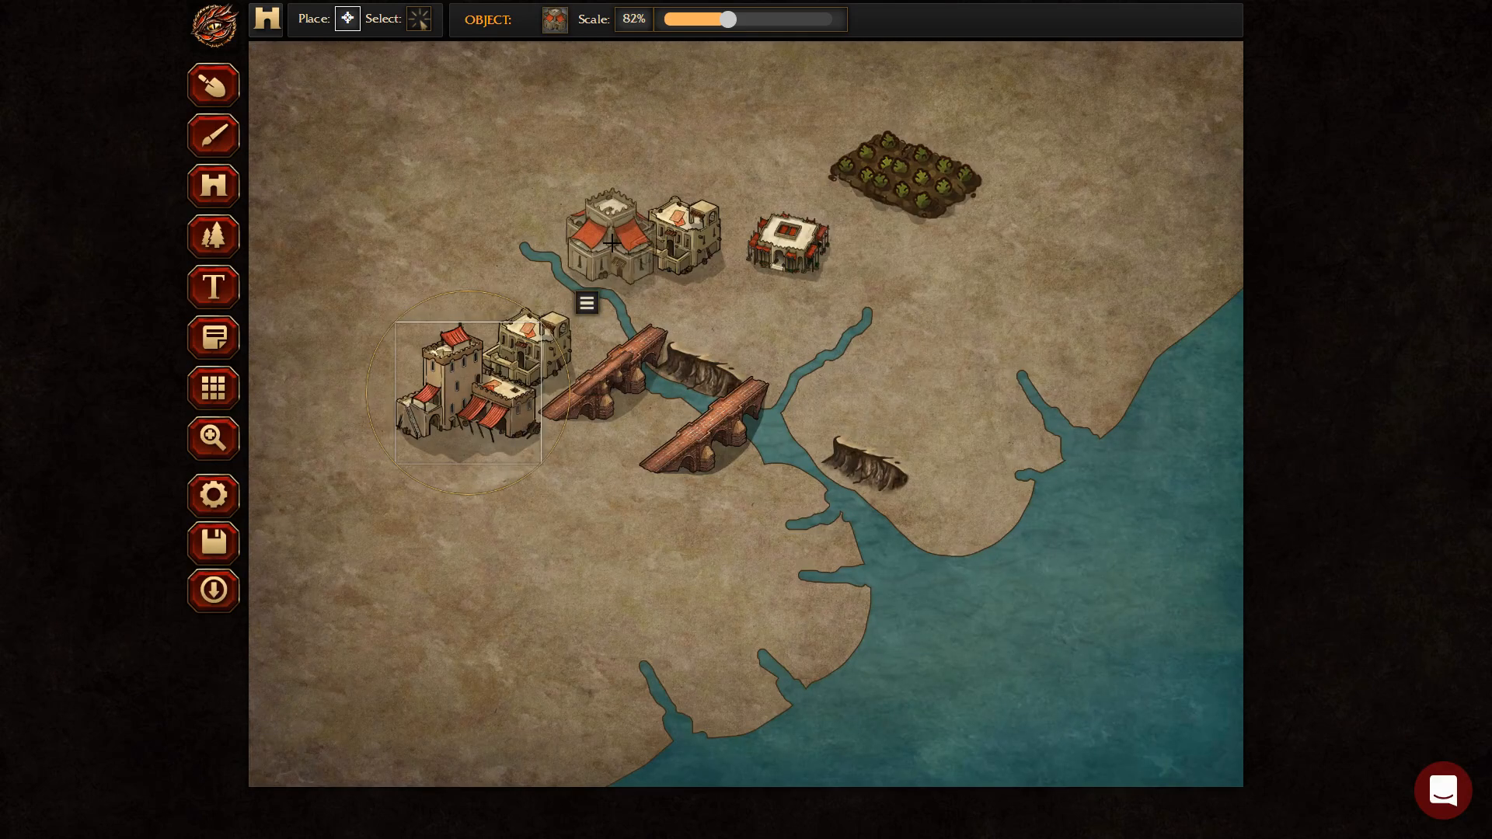
left_click(612, 243)
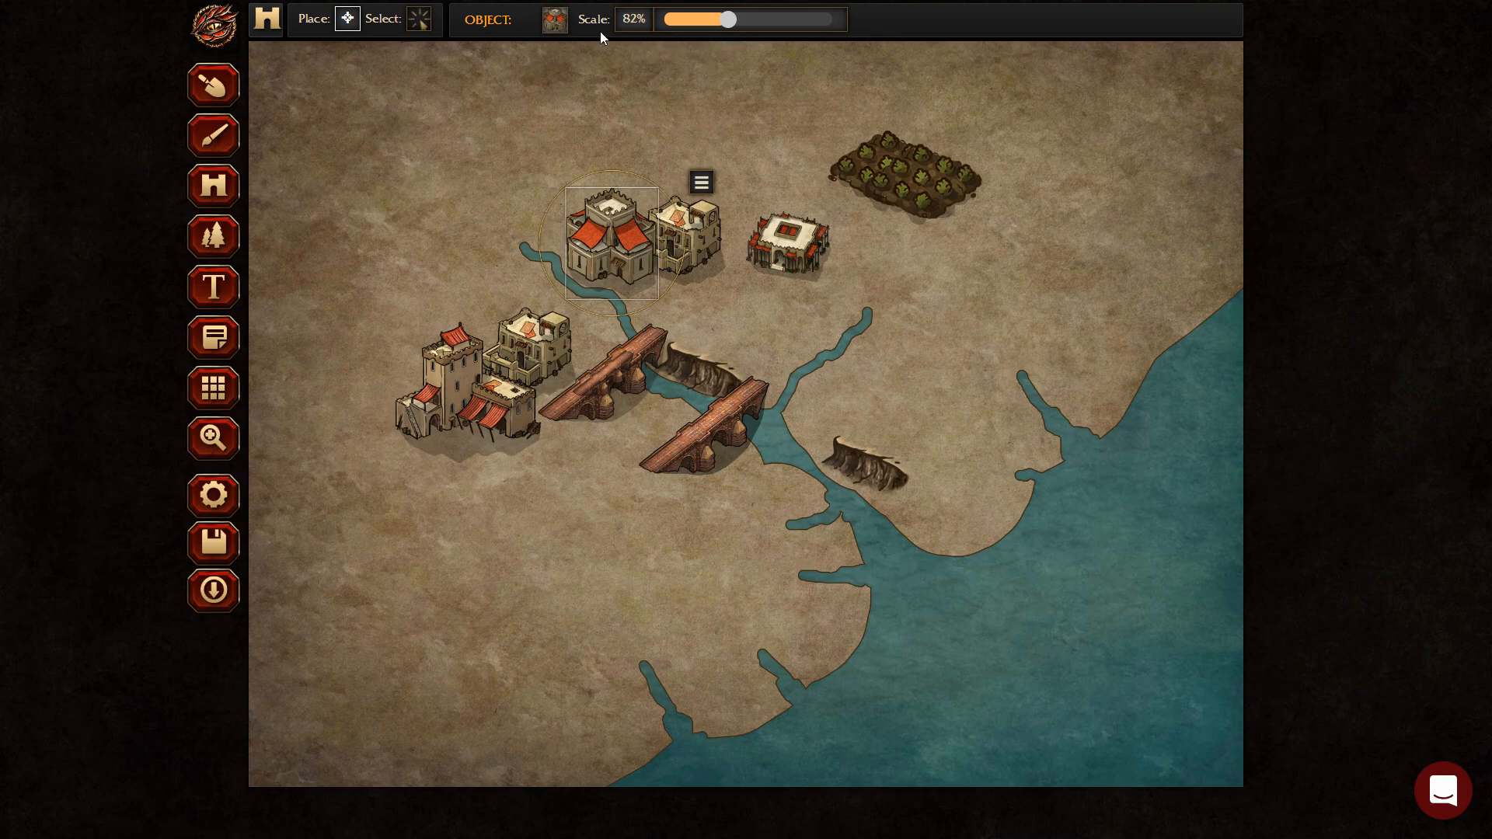
left_click_drag(625, 238, 627, 230)
left_click(704, 174)
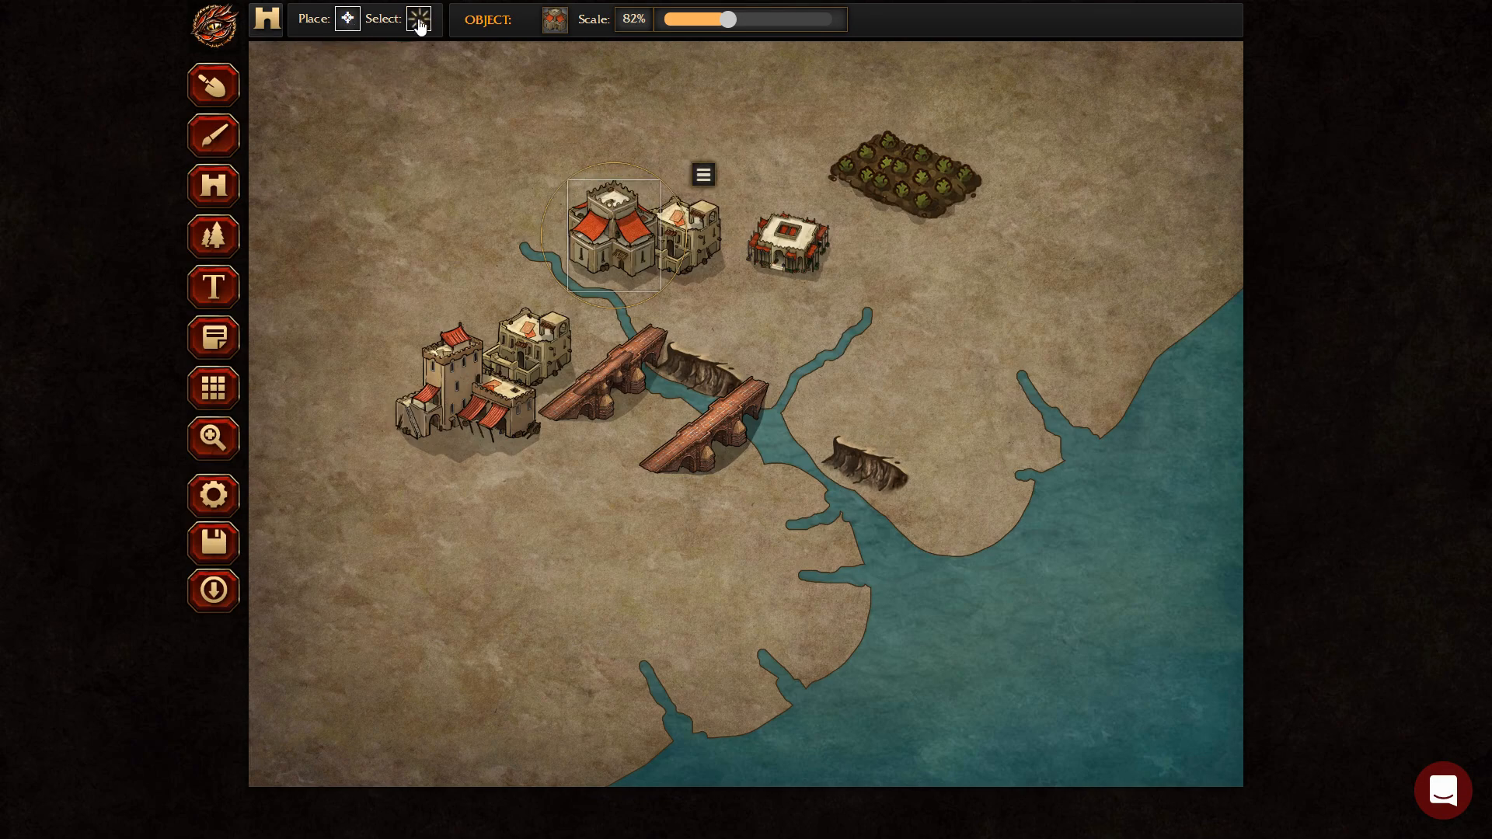
Select only the Desert-House-04 and shift it slightly southeast so it stands in front of the neighbouring house.
left_click(420, 26)
left_click_drag(639, 226, 636, 244)
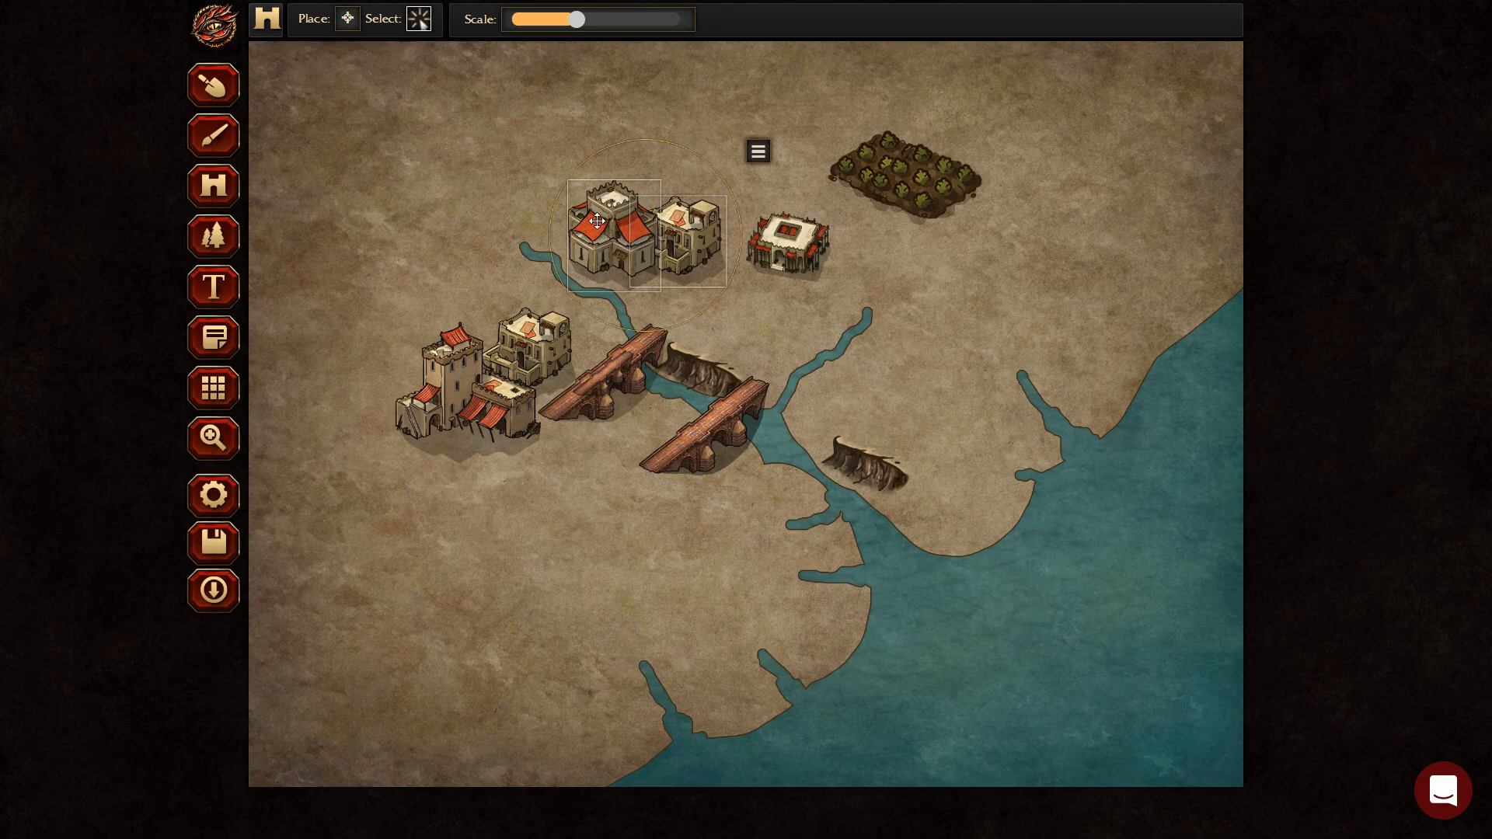
left_click(490, 118)
left_click(614, 222)
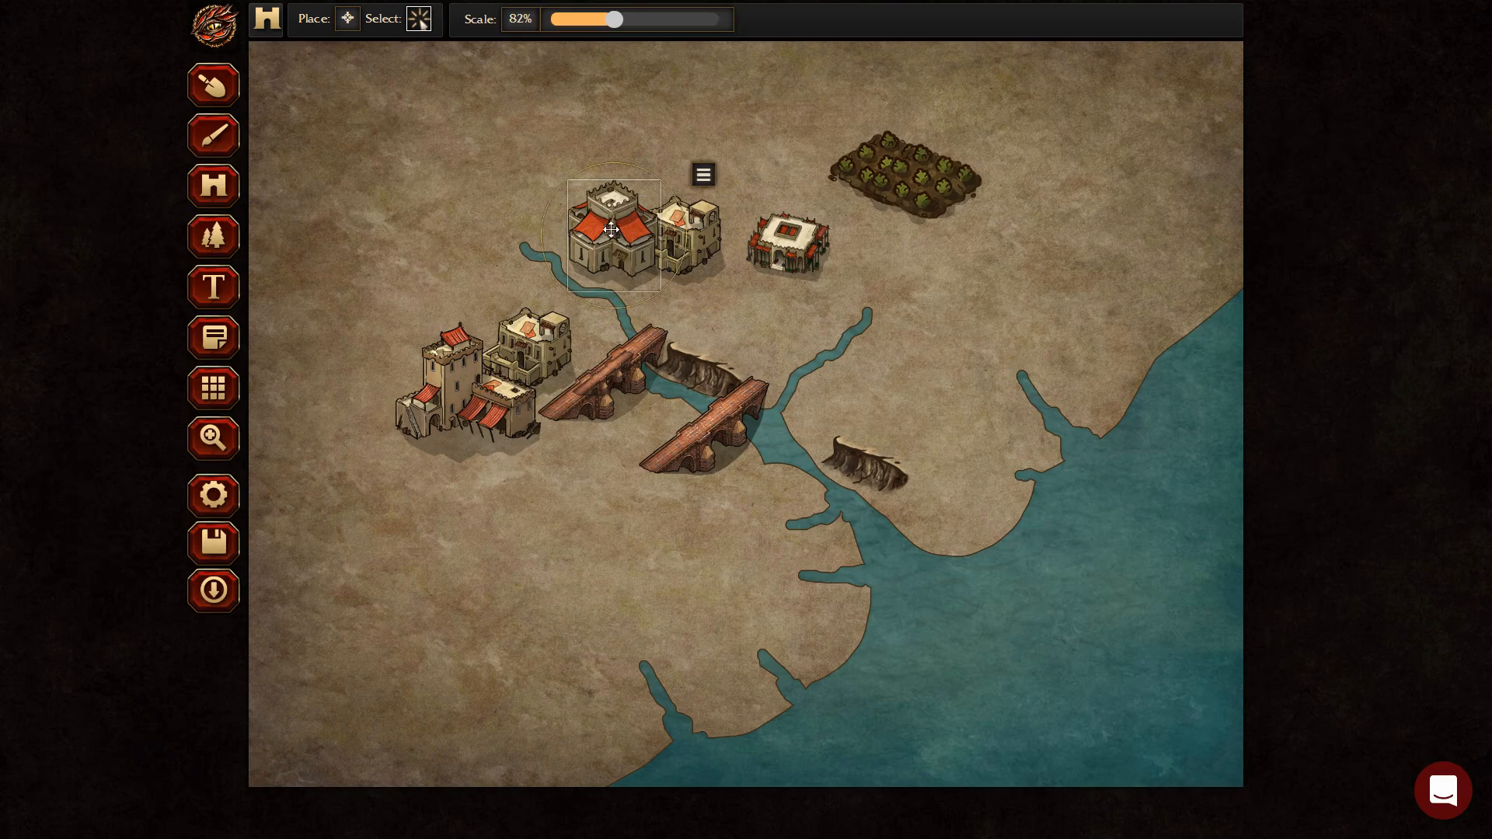
left_click_drag(614, 222, 626, 235)
left_click(510, 86)
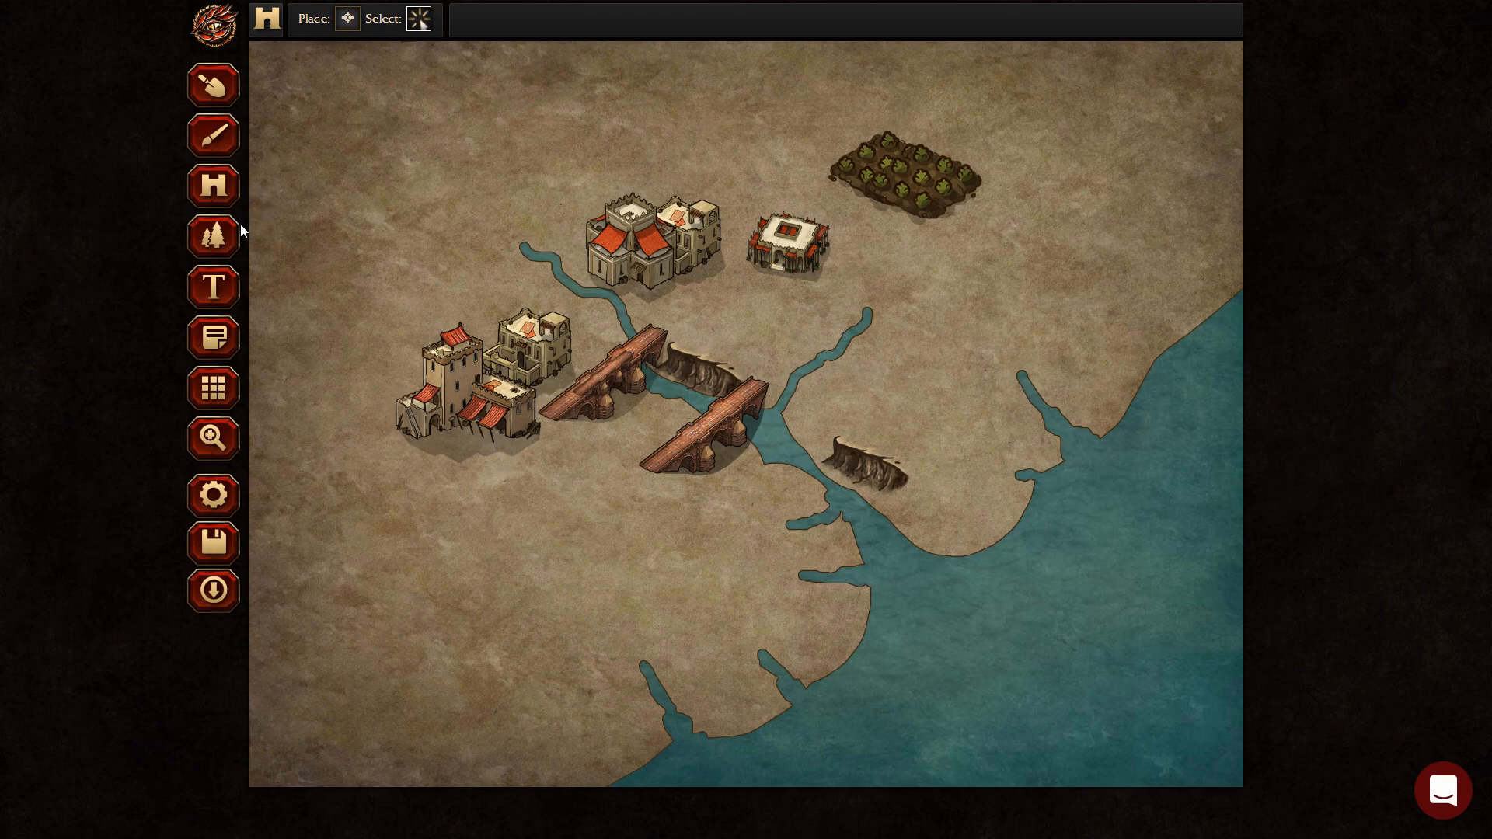
Place a Jungle-Market at 82% scale southwest of the Desert-House-03 in the west.
left_click(350, 20)
left_click(554, 20)
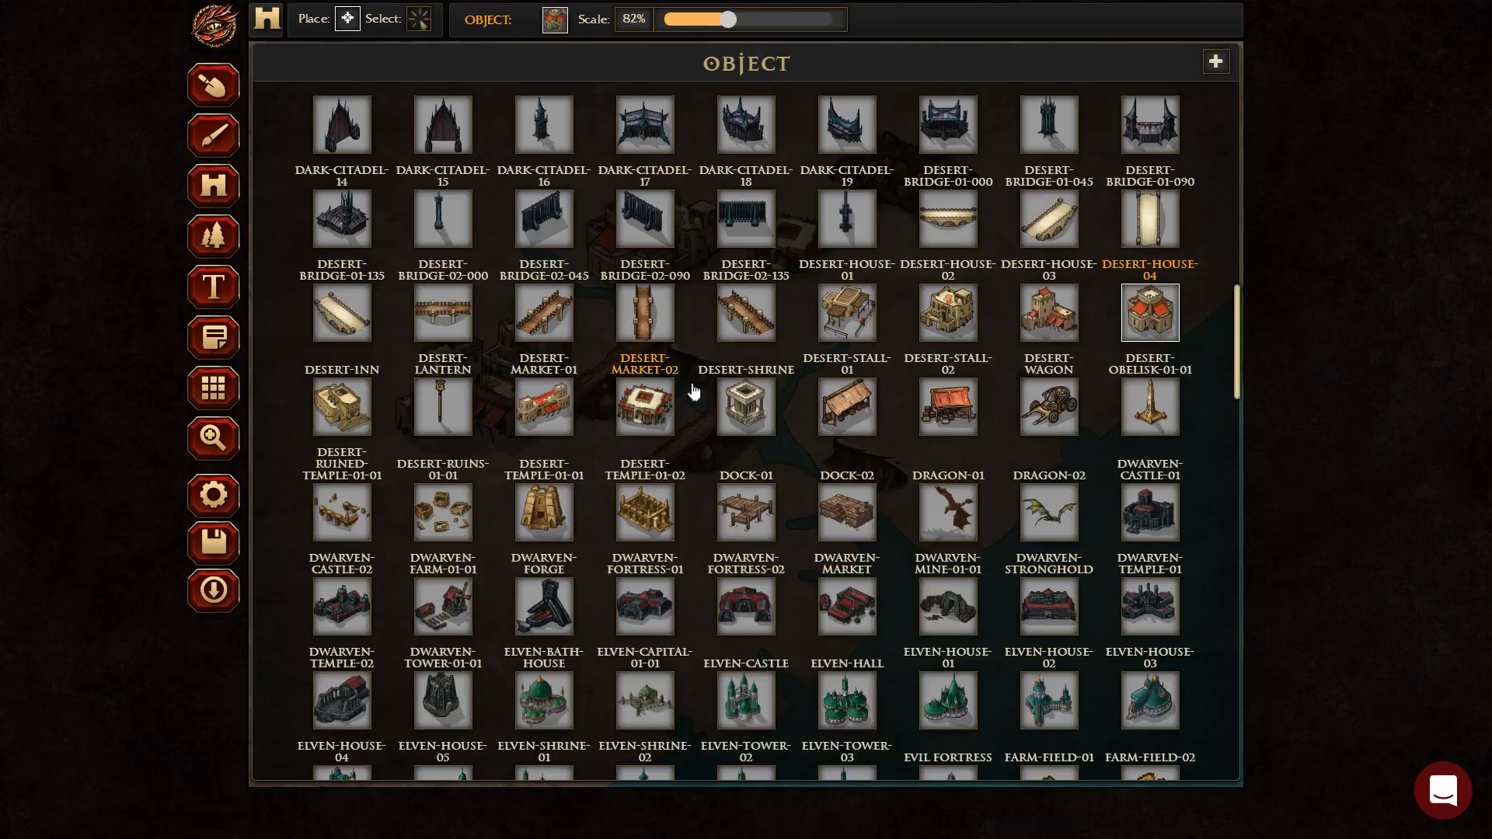
scroll(1119, 414, "down", 4)
scroll(1119, 415, "down", 12)
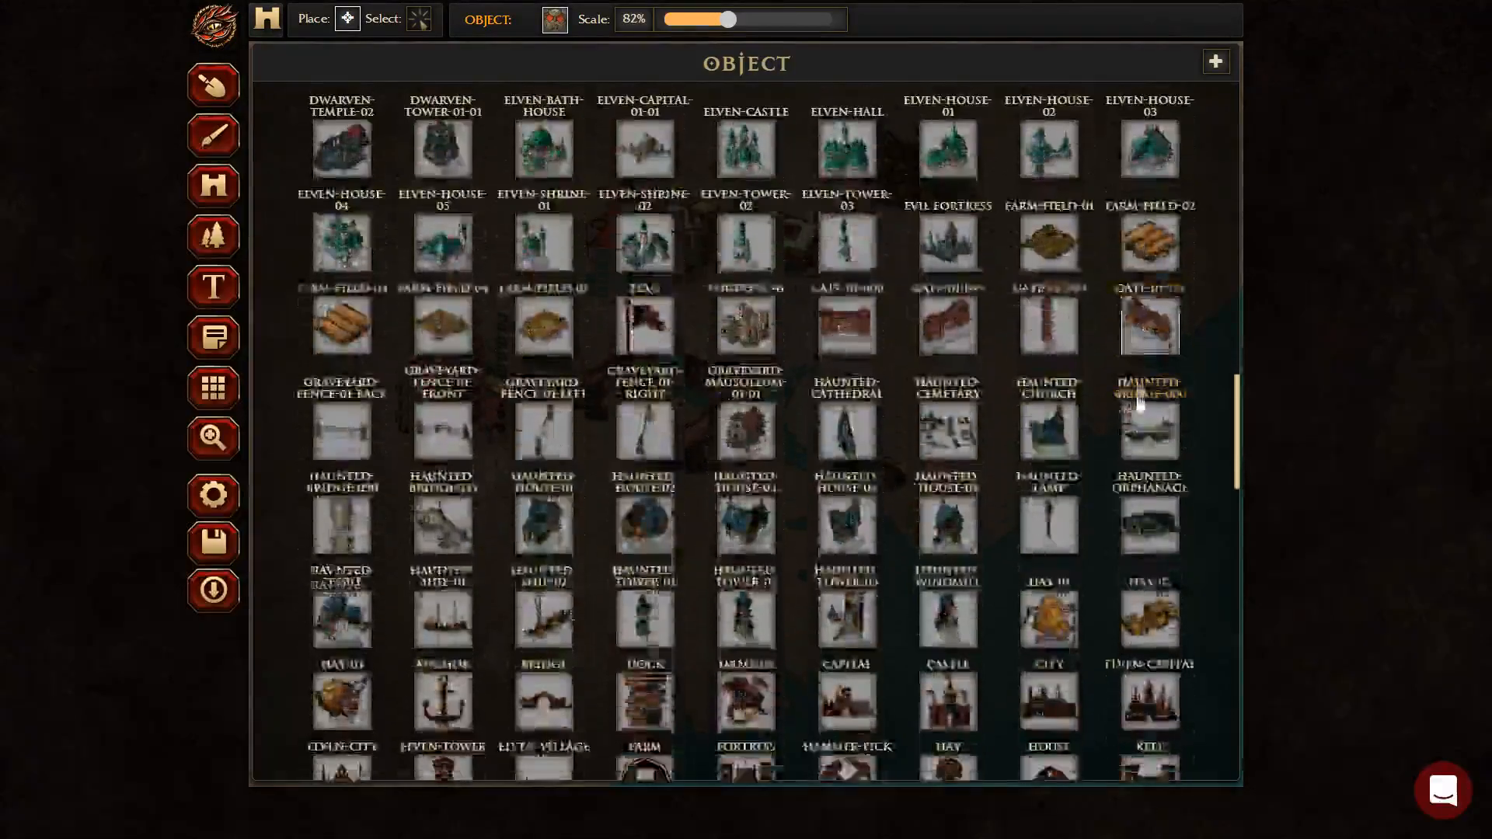
scroll(1147, 400, "down", 4)
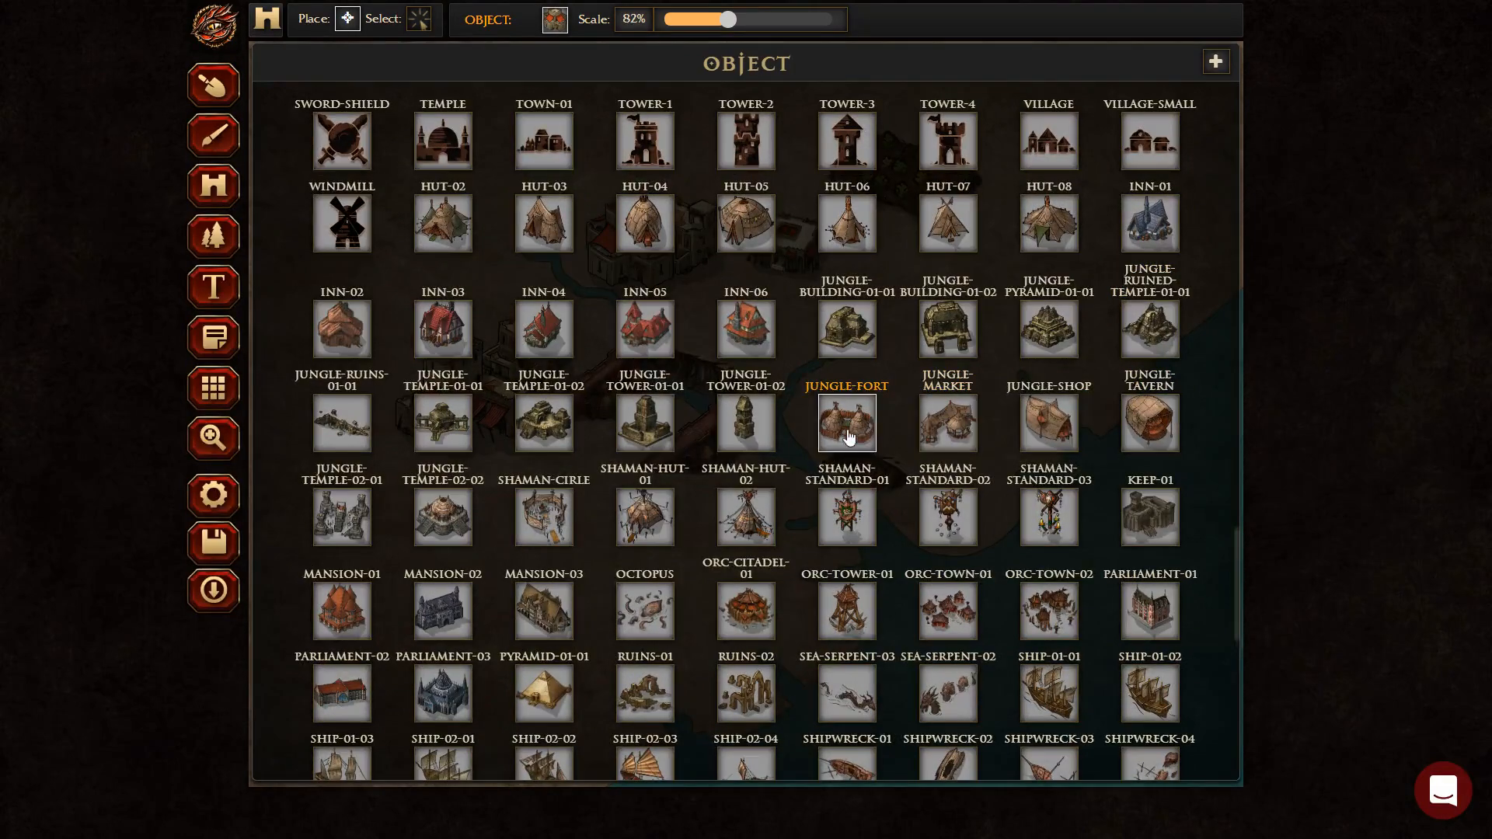
left_click(950, 422)
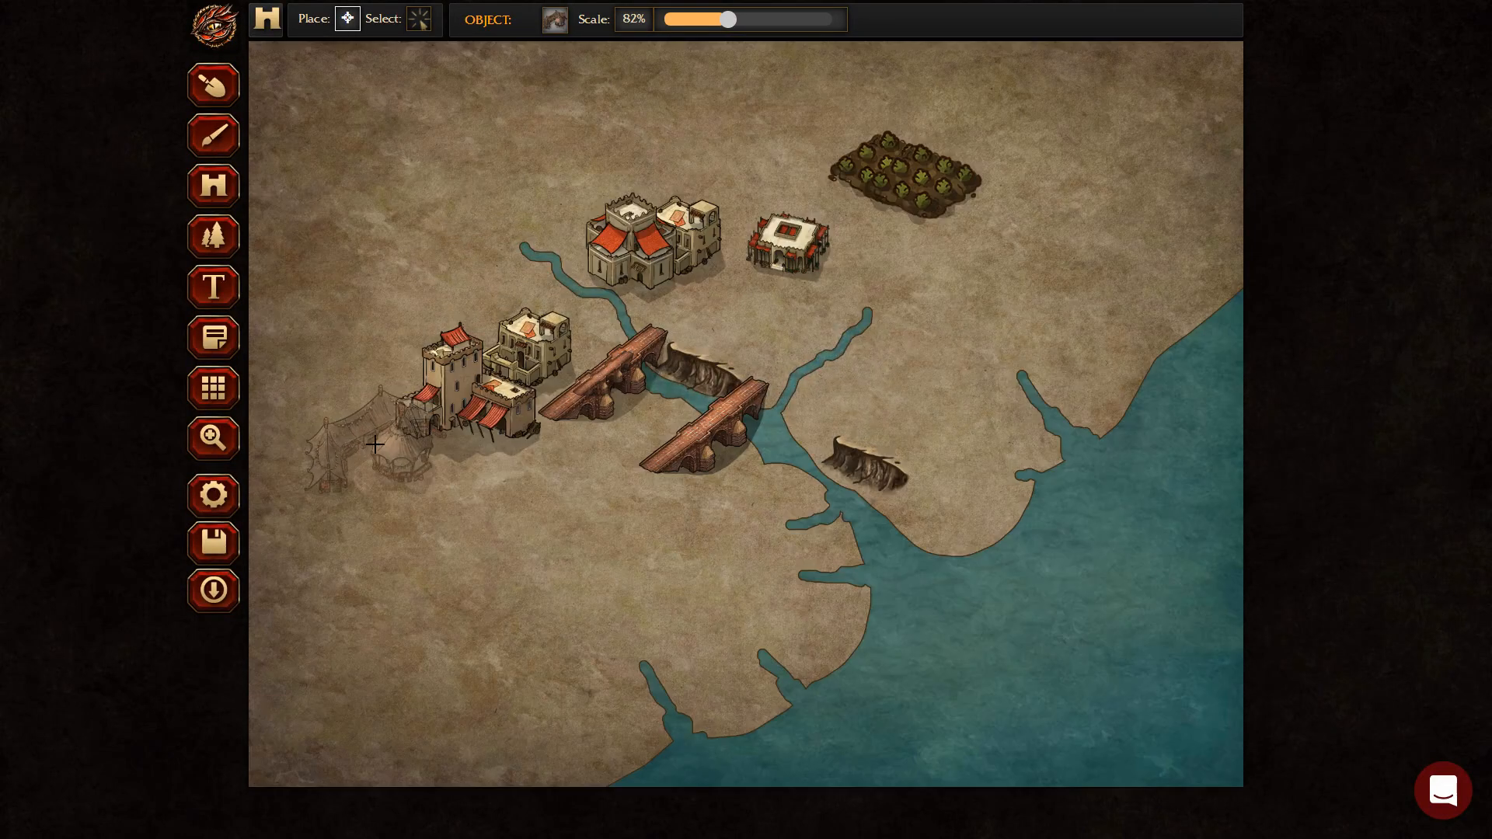
left_click(392, 473)
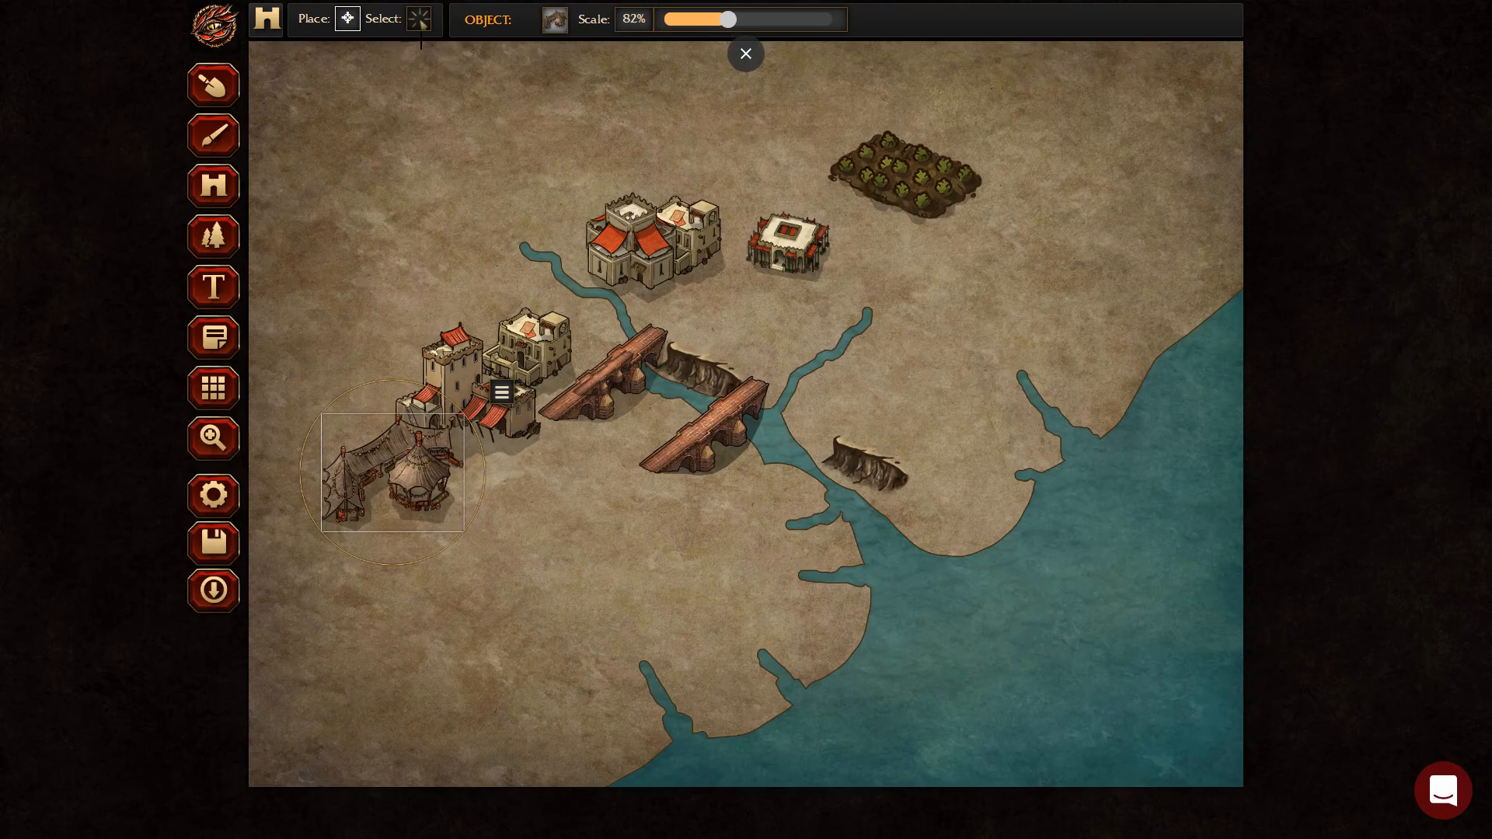
Place a Whirlpool at 82% scale in the open sea in the southeast.
left_click(555, 20)
scroll(1010, 528, "down", 7)
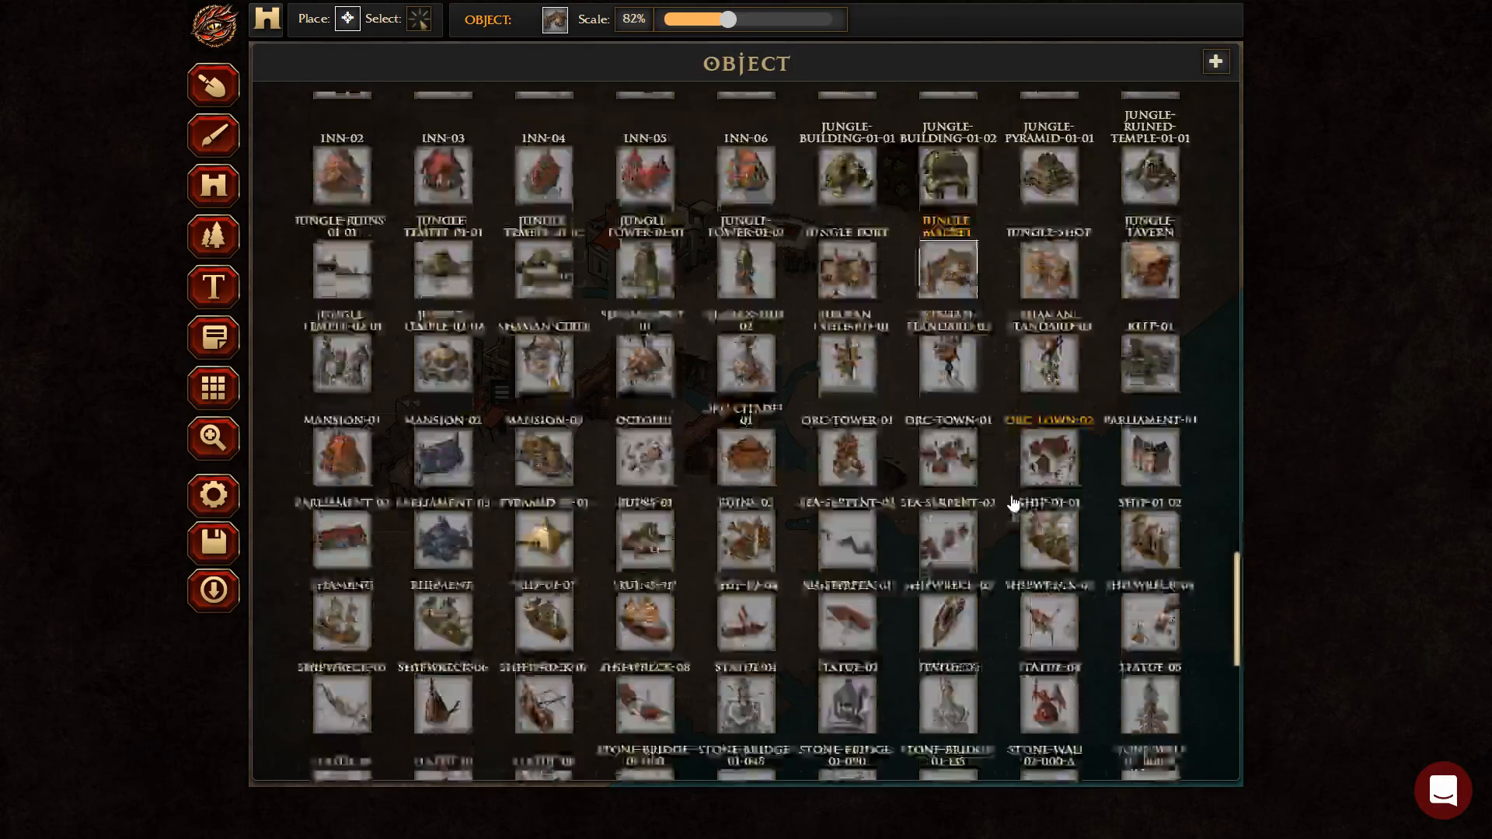
scroll(1091, 629, "down", 3)
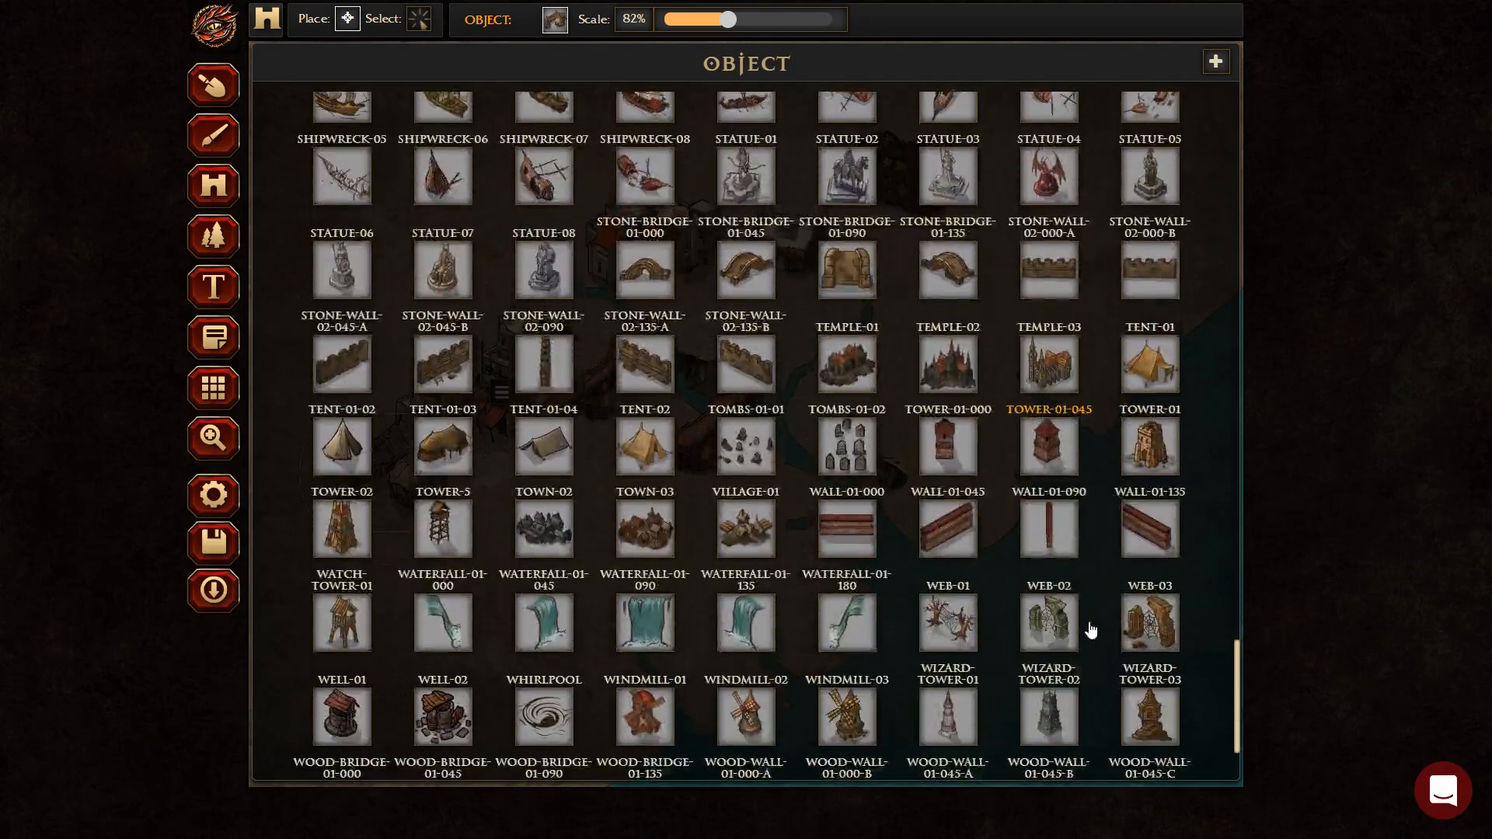
scroll(1091, 629, "down", 4)
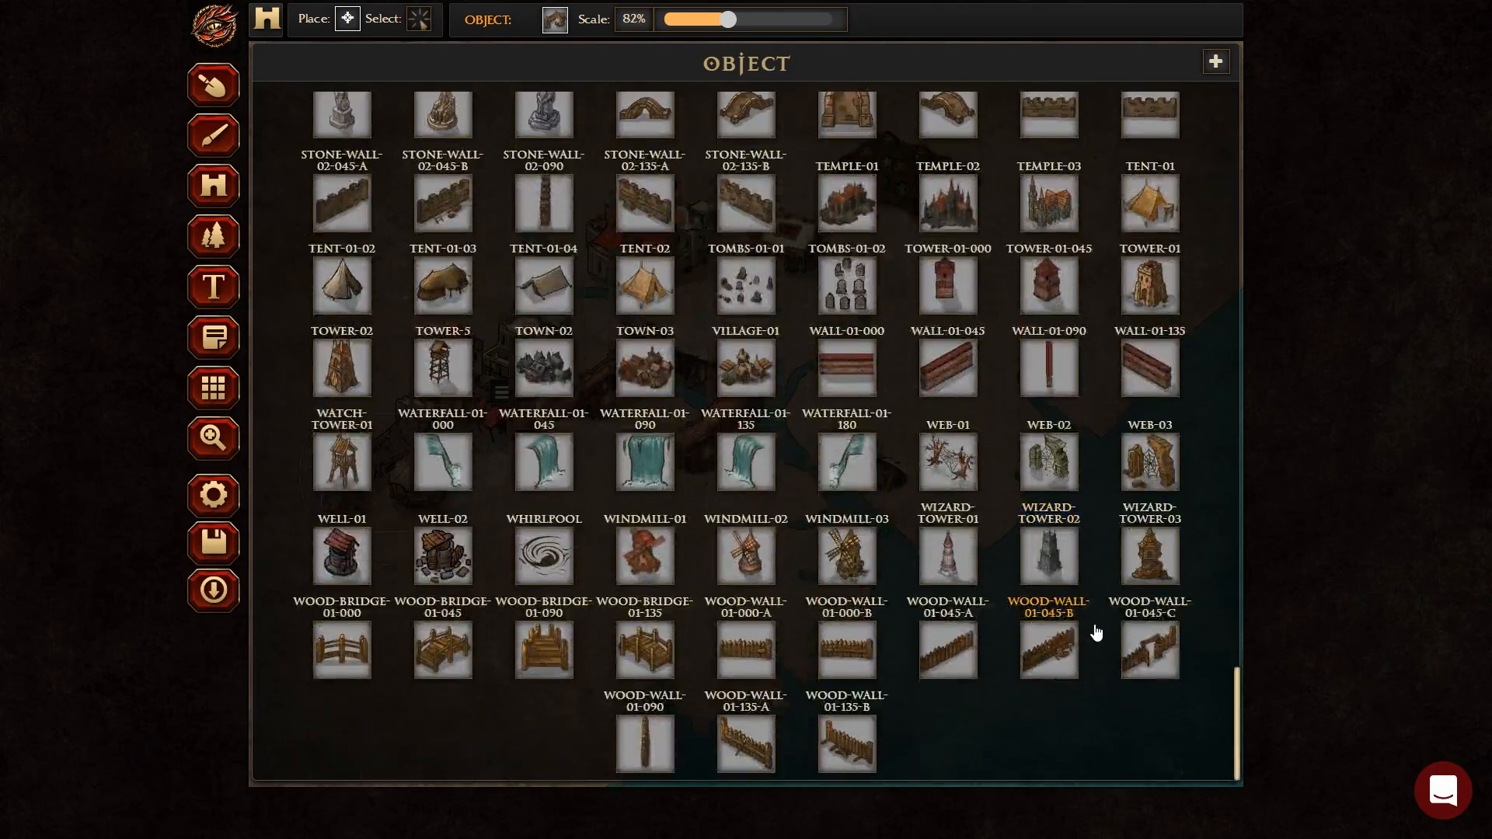
scroll(1097, 631, "up", 4)
scroll(1100, 614, "down", 1)
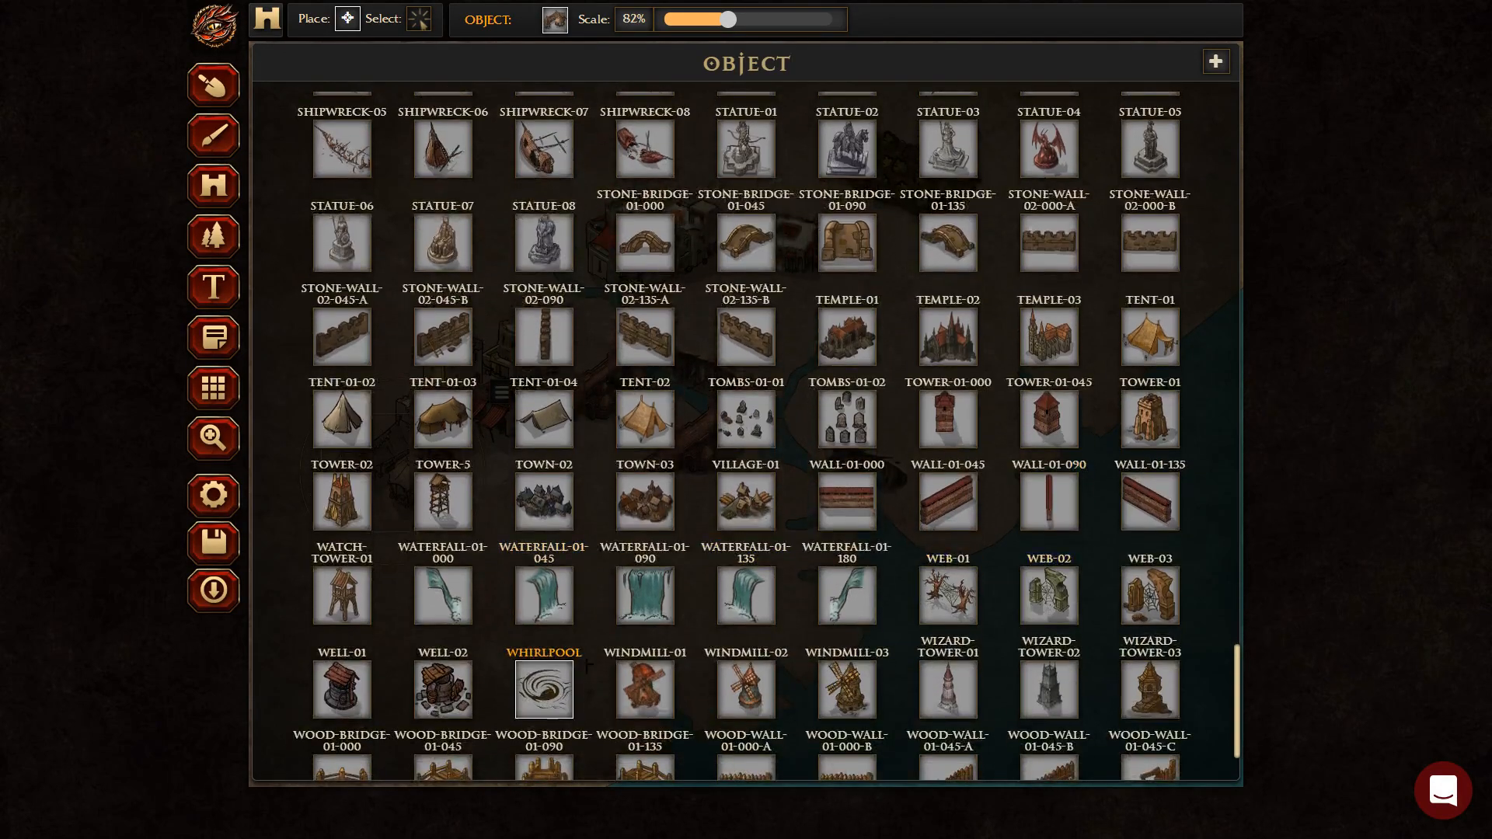
left_click(588, 664)
left_click(1039, 683)
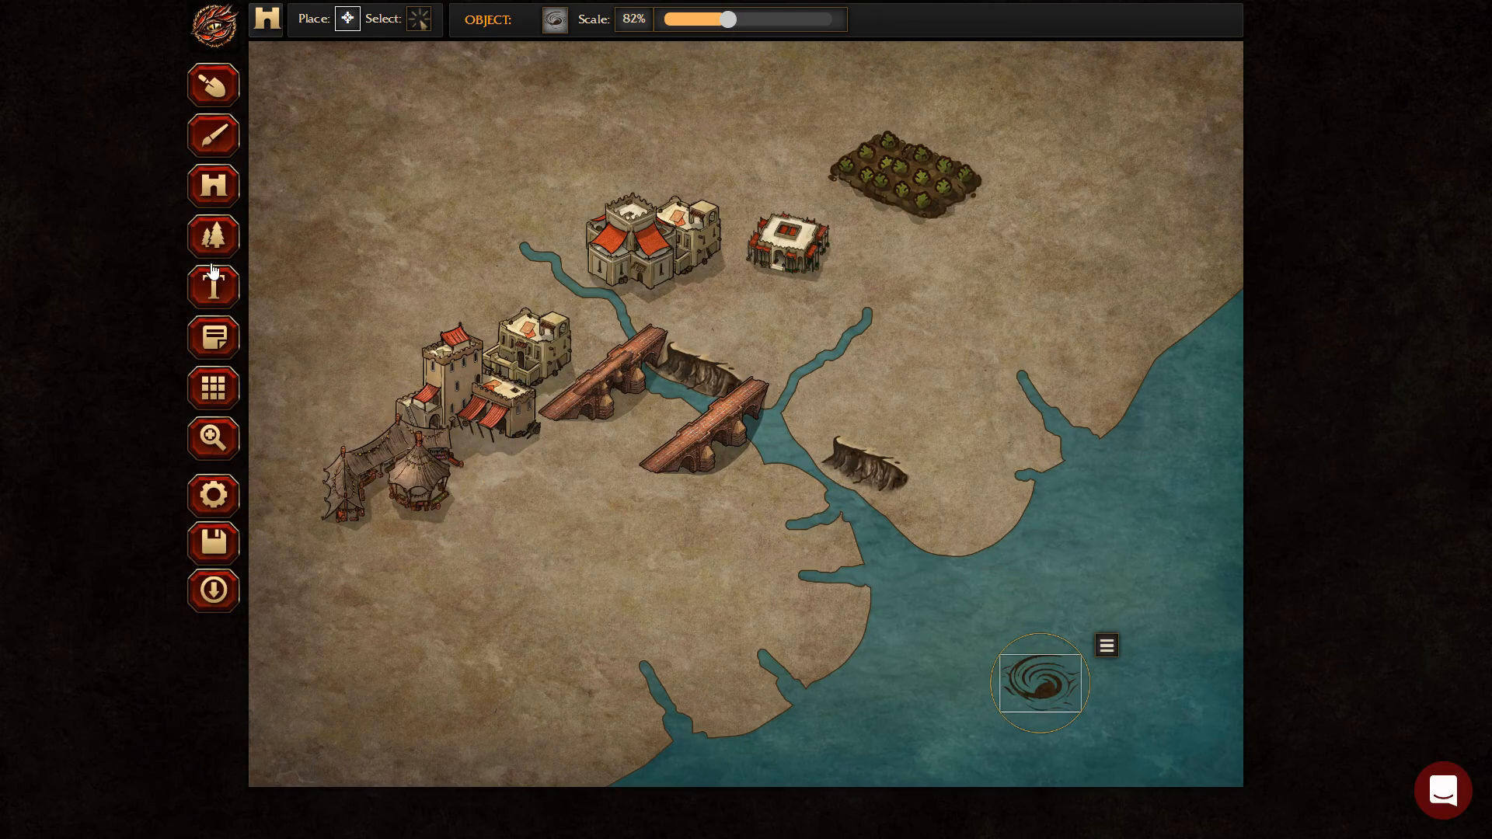
Place a Camp-01 at 82% scale just southeast of the crop field in the northeast.
left_click(211, 288)
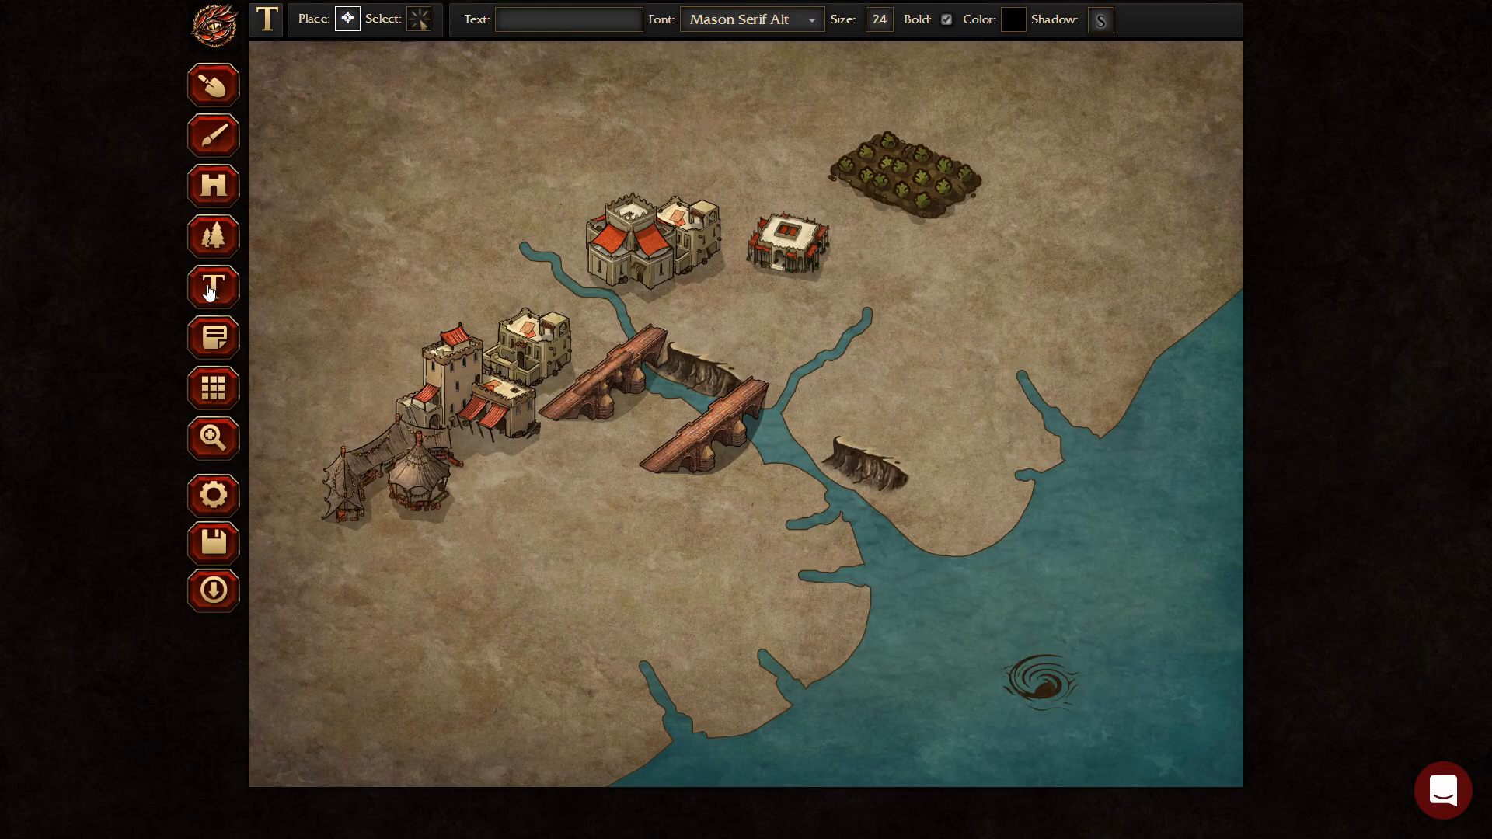
left_click(226, 240)
left_click(220, 185)
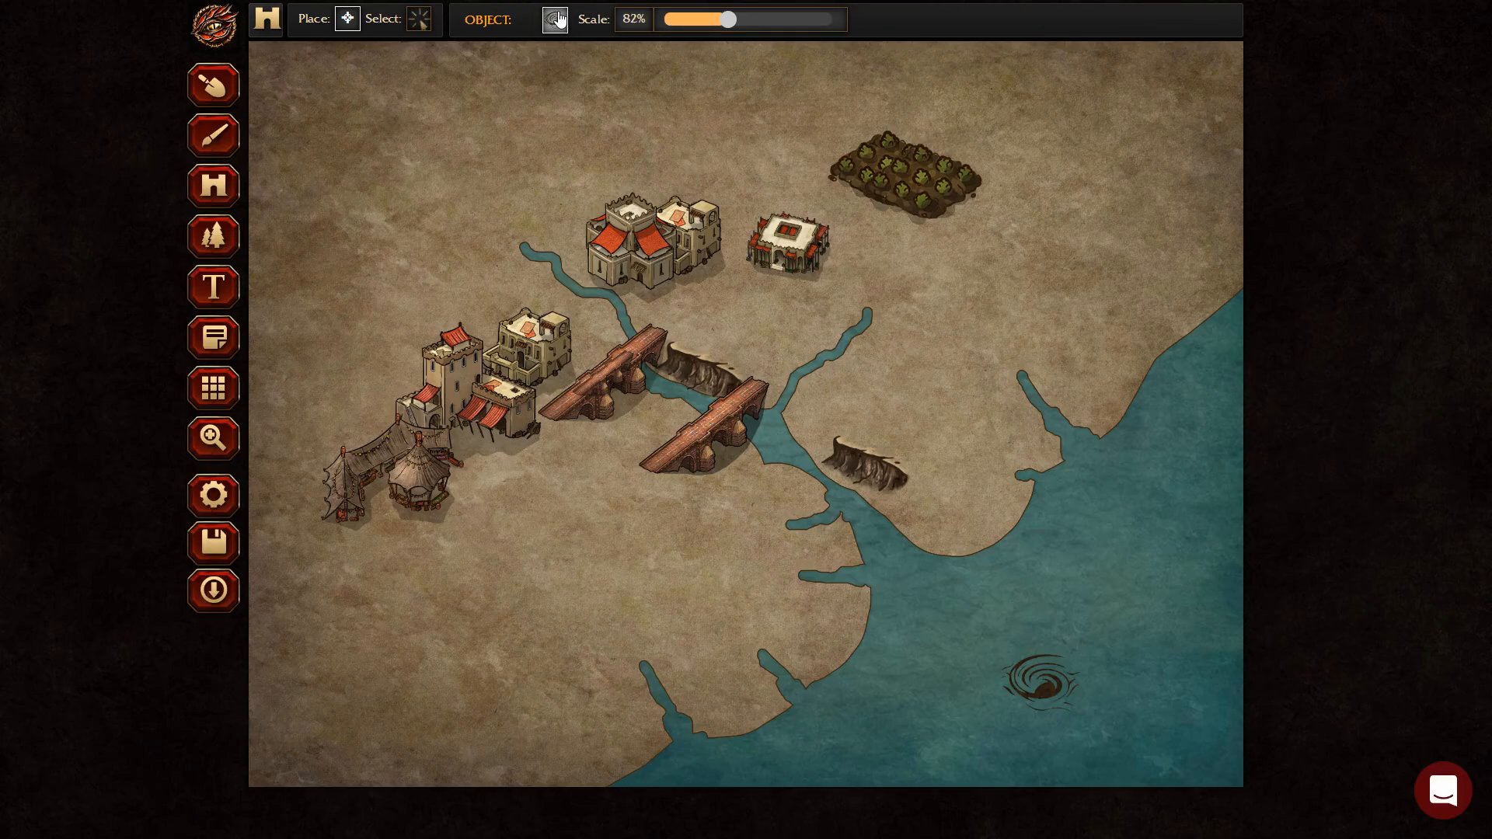
left_click(555, 20)
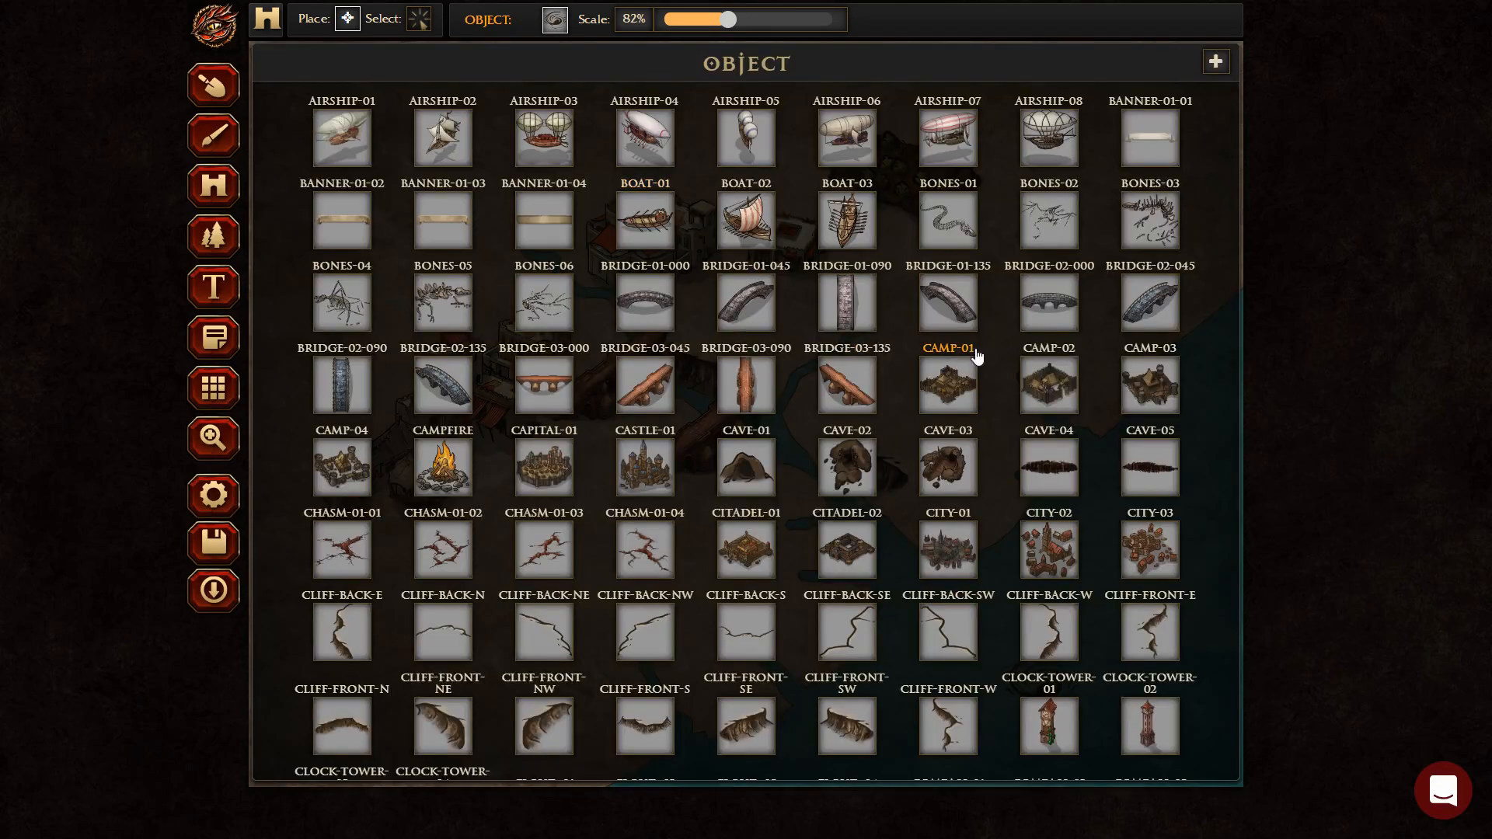
left_click(941, 391)
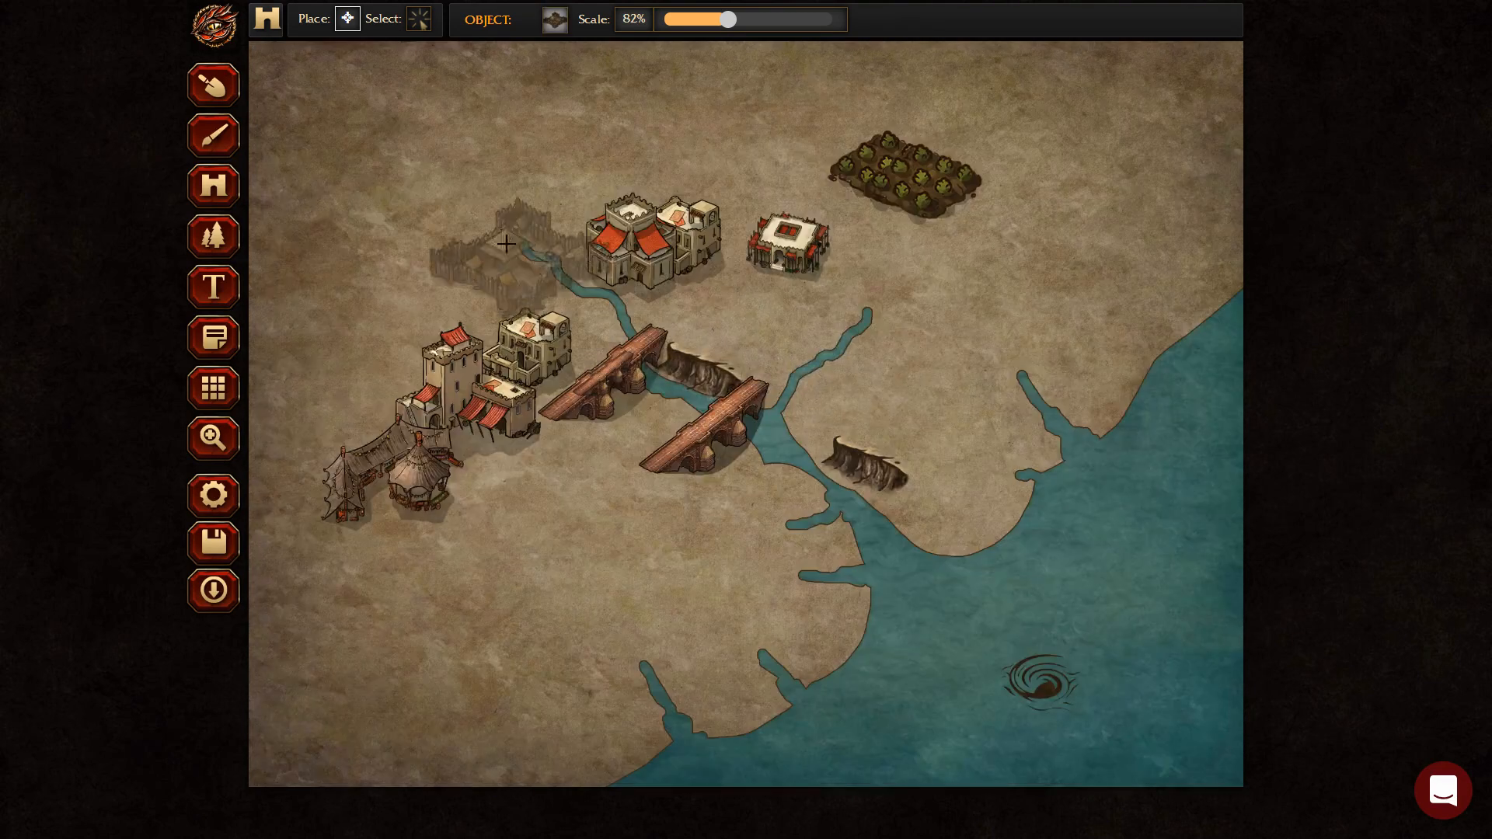
left_click(1011, 260)
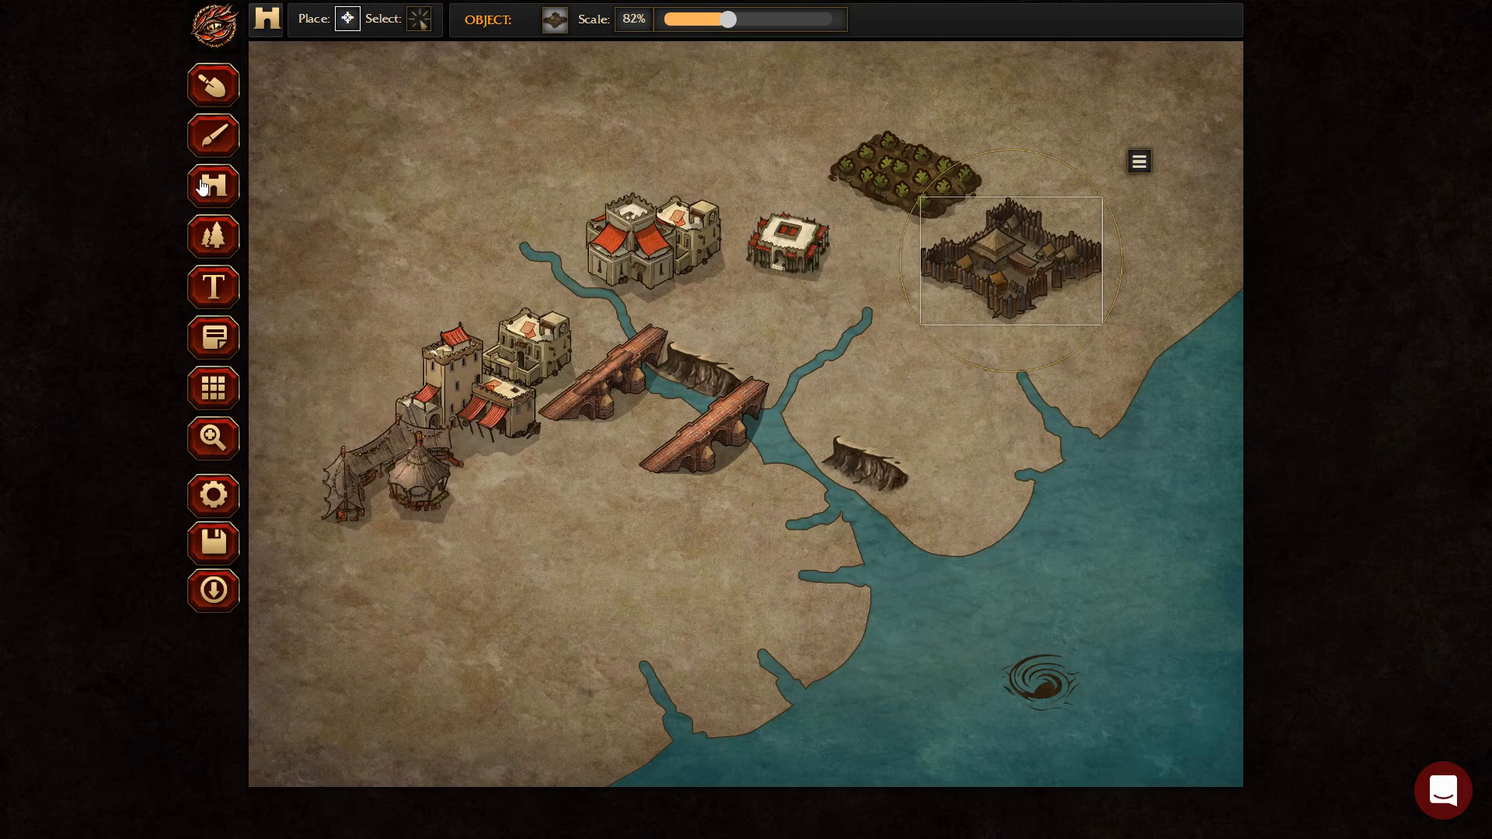
Place an Airship-01 at 82% scale over the northwestern land, northwest of the northern desert houses.
left_click(550, 23)
scroll(924, 359, "down", 10)
scroll(923, 360, "down", 4)
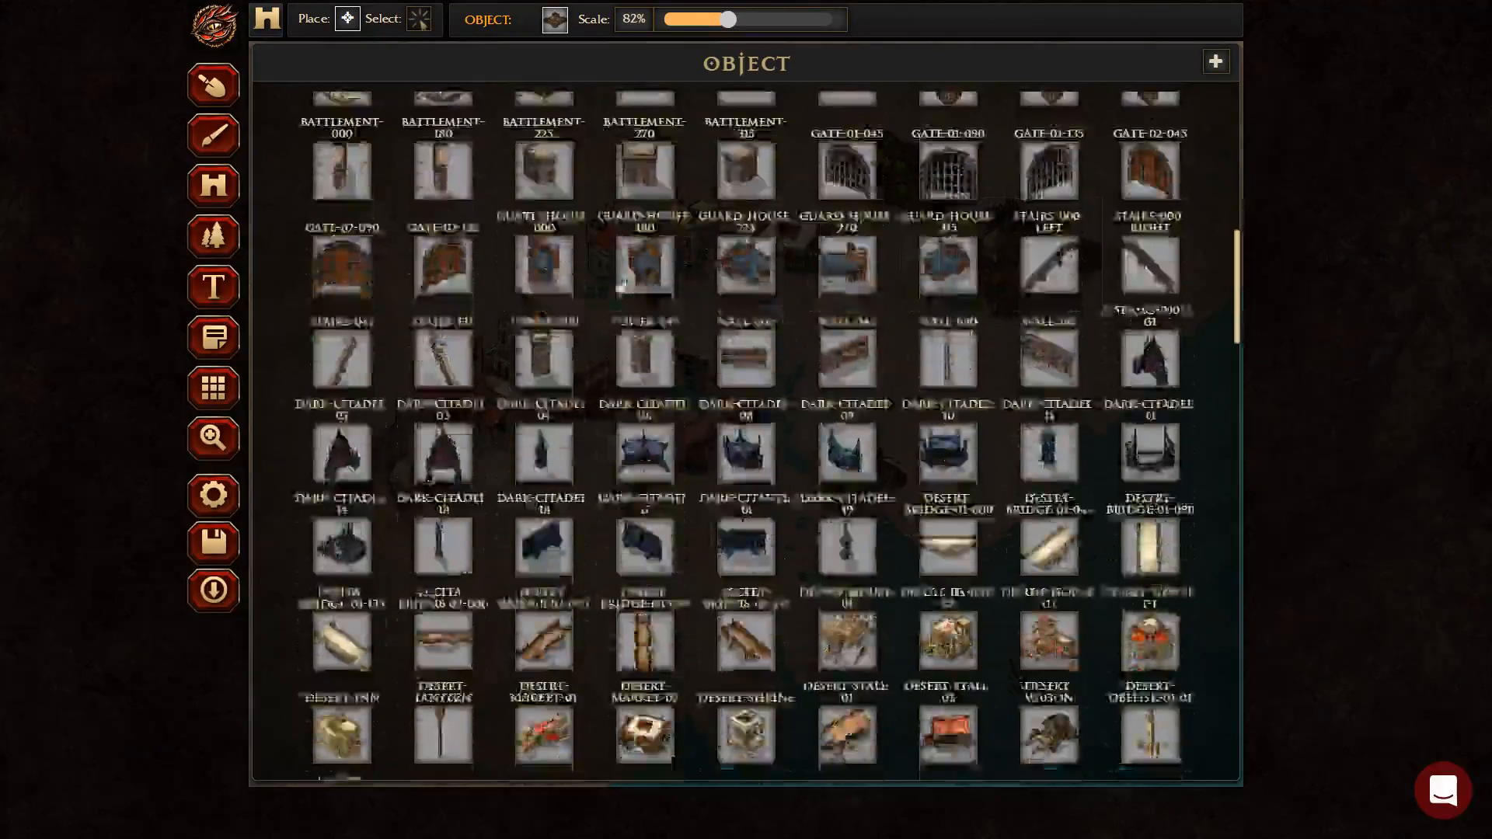
scroll(1089, 413, "down", 2)
scroll(1149, 352, "down", 2)
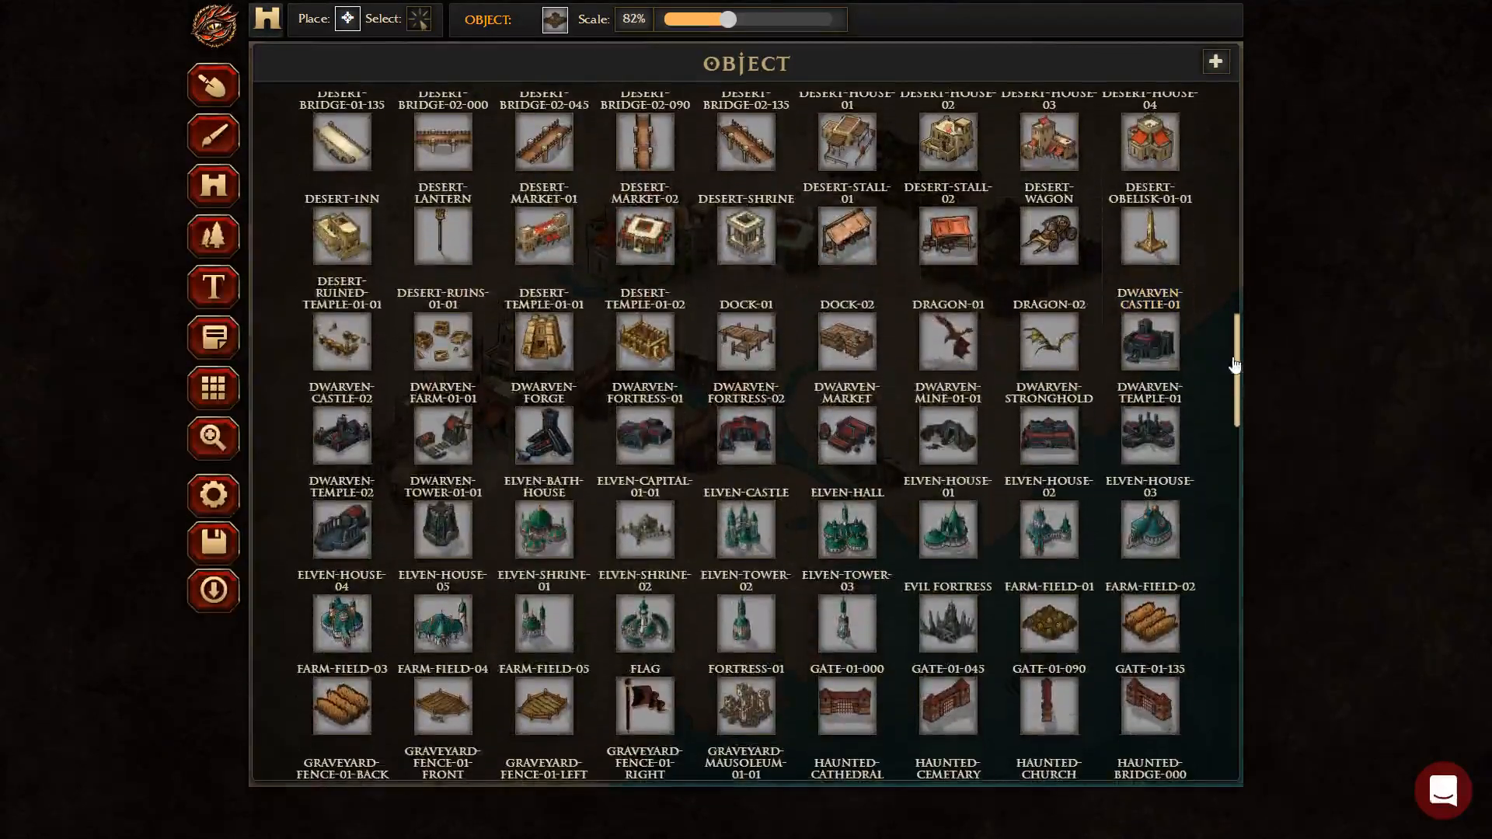
left_click_drag(1236, 375, 1216, 67)
left_click(346, 144)
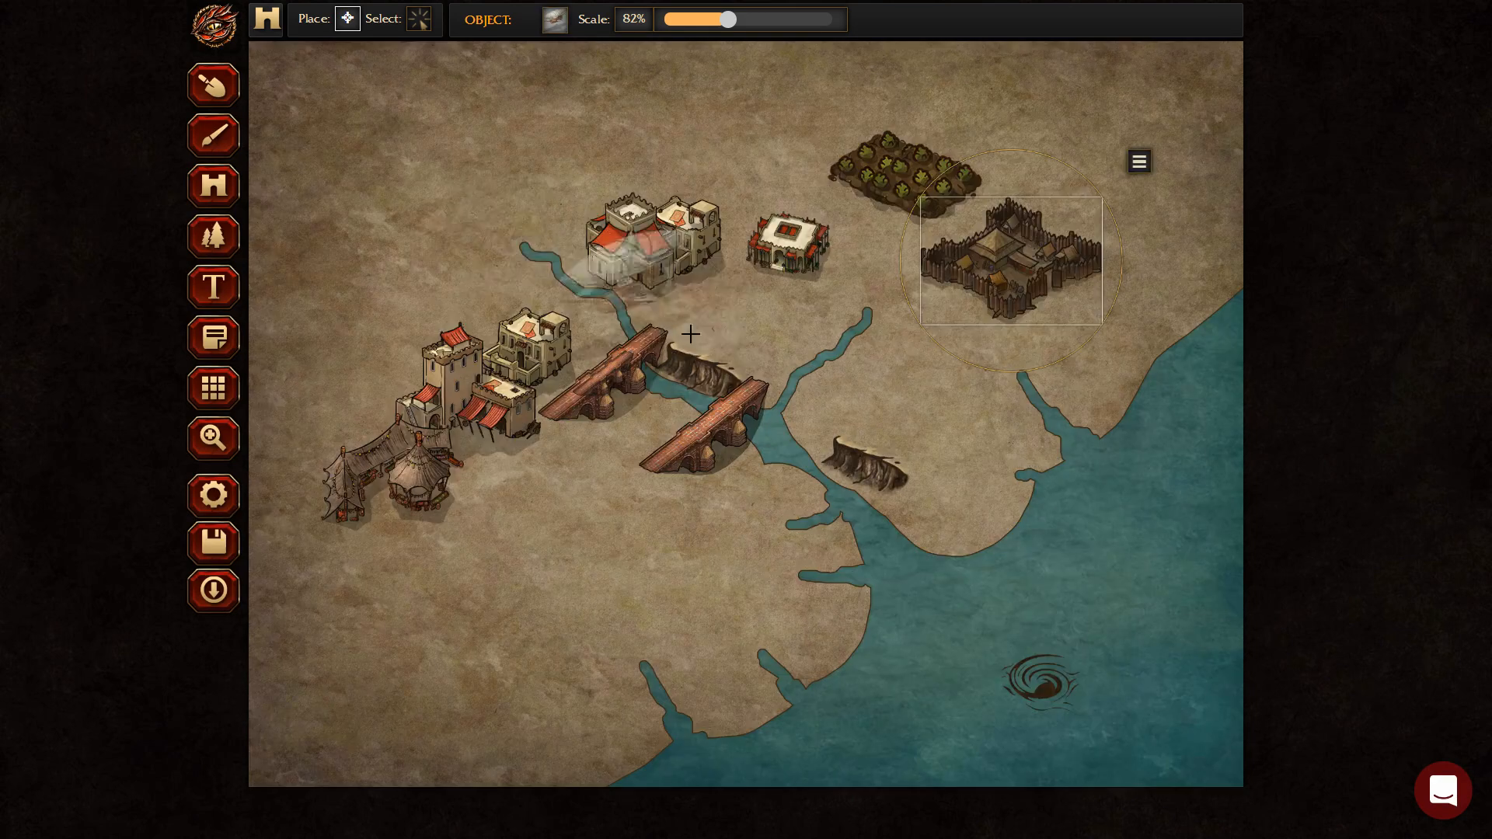
left_click(357, 143)
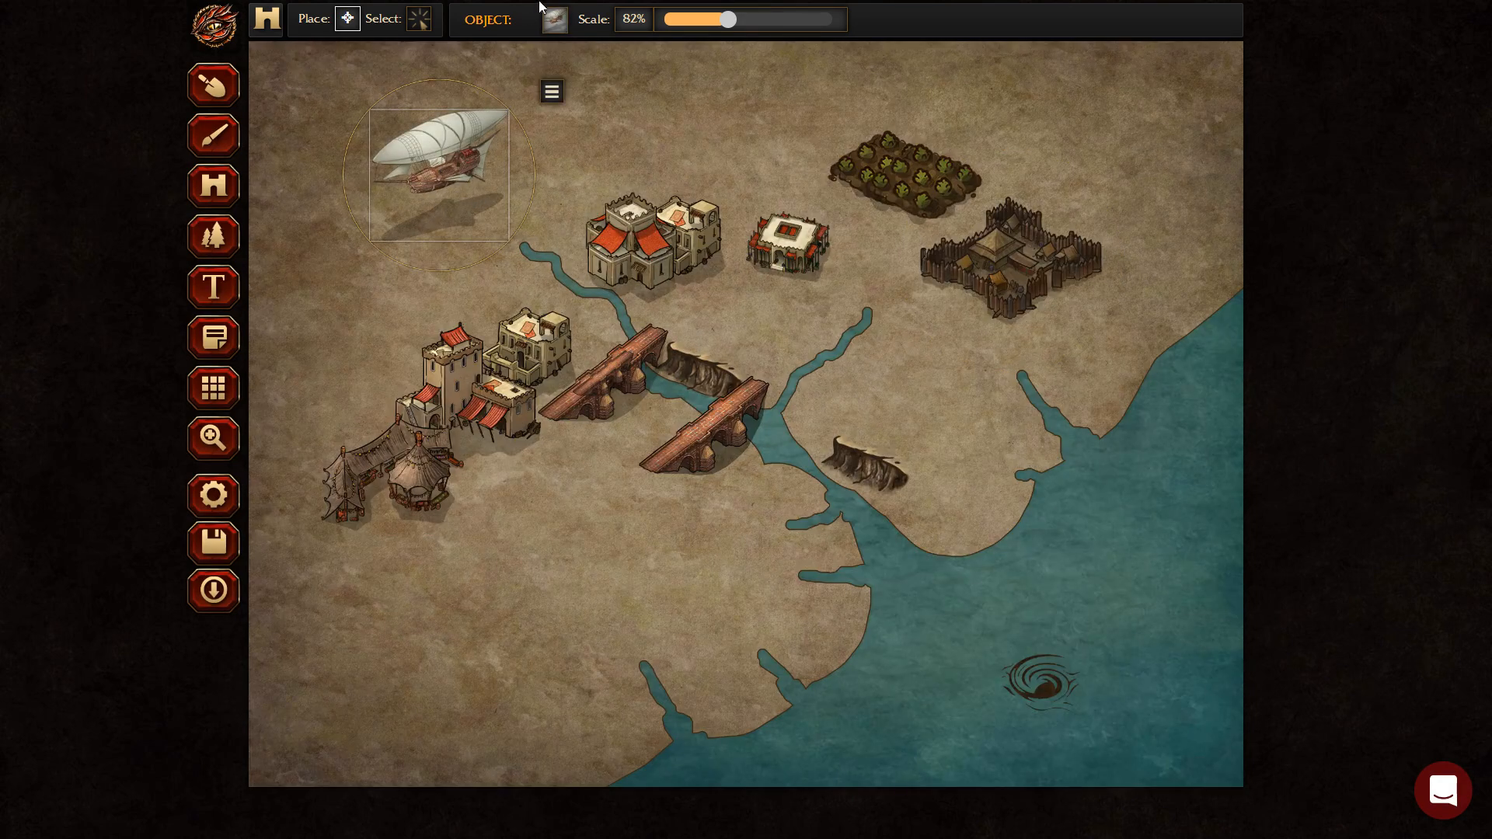
Place a Banner-01-02 at 82% scale in the map's northeast corner.
left_click(557, 26)
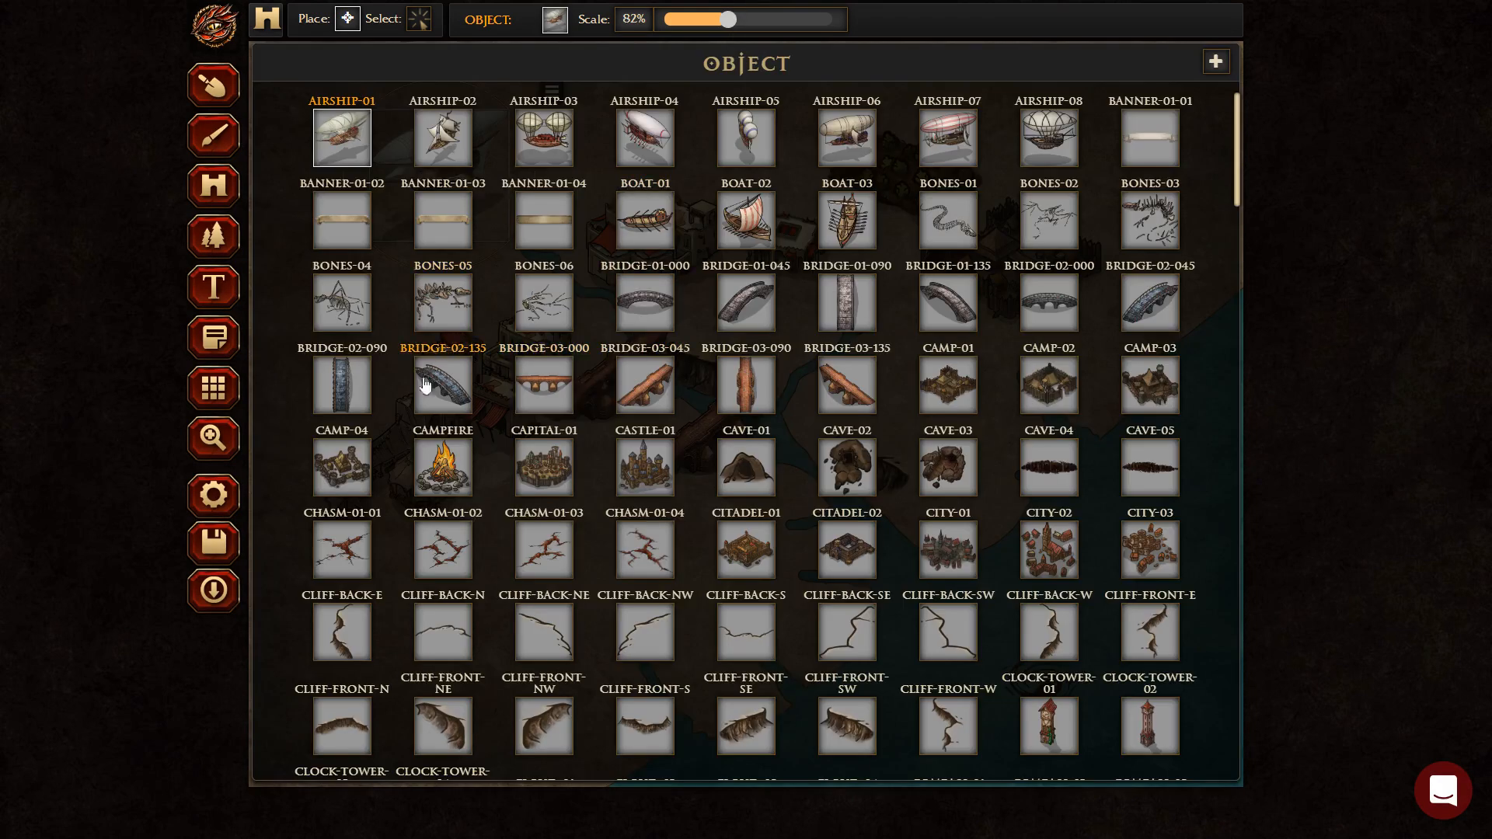
left_click(361, 226)
left_click(1111, 100)
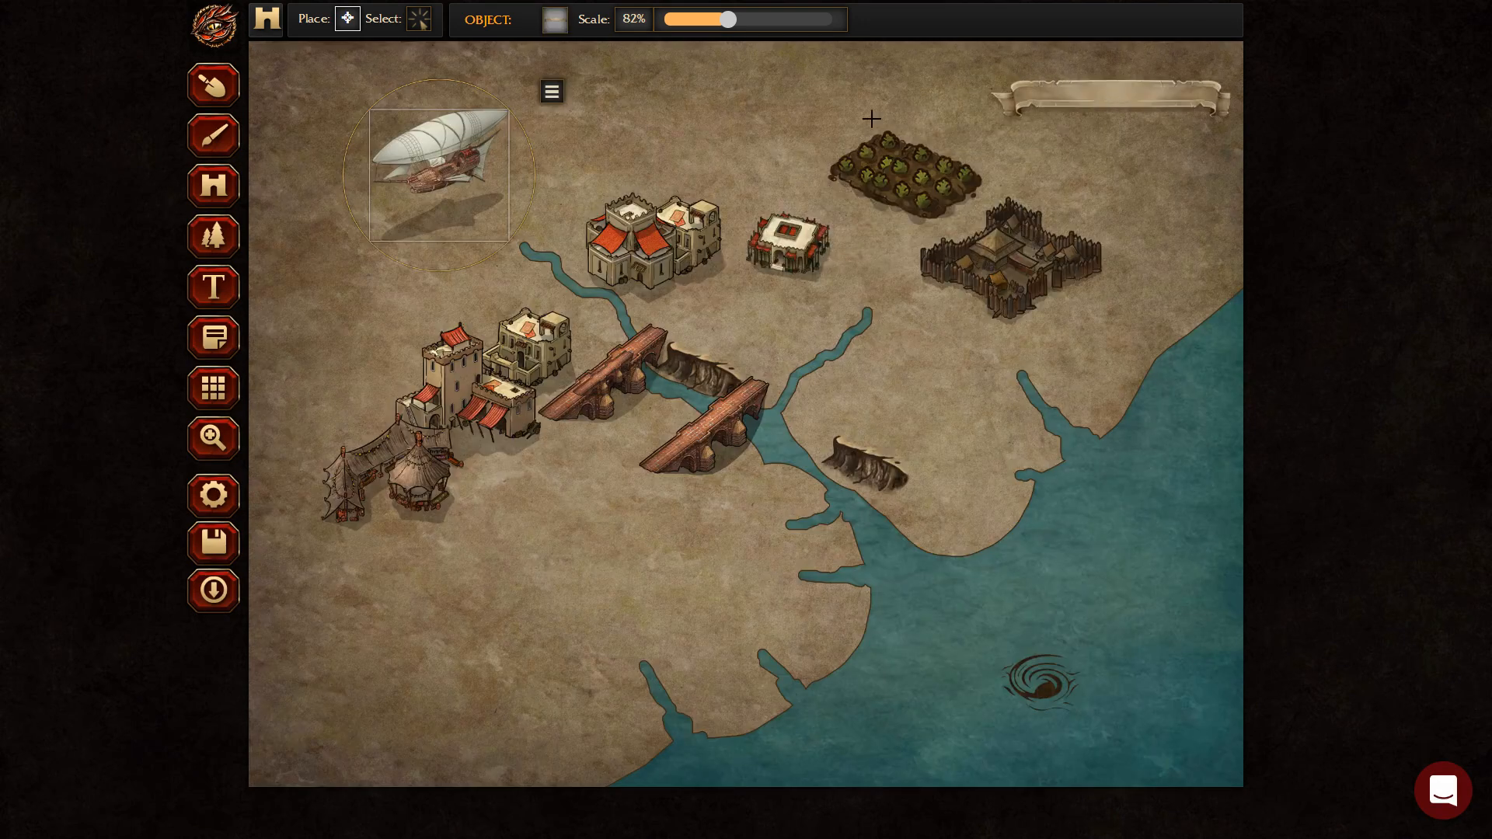
Add a bold black Mason Serif Alt label at size 24 reading "Hi i love this" and centre it on the northeastern banner.
left_click(214, 287)
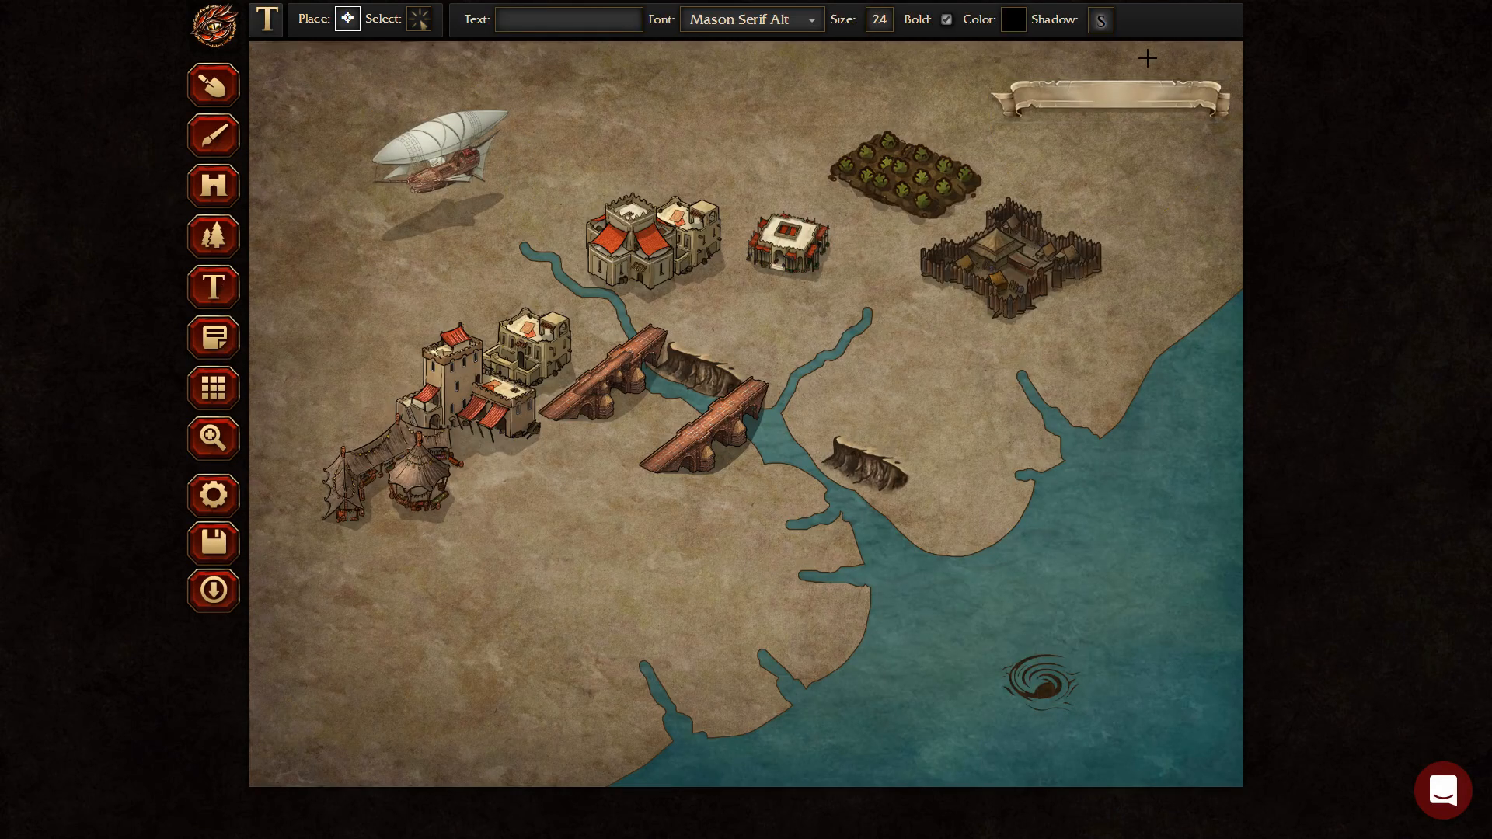
left_click(1098, 96)
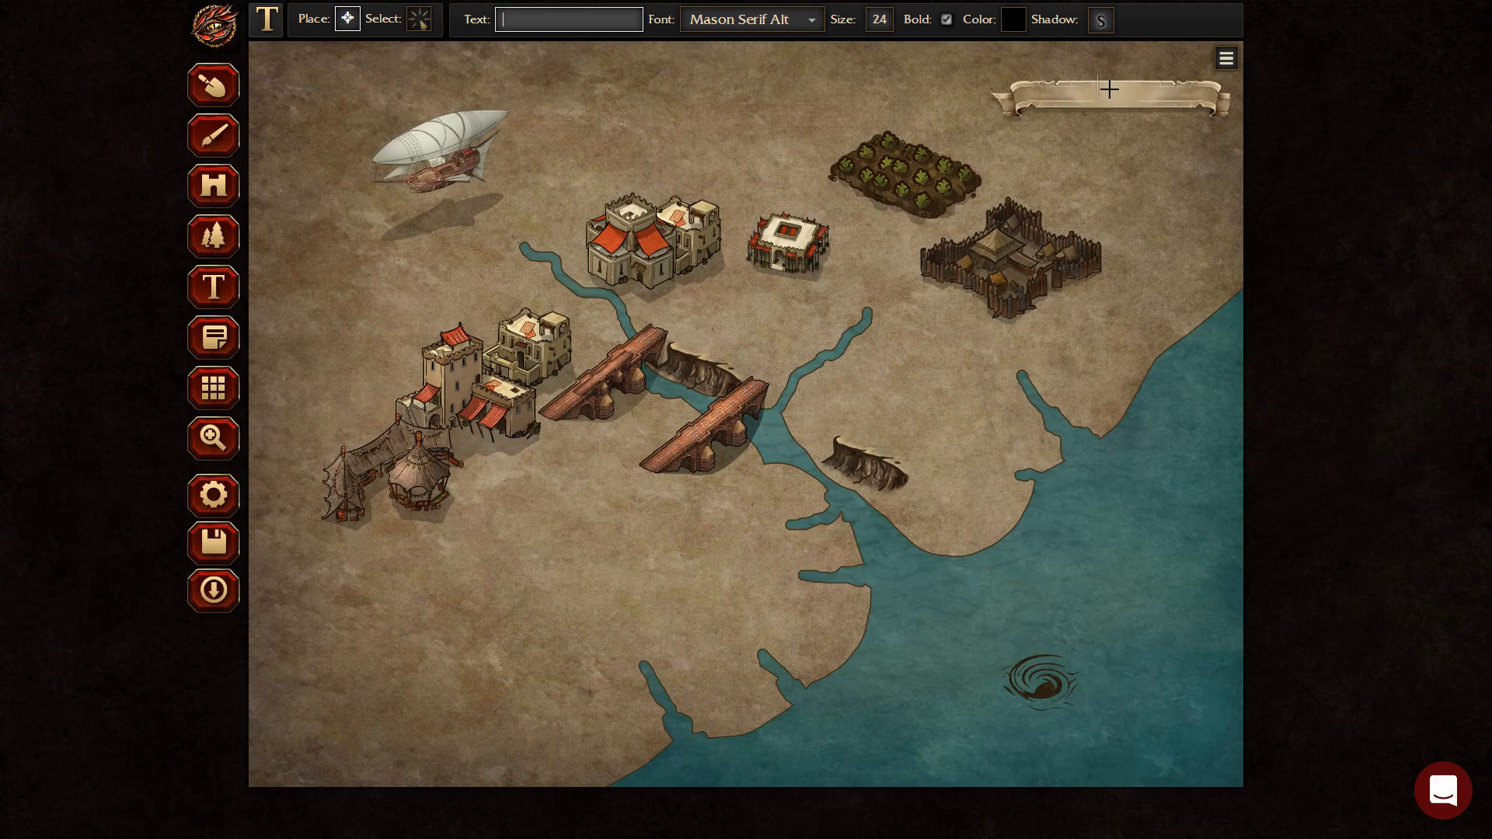
type("Hi")
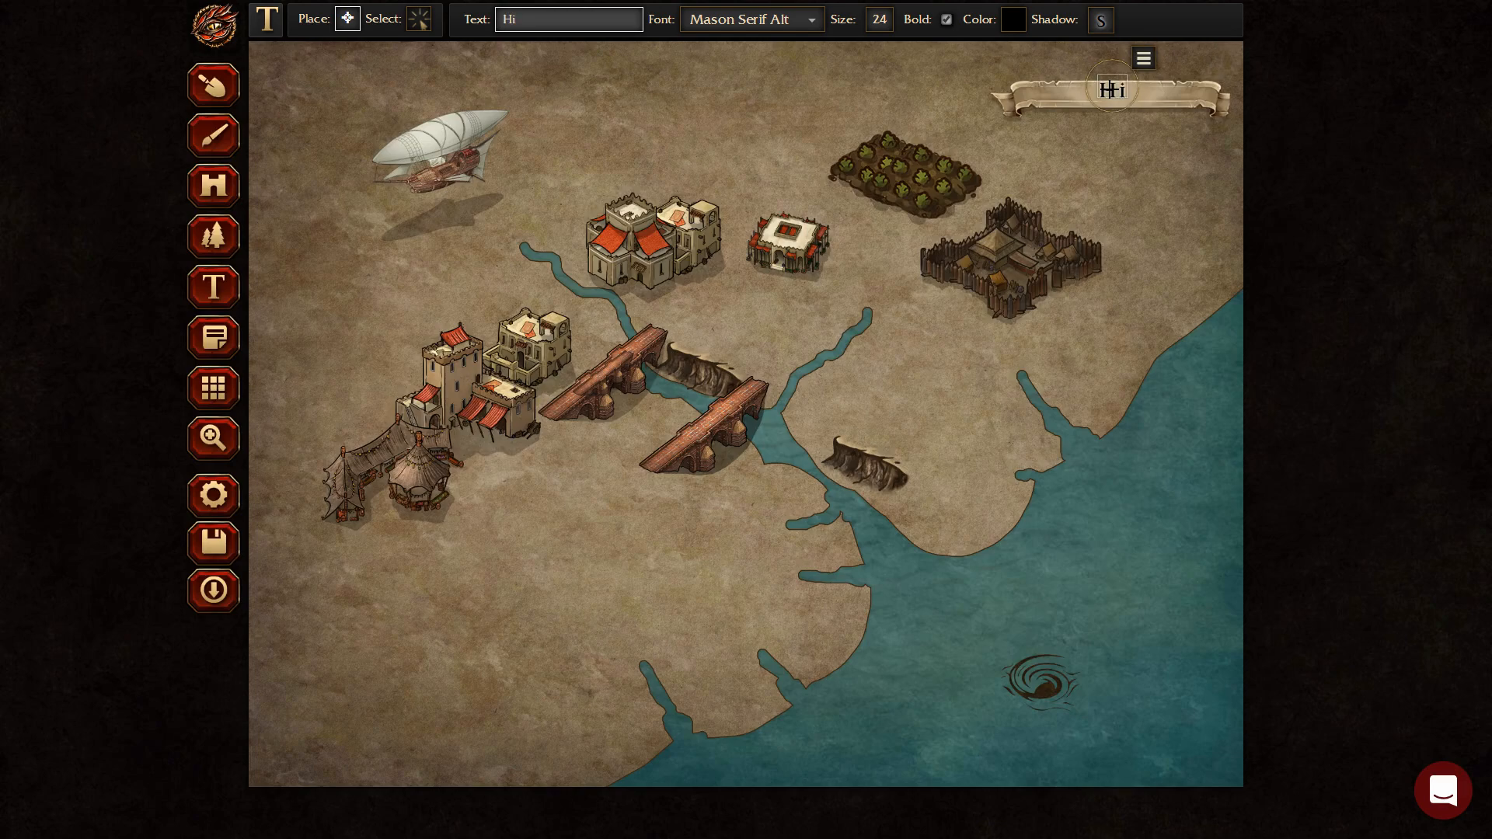
type(" u")
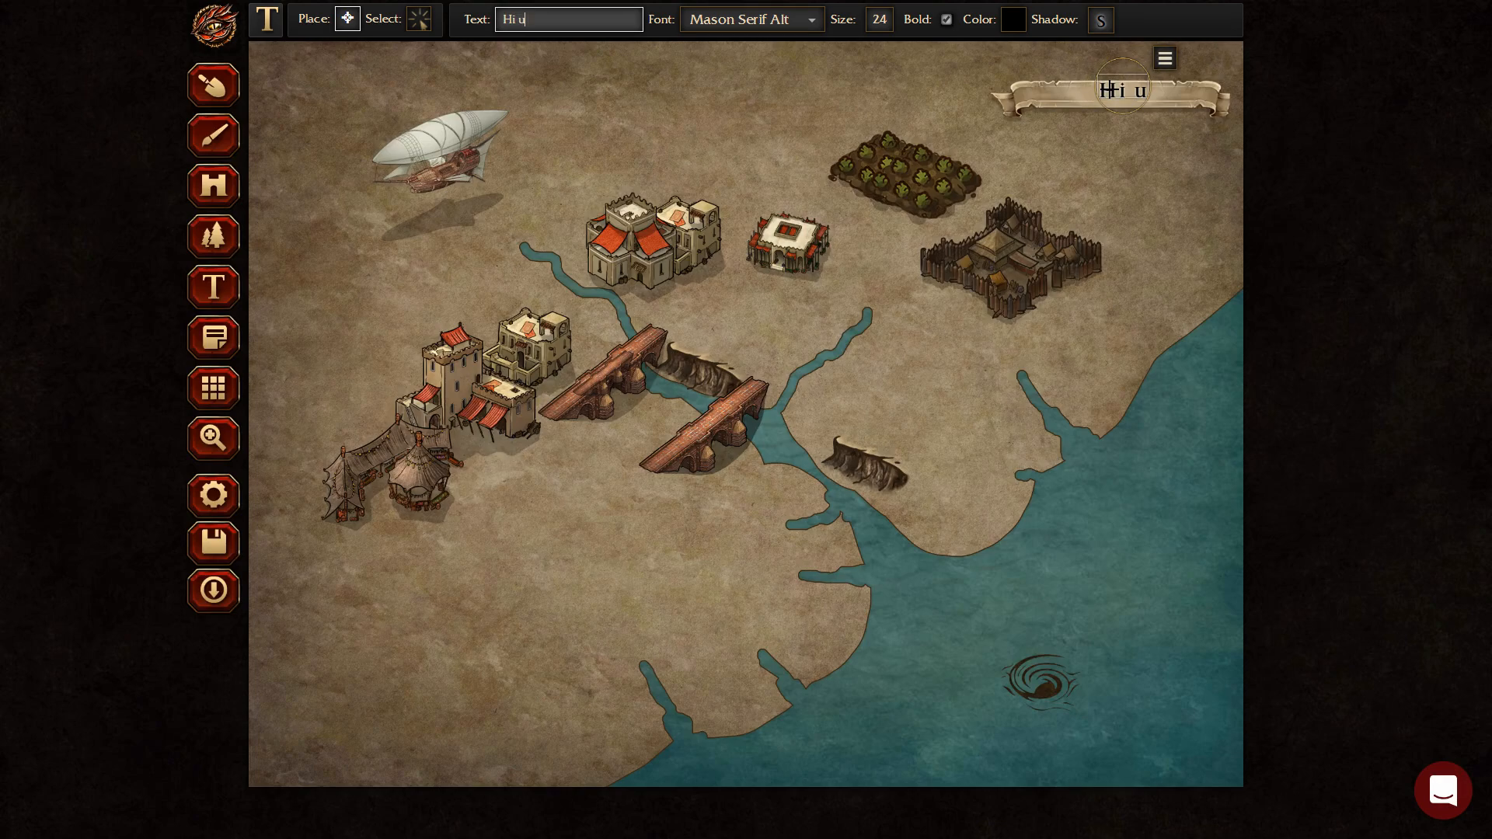
key("BackSpace")
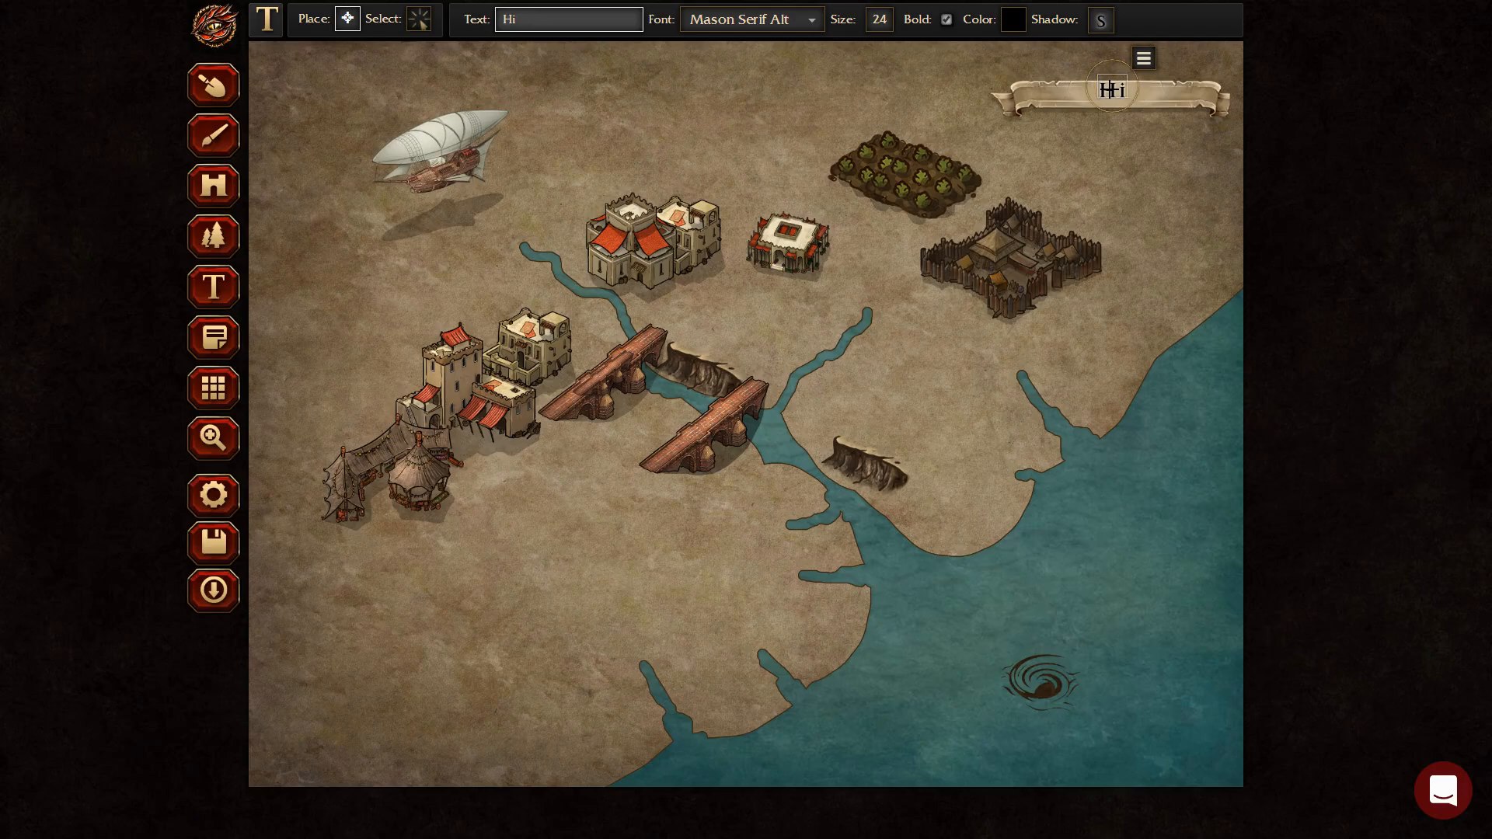
type("i love this")
key("Return")
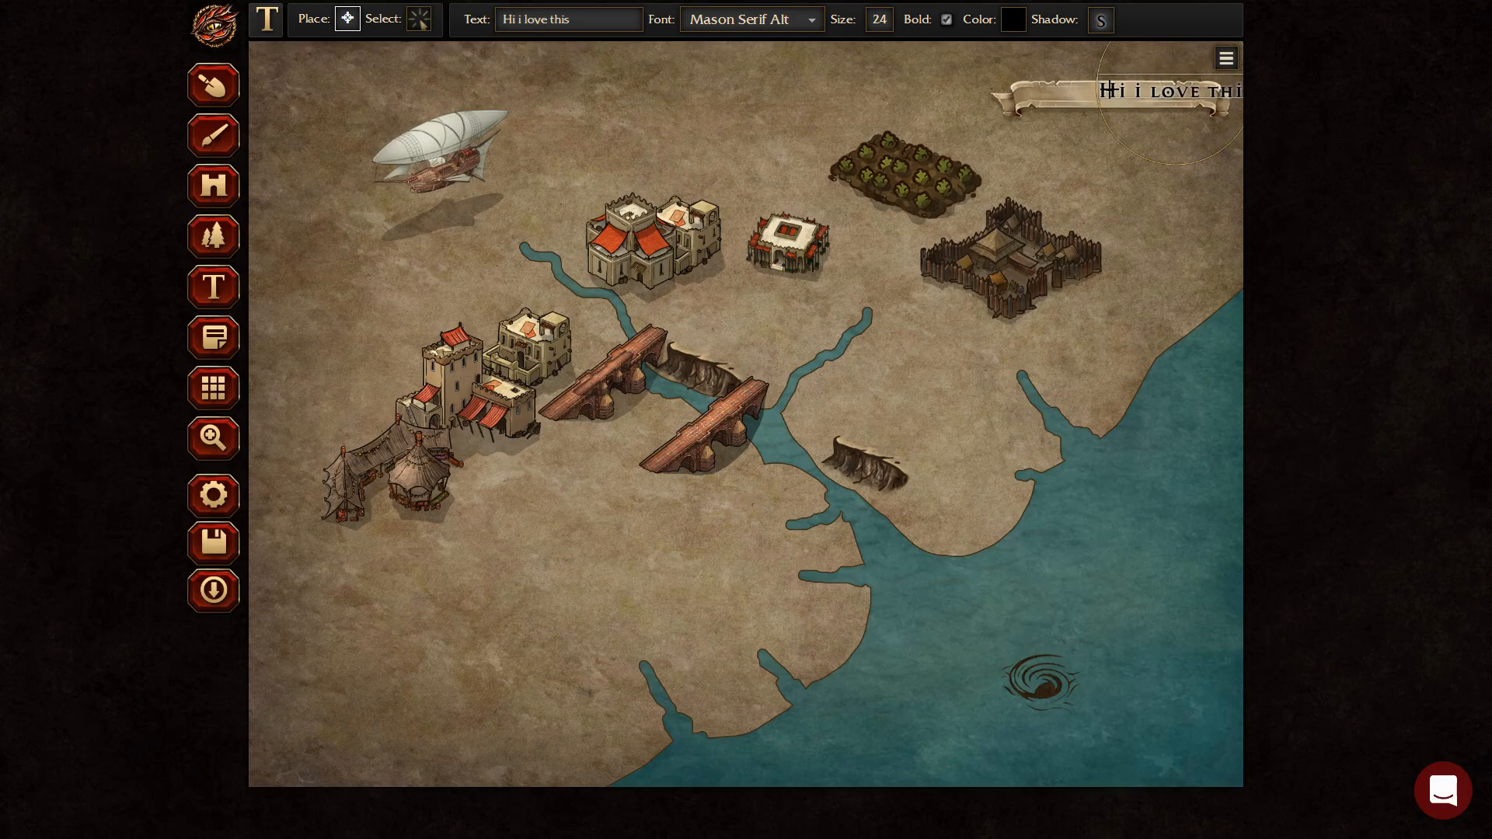
left_click_drag(1184, 95, 1128, 98)
left_click(1167, 234)
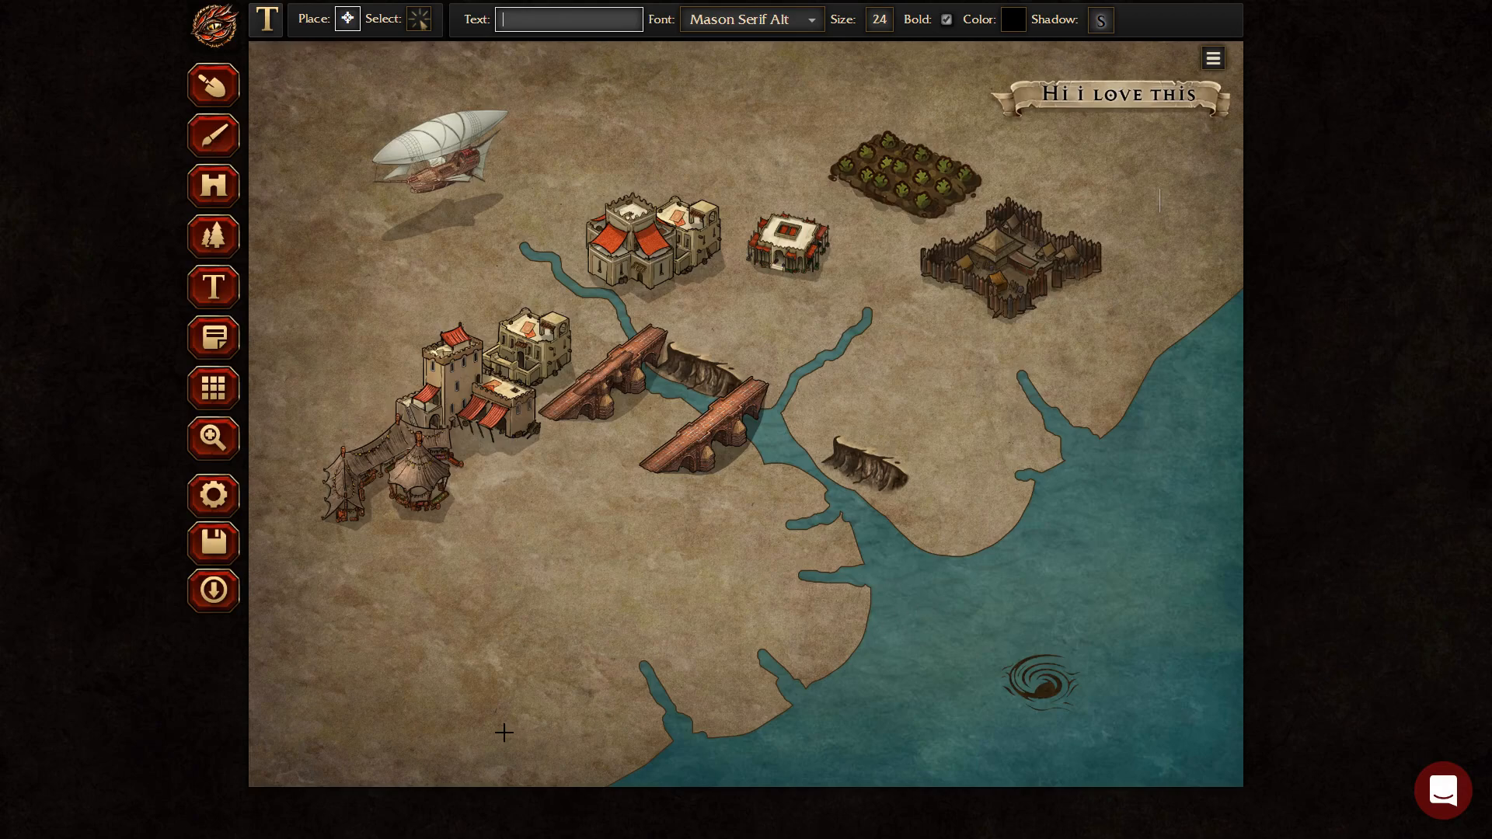
Cover the northwestern land and the northern edge with the Trees (Jungle) pattern at 101% scale, around the buildings and crop field.
left_click(216, 129)
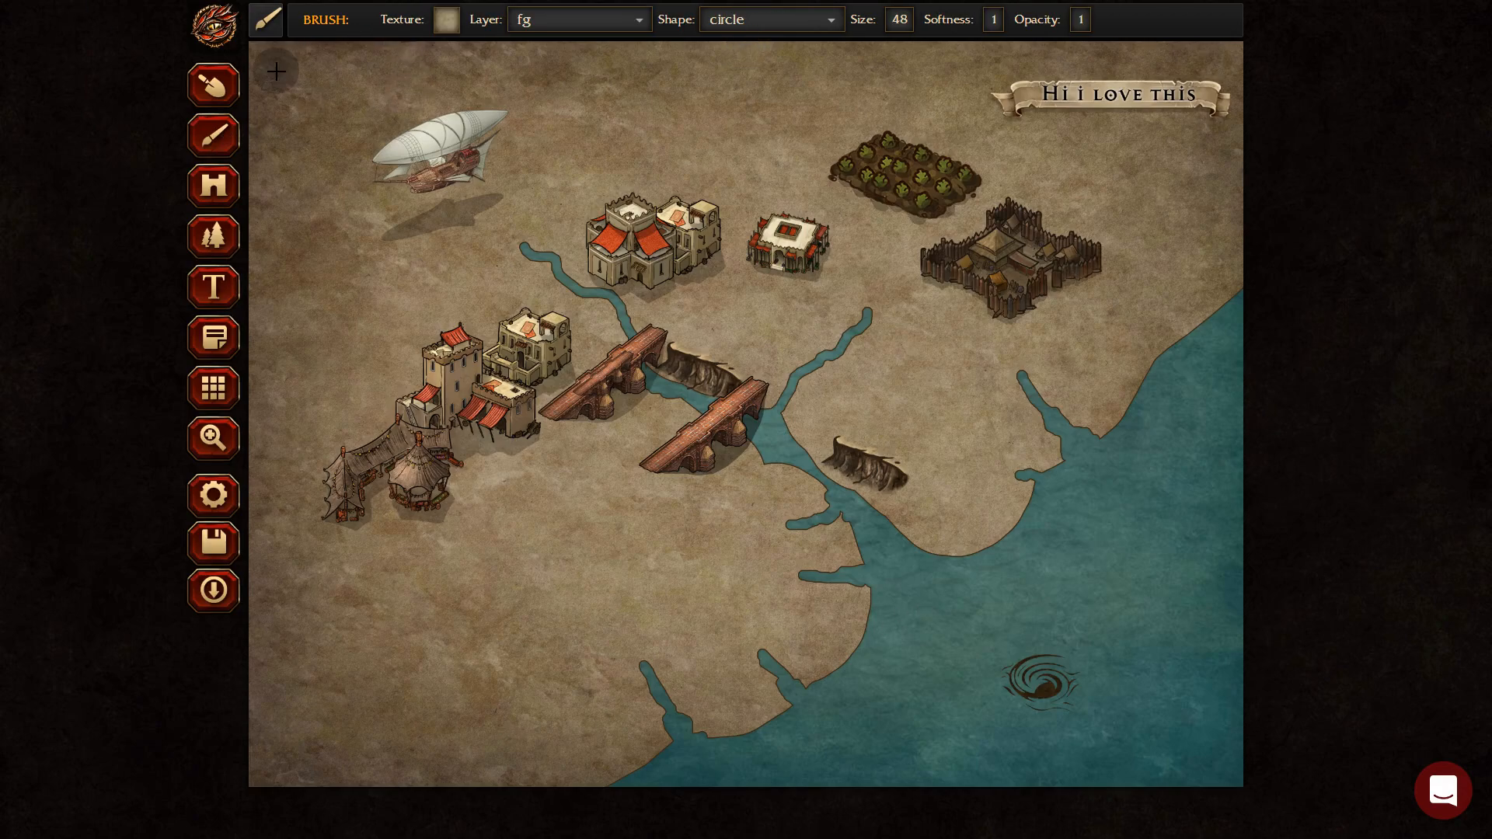
left_click(231, 89)
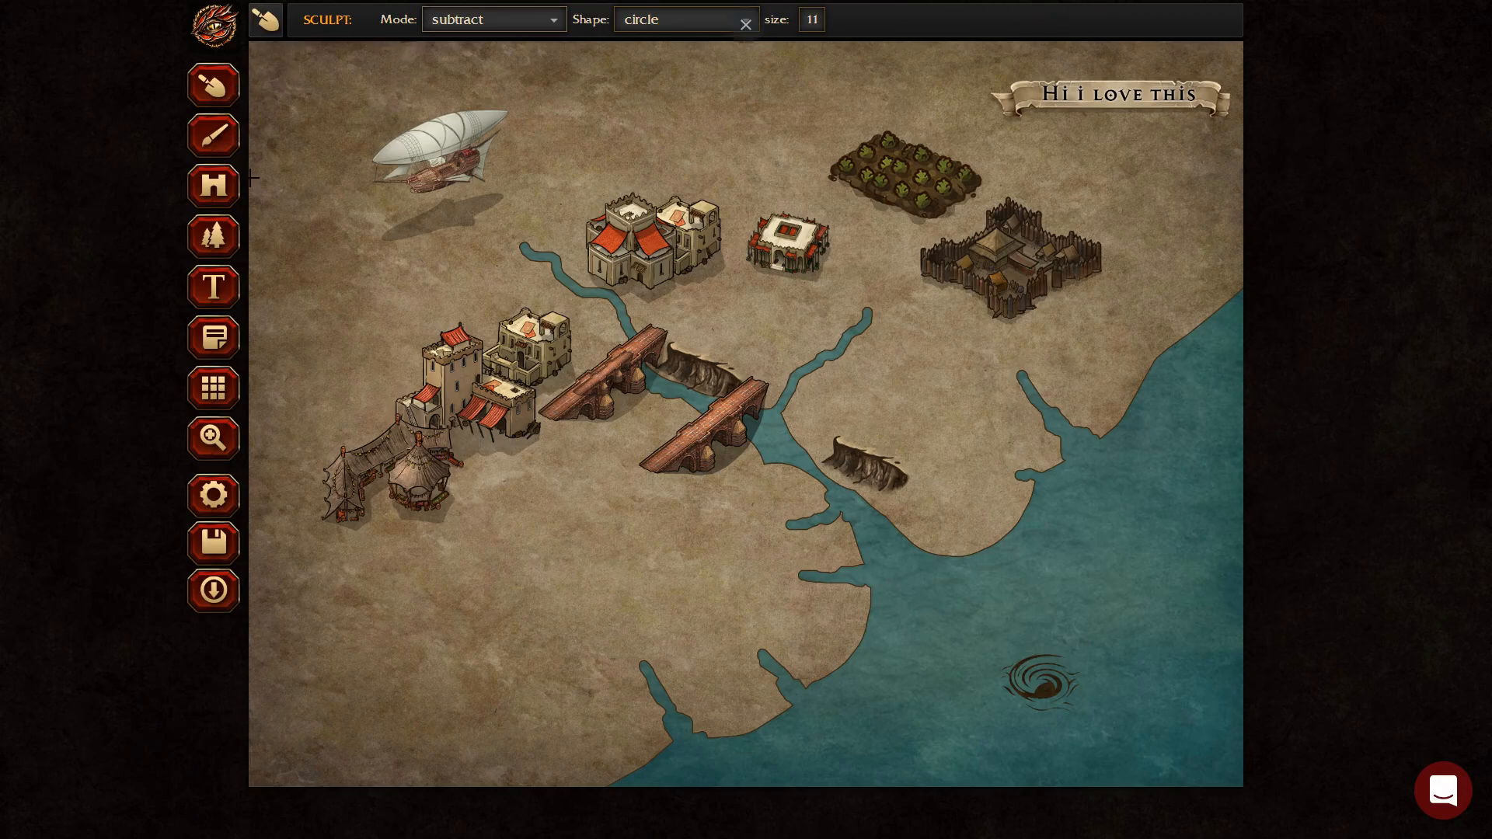
left_click(206, 233)
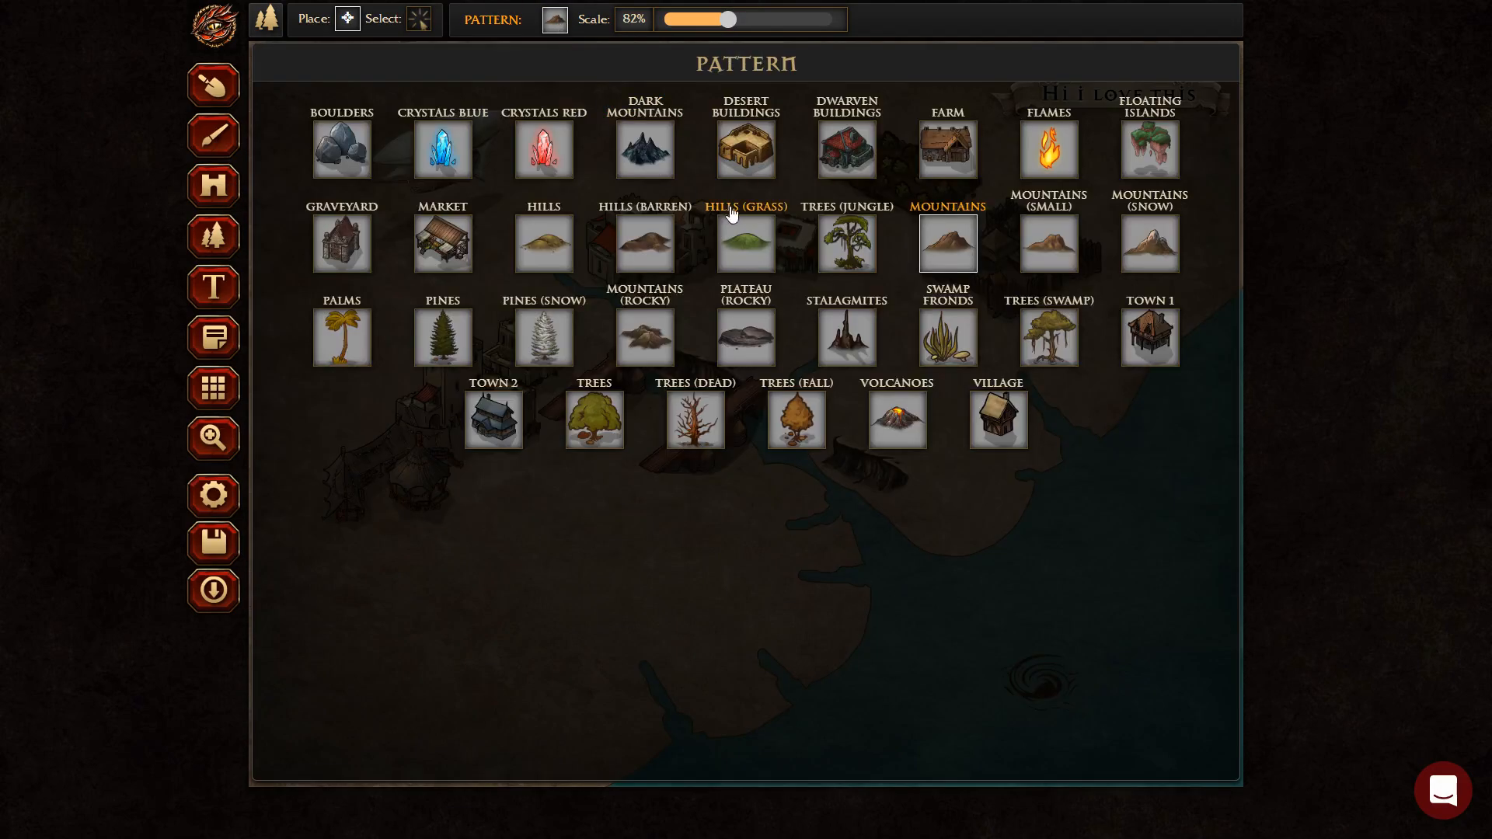
left_click(847, 243)
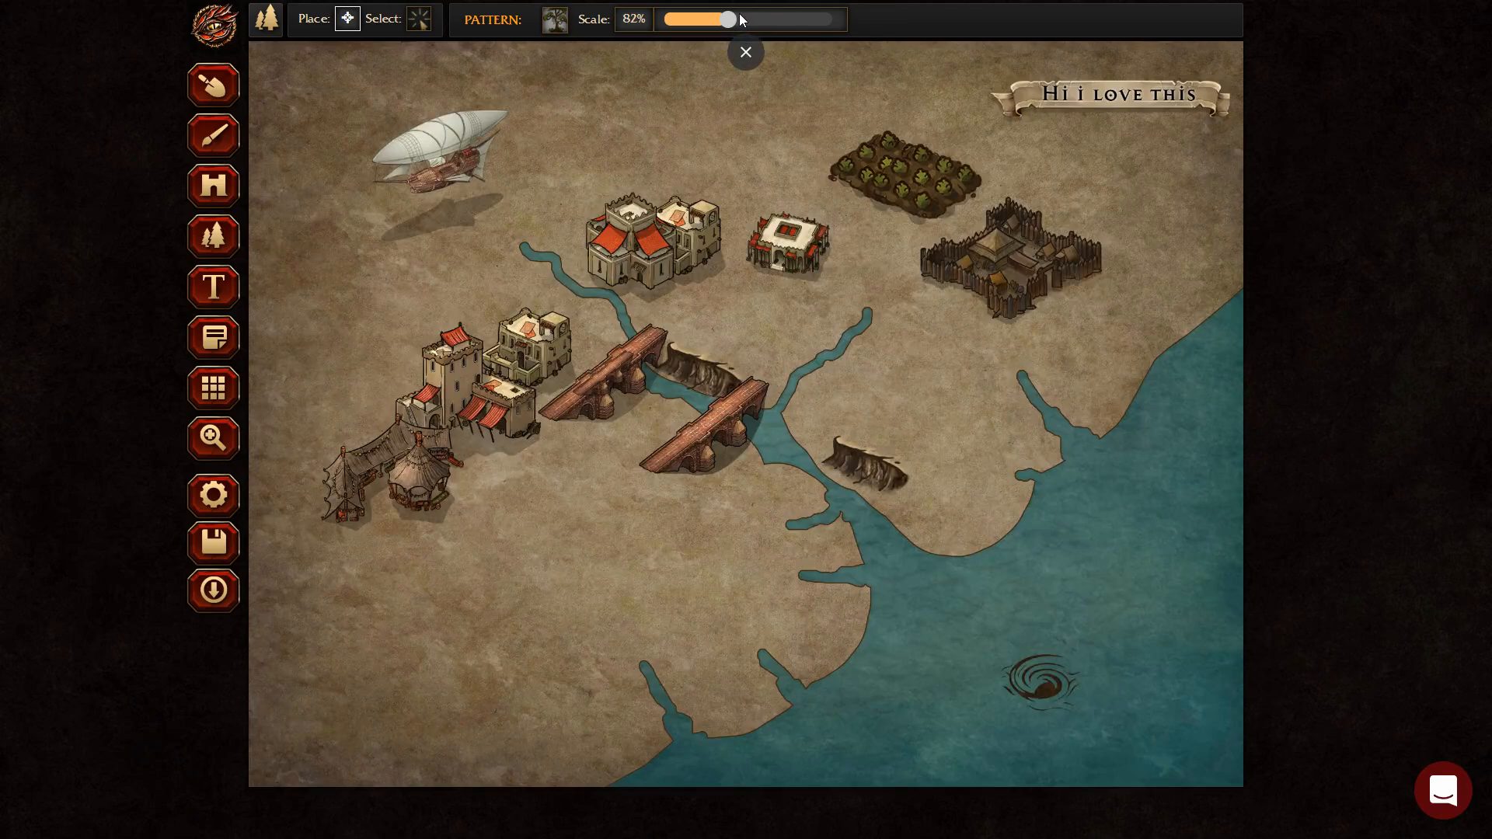
left_click_drag(728, 20, 744, 20)
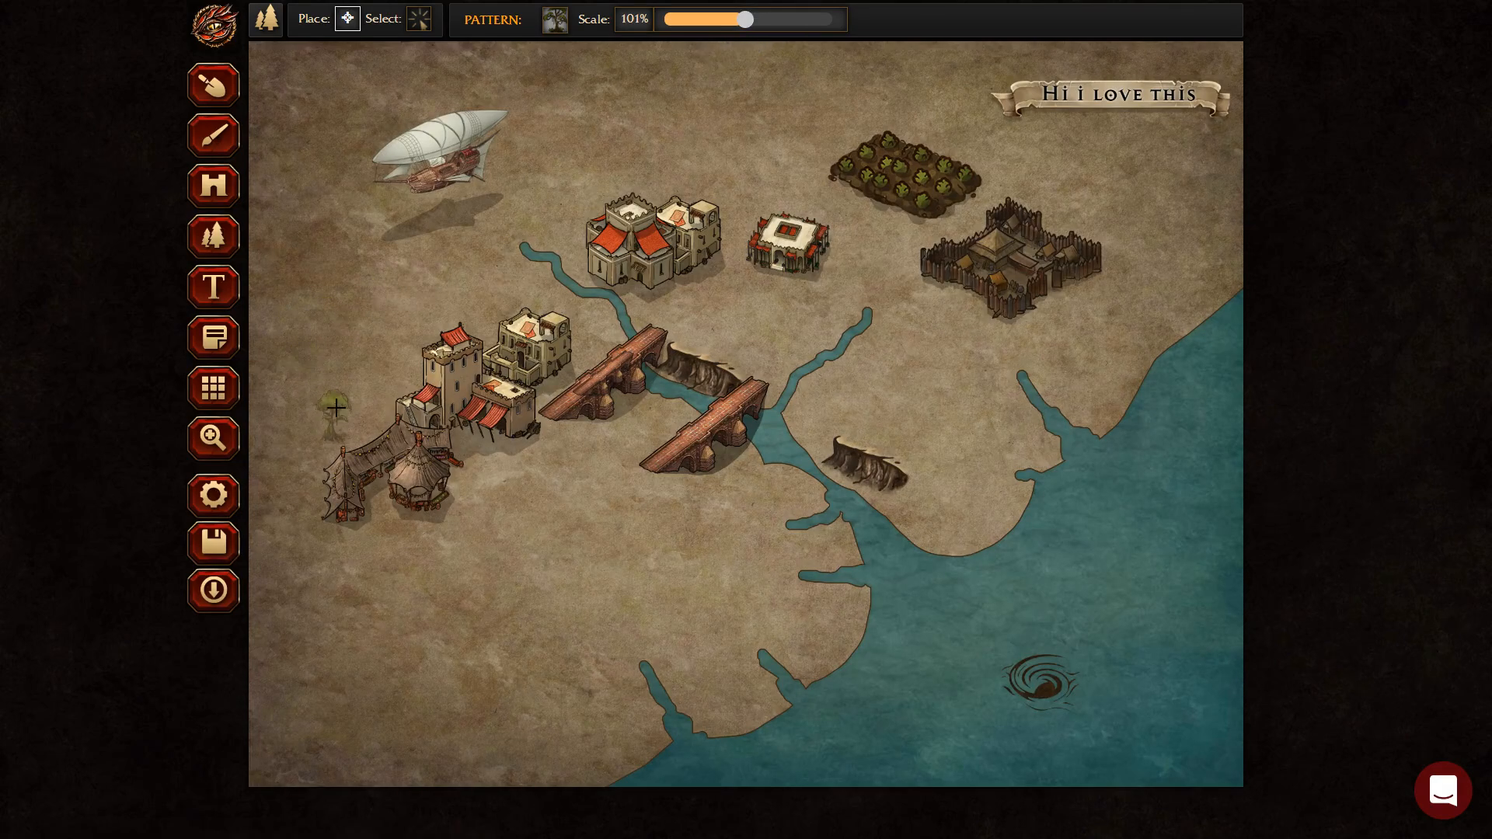
left_click(417, 25)
left_click_drag(300, 46, 1147, 655)
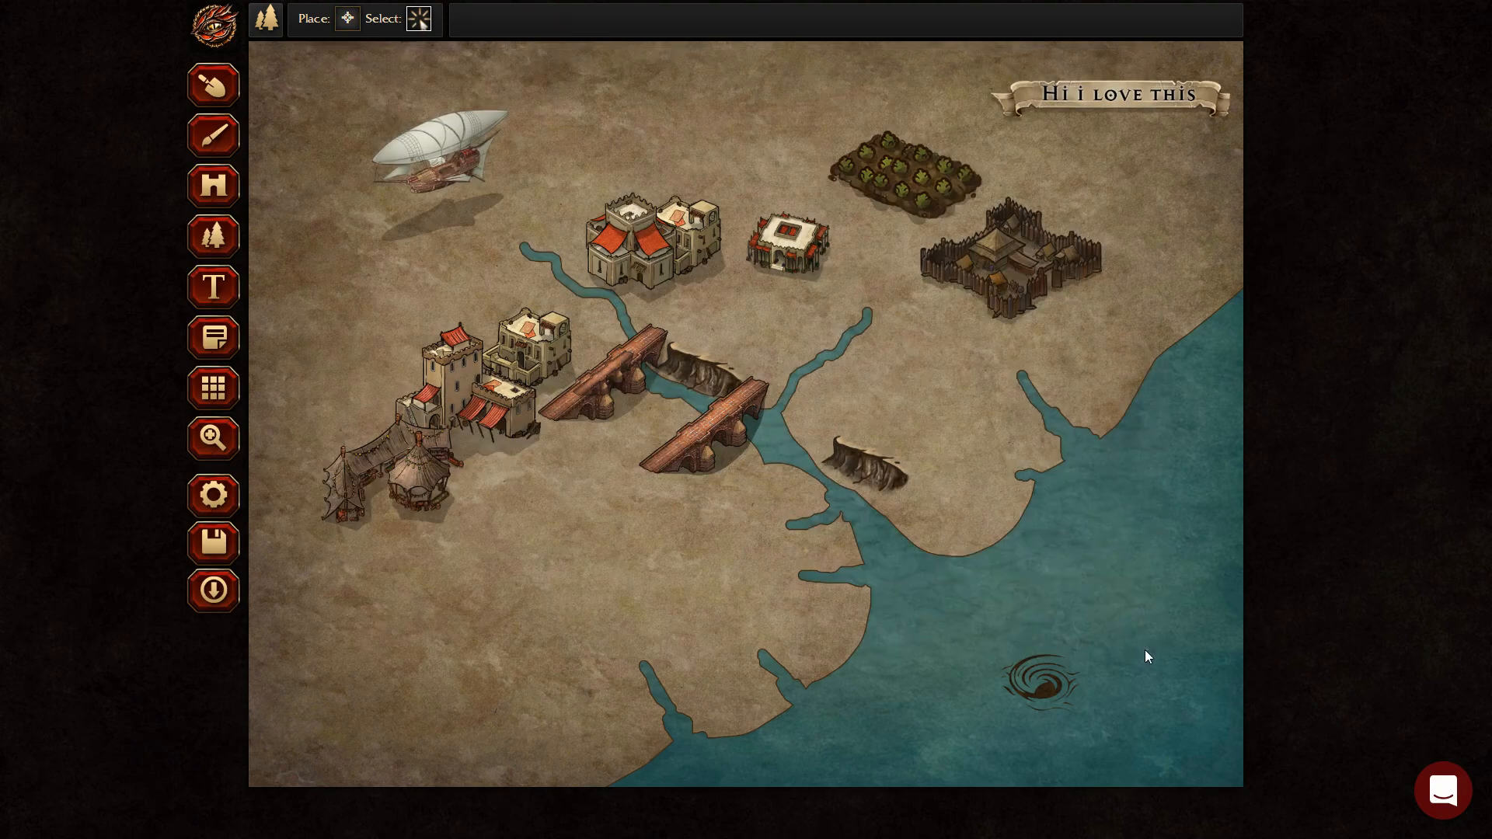
left_click(237, 188)
left_click(213, 237)
mouse_move(346, 388)
left_mouse_down()
mouse_move(386, 457)
mouse_move(314, 440)
mouse_move(260, 458)
mouse_move(413, 332)
mouse_move(545, 315)
mouse_move(602, 191)
mouse_move(644, 207)
mouse_move(727, 192)
mouse_move(812, 131)
mouse_move(644, 172)
mouse_move(569, 219)
mouse_move(507, 219)
mouse_move(489, 273)
mouse_move(416, 305)
mouse_move(399, 283)
mouse_move(392, 348)
mouse_move(367, 374)
mouse_move(378, 264)
mouse_move(350, 213)
mouse_move(352, 286)
mouse_move(307, 427)
mouse_move(318, 384)
mouse_move(299, 299)
mouse_move(345, 190)
mouse_move(424, 237)
mouse_move(752, 100)
mouse_move(770, 119)
mouse_move(636, 120)
mouse_move(666, 158)
mouse_move(650, 173)
mouse_move(797, 98)
mouse_move(878, 100)
mouse_move(926, 73)
mouse_move(785, 82)
mouse_move(698, 53)
mouse_move(537, 100)
mouse_move(402, 150)
mouse_move(411, 228)
mouse_move(318, 136)
mouse_move(345, 99)
mouse_move(283, 157)
mouse_move(277, 289)
mouse_move(311, 389)
mouse_move(244, 357)
mouse_move(264, 249)
mouse_move(640, 90)
mouse_move(575, 116)
mouse_move(432, 132)
mouse_move(234, 74)
mouse_move(345, 172)
mouse_move(280, 205)
mouse_move(738, 120)
mouse_move(824, 128)
mouse_move(850, 216)
mouse_move(909, 108)
mouse_move(1125, 182)
mouse_move(1068, 174)
mouse_move(1018, 105)
mouse_move(1103, 58)
mouse_move(1181, 54)
left_mouse_up()
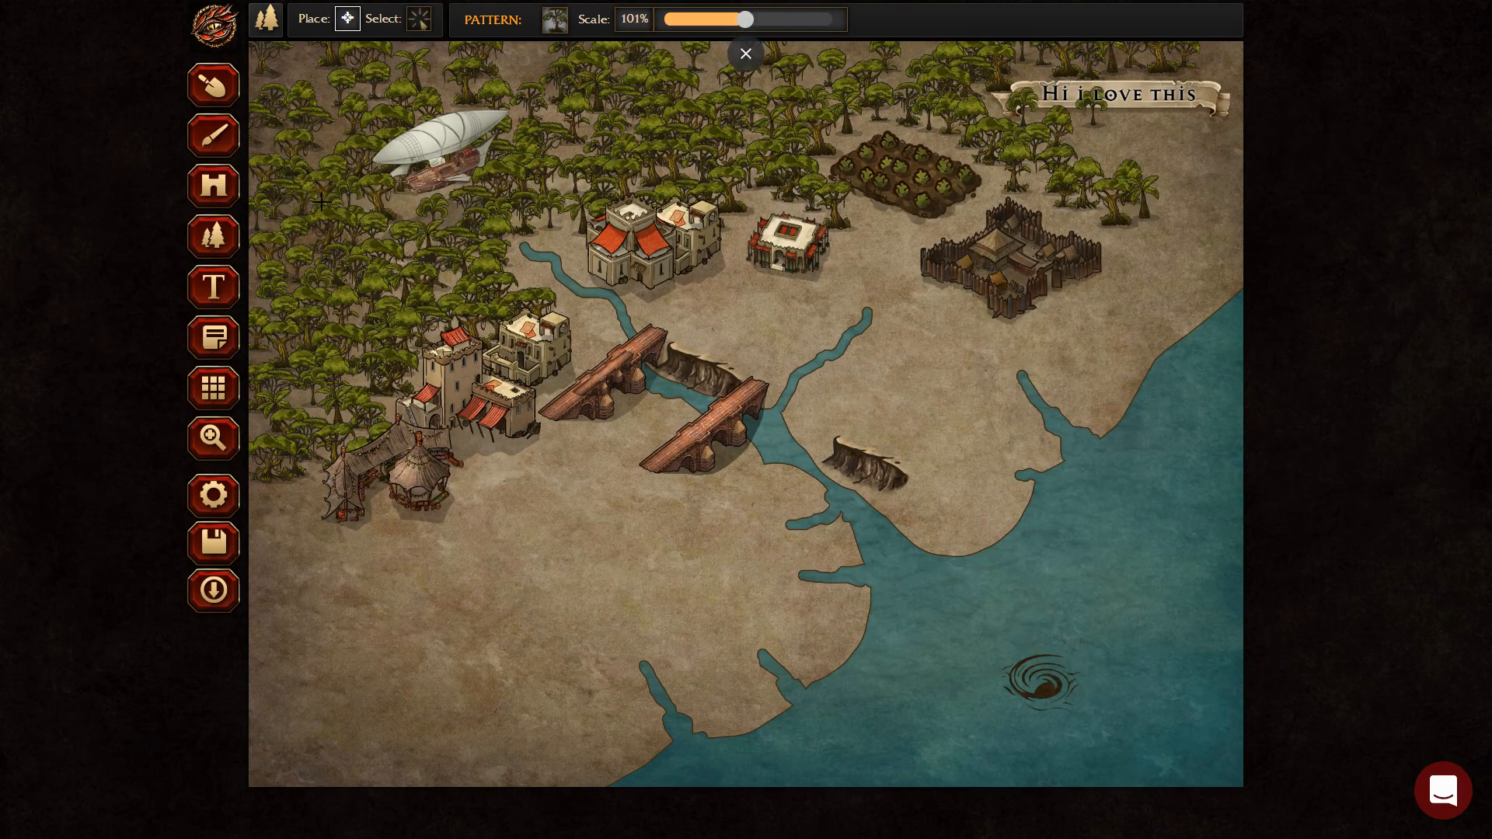
Select the northeastern banner and bring it to the front of the jungle trees.
left_click(421, 19)
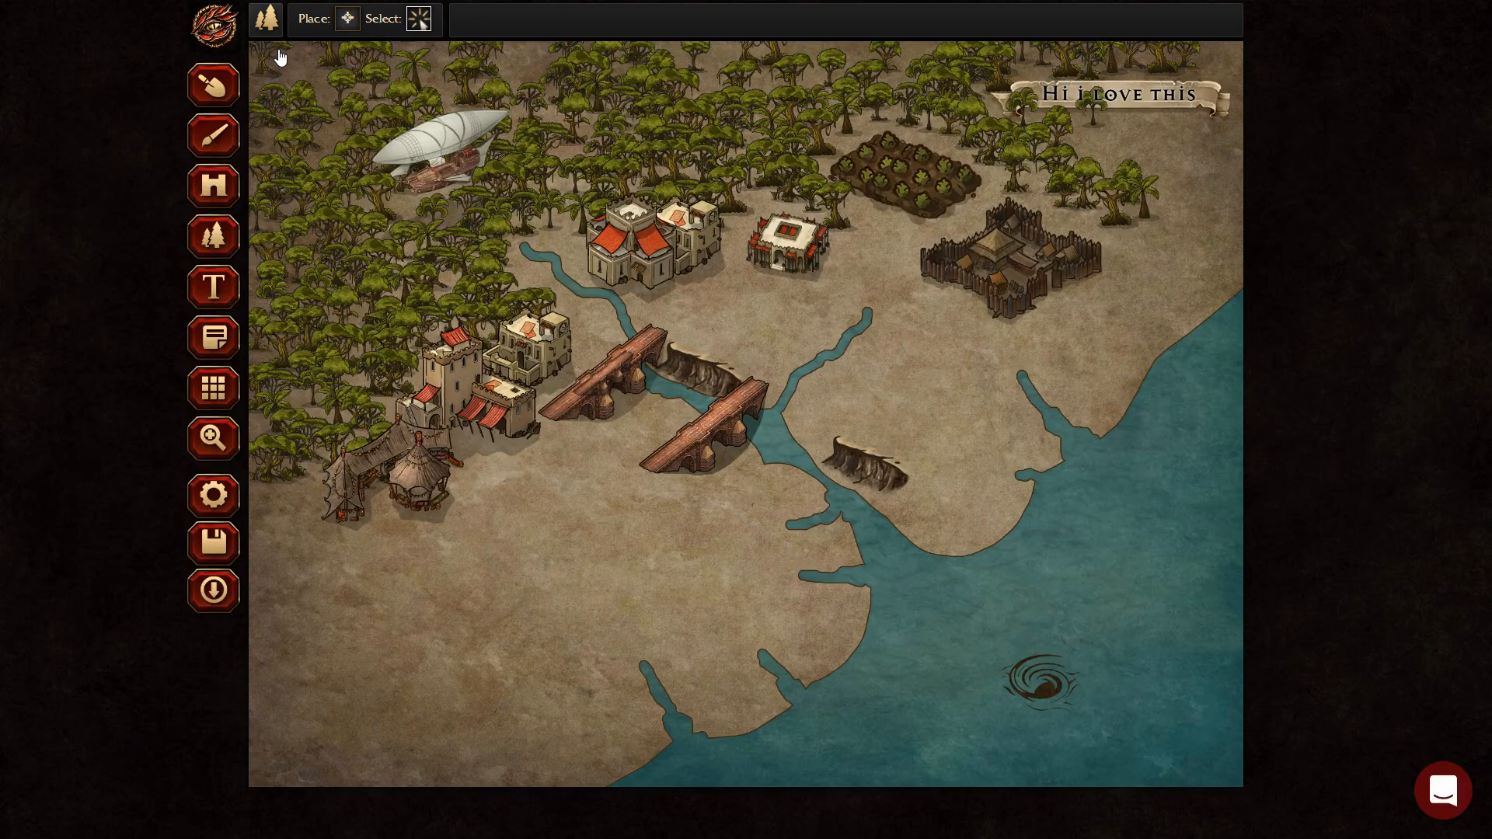
left_click(213, 185)
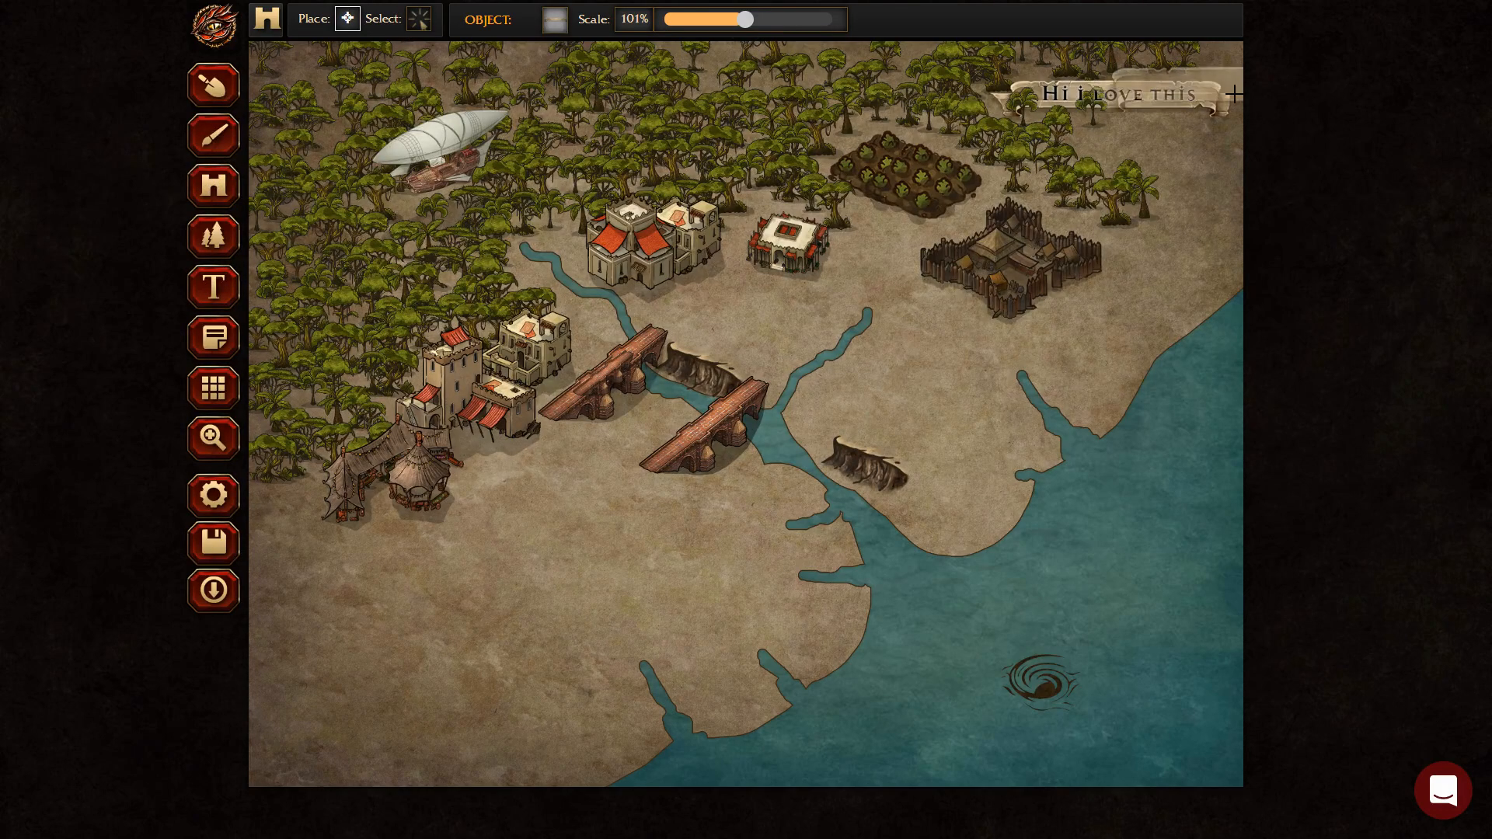
left_click(418, 20)
left_click(1211, 104)
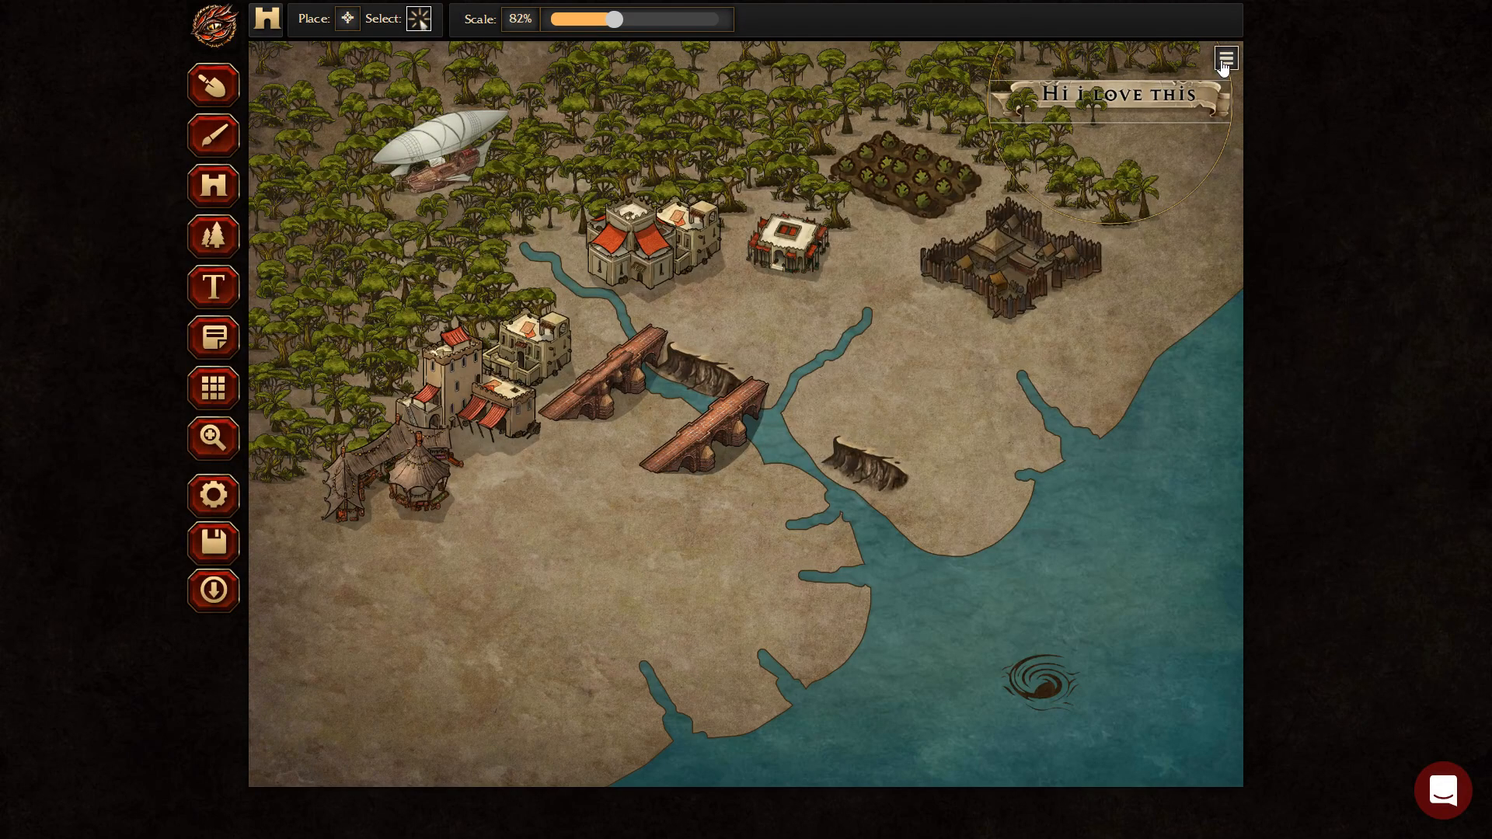
left_click(1224, 66)
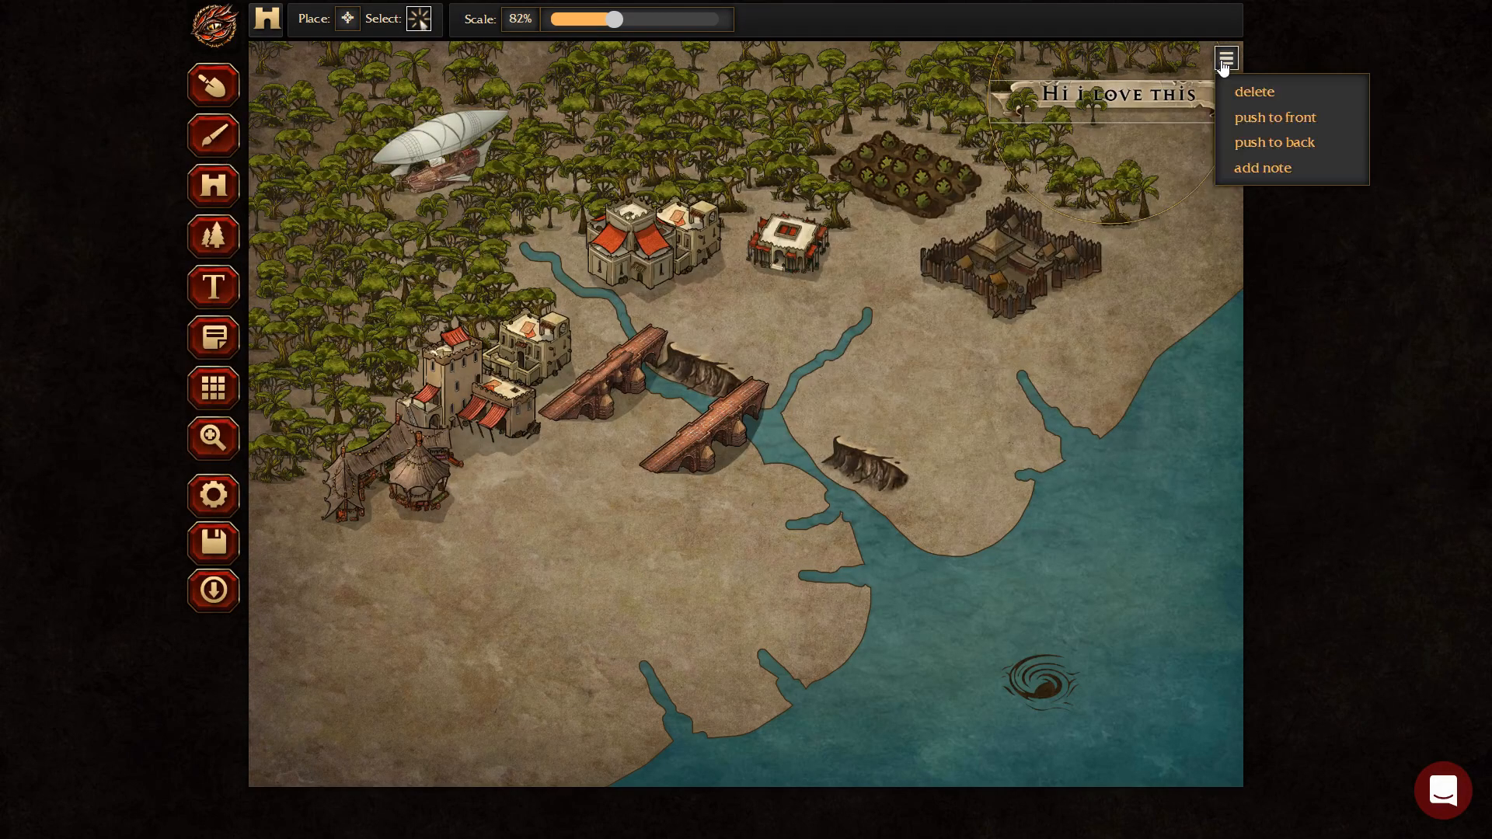
left_click(1291, 117)
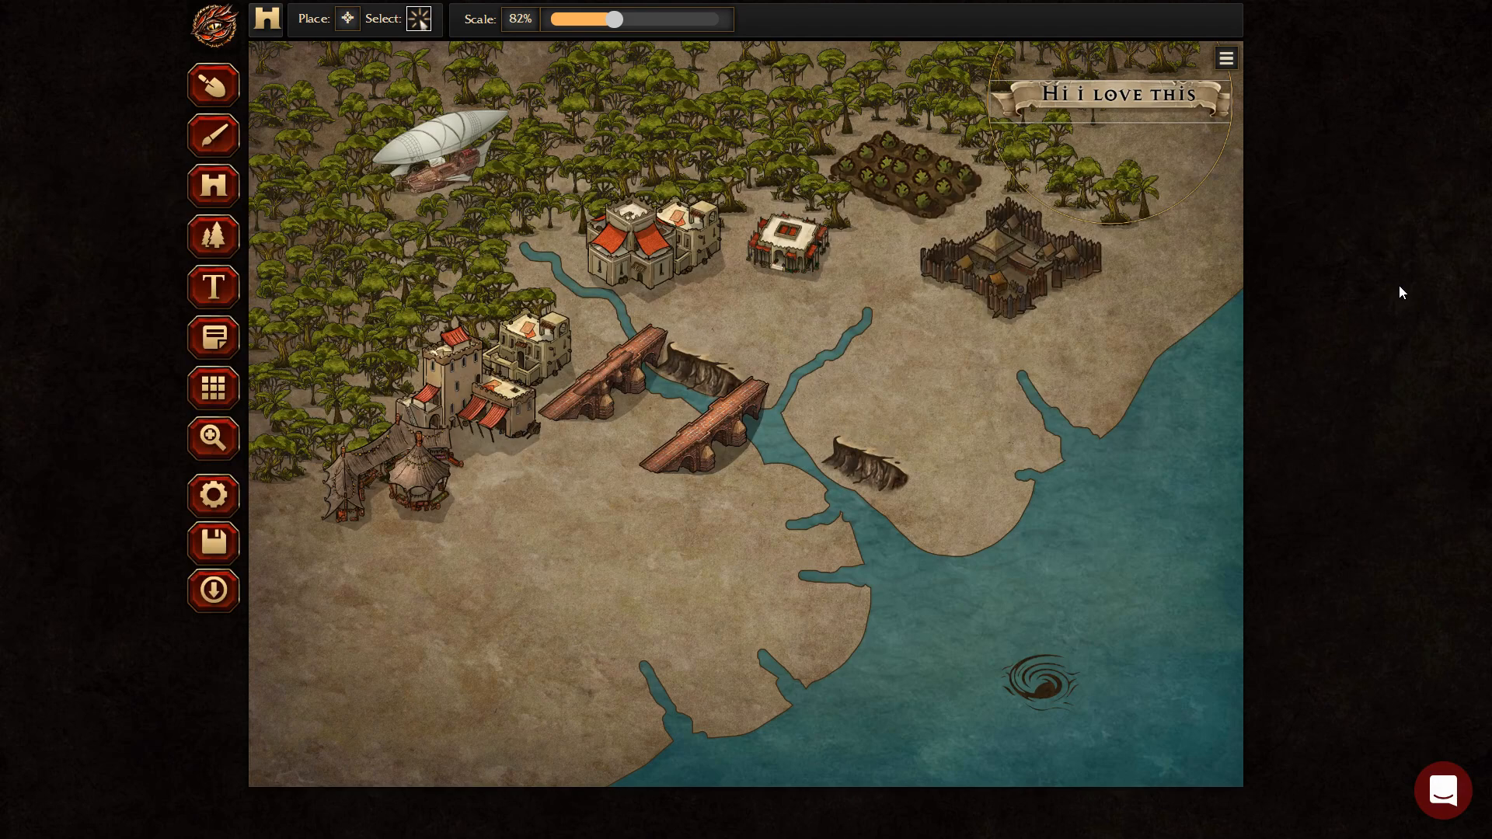
Delete the two bridges crossing the river near the map's centre.
left_click(713, 427)
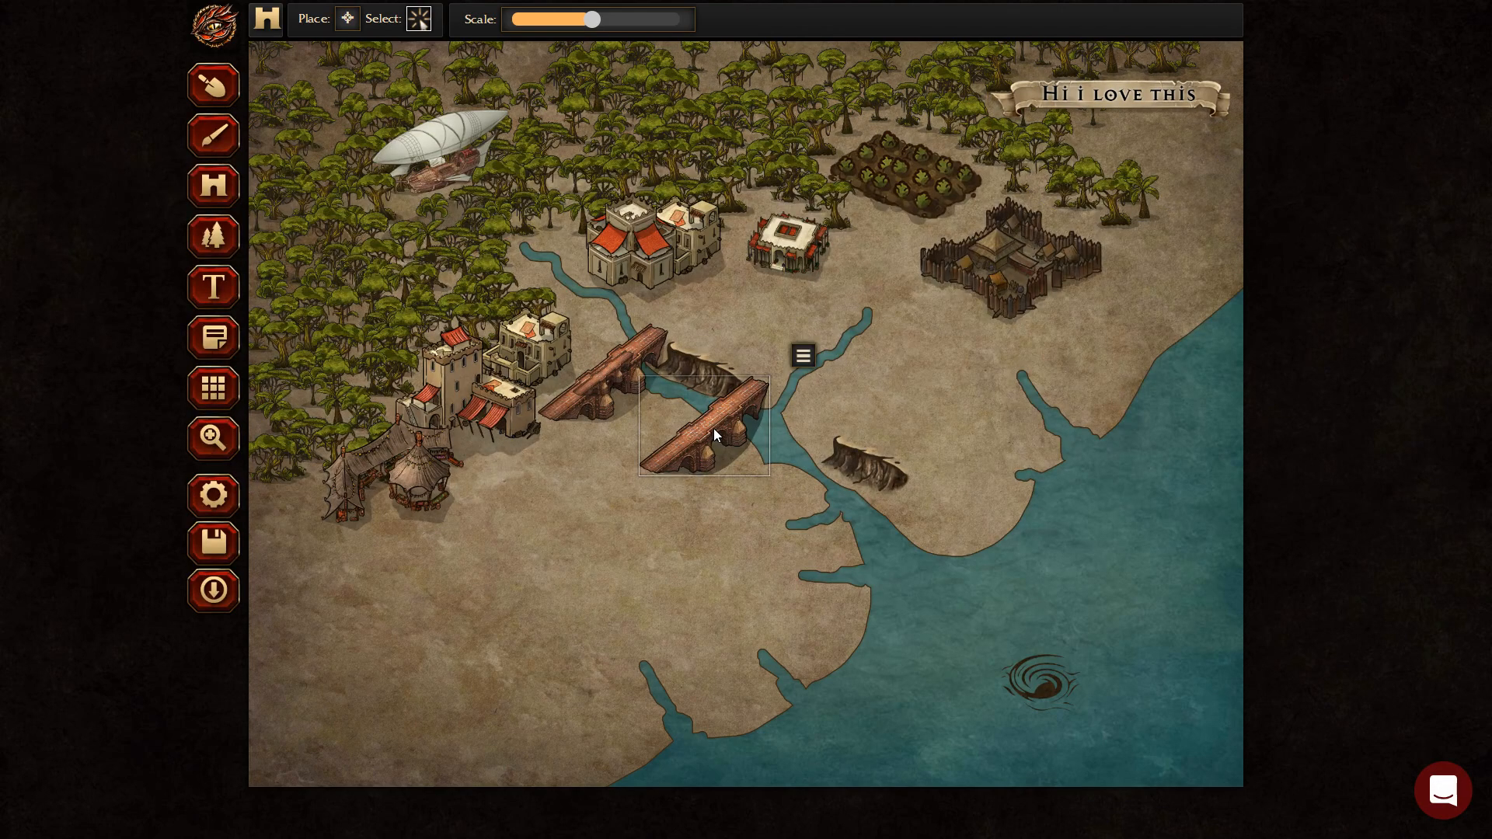
left_click(800, 365)
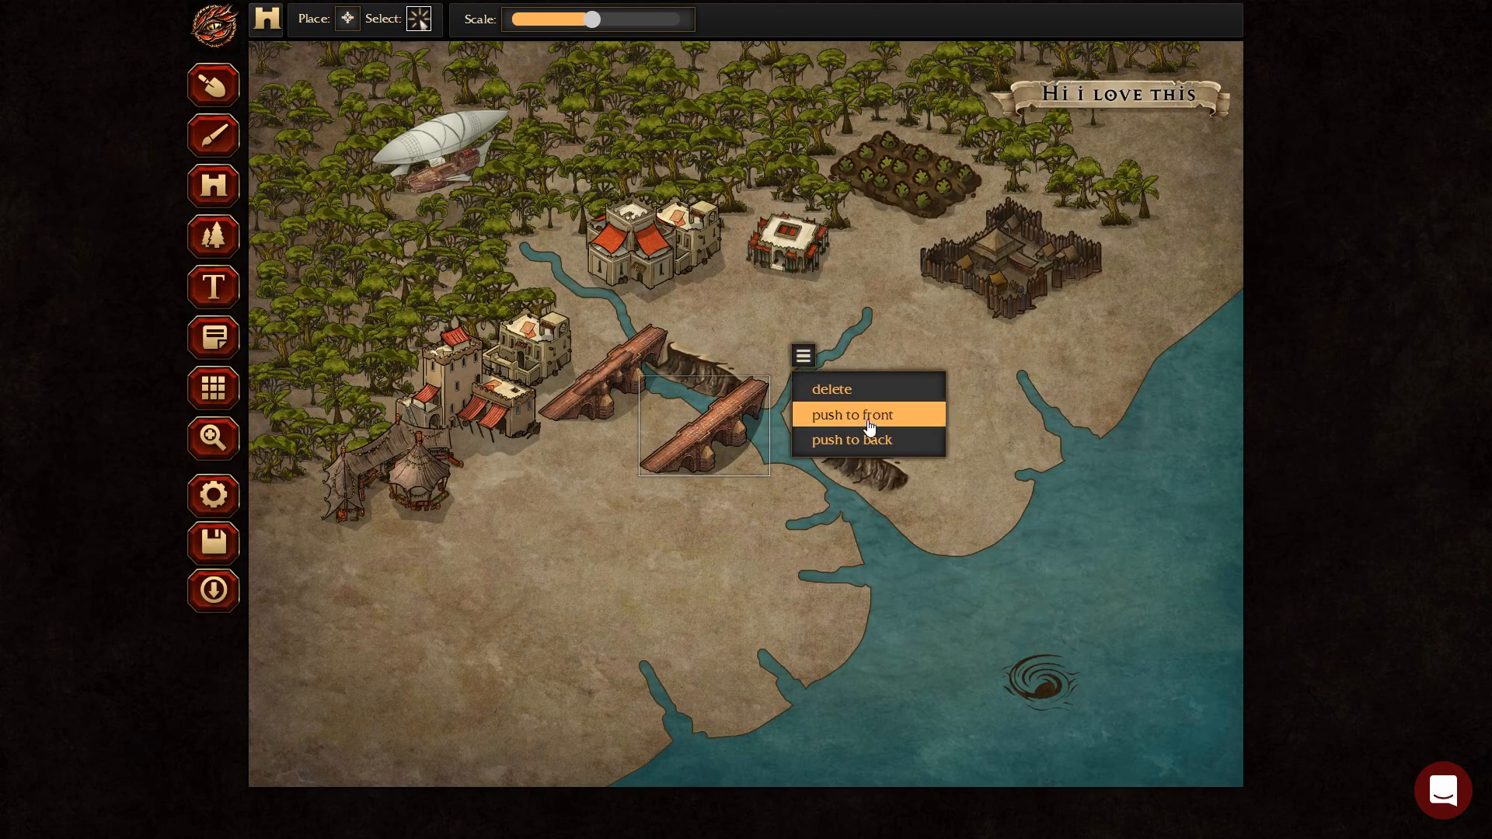
key("Delete")
left_click(618, 372)
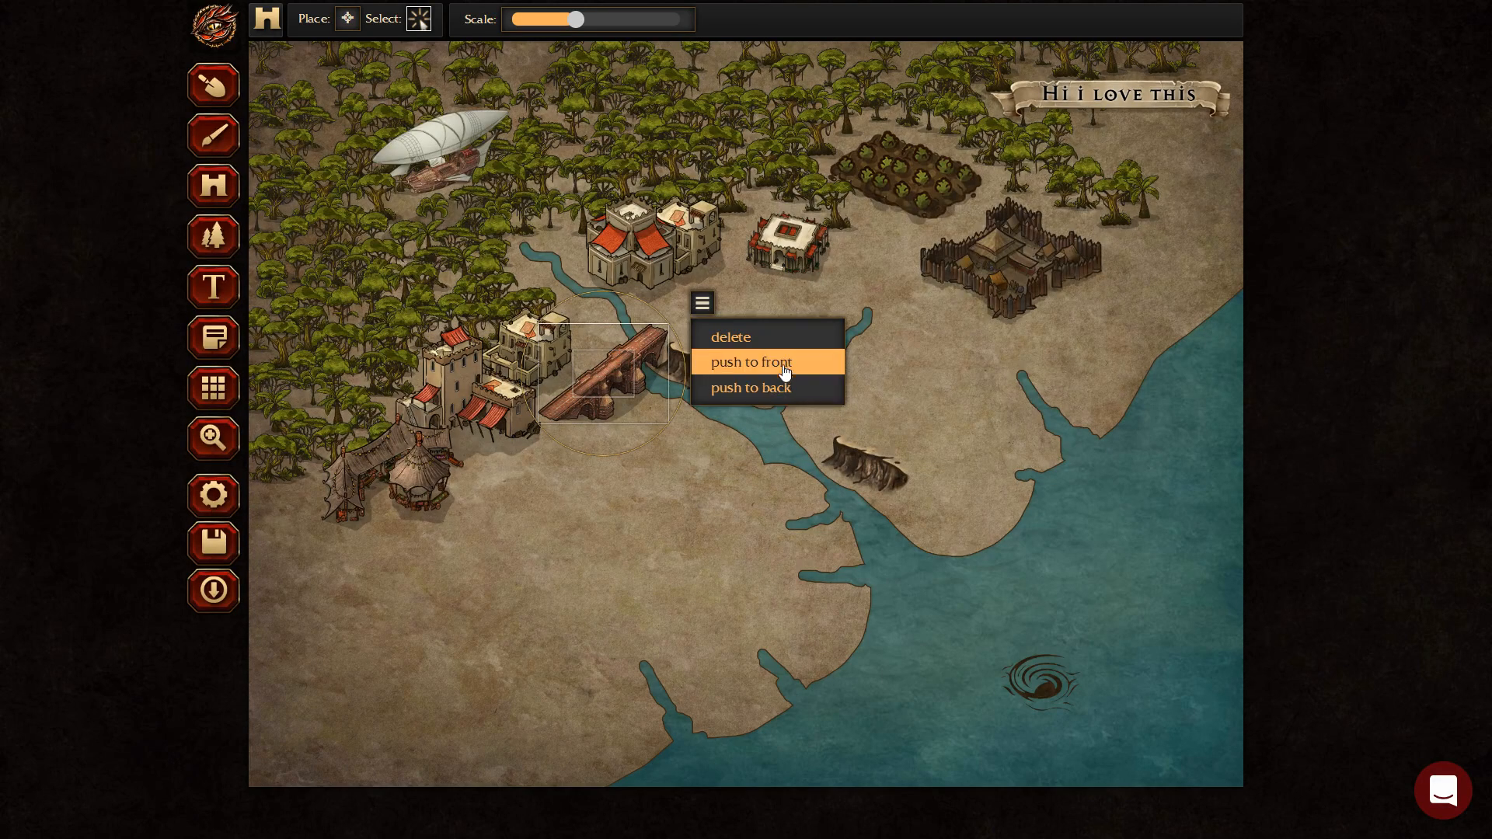
key("Delete")
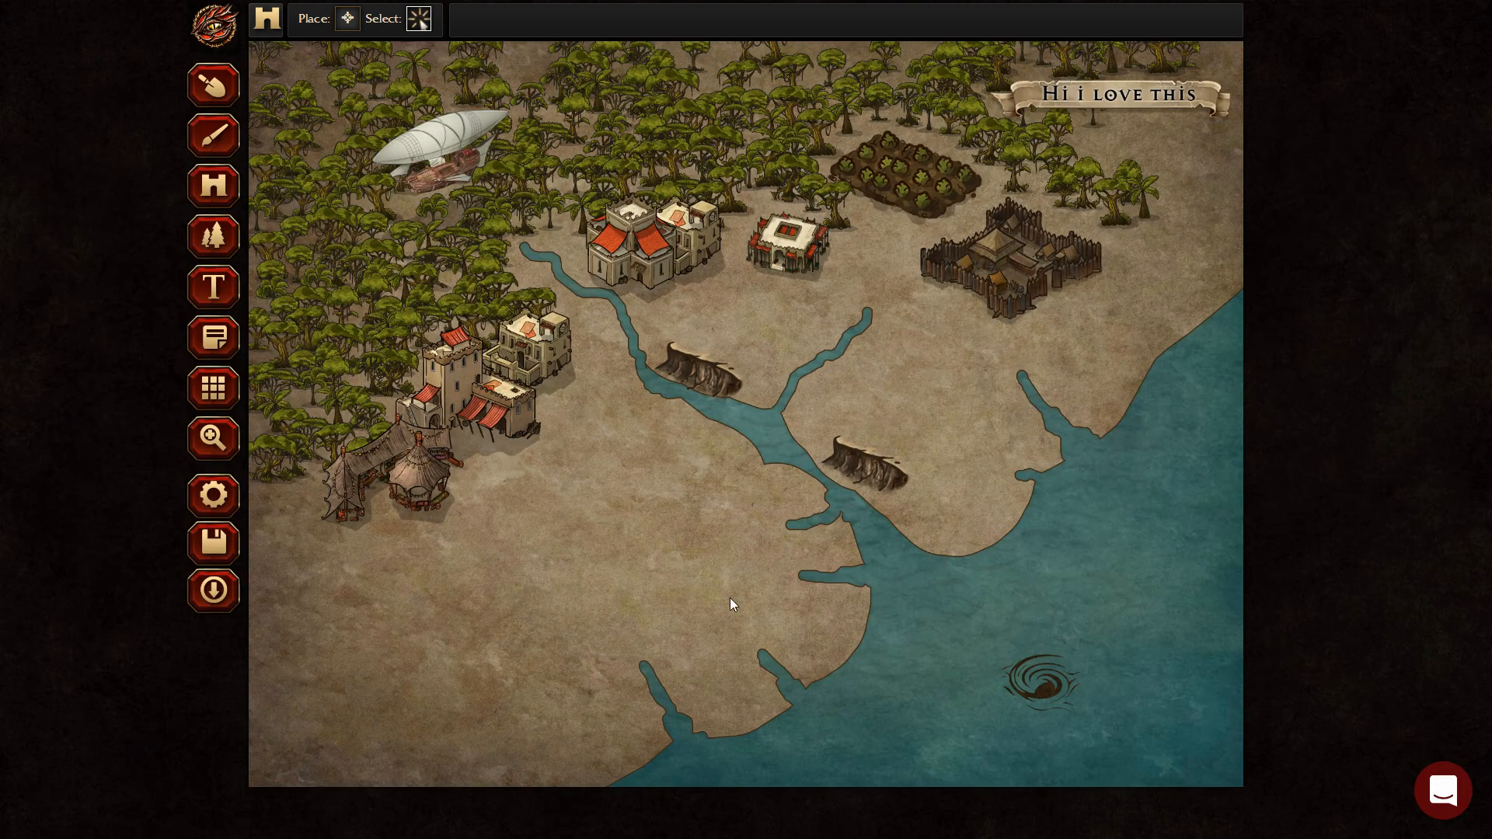
Spread the Trees (Jungle) pattern at 101% scale over the southwestern land, around the eastern fort and between the eastern rivers.
left_click(216, 247)
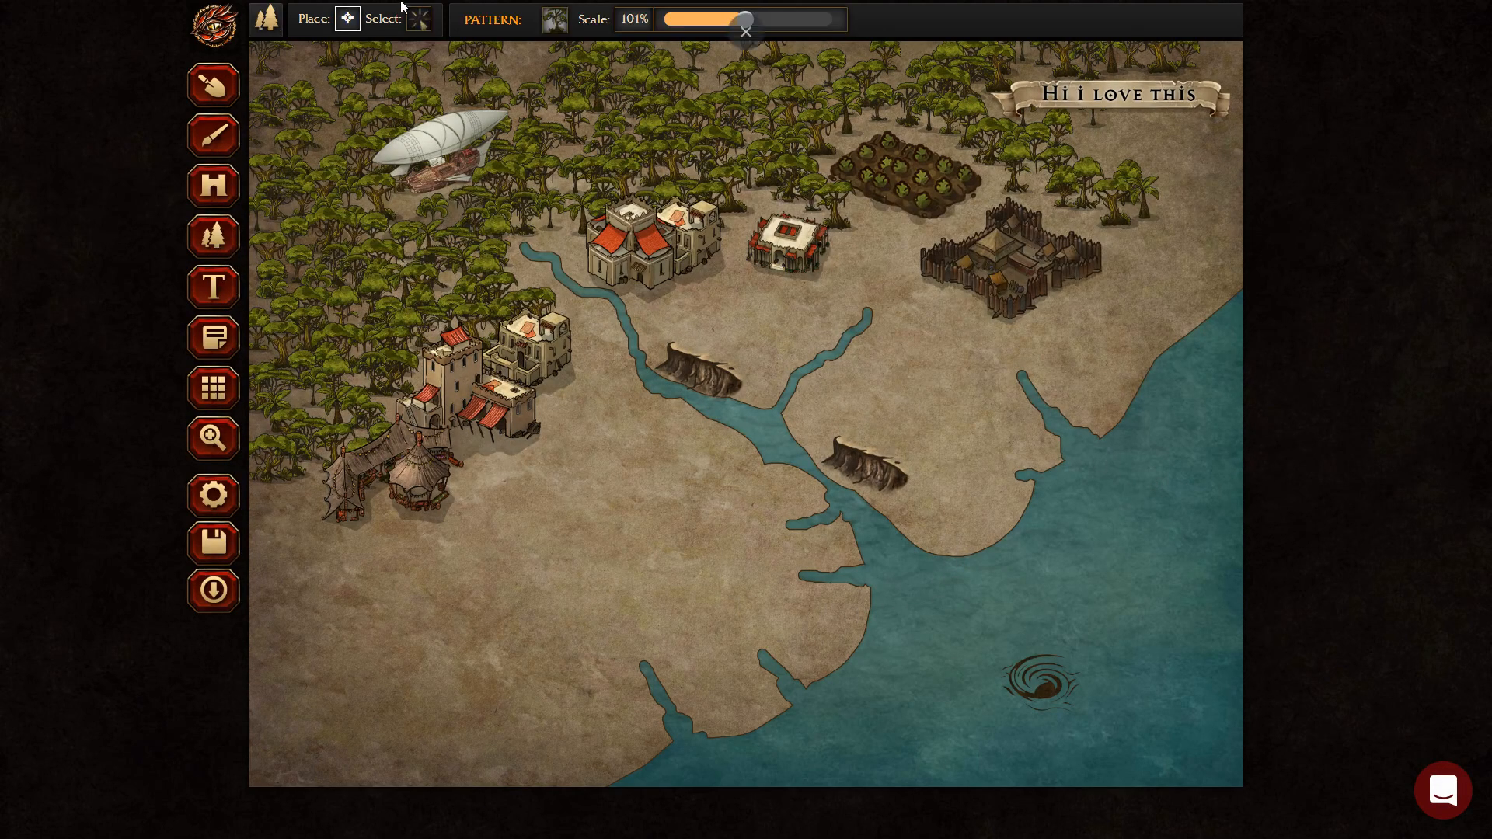
mouse_move(590, 478)
left_mouse_down()
mouse_move(686, 510)
mouse_move(694, 585)
mouse_move(721, 583)
mouse_move(667, 491)
mouse_move(614, 553)
mouse_move(429, 670)
mouse_move(367, 645)
mouse_move(565, 593)
mouse_move(397, 619)
mouse_move(466, 666)
mouse_move(579, 626)
mouse_move(457, 616)
mouse_move(482, 627)
mouse_move(514, 685)
mouse_move(644, 554)
mouse_move(667, 610)
mouse_move(708, 626)
mouse_move(711, 564)
mouse_move(739, 500)
mouse_move(696, 453)
left_mouse_up()
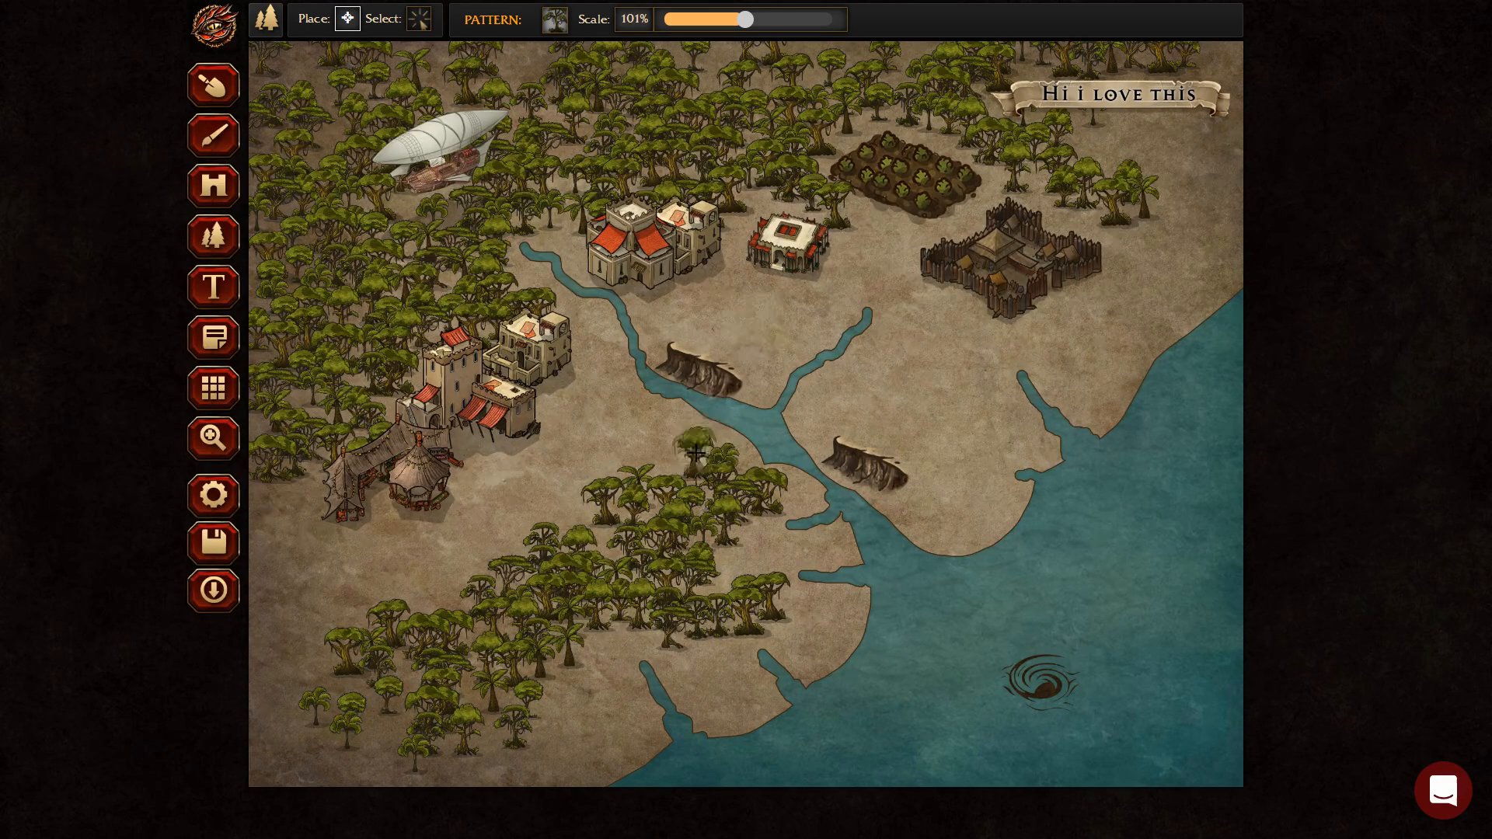
mouse_move(761, 313)
left_mouse_down()
mouse_move(881, 254)
mouse_move(932, 320)
mouse_move(863, 396)
mouse_move(902, 398)
mouse_move(930, 301)
mouse_move(965, 330)
mouse_move(1086, 307)
mouse_move(1202, 214)
mouse_move(1103, 331)
left_mouse_up()
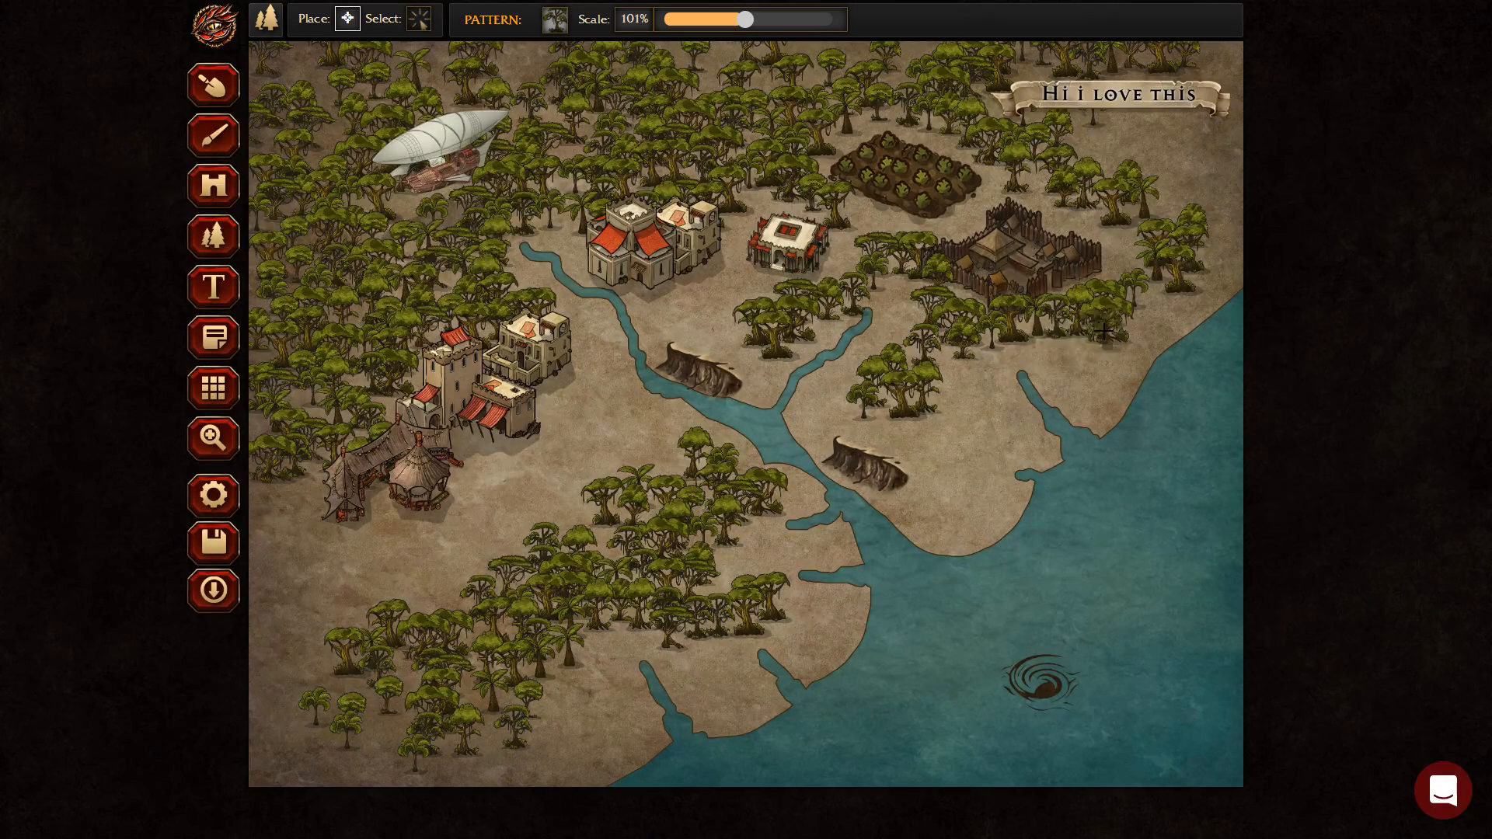
left_click_drag(972, 363, 942, 488)
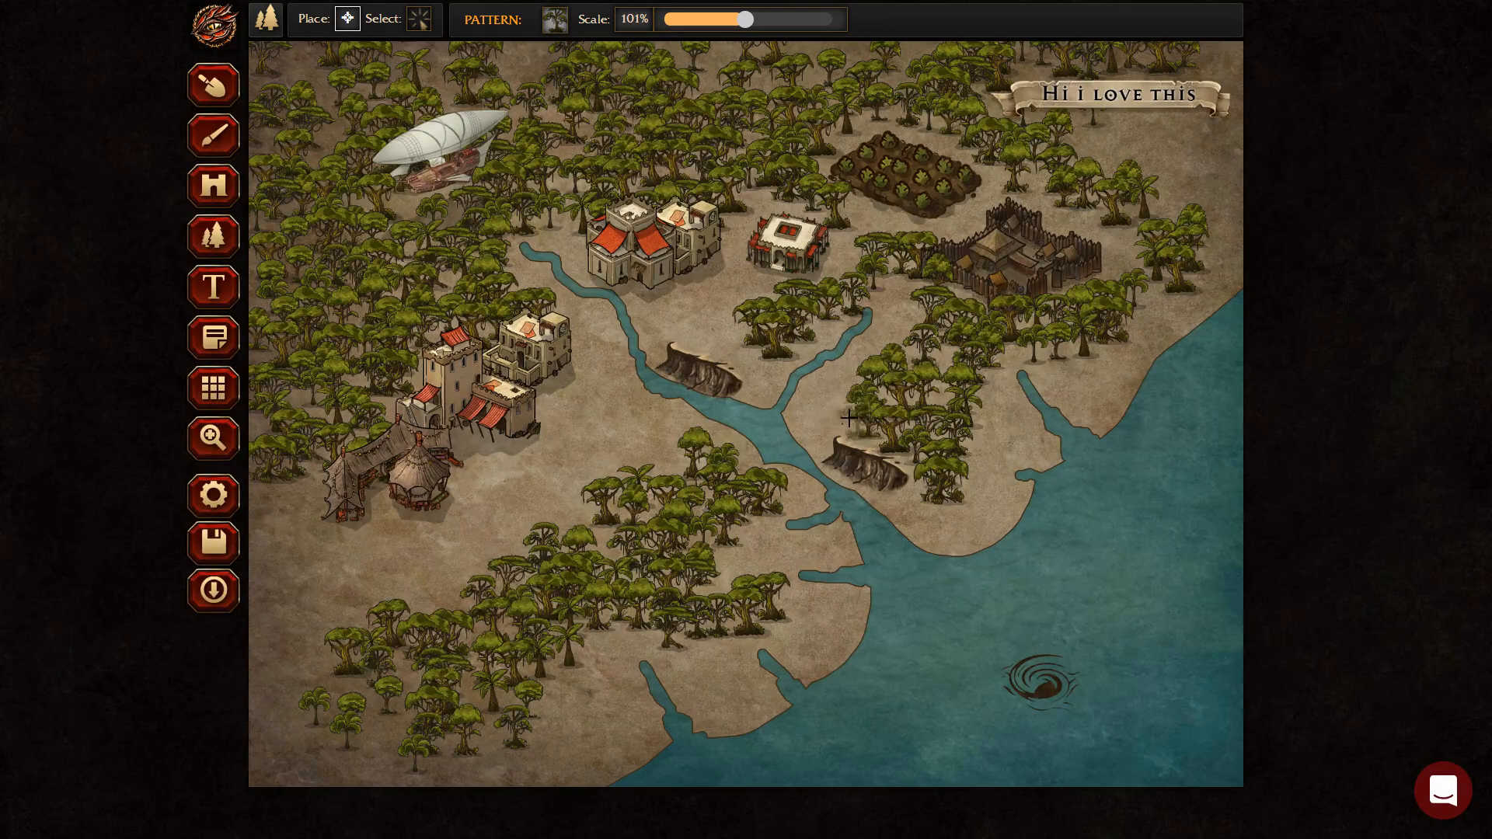
left_click_drag(853, 419, 894, 362)
mouse_move(388, 596)
left_mouse_down()
mouse_move(323, 624)
mouse_move(305, 729)
left_mouse_up()
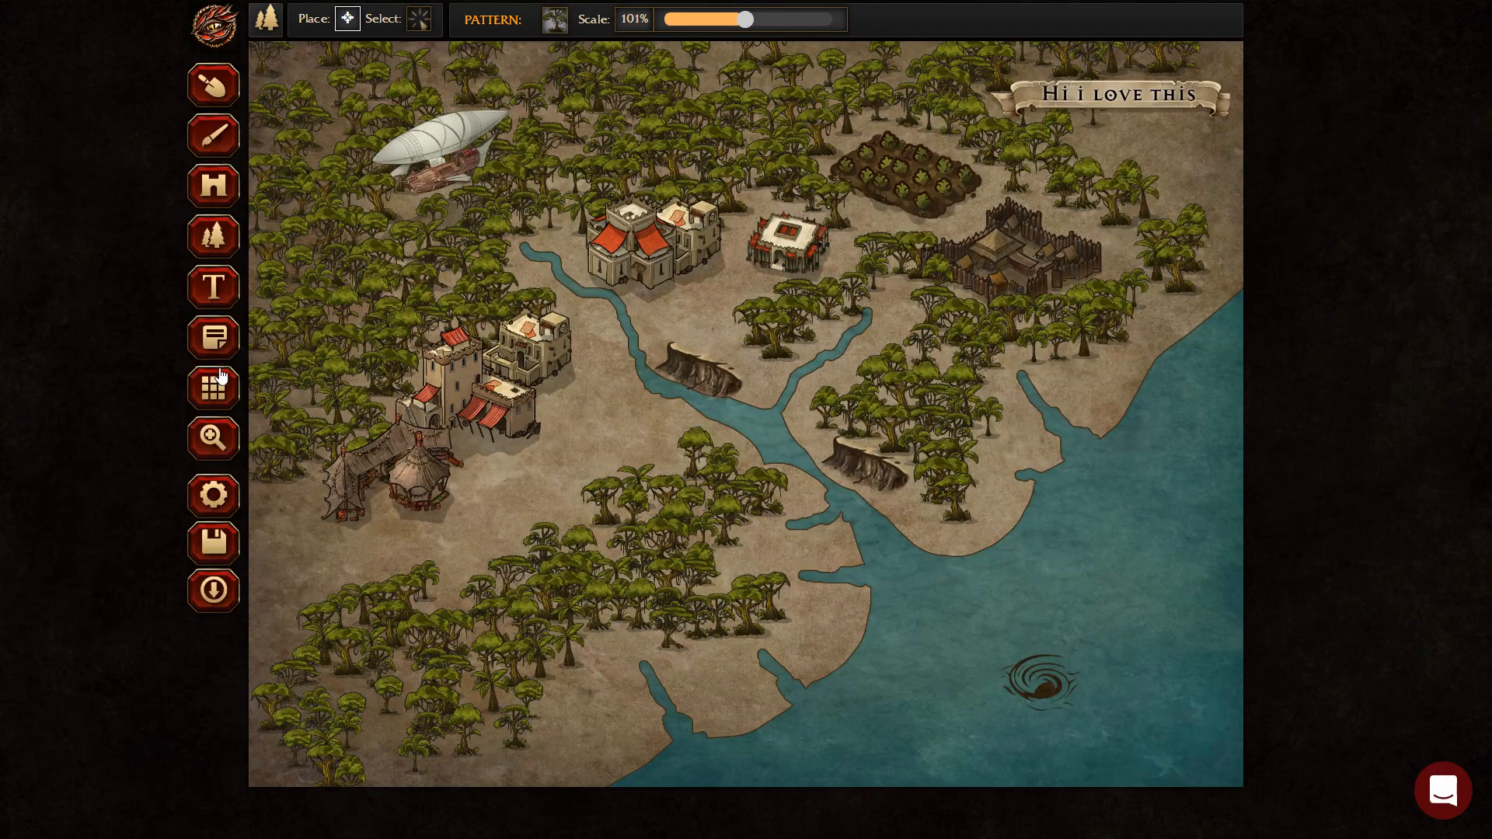
Paint the land beneath the western jungle with the Biome-05 texture, using a size 48 circle brush on the fg layer.
left_click(212, 137)
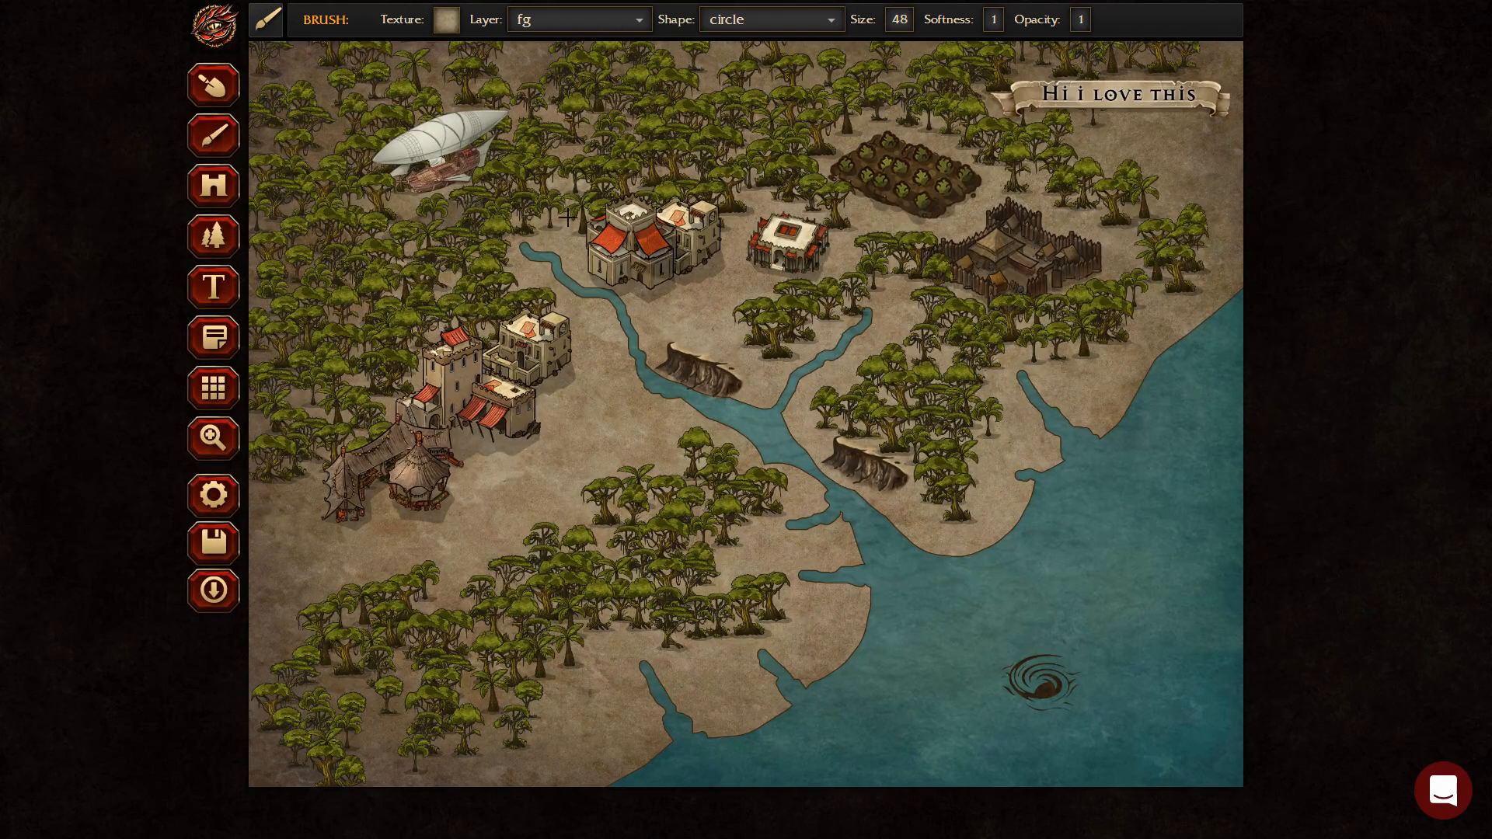
left_click(446, 20)
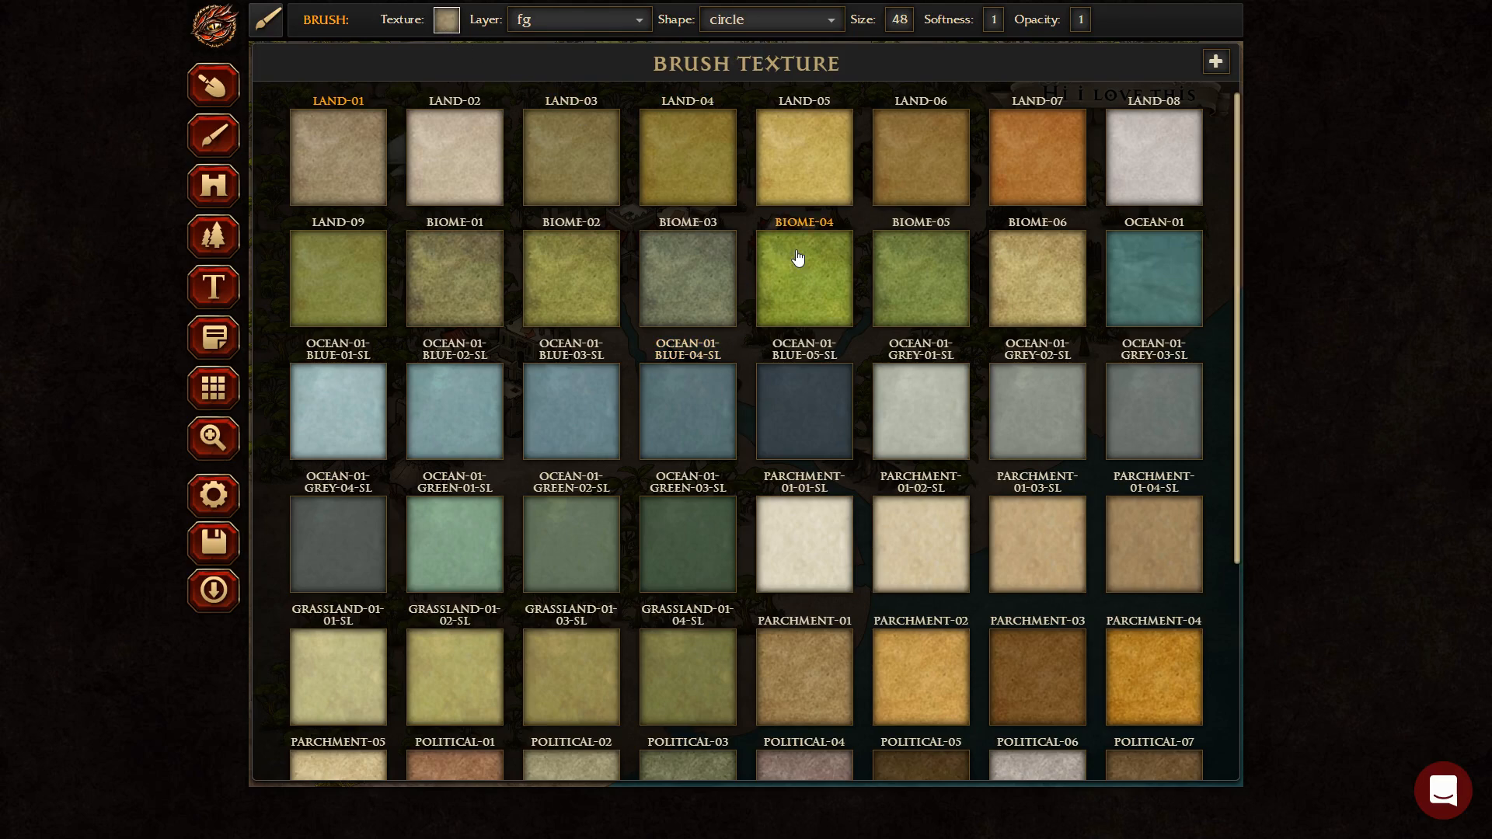
left_click(919, 281)
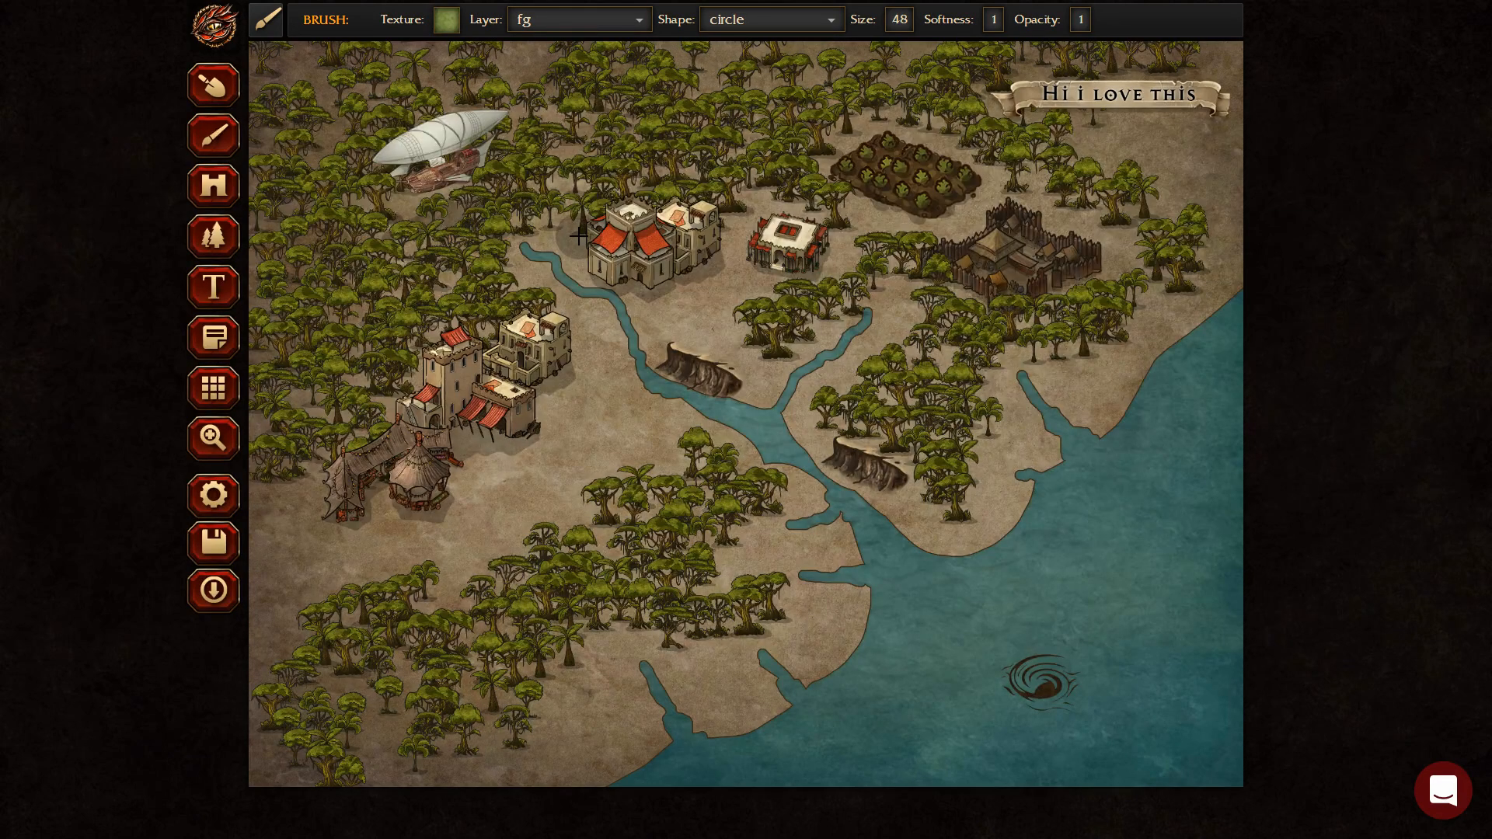
mouse_move(299, 467)
left_mouse_down()
mouse_move(268, 505)
mouse_move(260, 435)
mouse_move(383, 300)
mouse_move(255, 280)
mouse_move(282, 122)
mouse_move(378, 198)
mouse_move(592, 101)
mouse_move(459, 108)
mouse_move(364, 84)
left_mouse_up()
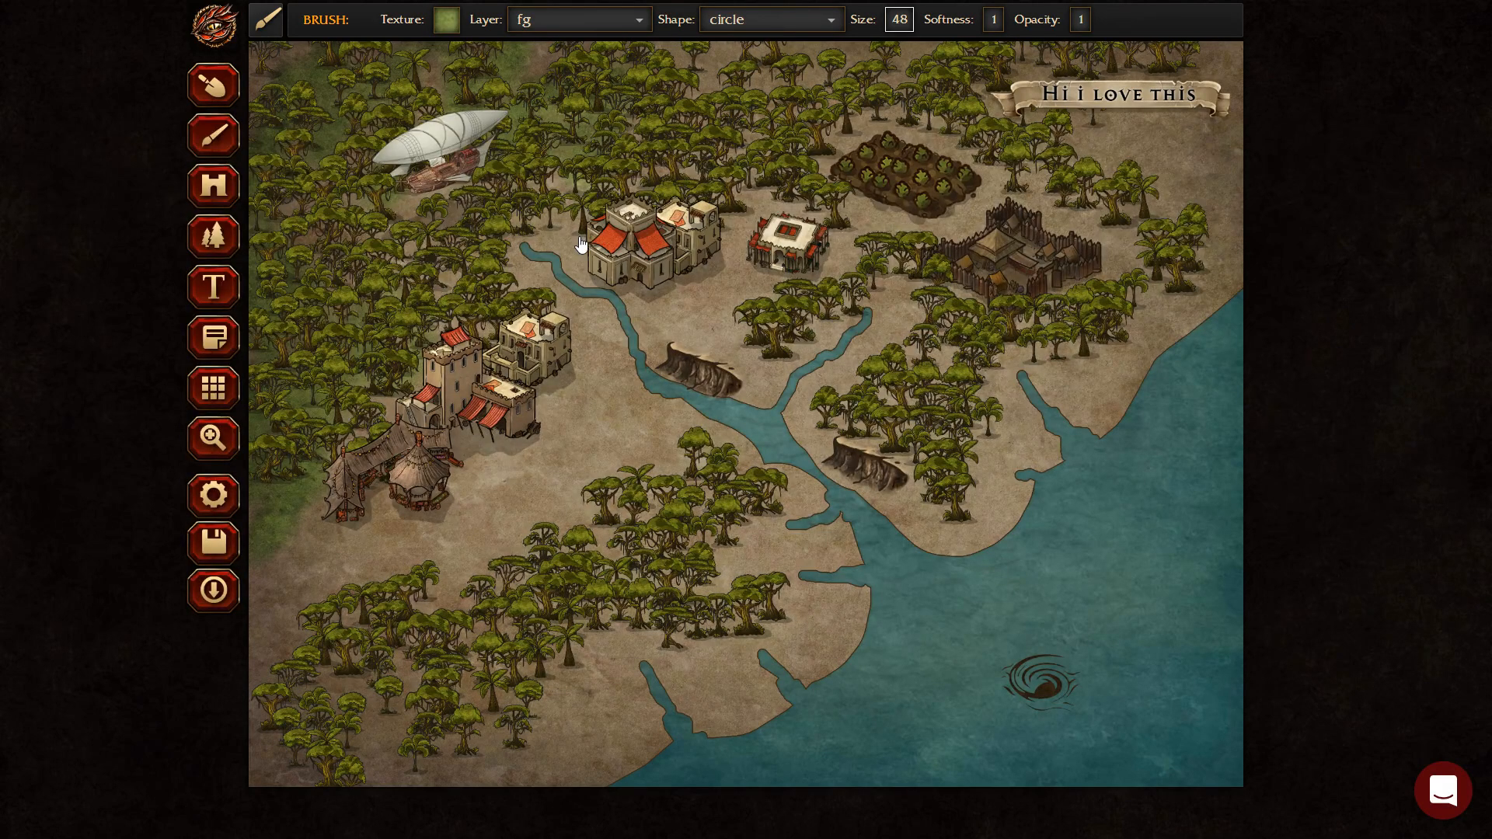
Lower the brush opacity to 0.51 and paint Biome-05 over the northern, central and southwestern land.
left_click(1080, 19)
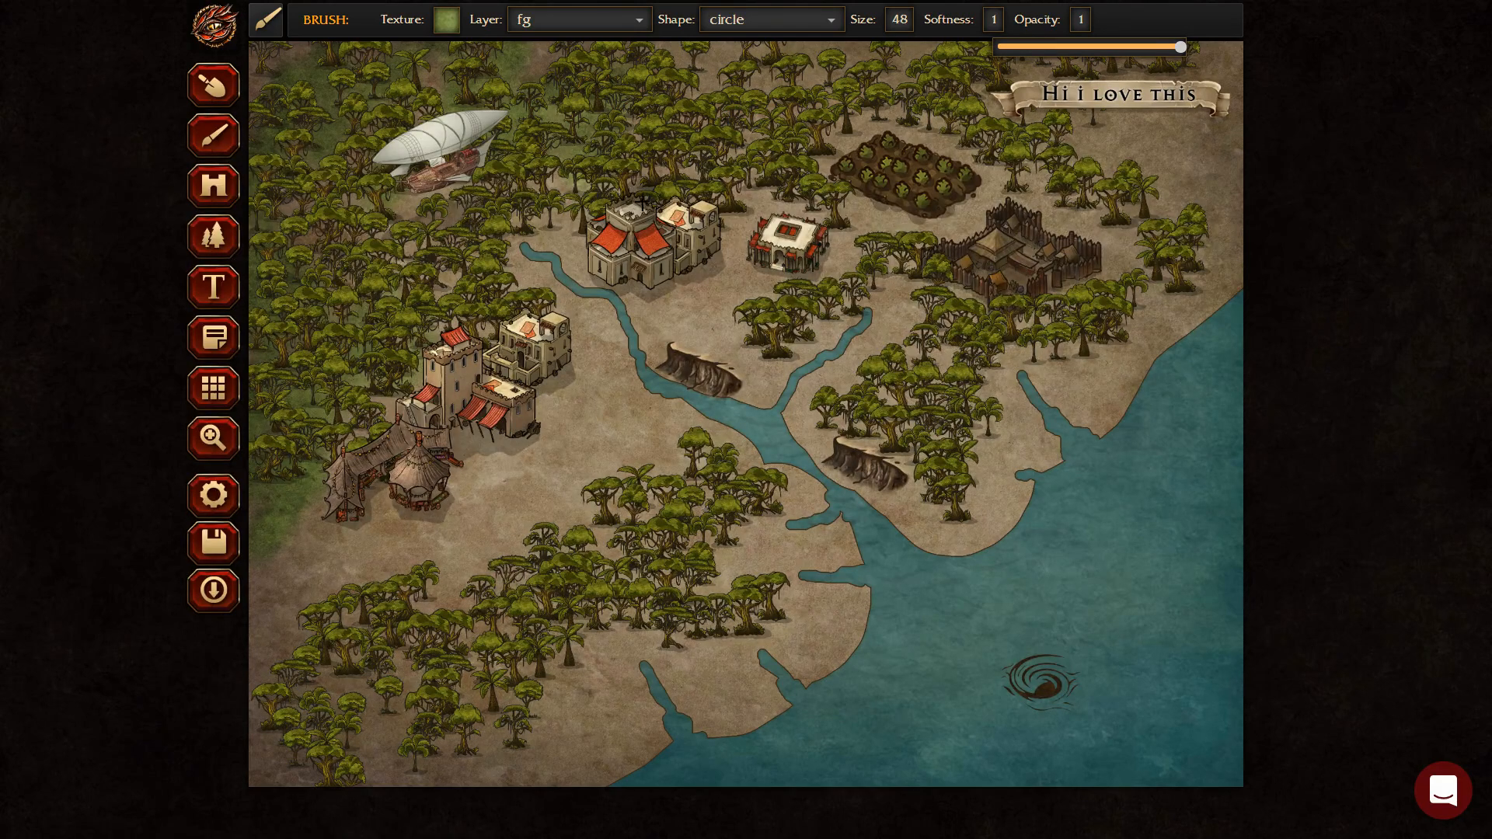
left_click_drag(1180, 47, 1076, 49)
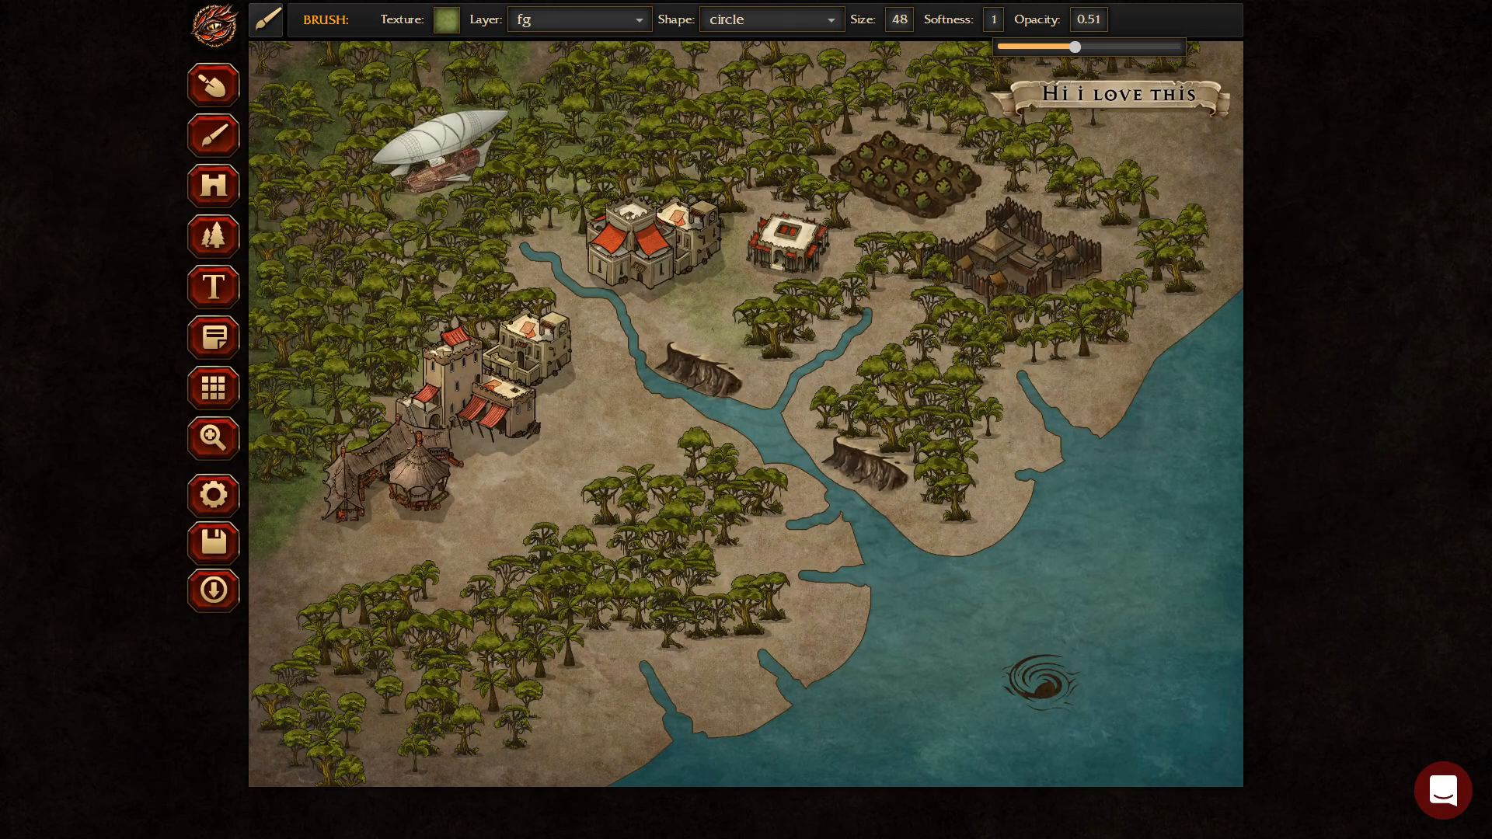
mouse_move(882, 183)
left_mouse_down()
mouse_move(1012, 241)
mouse_move(904, 371)
mouse_move(969, 465)
mouse_move(986, 320)
mouse_move(1127, 340)
mouse_move(1196, 267)
mouse_move(1060, 101)
mouse_move(1202, 137)
mouse_move(931, 52)
left_mouse_up()
mouse_move(625, 89)
left_mouse_down()
mouse_move(788, 159)
mouse_move(992, 198)
mouse_move(729, 231)
mouse_move(703, 293)
mouse_move(419, 307)
mouse_move(592, 436)
mouse_move(455, 505)
mouse_move(381, 447)
mouse_move(325, 497)
mouse_move(269, 495)
mouse_move(488, 565)
mouse_move(636, 560)
mouse_move(725, 674)
mouse_move(807, 628)
mouse_move(767, 549)
mouse_move(697, 490)
mouse_move(483, 550)
mouse_move(486, 599)
mouse_move(288, 765)
mouse_move(583, 725)
mouse_move(555, 666)
mouse_move(448, 704)
mouse_move(317, 716)
left_mouse_up()
mouse_move(271, 611)
left_mouse_down()
mouse_move(373, 609)
mouse_move(575, 540)
mouse_move(702, 621)
mouse_move(625, 538)
left_mouse_up()
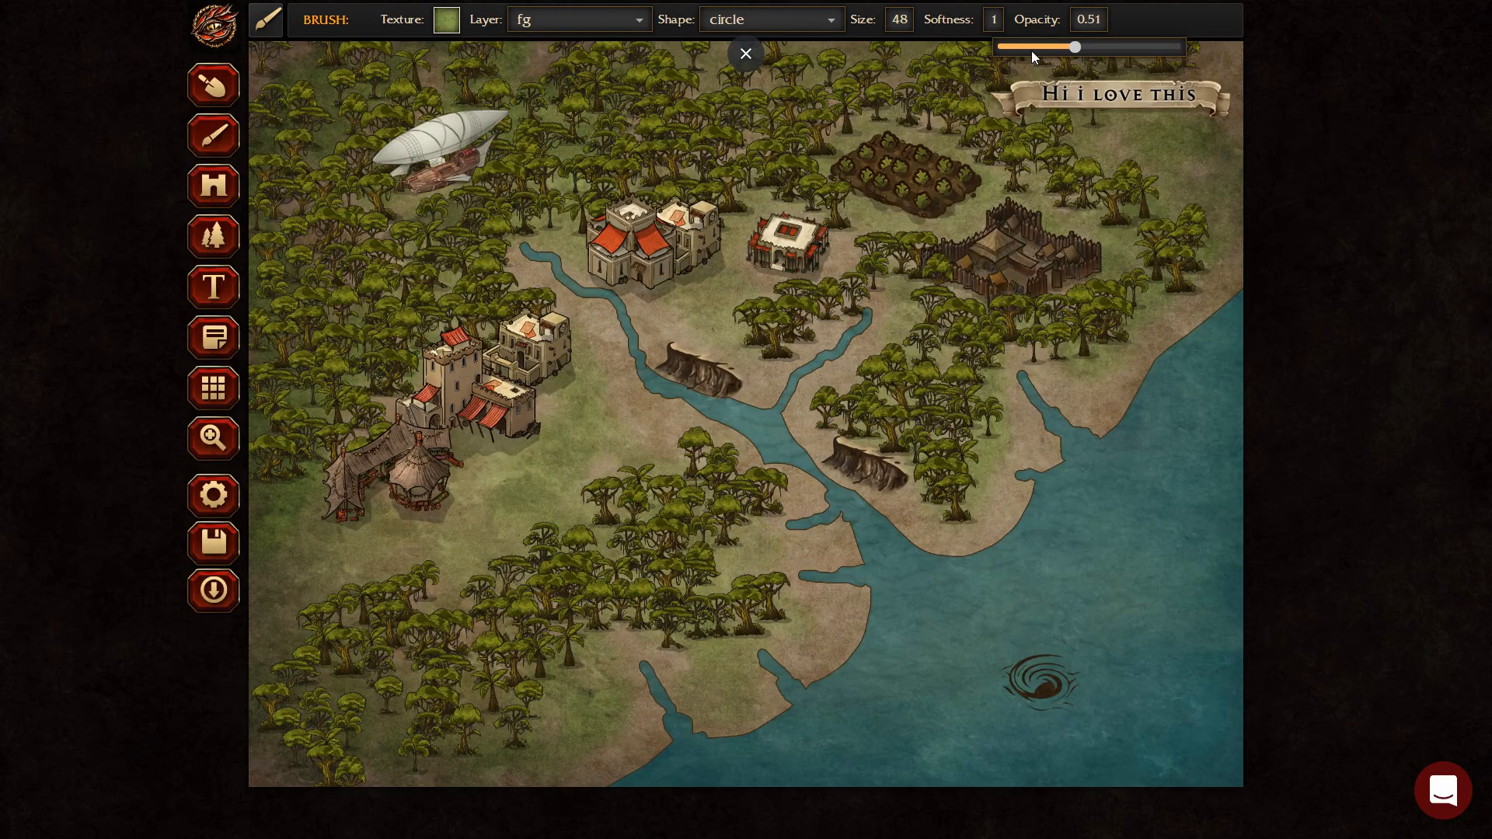
Paint the bare land along the coast and rivers with the Swamp-02 texture at 0.51 opacity.
left_click(447, 20)
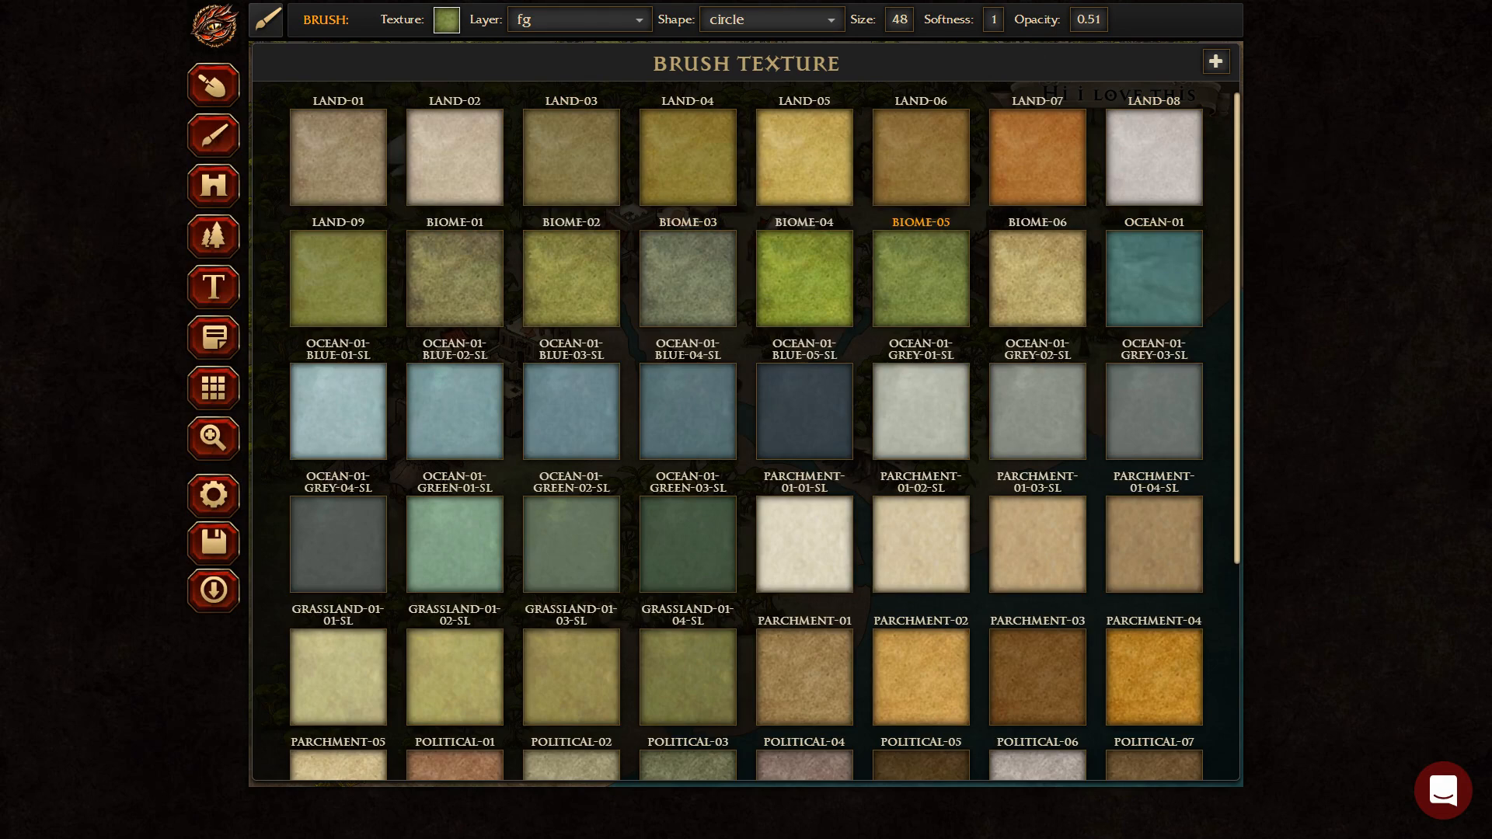
scroll(666, 296, "down", 5)
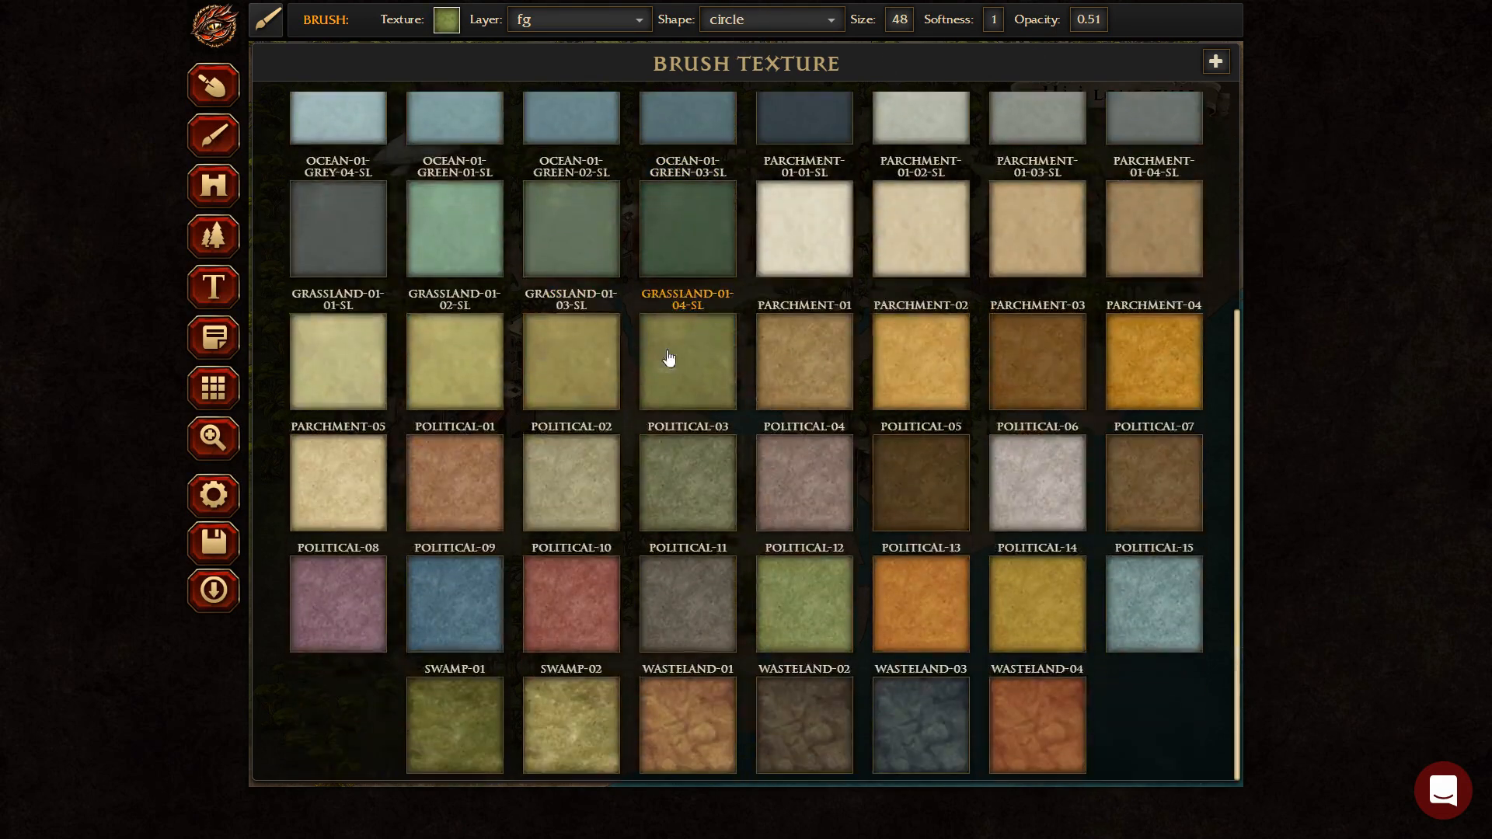
left_click(592, 696)
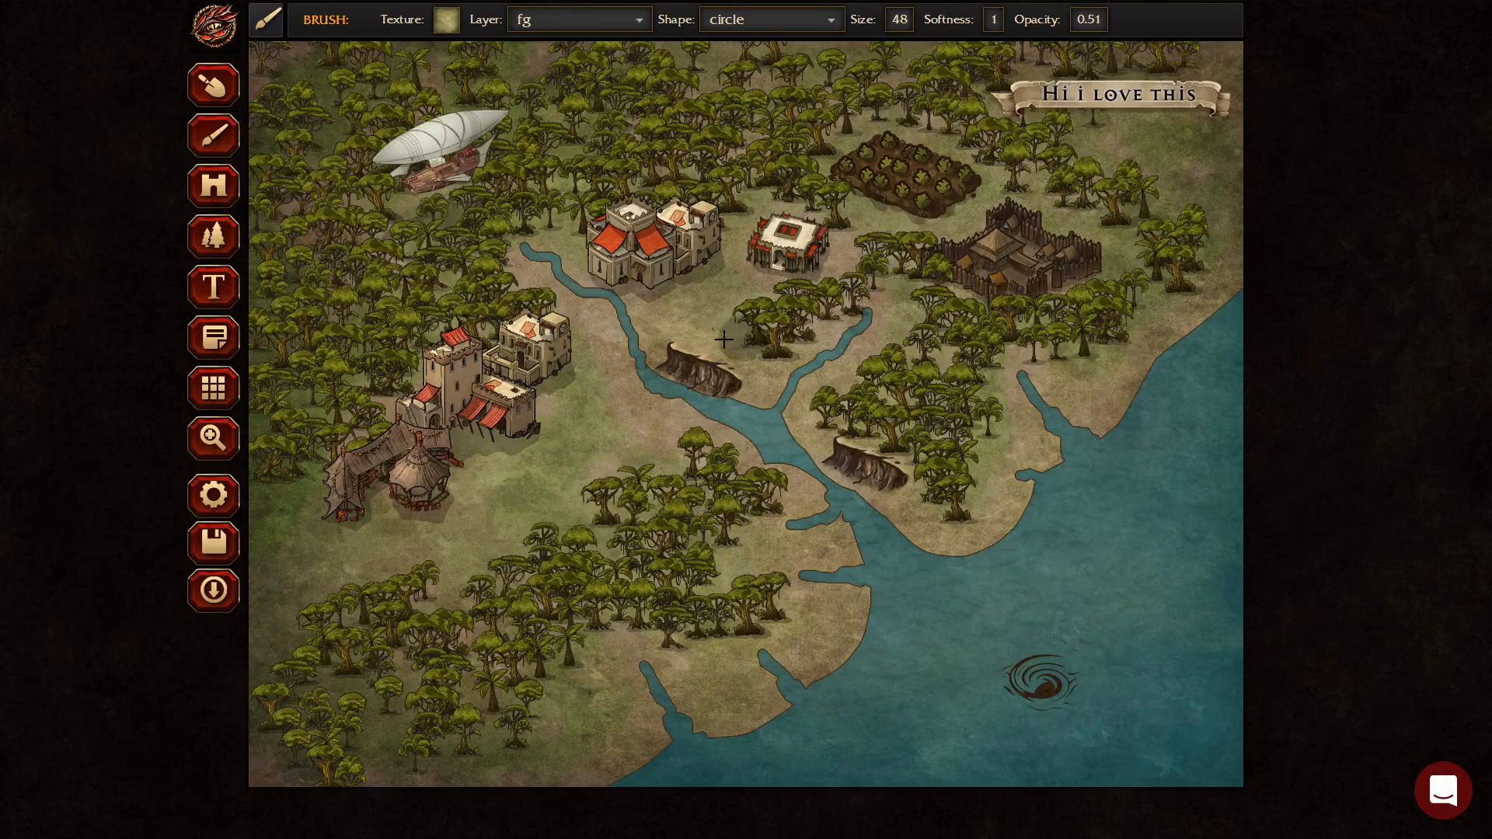
Scatter Crystals Red pattern objects at 101% scale across the land, including the southern coast, the western edge, the buildings and the northeast corner.
left_click(215, 233)
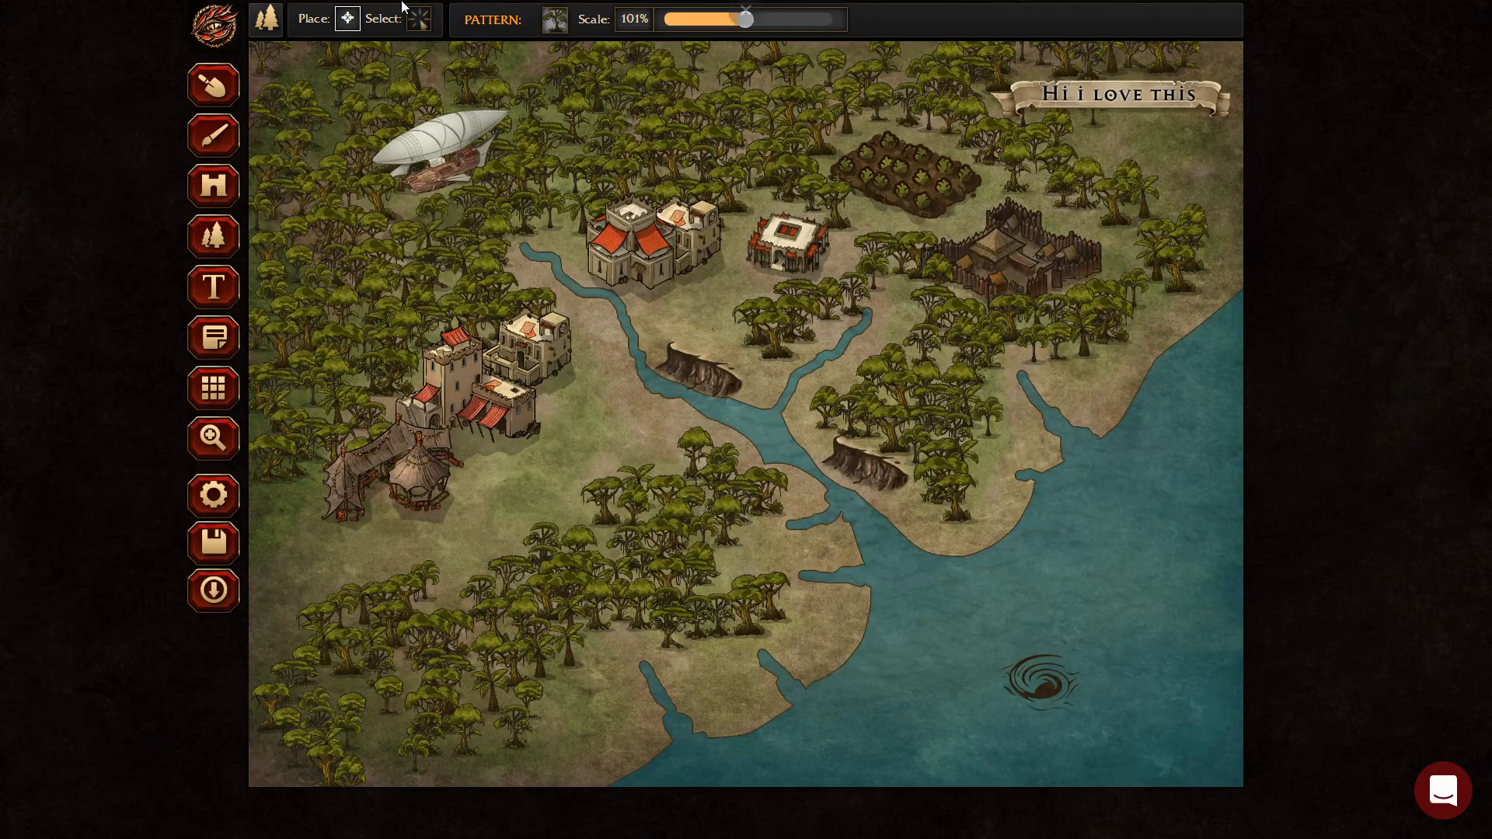
left_click(555, 29)
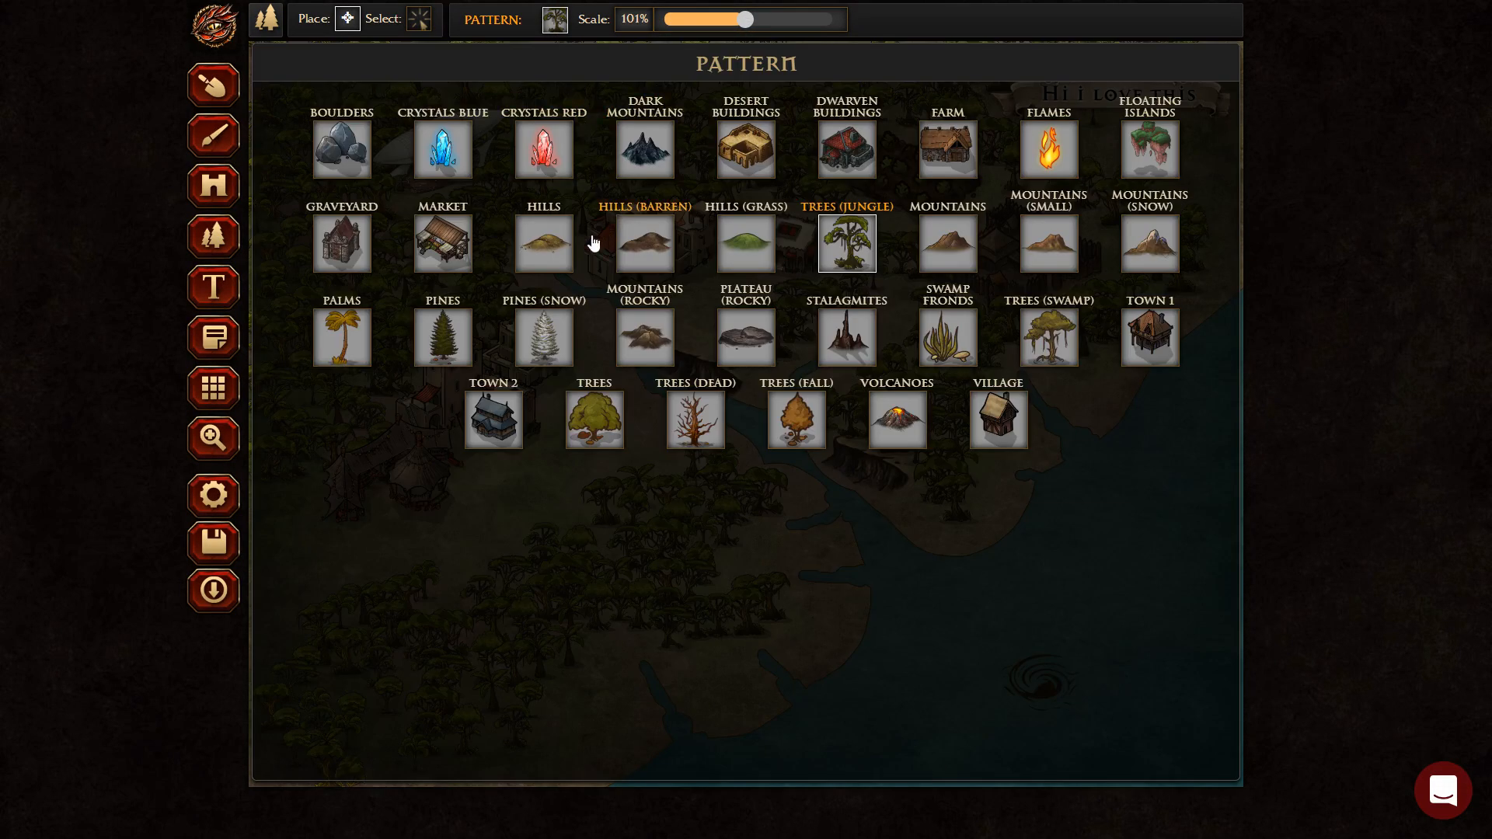
left_click(565, 180)
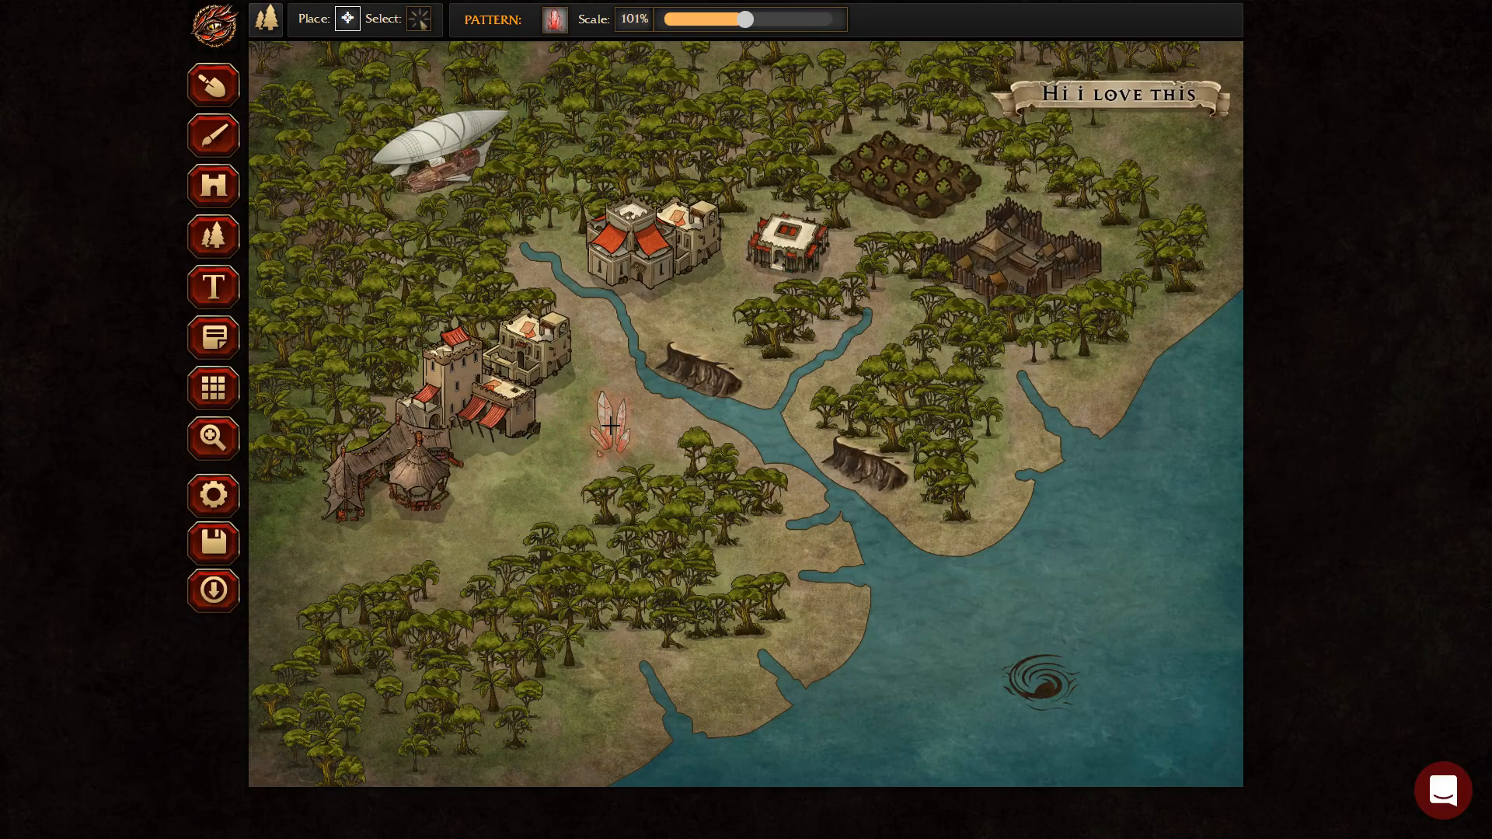
scroll(611, 425, "down", 1)
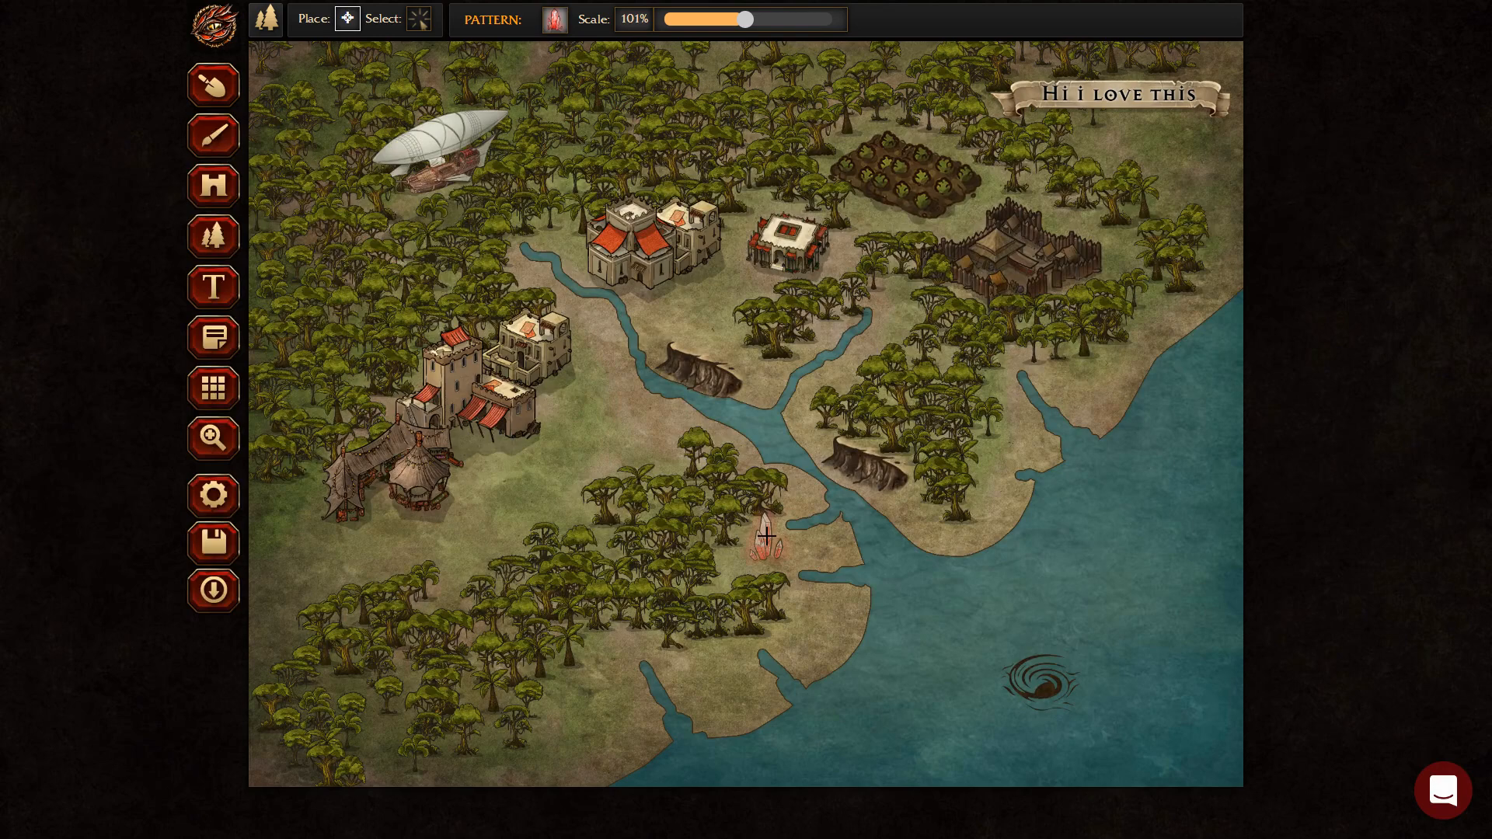
left_click(768, 536)
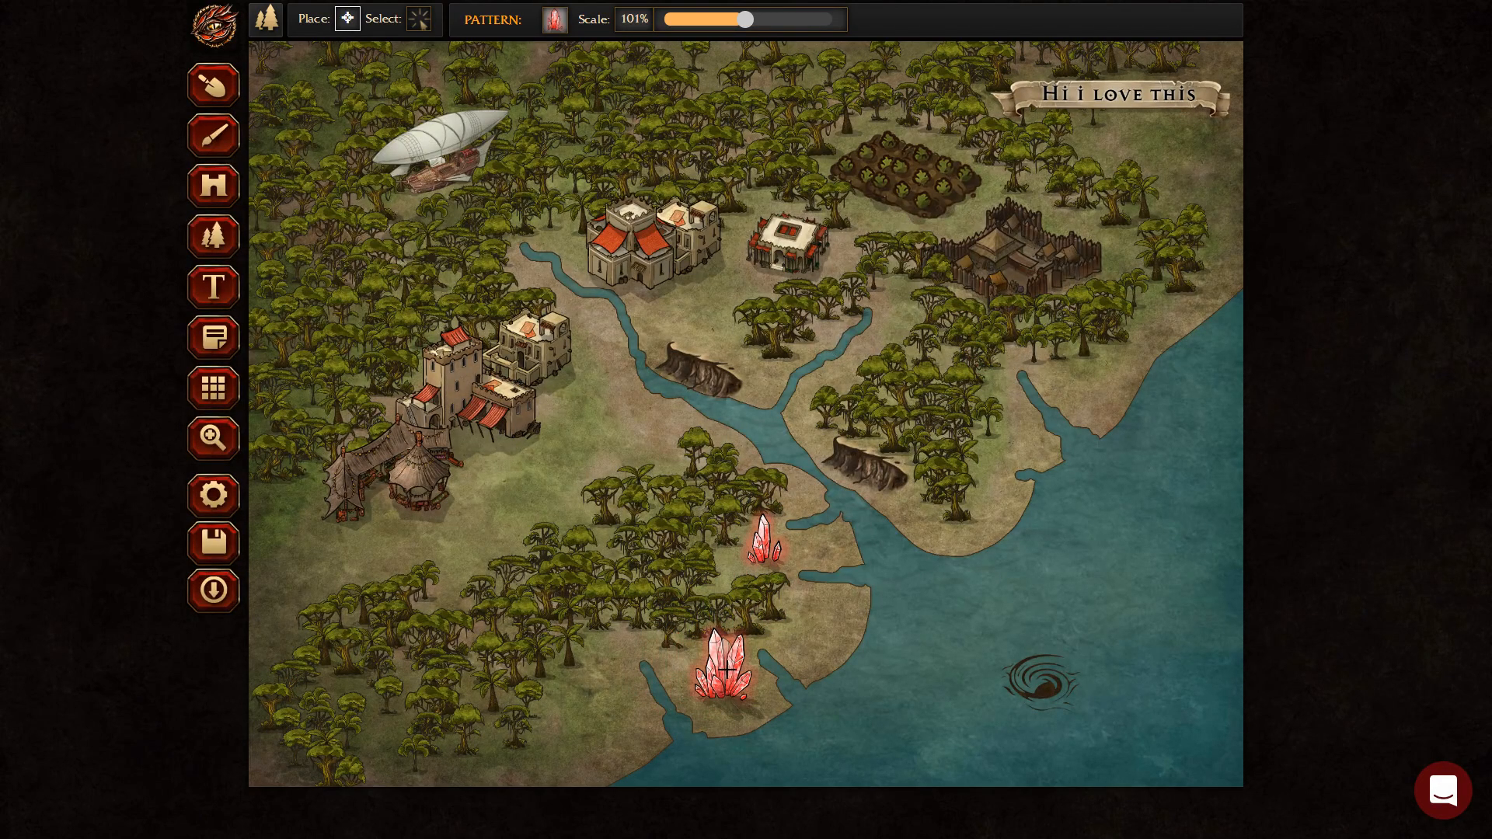
left_click(896, 294)
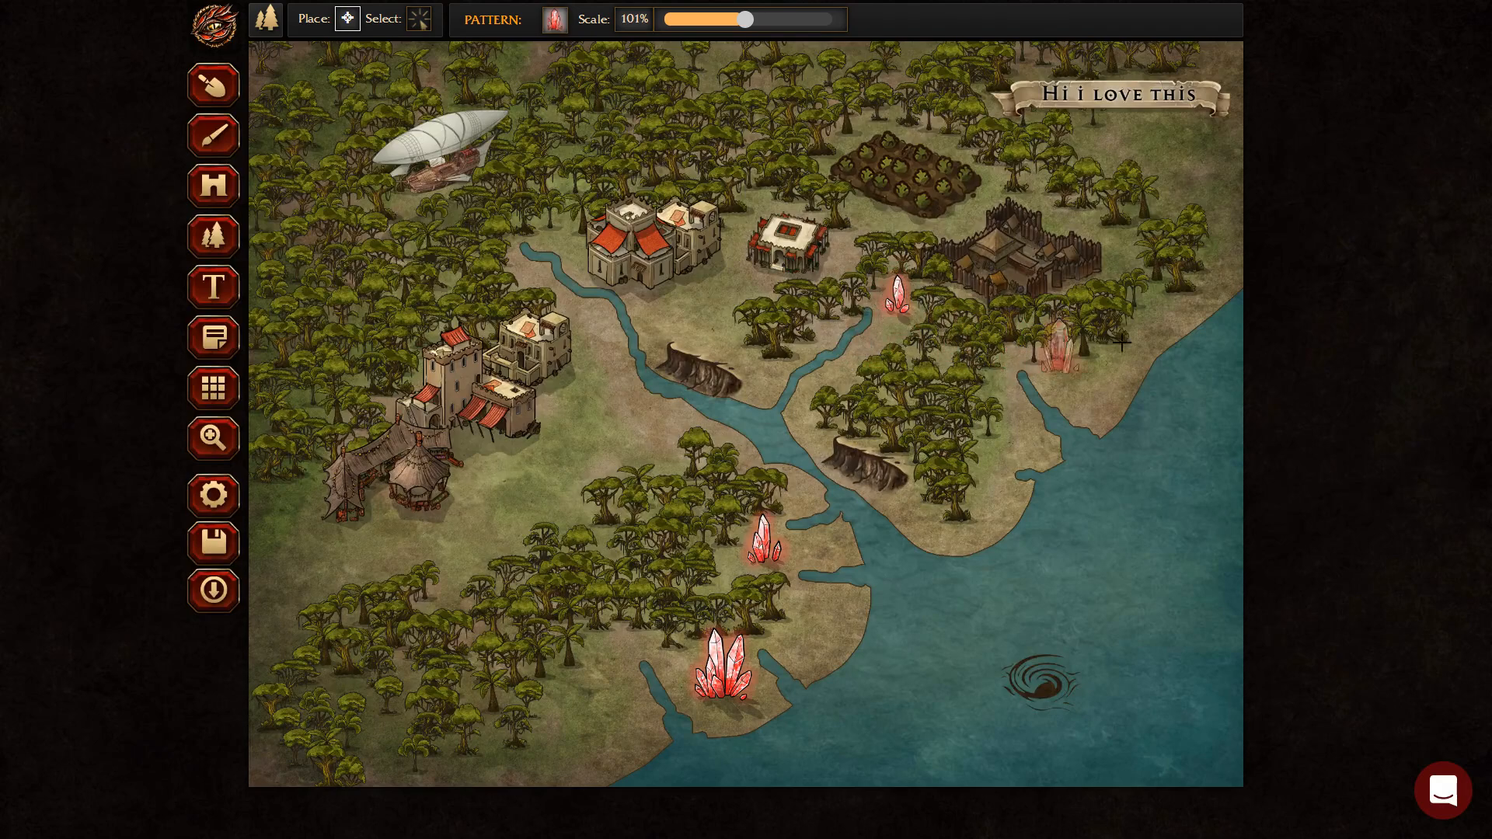
left_click(550, 396)
left_click(303, 587)
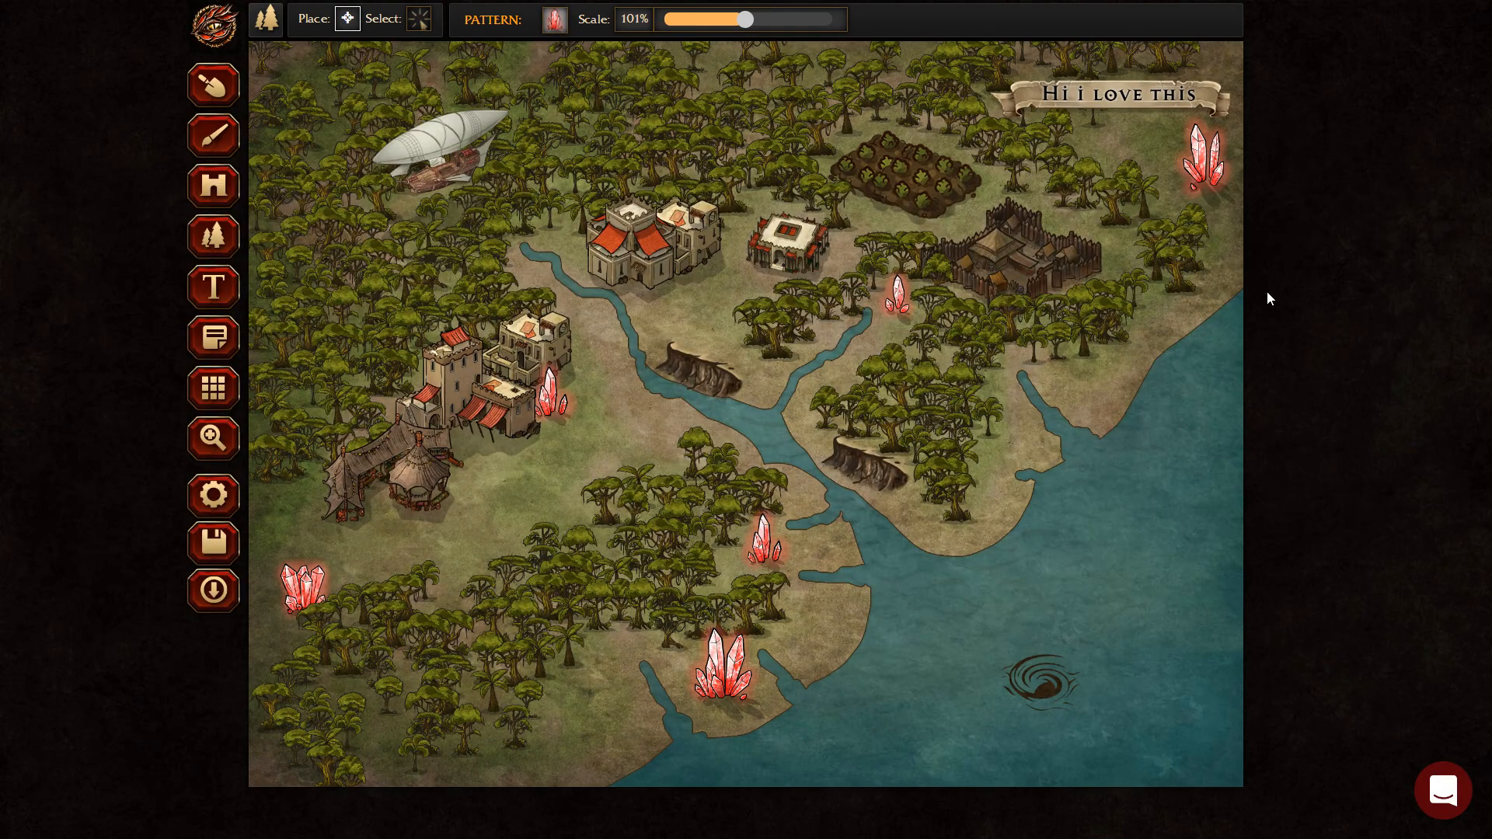
Leave the current map for the maps overview and create a new Standard (SD/1x) map.
left_click(218, 25)
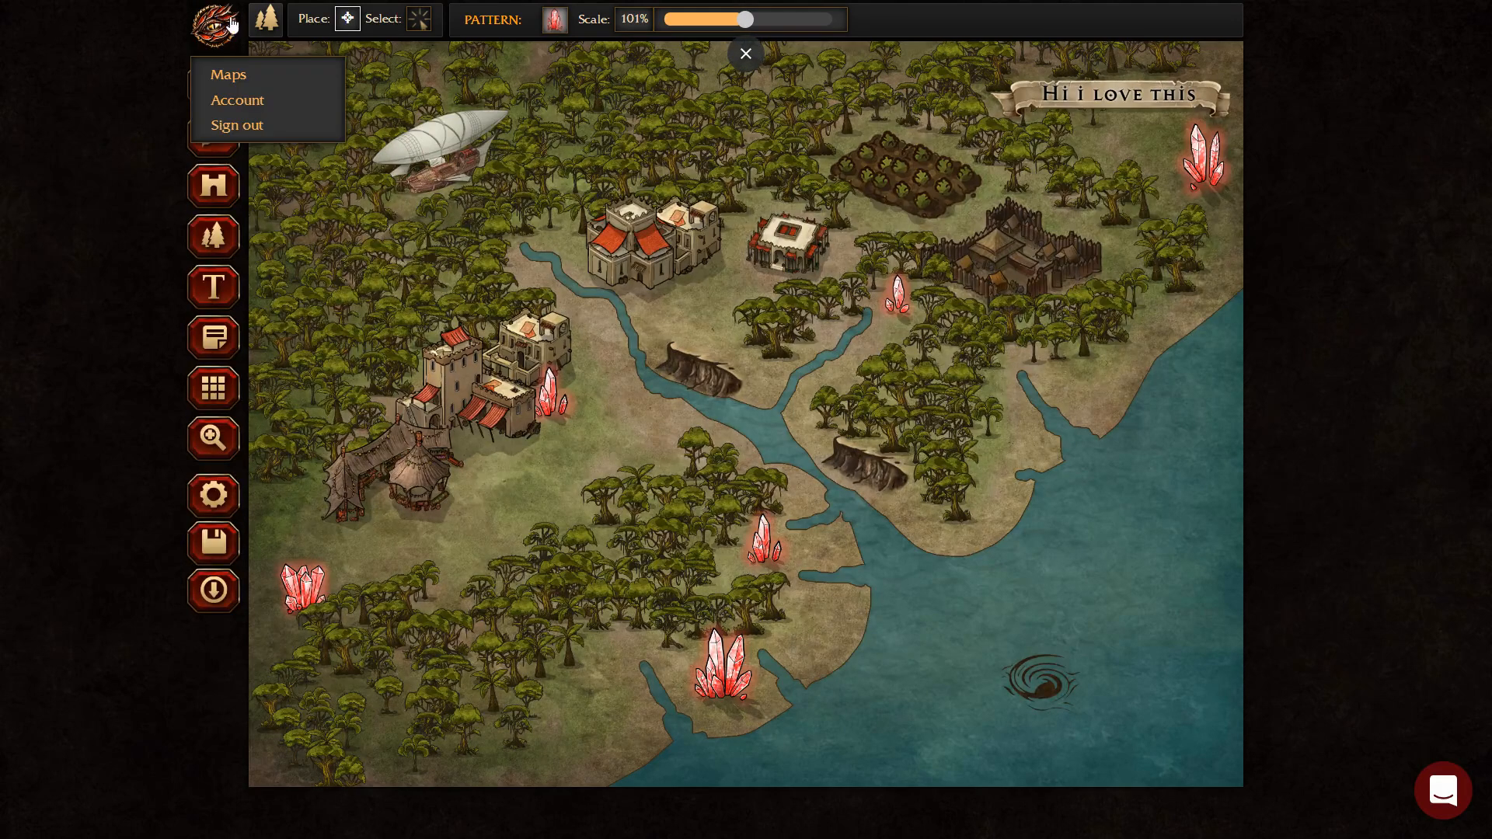
left_click(259, 82)
left_click(822, 90)
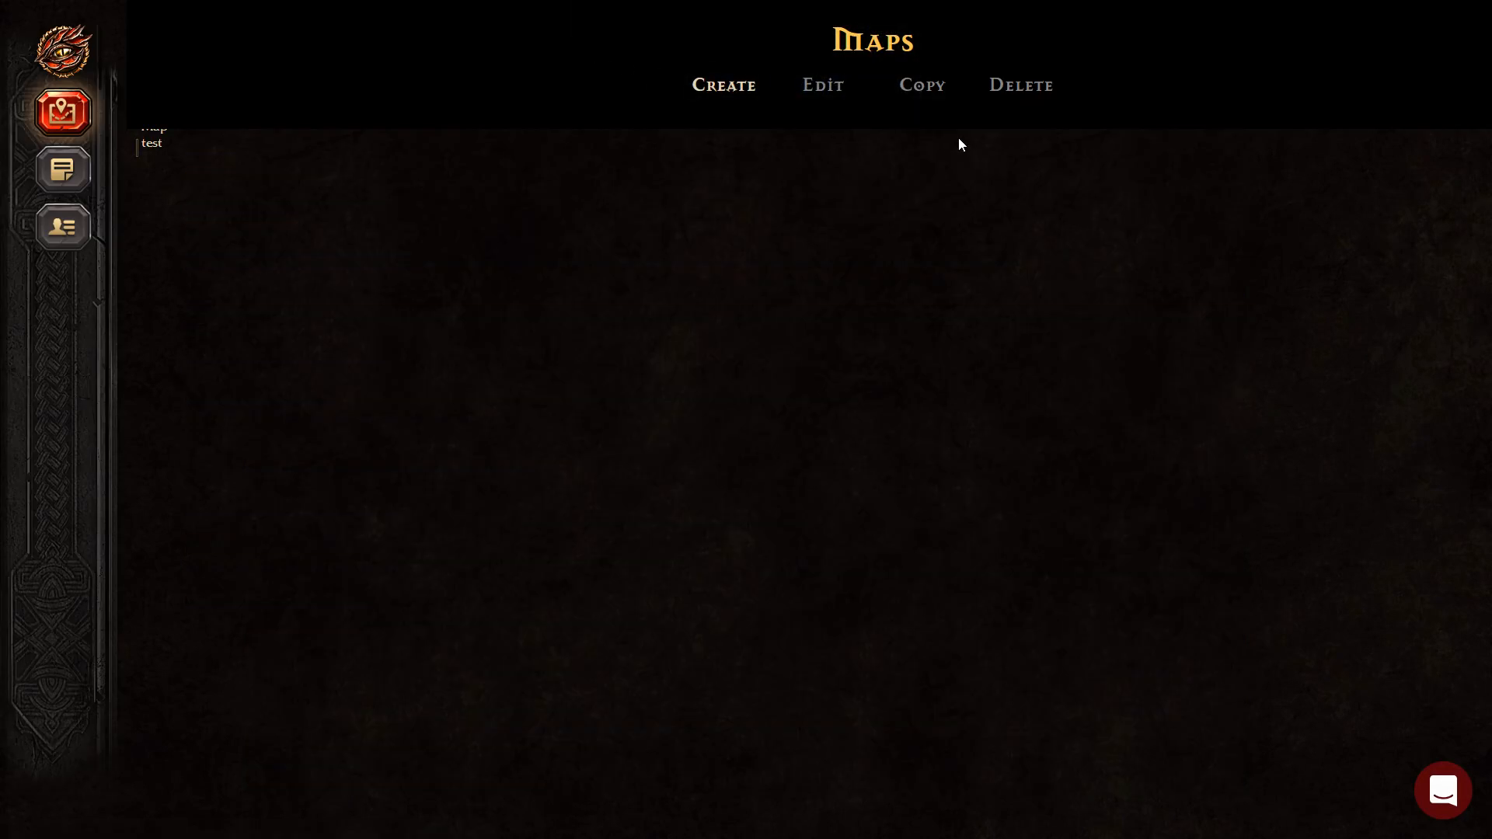
left_click(747, 92)
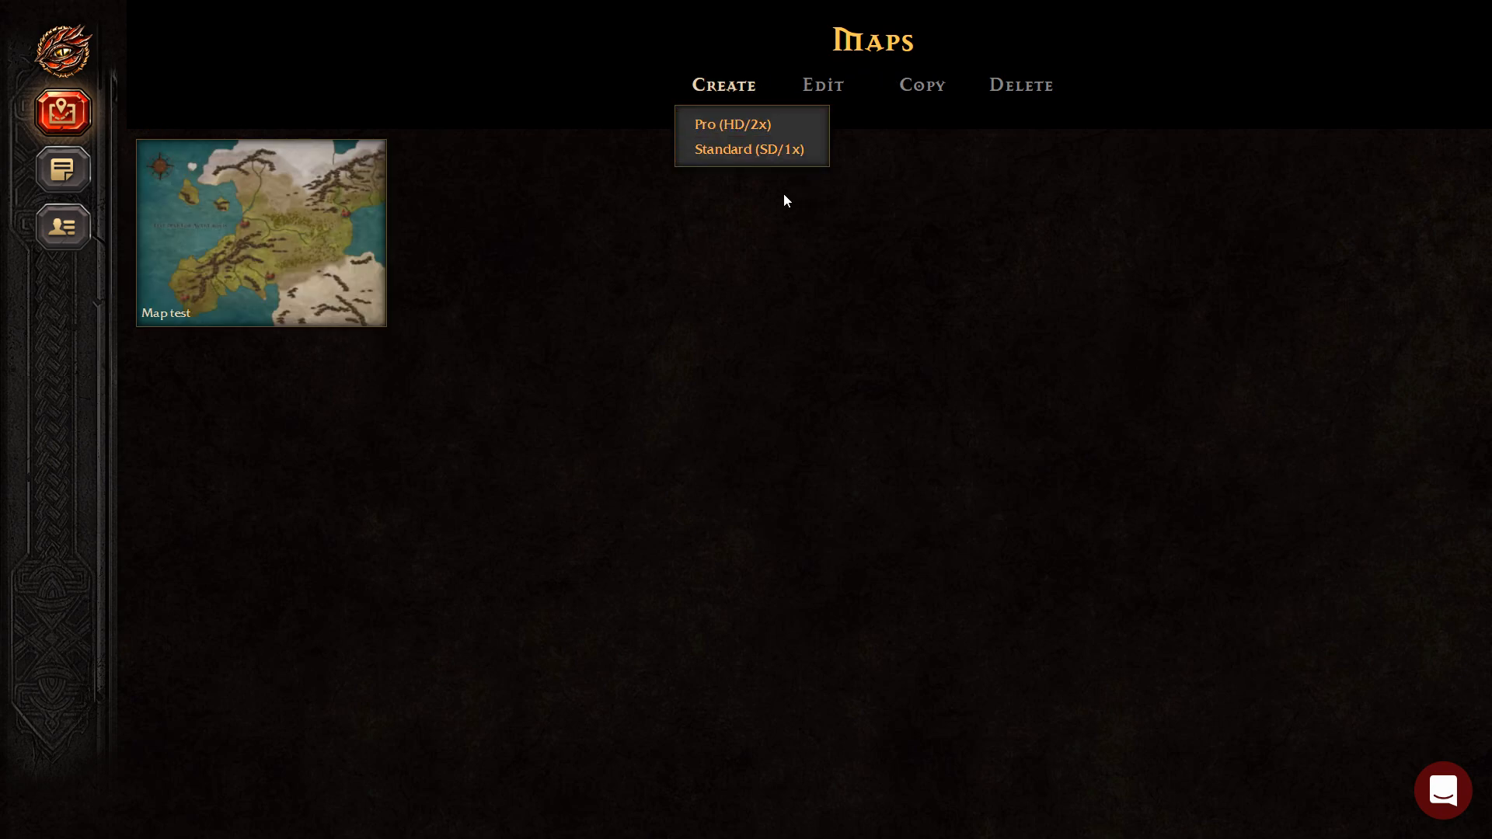
left_click(763, 147)
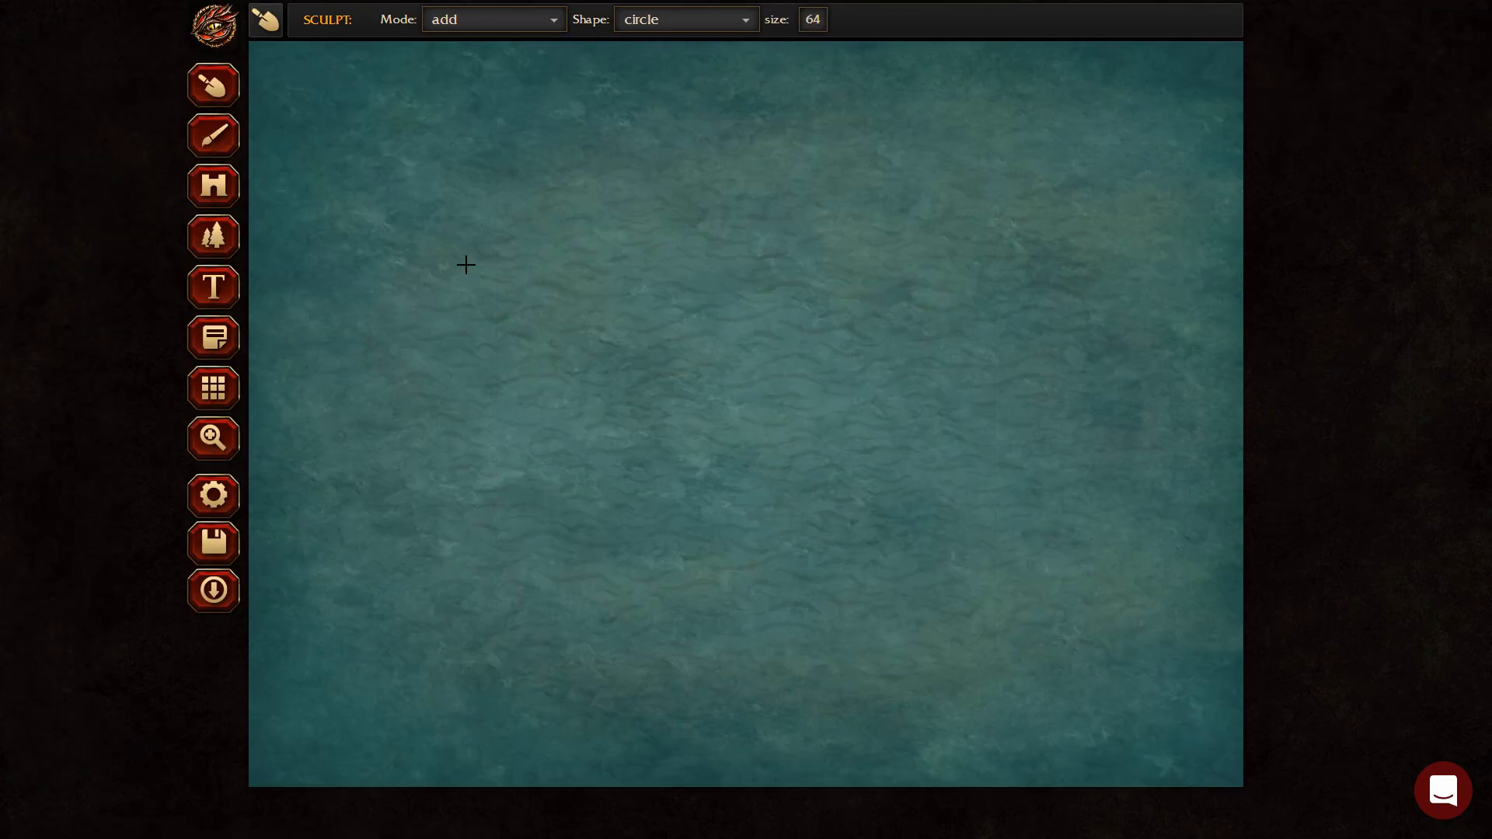
Set the texture brush size to 99.
left_click(235, 121)
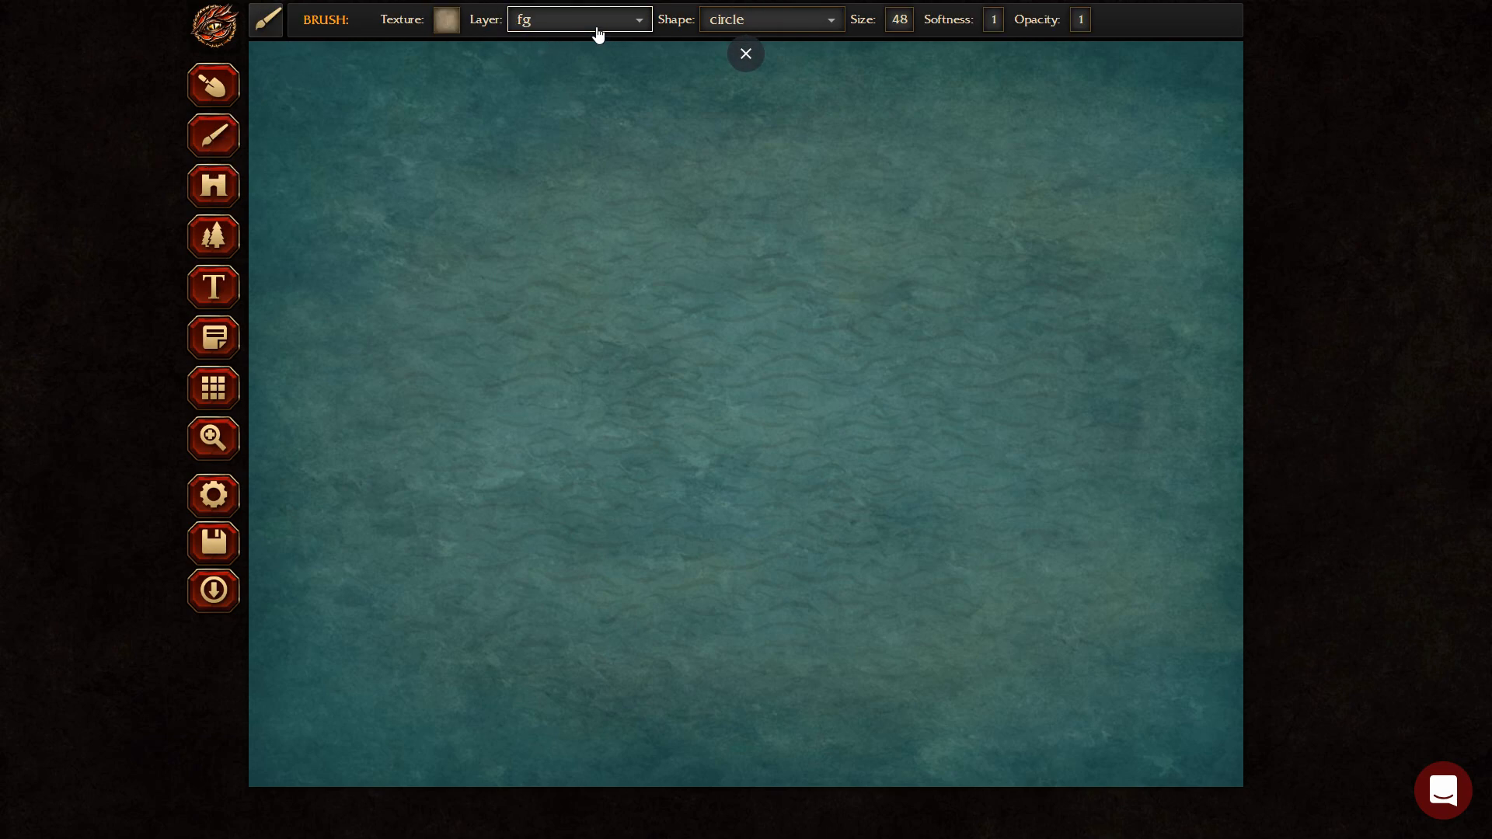
left_click(907, 25)
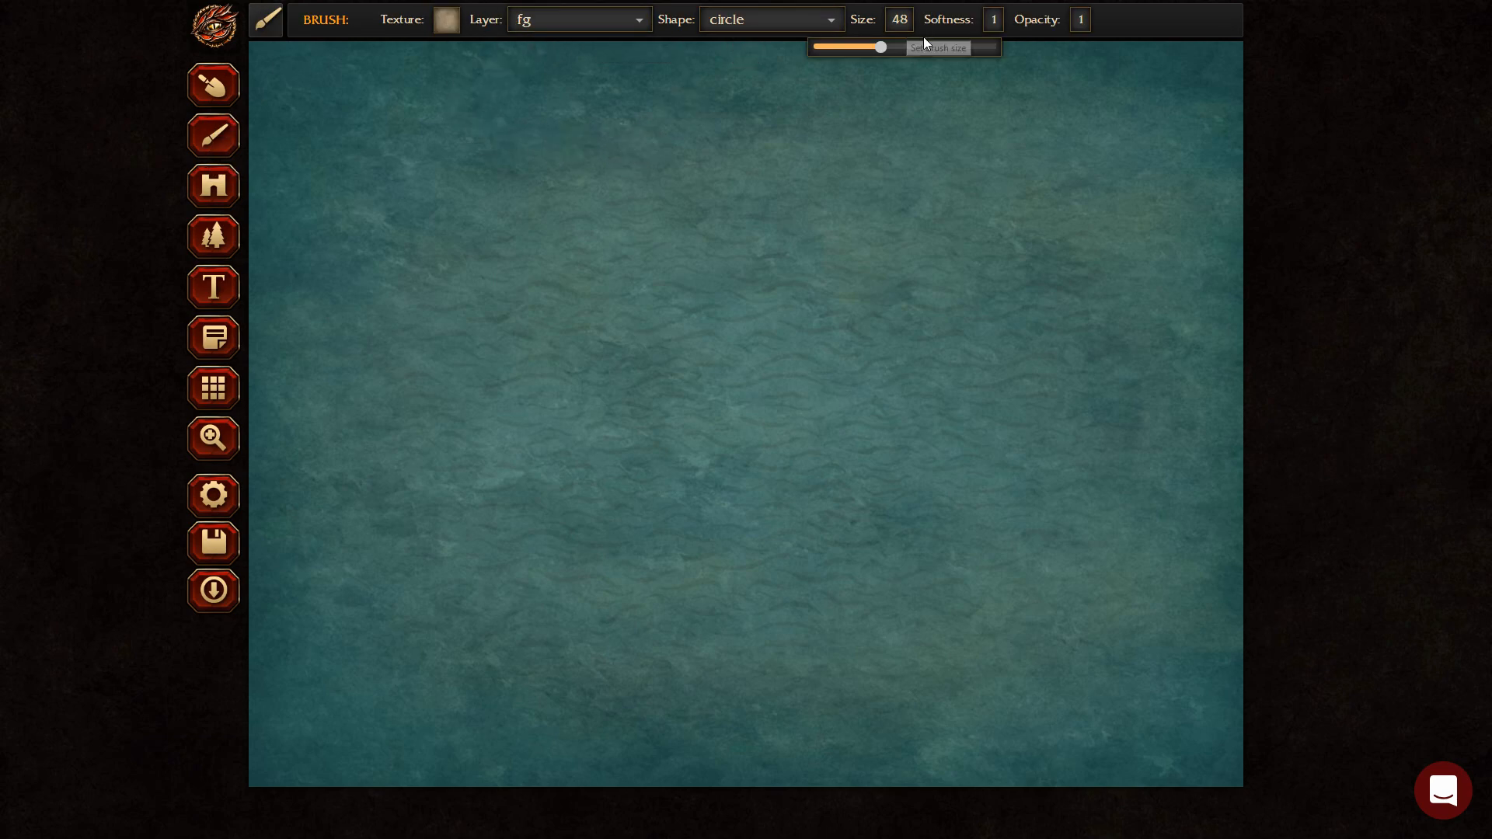
left_click_drag(881, 47, 1286, 81)
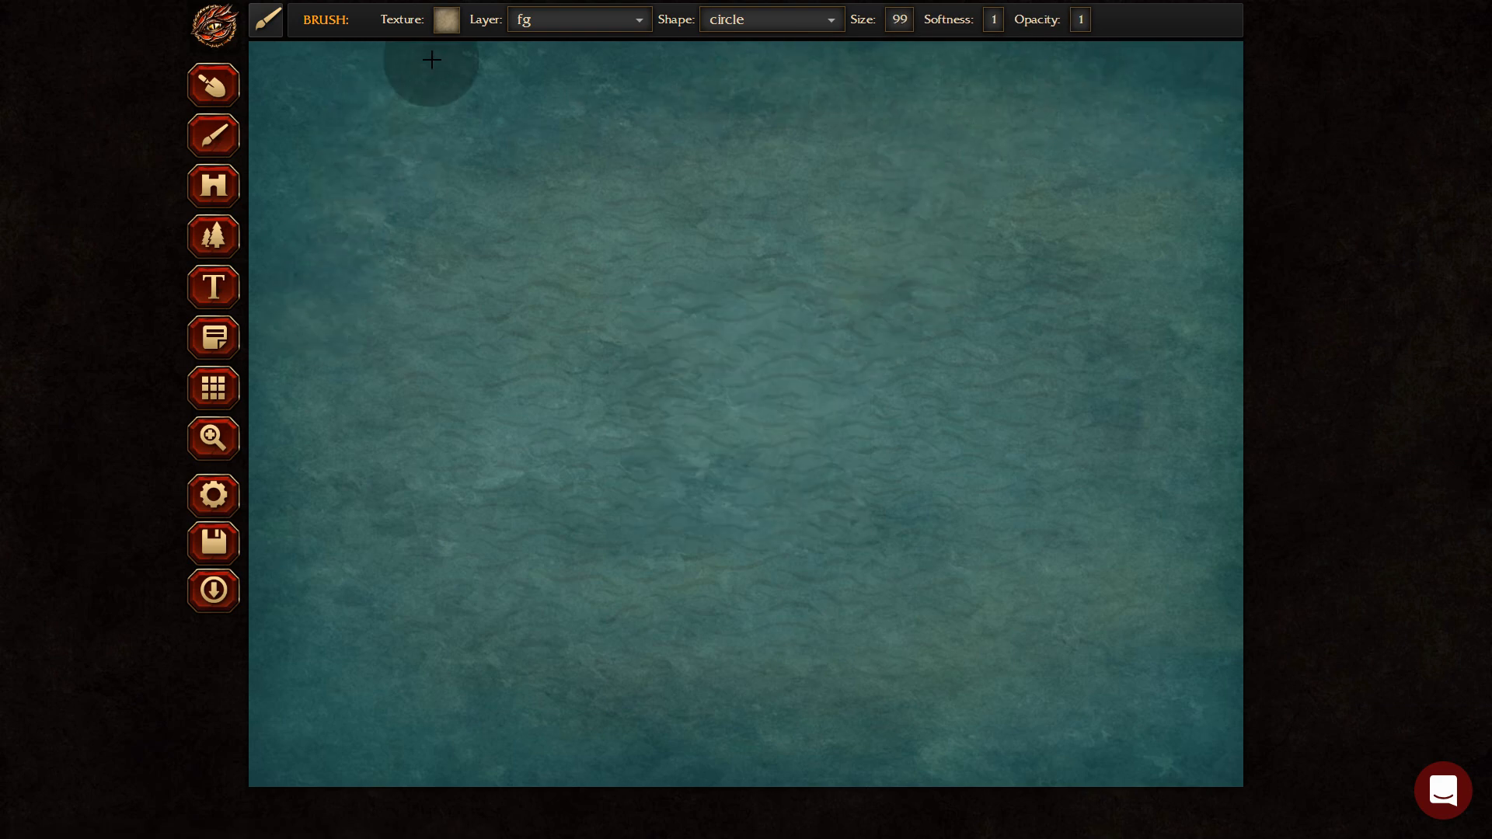
Sculpt a large landmass over the western and central map in add mode with a size 107 circle brush.
left_click(213, 84)
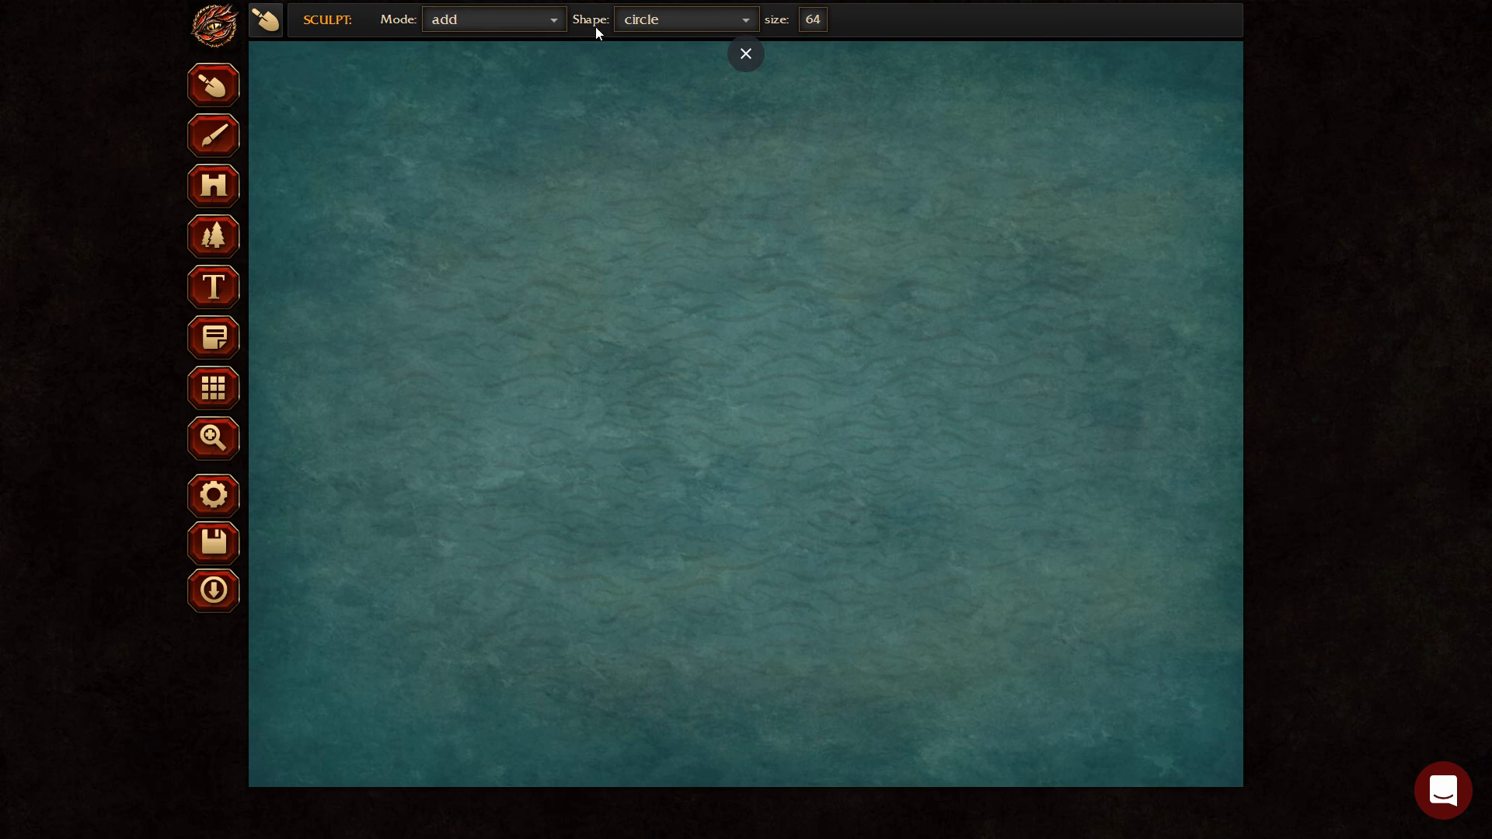
mouse_move(815, 53)
left_mouse_down()
mouse_move(875, 50)
mouse_move(231, 123)
mouse_move(705, 174)
mouse_move(616, 52)
mouse_move(336, 148)
mouse_move(208, 768)
mouse_move(352, 708)
mouse_move(536, 536)
mouse_move(840, 124)
mouse_move(619, 229)
mouse_move(849, 376)
mouse_move(782, 500)
mouse_move(709, 436)
mouse_move(830, 452)
mouse_move(969, 583)
mouse_move(943, 633)
mouse_move(793, 543)
mouse_move(807, 455)
left_mouse_up()
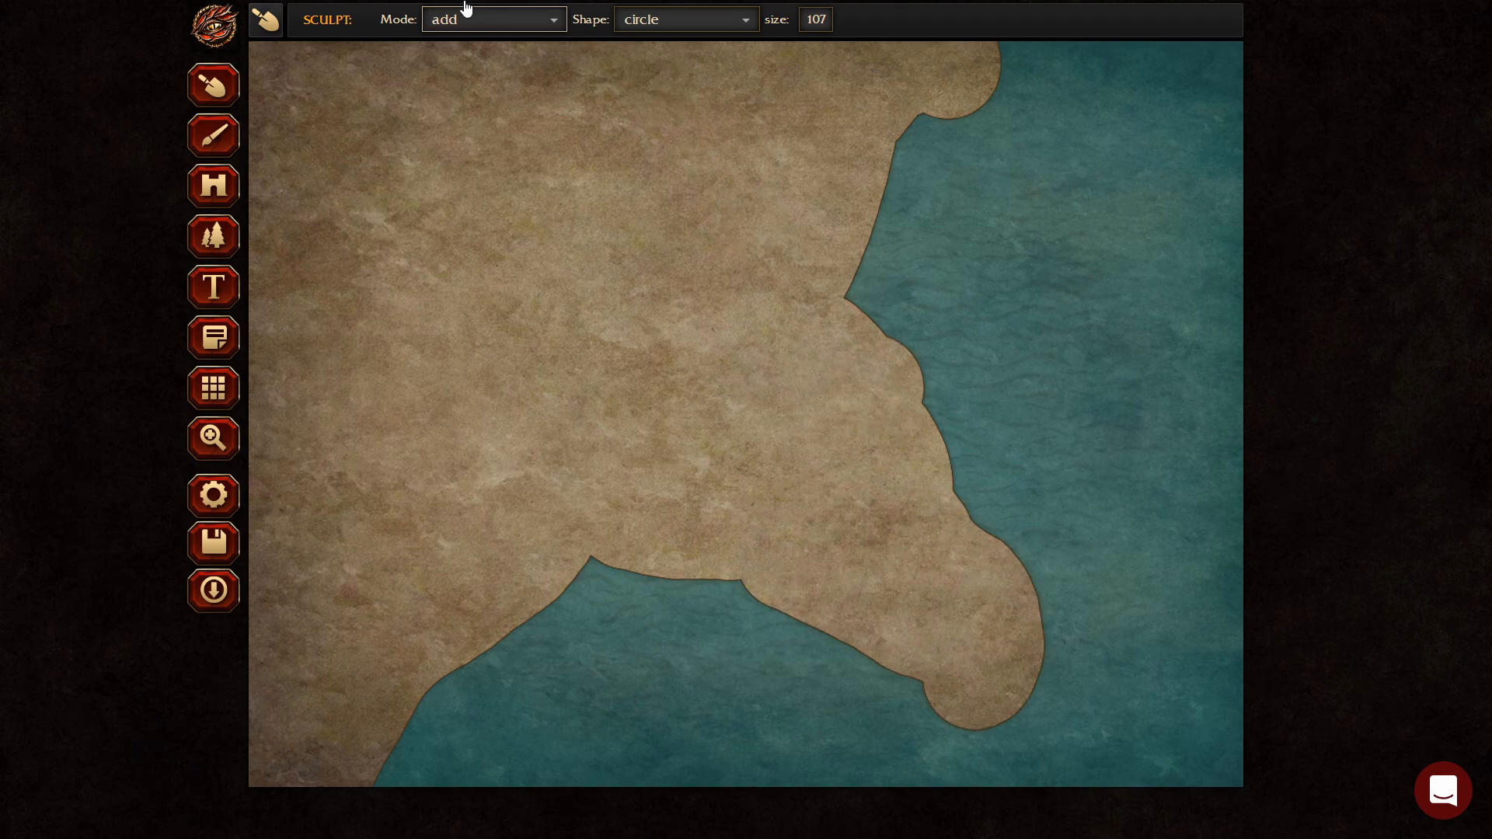
Carve away land along the eastern and southern coasts with the circle sculpt brush in subtract mode.
left_click(690, 30)
left_click(520, 26)
left_click(501, 76)
left_click_drag(878, 47, 818, 48)
left_click(849, 220)
mouse_move(848, 221)
left_mouse_down()
mouse_move(882, 306)
mouse_move(941, 384)
left_mouse_up()
mouse_move(567, 650)
left_mouse_down()
mouse_move(588, 601)
mouse_move(466, 687)
mouse_move(400, 770)
mouse_move(549, 651)
mouse_move(714, 583)
mouse_move(755, 596)
mouse_move(843, 670)
left_mouse_up()
Cut back the middle of the eastern coastline with a size 41 circle brush in subtract mode.
left_click(813, 20)
left_click_drag(814, 47, 781, 47)
mouse_move(901, 354)
left_mouse_down()
mouse_move(917, 458)
mouse_move(959, 488)
left_mouse_up()
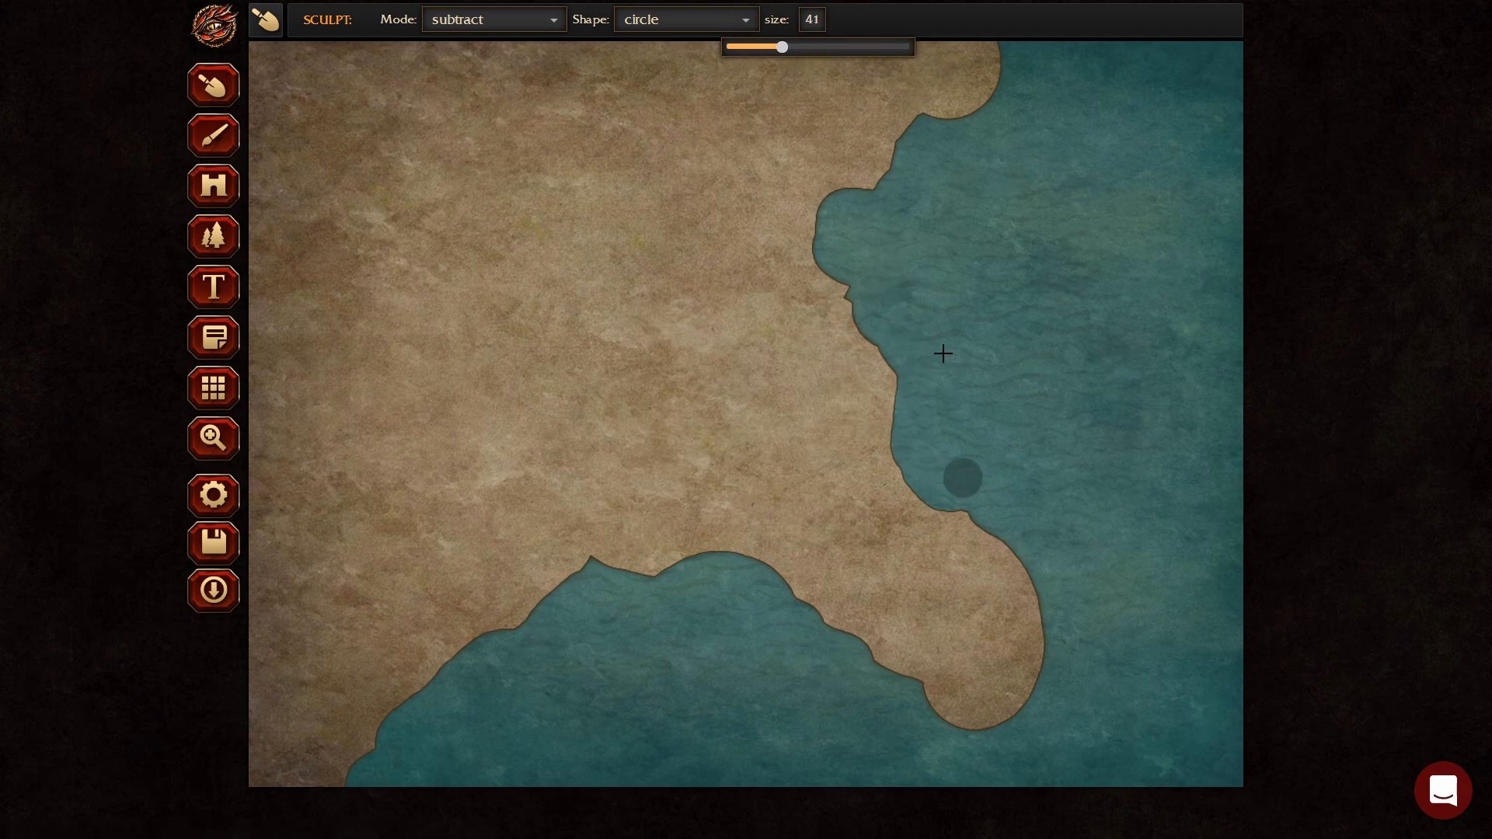
Carve inlets and rougher edges into the southeastern peninsula, northeast coast and southern coast with a size 21 subtract brush.
left_click(812, 19)
left_click_drag(782, 47, 753, 47)
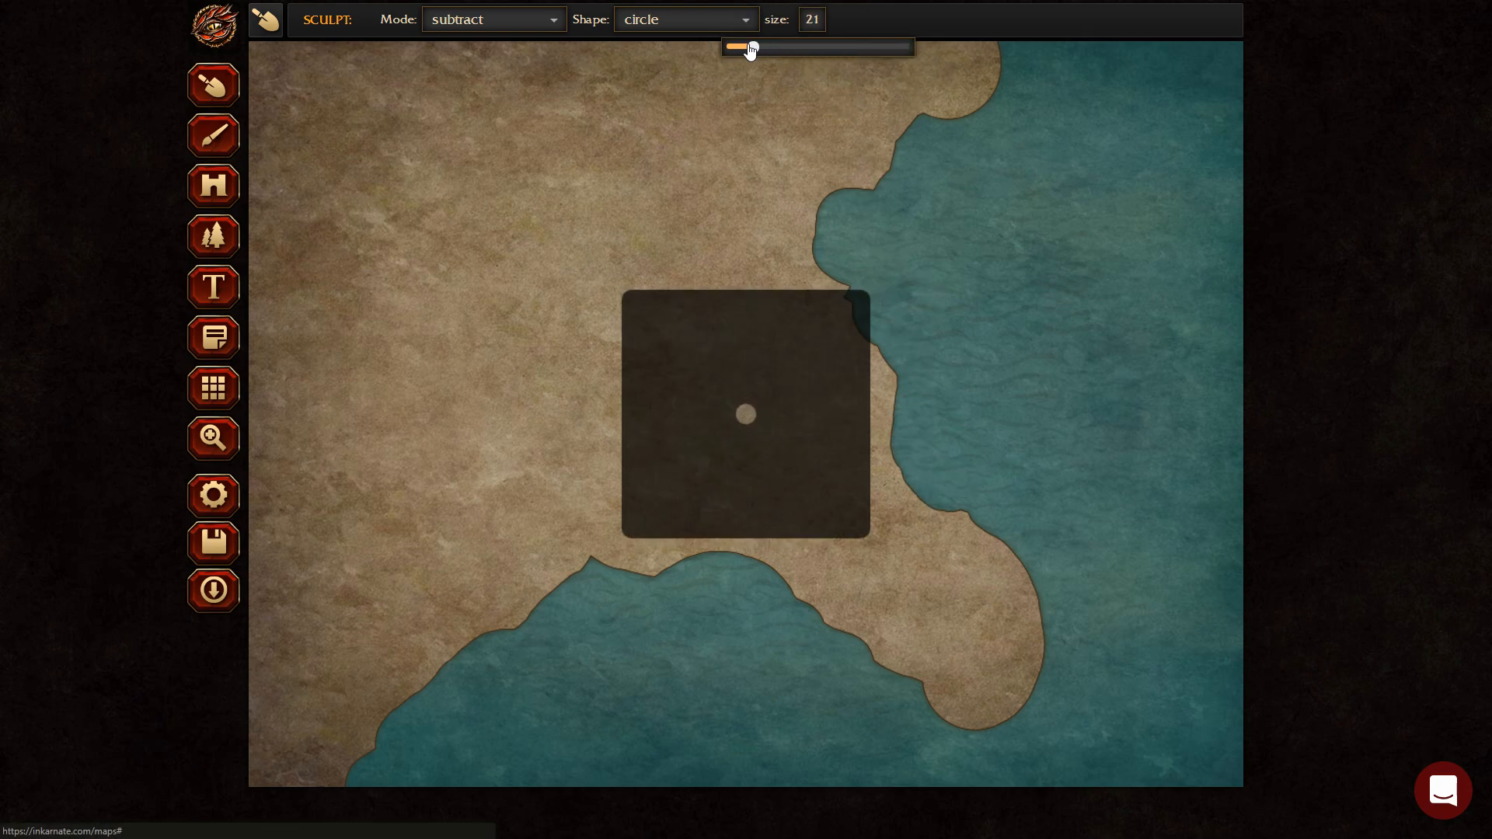
left_click_drag(979, 526, 1044, 596)
left_click_drag(968, 737, 907, 681)
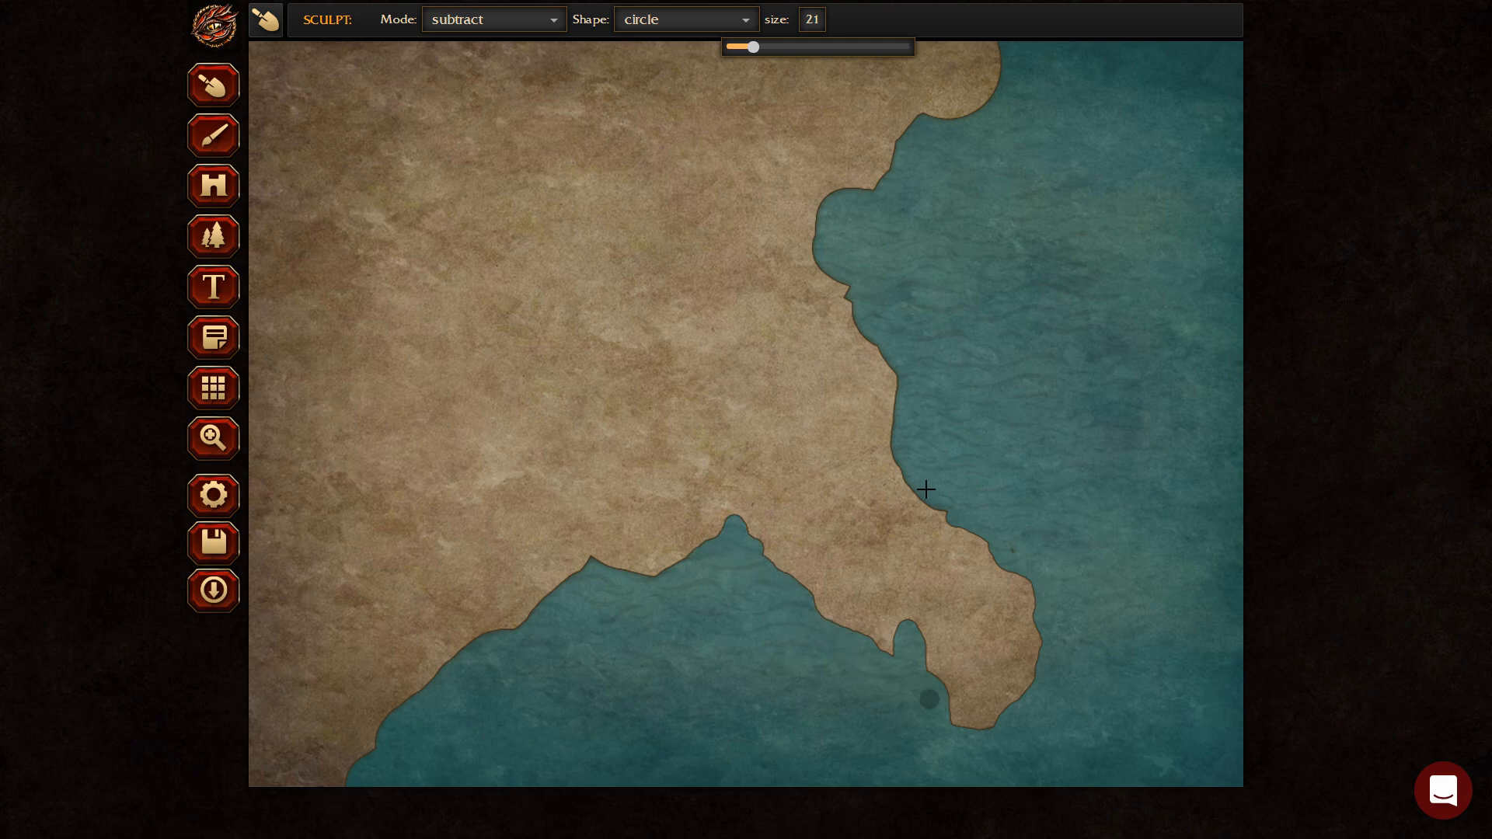
left_click_drag(932, 102, 979, 101)
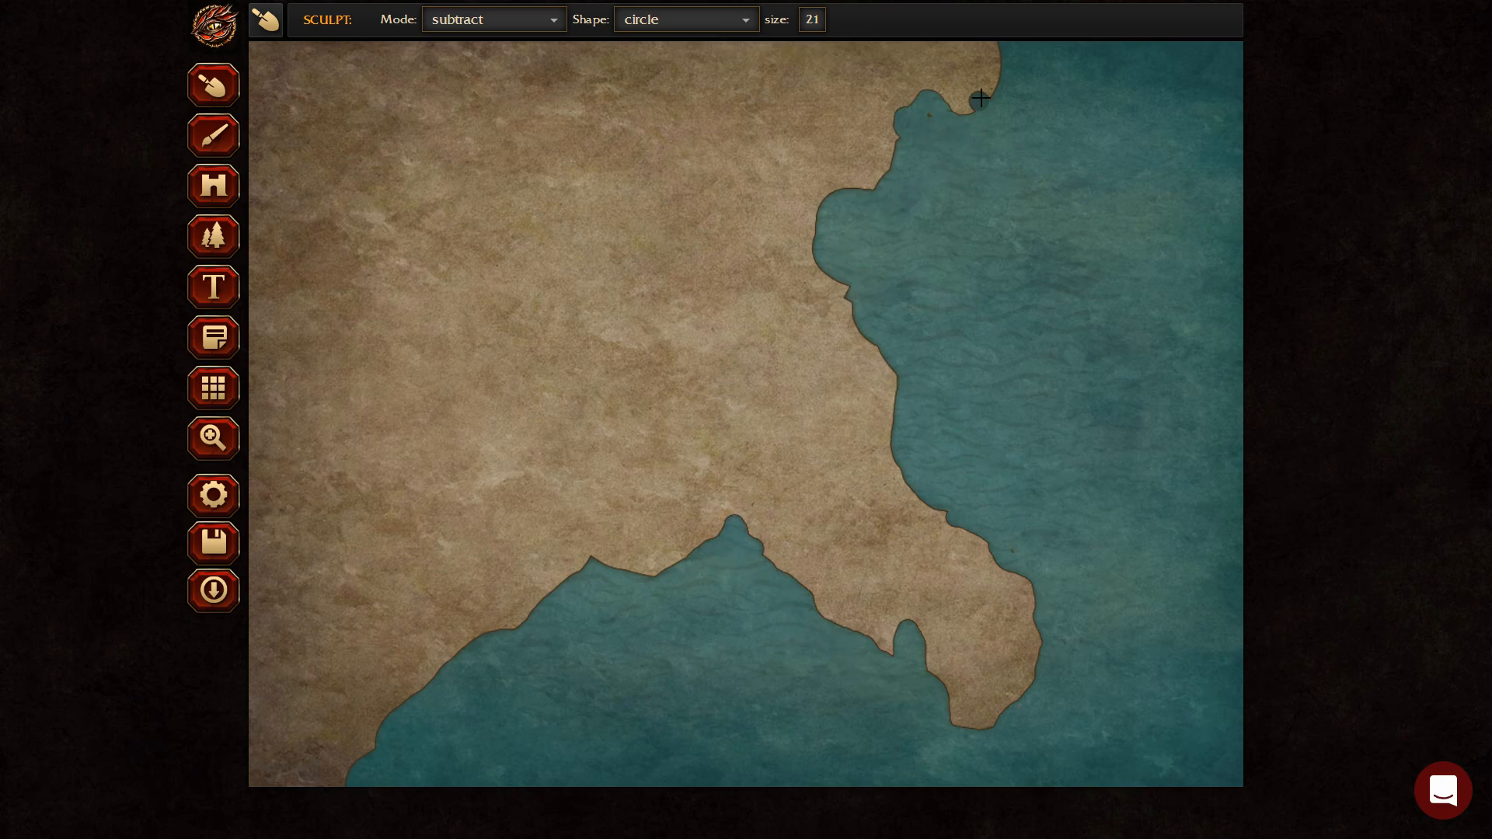
mouse_move(468, 638)
left_mouse_down()
mouse_move(468, 554)
mouse_move(488, 575)
mouse_move(495, 643)
left_mouse_up()
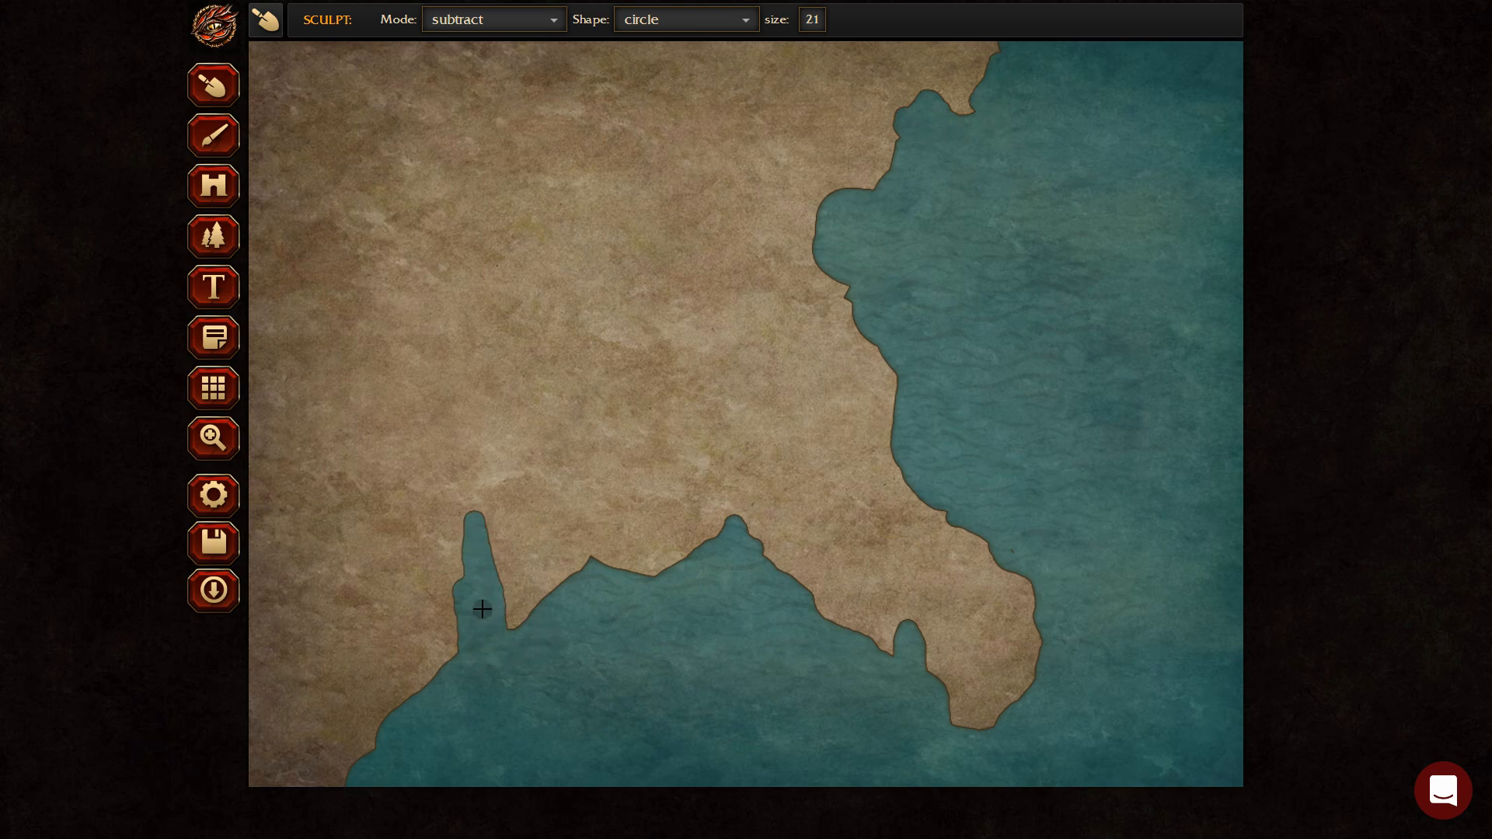
mouse_move(604, 621)
left_mouse_down()
mouse_move(603, 557)
mouse_move(582, 524)
left_mouse_up()
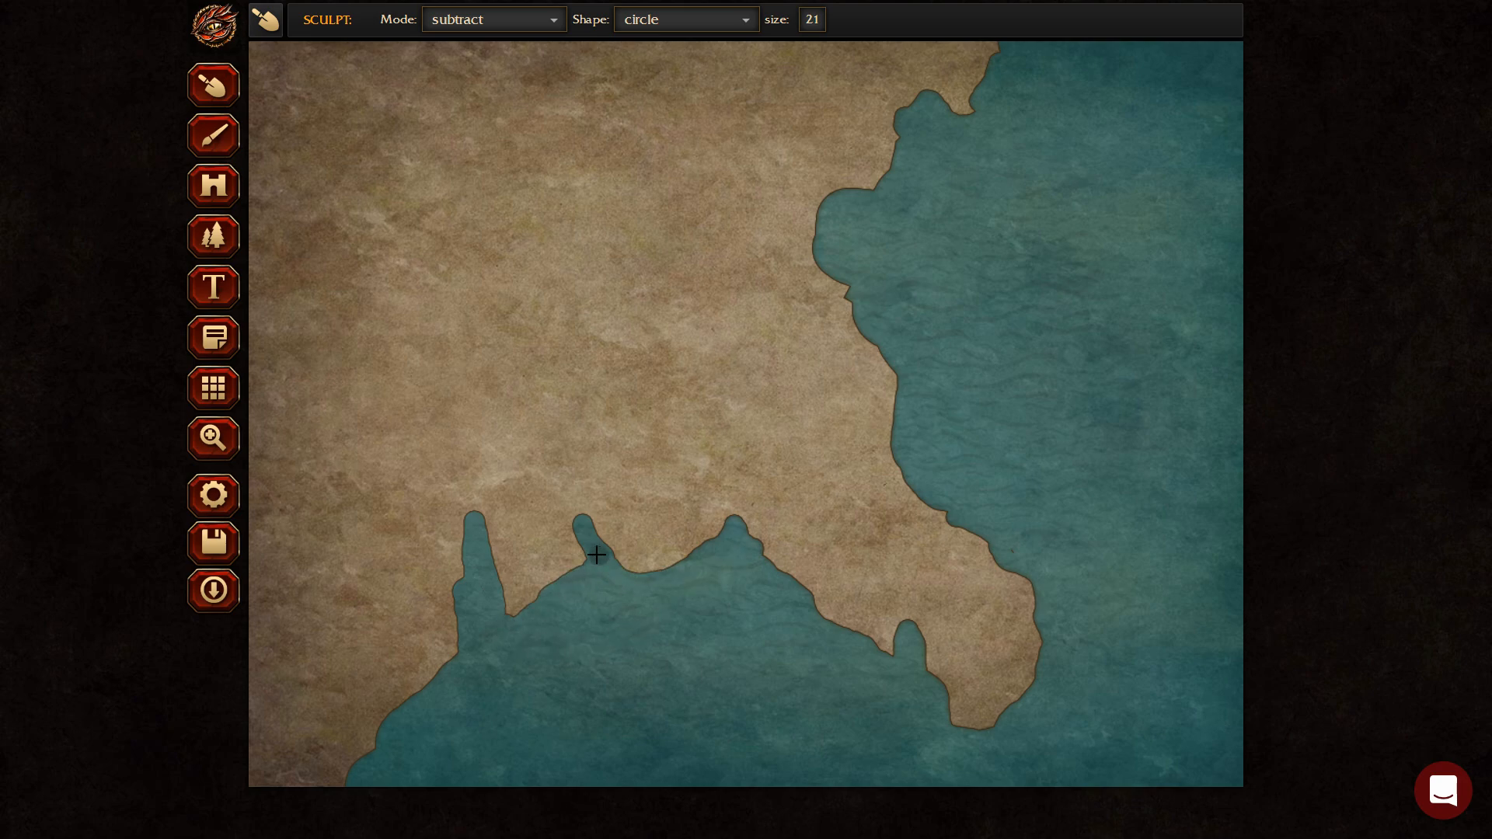
Carve small, narrow inlets into the eastern and southern coasts with a size 12 circle brush in subtract mode.
left_click(734, 29)
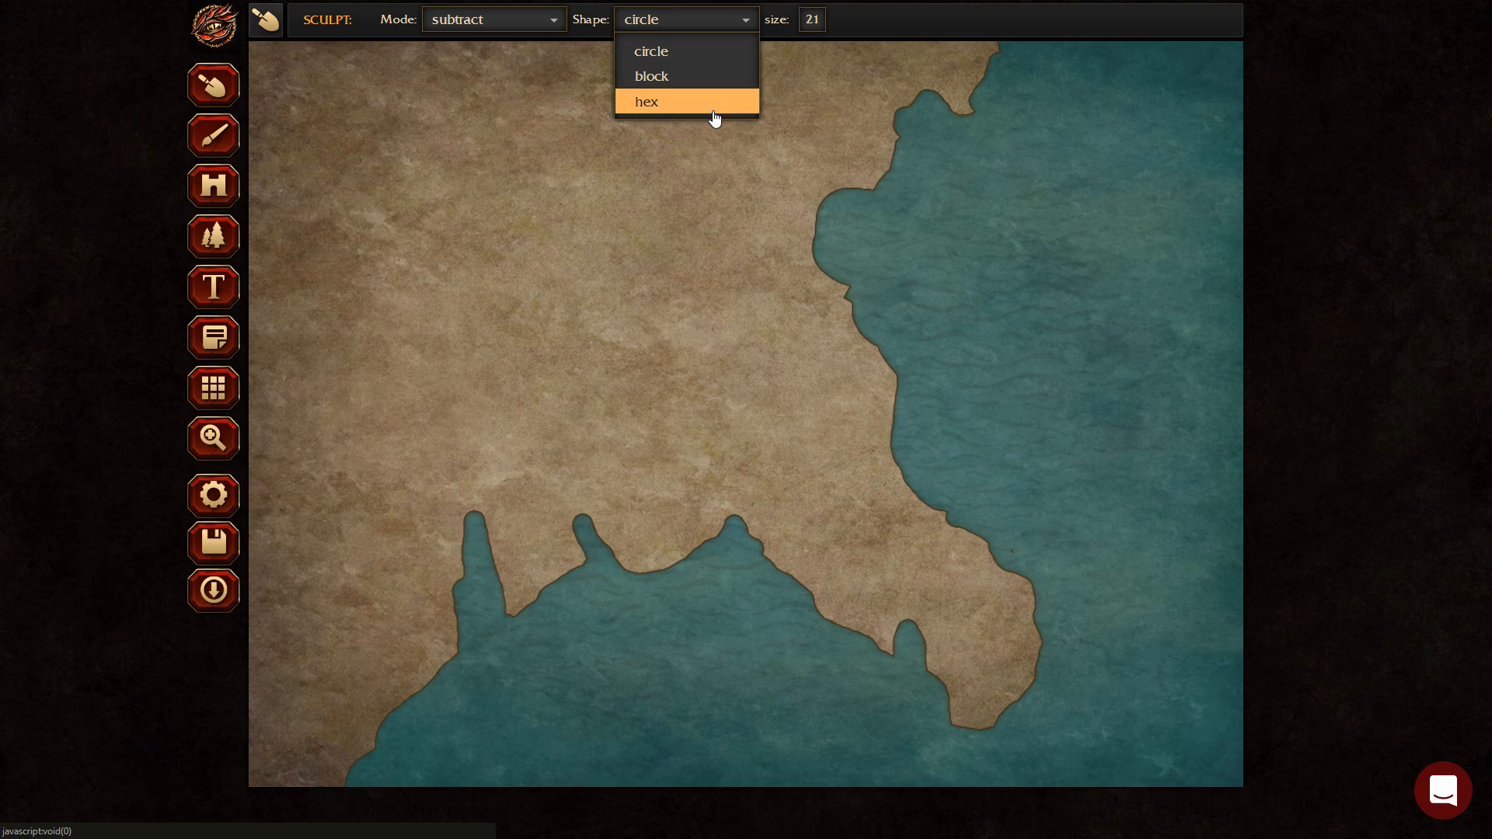
left_click(944, 6)
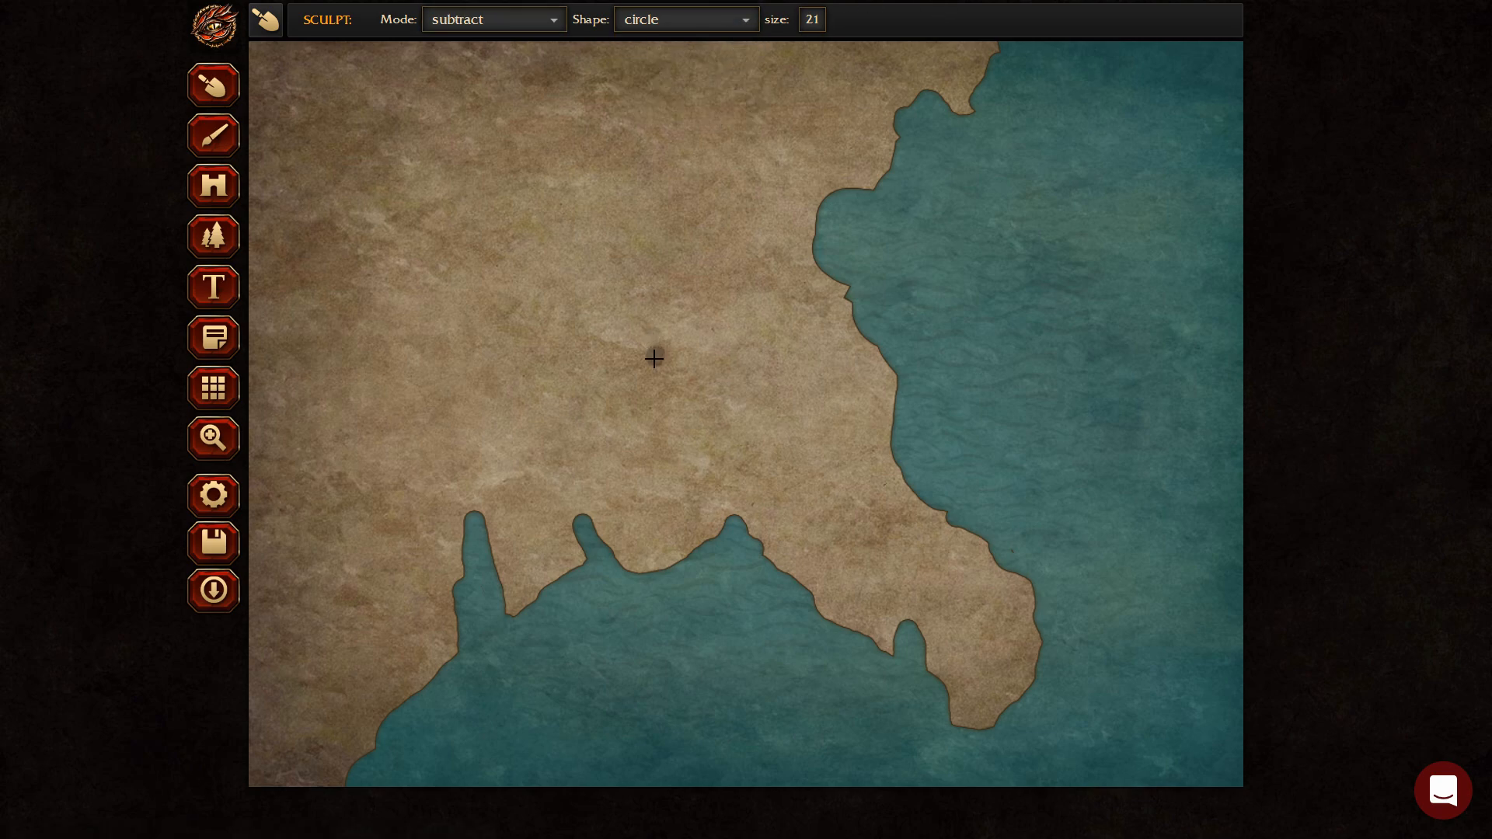
left_click(813, 18)
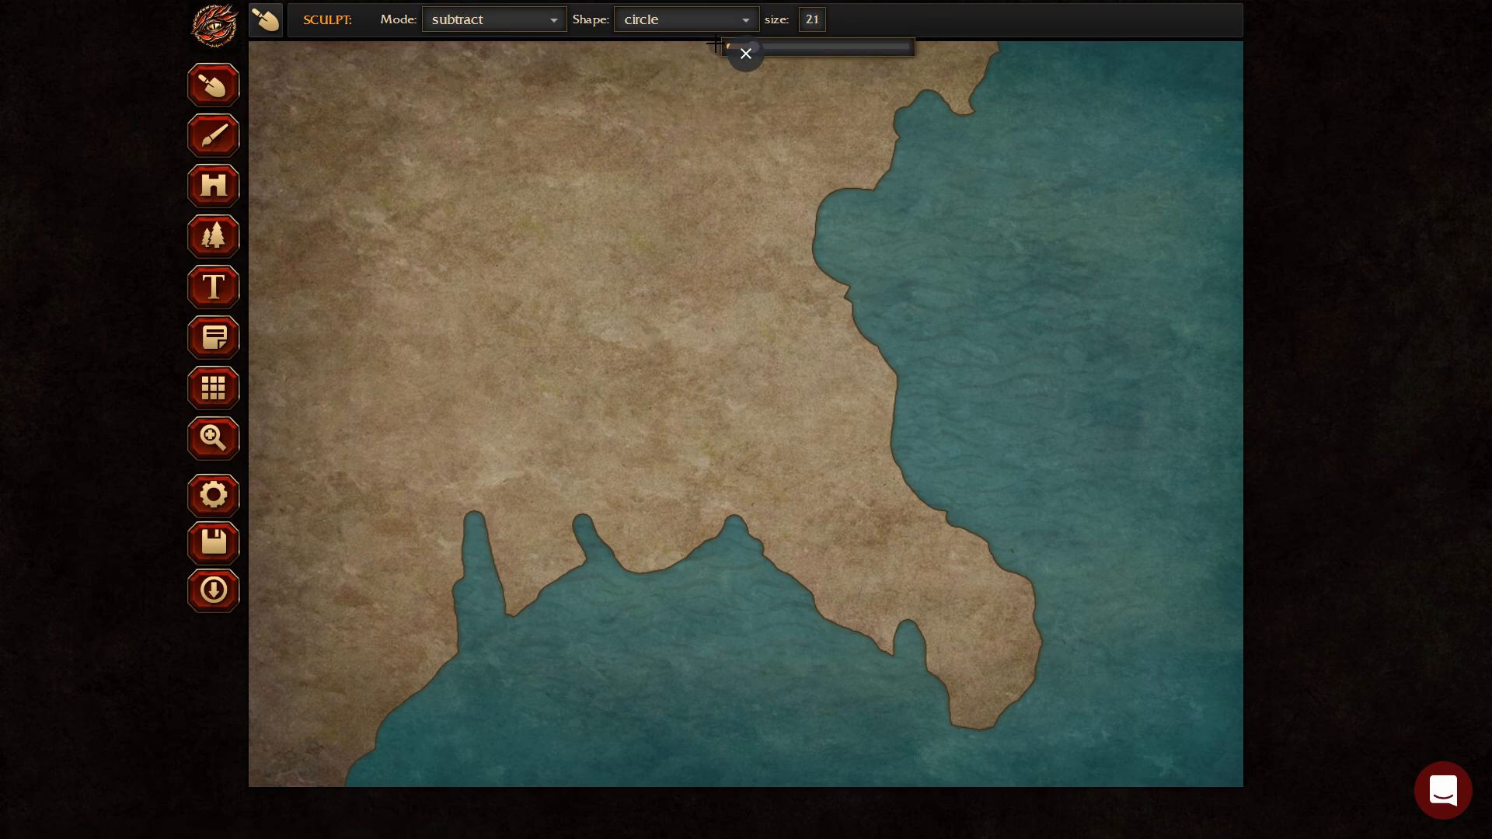
left_click(1361, 255)
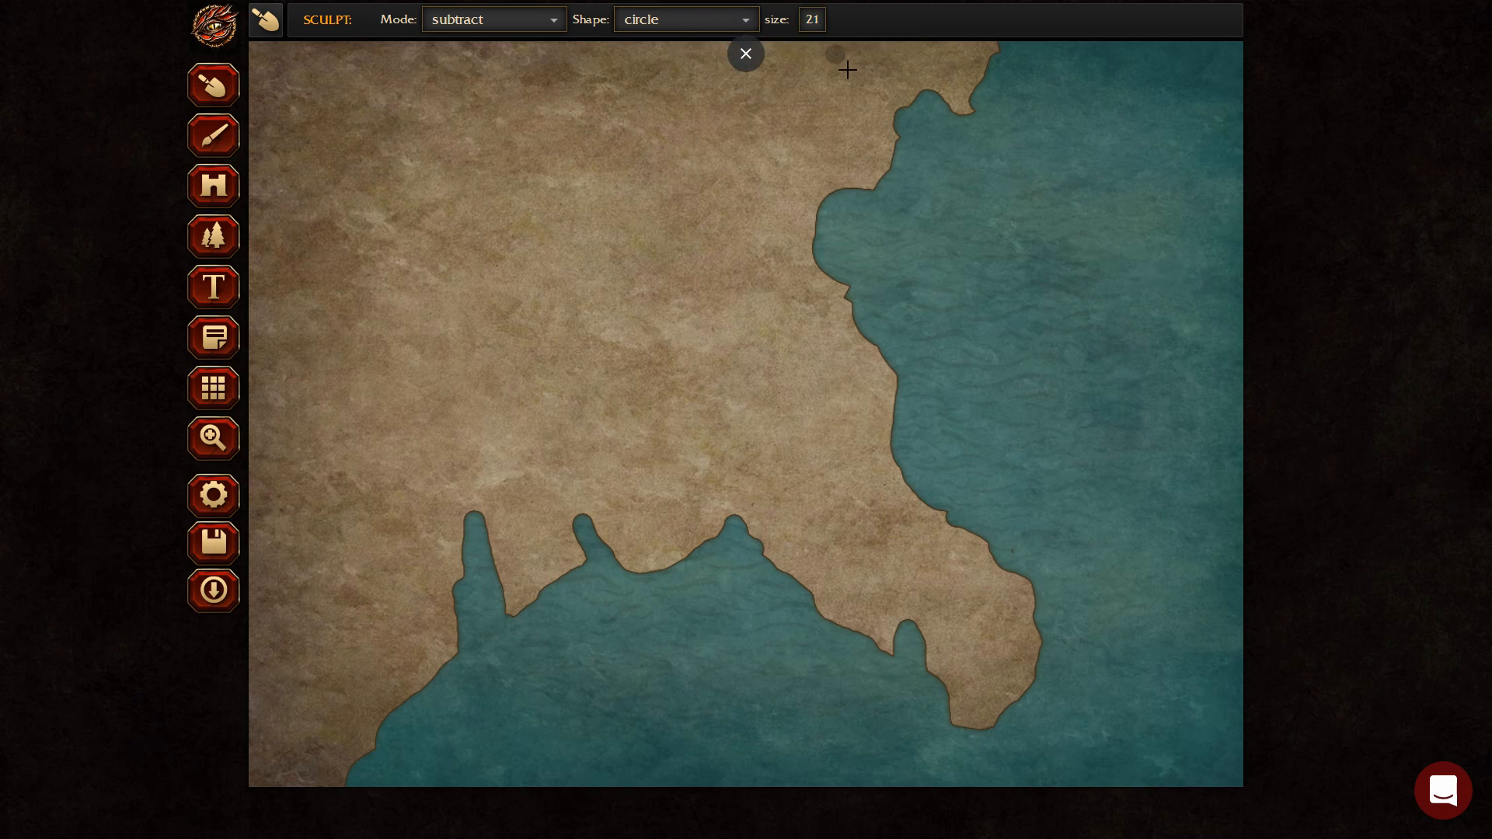
left_click(811, 23)
left_click_drag(753, 46, 740, 47)
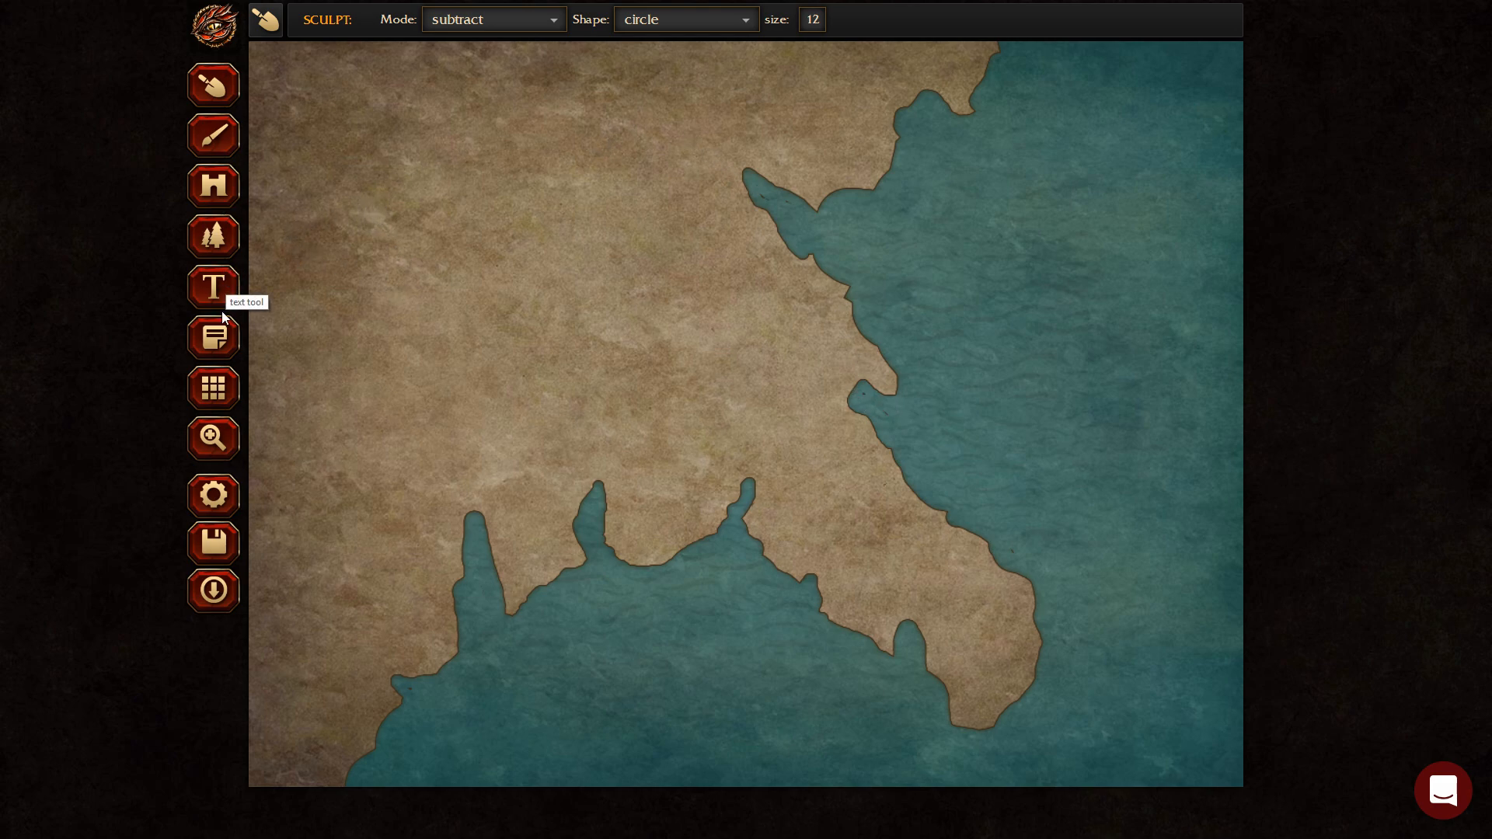
Paint the Land-3 texture along the southern coast and into the southeastern peninsula with a size 99 brush.
left_click(224, 154)
left_click(435, 18)
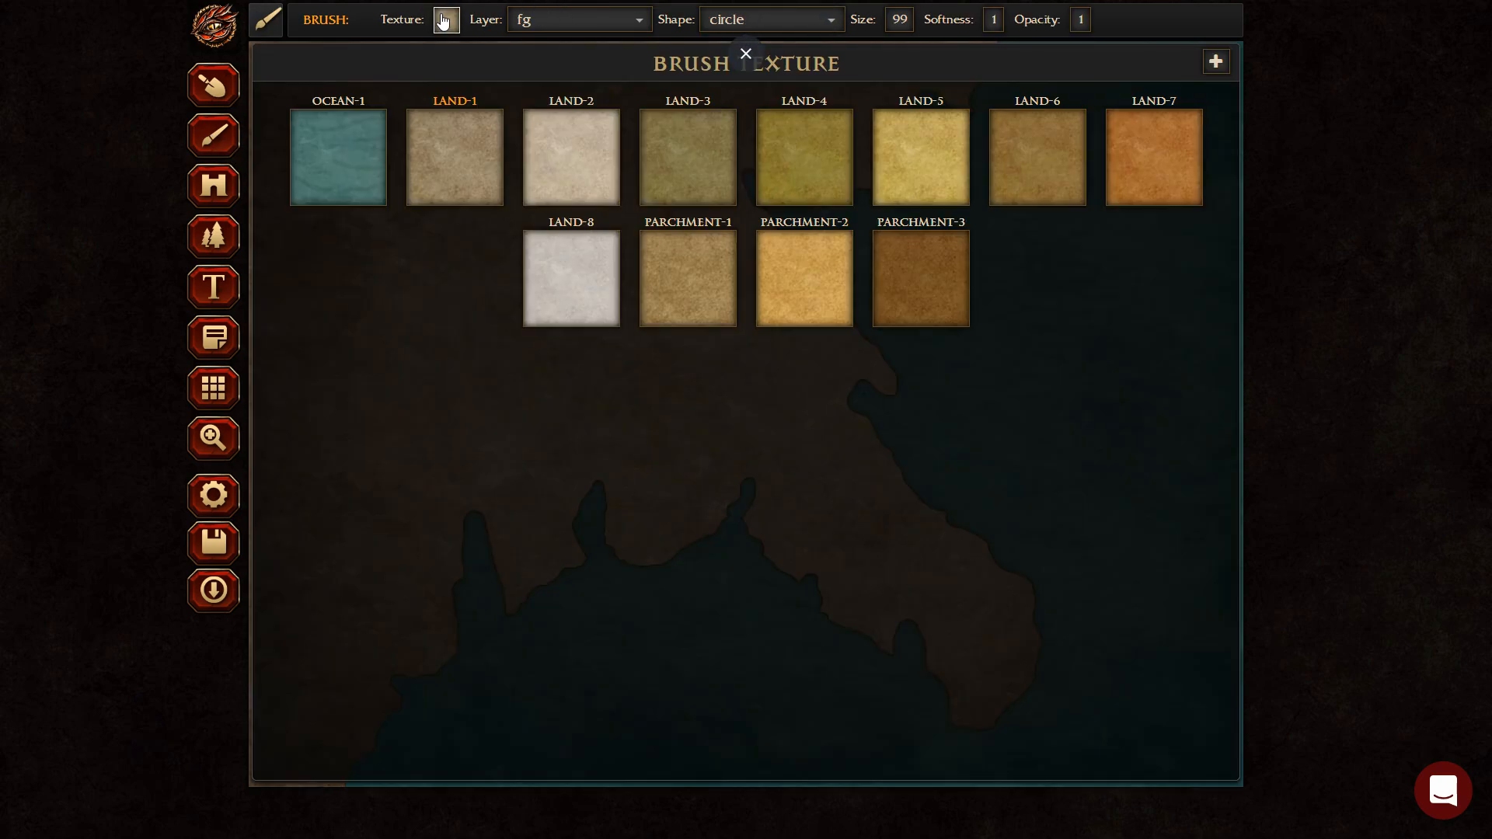
left_click(673, 143)
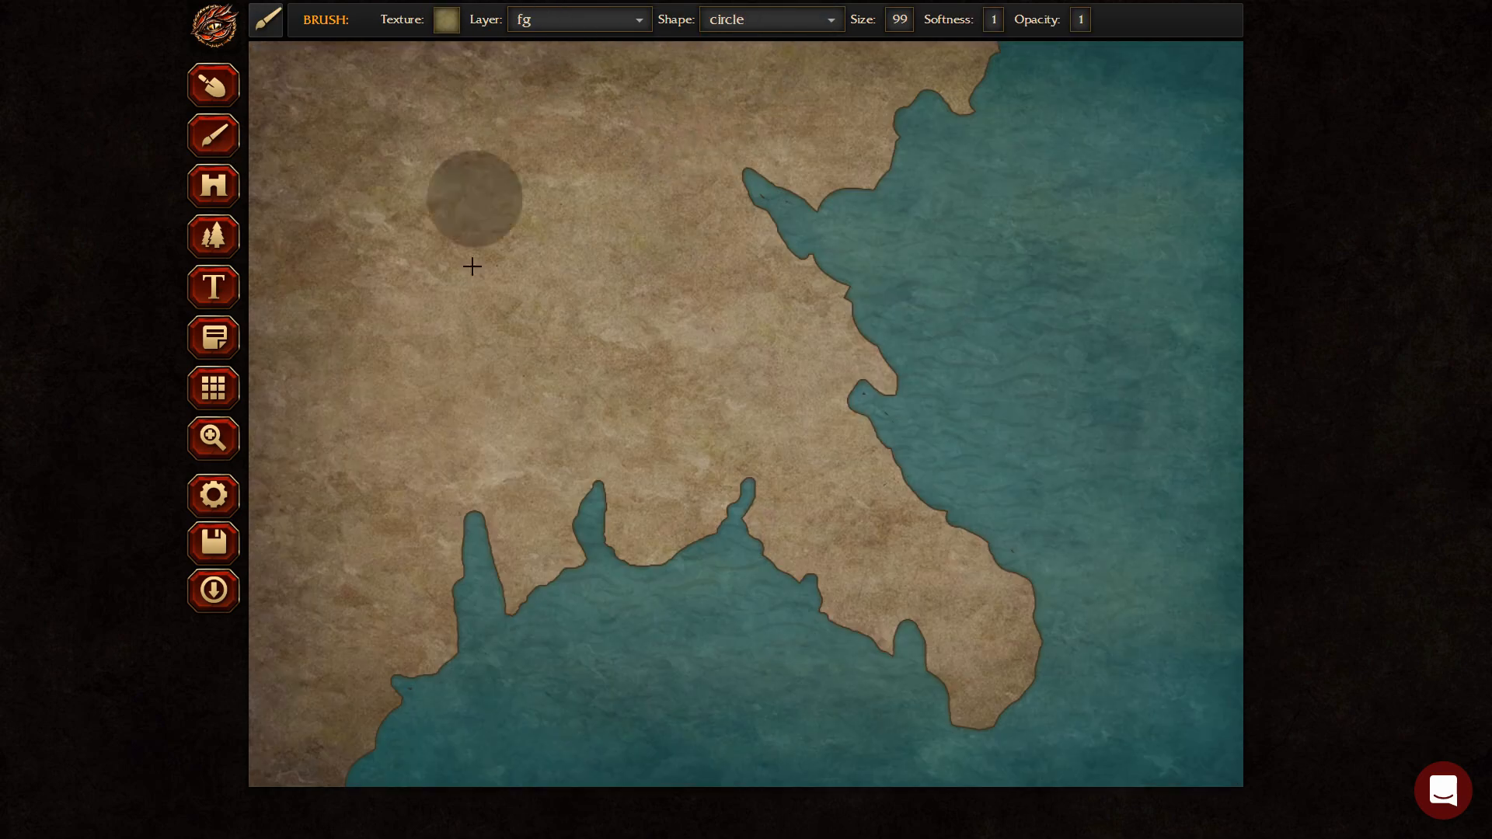
mouse_move(536, 513)
left_mouse_down()
mouse_move(722, 516)
mouse_move(859, 554)
mouse_move(970, 451)
left_mouse_up()
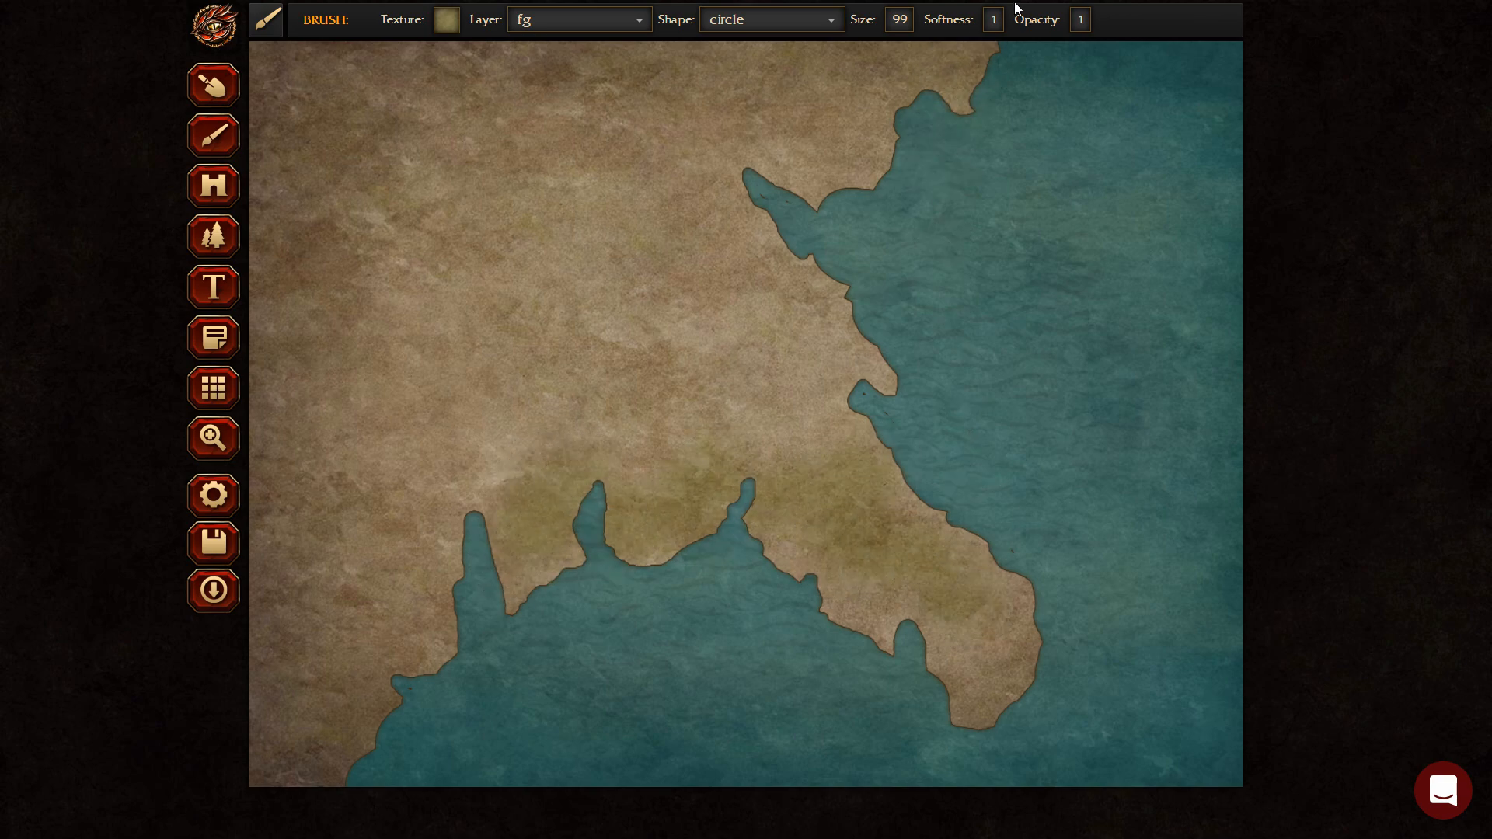
Set the brush opacity to 0.48 and paint the Land-3 texture across the landmass.
left_click(1086, 21)
left_click_drag(1181, 47, 1065, 48)
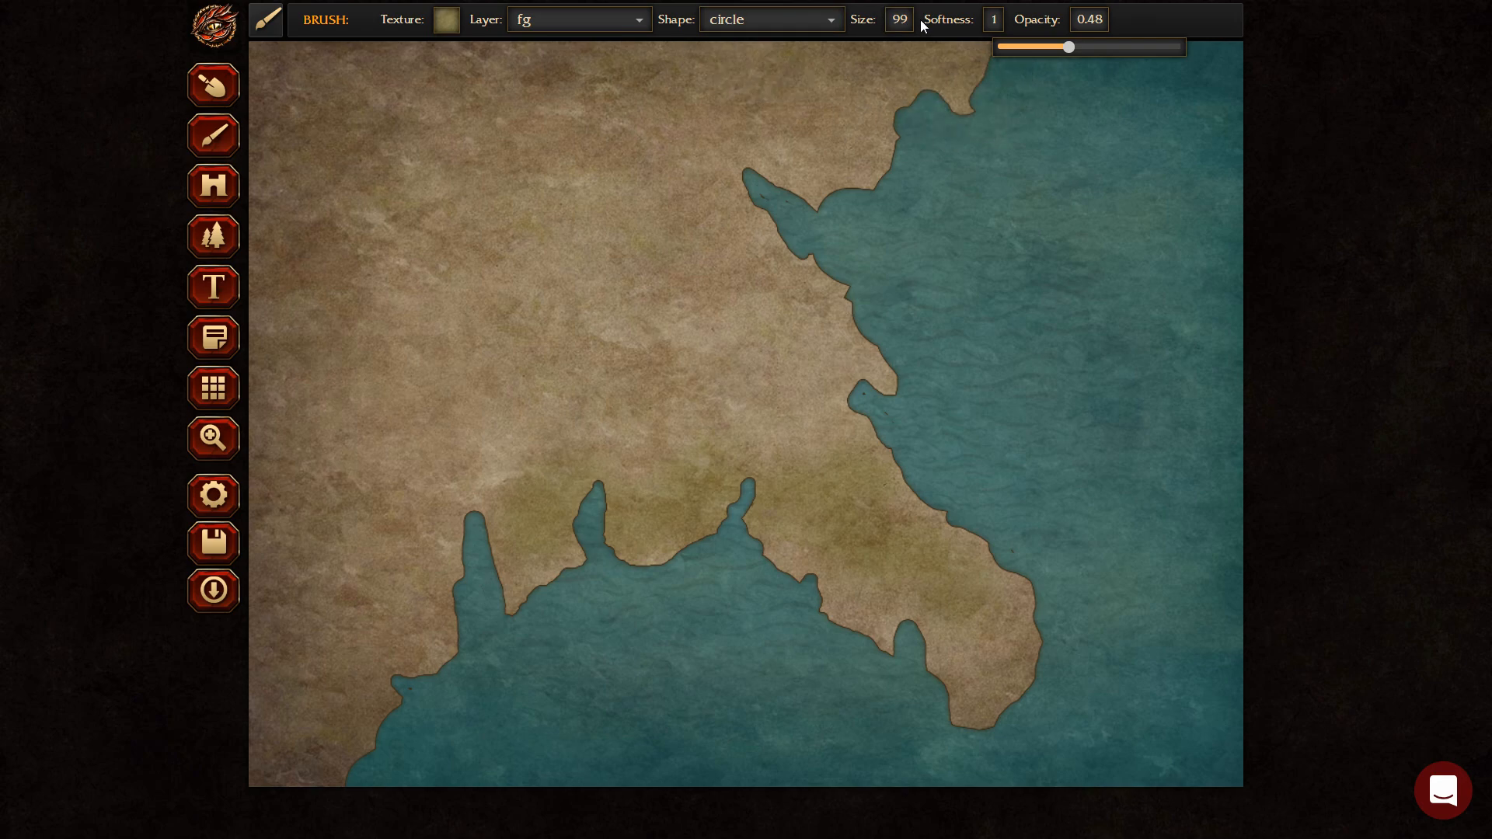
mouse_move(736, 269)
left_mouse_down()
mouse_move(848, 334)
mouse_move(864, 455)
mouse_move(947, 609)
mouse_move(1025, 703)
mouse_move(965, 667)
mouse_move(899, 570)
left_mouse_up()
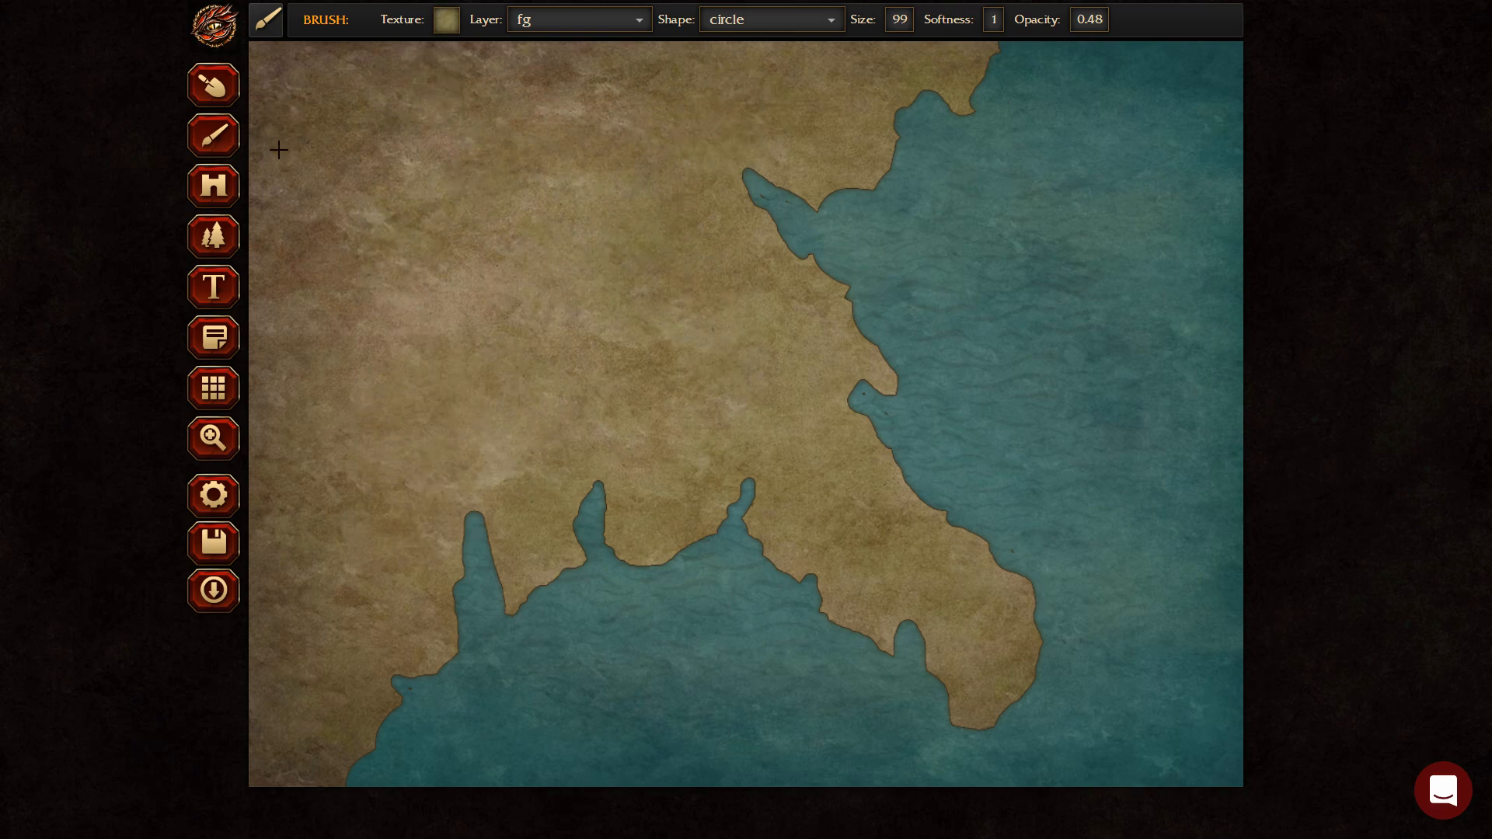
Paint Parchment-1 across the landmass and Parchment-2 over its western and central area at 0.48 opacity.
left_click(454, 19)
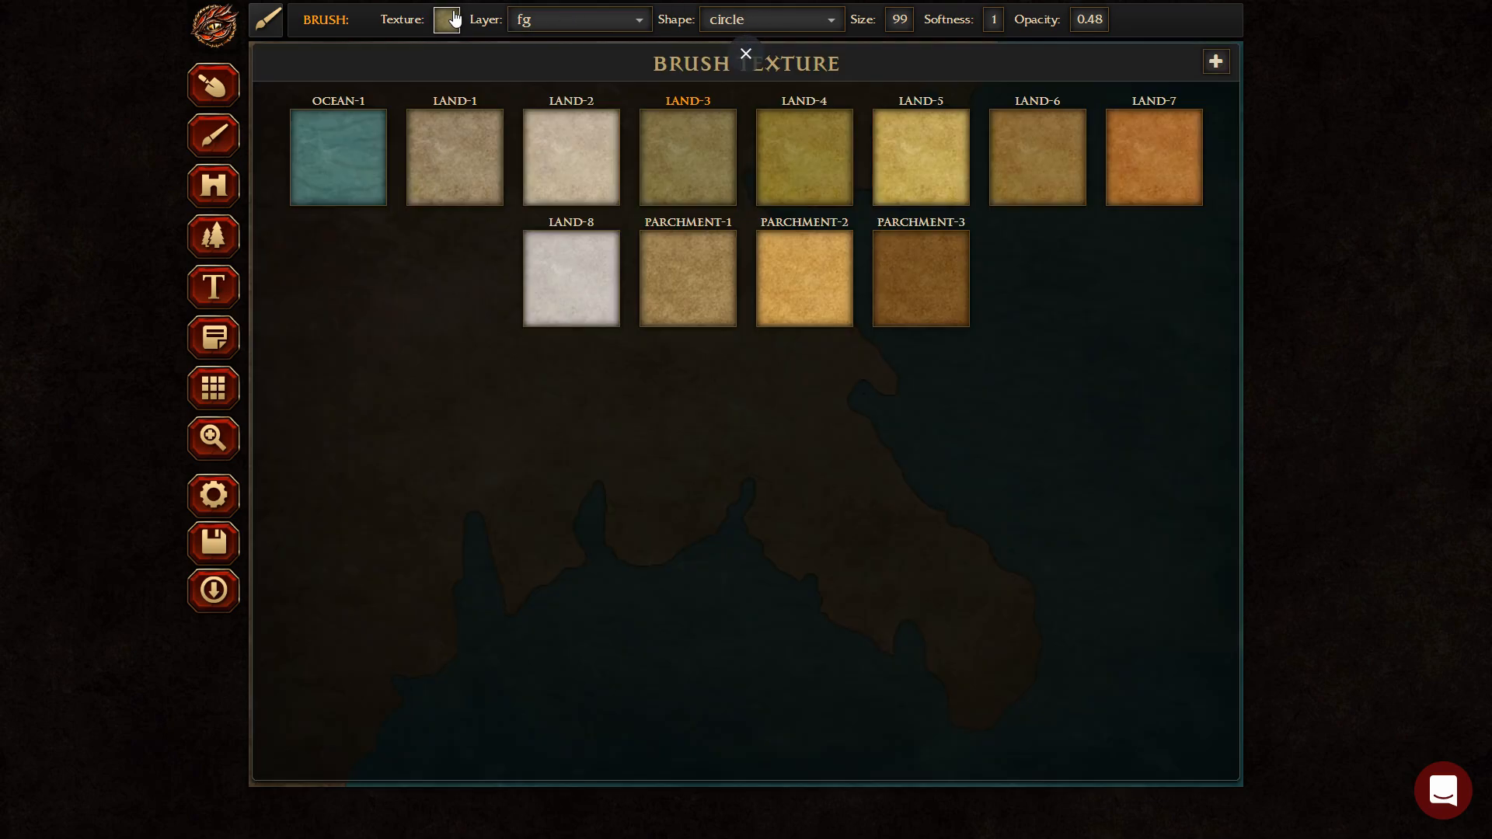
left_click(682, 248)
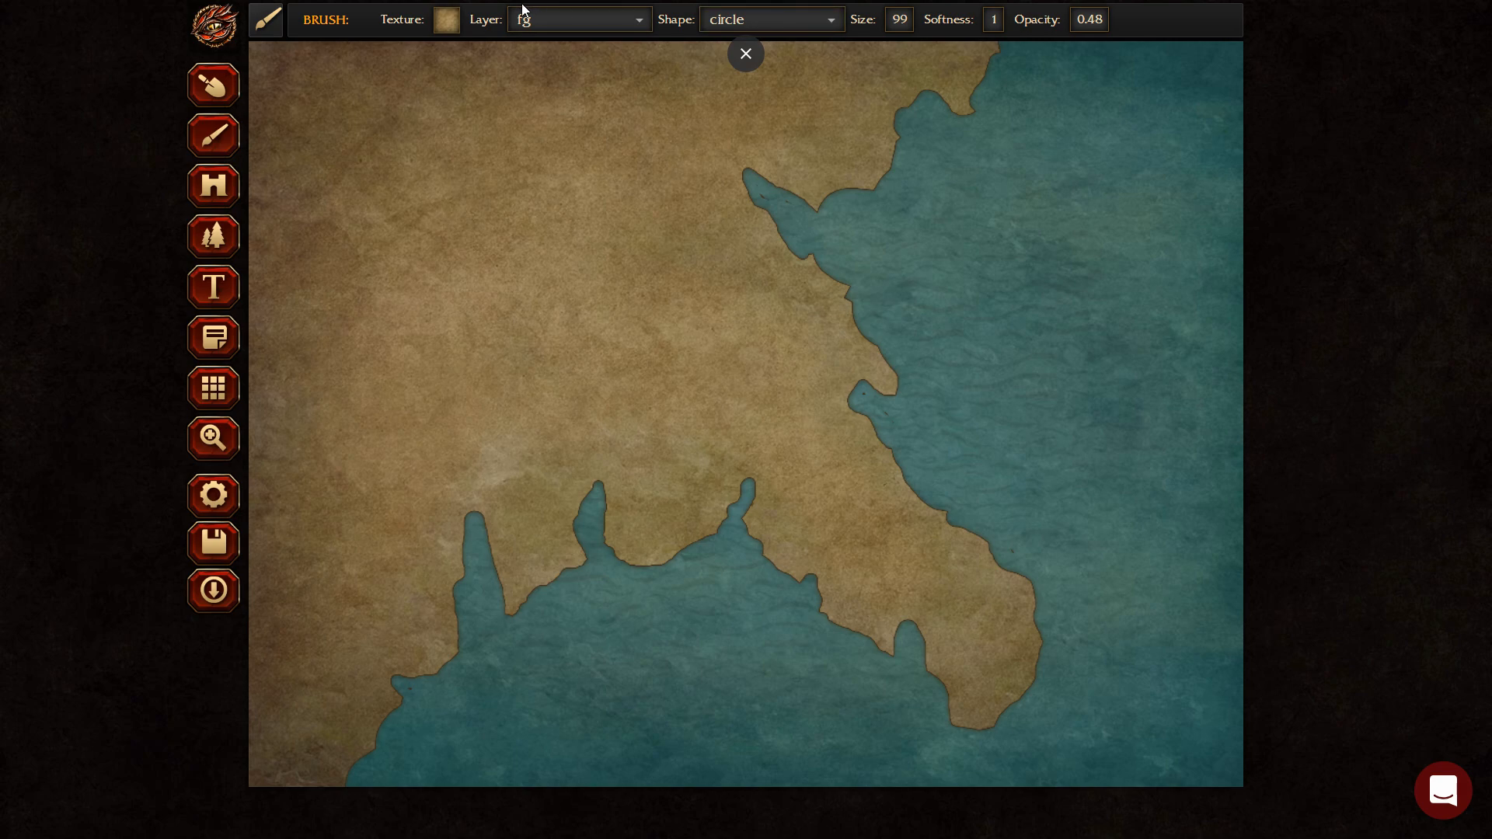
left_click(447, 25)
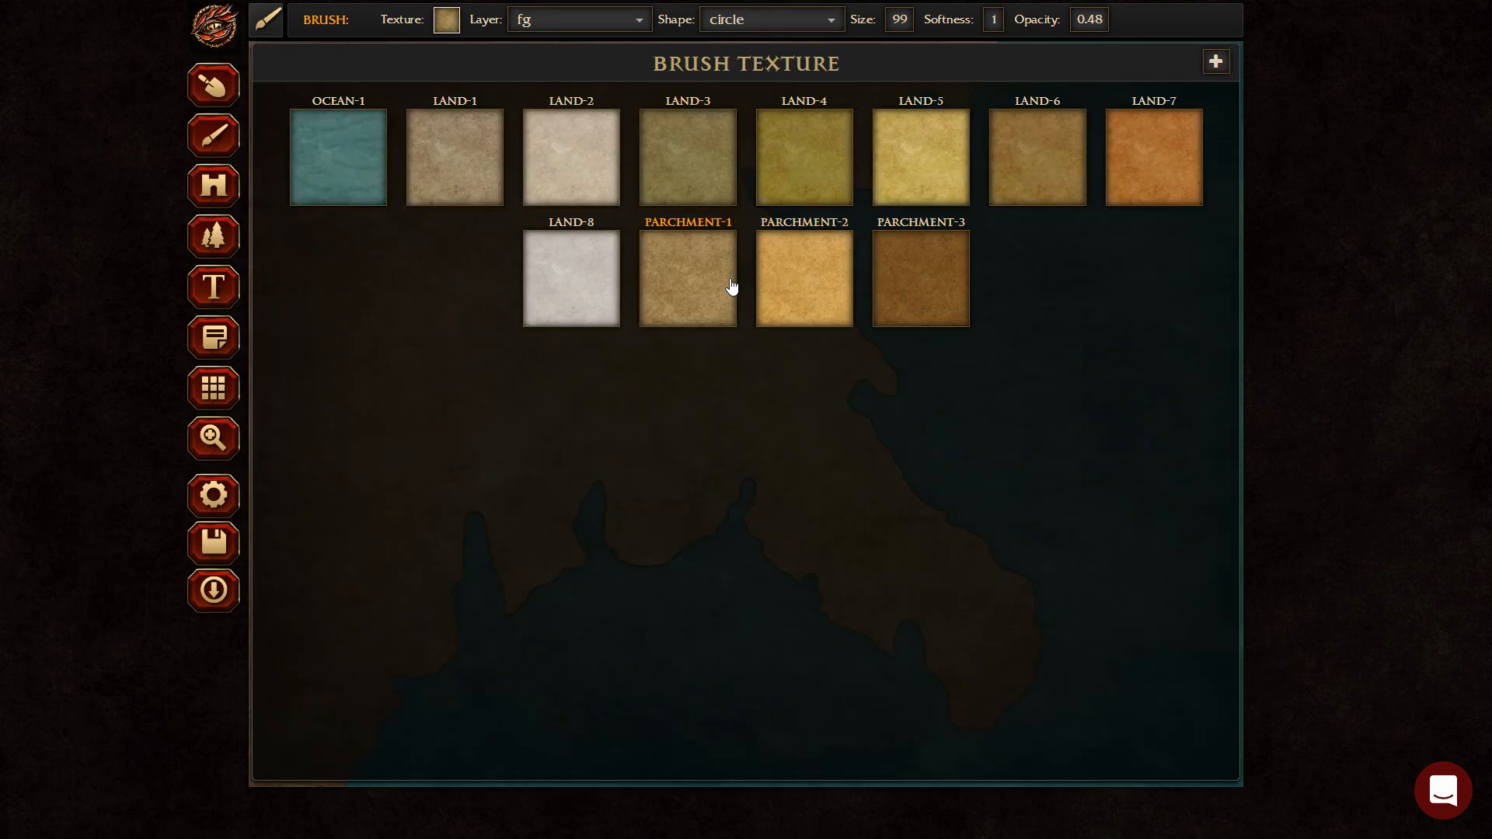
left_click(726, 292)
mouse_move(640, 332)
left_mouse_down()
mouse_move(711, 288)
mouse_move(616, 229)
mouse_move(545, 212)
mouse_move(678, 61)
mouse_move(350, 58)
mouse_move(475, 225)
mouse_move(482, 312)
mouse_move(272, 531)
mouse_move(391, 289)
mouse_move(331, 182)
mouse_move(405, 227)
mouse_move(520, 341)
mouse_move(320, 514)
mouse_move(307, 554)
mouse_move(324, 275)
mouse_move(443, 223)
mouse_move(385, 501)
mouse_move(347, 580)
mouse_move(303, 613)
mouse_move(319, 369)
mouse_move(522, 398)
mouse_move(525, 461)
mouse_move(627, 395)
mouse_move(729, 214)
mouse_move(1014, 68)
left_mouse_up()
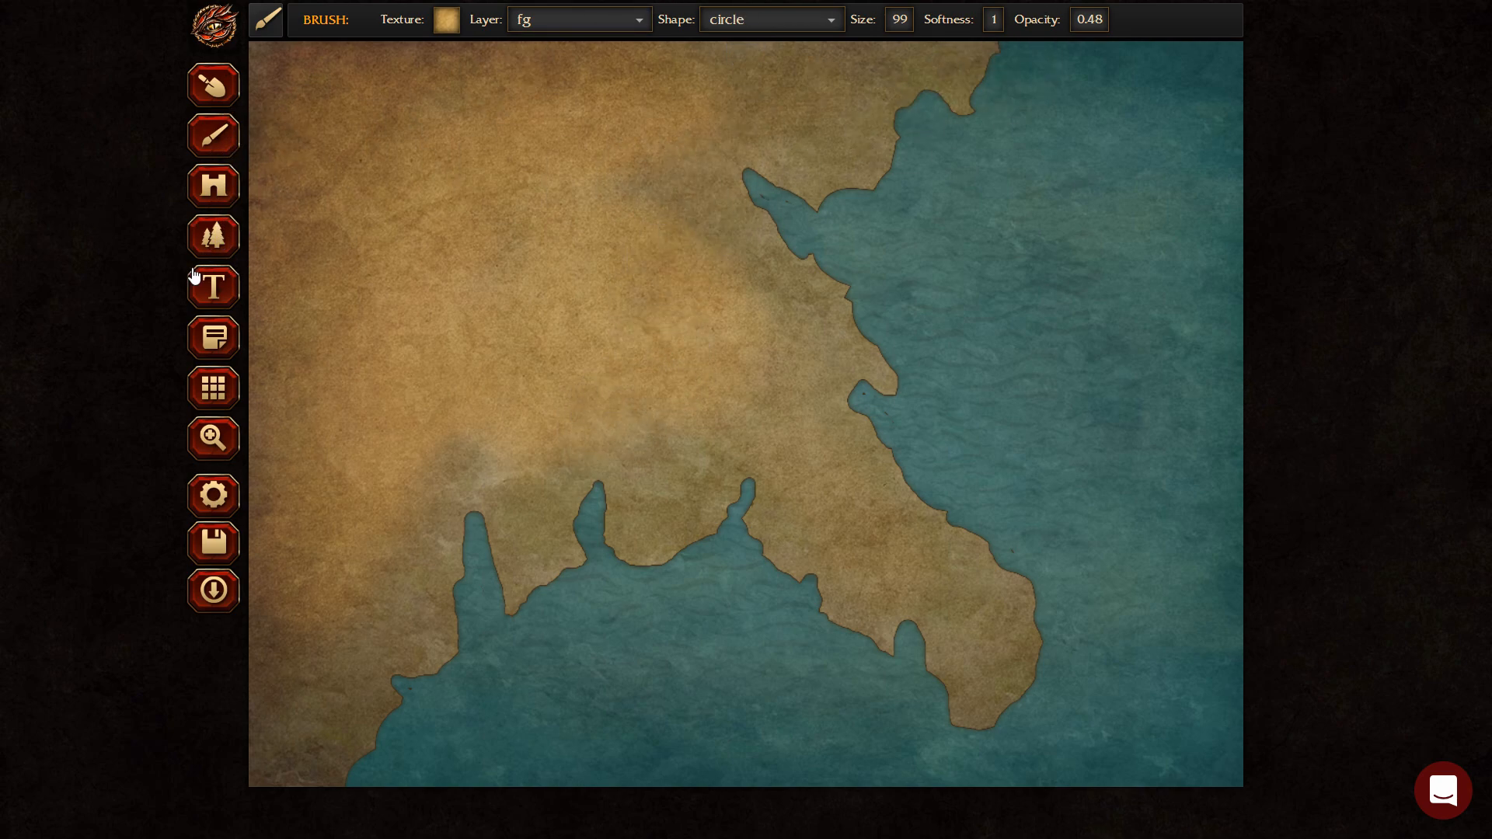
Place a few Hills pattern objects at 200% scale in the centre of the landmass.
left_click(219, 231)
left_click(554, 20)
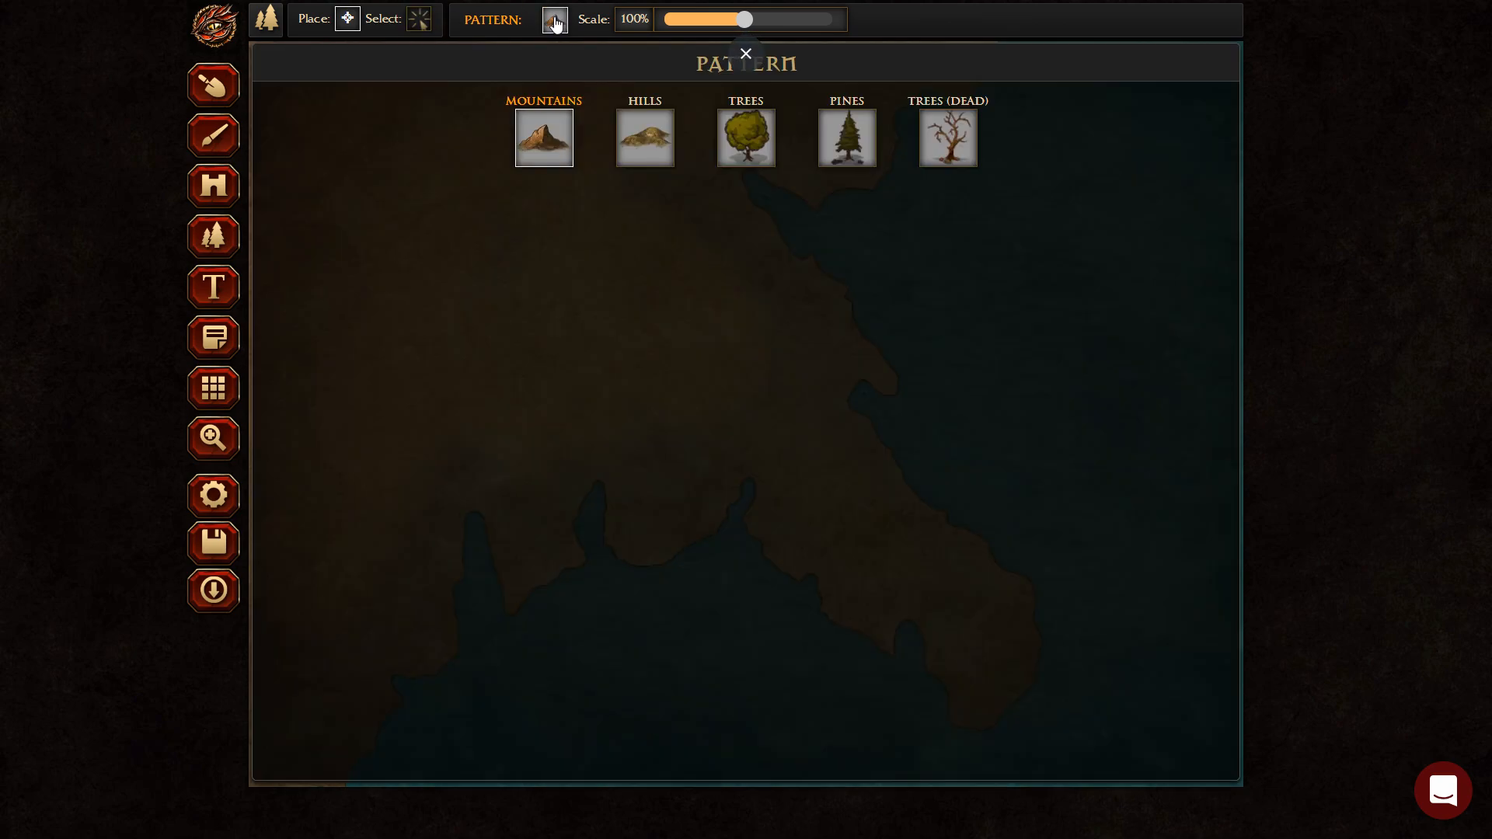
left_click(625, 120)
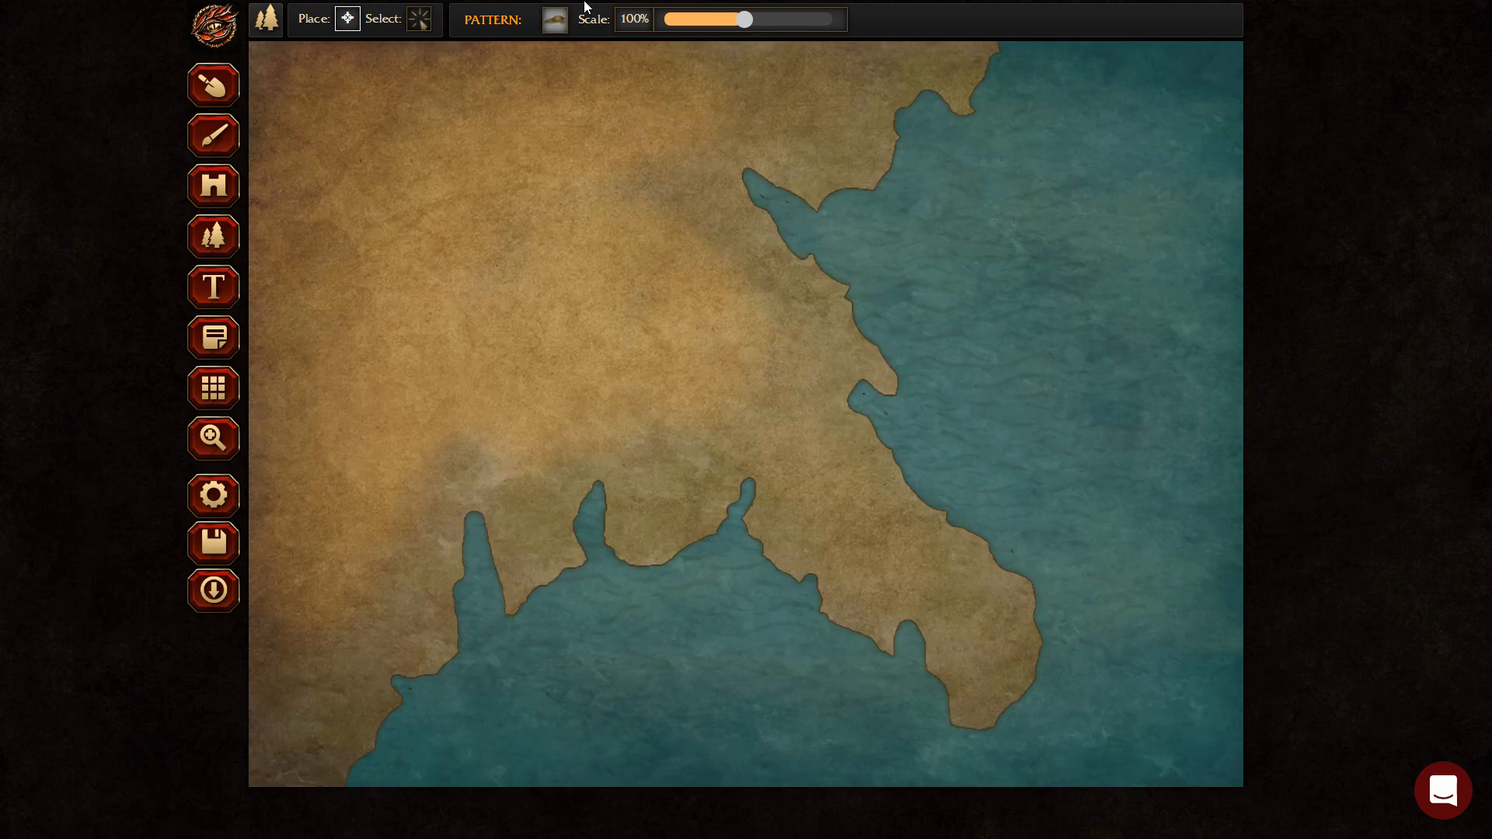
left_click_drag(745, 19, 762, 22)
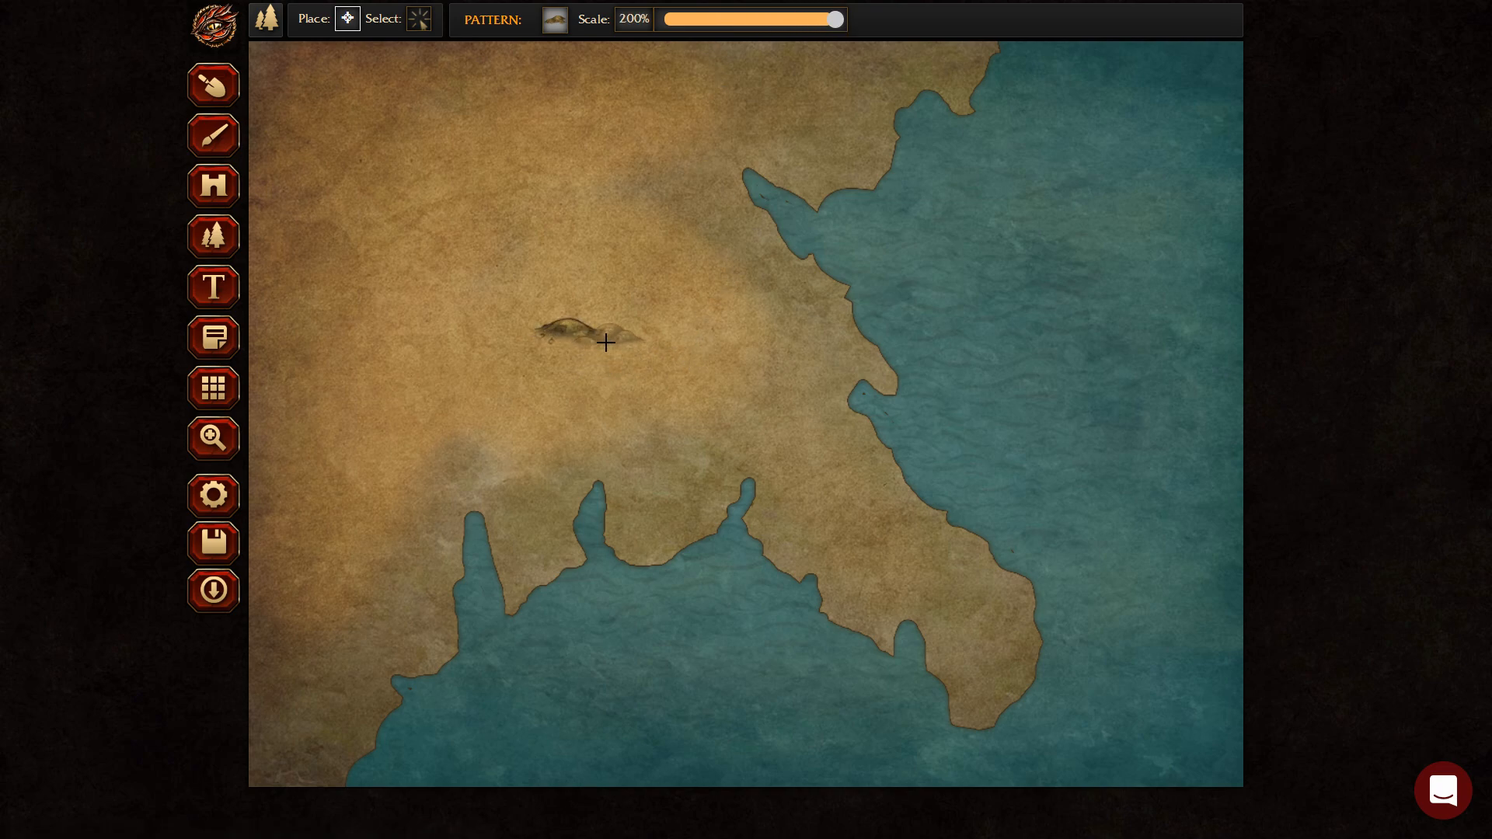
left_click(606, 342)
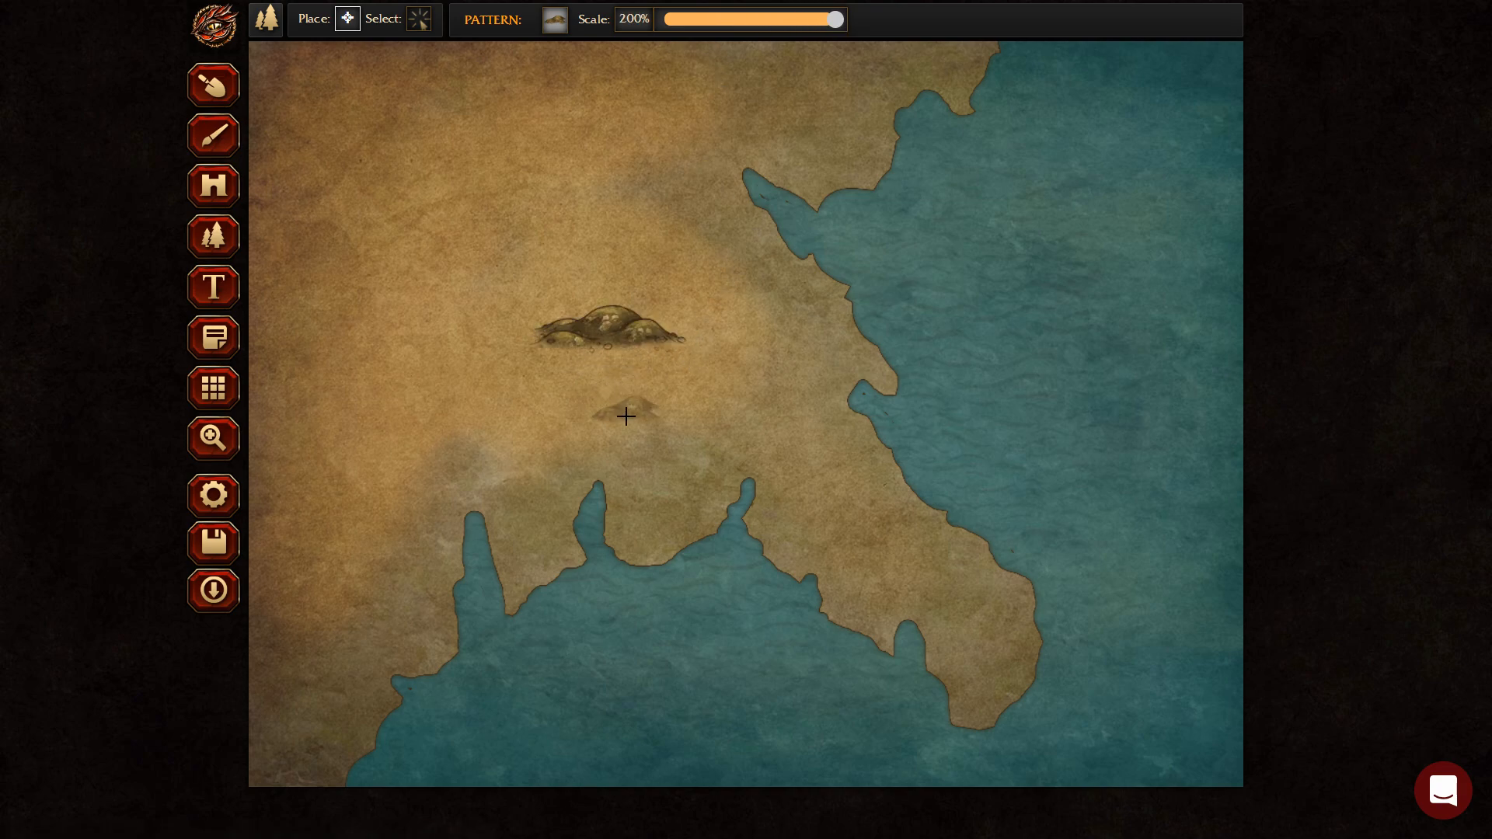
left_click(676, 355)
left_click(713, 374)
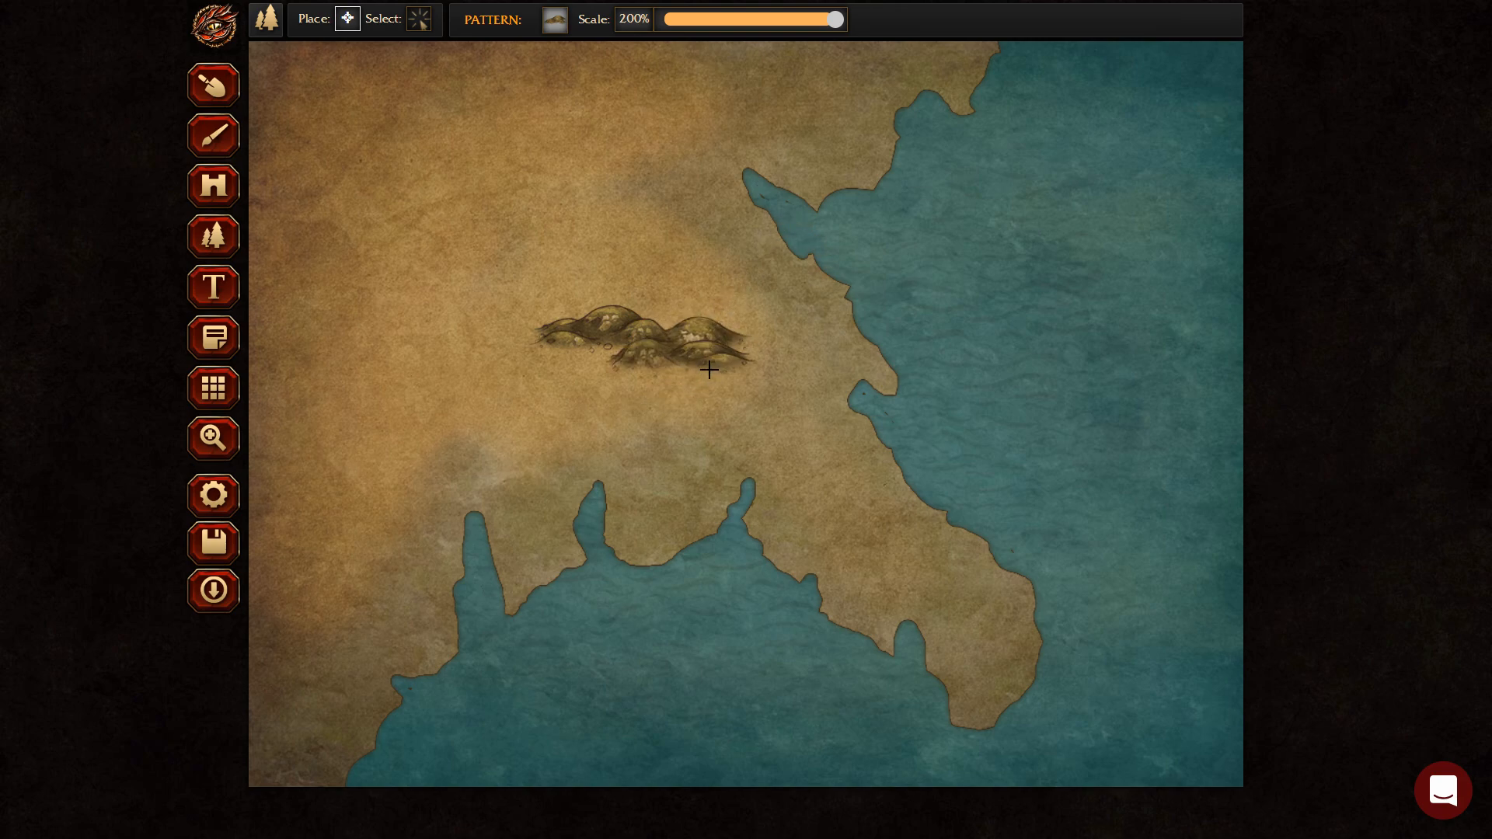
left_click(741, 404)
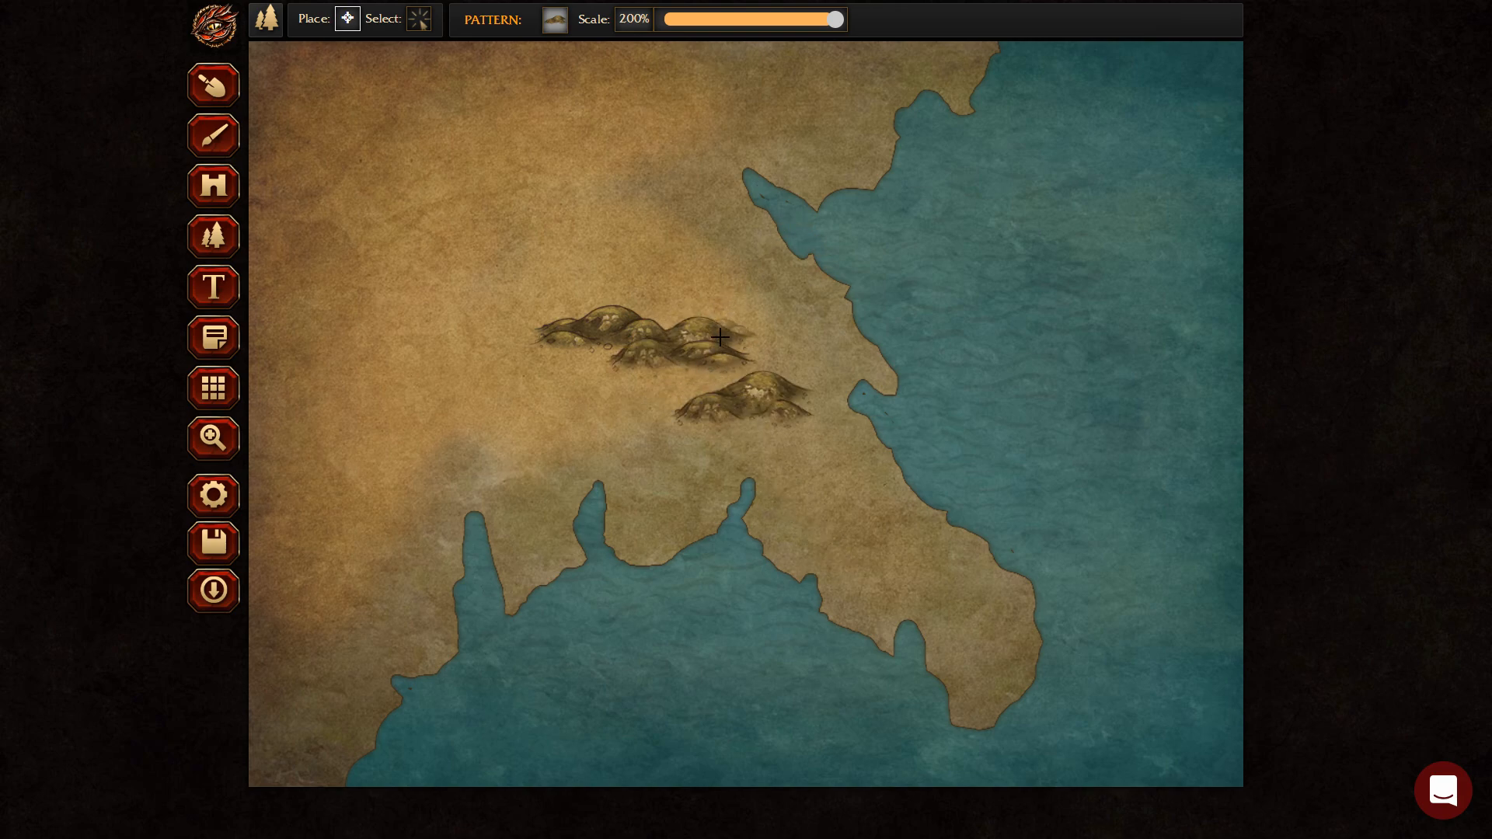
Scatter Hills pattern objects at 155% scale from the northwest corner down to the central hills.
left_click_drag(834, 19, 793, 18)
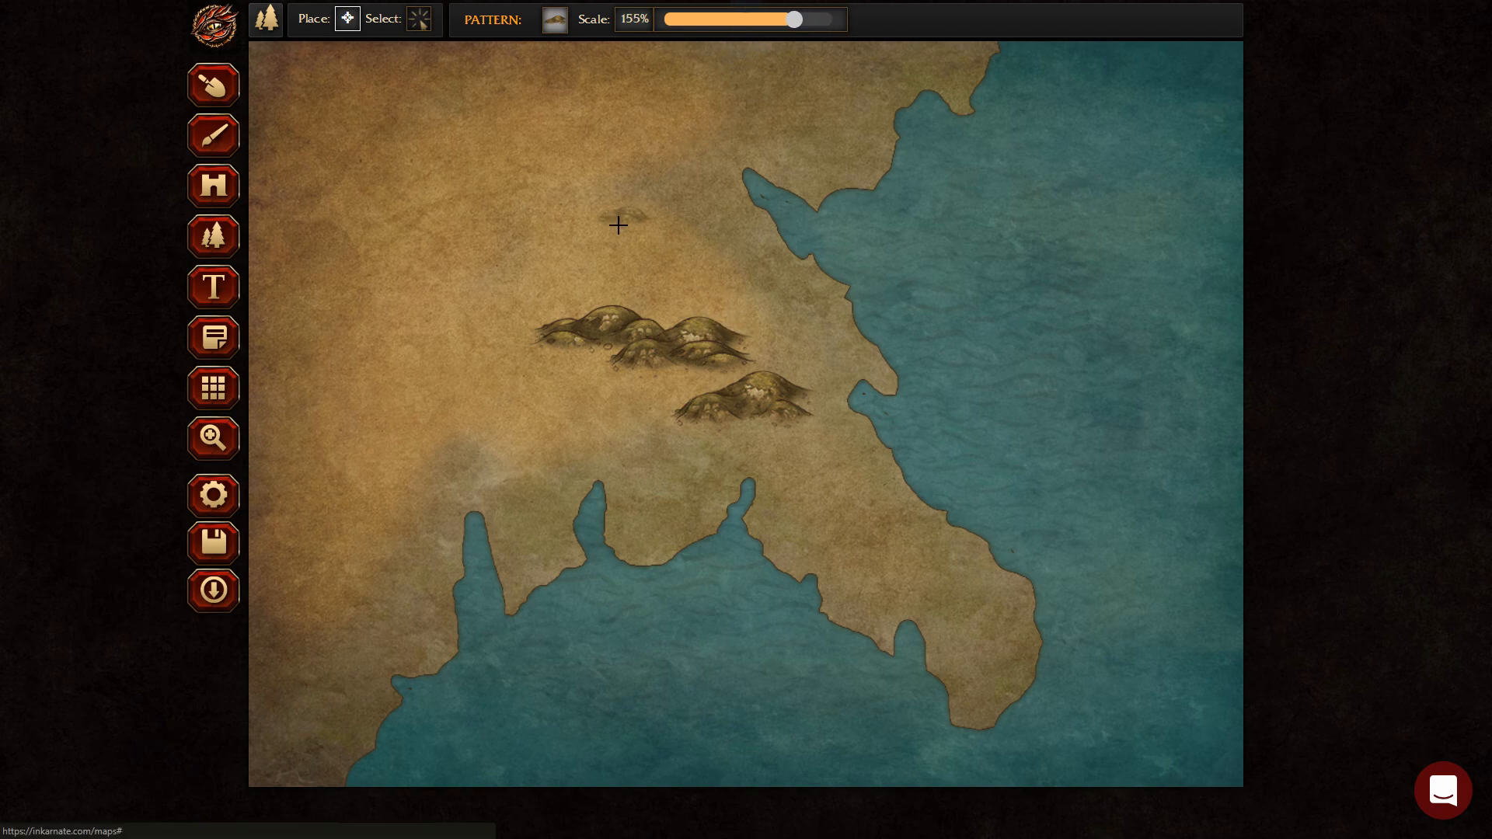
left_click_drag(575, 282, 604, 291)
mouse_move(337, 123)
left_mouse_down()
mouse_move(419, 182)
mouse_move(472, 265)
mouse_move(546, 313)
left_mouse_up()
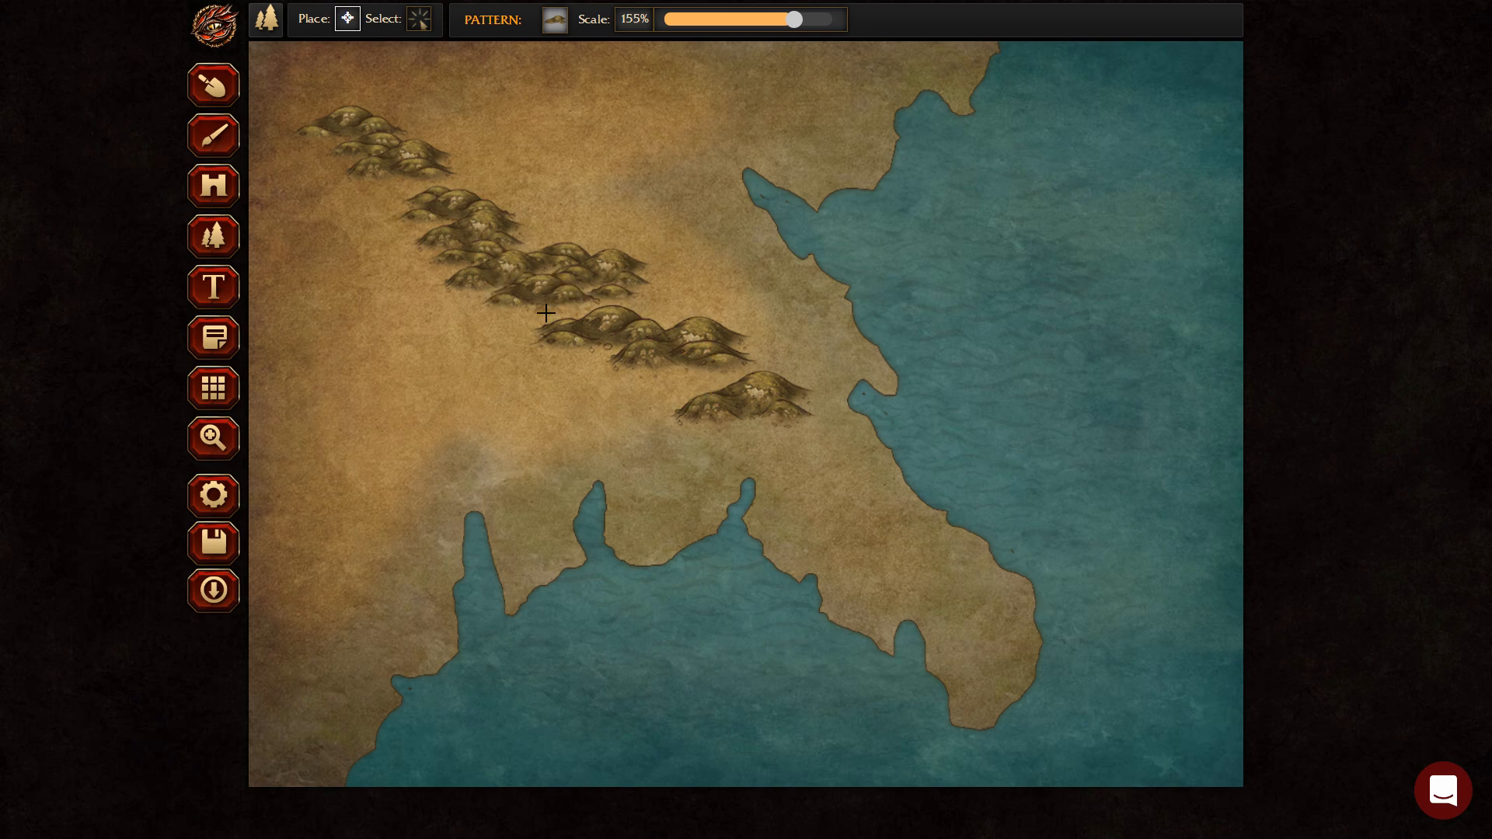
Select all the placed hills, rotate them clockwise as a group and shift them southeast.
left_click(421, 31)
left_click_drag(299, 77, 923, 534)
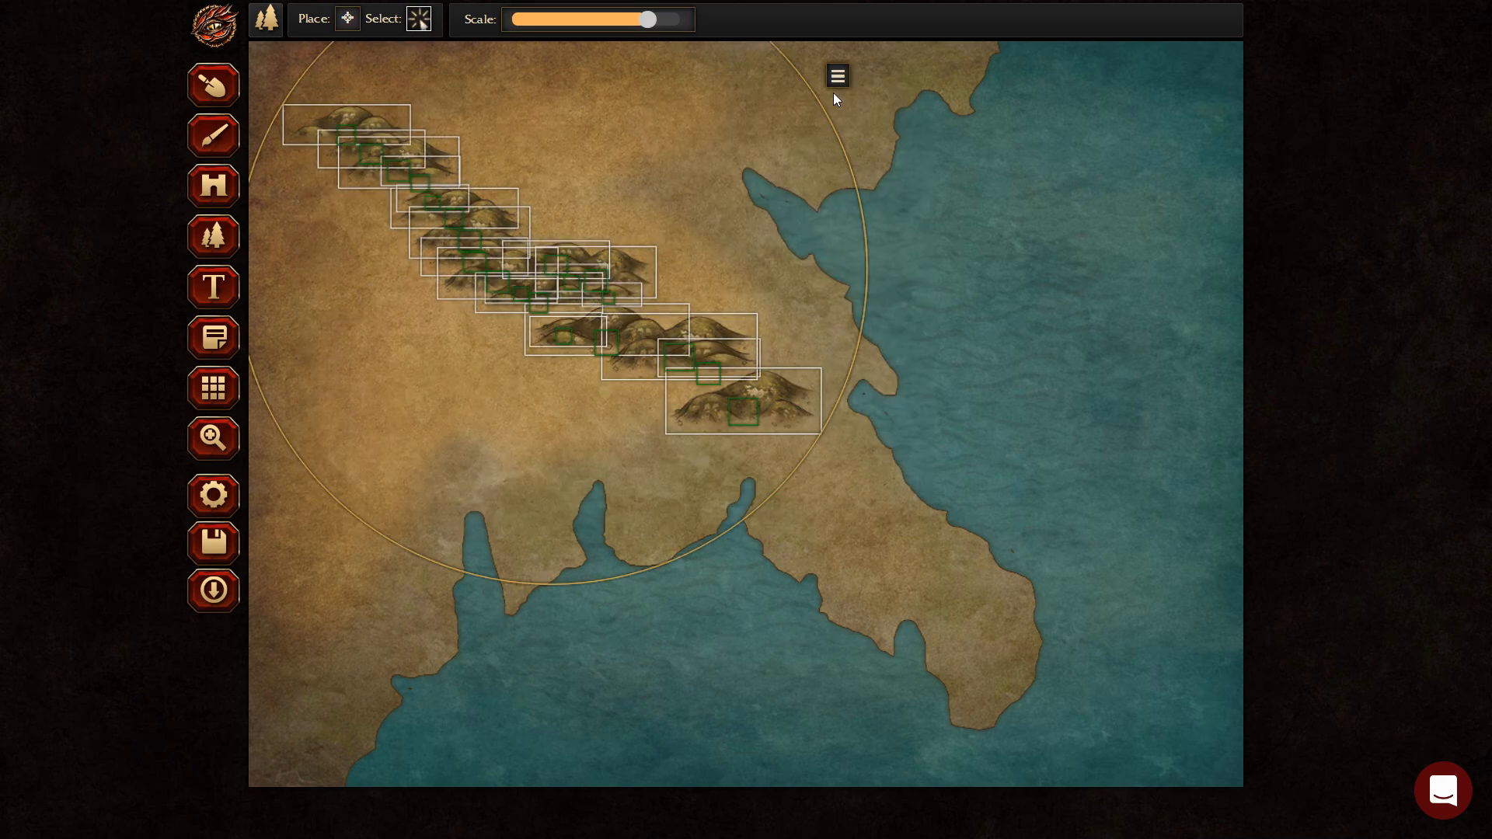
left_click_drag(827, 104, 870, 310)
left_click_drag(736, 345, 782, 371)
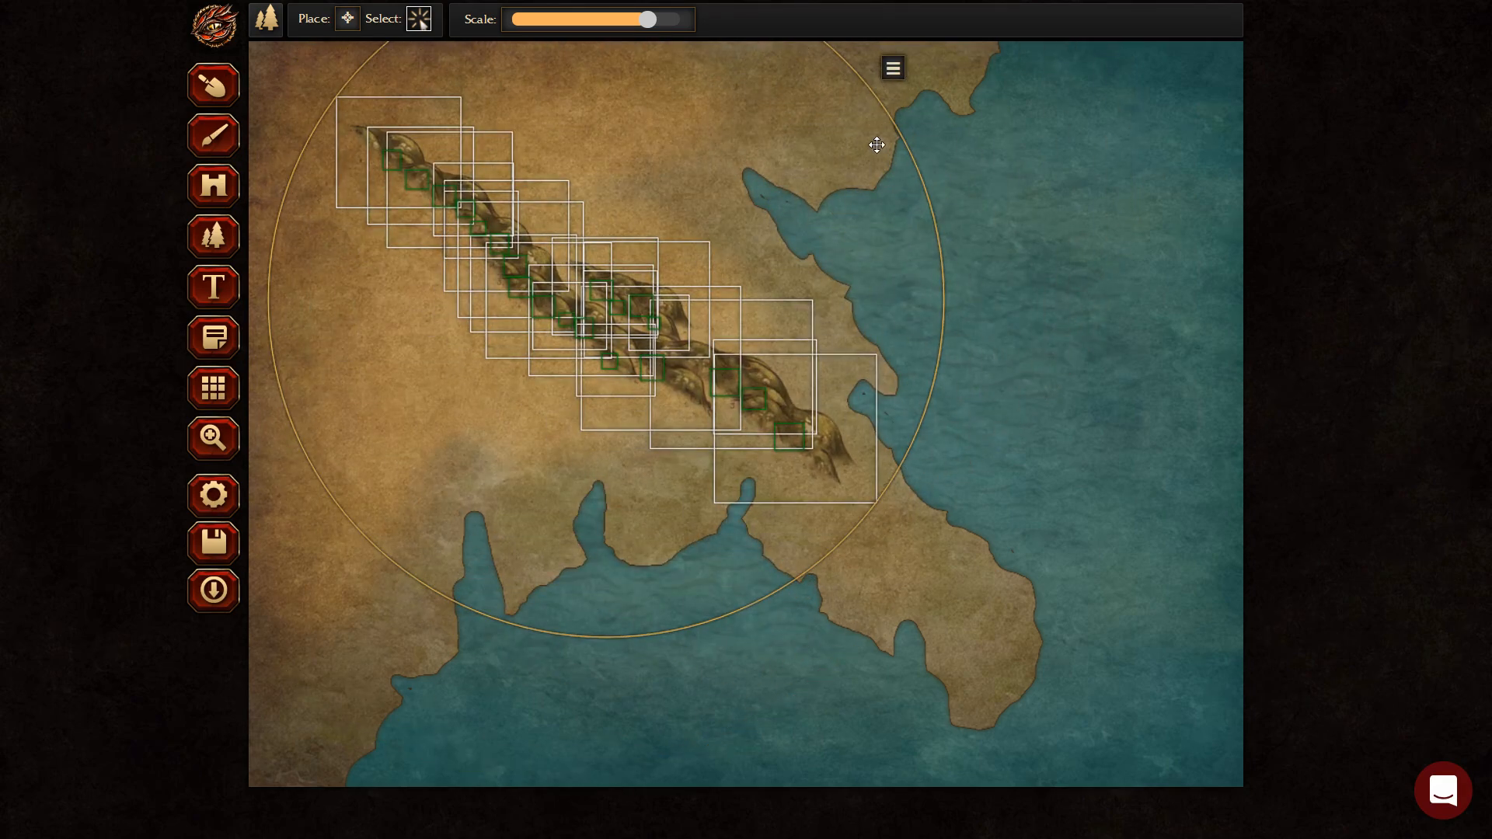
Delete the whole group of rotated hills from the map.
left_click(908, 66)
left_click_drag(337, 104, 971, 542)
left_click(893, 69)
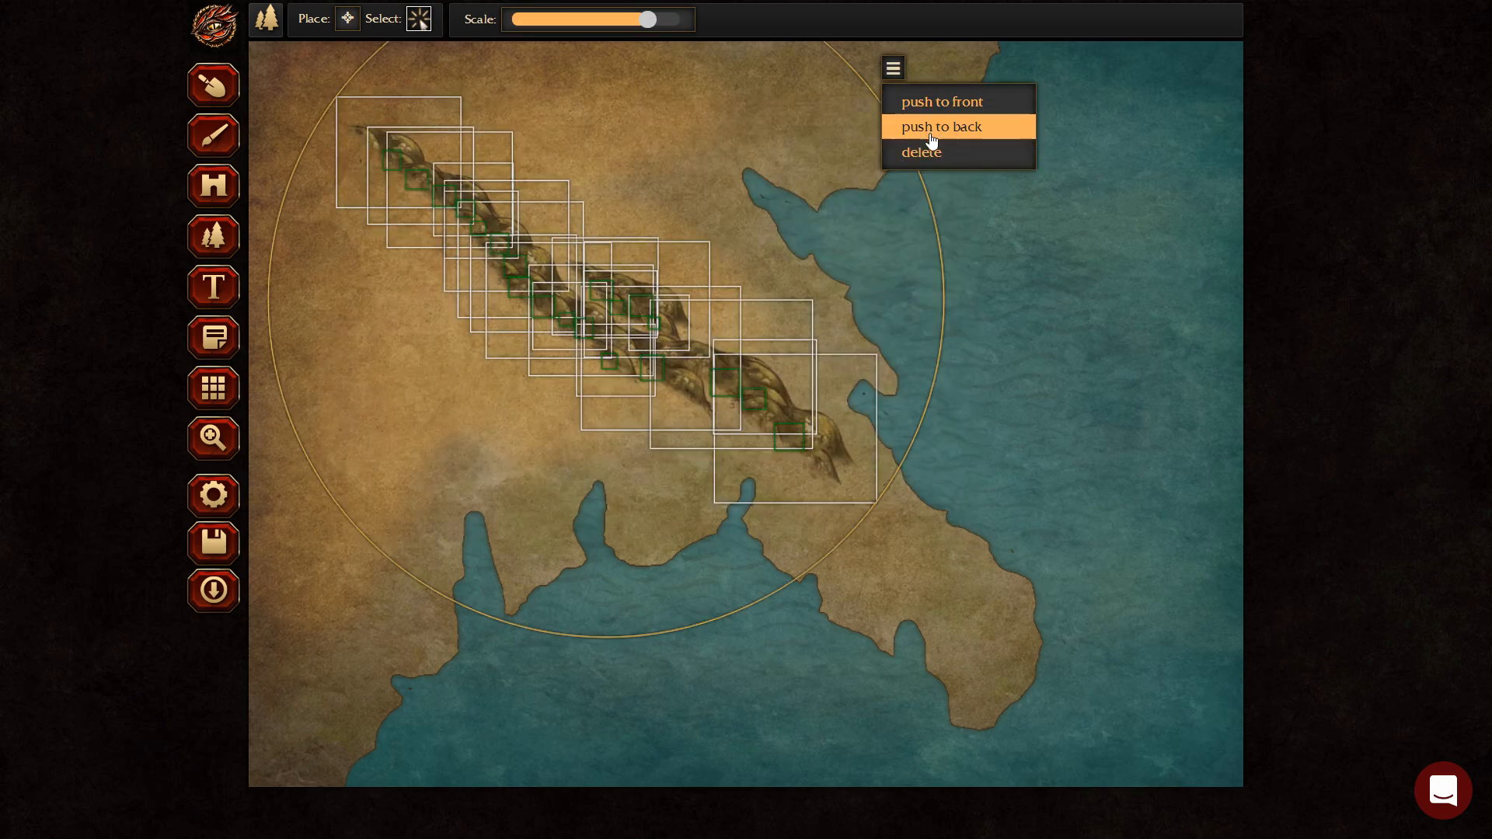
left_click(936, 153)
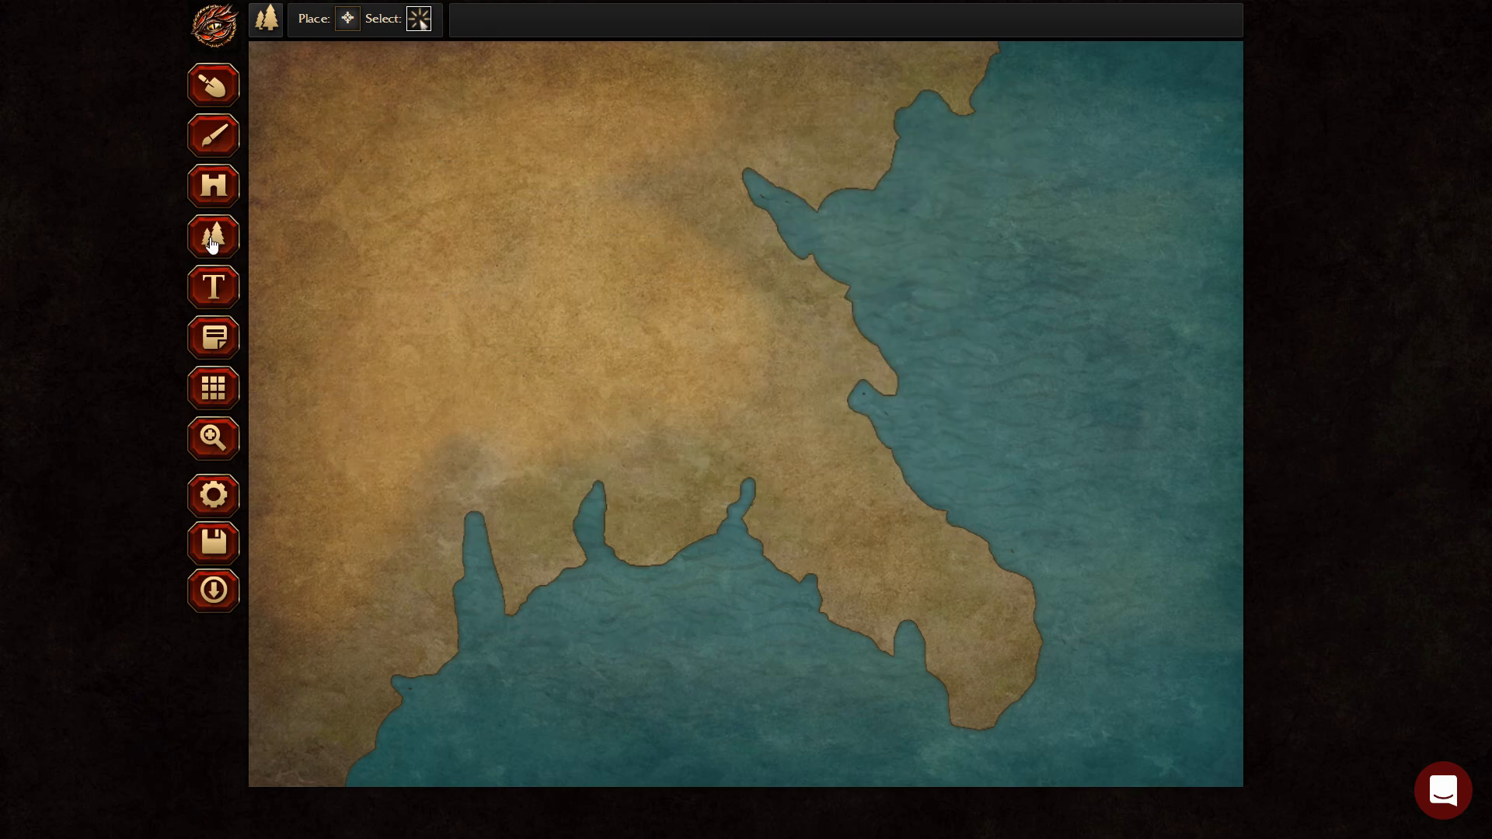
Place Mountains pattern objects at 120% scale on the southeastern peninsula, in the central land and to its north.
left_click(350, 24)
left_click(554, 22)
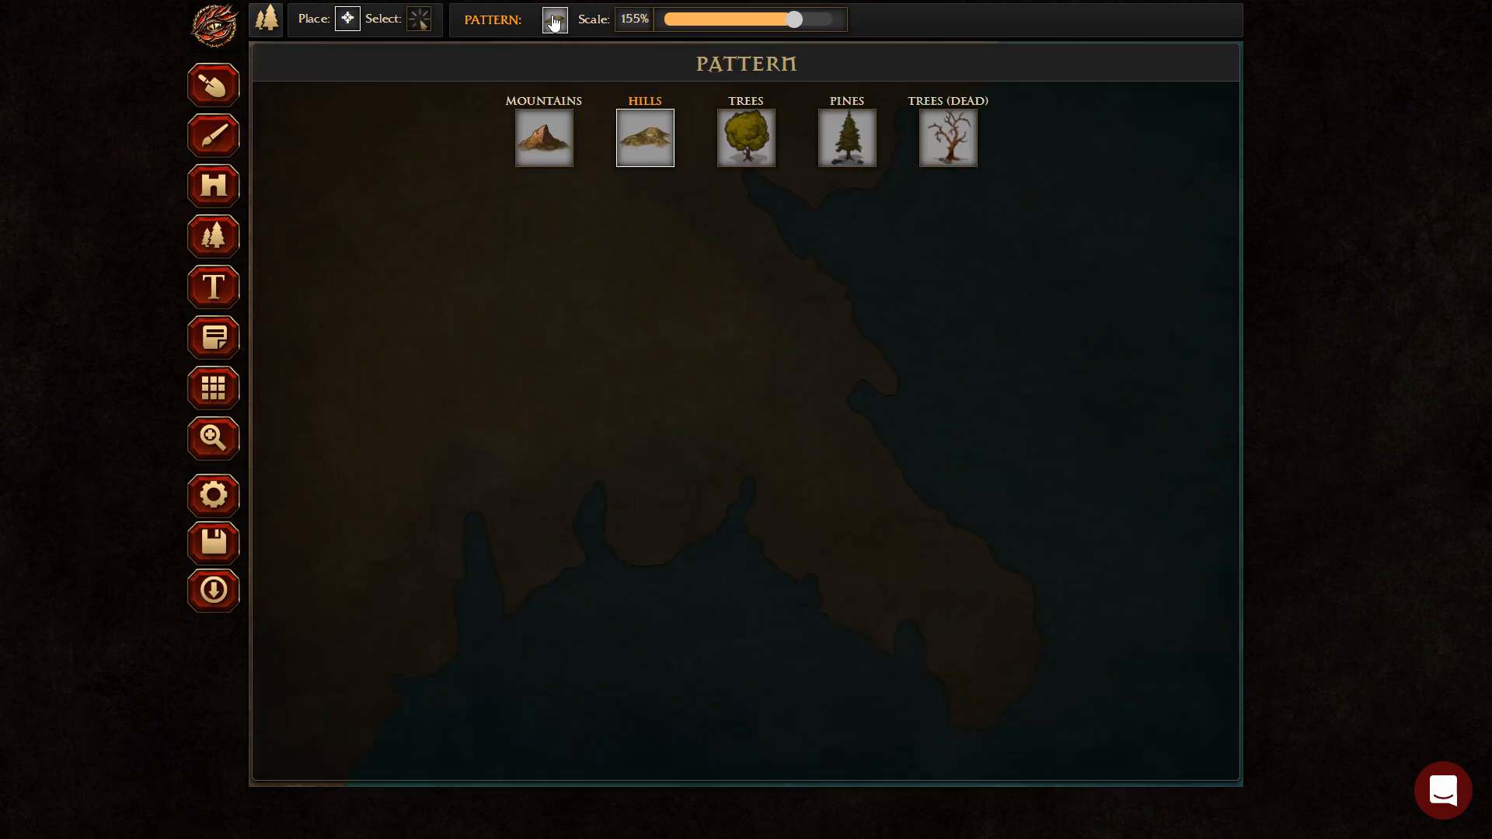
left_click(544, 138)
left_click_drag(794, 18, 762, 20)
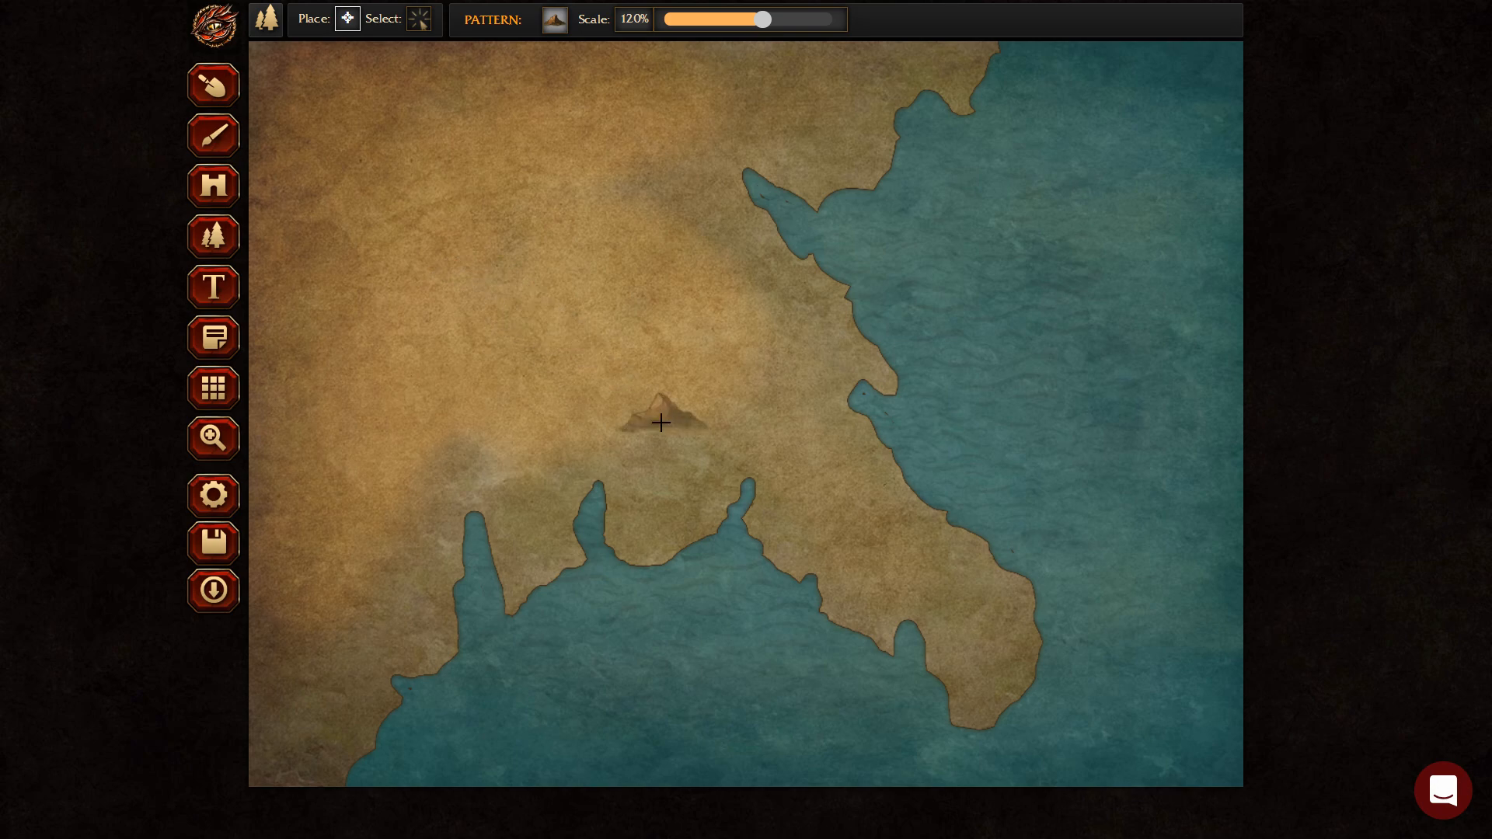
left_click(914, 581)
left_click(534, 299)
left_click(602, 165)
left_click(610, 310)
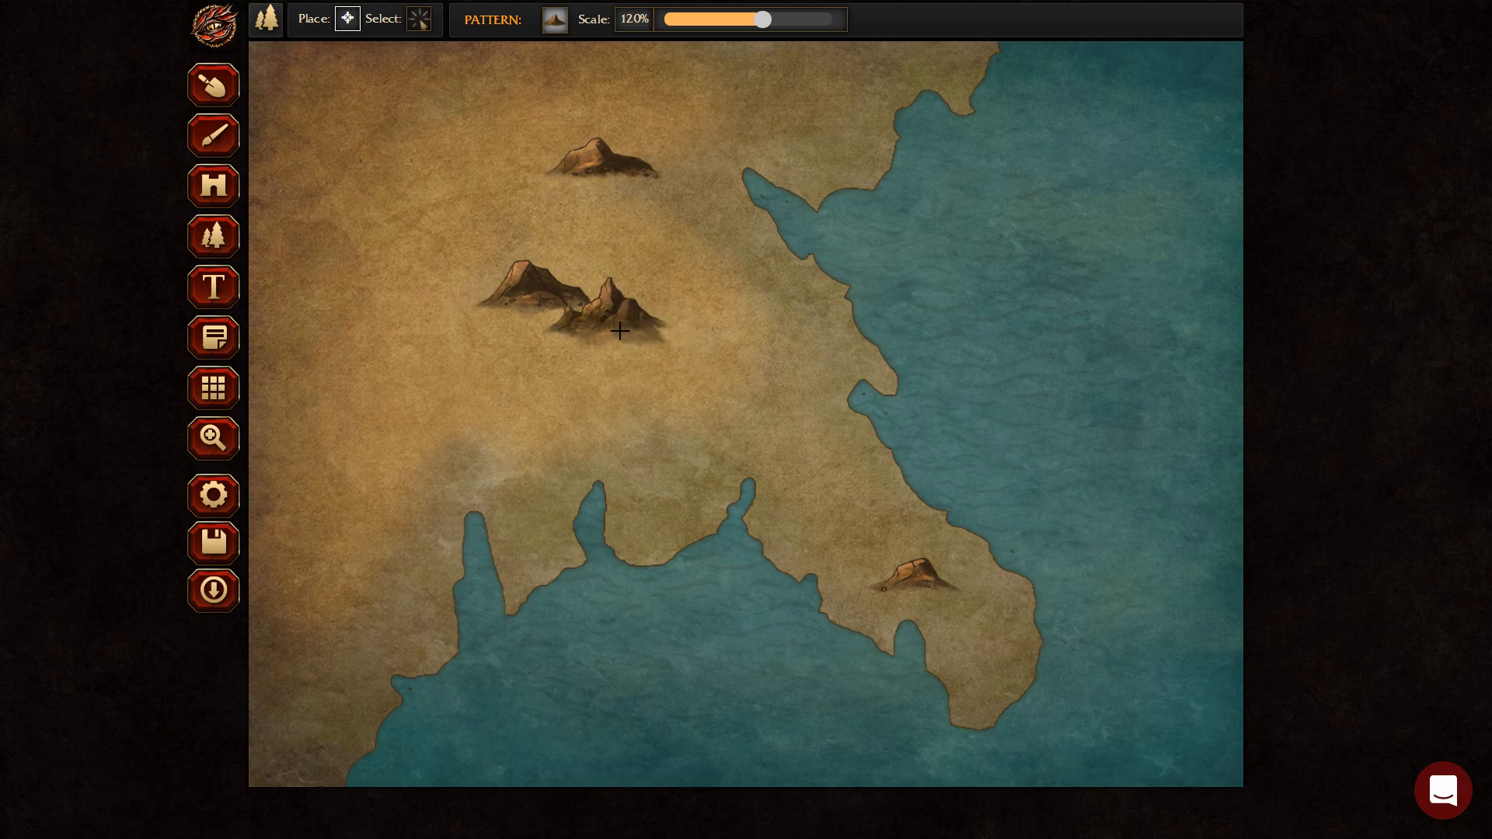
Place Mountains pattern objects at 120% scale in a chain from the northwest land down to the central peaks.
left_click(635, 349)
left_click(377, 157)
left_click(413, 179)
left_click(445, 203)
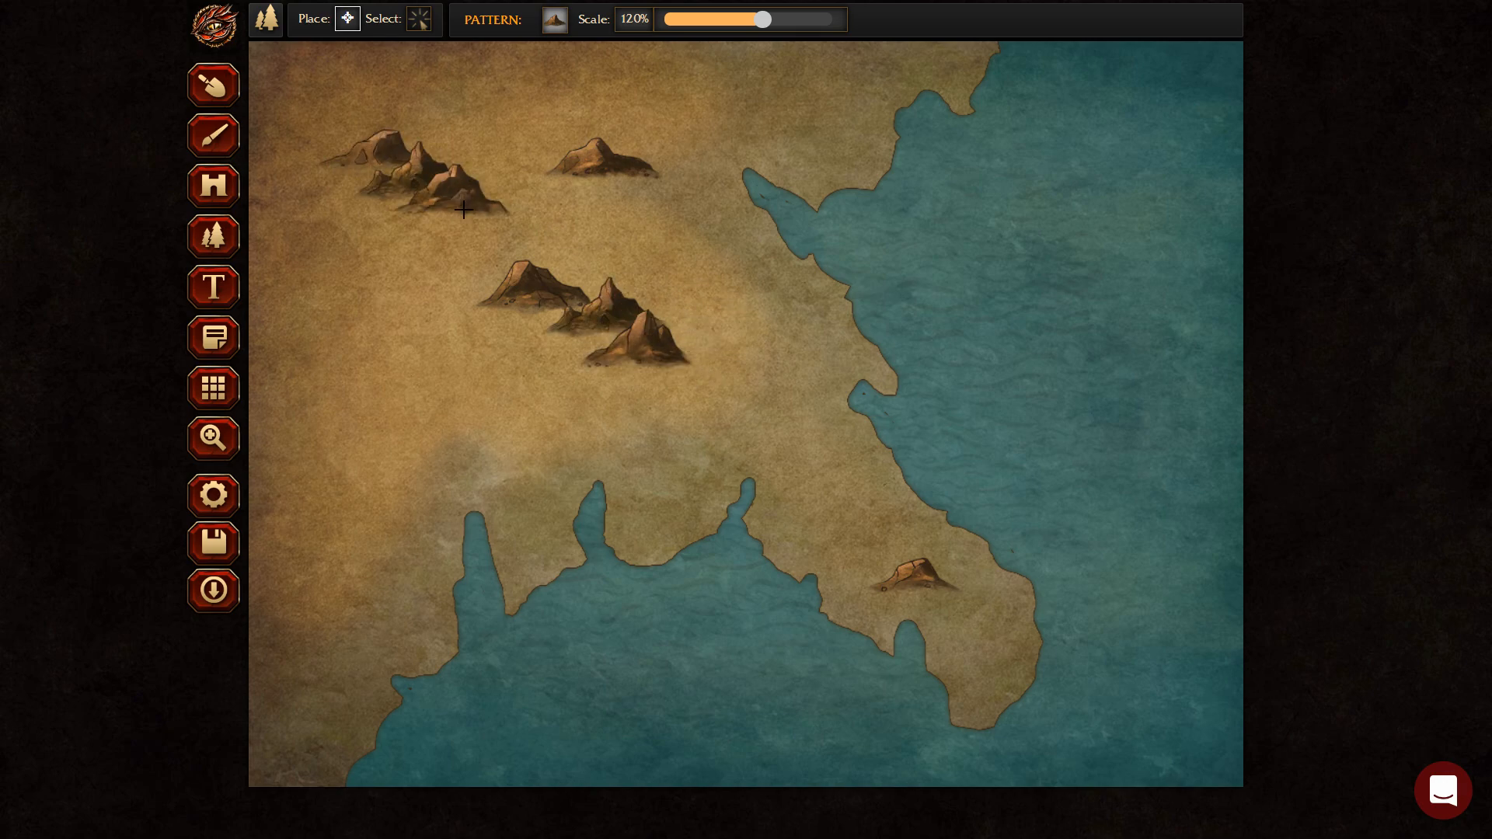
left_click(490, 225)
left_click(521, 237)
left_click(548, 255)
left_click(574, 282)
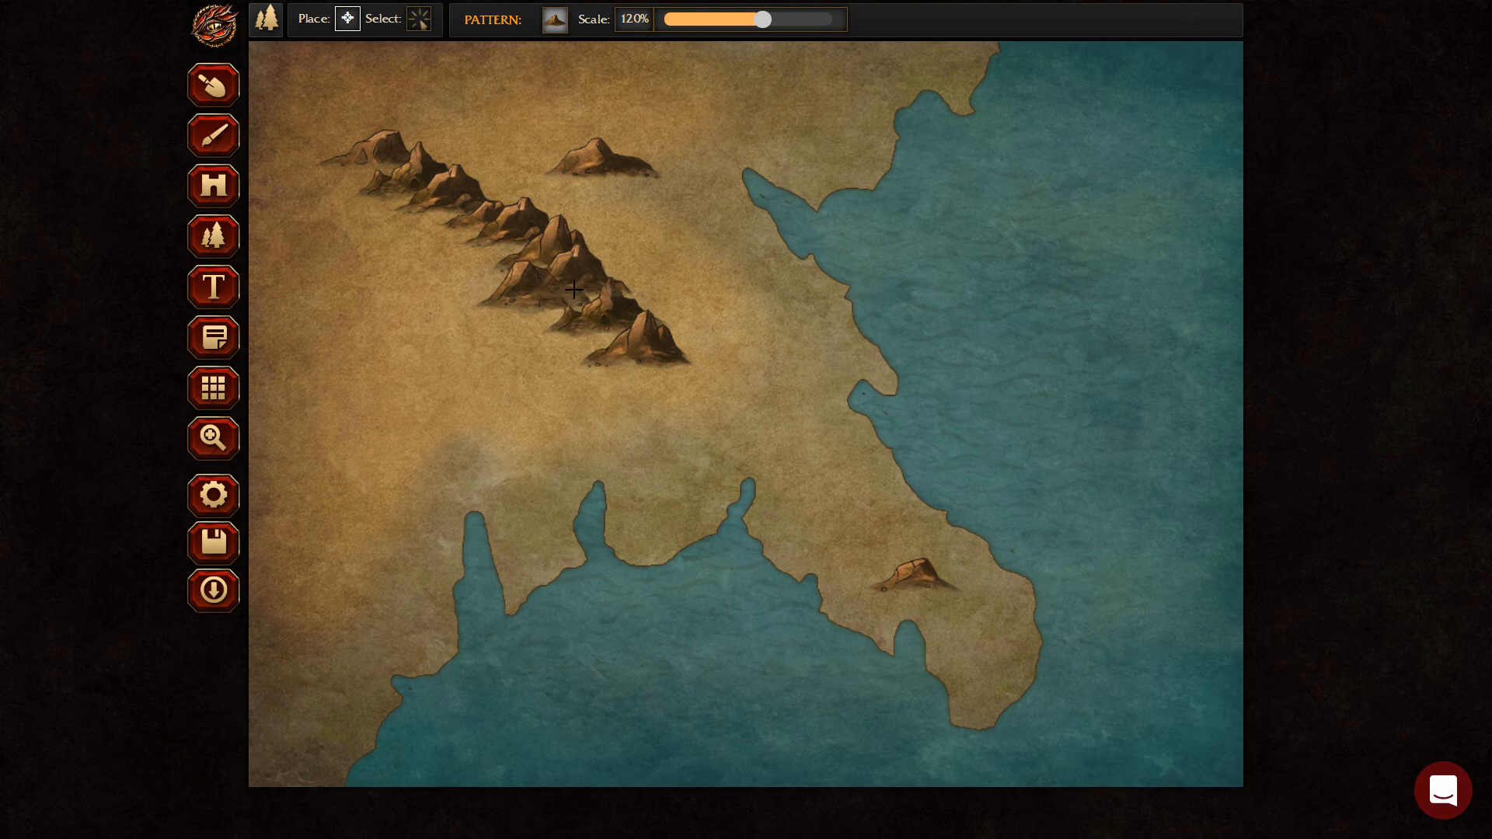
left_click(568, 310)
Extend the mountain range in continuous strokes to the southwest, down the southeastern peninsula and up to the lone northern mountain.
mouse_move(557, 337)
left_mouse_down()
mouse_move(443, 376)
mouse_move(376, 429)
mouse_move(334, 494)
left_mouse_up()
mouse_move(665, 354)
left_mouse_down()
mouse_move(752, 377)
mouse_move(868, 531)
left_mouse_up()
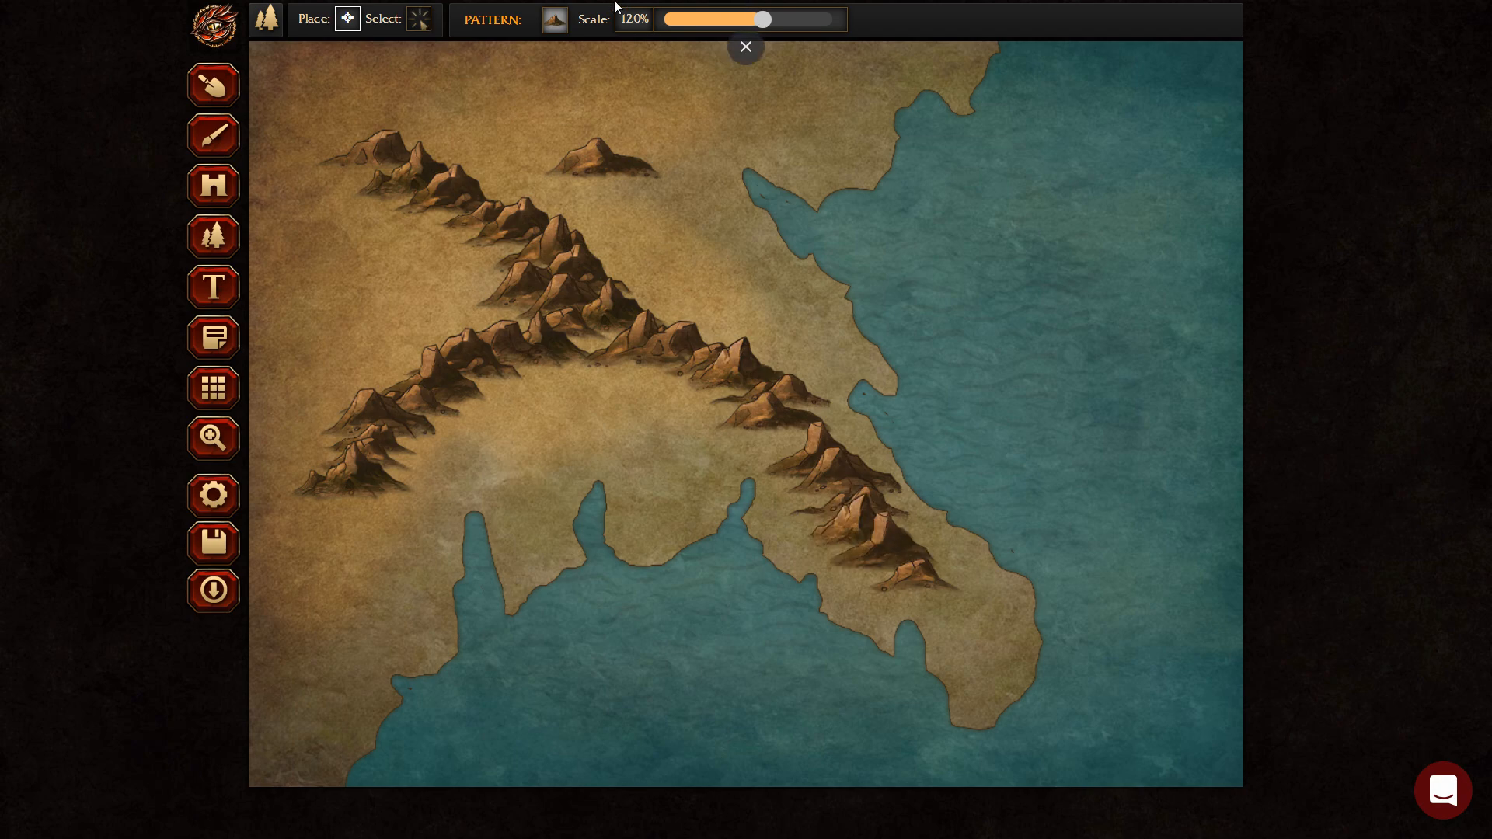
left_click_drag(622, 155, 509, 202)
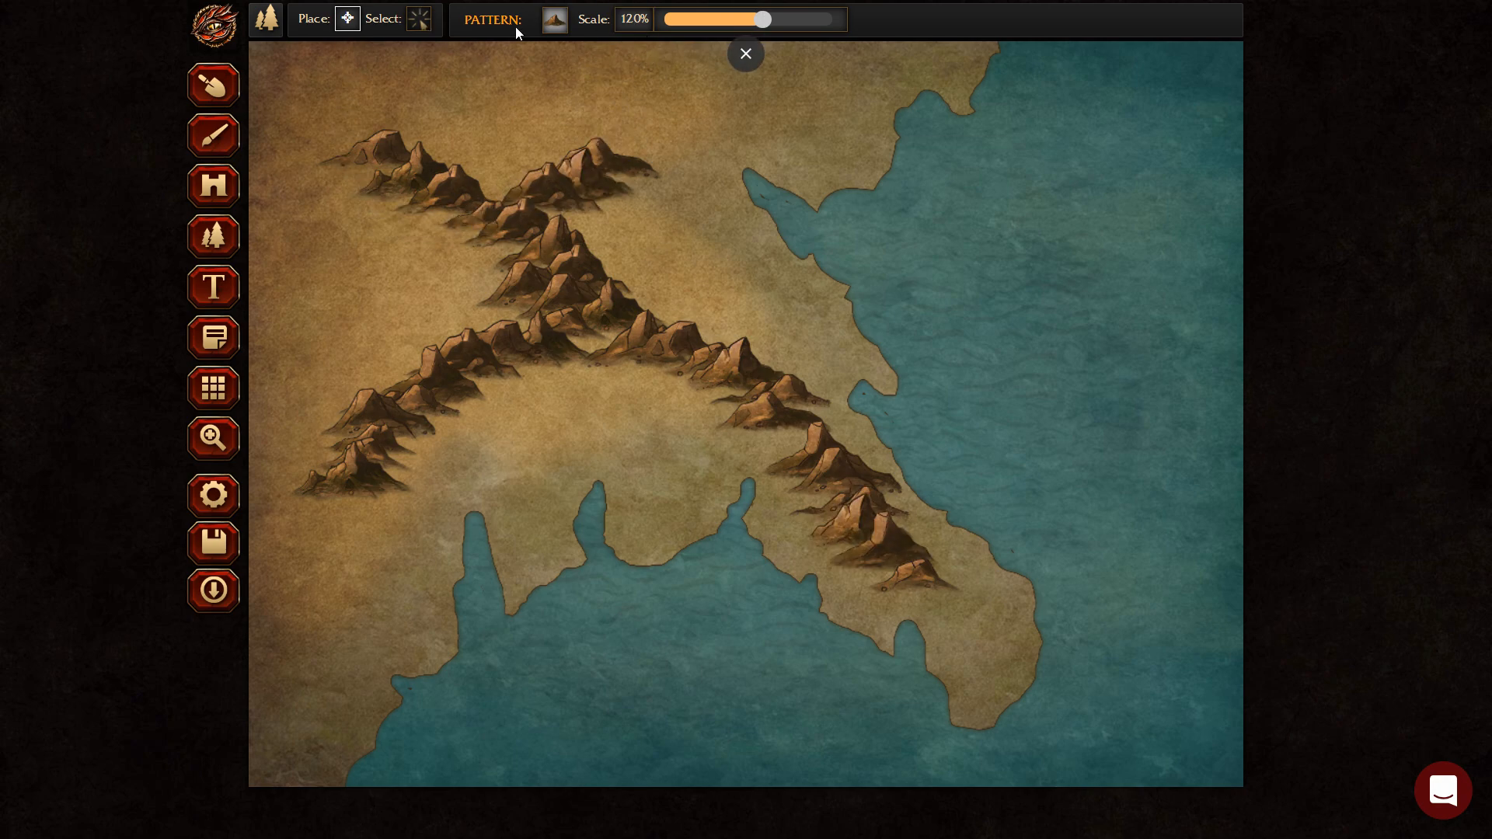
Place a small cluster of Hills pattern objects at 89% scale in the land south of the central mountains.
left_click(555, 20)
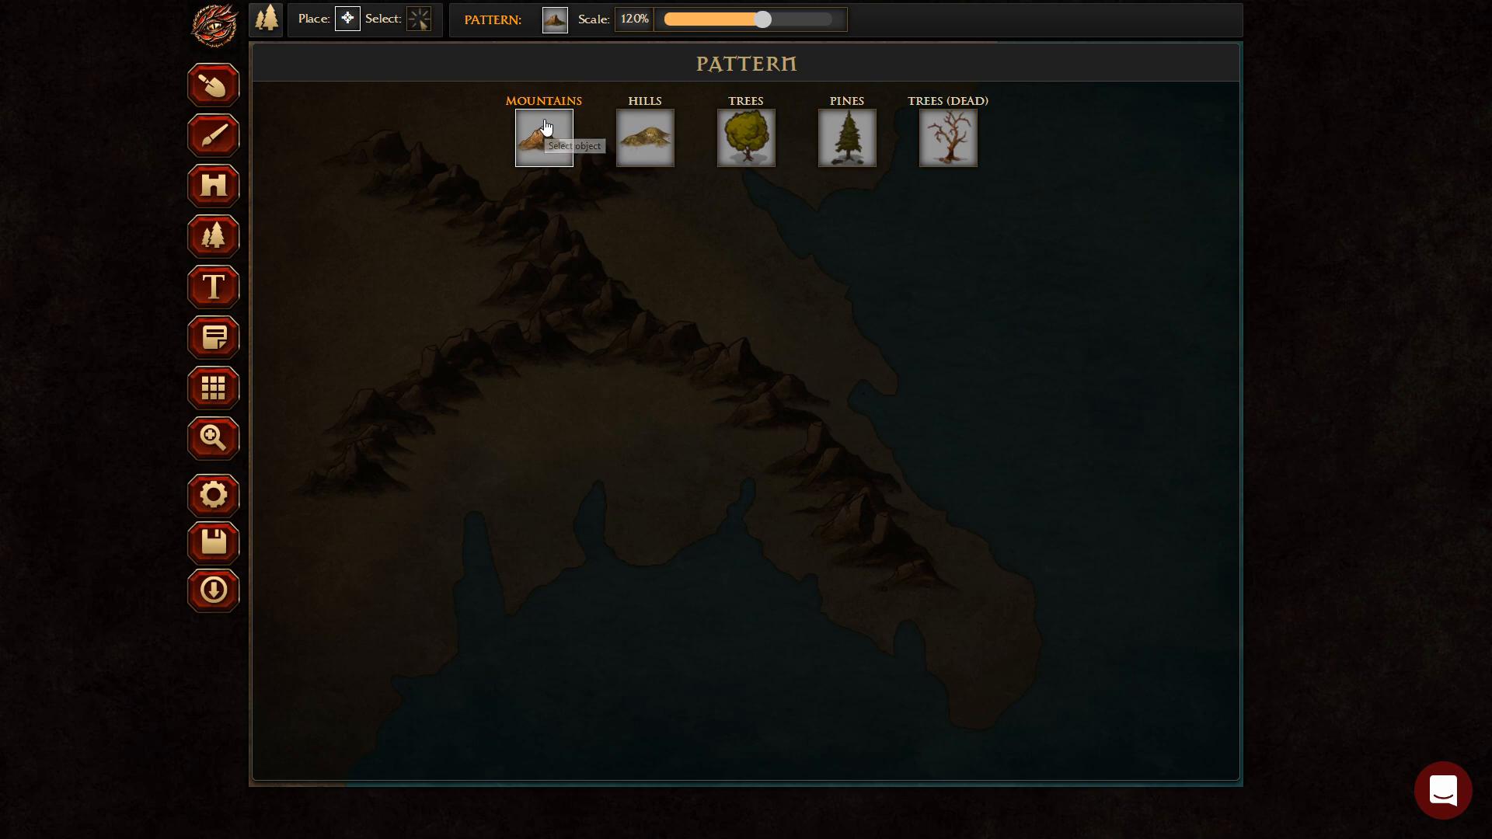
left_click(662, 152)
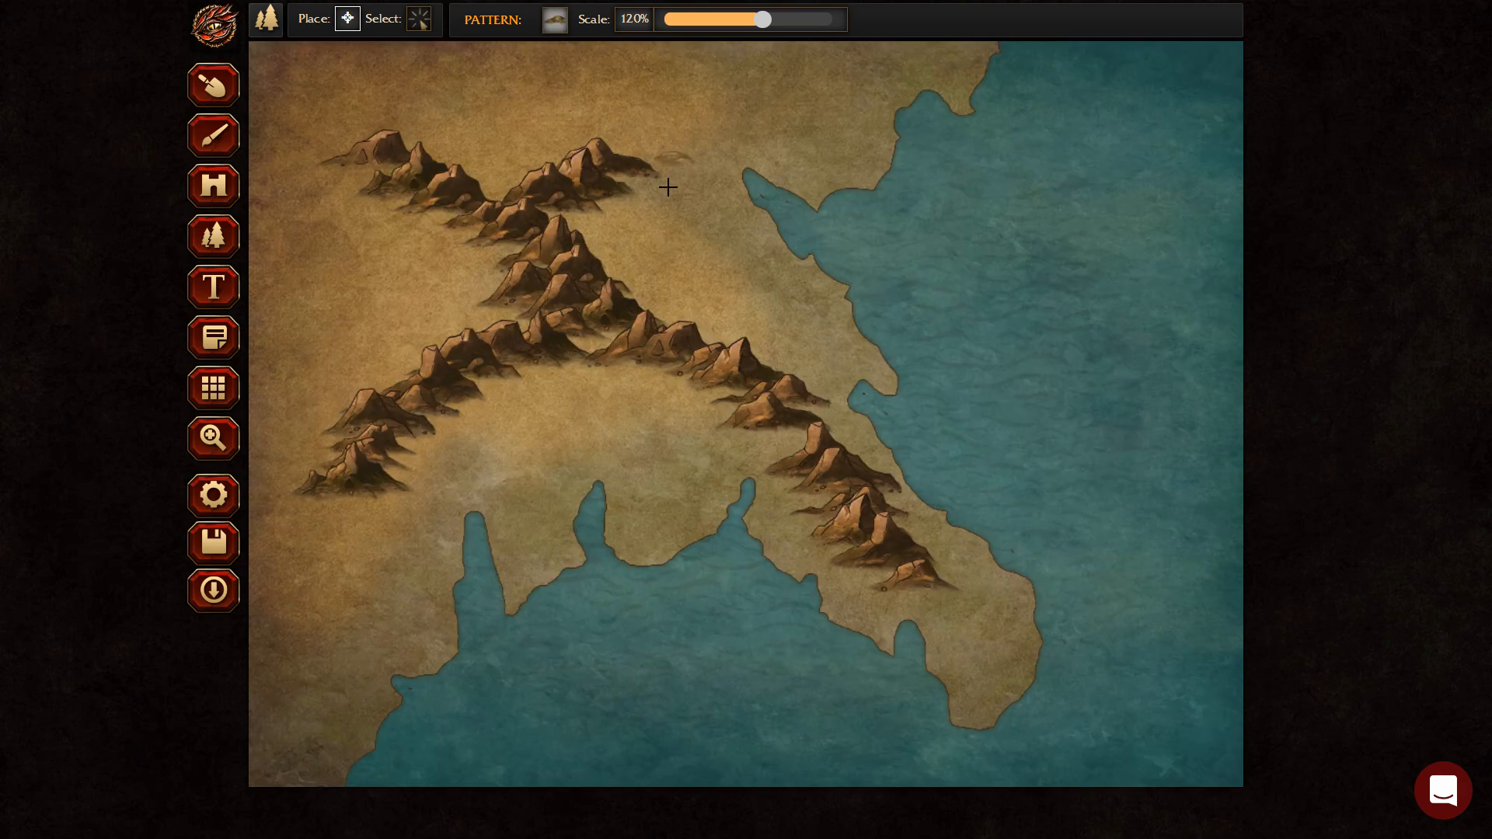
left_click_drag(771, 26, 742, 23)
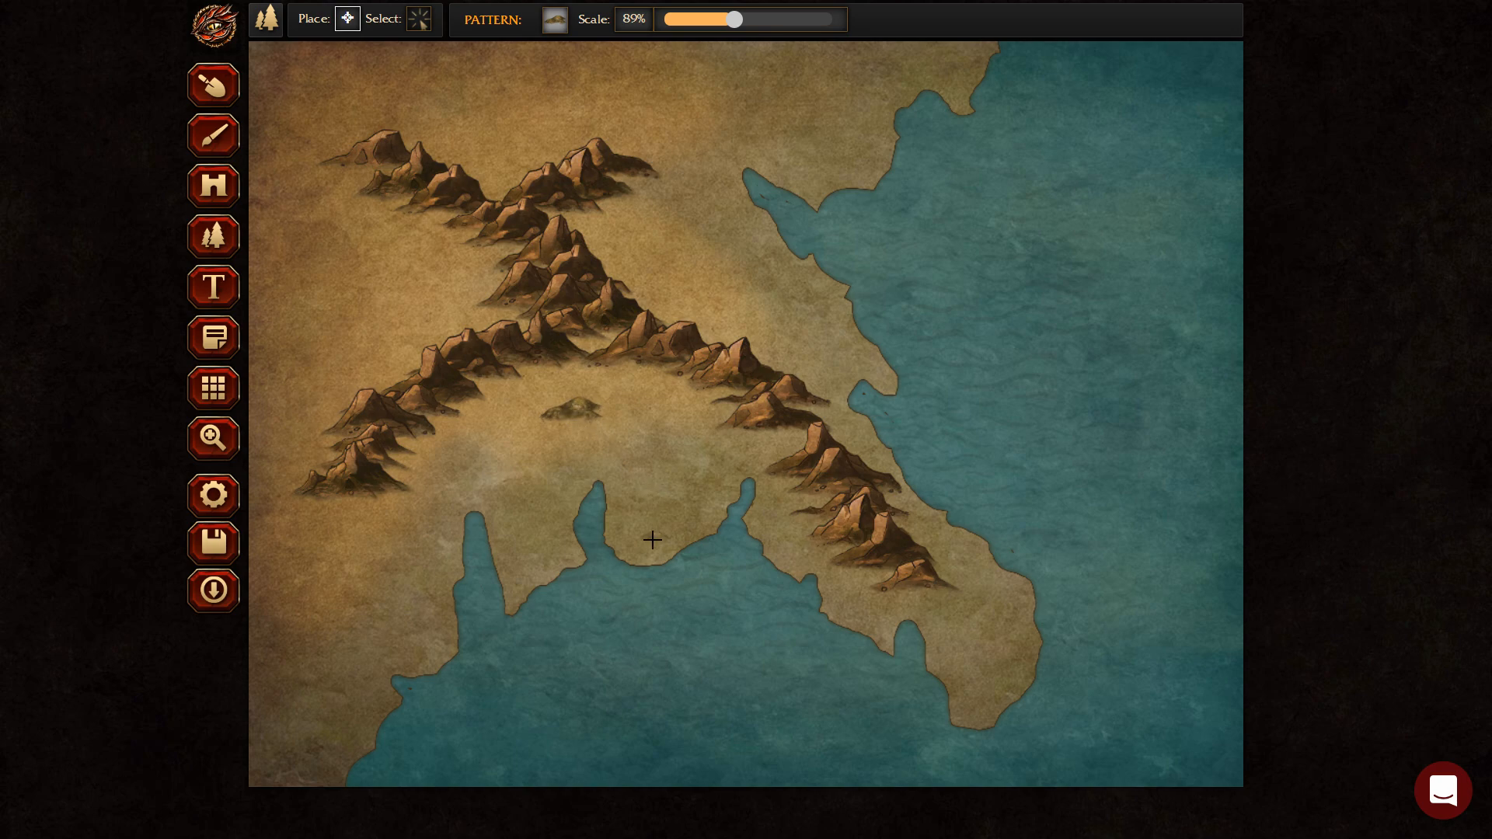
left_click(600, 399)
left_click(632, 411)
left_click(655, 430)
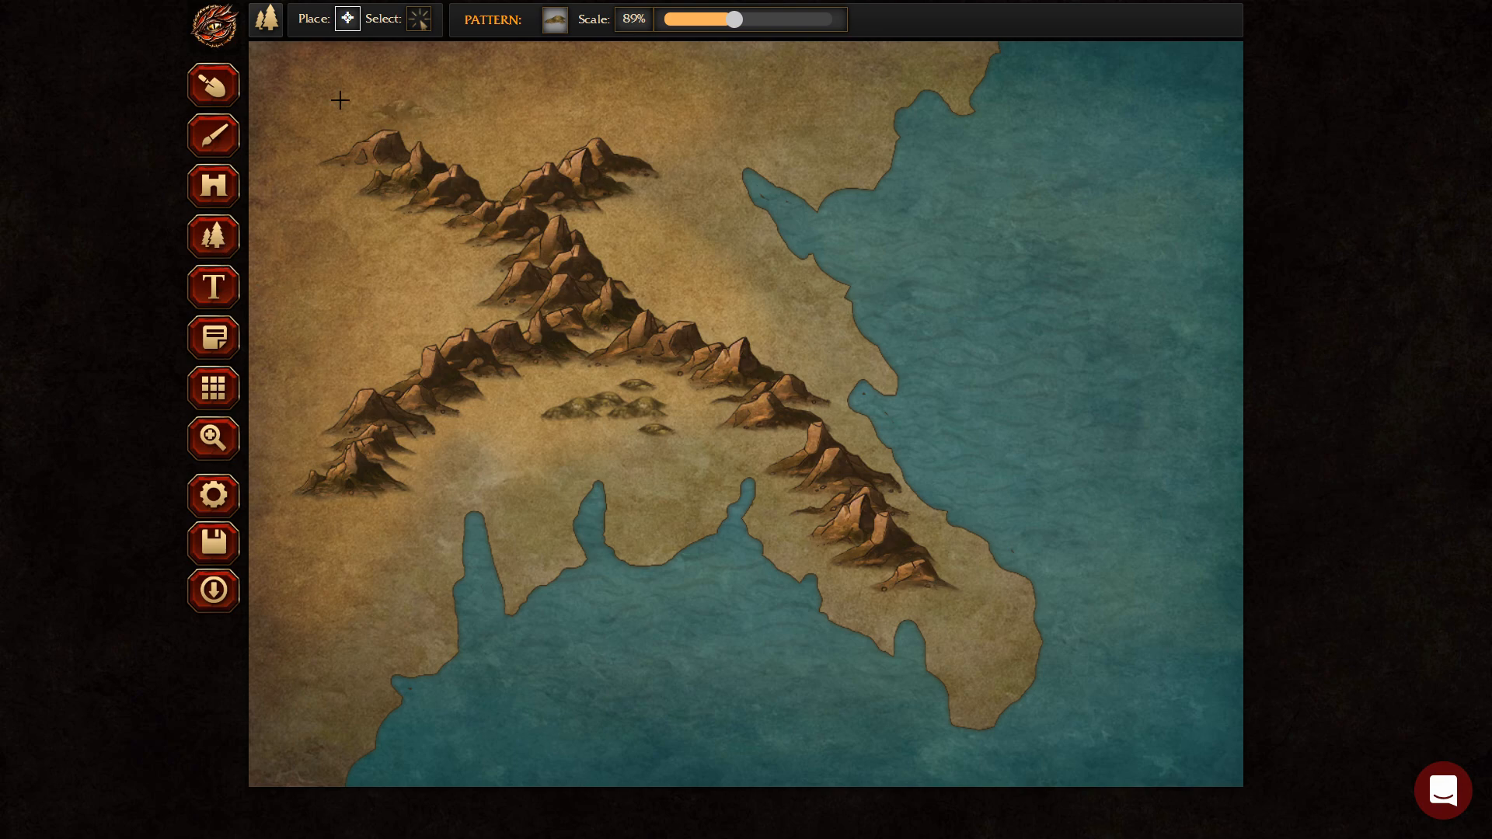
Place three Orc Town objects at 89% scale: east of the northern mountains, in the southwest and in the eastern sea.
left_click(216, 185)
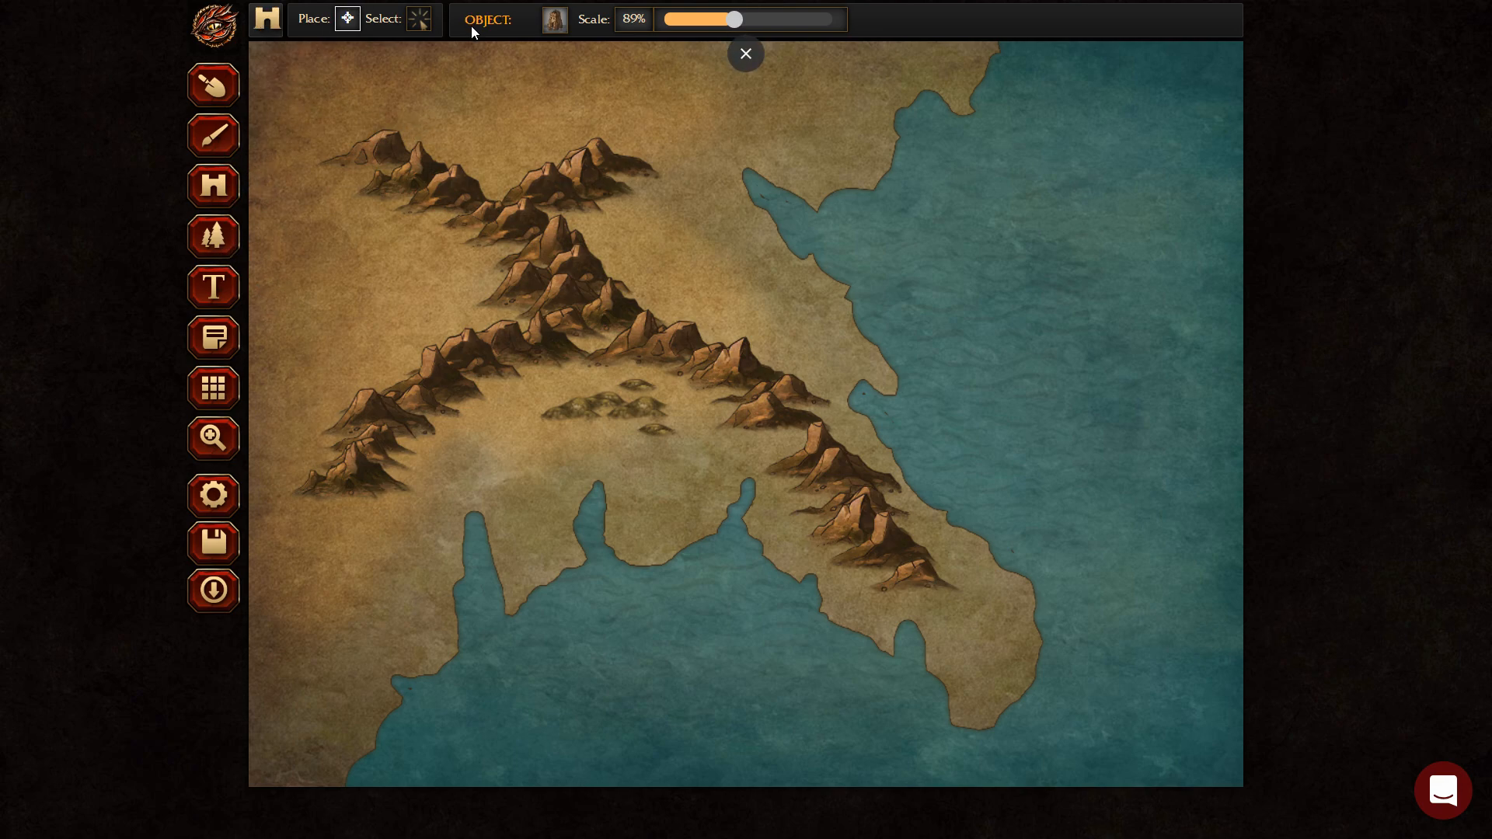
left_click(554, 20)
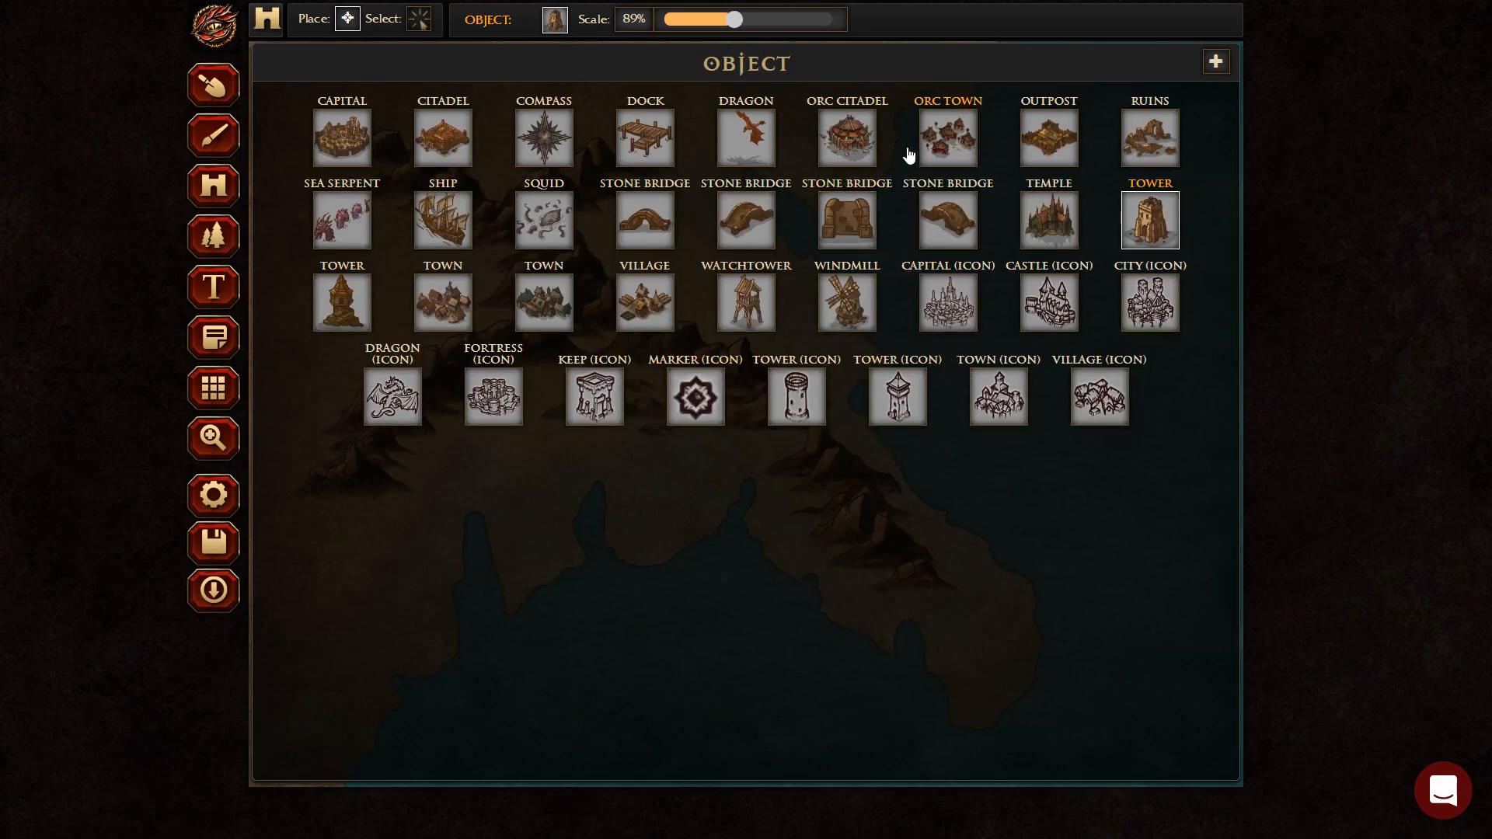
left_click(948, 139)
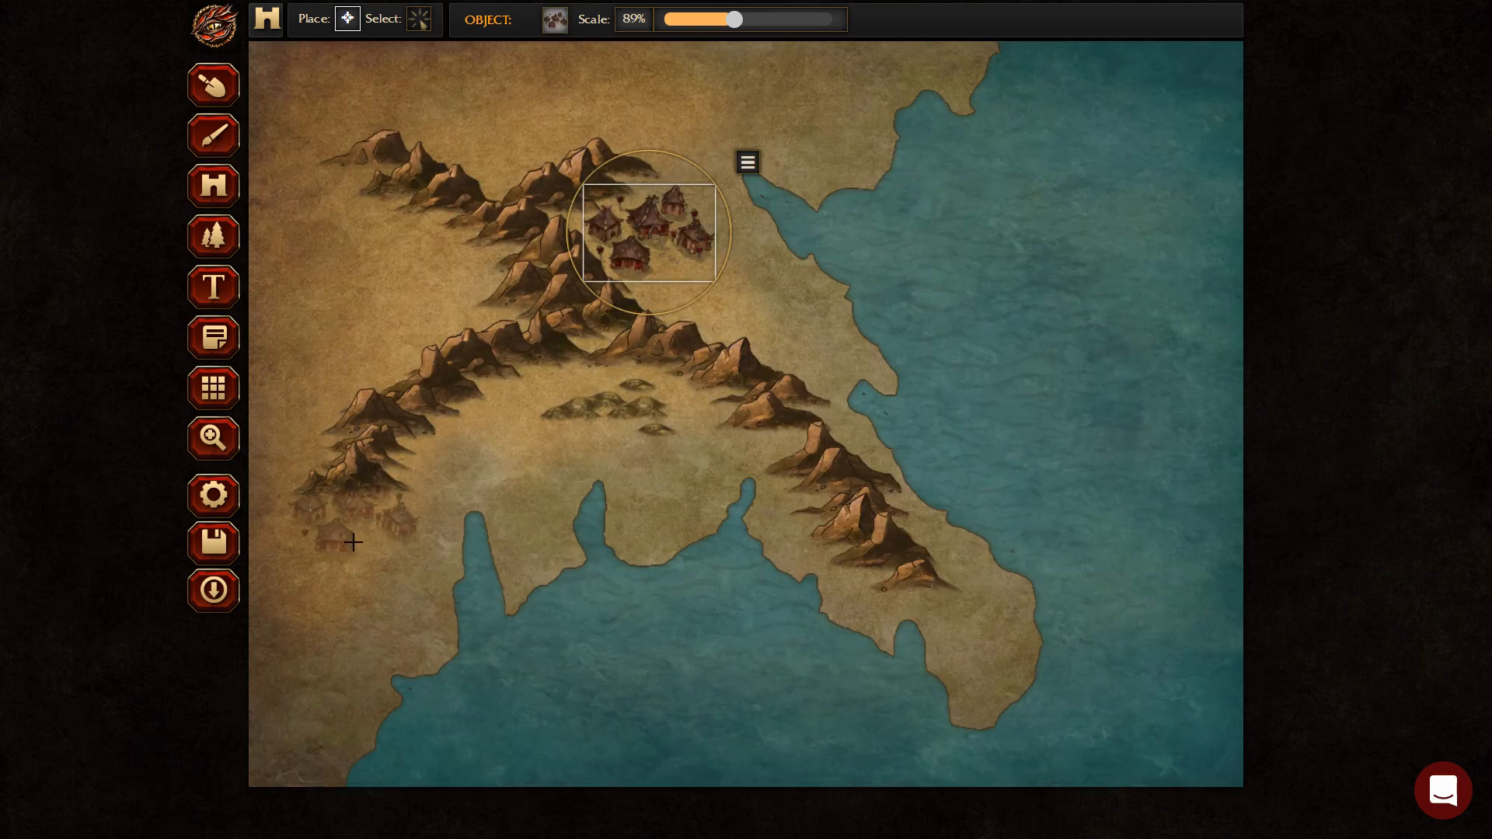
left_click(346, 557)
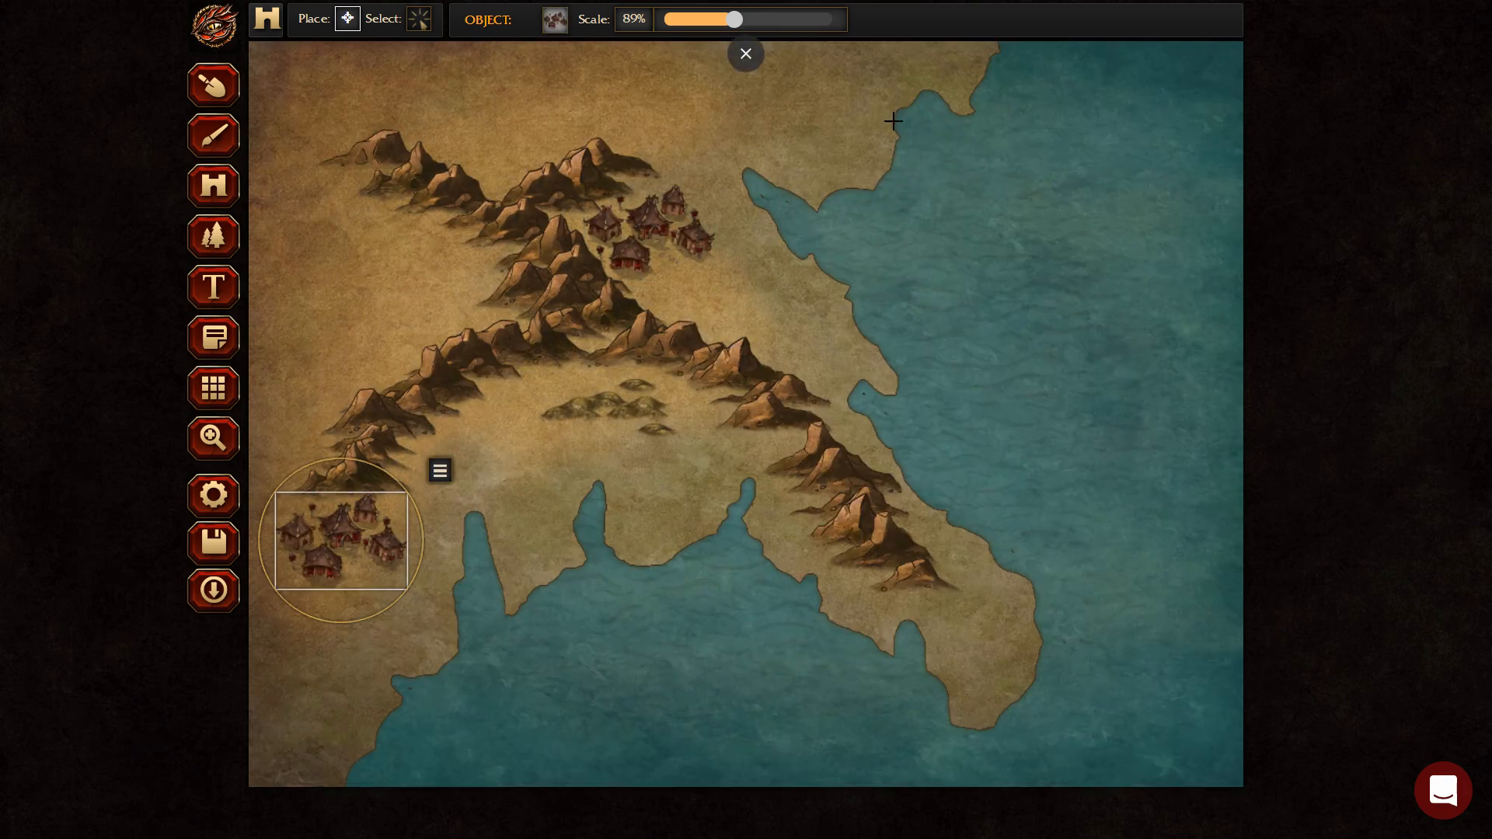
left_click(1150, 374)
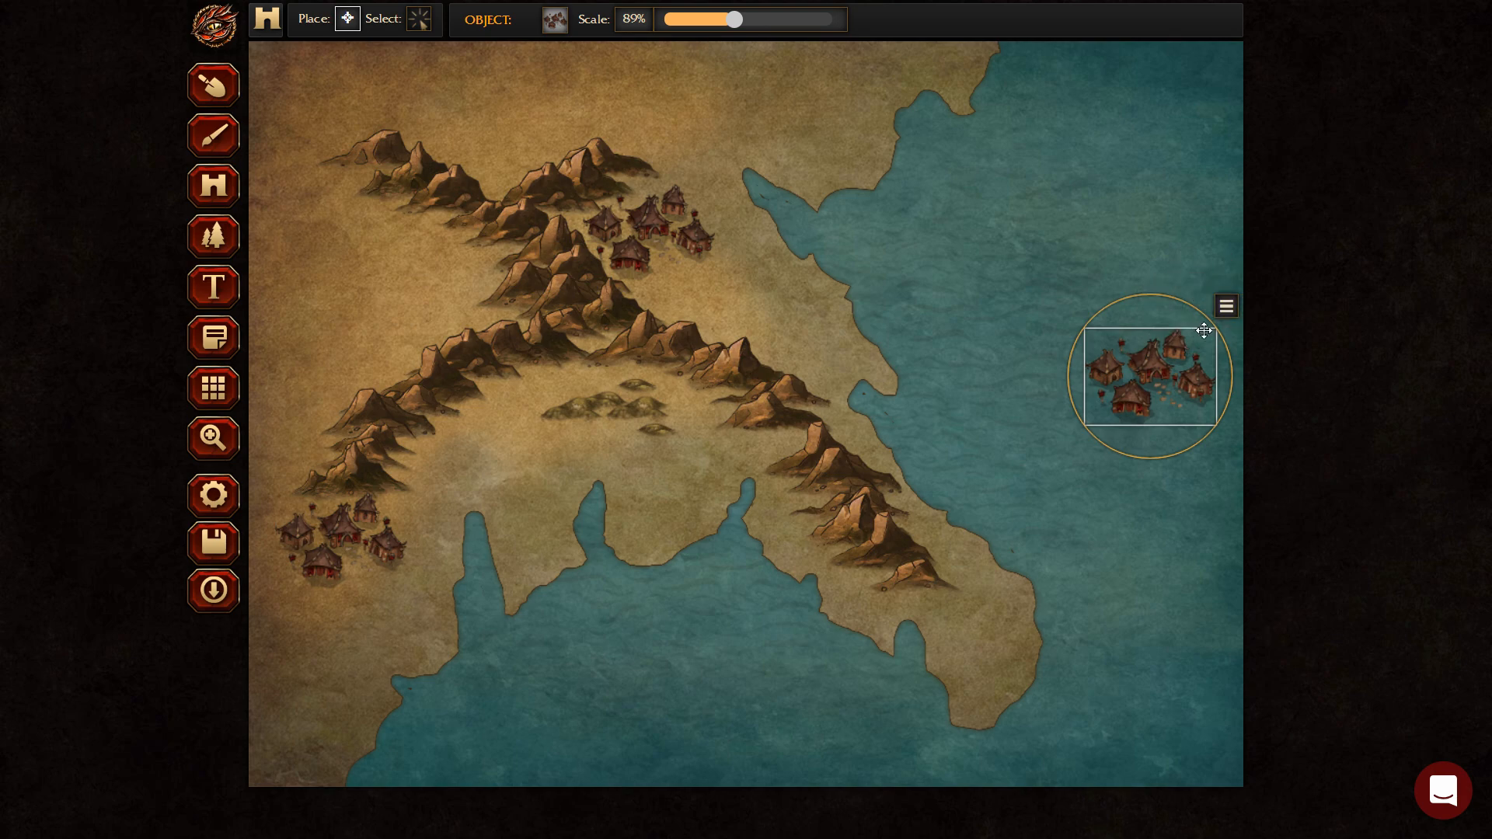
Move the Orc Town from the sea into the mountains, ending west of the central peaks, and push it to the front.
left_click(419, 19)
left_click(1164, 364)
left_click_drag(1164, 365, 556, 142)
left_click(538, 86)
left_click(626, 81)
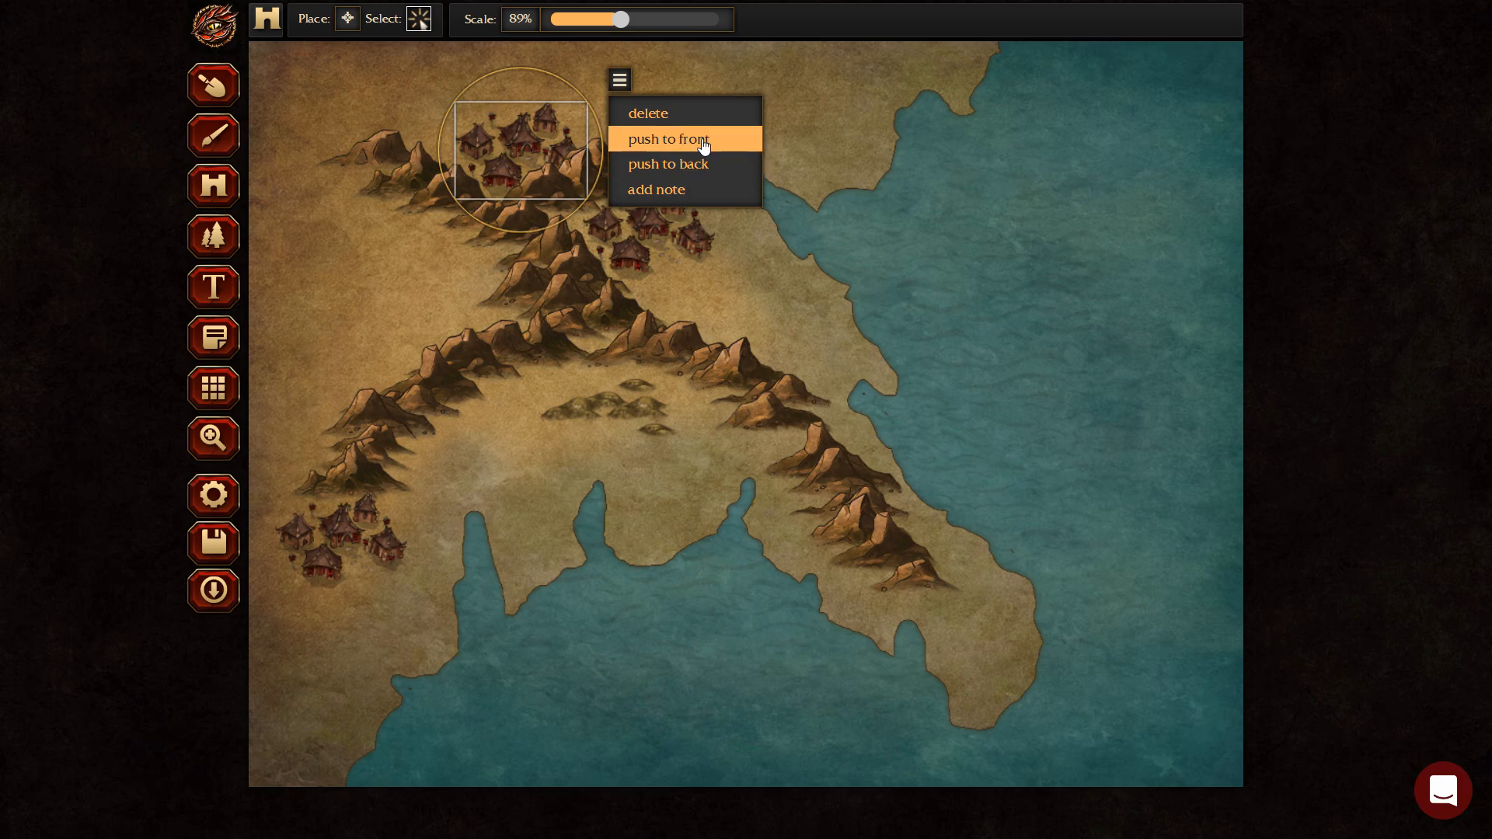
left_click(731, 139)
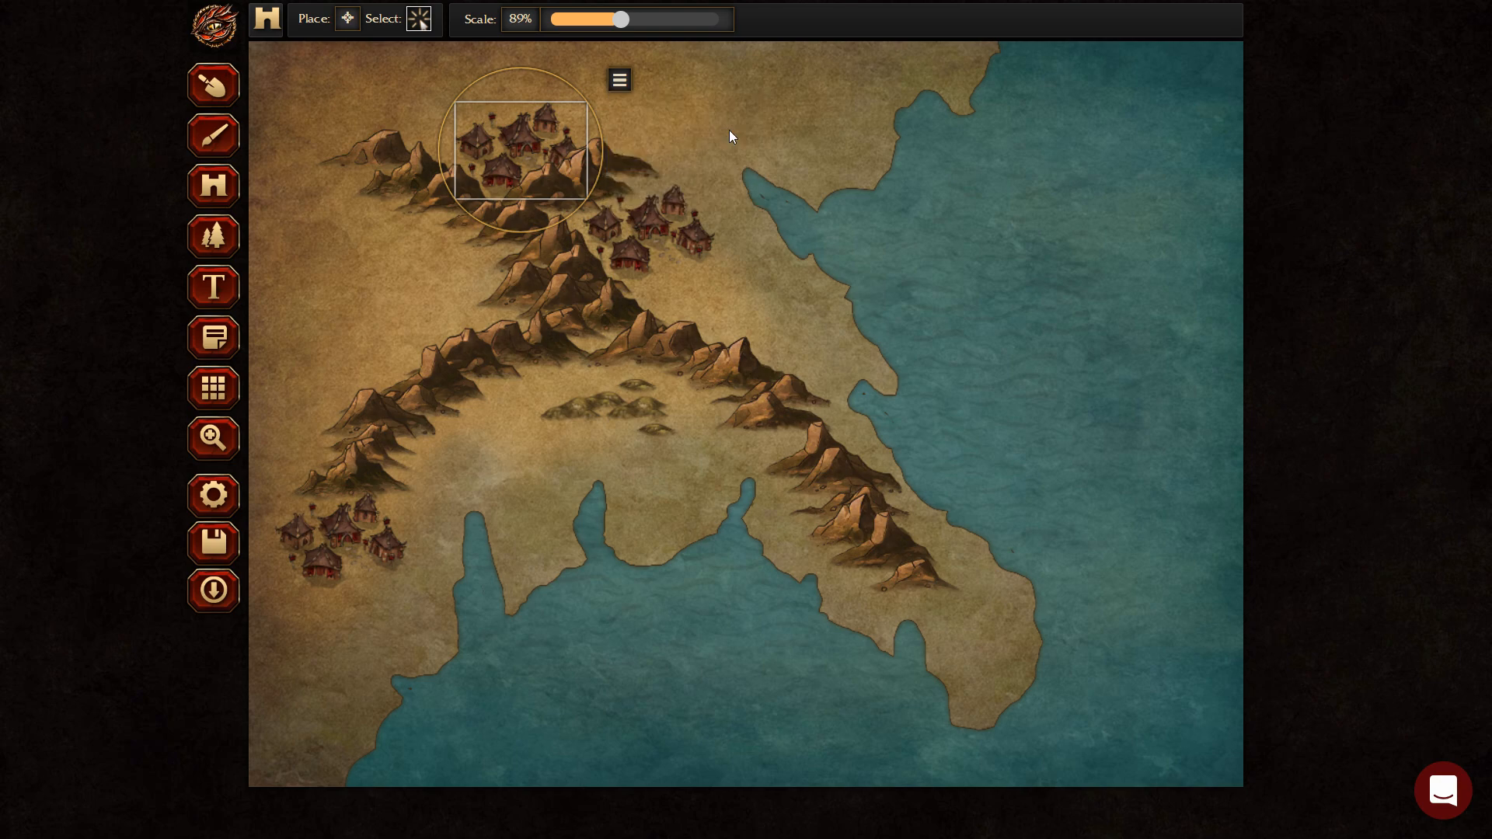
left_click(619, 79)
left_click(668, 140)
left_click_drag(548, 130, 493, 283)
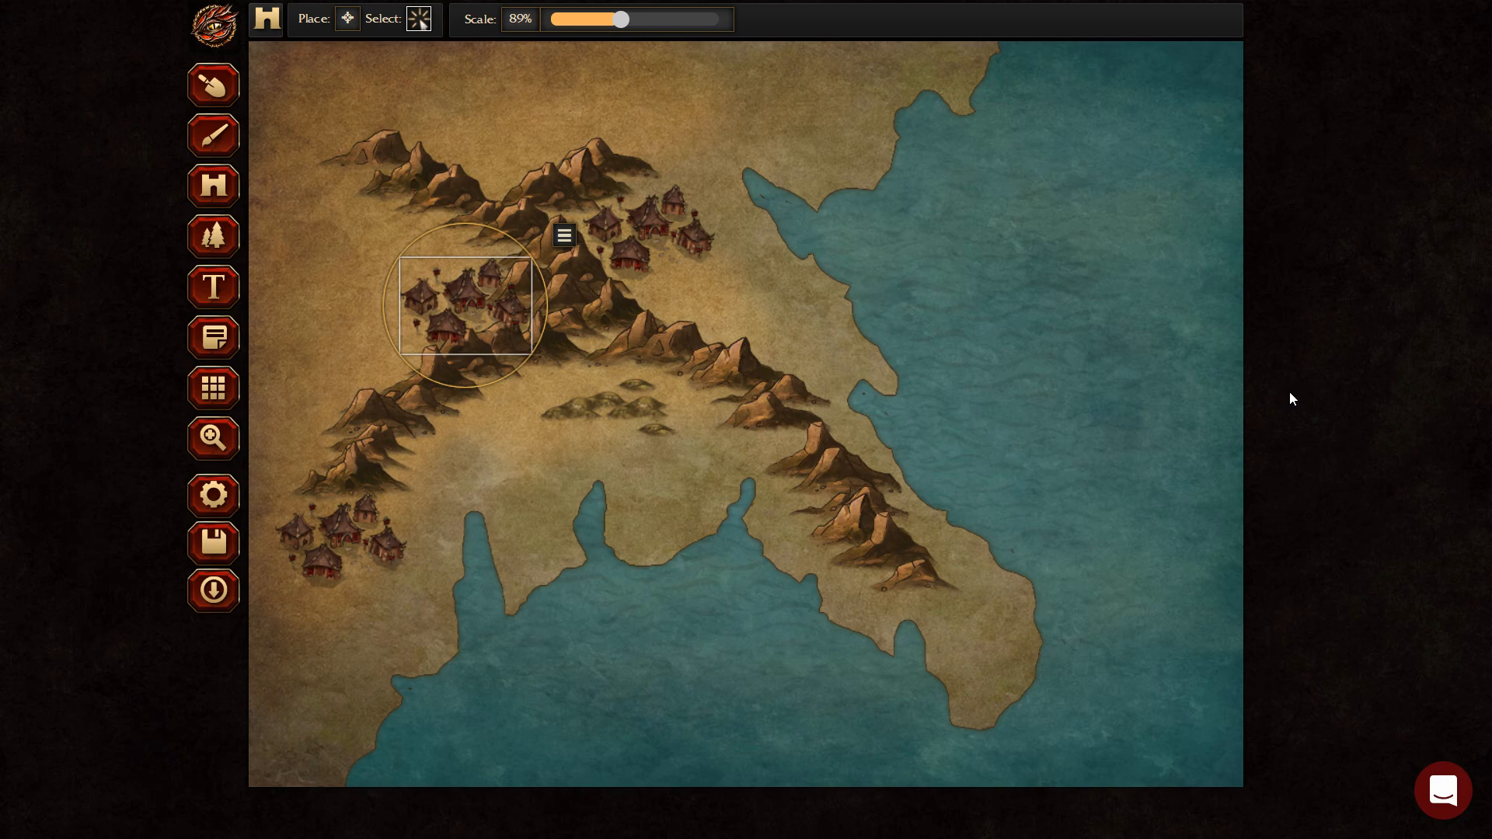
key("F11")
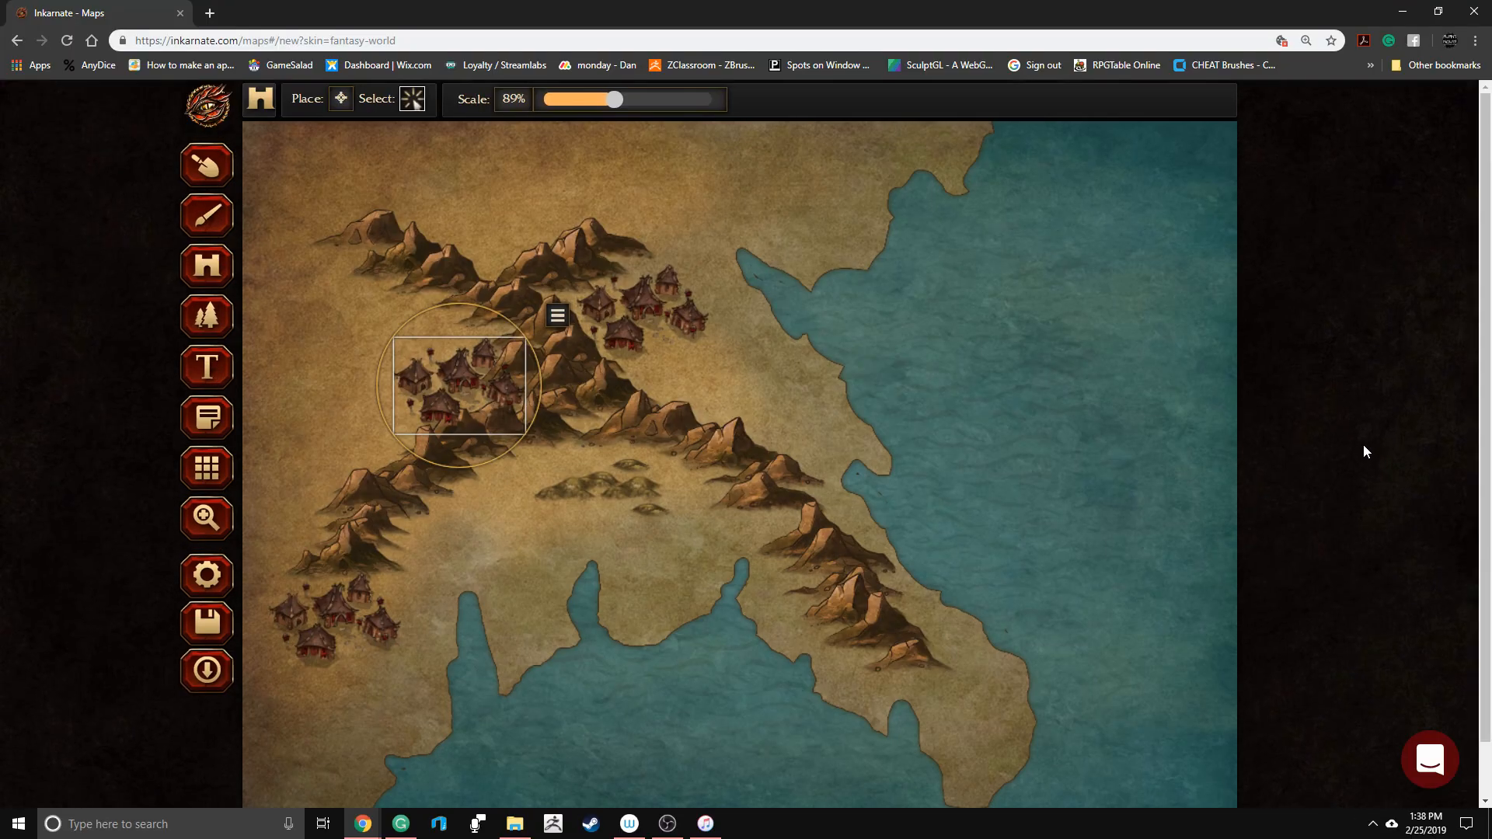
key("F11")
key("F11")
key("F11")
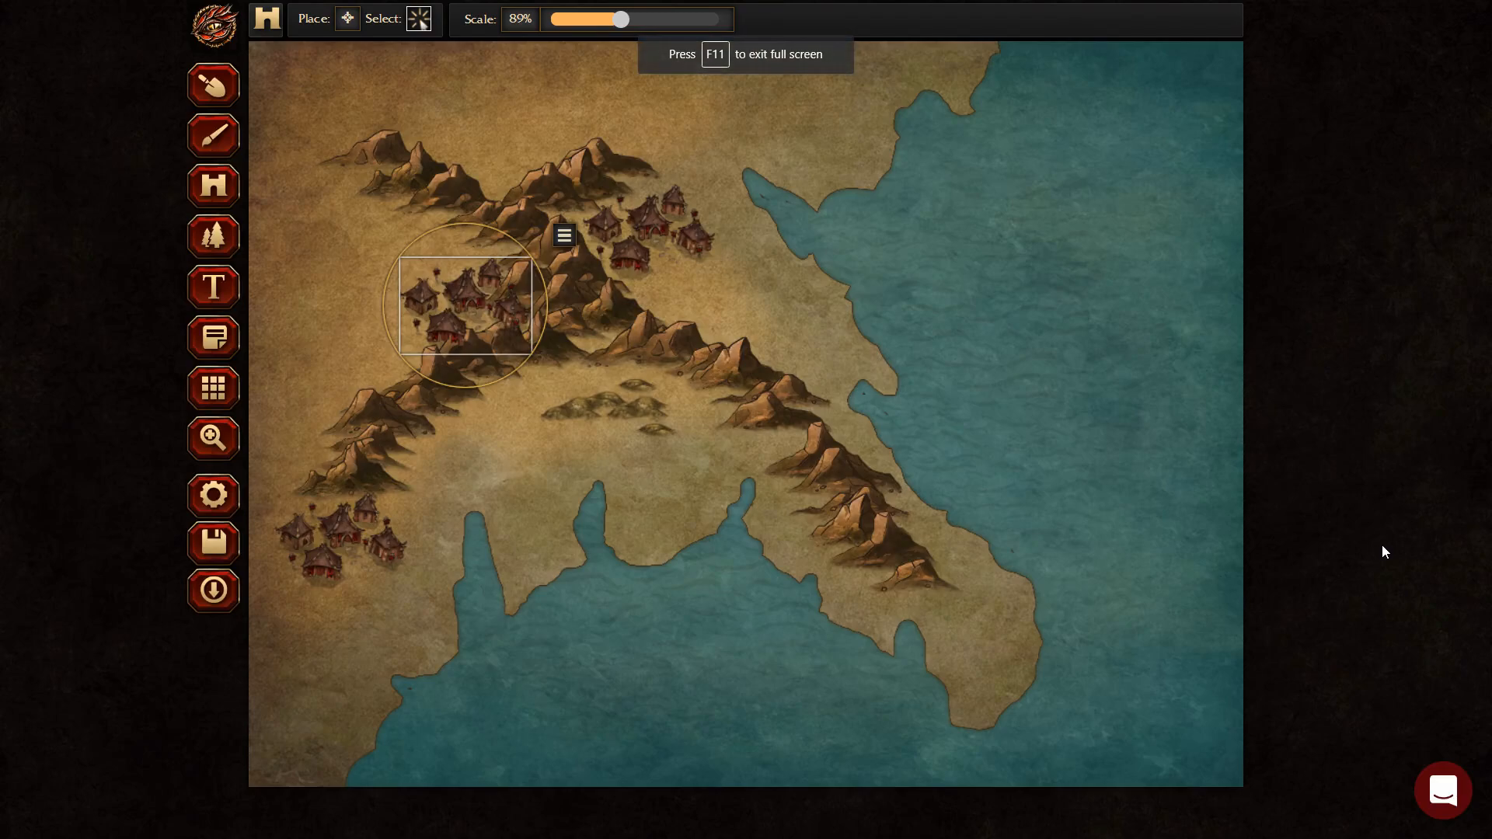
scroll(1026, 520, "up", 2)
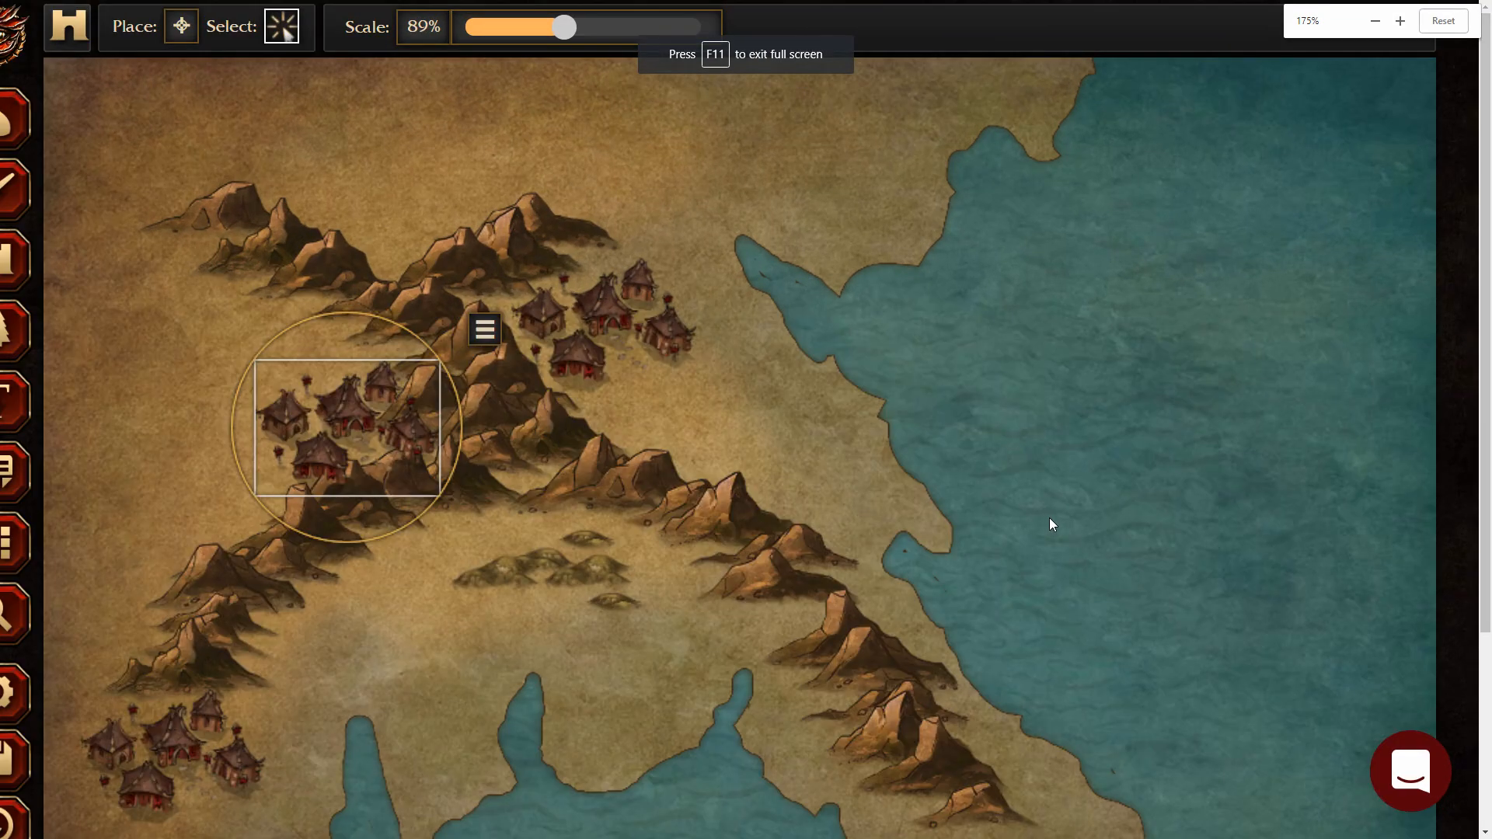
scroll(1054, 518, "down", 4)
scroll(1058, 517, "up", 5, "ctrl")
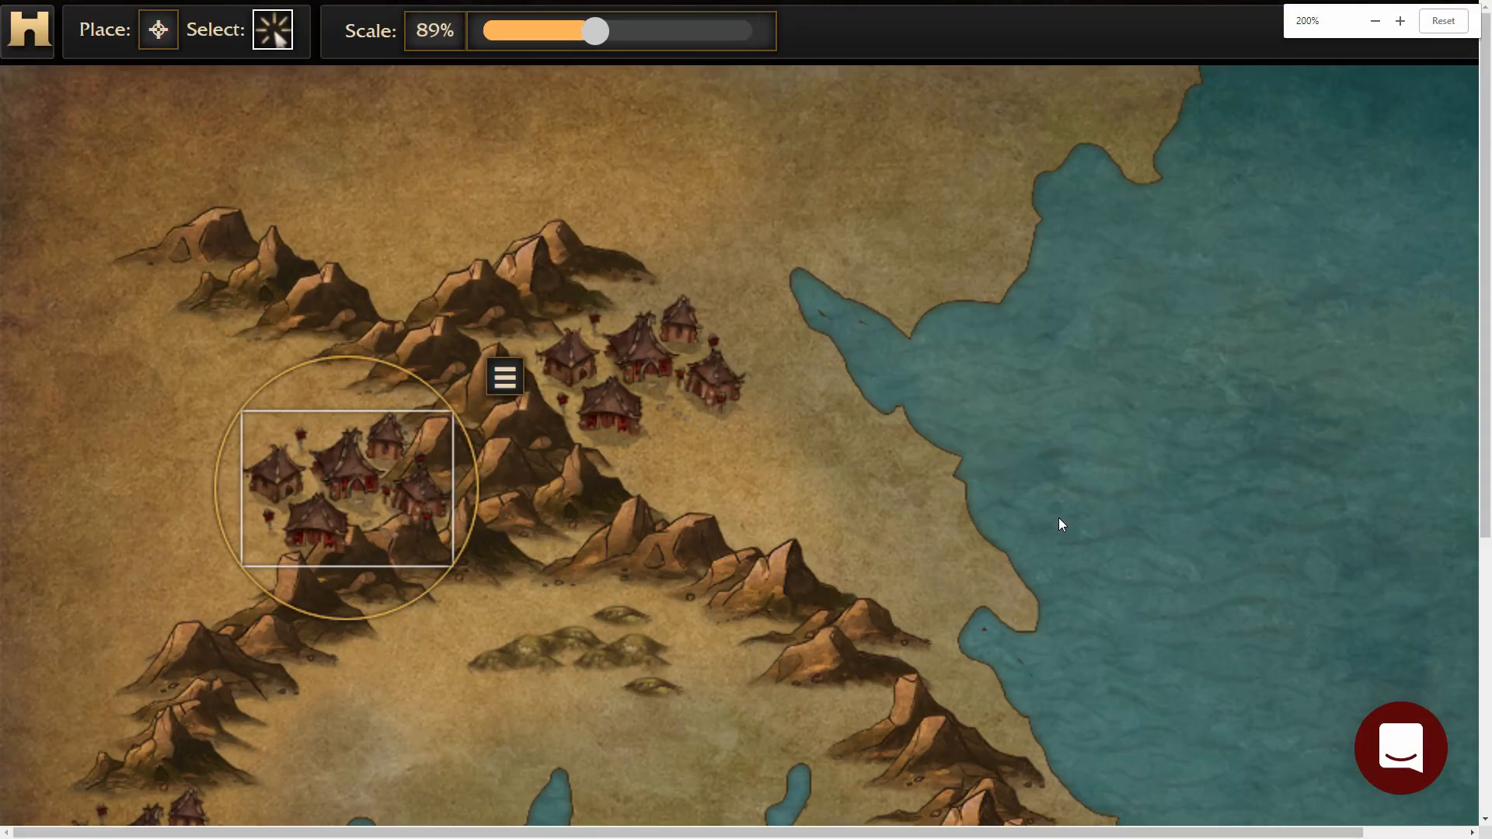
scroll(1059, 517, "down", 1, "ctrl")
scroll(1058, 517, "up", 1, "ctrl")
scroll(1058, 517, "down", 2, "ctrl")
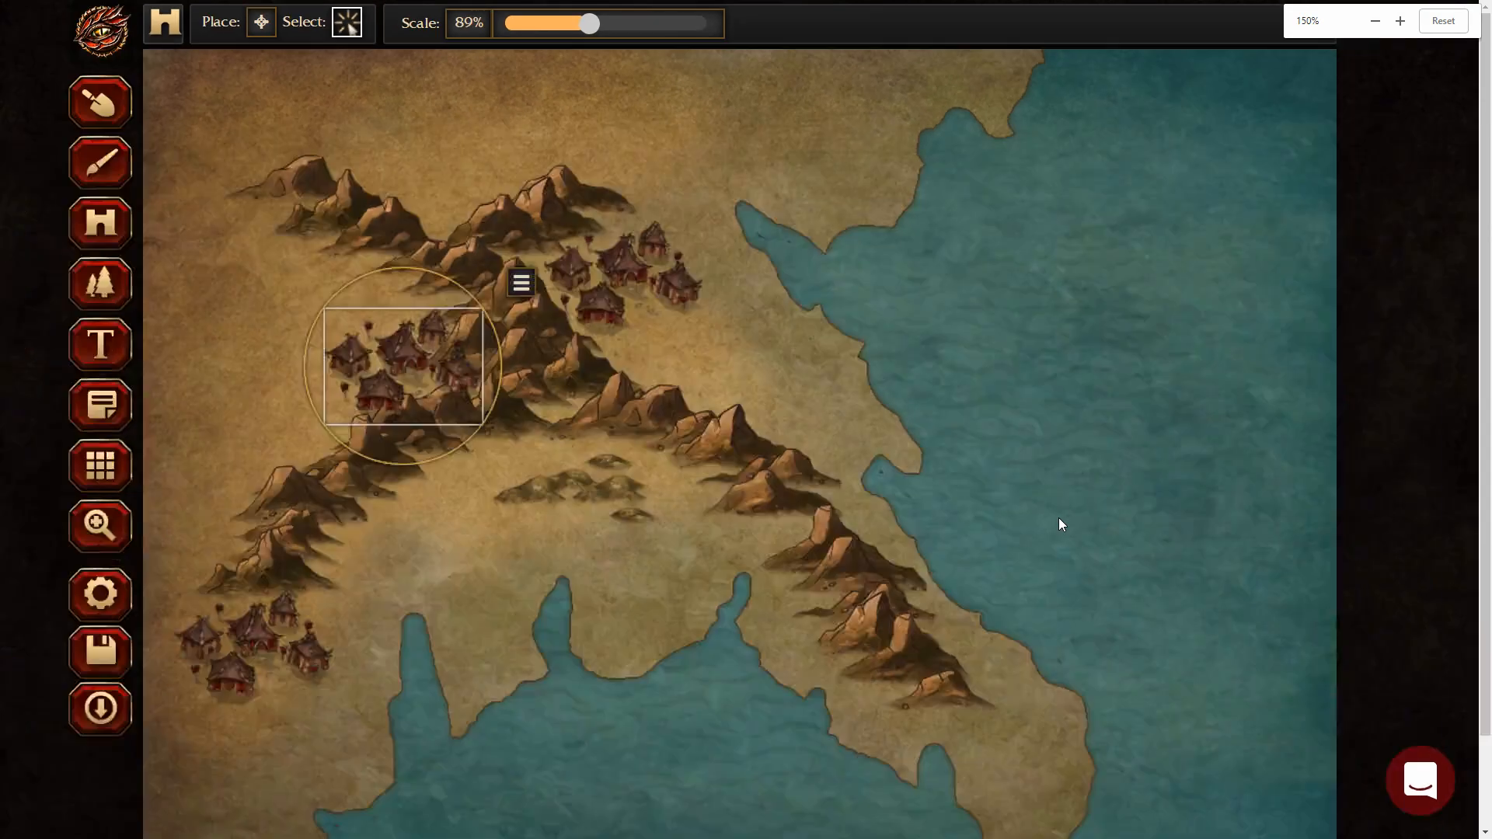
scroll(1093, 544, "down", 1, "ctrl")
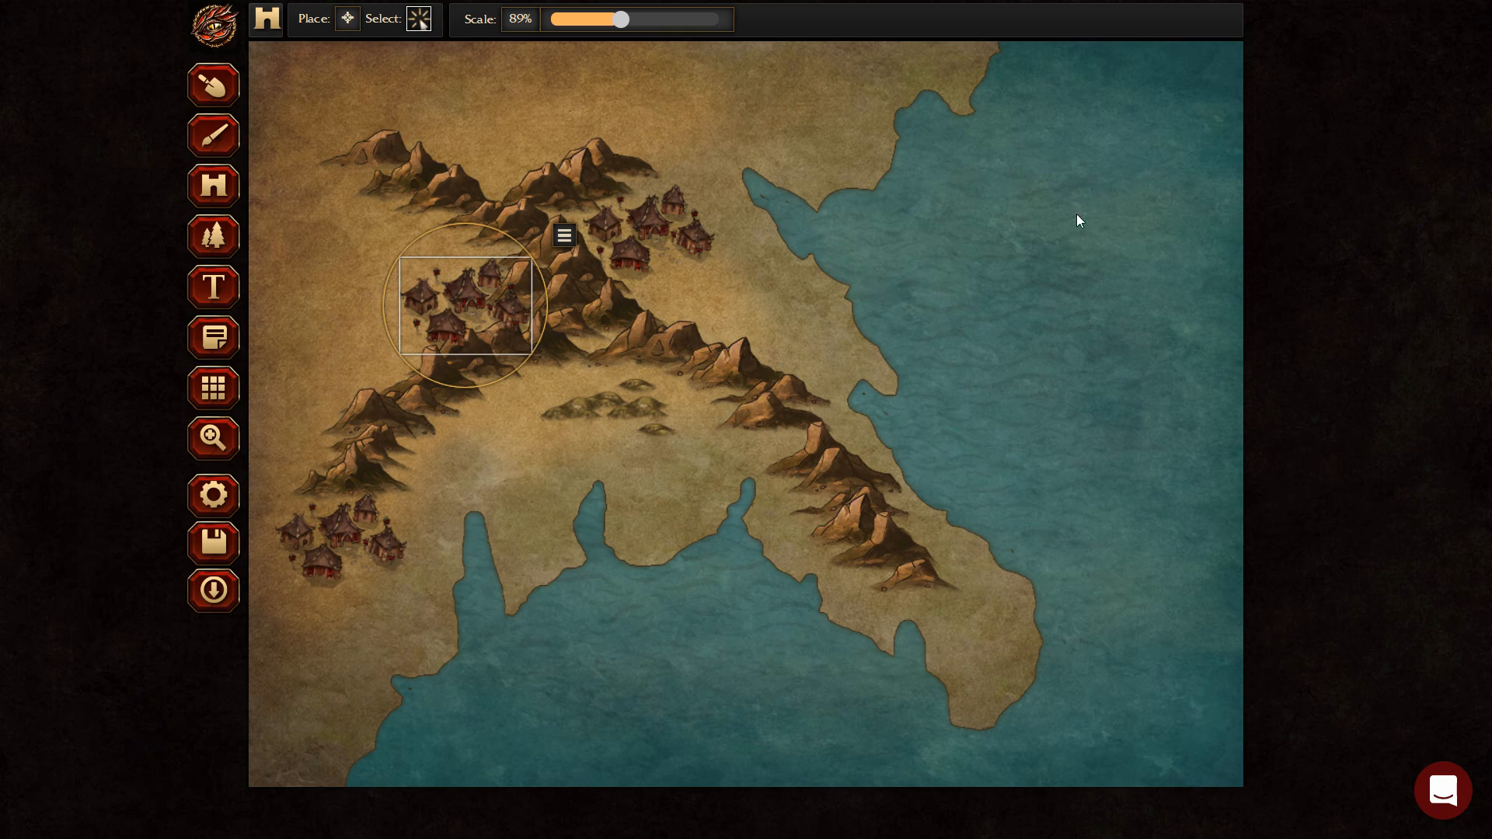
left_click(873, 227)
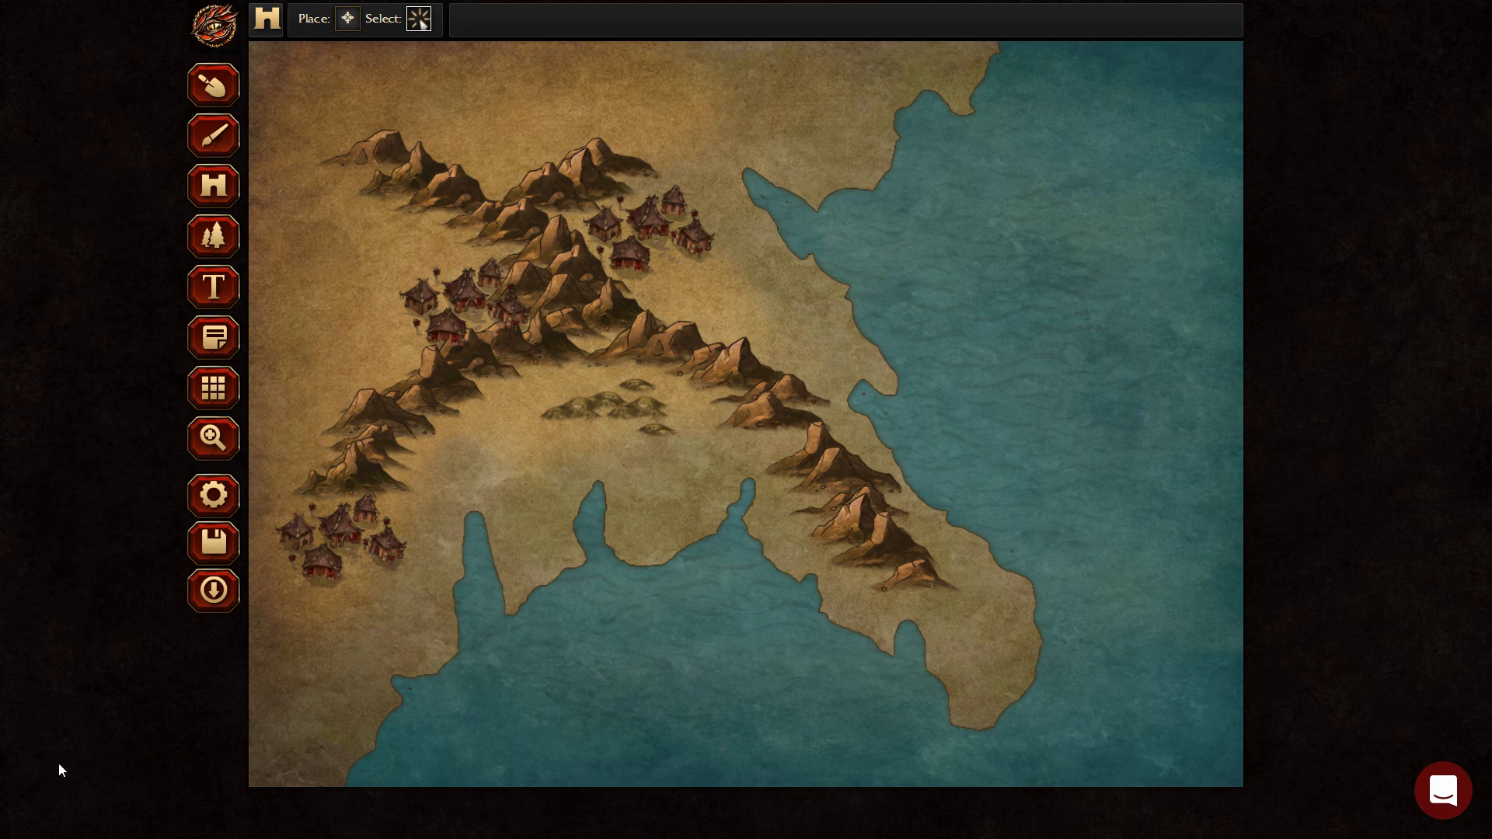
Leave full screen and open the inkarnate.com home page in place of the map editor.
key("F11")
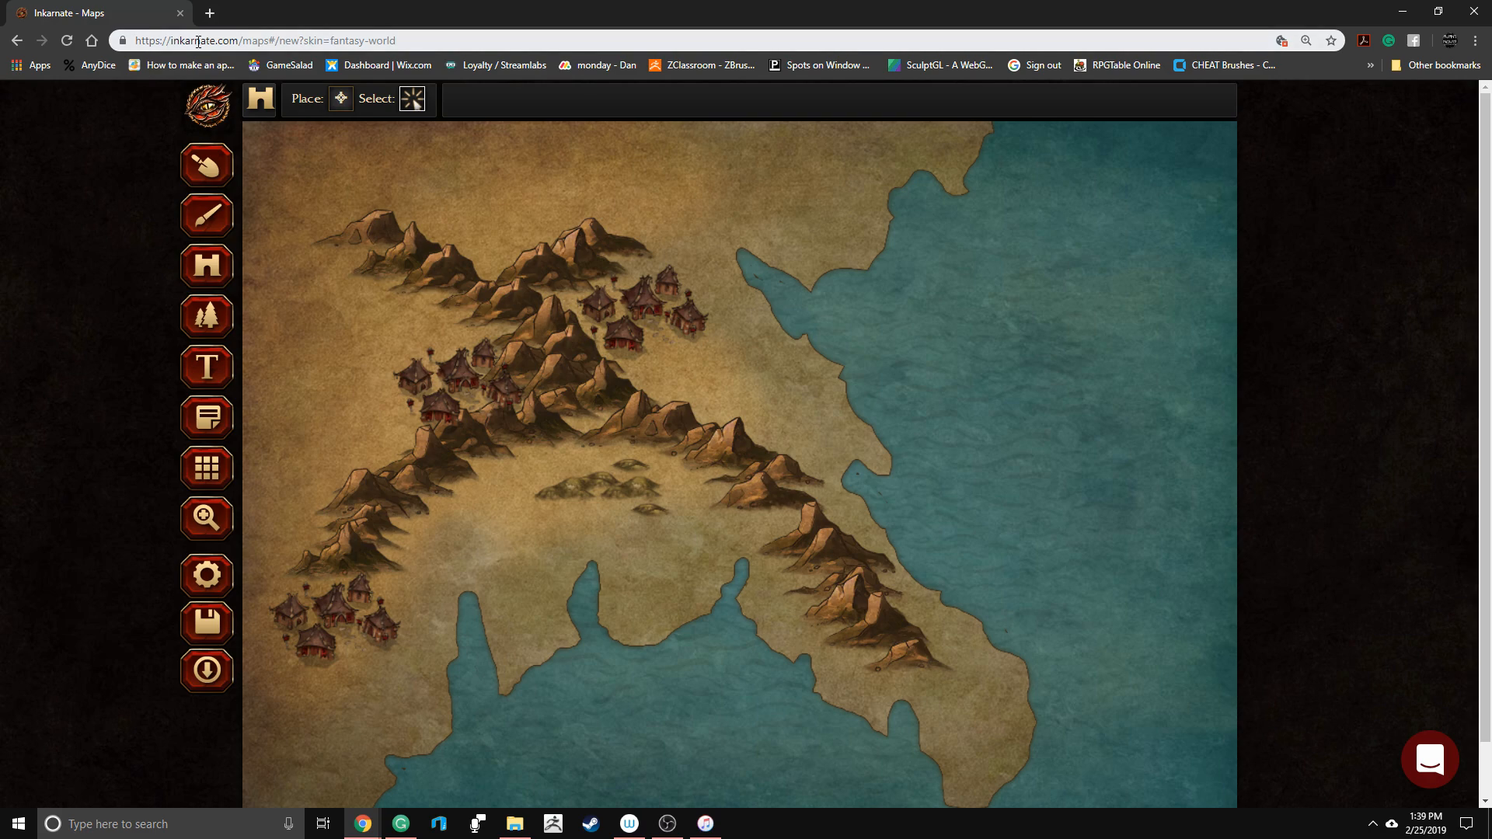
left_click_drag(239, 43, 404, 42)
key("BackSpace")
key("Return")
left_click(814, 129)
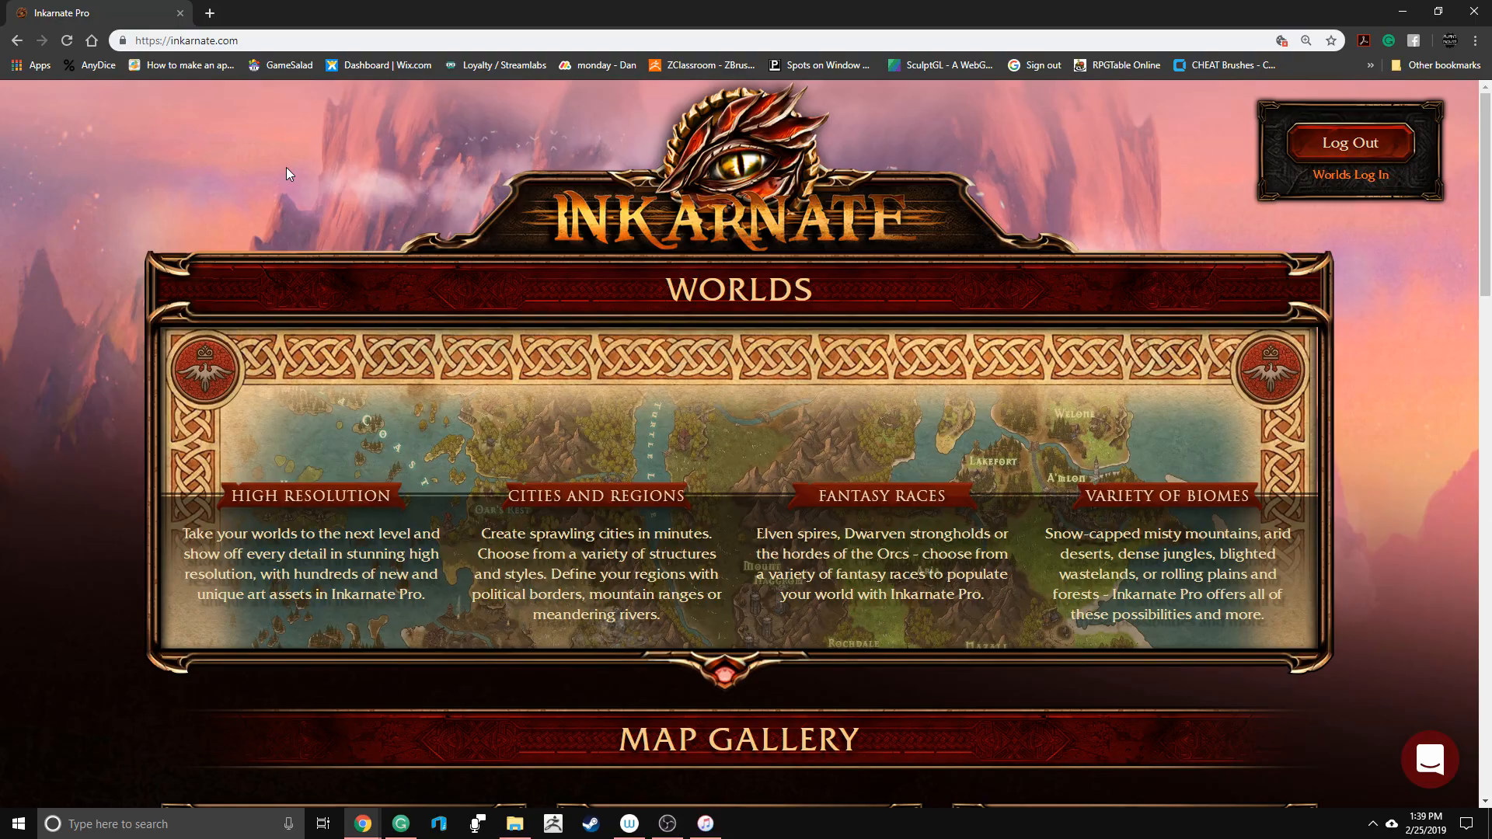
Examine the map gallery and the Basic and Pro plan details on the home page.
scroll(1258, 500, "down", 12)
scroll(1259, 498, "down", 5)
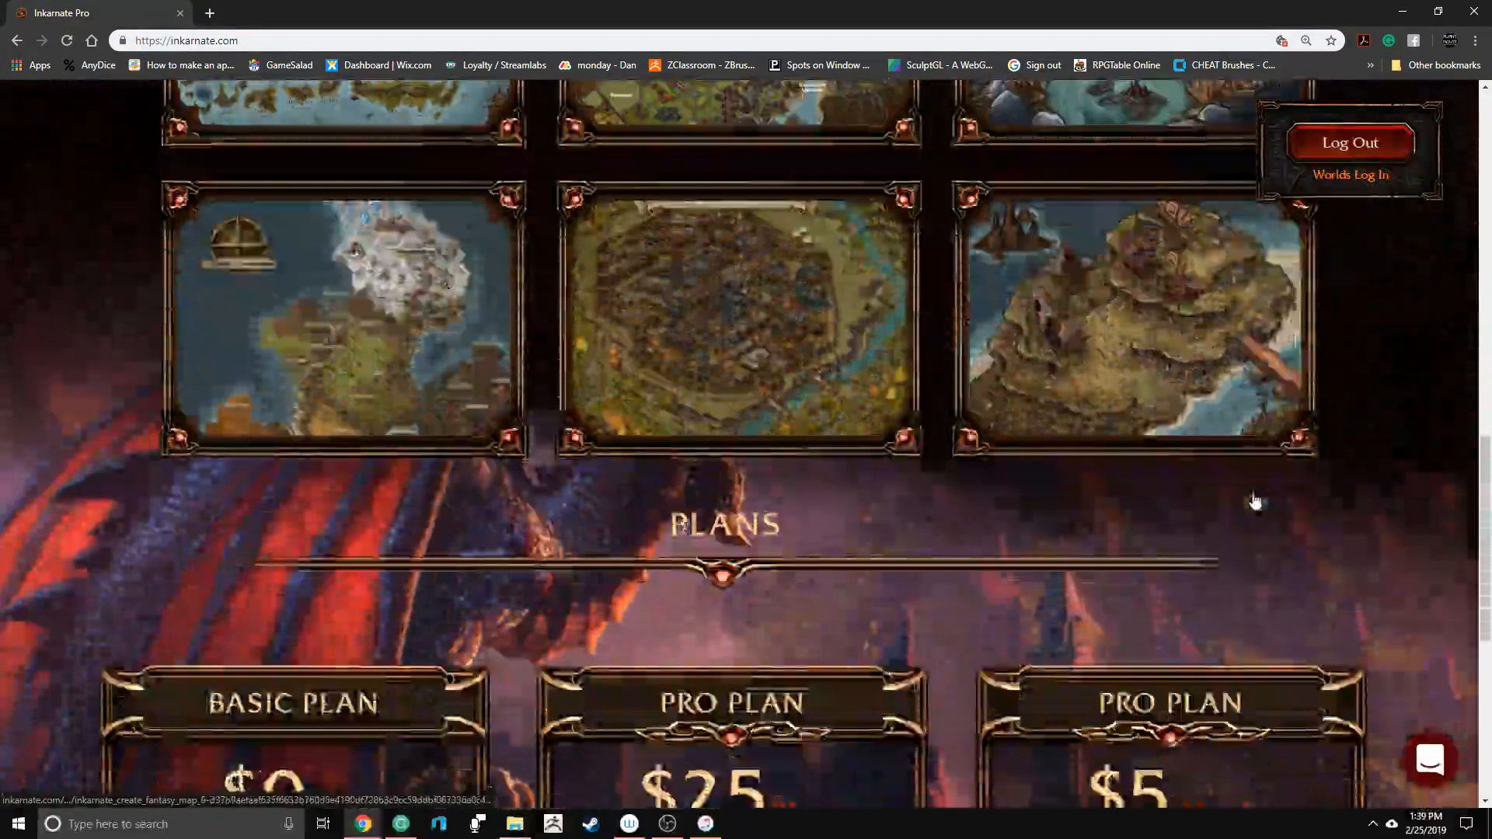
scroll(1251, 494, "up", 3)
scroll(1251, 497, "down", 6)
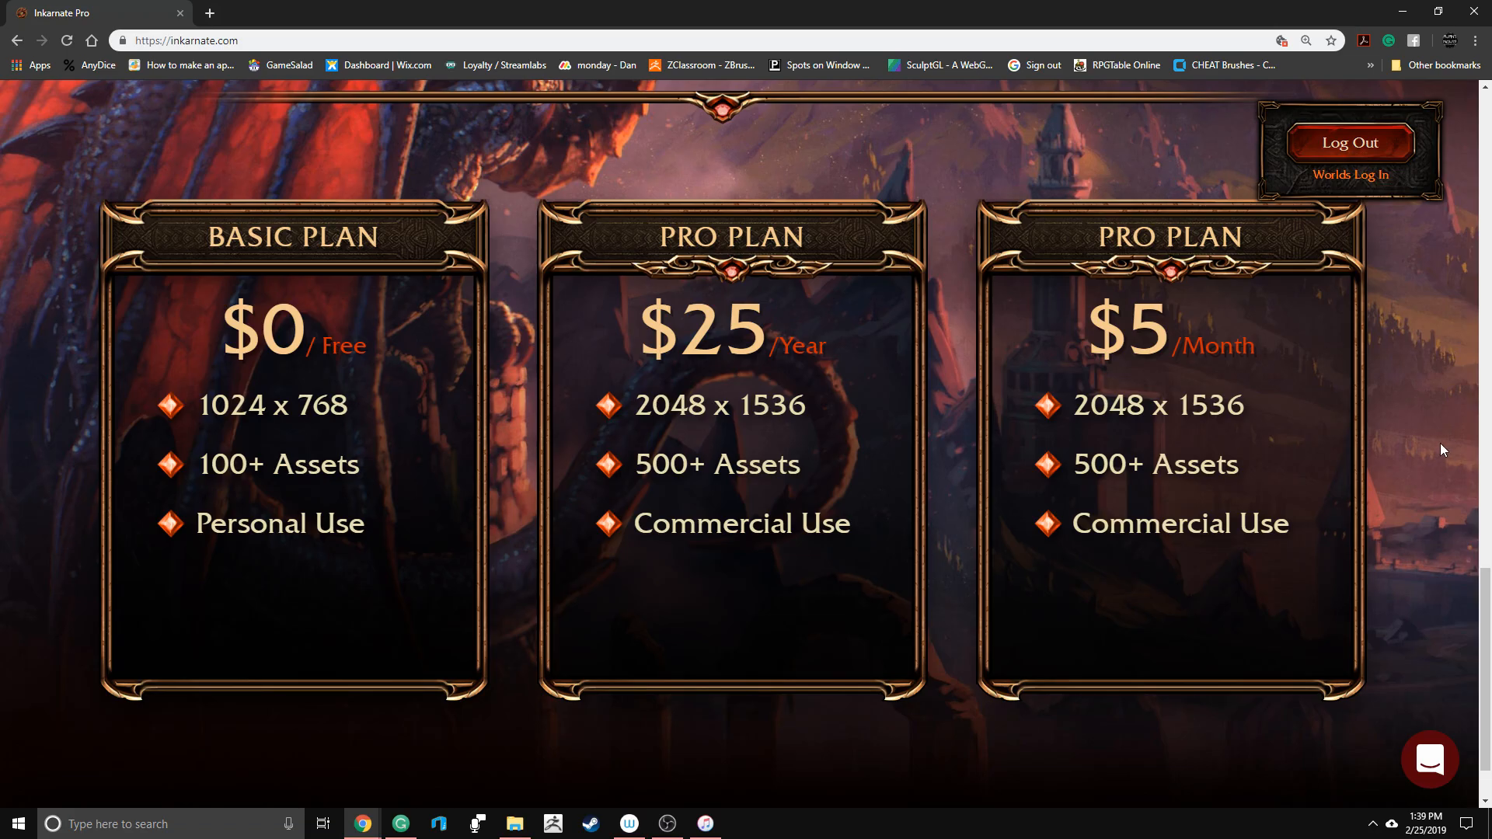
scroll(1230, 423, "up", 12)
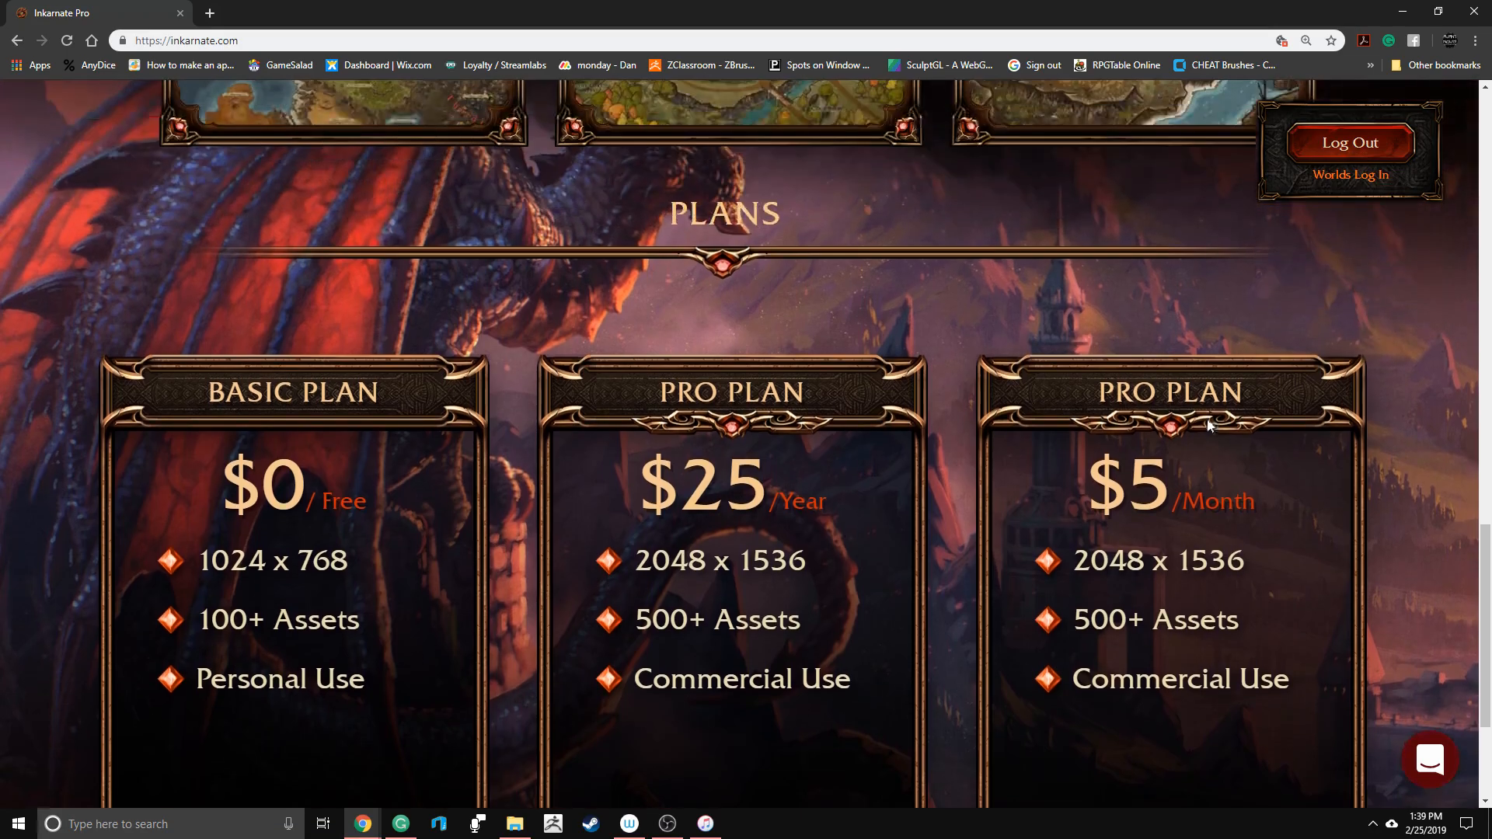
scroll(1230, 424, "up", 5)
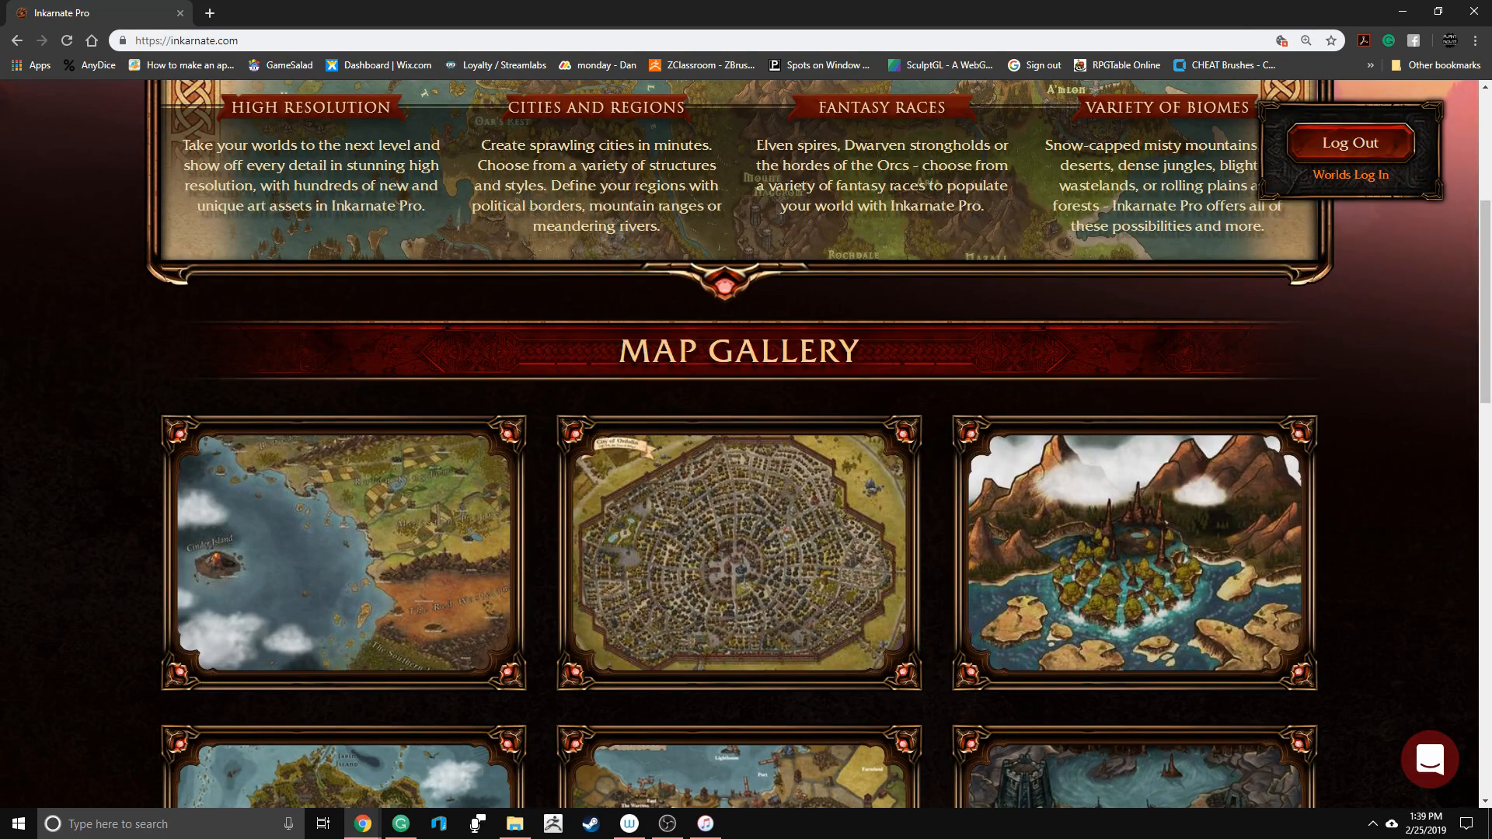
key("alt+Tab")
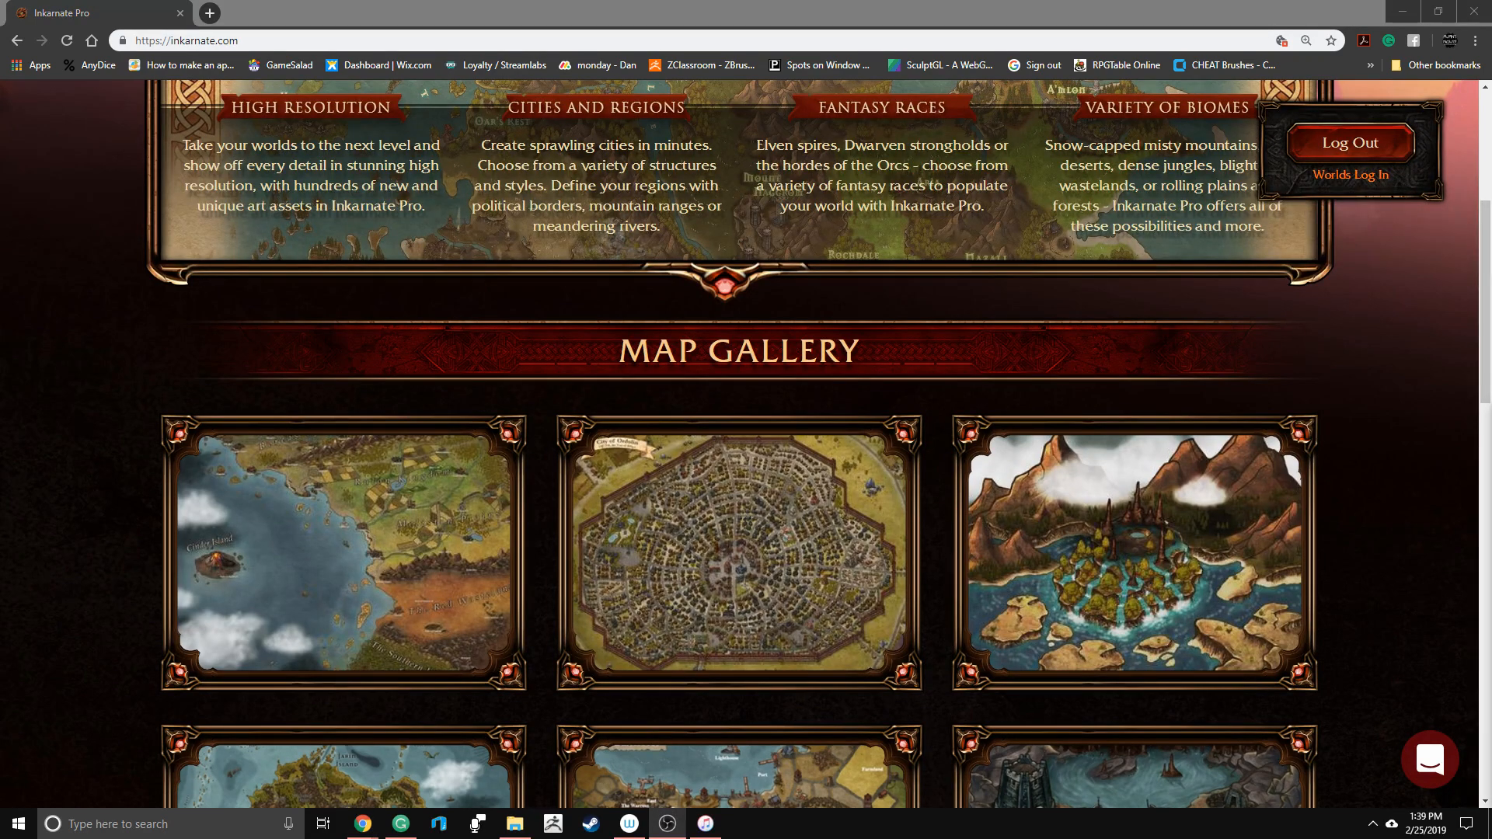
scroll(1002, 334, "up", 5)
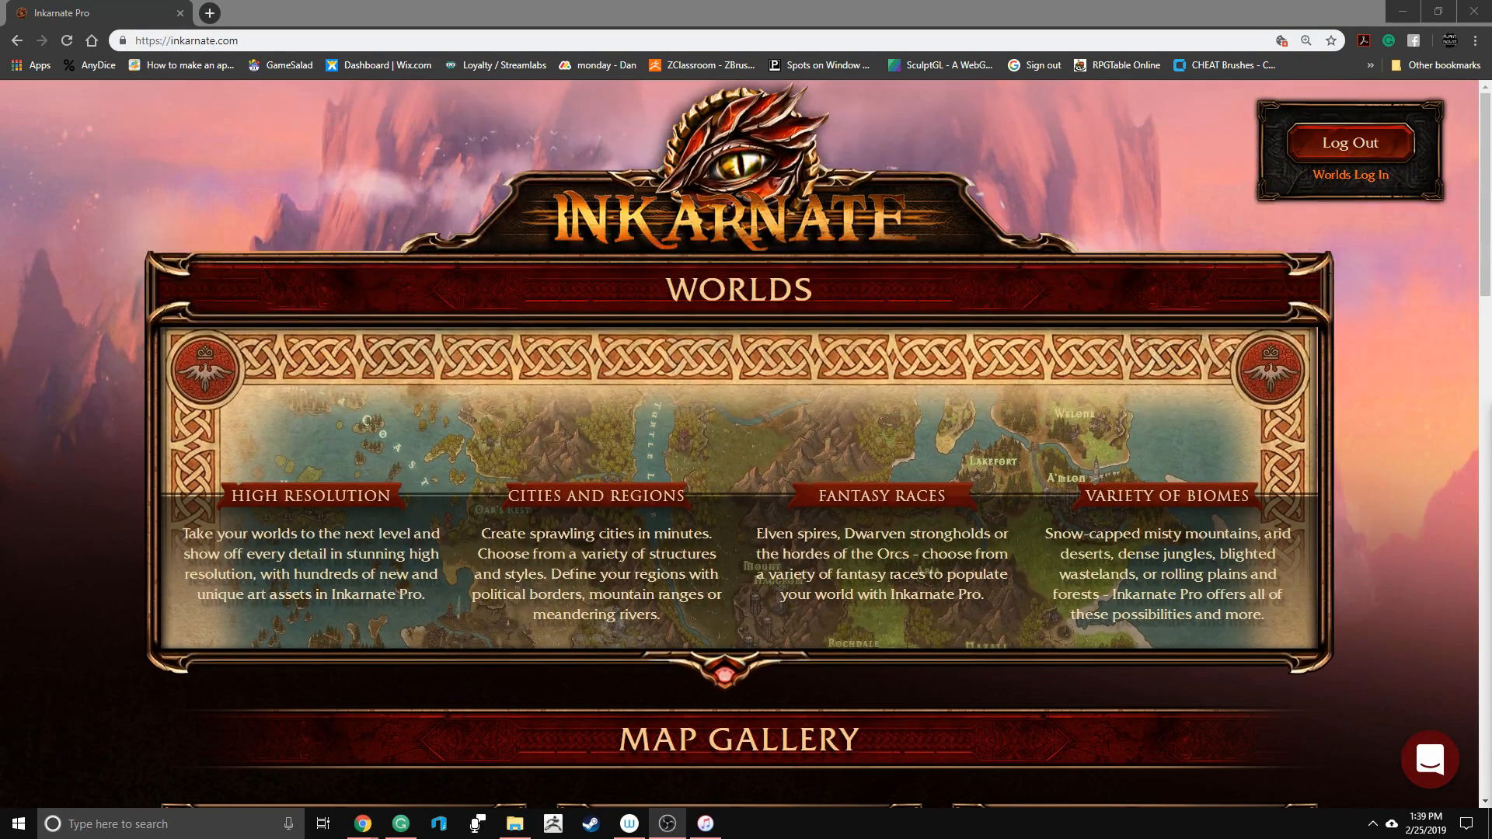